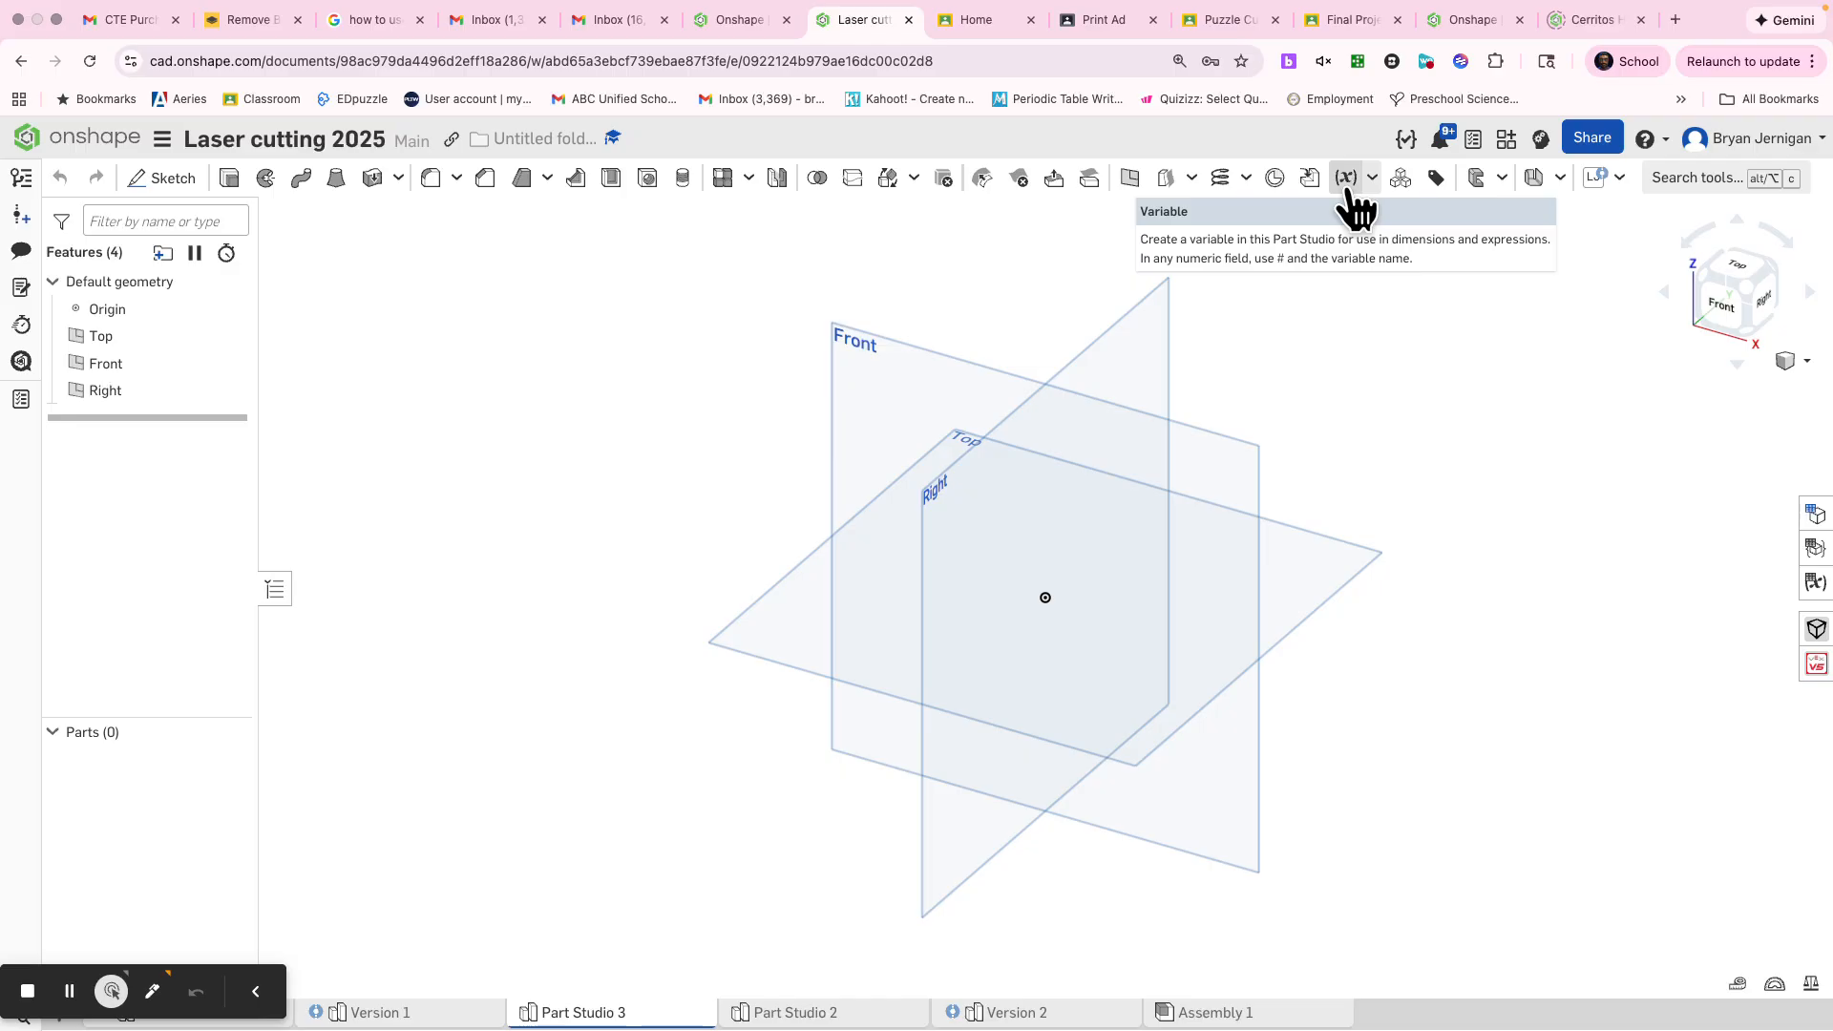
Create a Number-type variable named Thickness with a value of 0.125
{"action": "left_click", "coordinate": [1350, 191]}
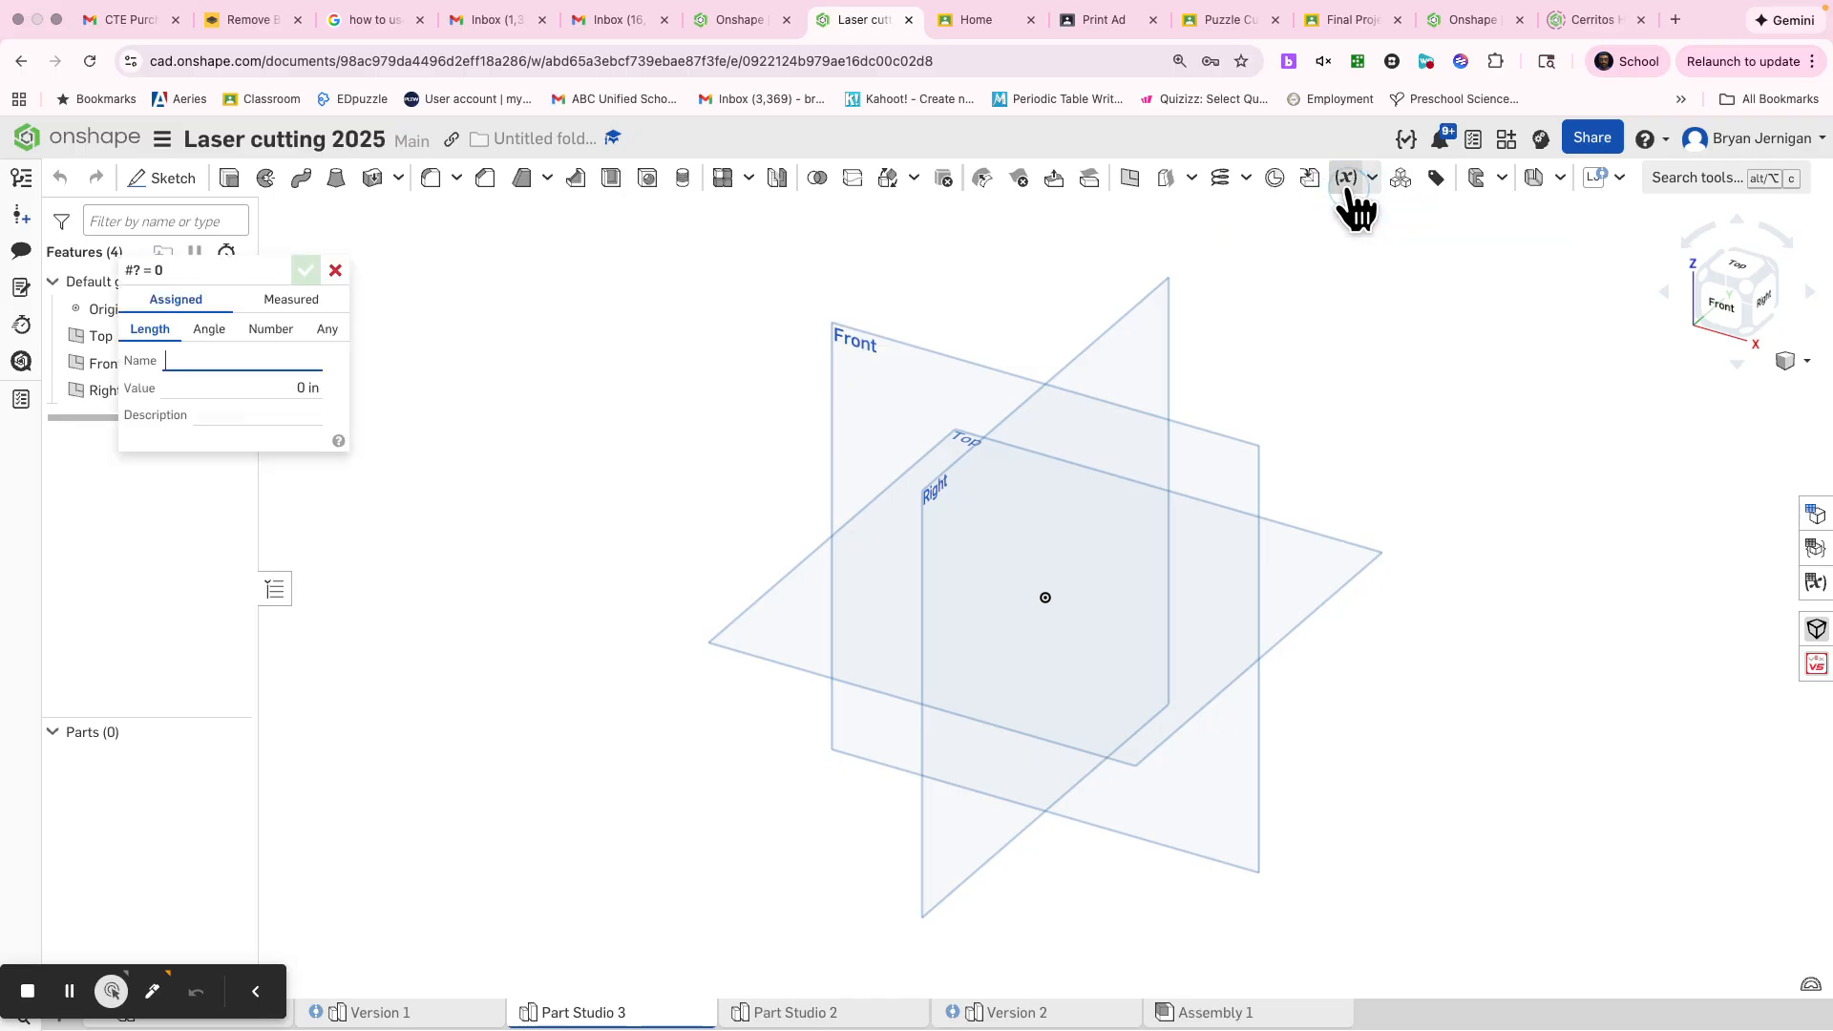
{"action": "left_click_drag", "start_coordinate": [229, 277], "coordinate": [592, 284]}
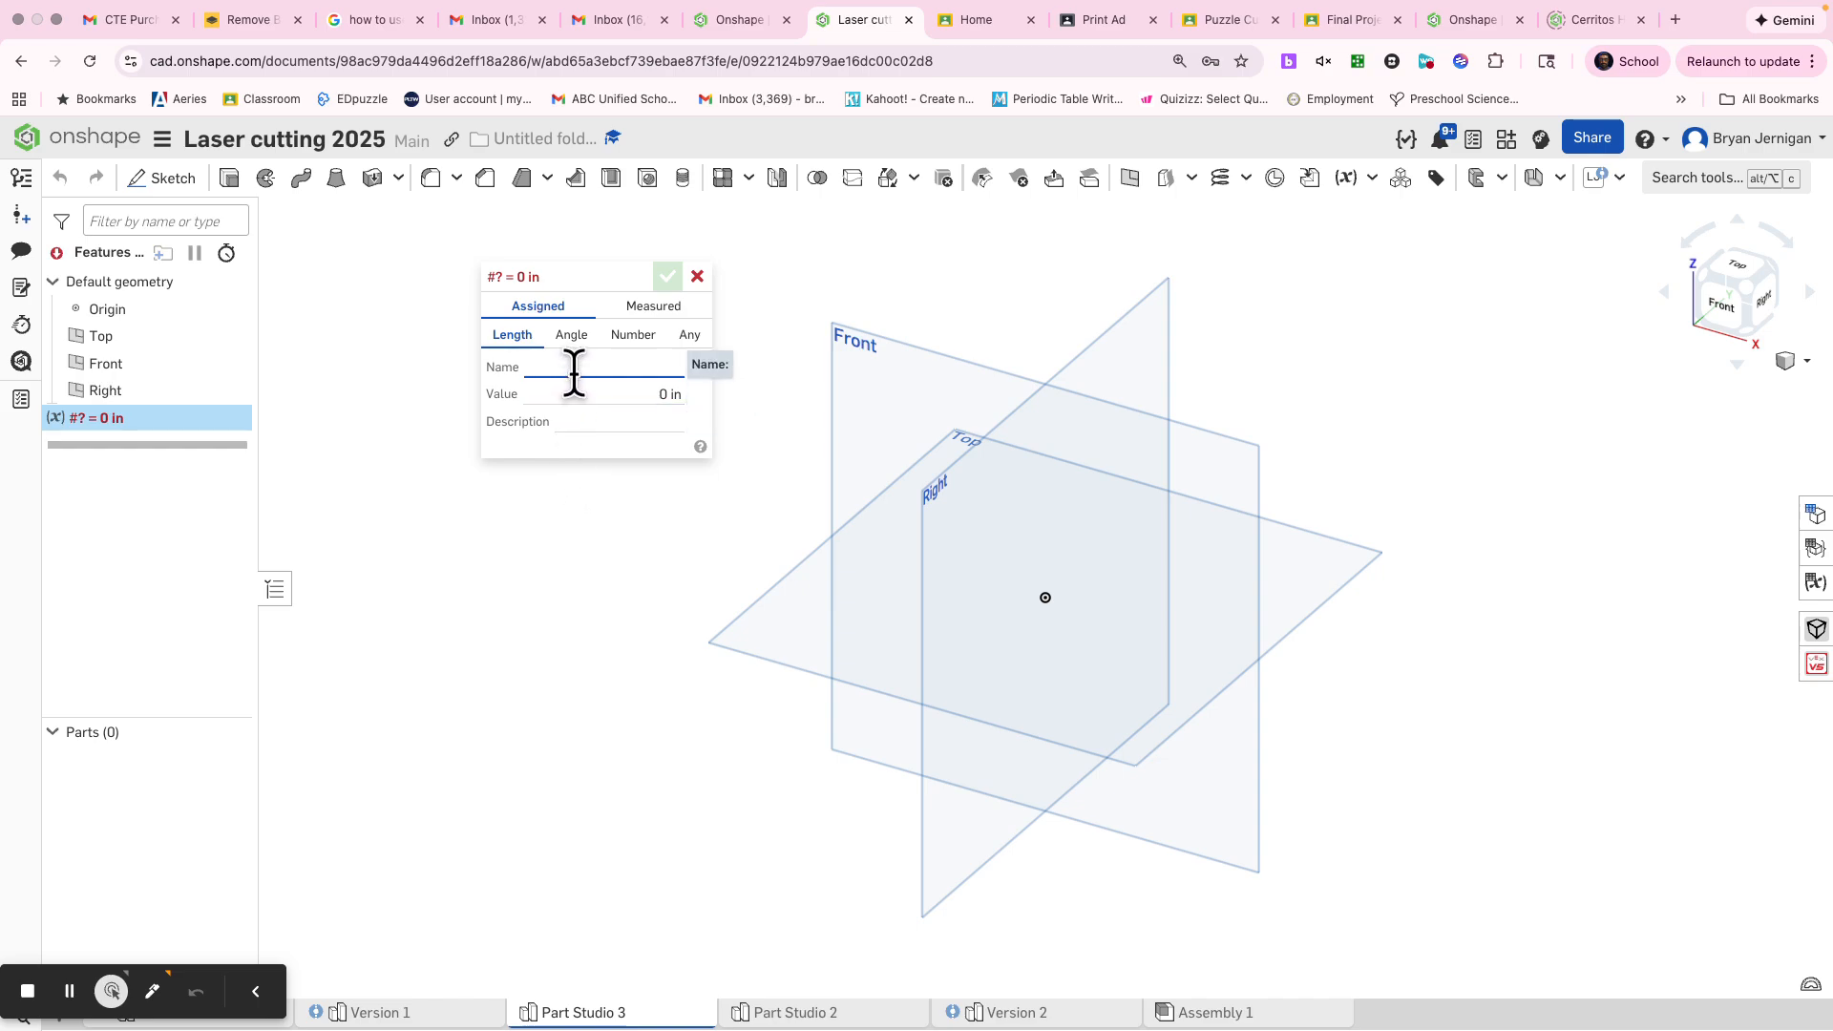
{"action": "type", "text": "Thickness"}
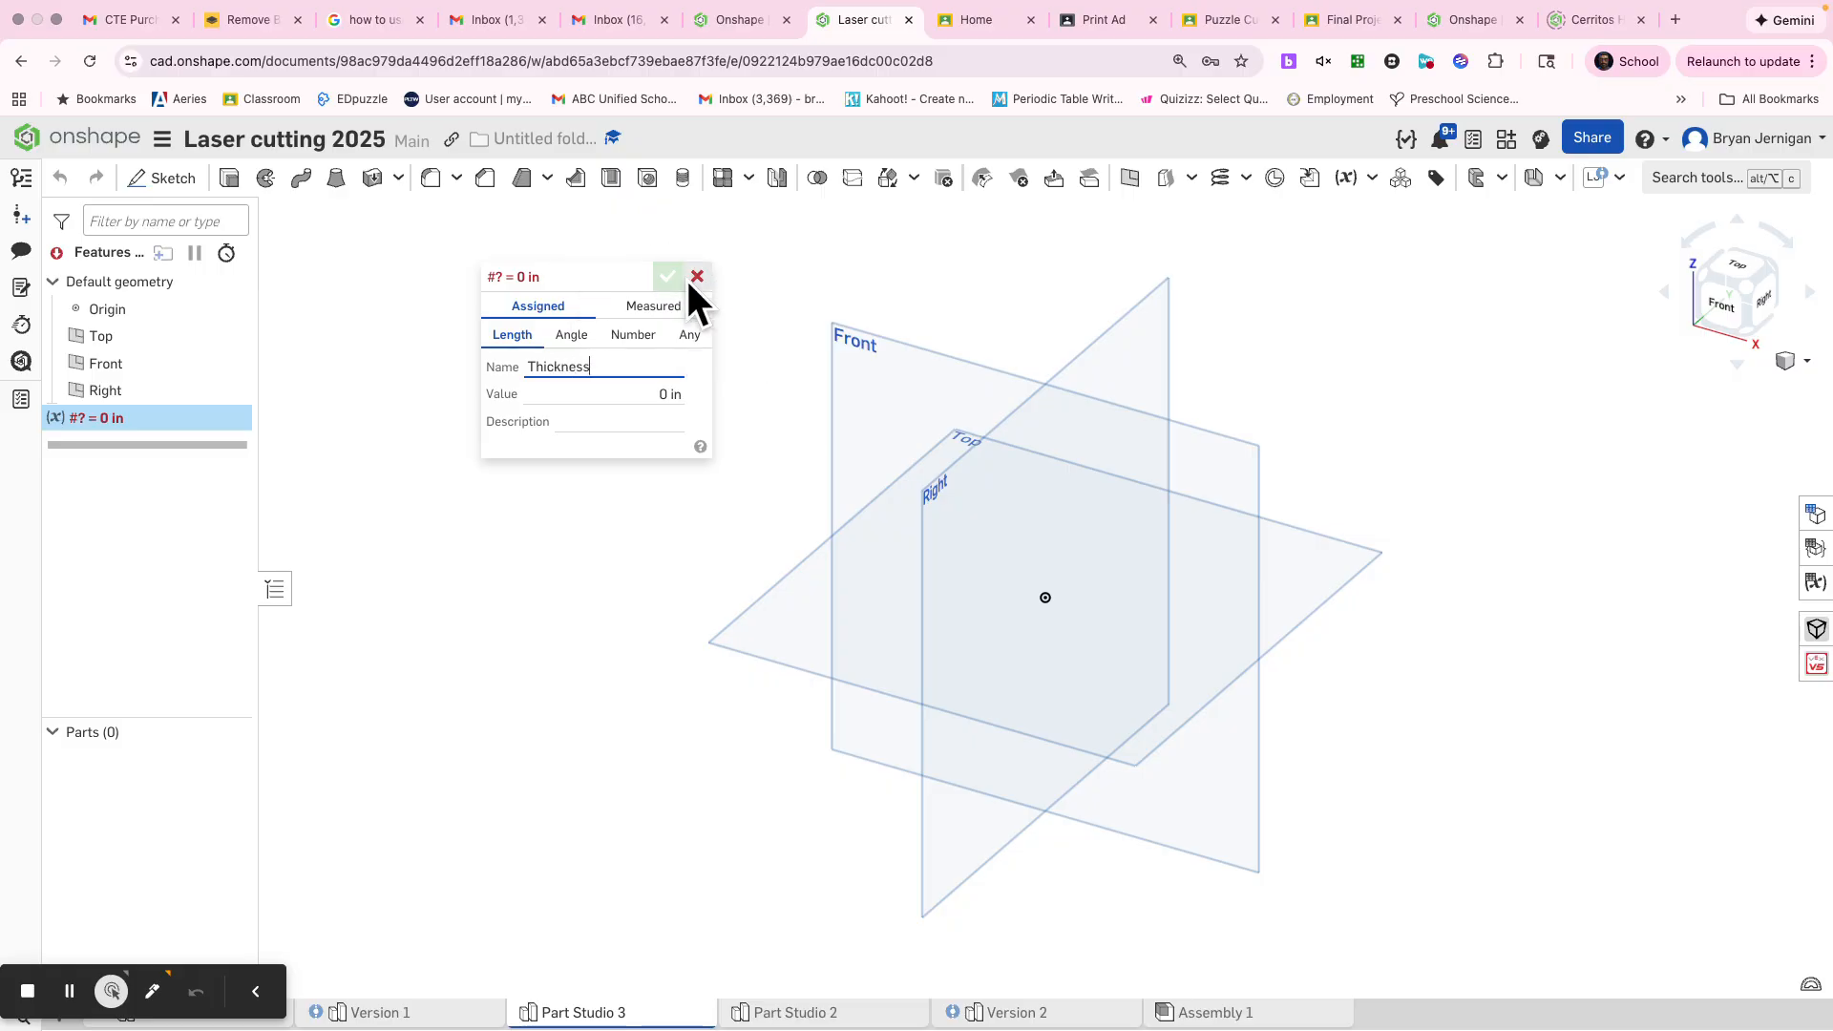
{"action": "left_click", "coordinate": [638, 336]}
{"action": "left_click", "coordinate": [609, 390]}
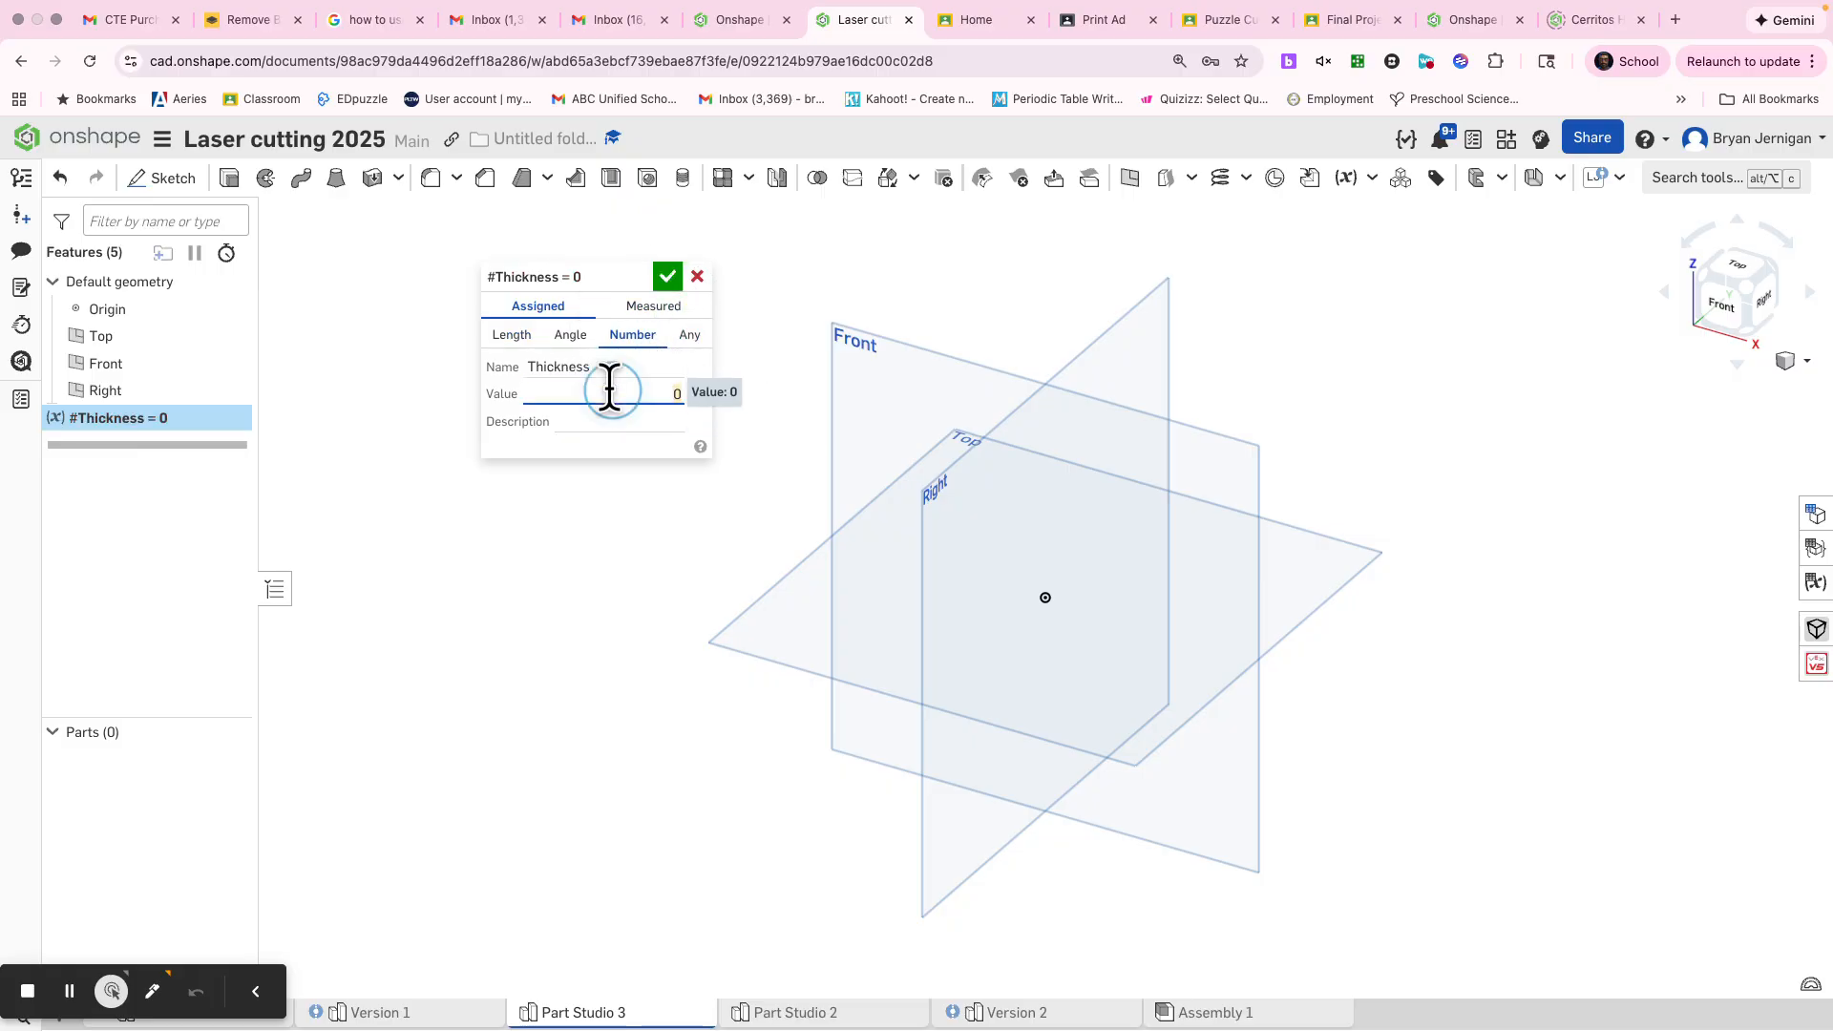
{"action": "key", "text": "BackSpace"}
{"action": "key", "text": "Return"}
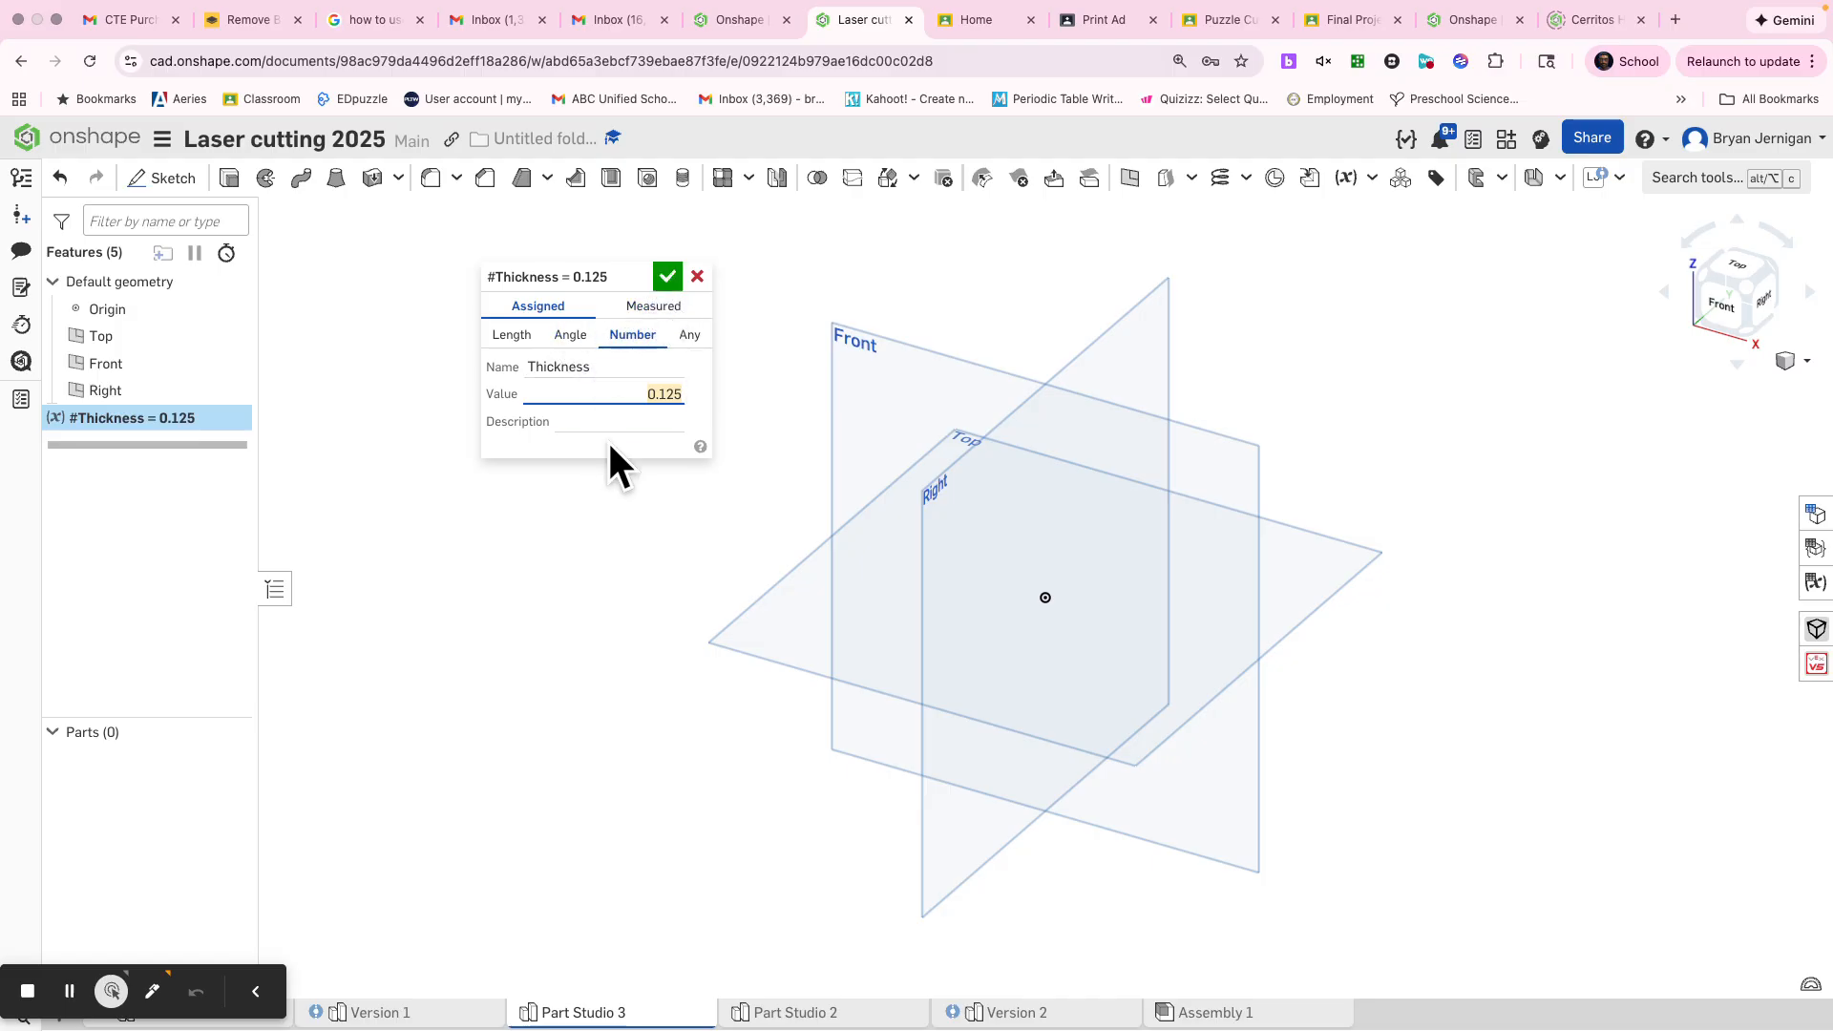
{"action": "left_click", "coordinate": [670, 278]}
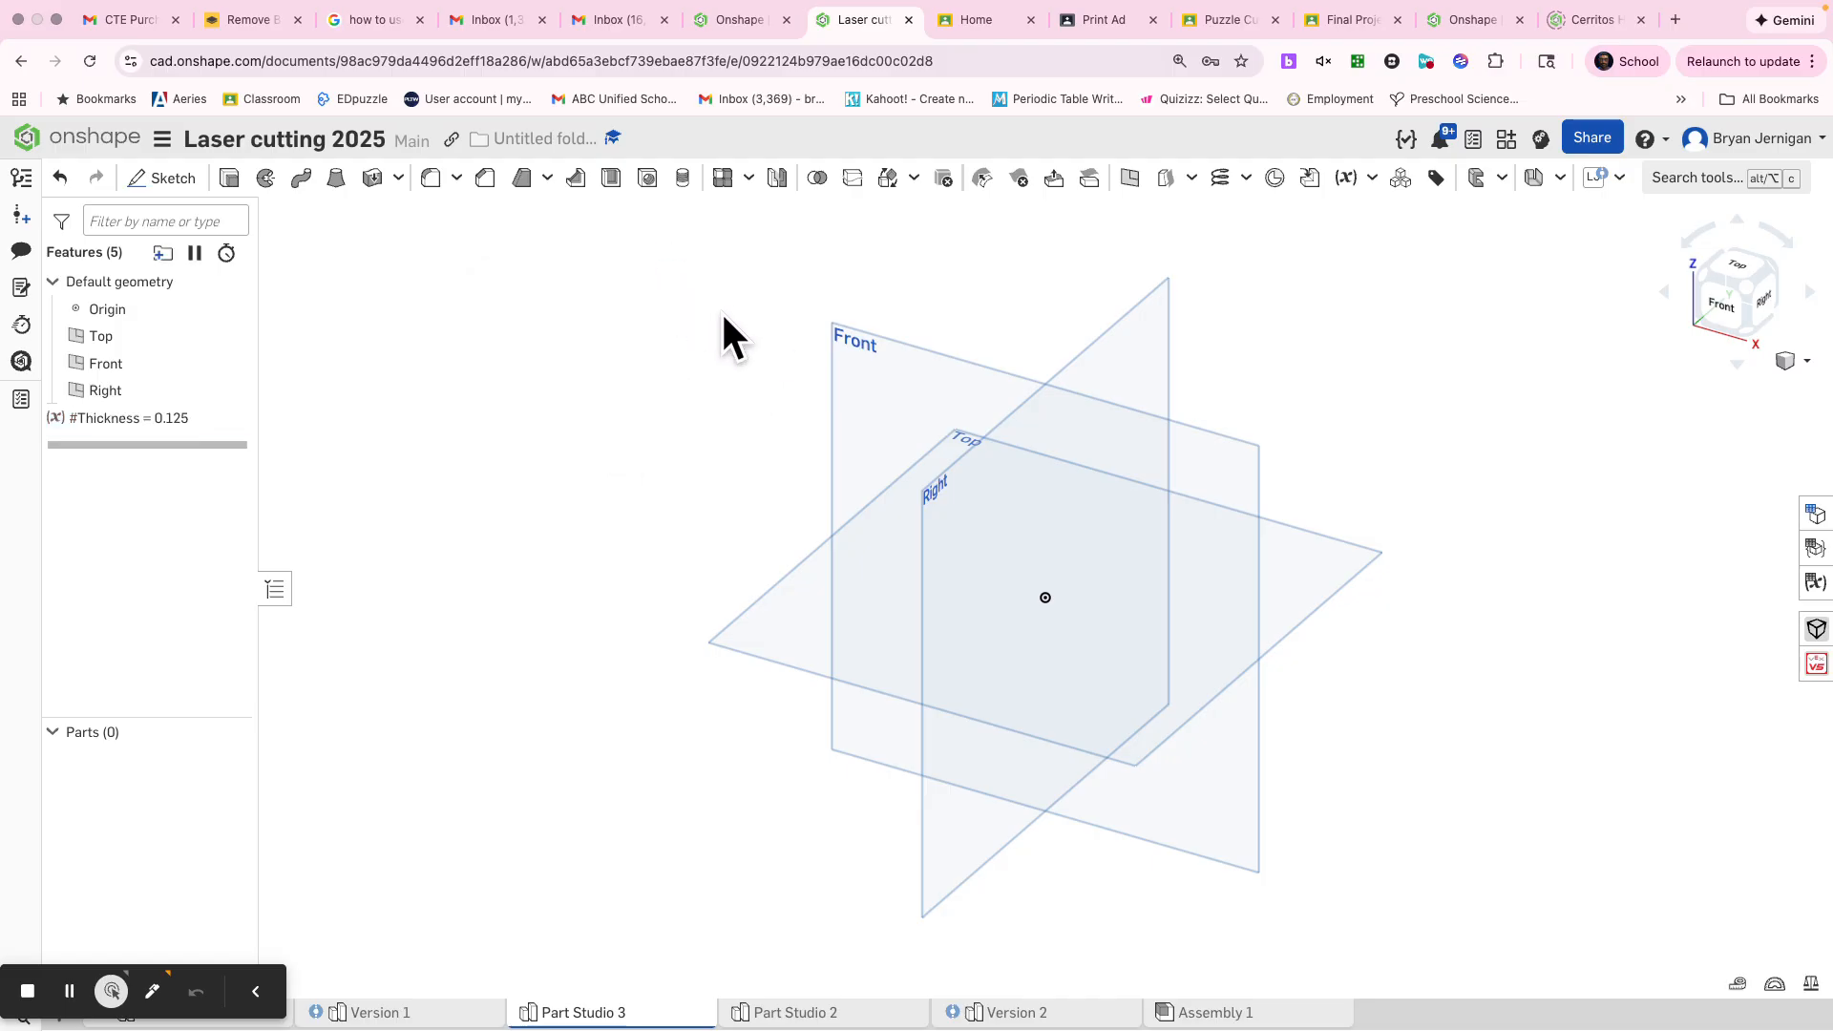
{"action": "right_click", "coordinate": [925, 375]}
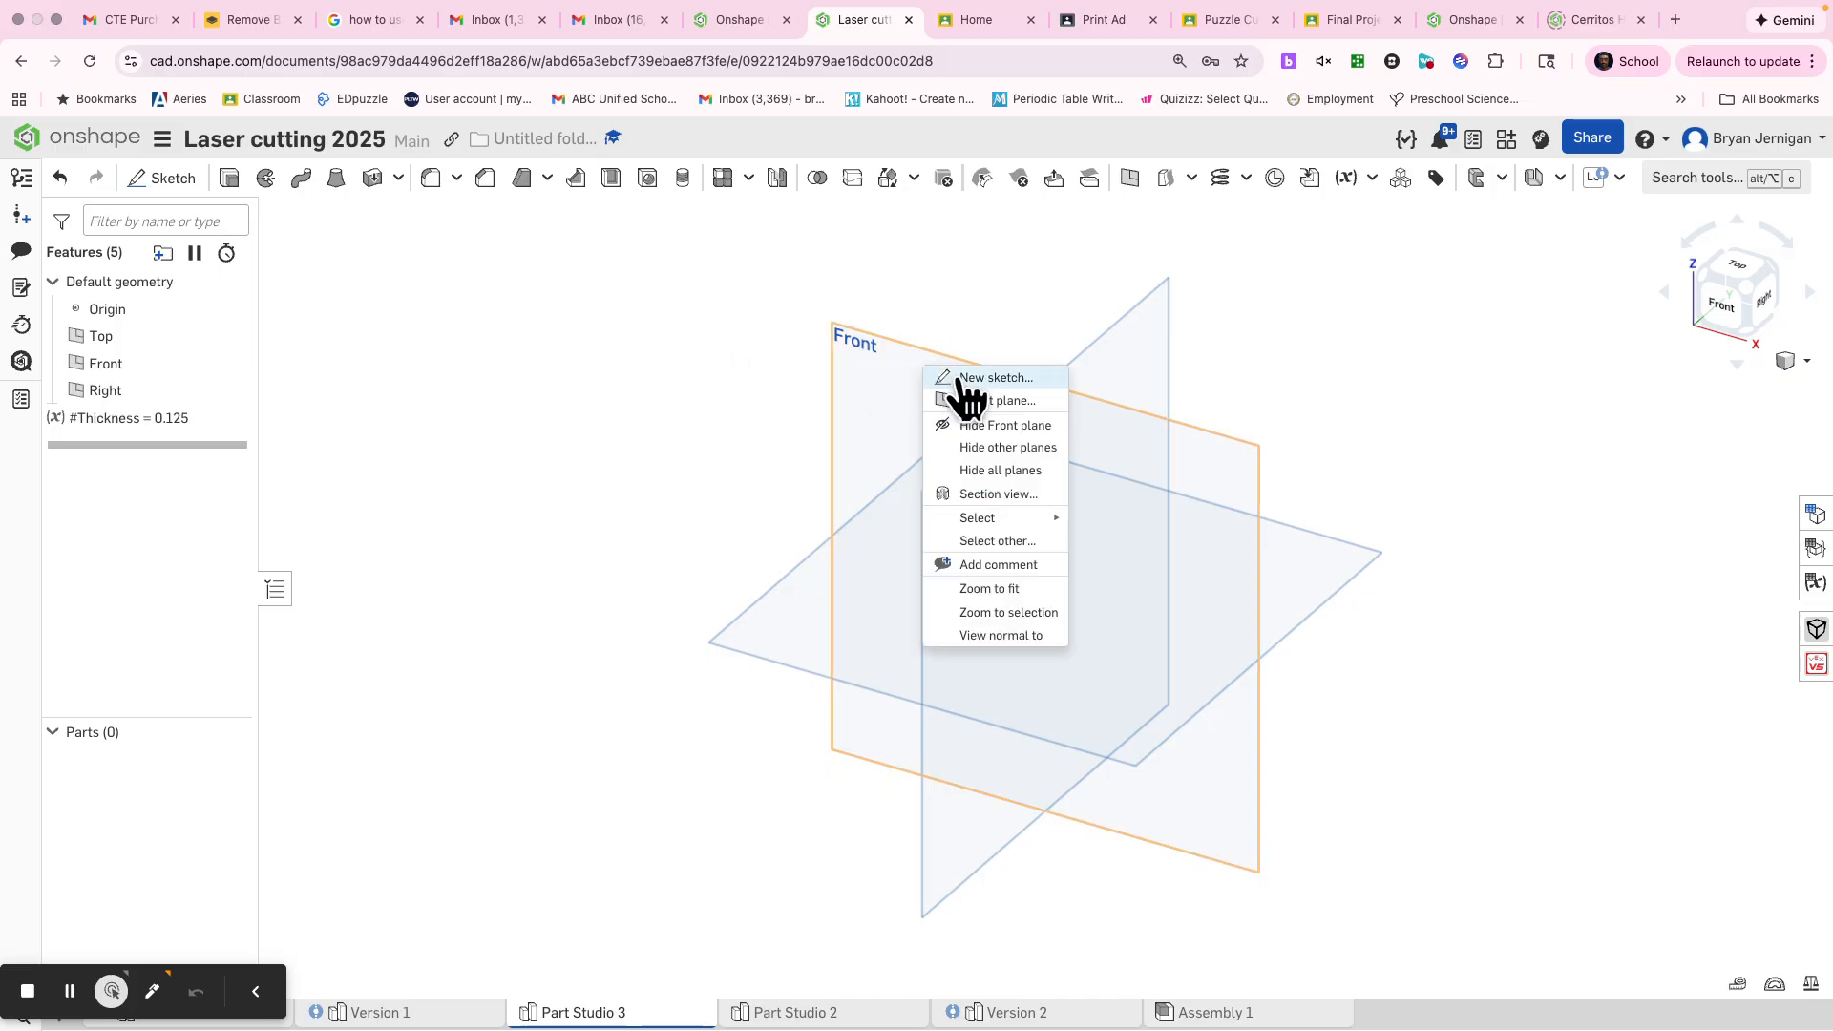
{"action": "left_click", "coordinate": [969, 377]}
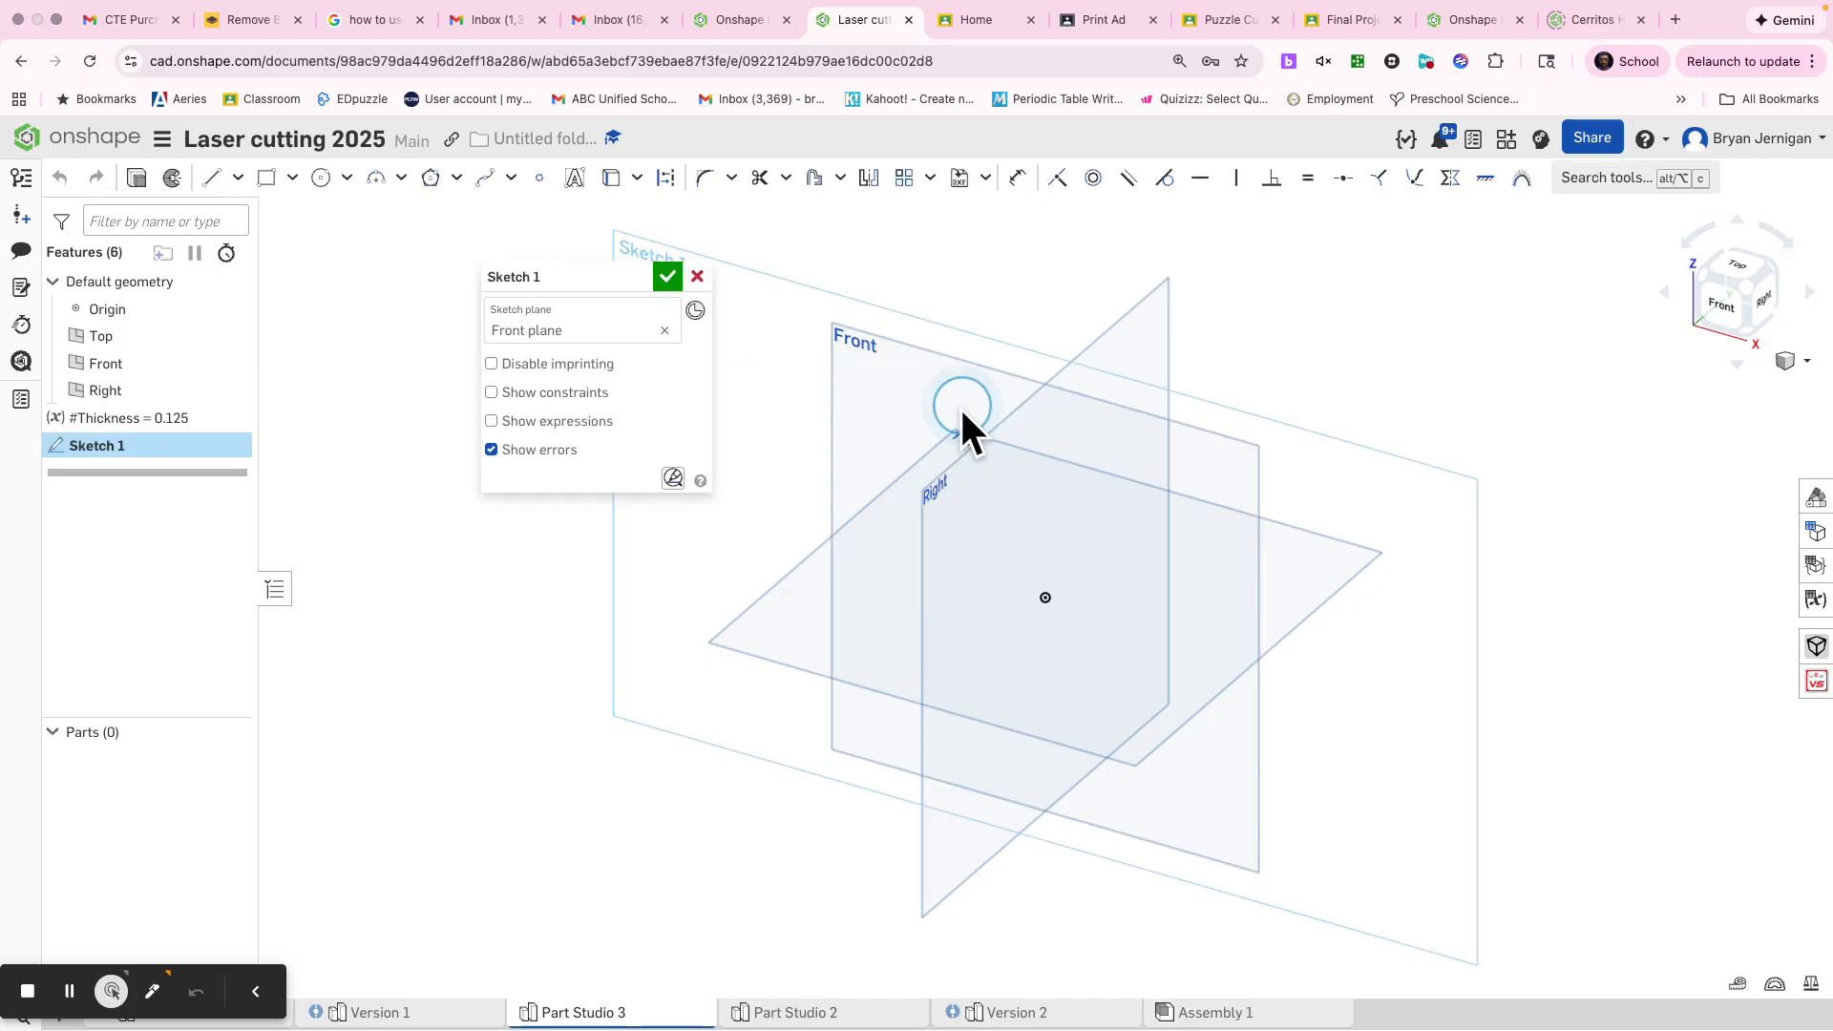
{"action": "left_click", "coordinate": [697, 277]}
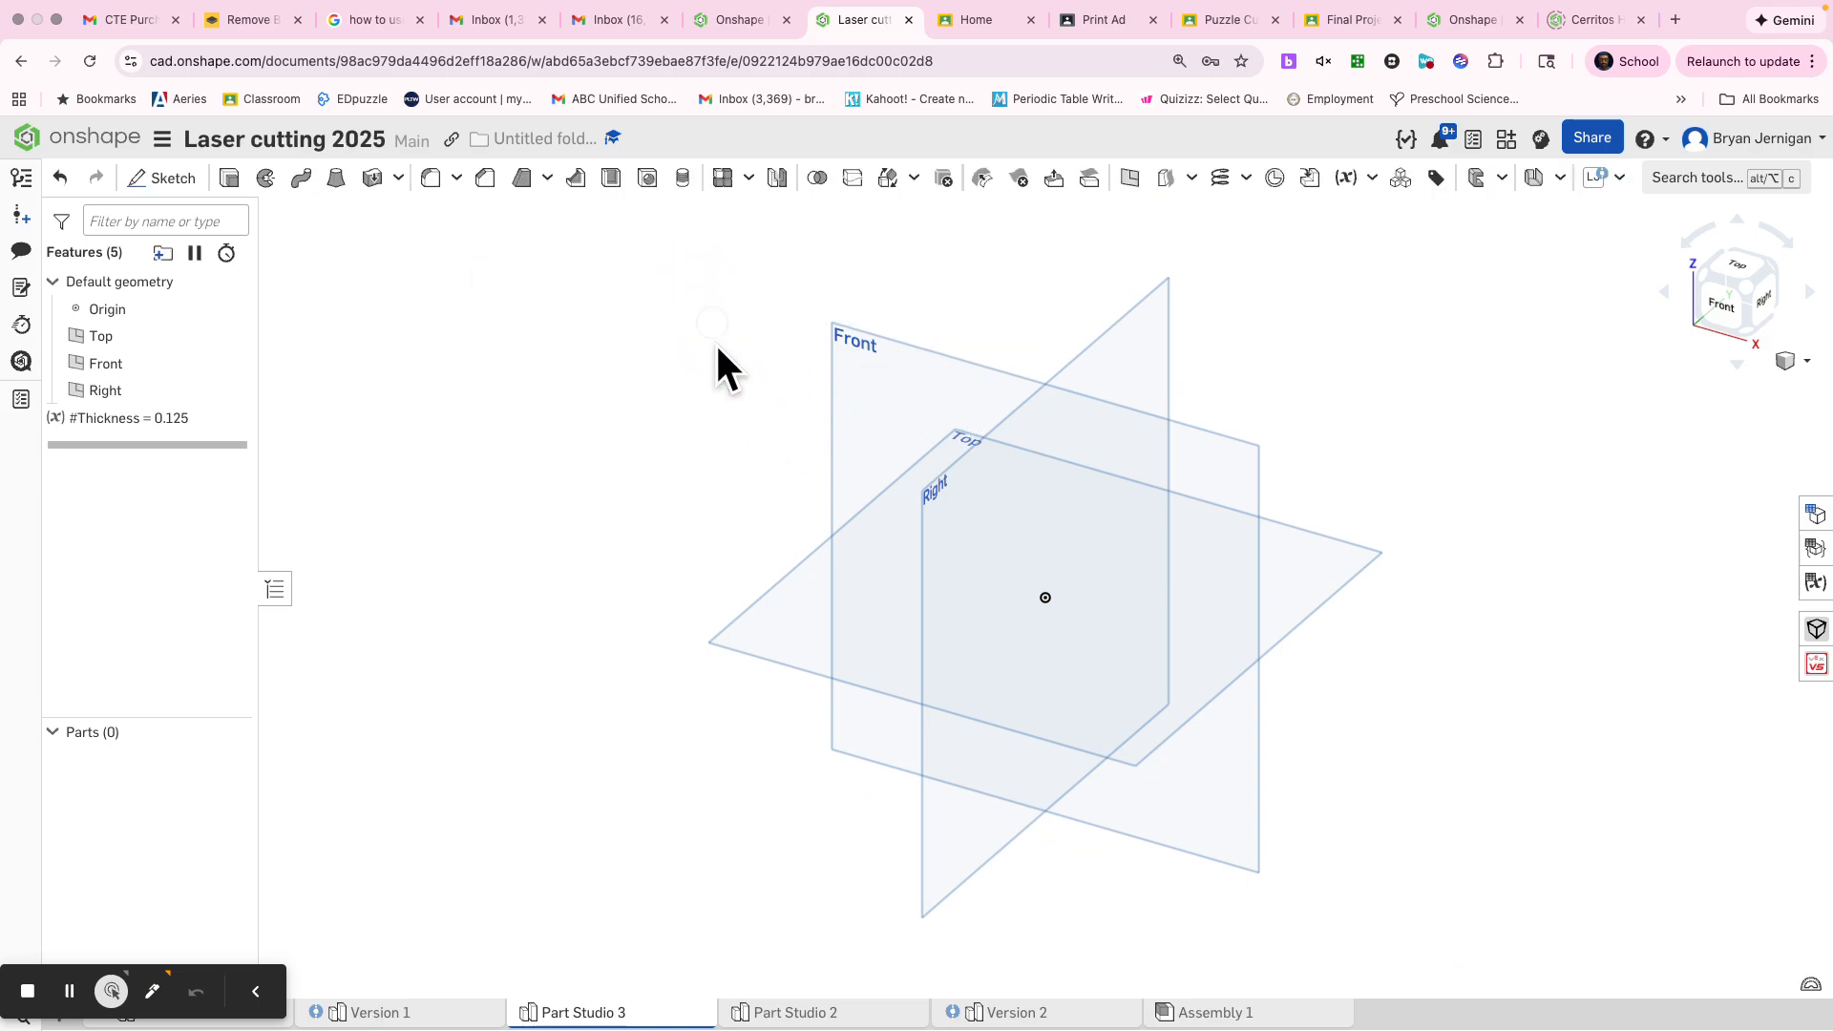
Sketch a 5 by 5 in center-point rectangle around the origin on the Top plane and finish the sketch
{"action": "right_click", "coordinate": [742, 637]}
{"action": "left_click", "coordinate": [779, 650]}
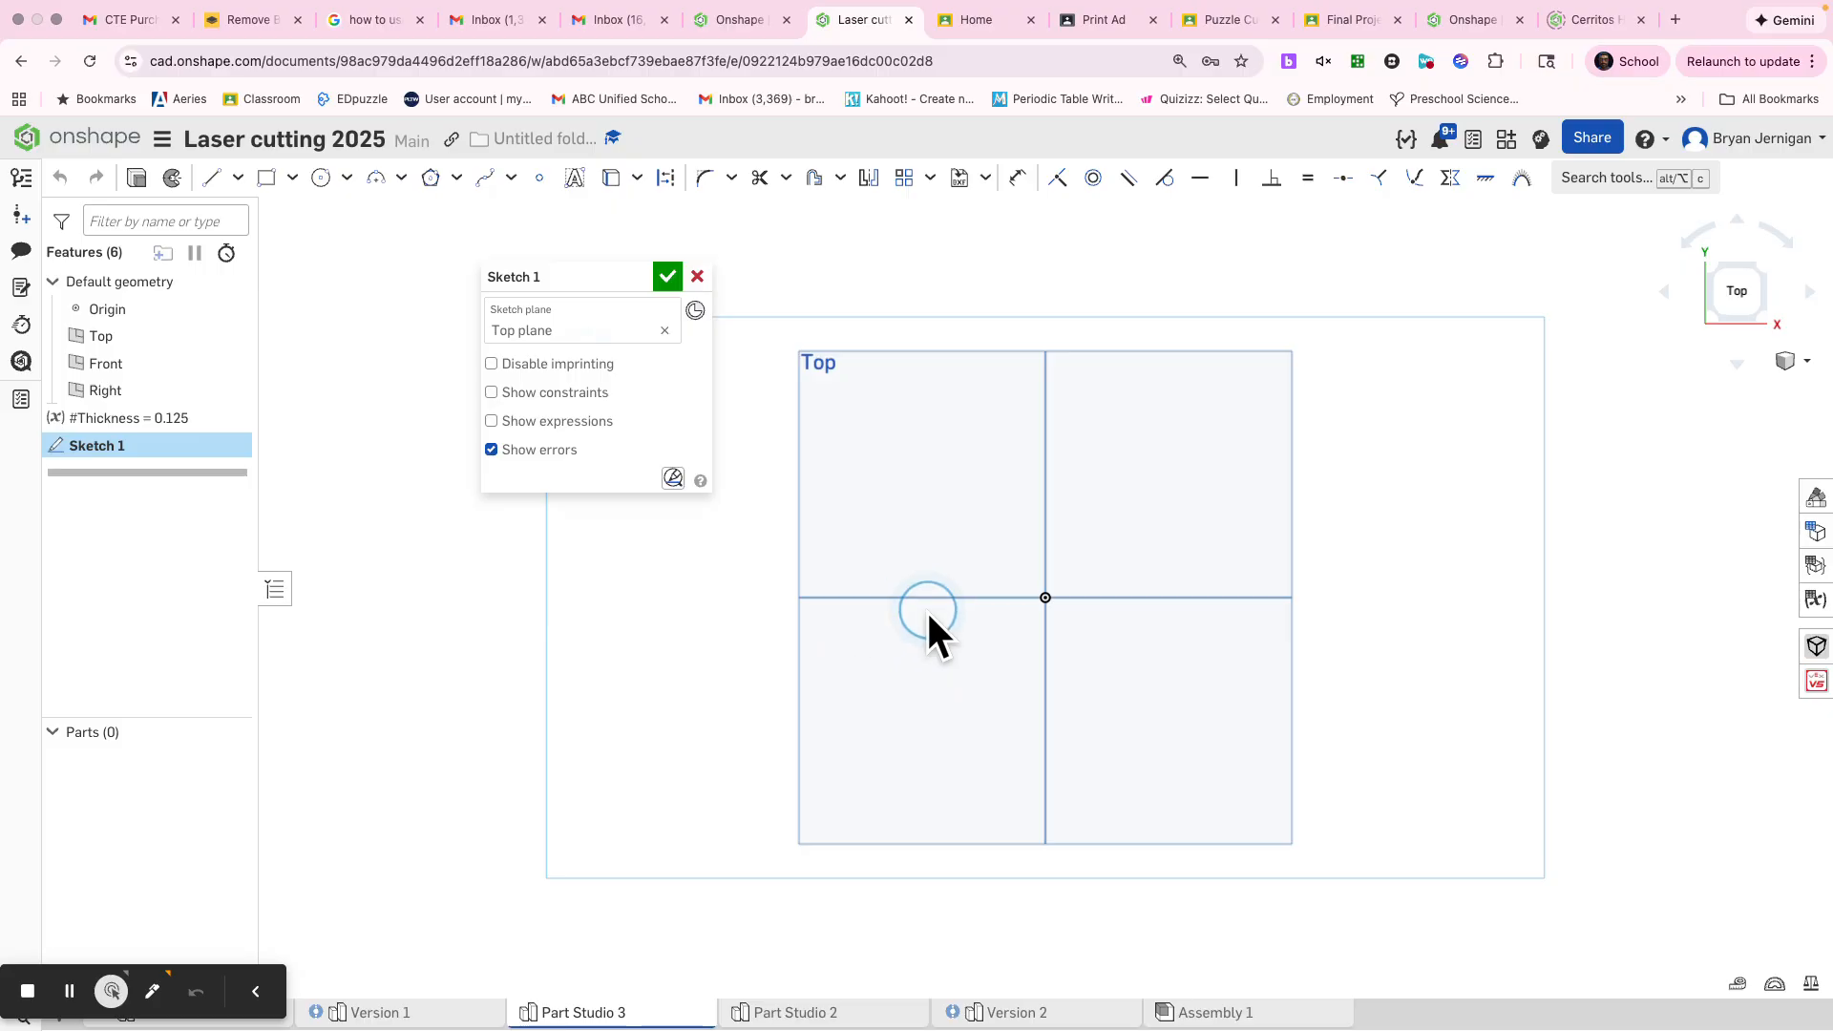
{"action": "right_click", "coordinate": [762, 705]}
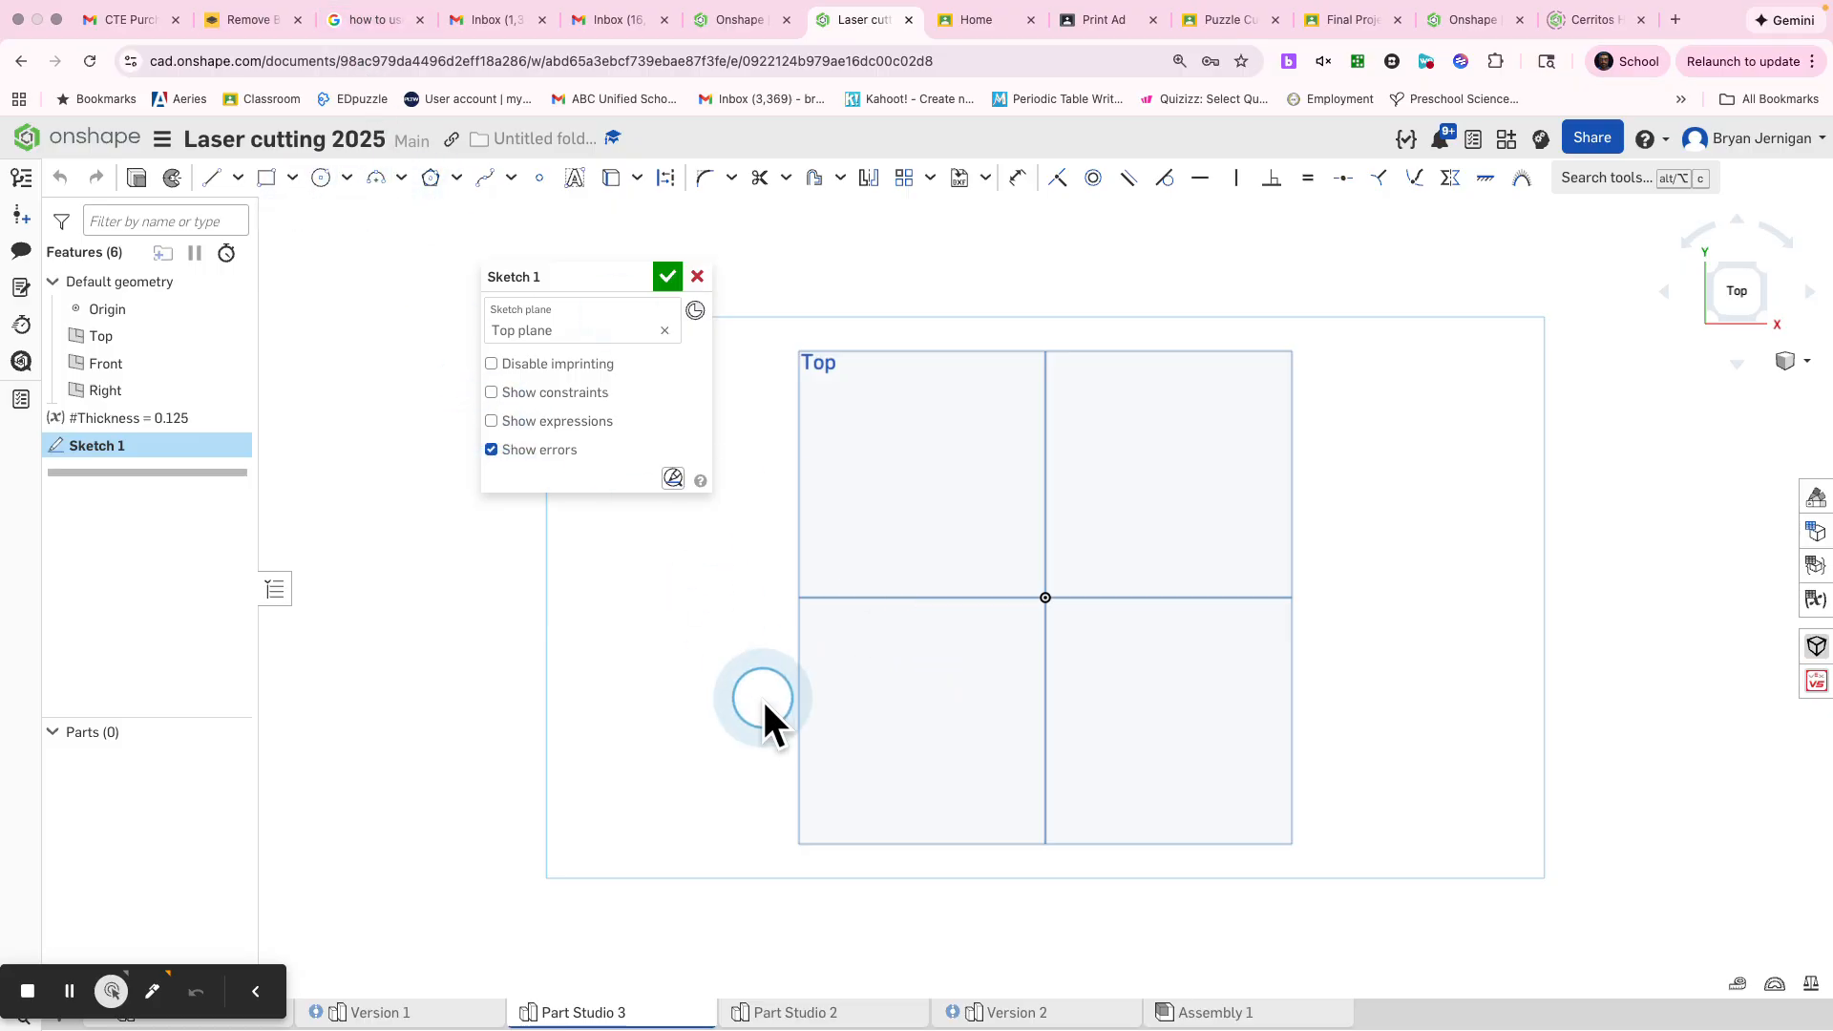
{"action": "left_click", "coordinate": [863, 682]}
{"action": "left_click", "coordinate": [1046, 598]}
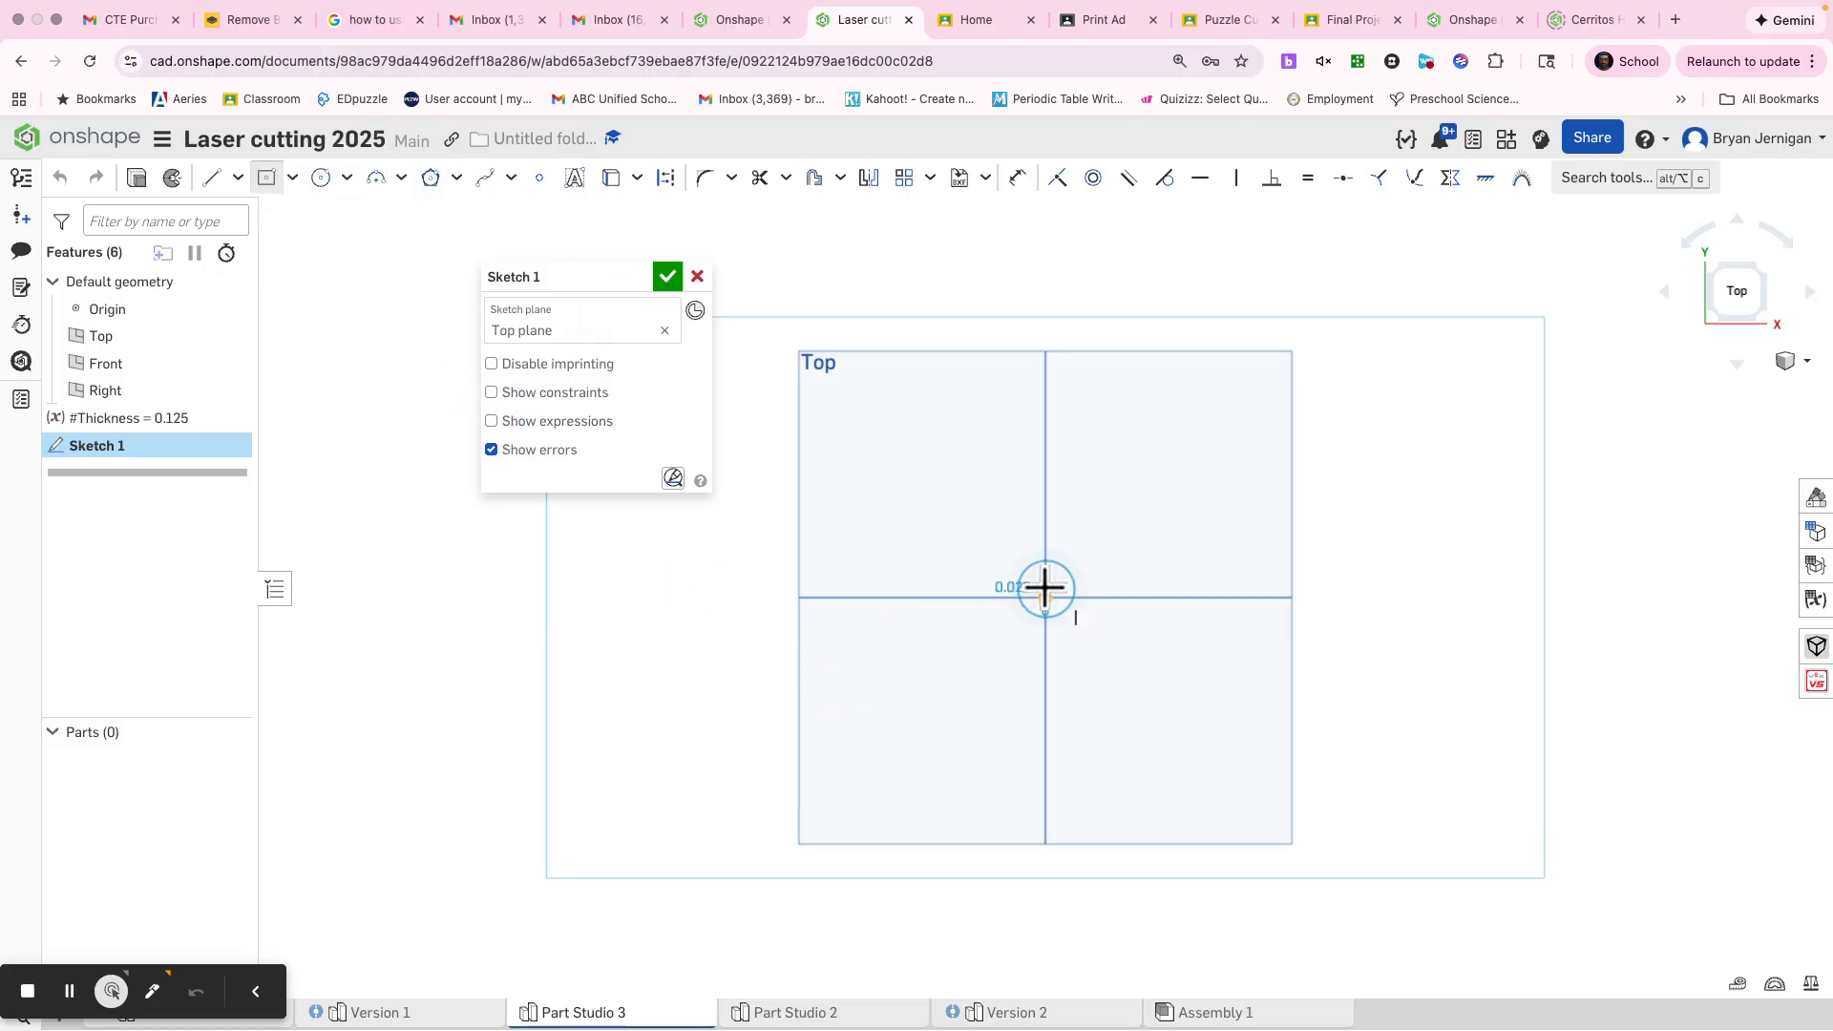
{"action": "left_click", "coordinate": [946, 488]}
{"action": "type", "text": "5"}
{"action": "key", "text": "Tab"}
{"action": "type", "text": "5"}
{"action": "key", "text": "Return"}
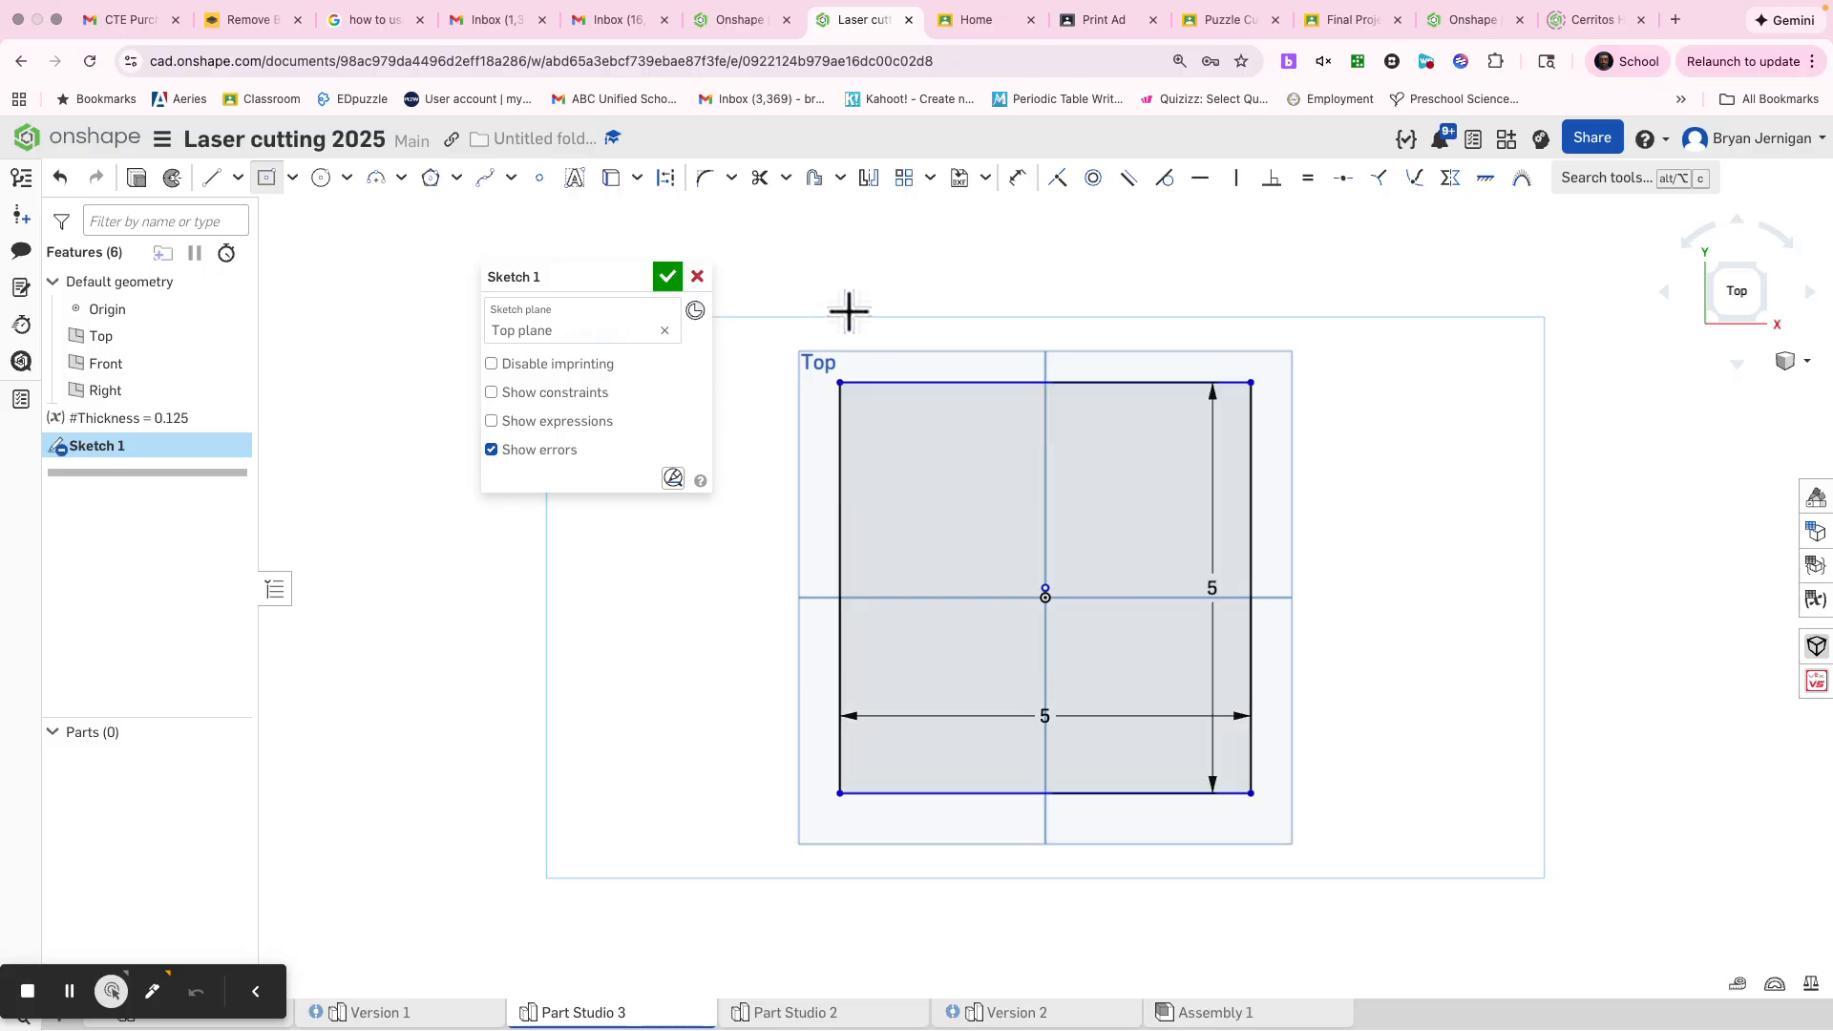
{"action": "left_click", "coordinate": [651, 277]}
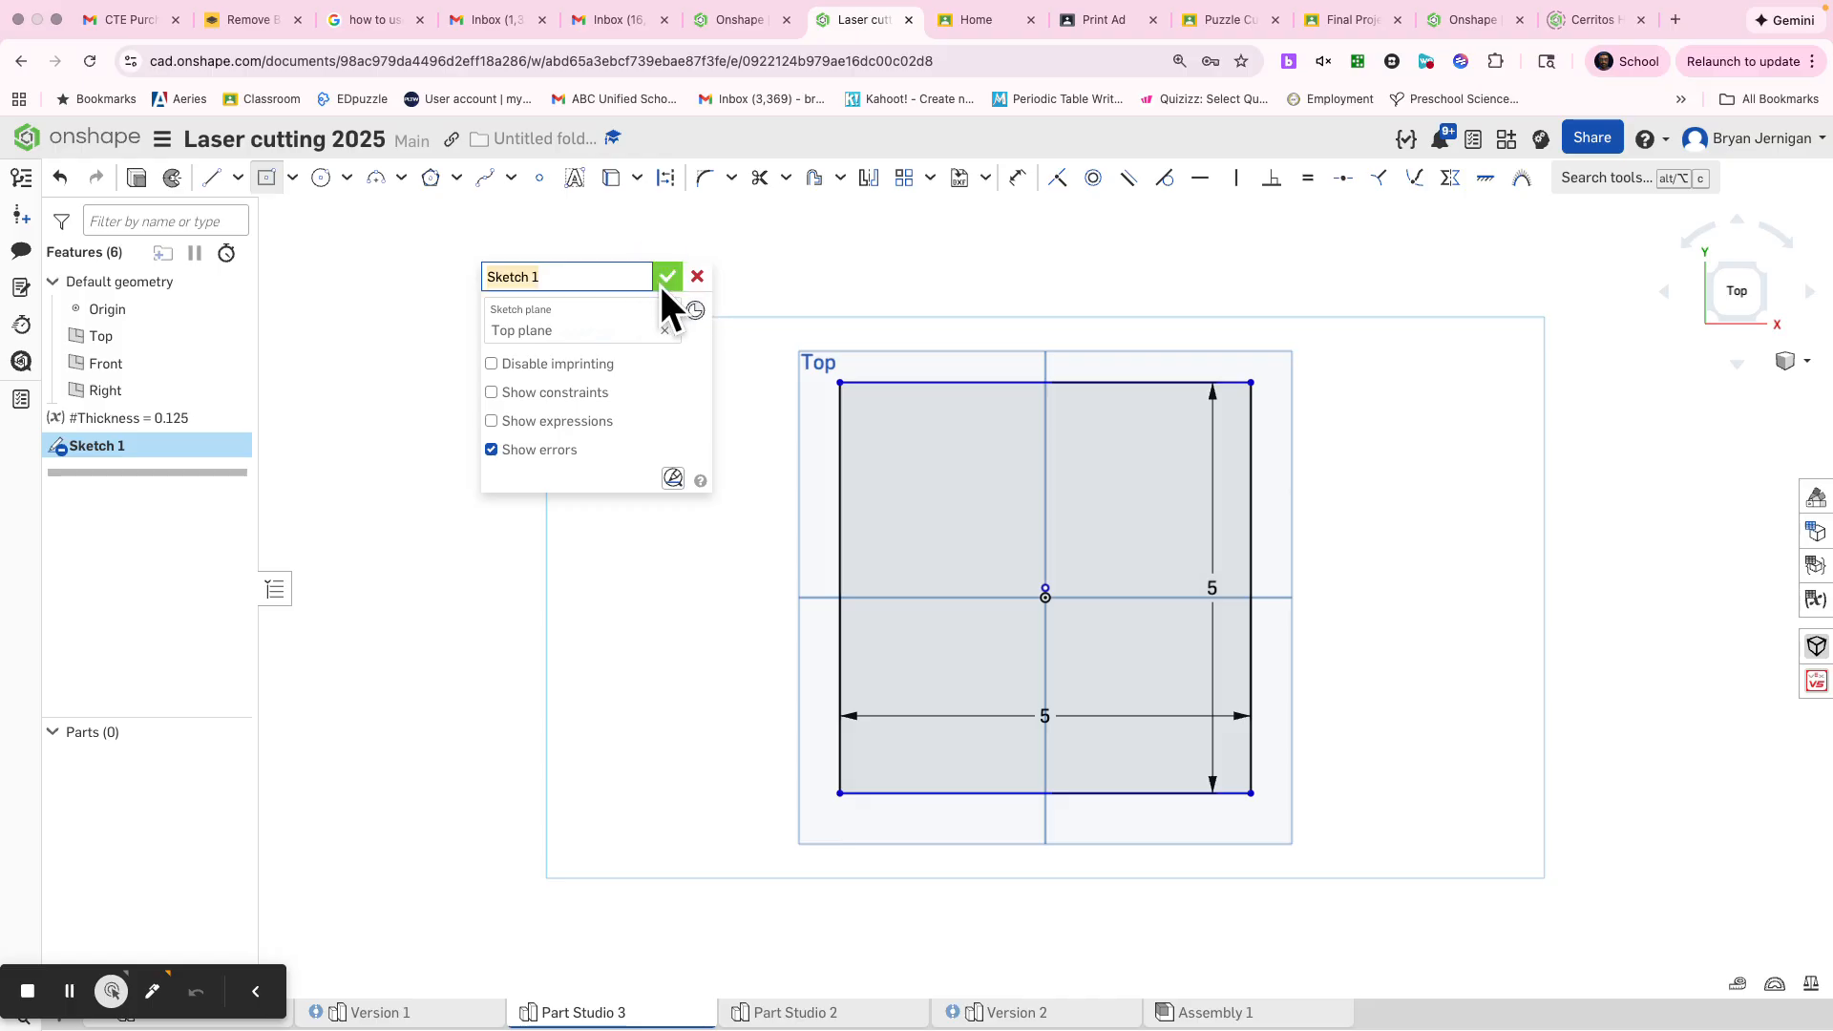
{"action": "left_click", "coordinate": [665, 282]}
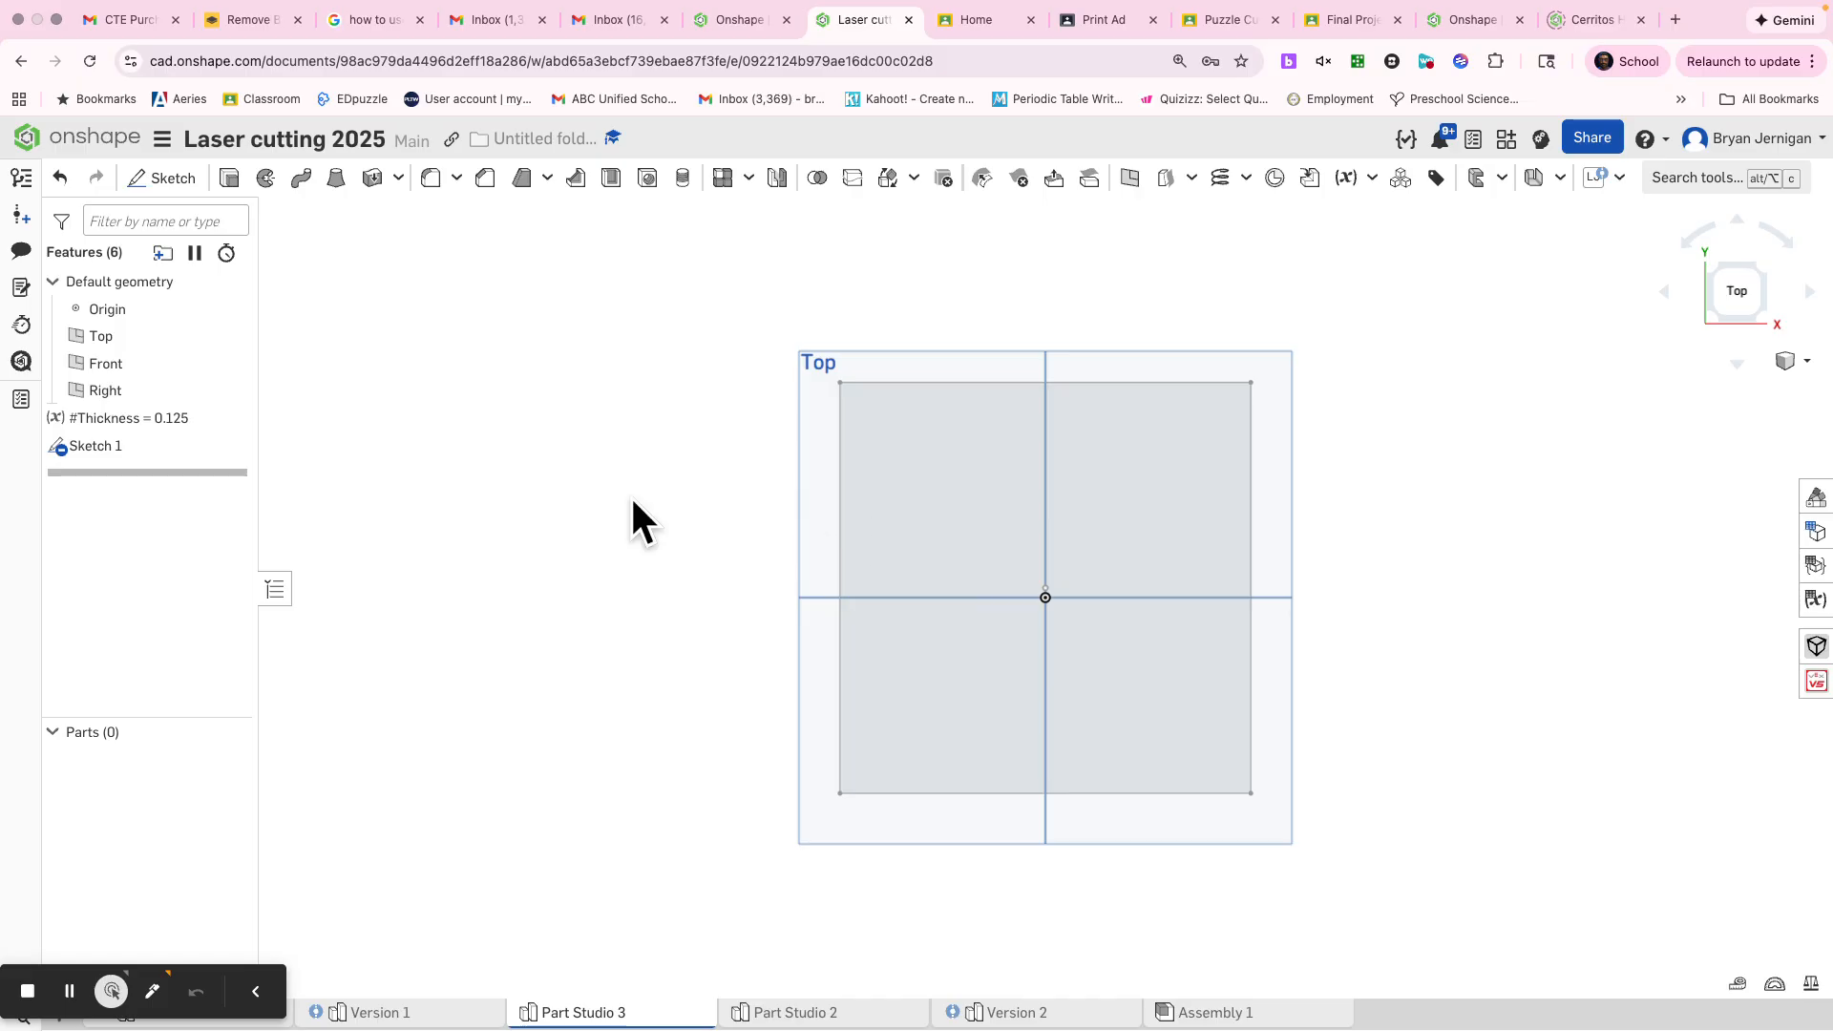
{"action": "key", "text": "s"}
{"action": "left_click", "coordinate": [695, 479]}
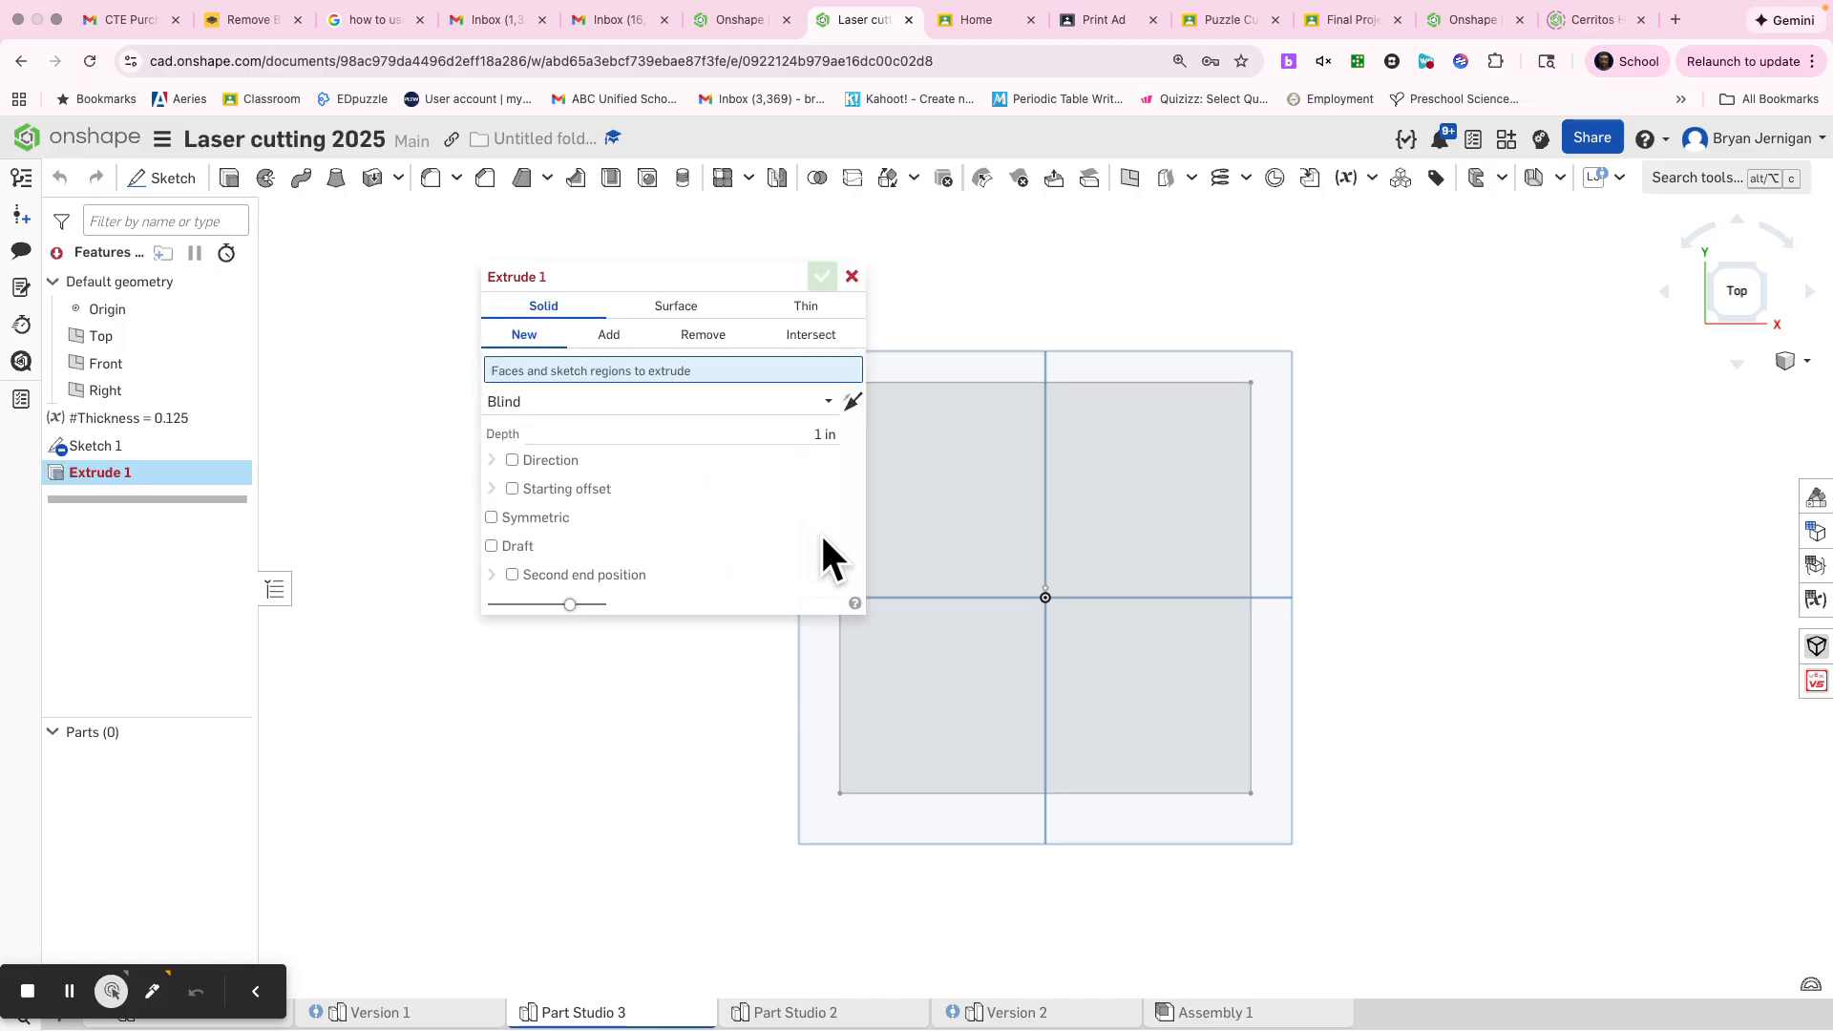
{"action": "left_click", "coordinate": [961, 545]}
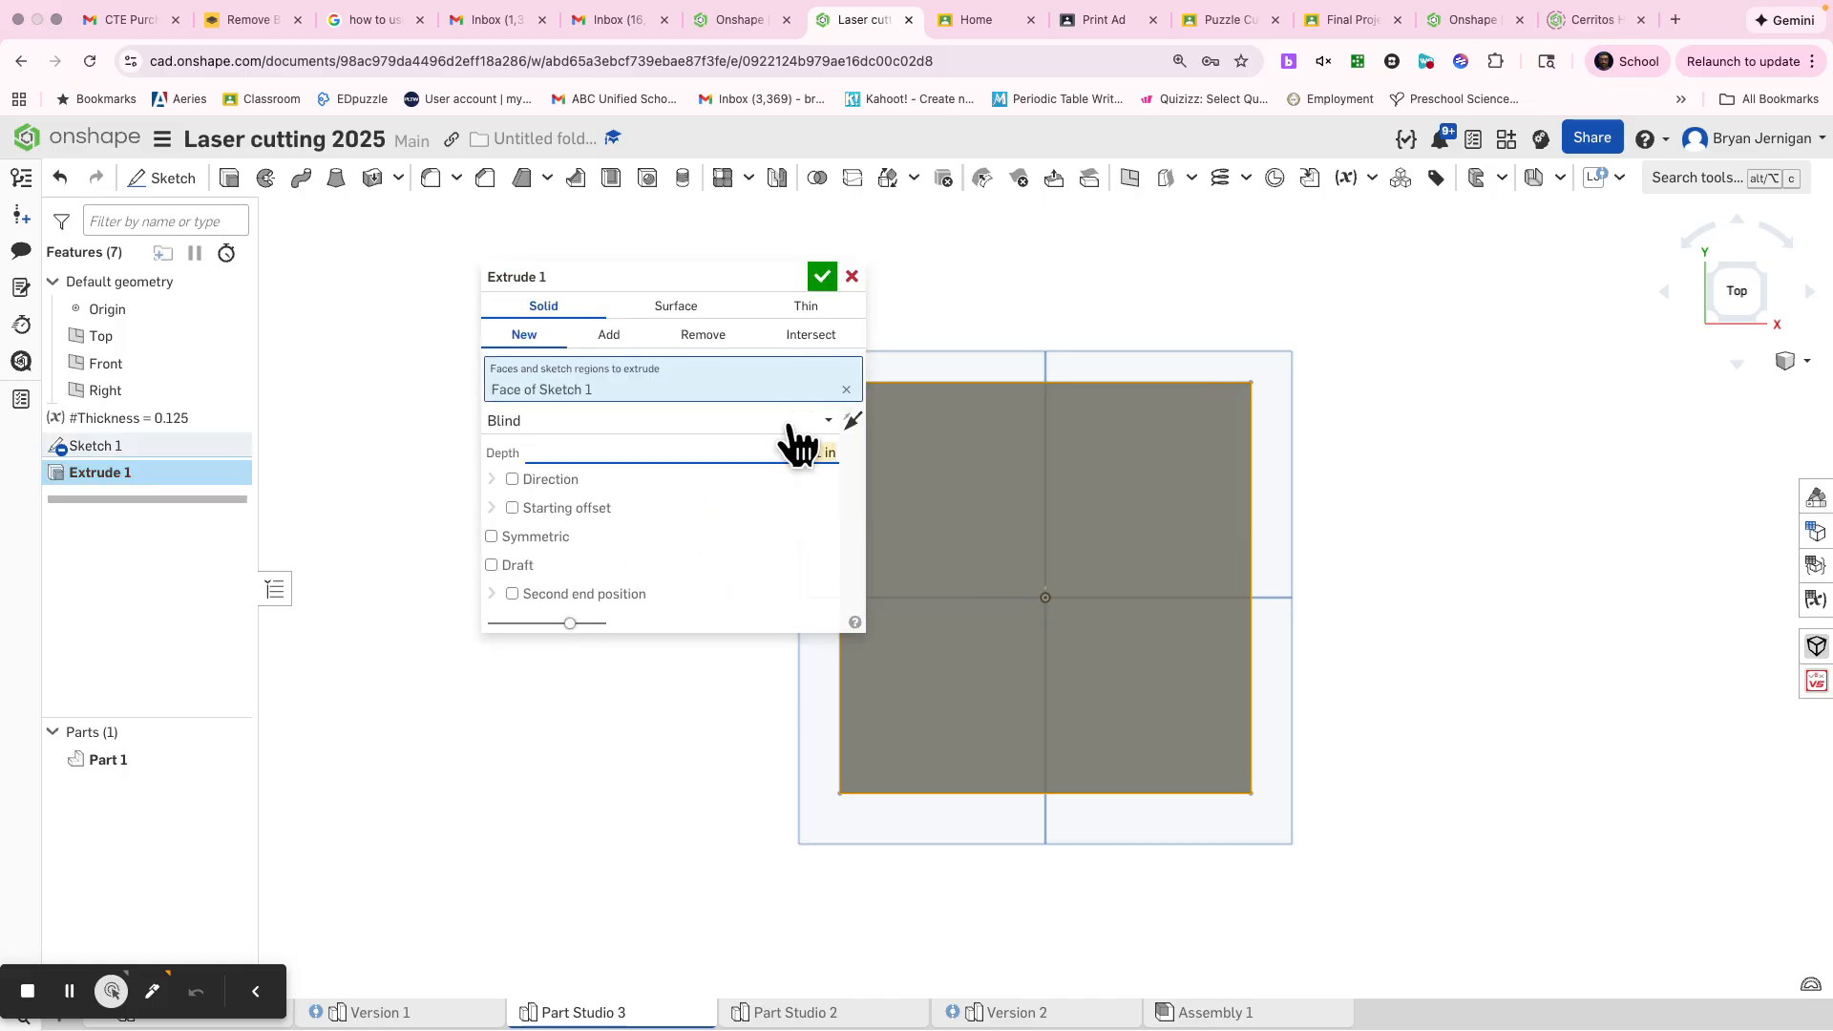
{"action": "type", "text": "5"}
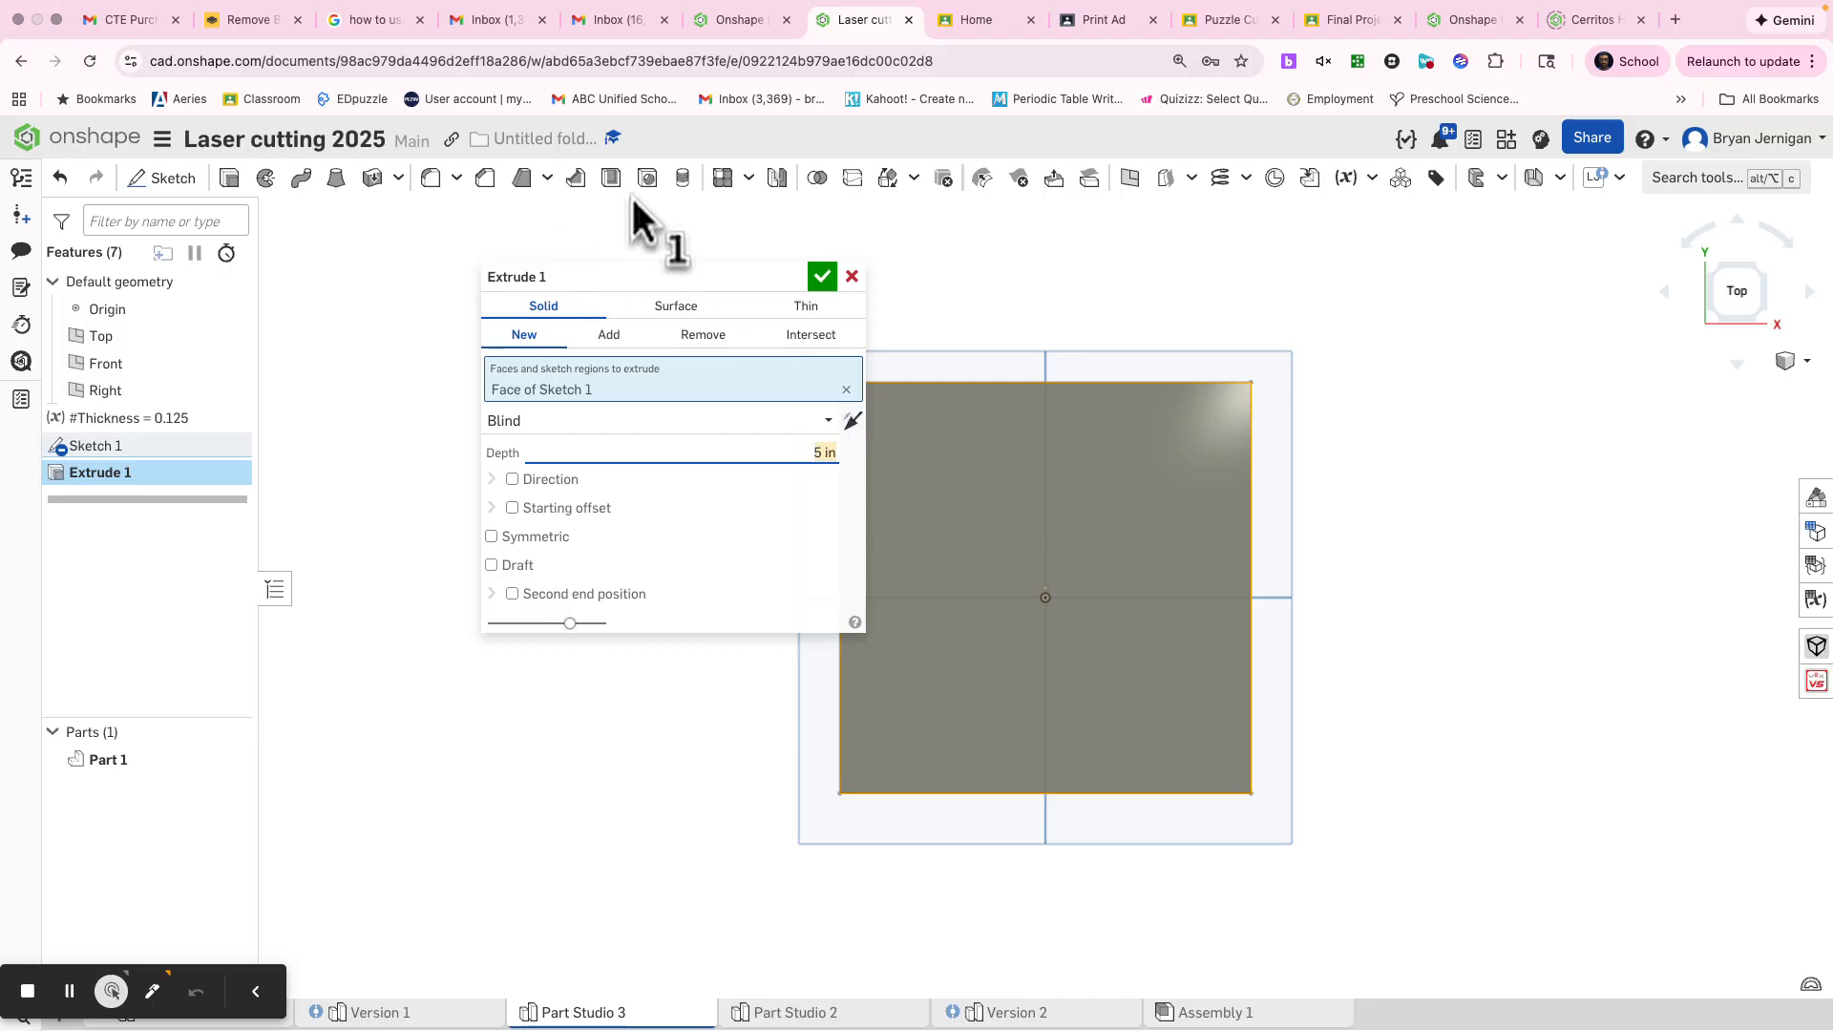
{"action": "left_click", "coordinate": [849, 276]}
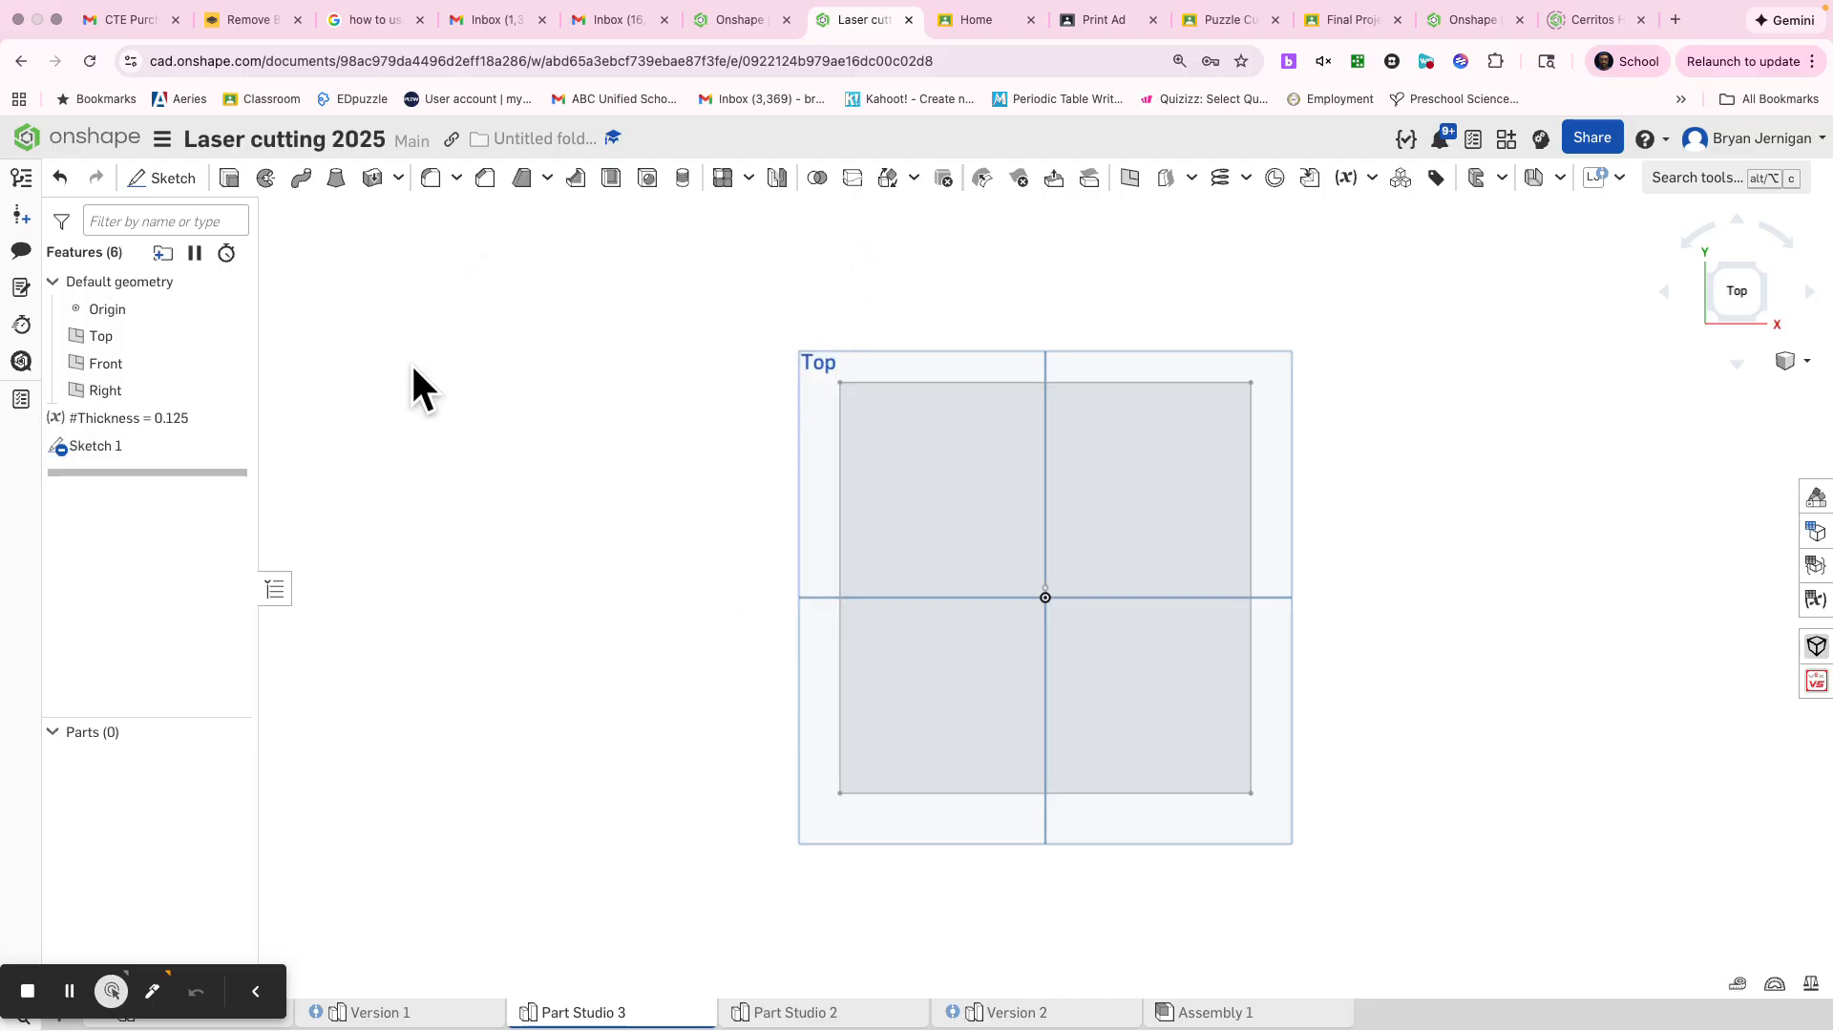
Extrude the square sketch region 5 in as a new solid and hide the default planes
{"action": "key", "text": "s"}
{"action": "left_click", "coordinate": [477, 352]}
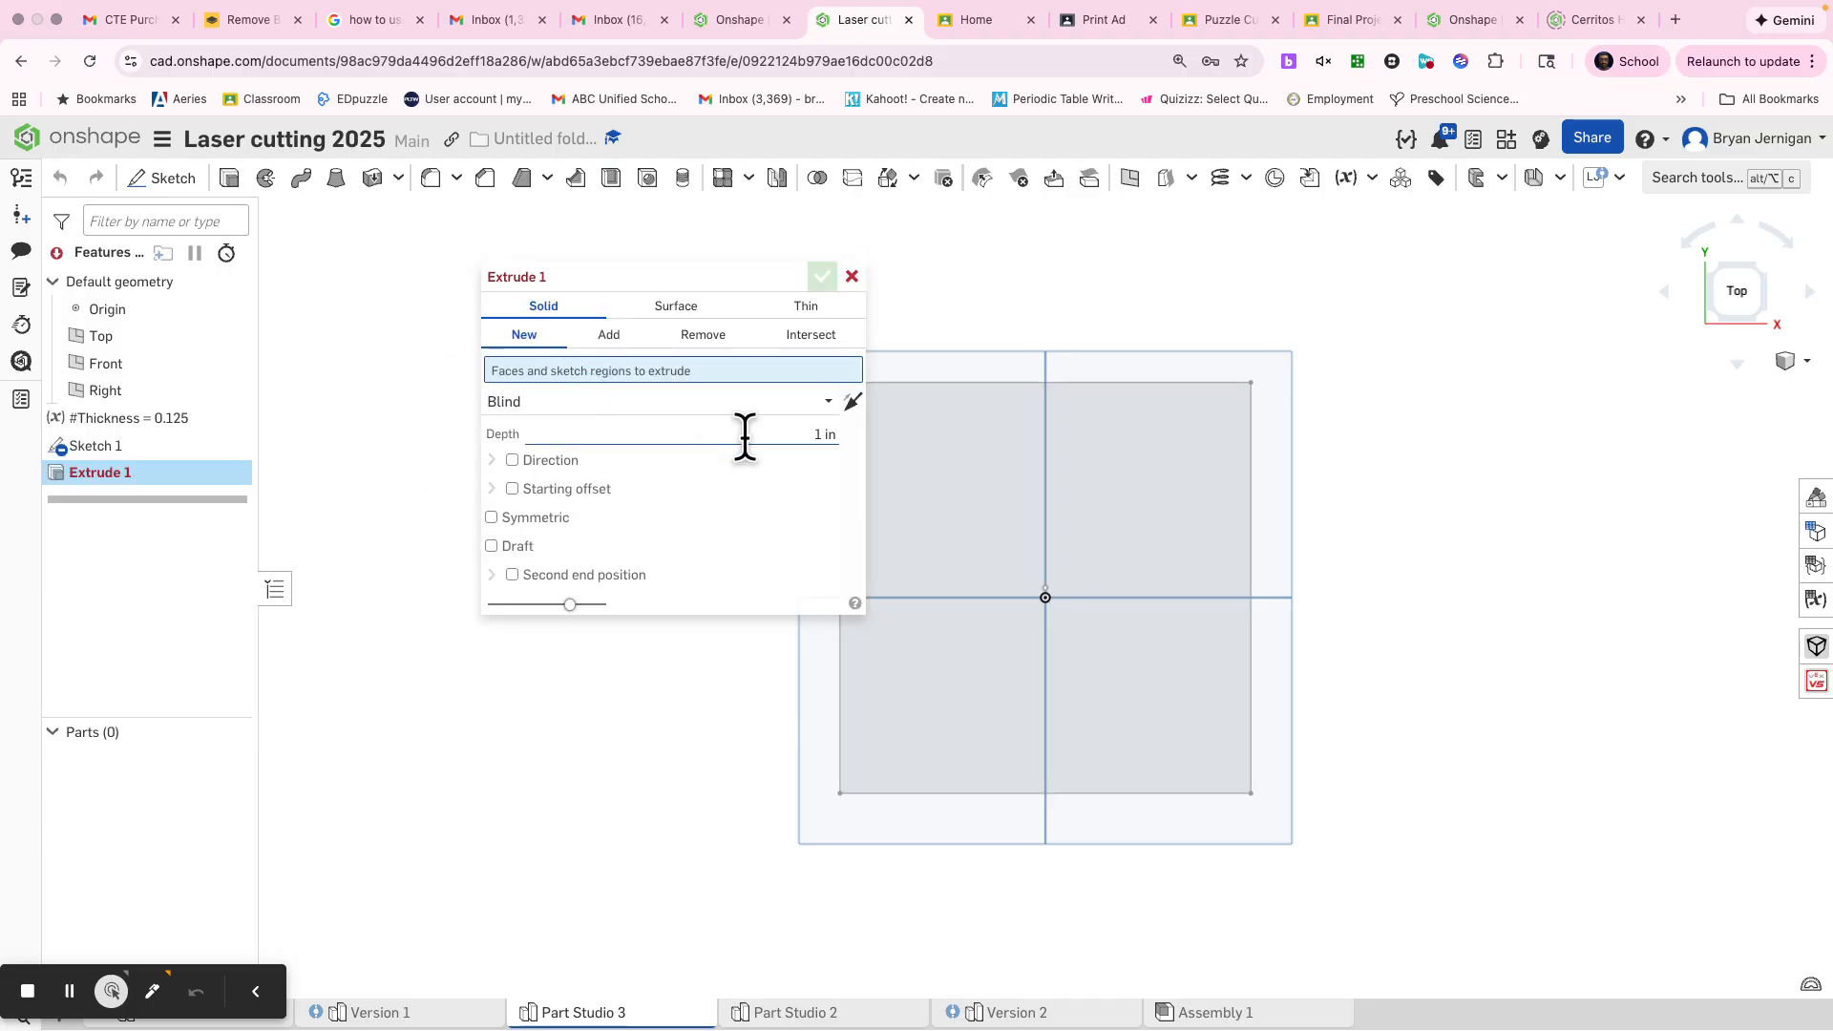
{"action": "left_click", "coordinate": [924, 500]}
{"action": "type", "text": "5"}
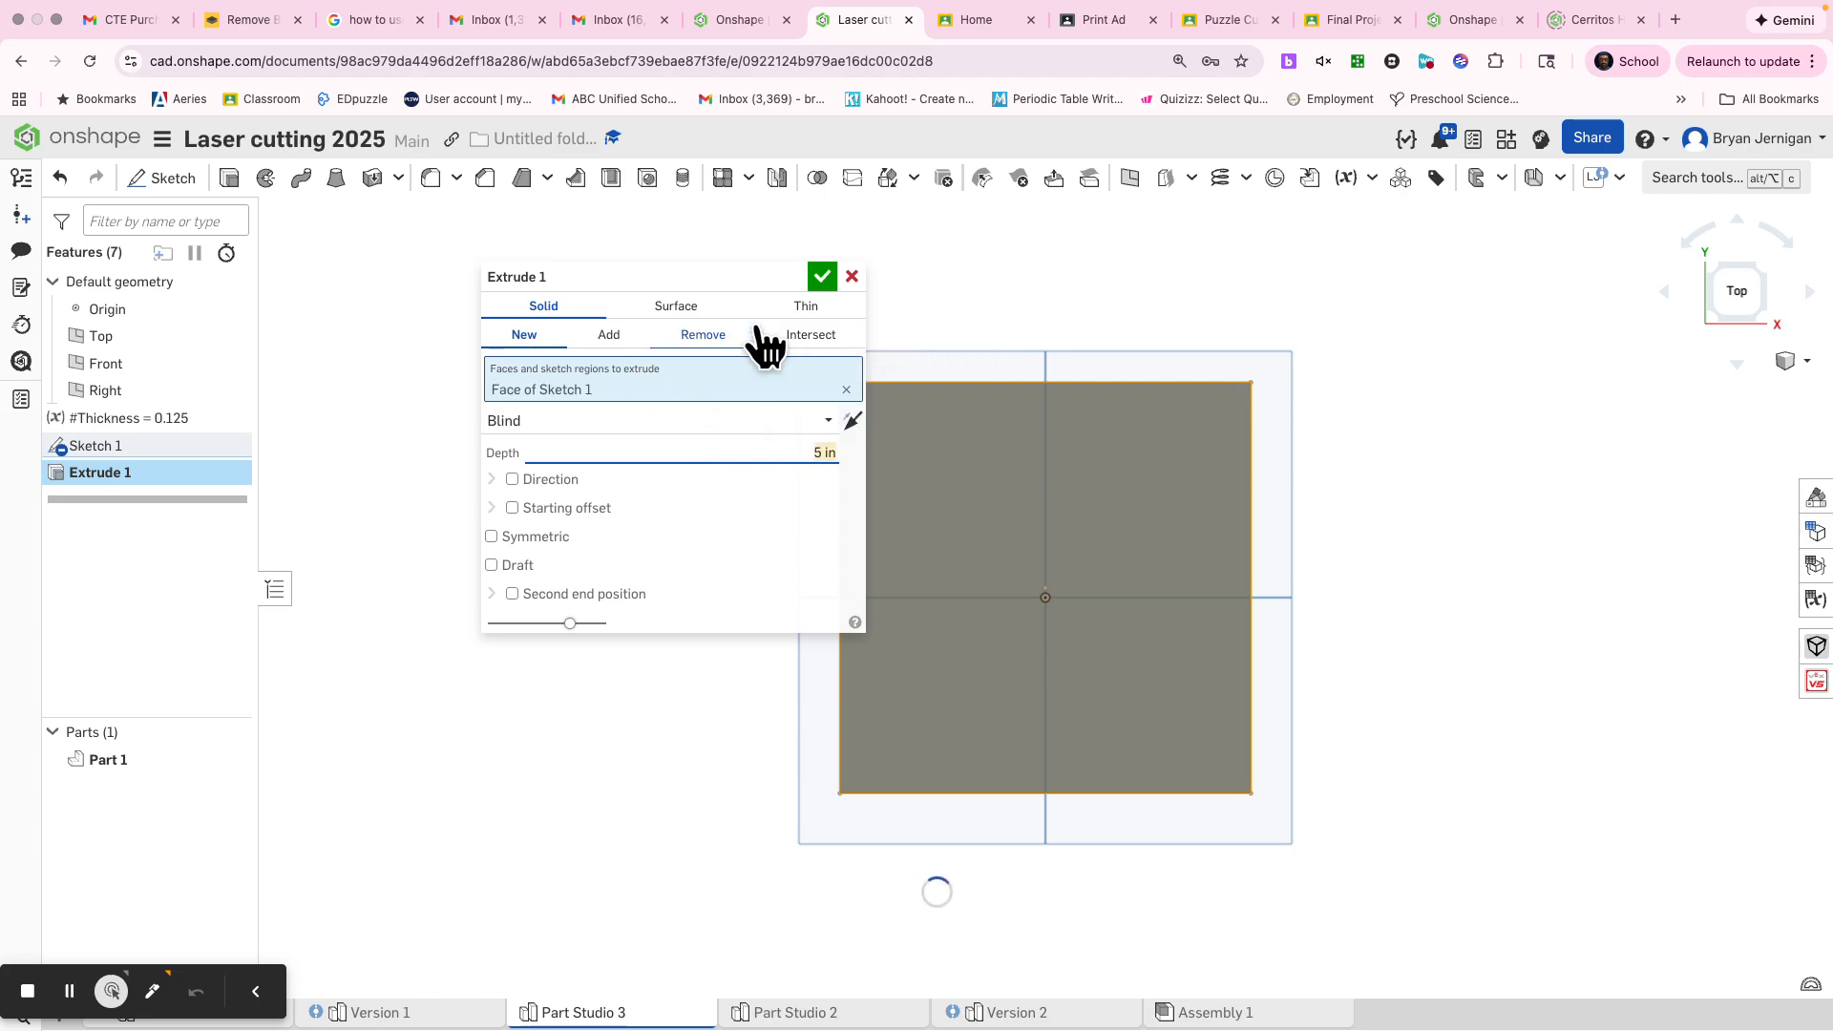
{"action": "left_click", "coordinate": [822, 277]}
{"action": "right_click_drag", "start_coordinate": [822, 327], "coordinate": [914, 466]}
{"action": "middle_click_drag", "start_coordinate": [990, 531], "coordinate": [946, 340]}
{"action": "right_click_drag", "start_coordinate": [945, 341], "coordinate": [994, 409]}
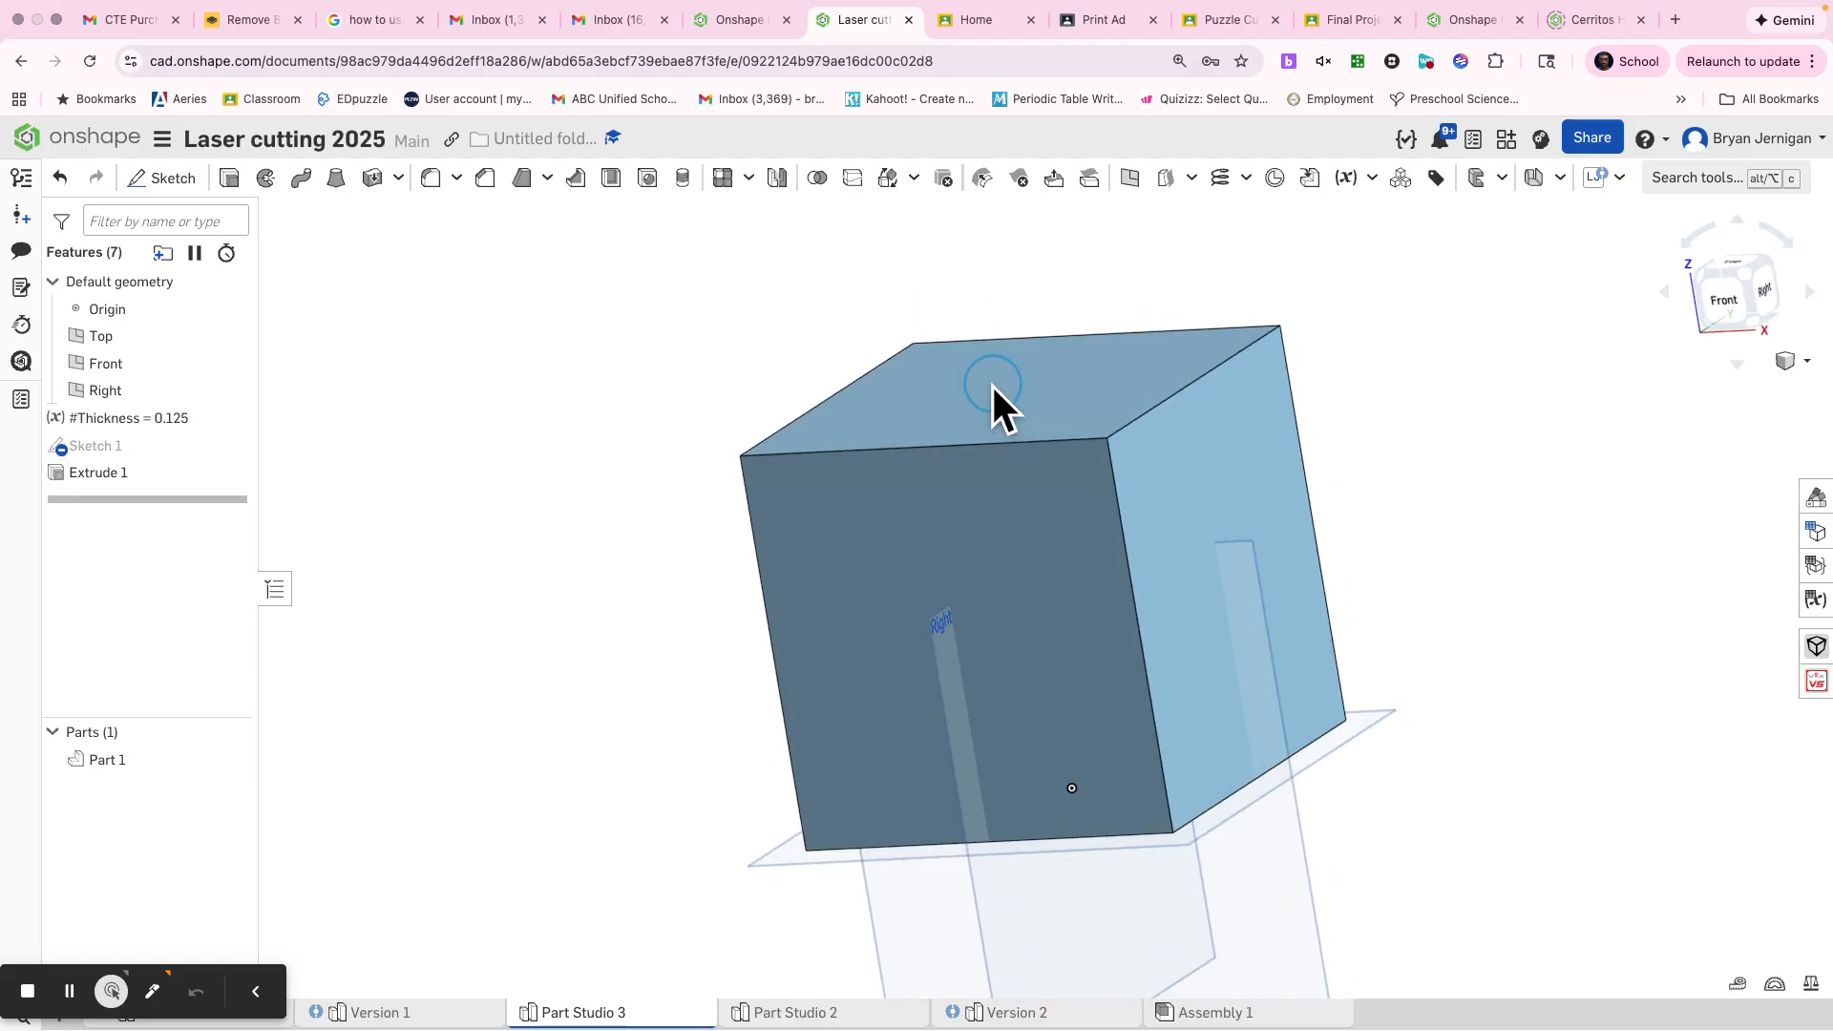
{"action": "key", "text": "p"}
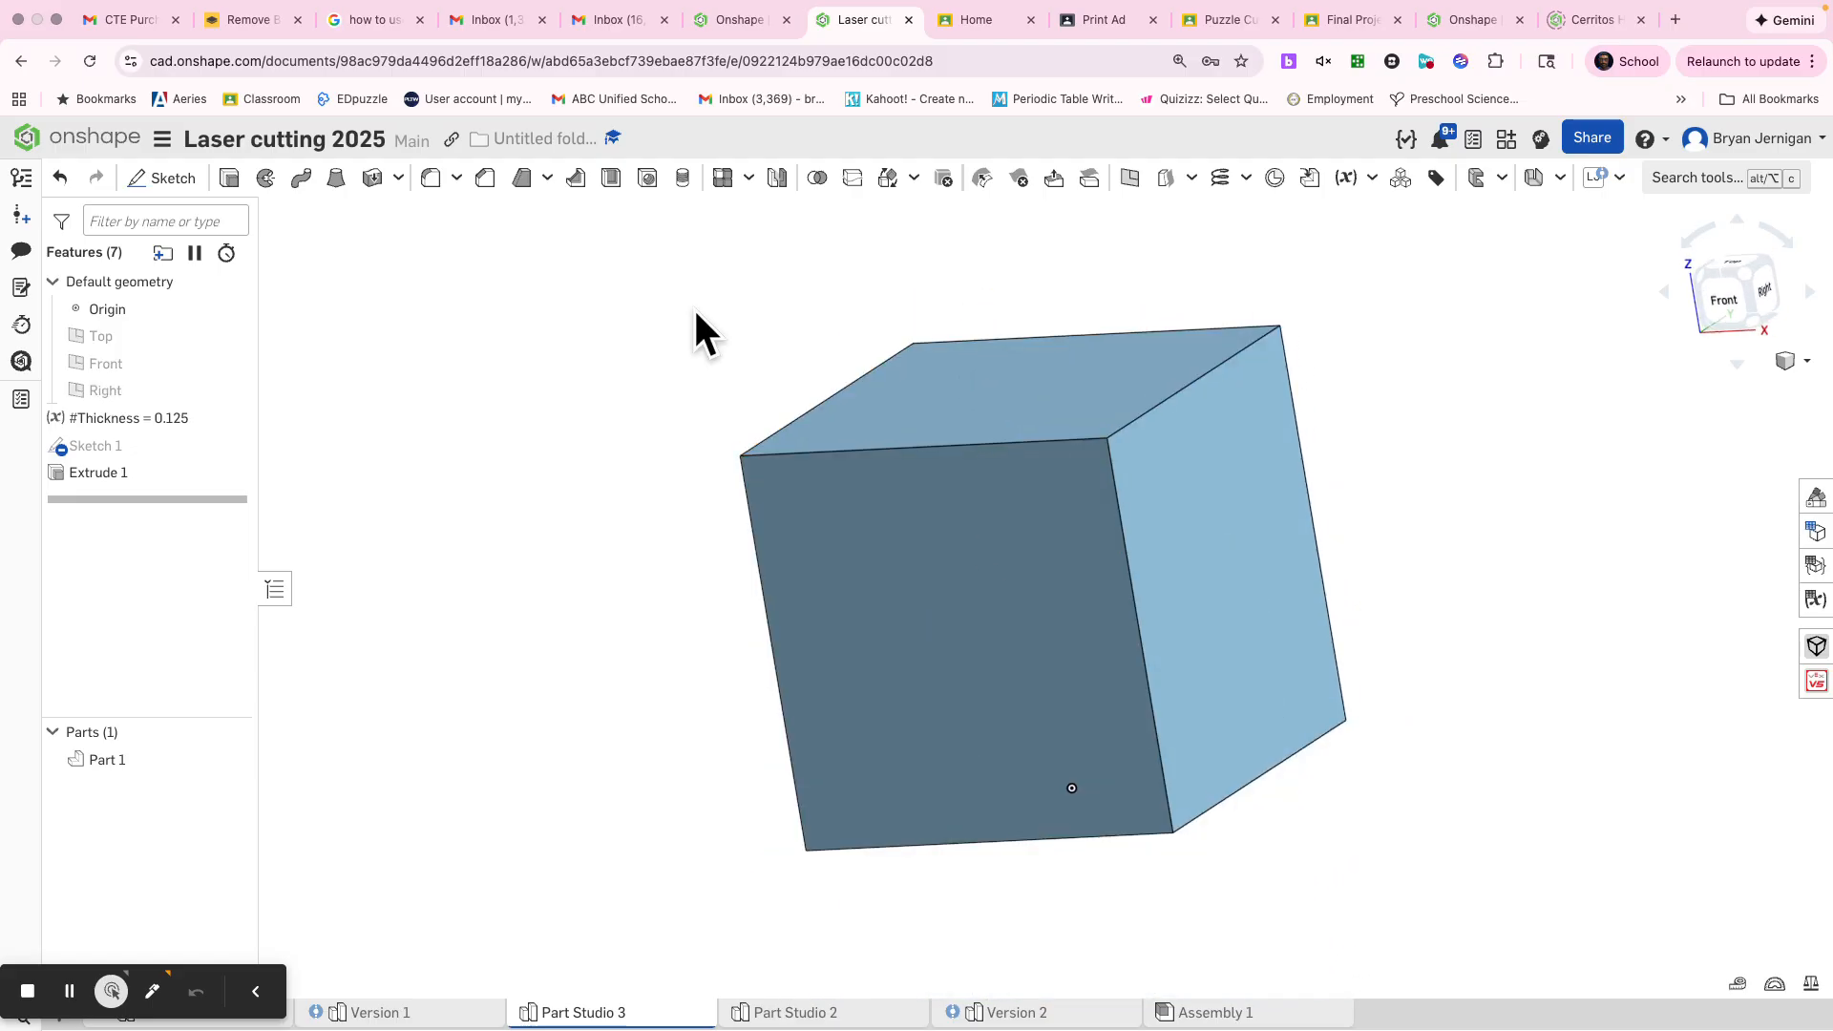
Thicken the cube's front and back faces inward by the #Thickness variable, creating them as new parts
{"action": "key", "text": "s"}
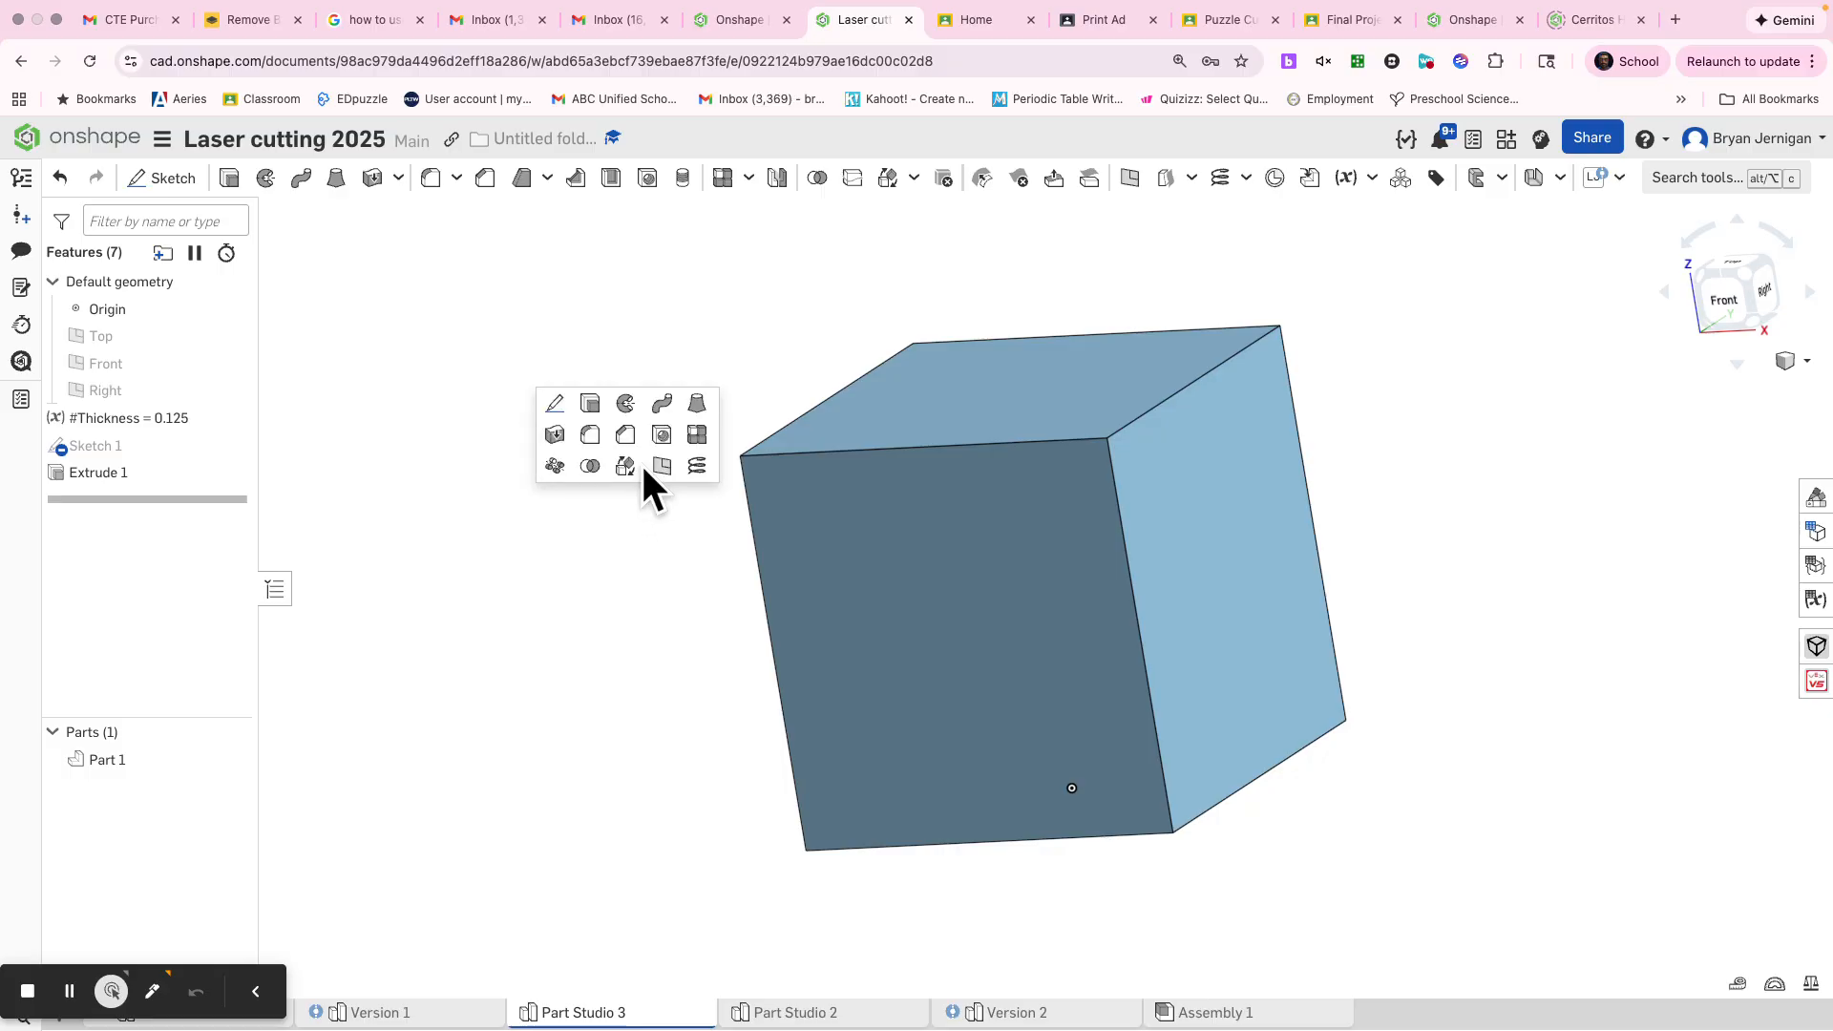
{"action": "left_click", "coordinate": [558, 435]}
{"action": "left_click", "coordinate": [816, 632]}
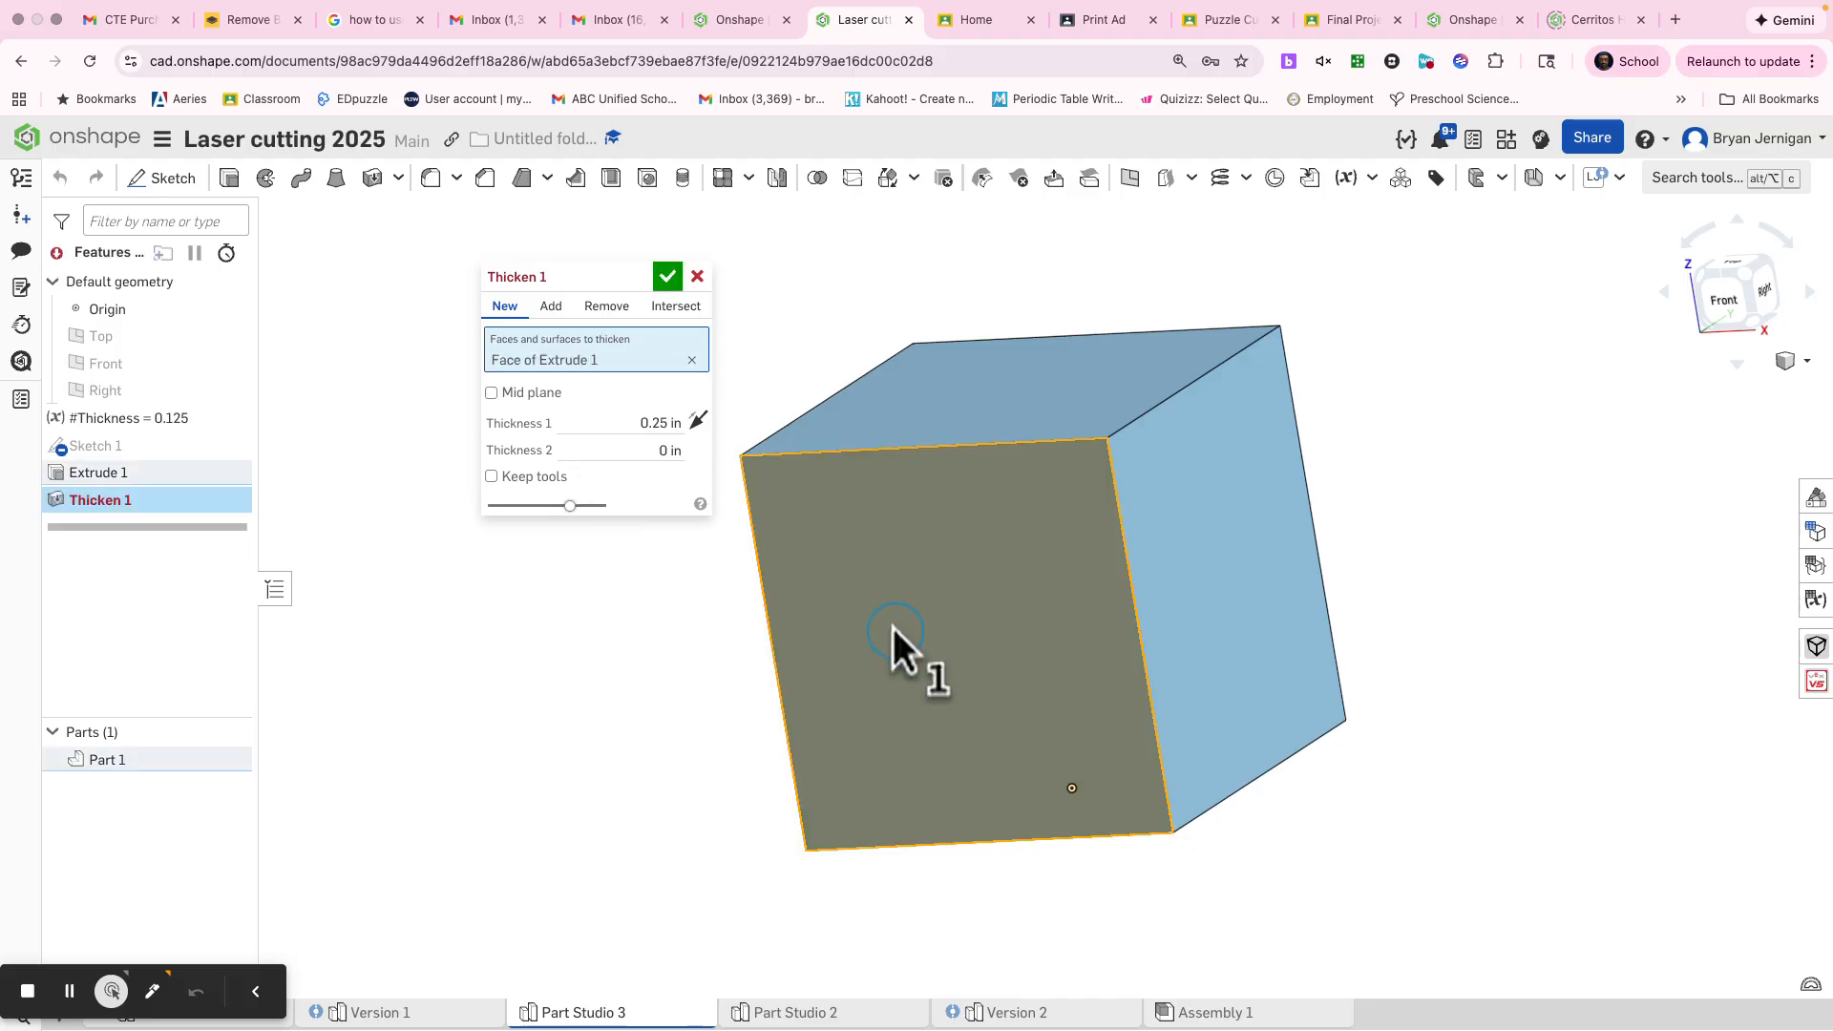
{"action": "right_click_drag", "start_coordinate": [1346, 611], "coordinate": [1371, 544]}
{"action": "left_click", "coordinate": [1381, 537]}
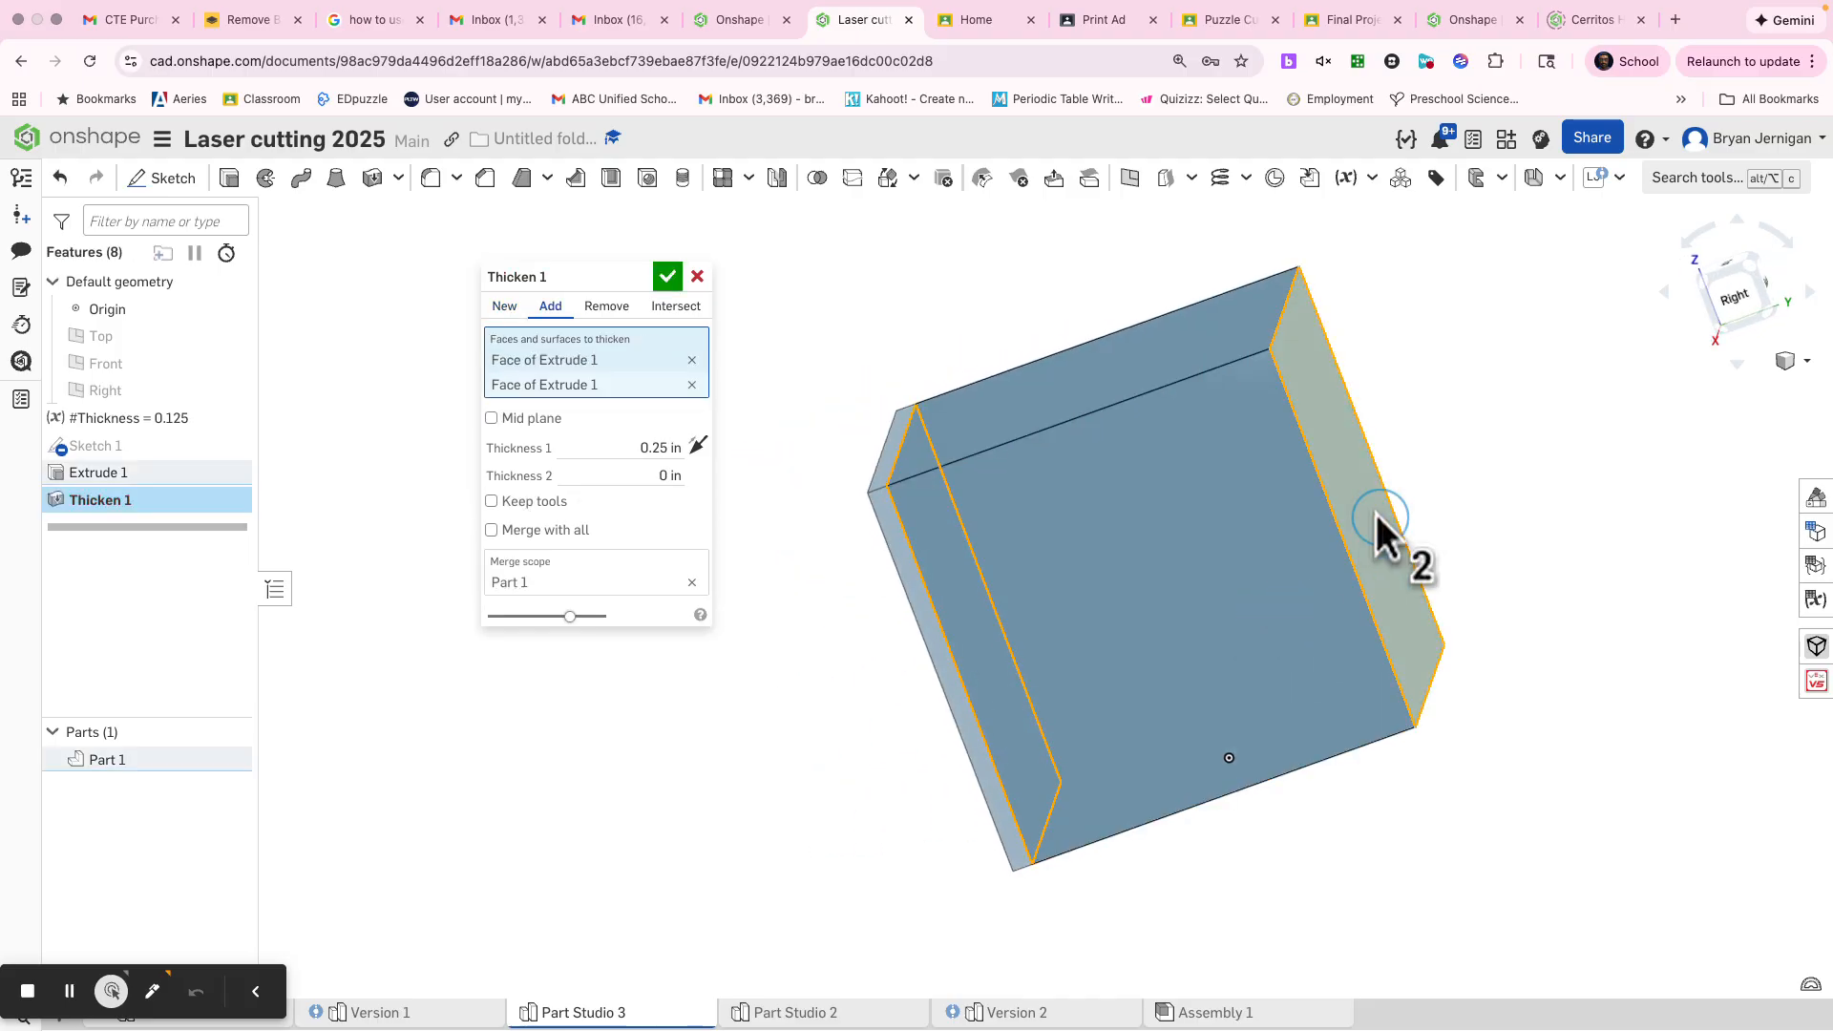
{"action": "left_click", "coordinate": [699, 446]}
{"action": "left_click", "coordinate": [641, 446]}
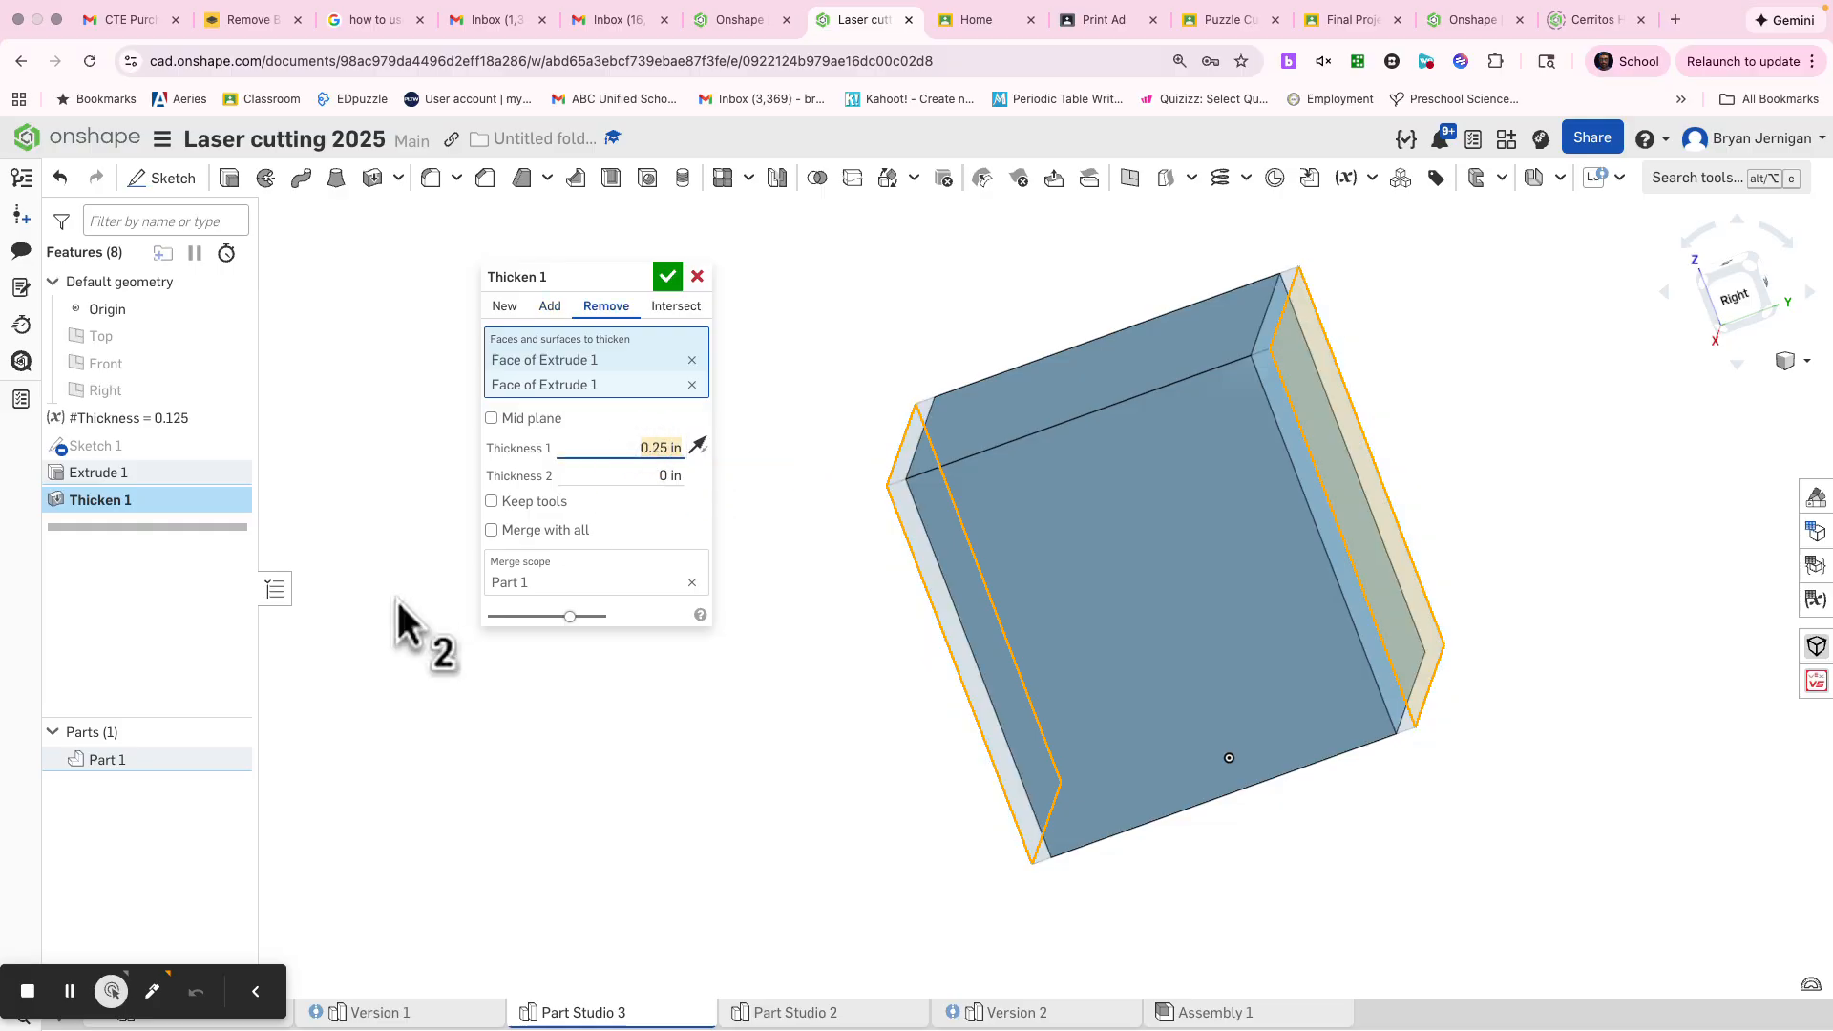
{"action": "type", "text": "th"}
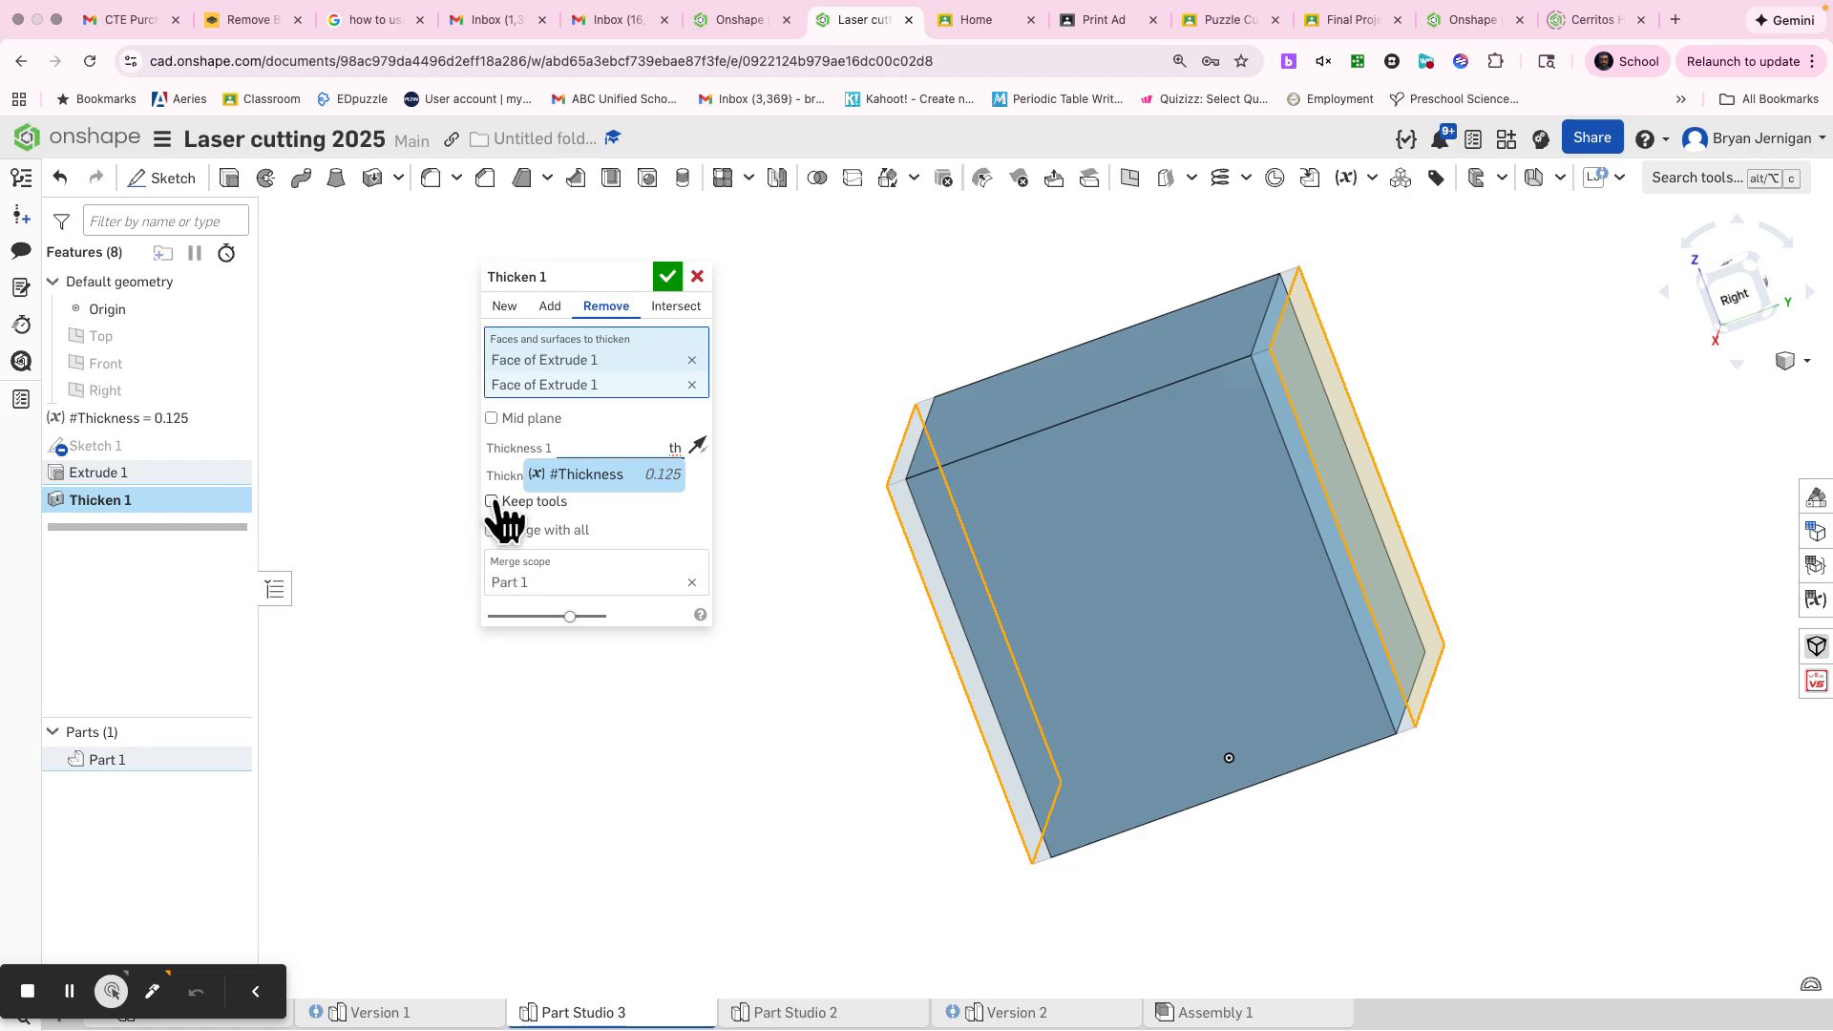
{"action": "left_click", "coordinate": [536, 474]}
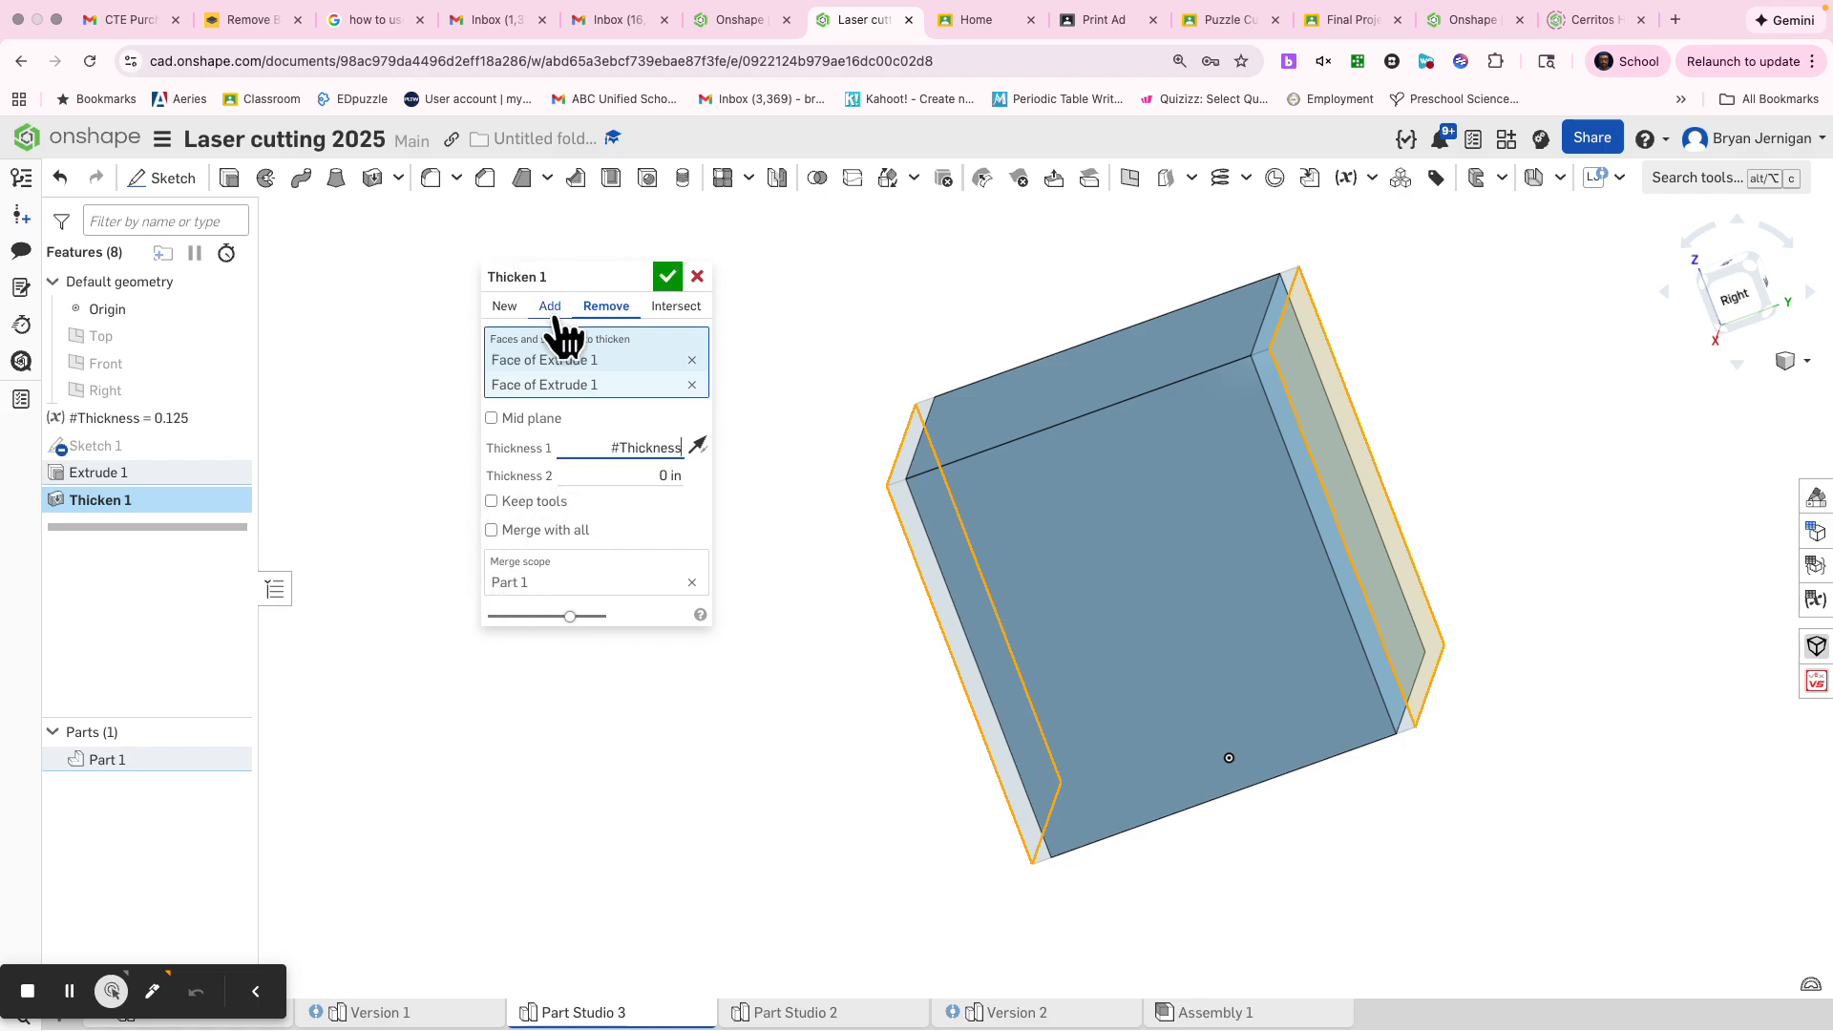
{"action": "left_click", "coordinate": [506, 308]}
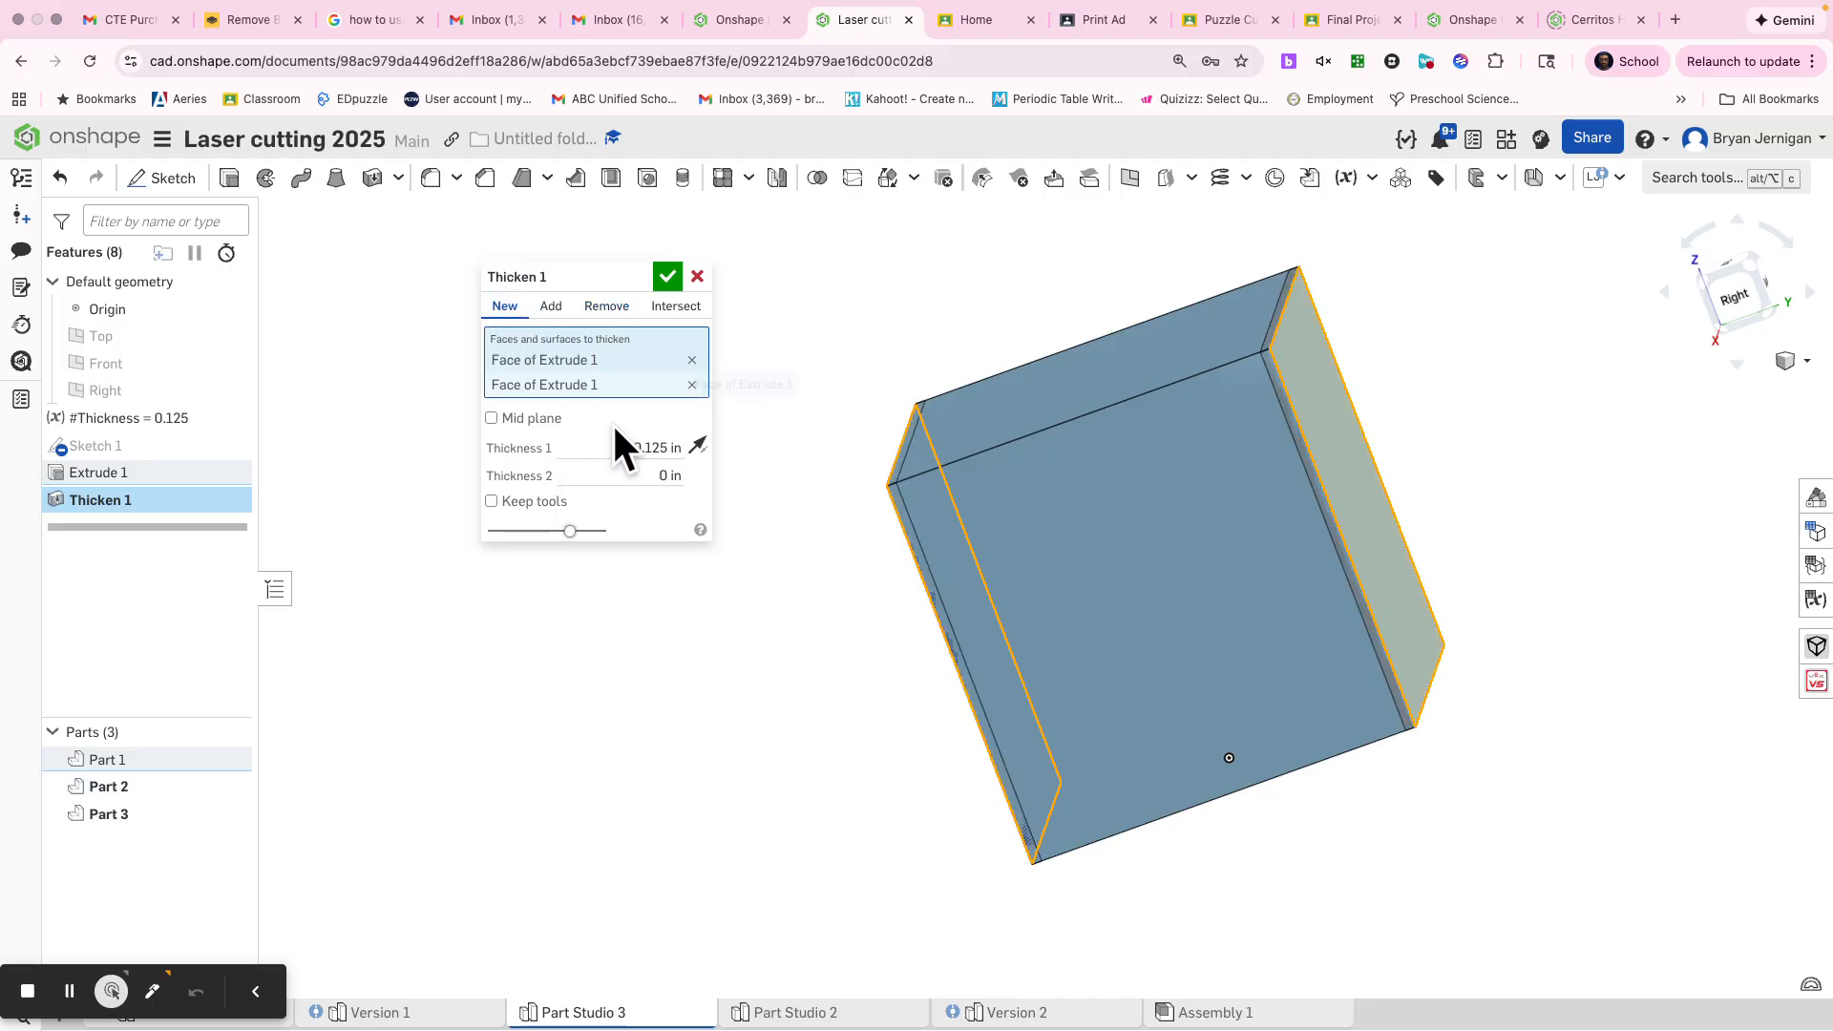
{"action": "left_click", "coordinate": [668, 276]}
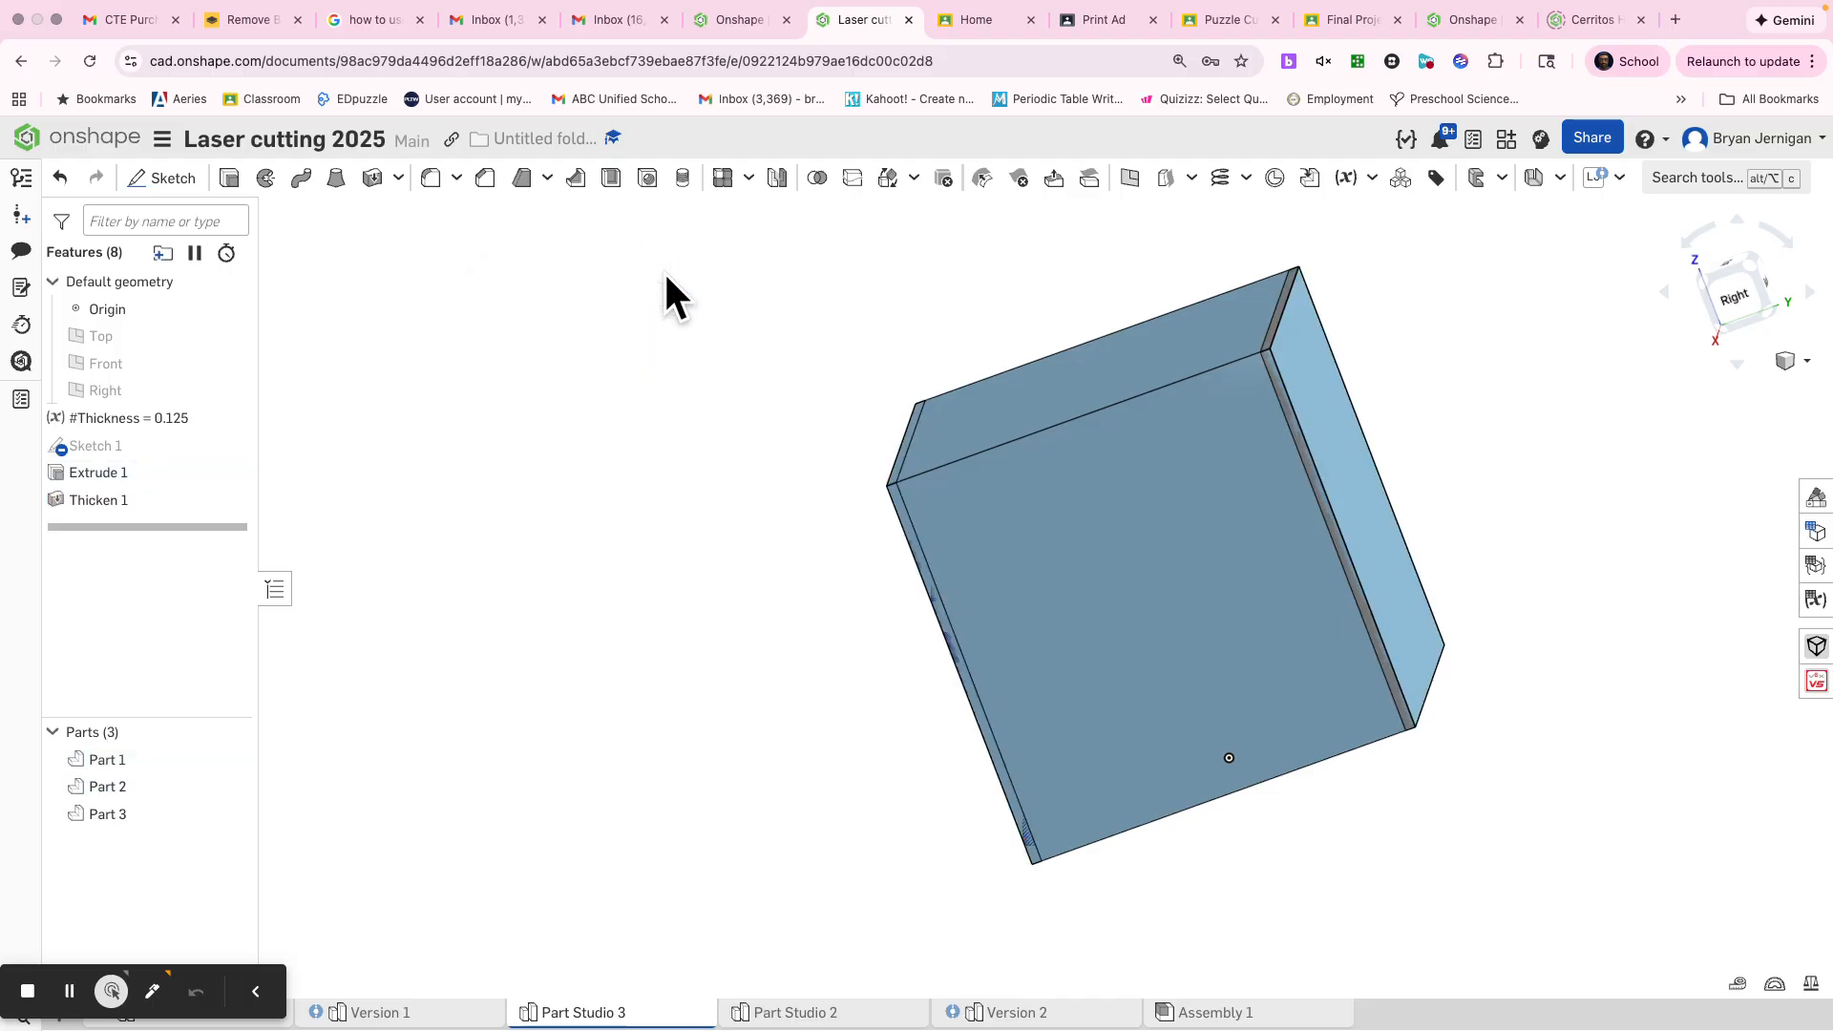
{"action": "right_click_drag", "start_coordinate": [666, 628], "coordinate": [700, 621]}
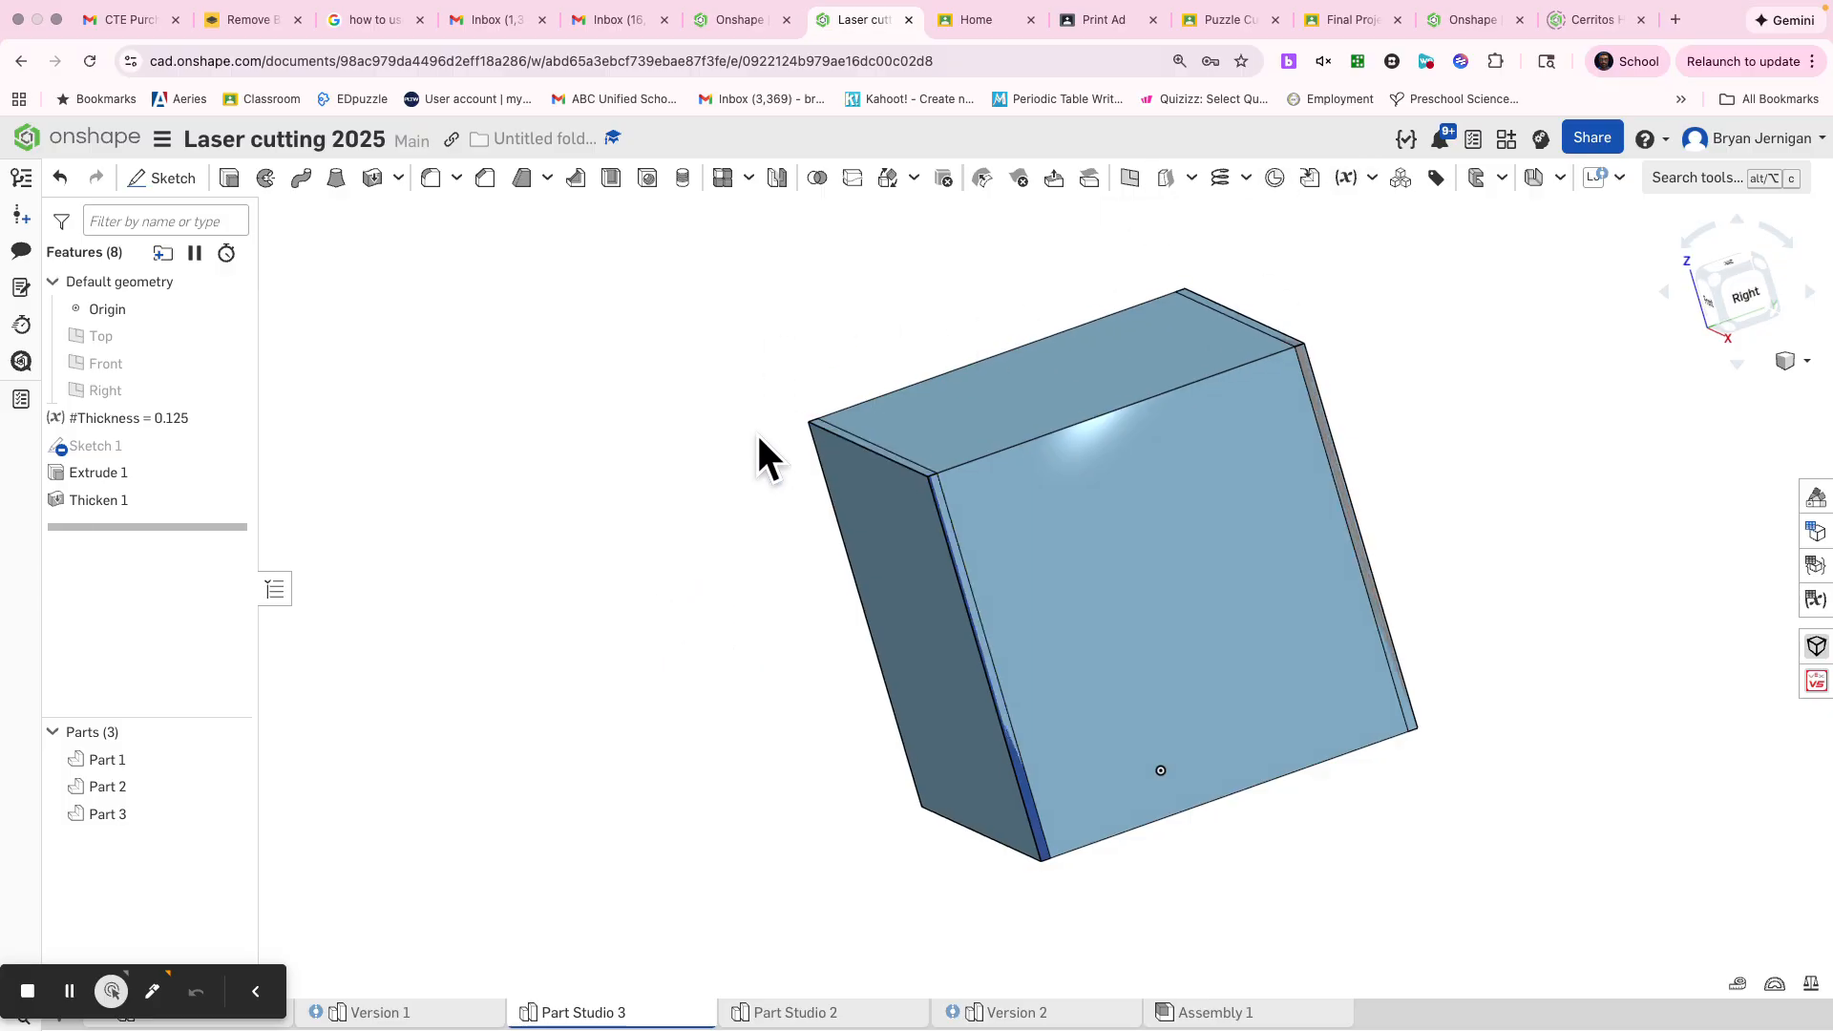
{"action": "key", "text": "s"}
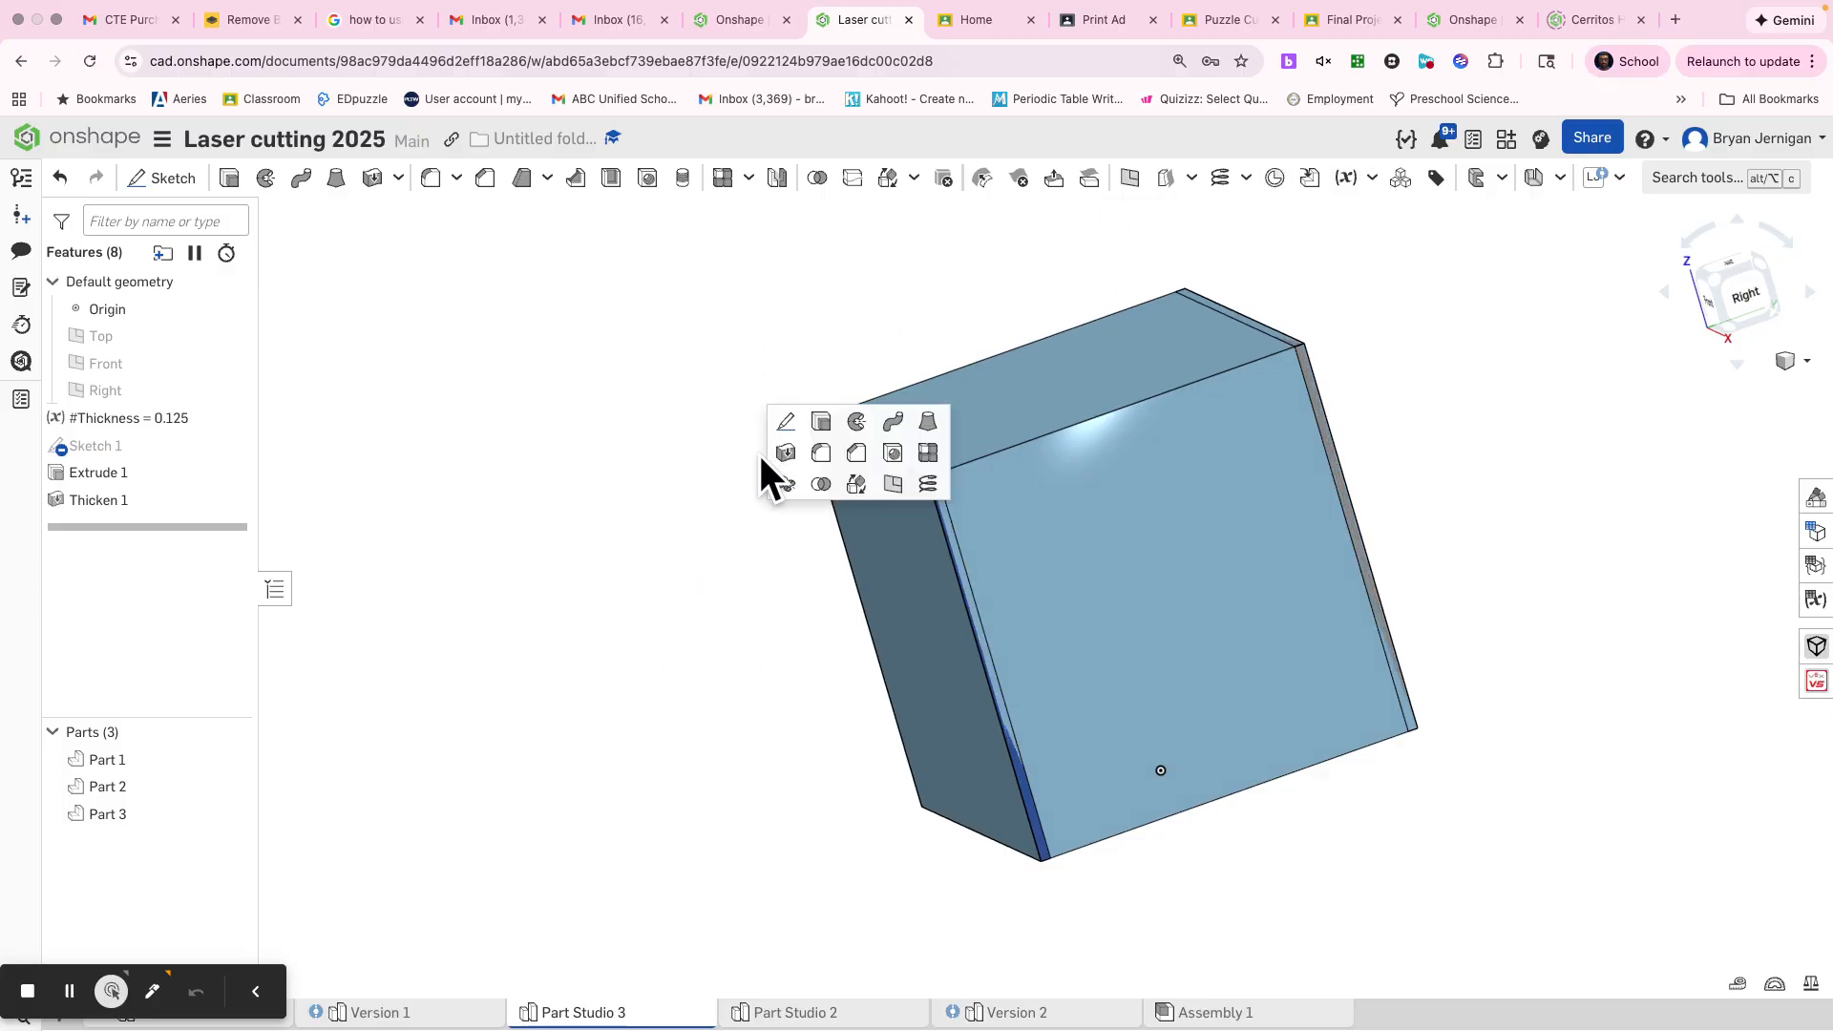
{"action": "left_click", "coordinate": [821, 422]}
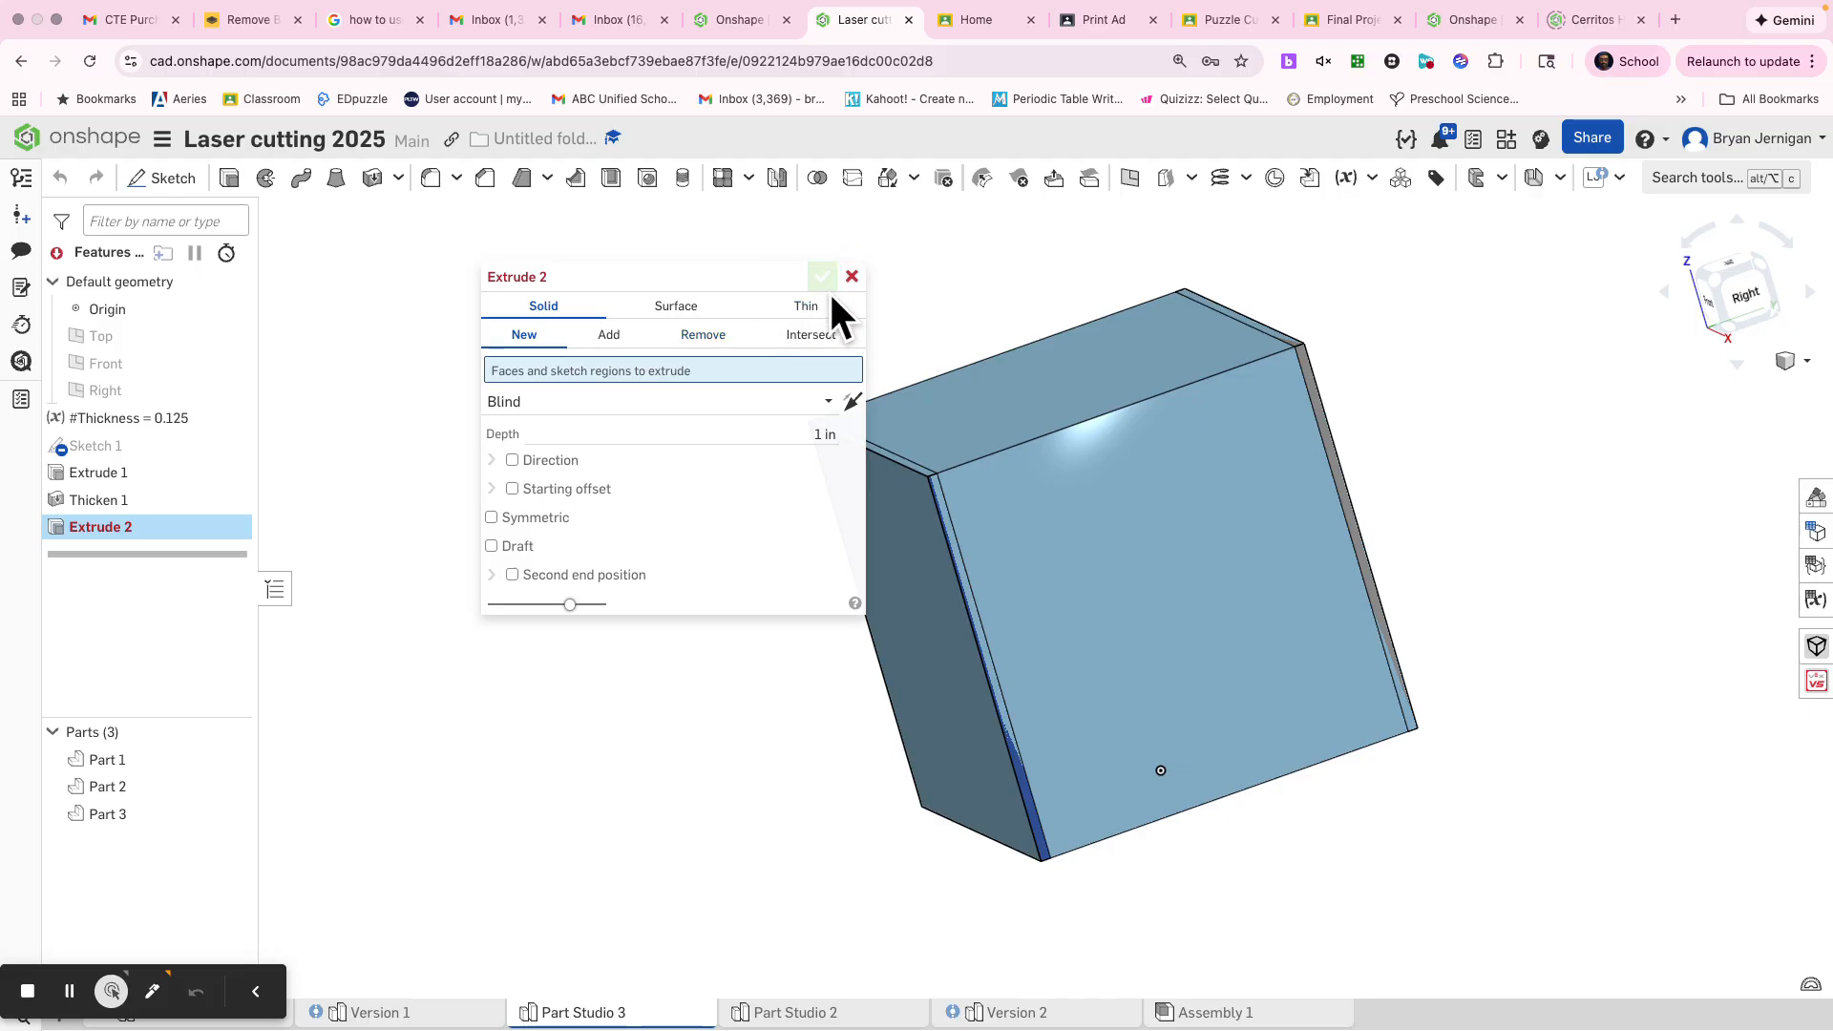
{"action": "left_click", "coordinate": [850, 278]}
Thicken the cube's left and right faces inward by the #Thickness variable, creating them as new parts
{"action": "key", "text": "s"}
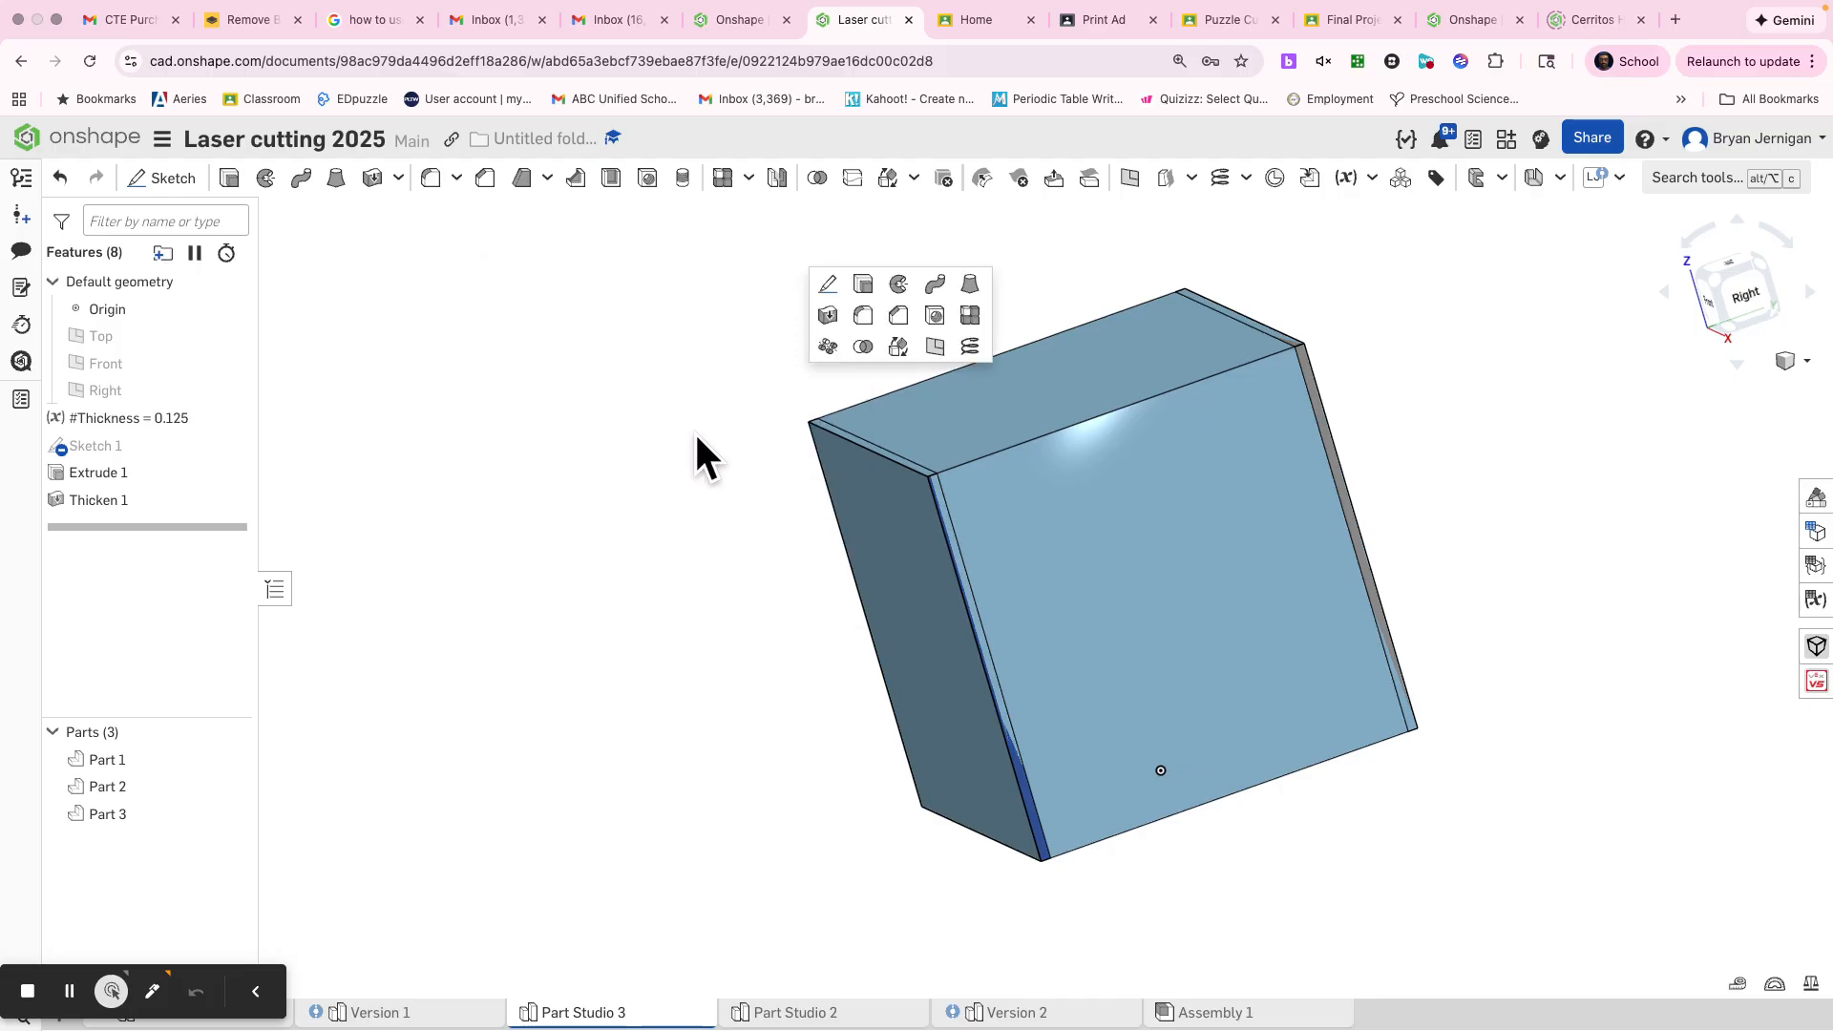
{"action": "left_click", "coordinate": [826, 316]}
{"action": "left_click", "coordinate": [1079, 583]}
{"action": "right_click_drag", "start_coordinate": [821, 655], "coordinate": [863, 597]}
{"action": "left_click", "coordinate": [831, 553]}
{"action": "left_click", "coordinate": [648, 450]}
{"action": "type", "text": "thi"}
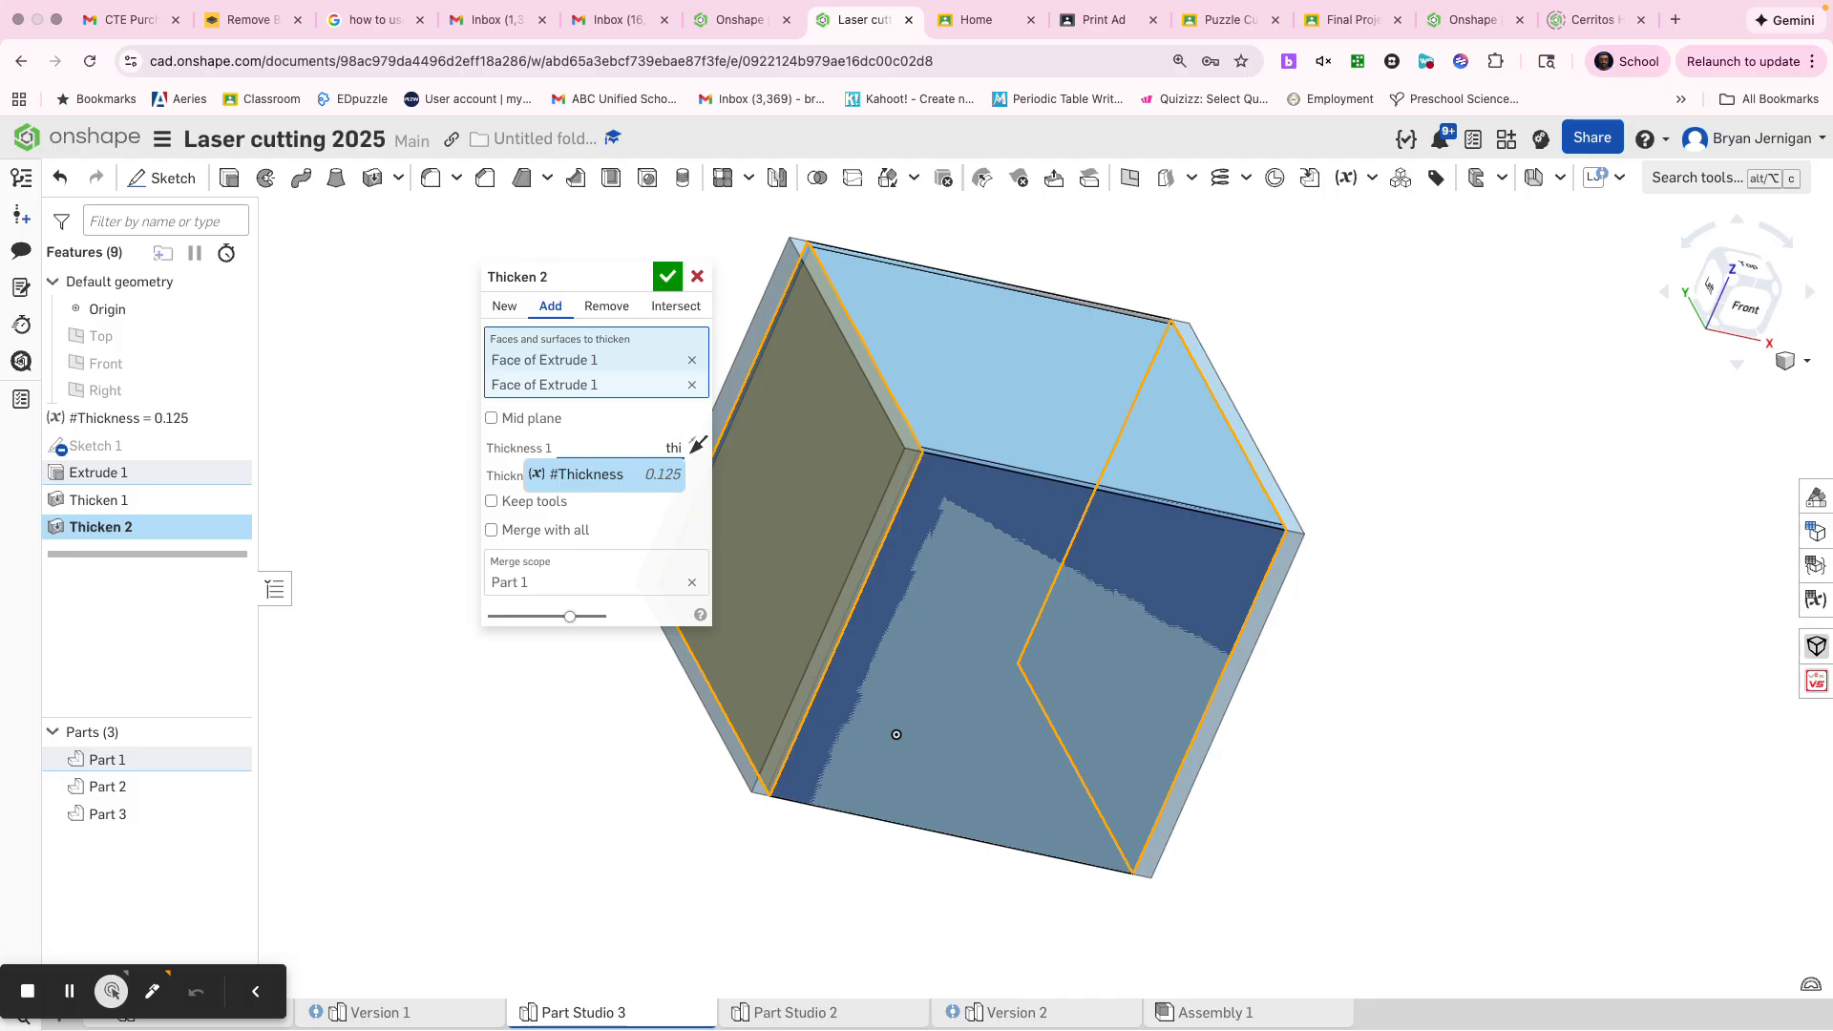
{"action": "left_click", "coordinate": [612, 475]}
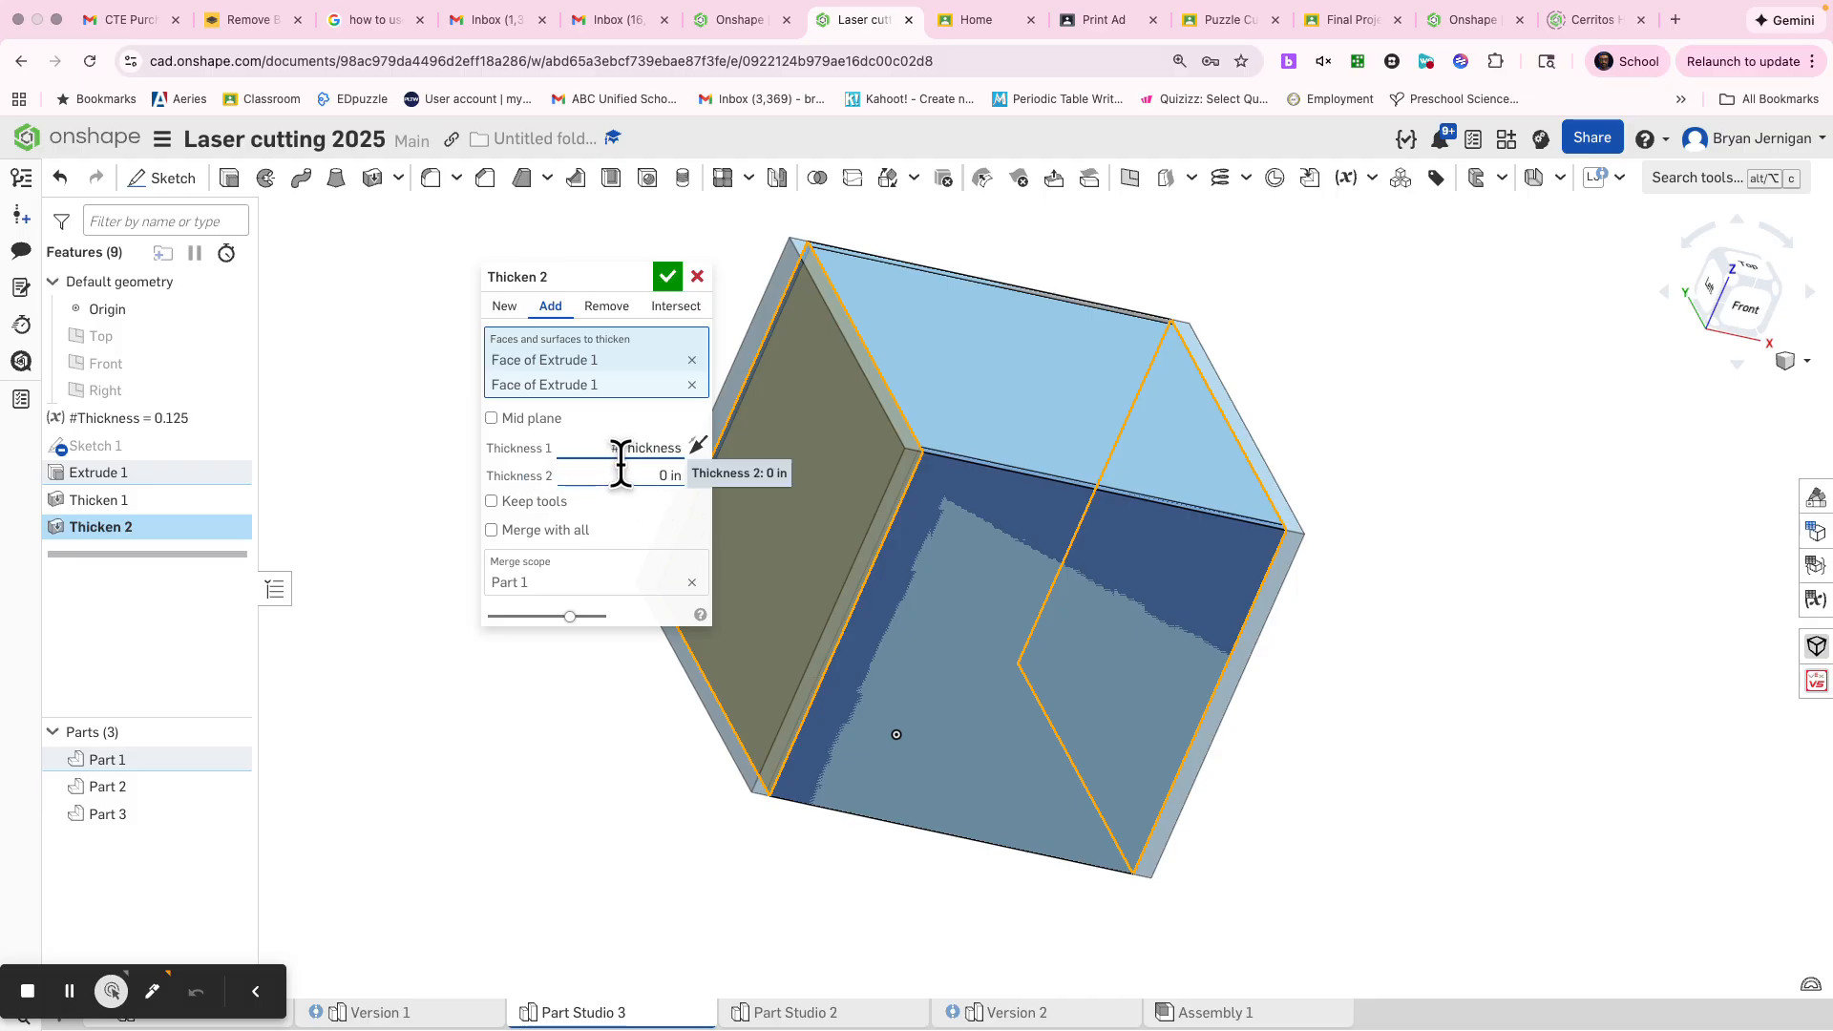
{"action": "left_click", "coordinate": [505, 306]}
{"action": "left_click", "coordinate": [700, 449]}
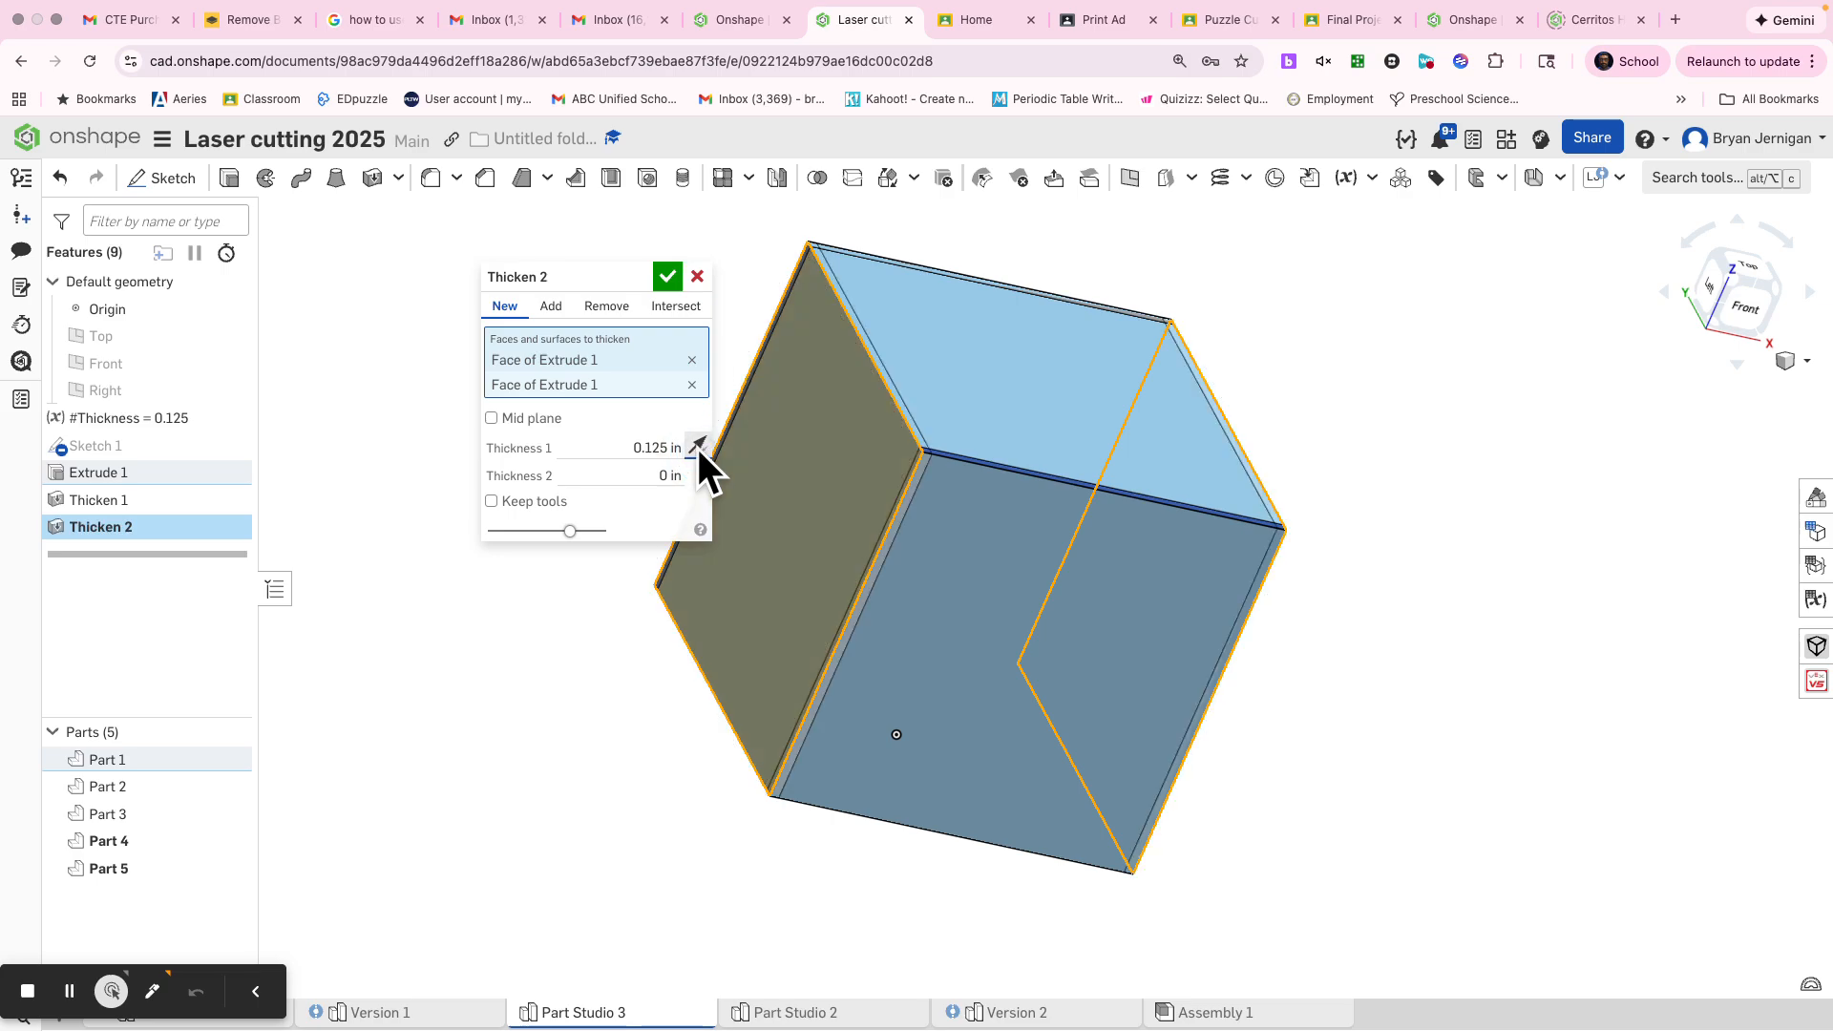
{"action": "left_click", "coordinate": [665, 277]}
Thicken the cube's bottom face inward by the #Thickness variable as a new part
{"action": "right_click_drag", "start_coordinate": [909, 352], "coordinate": [1112, 218]}
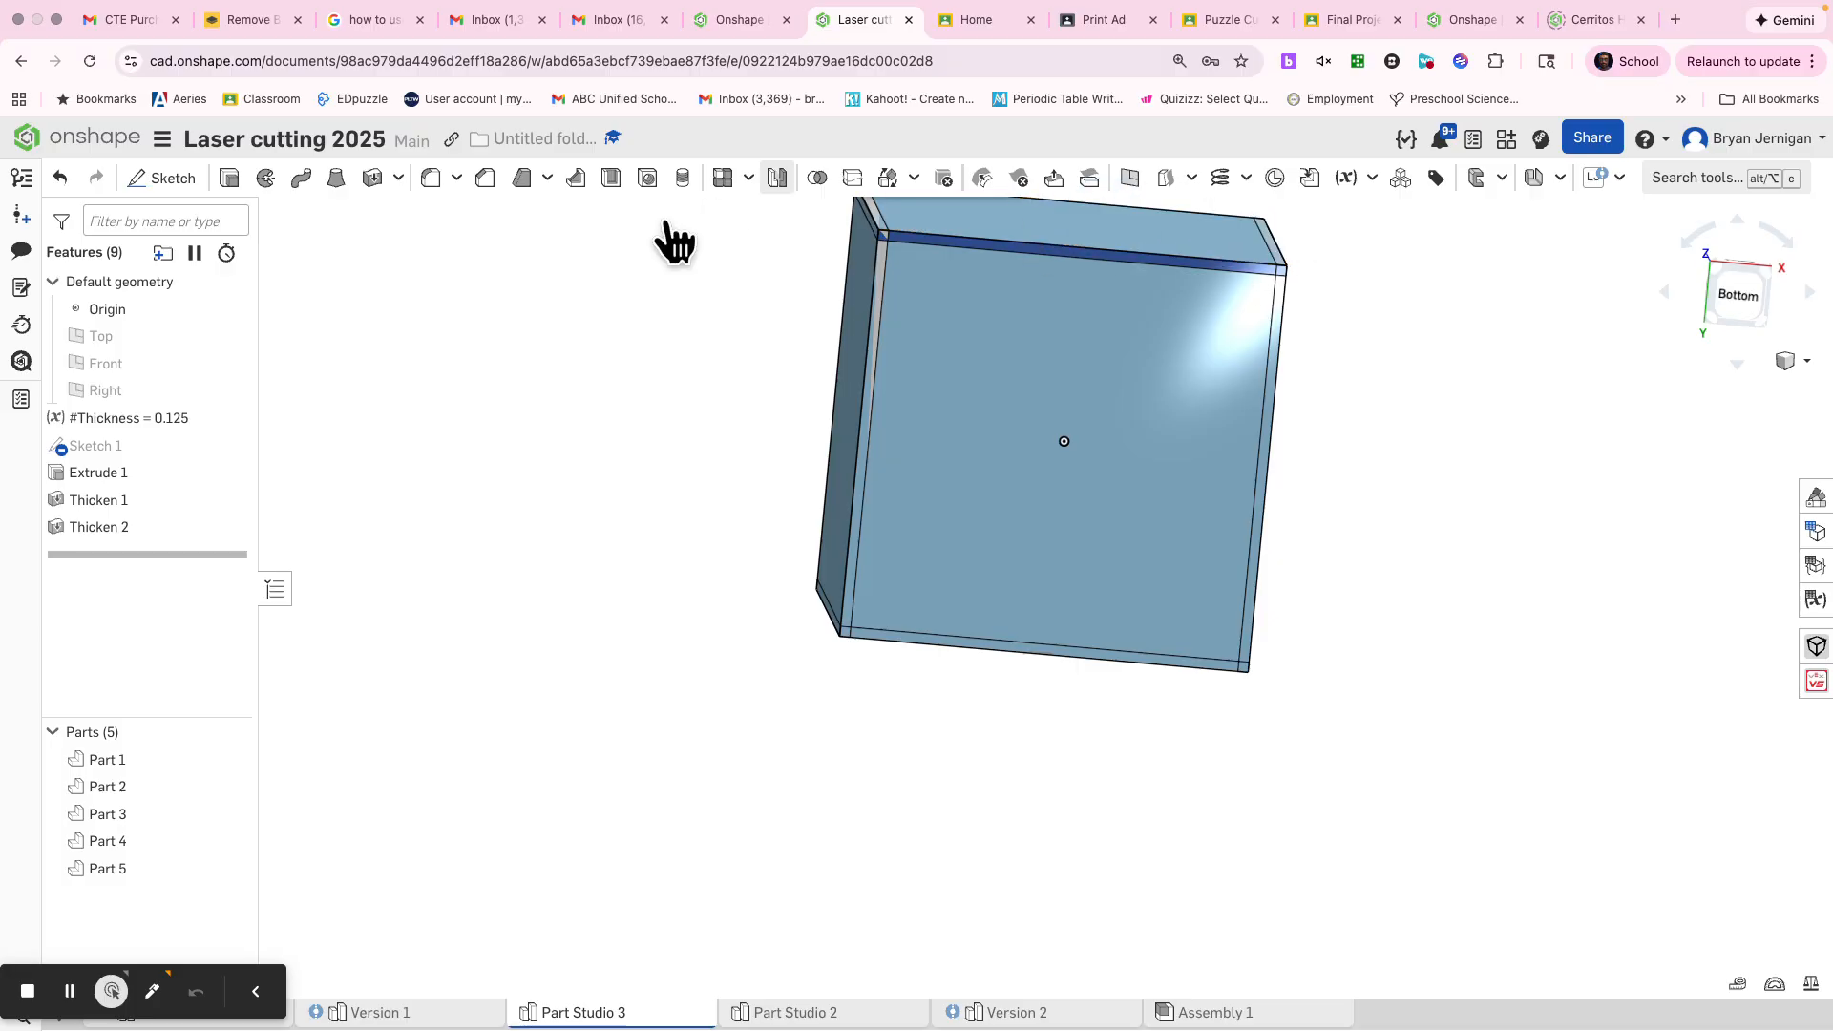
{"action": "key", "text": "s"}
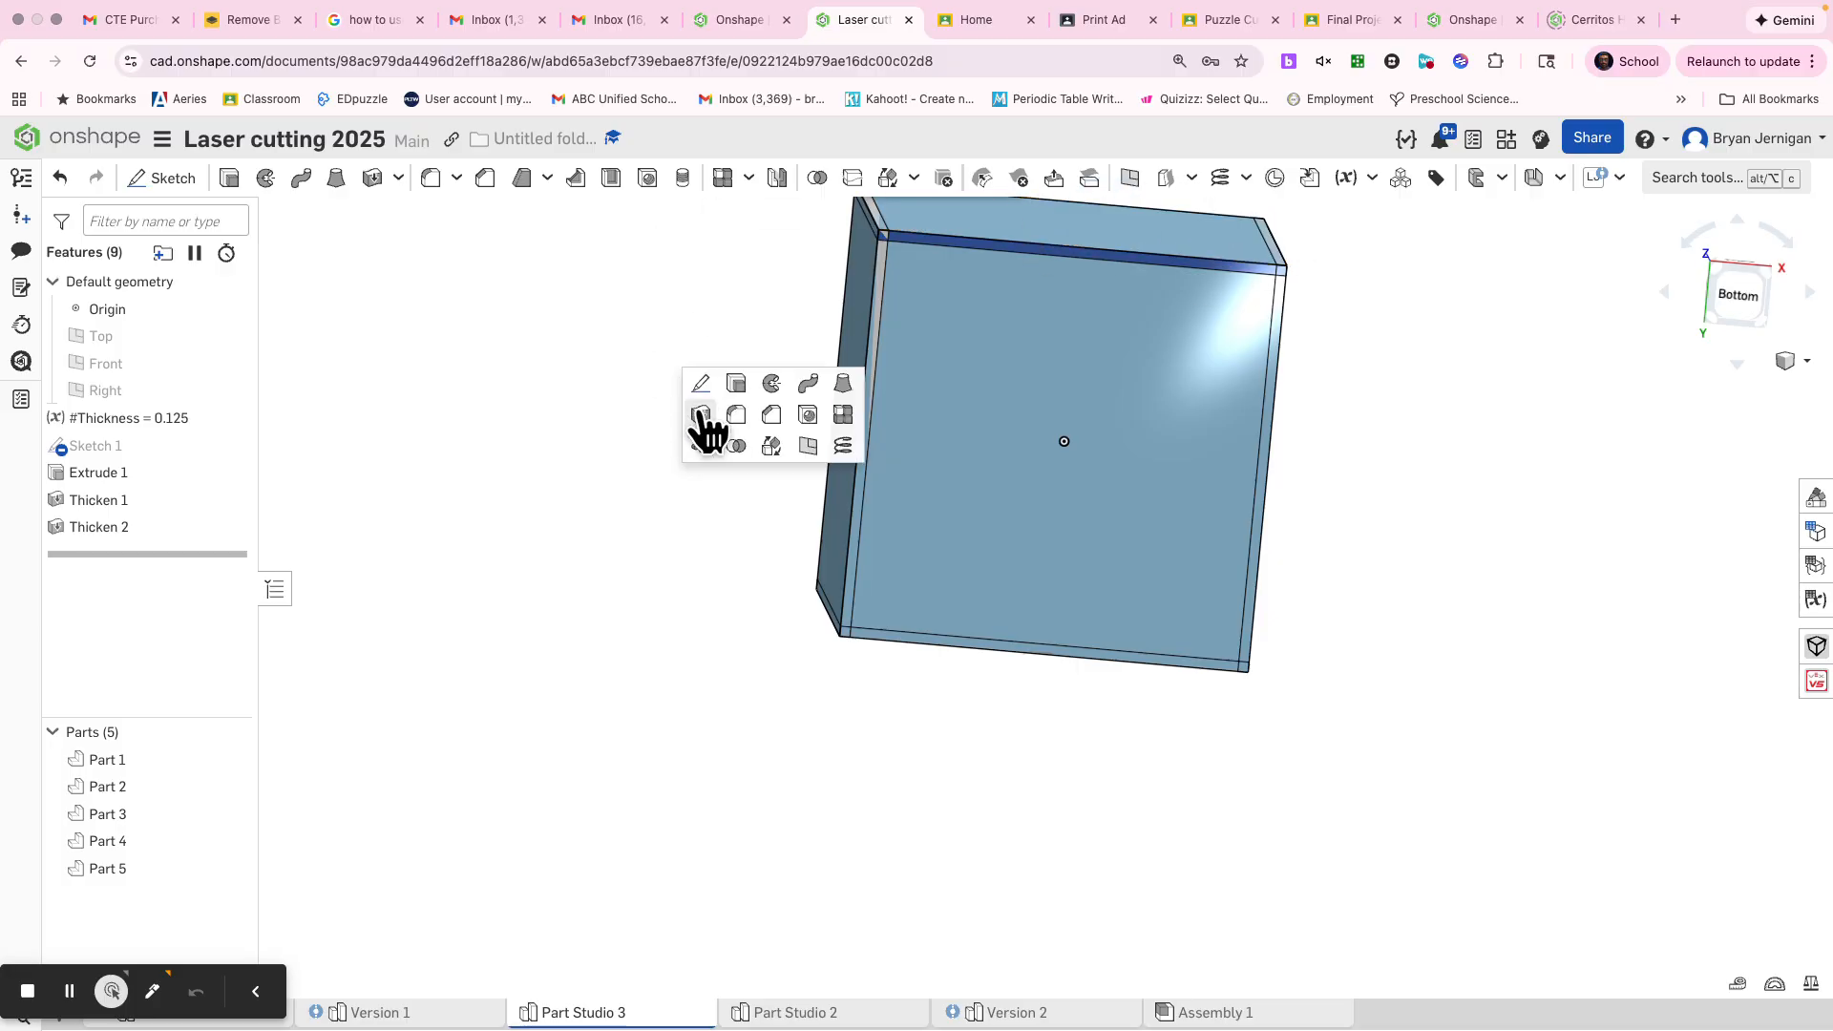
{"action": "left_click", "coordinate": [702, 416]}
{"action": "left_click", "coordinate": [921, 456]}
{"action": "left_click", "coordinate": [587, 422]}
{"action": "type", "text": "thi"}
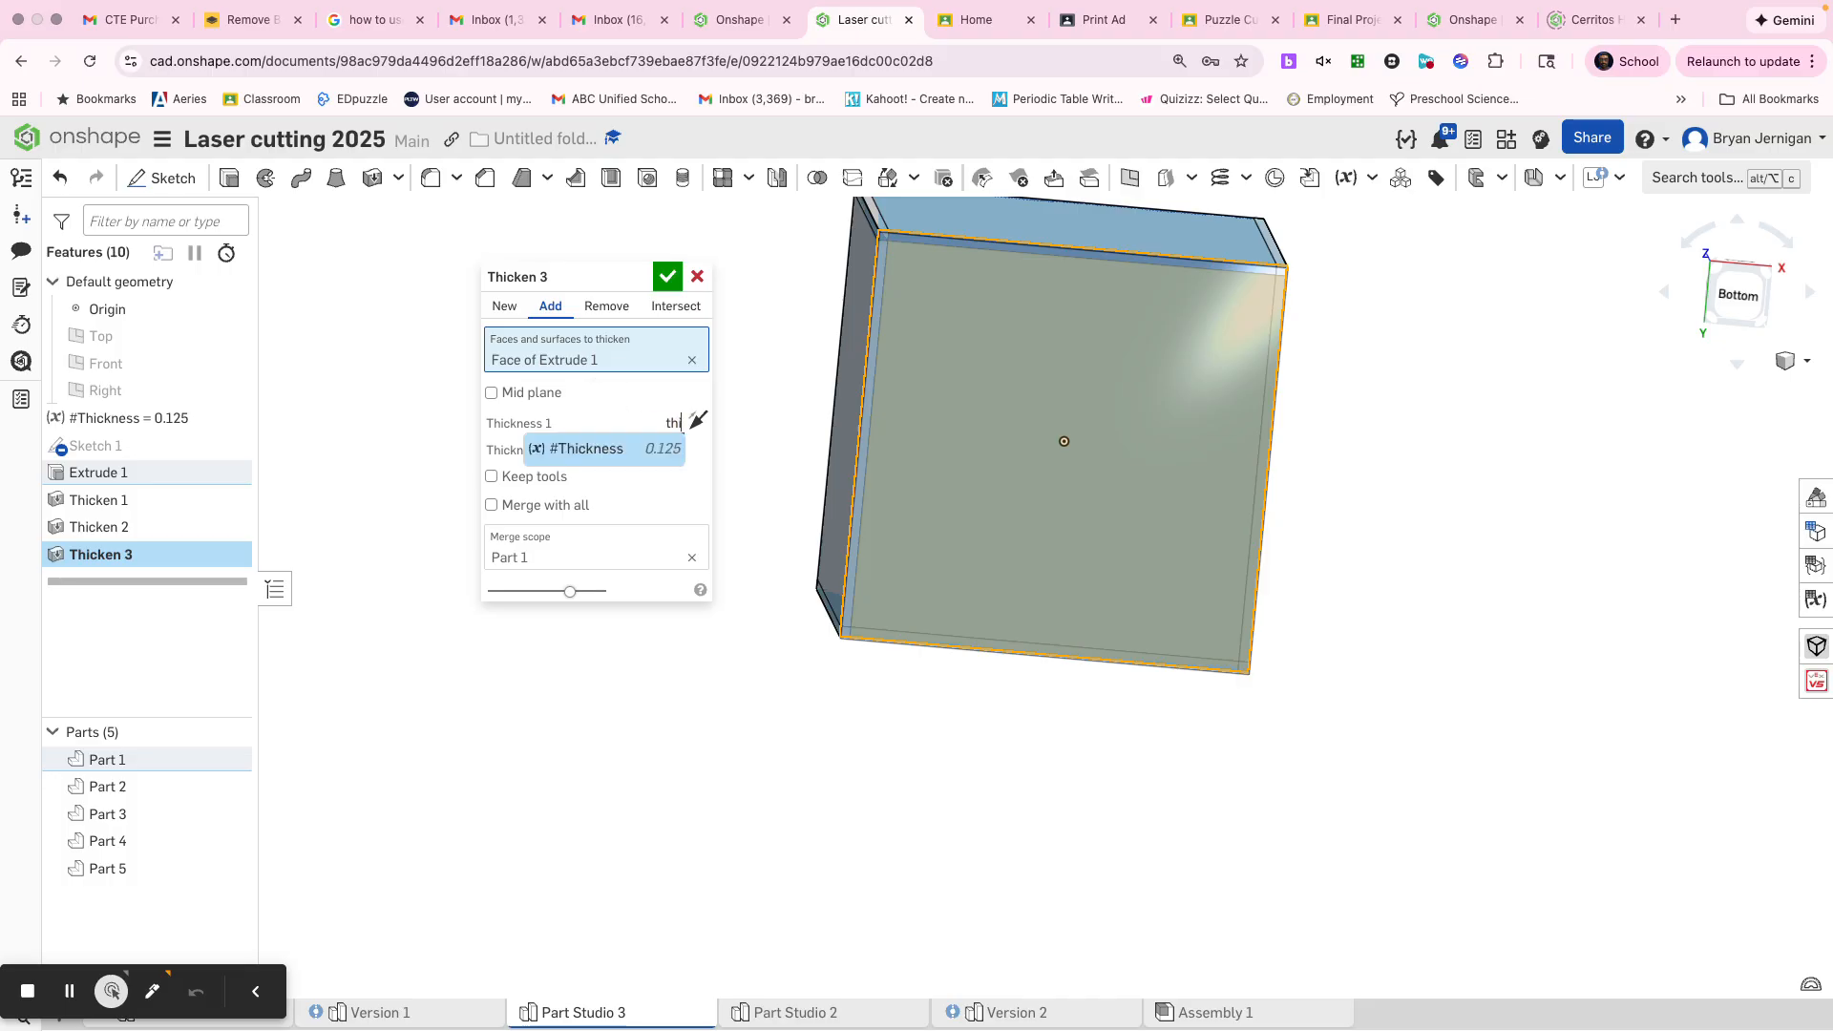
{"action": "left_click", "coordinate": [605, 451]}
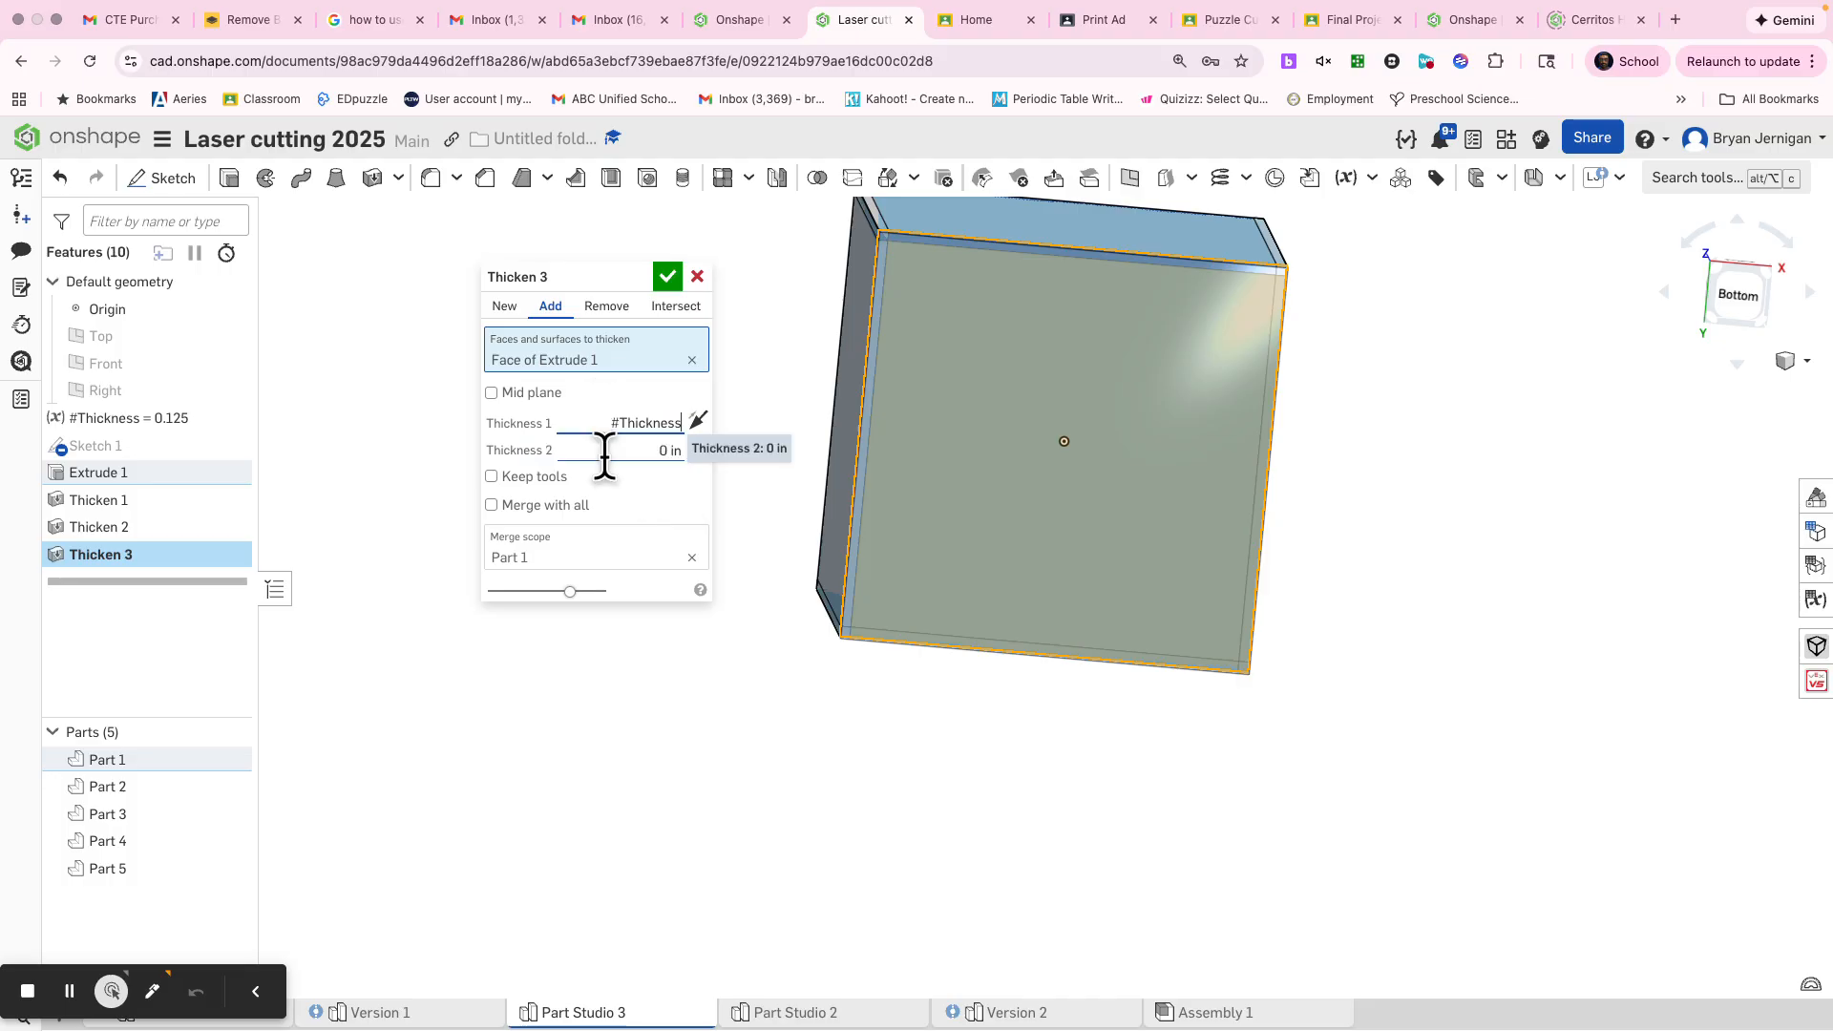
{"action": "left_click", "coordinate": [519, 308]}
{"action": "left_click", "coordinate": [668, 276]}
Delete the original solid cube, Part 1, leaving only the thickened panels
{"action": "right_click_drag", "start_coordinate": [647, 405], "coordinate": [497, 878]}
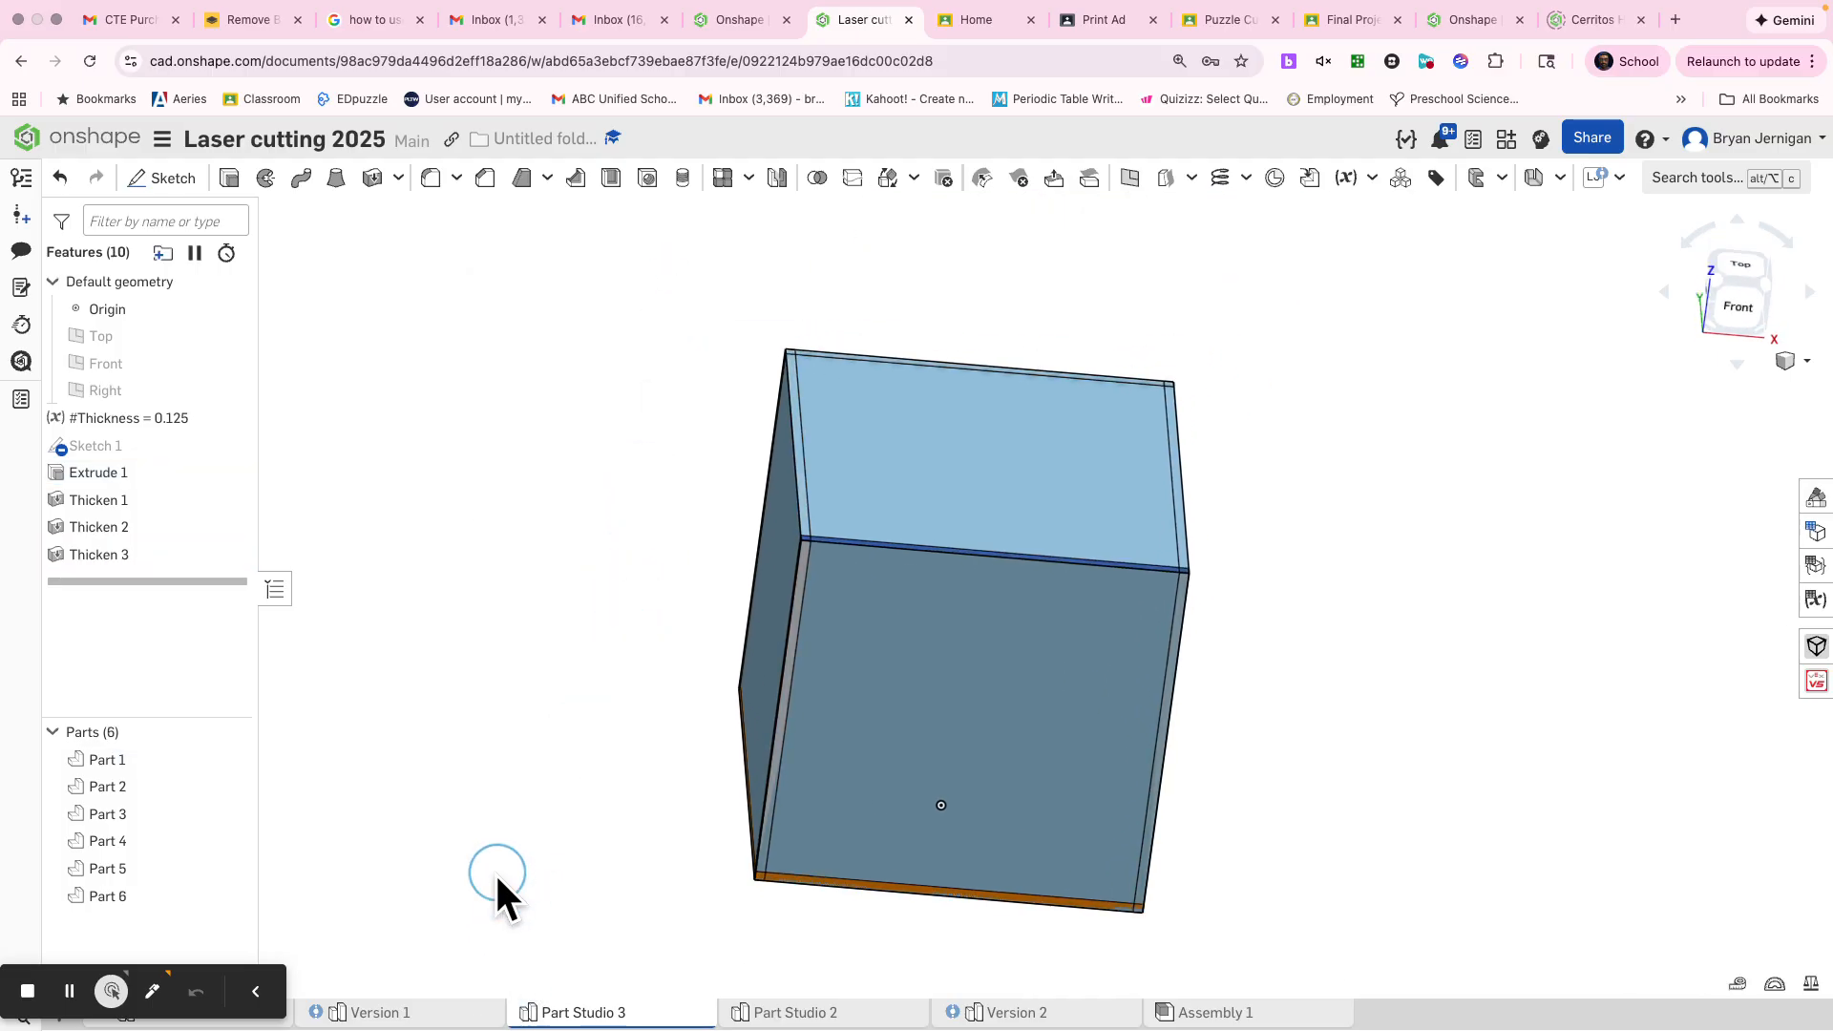
{"action": "right_click", "coordinate": [982, 493]}
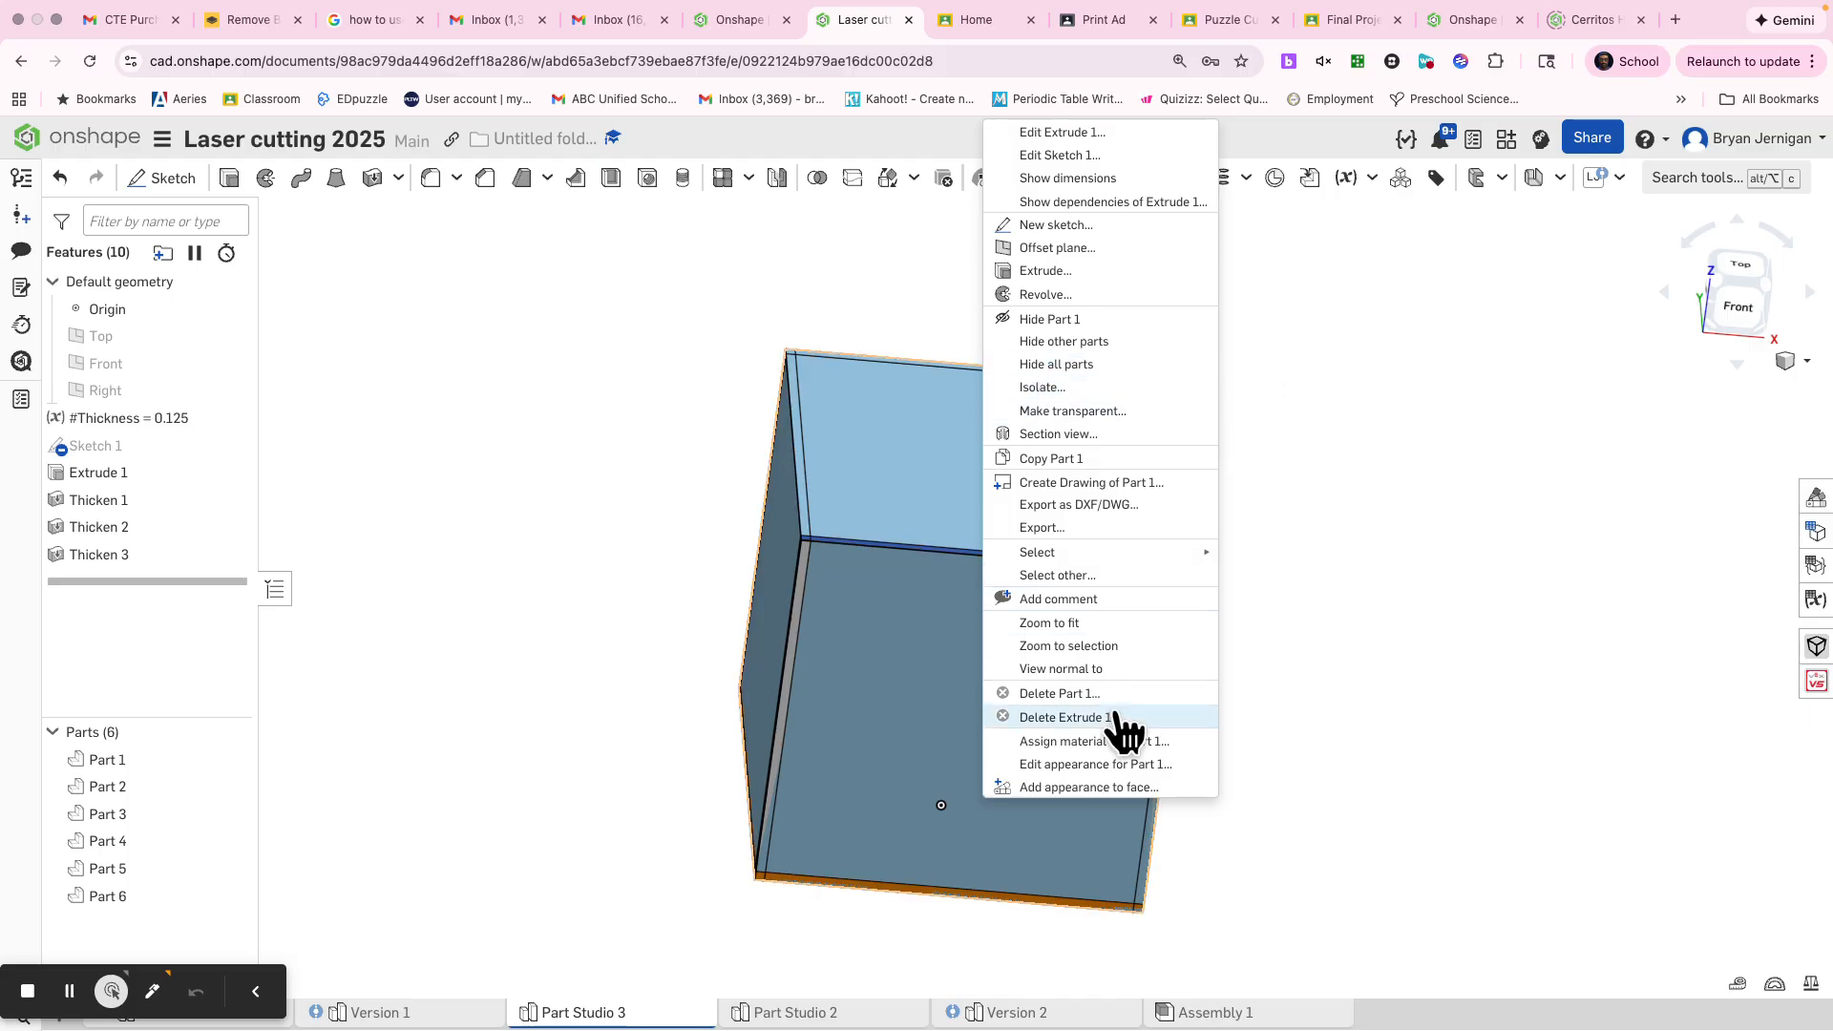
{"action": "left_click", "coordinate": [1070, 695]}
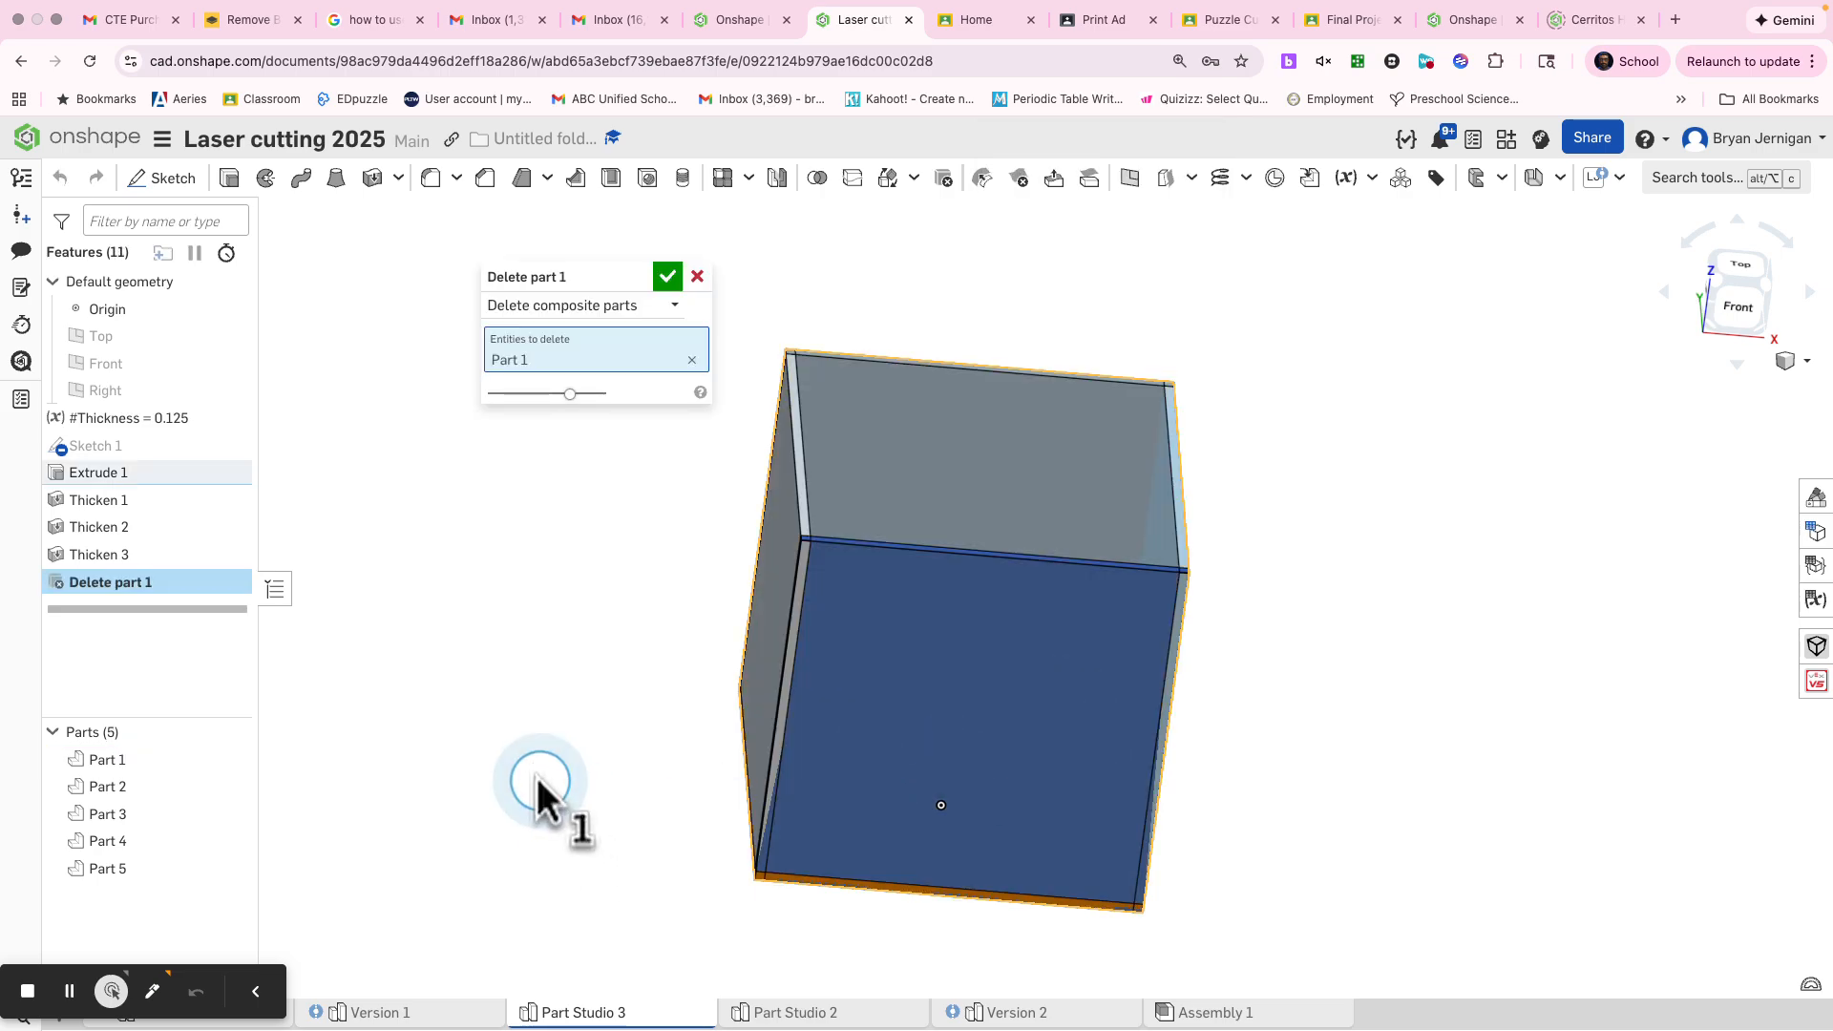
{"action": "left_click", "coordinate": [673, 279]}
Rename the front panel, Part 2, as Front
{"action": "right_click_drag", "start_coordinate": [638, 496], "coordinate": [578, 453]}
{"action": "left_click", "coordinate": [887, 629]}
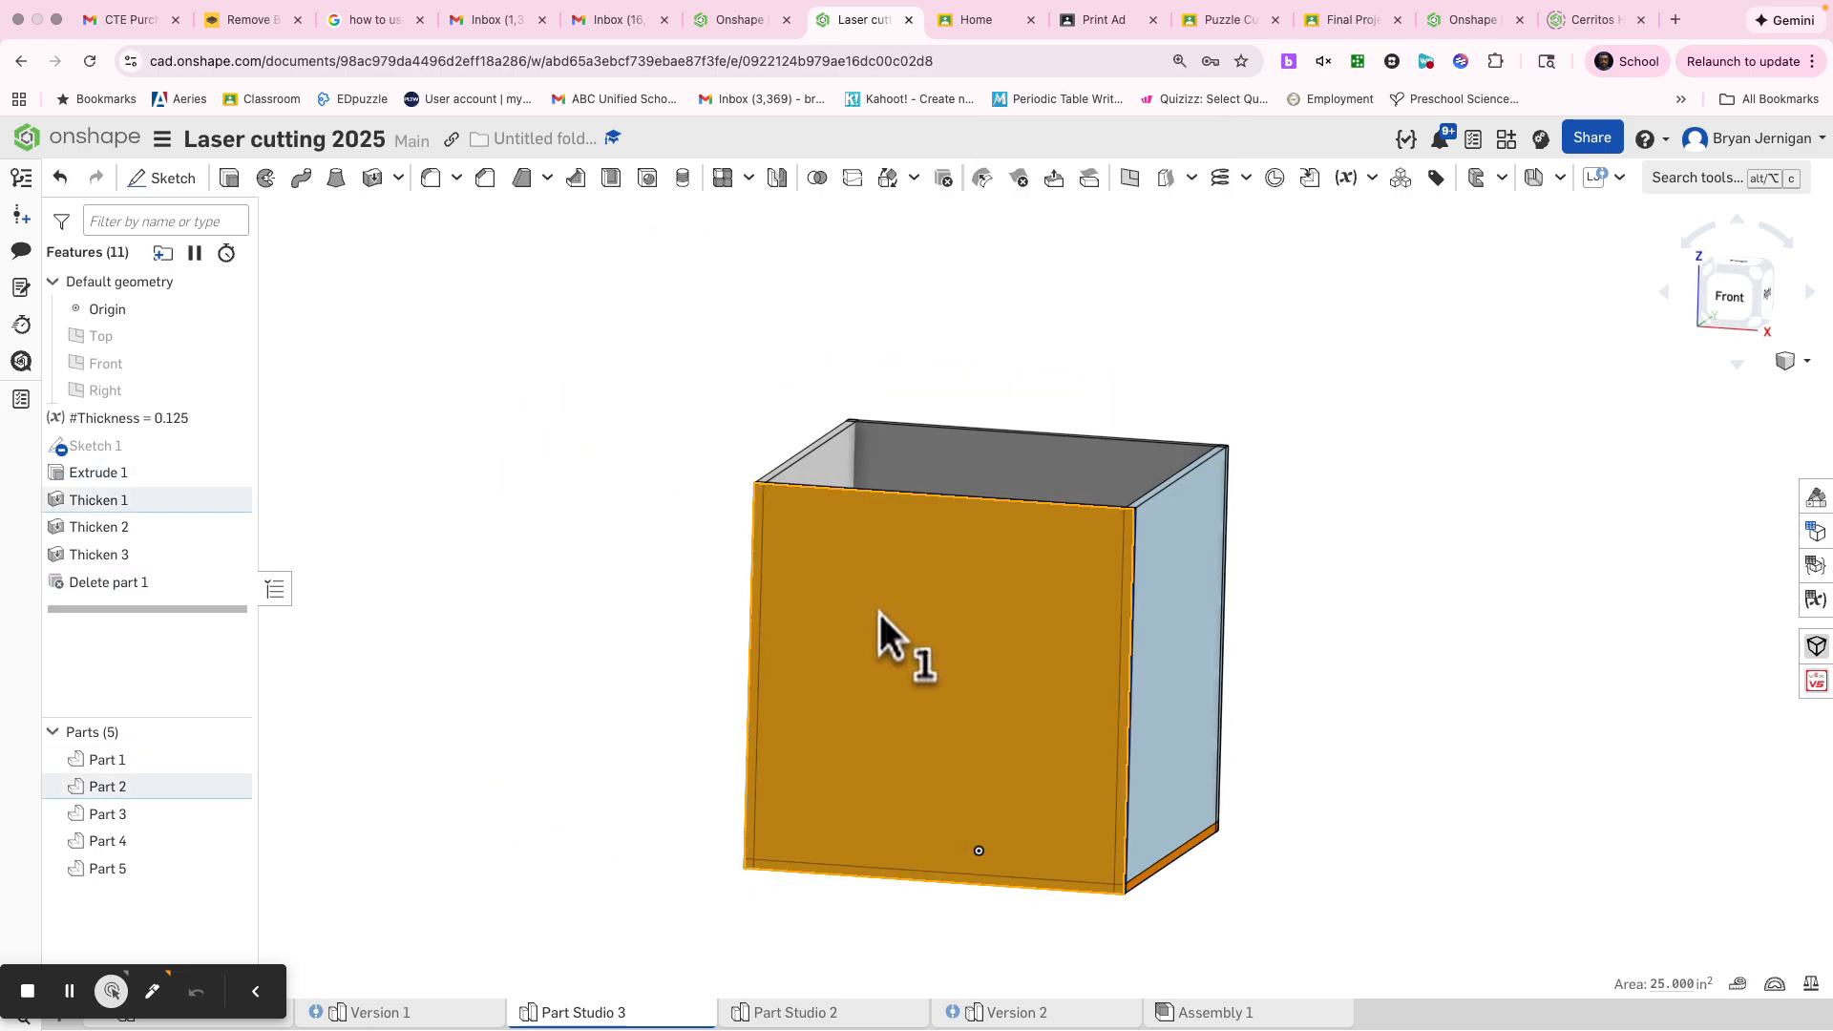
{"action": "right_click", "coordinate": [136, 794]}
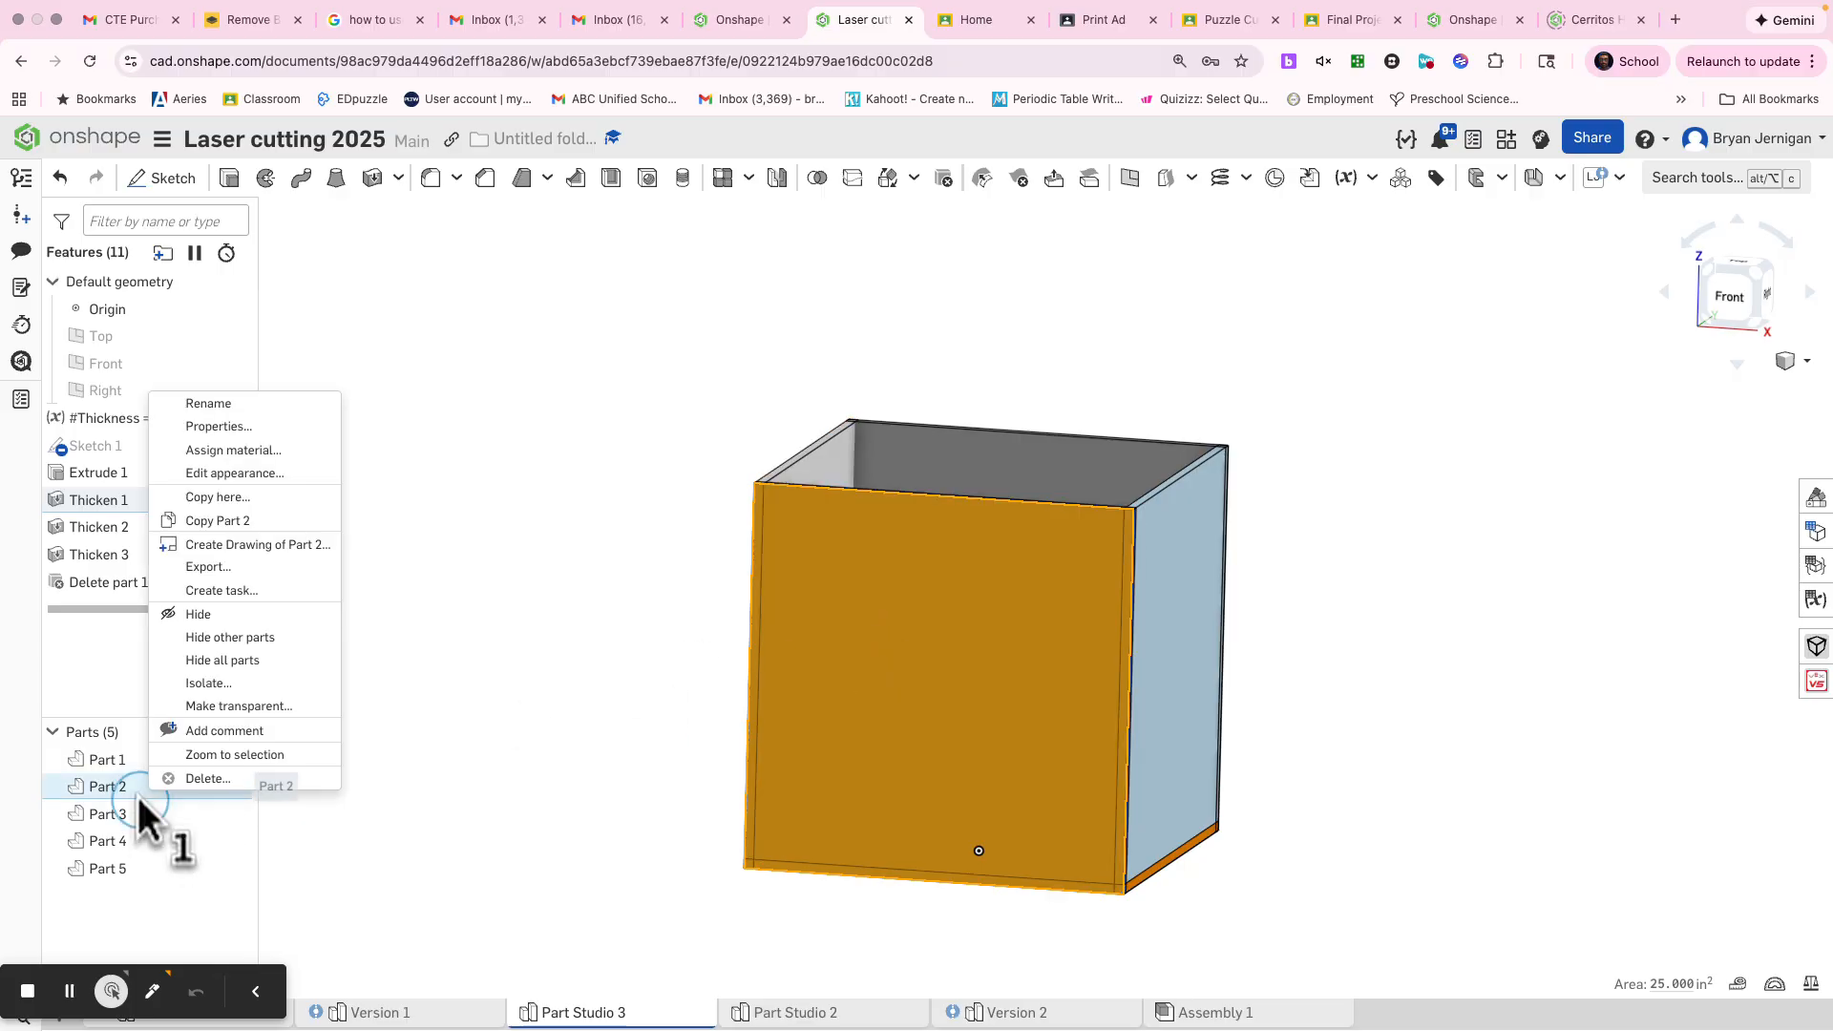
{"action": "left_click", "coordinate": [254, 403]}
{"action": "type", "text": "Front"}
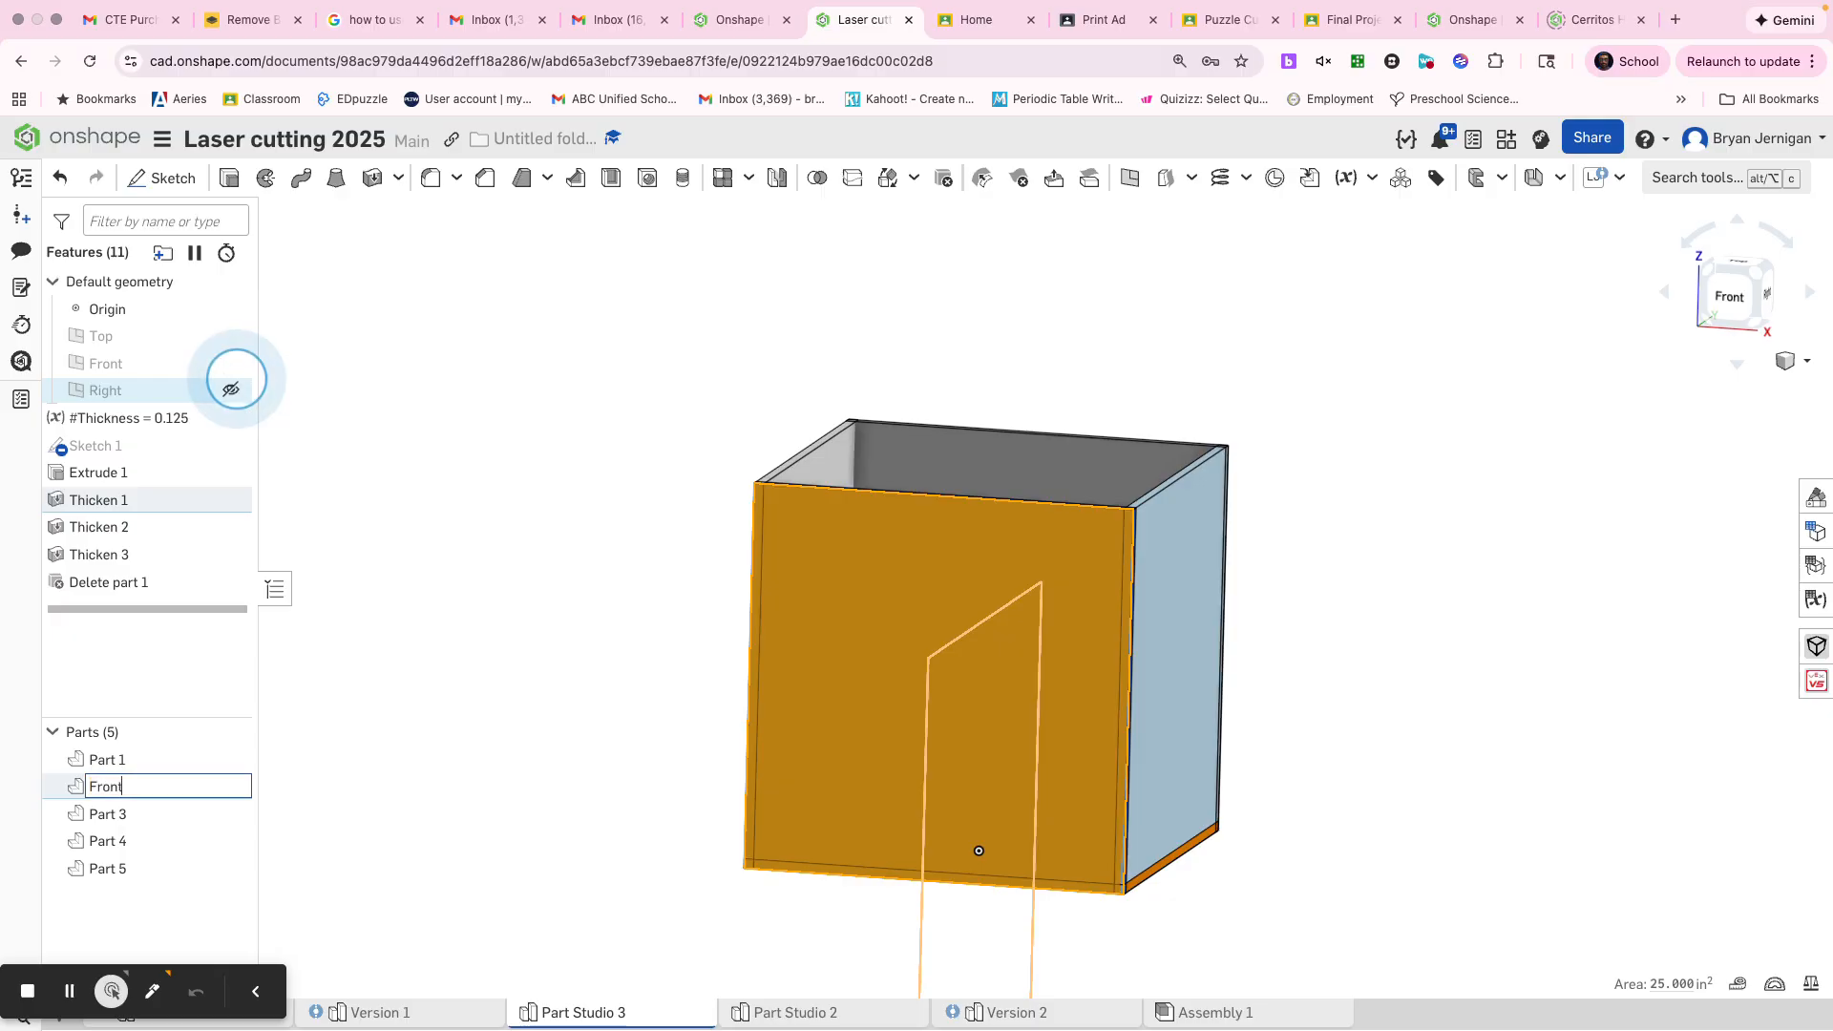
{"action": "left_click", "coordinate": [460, 394]}
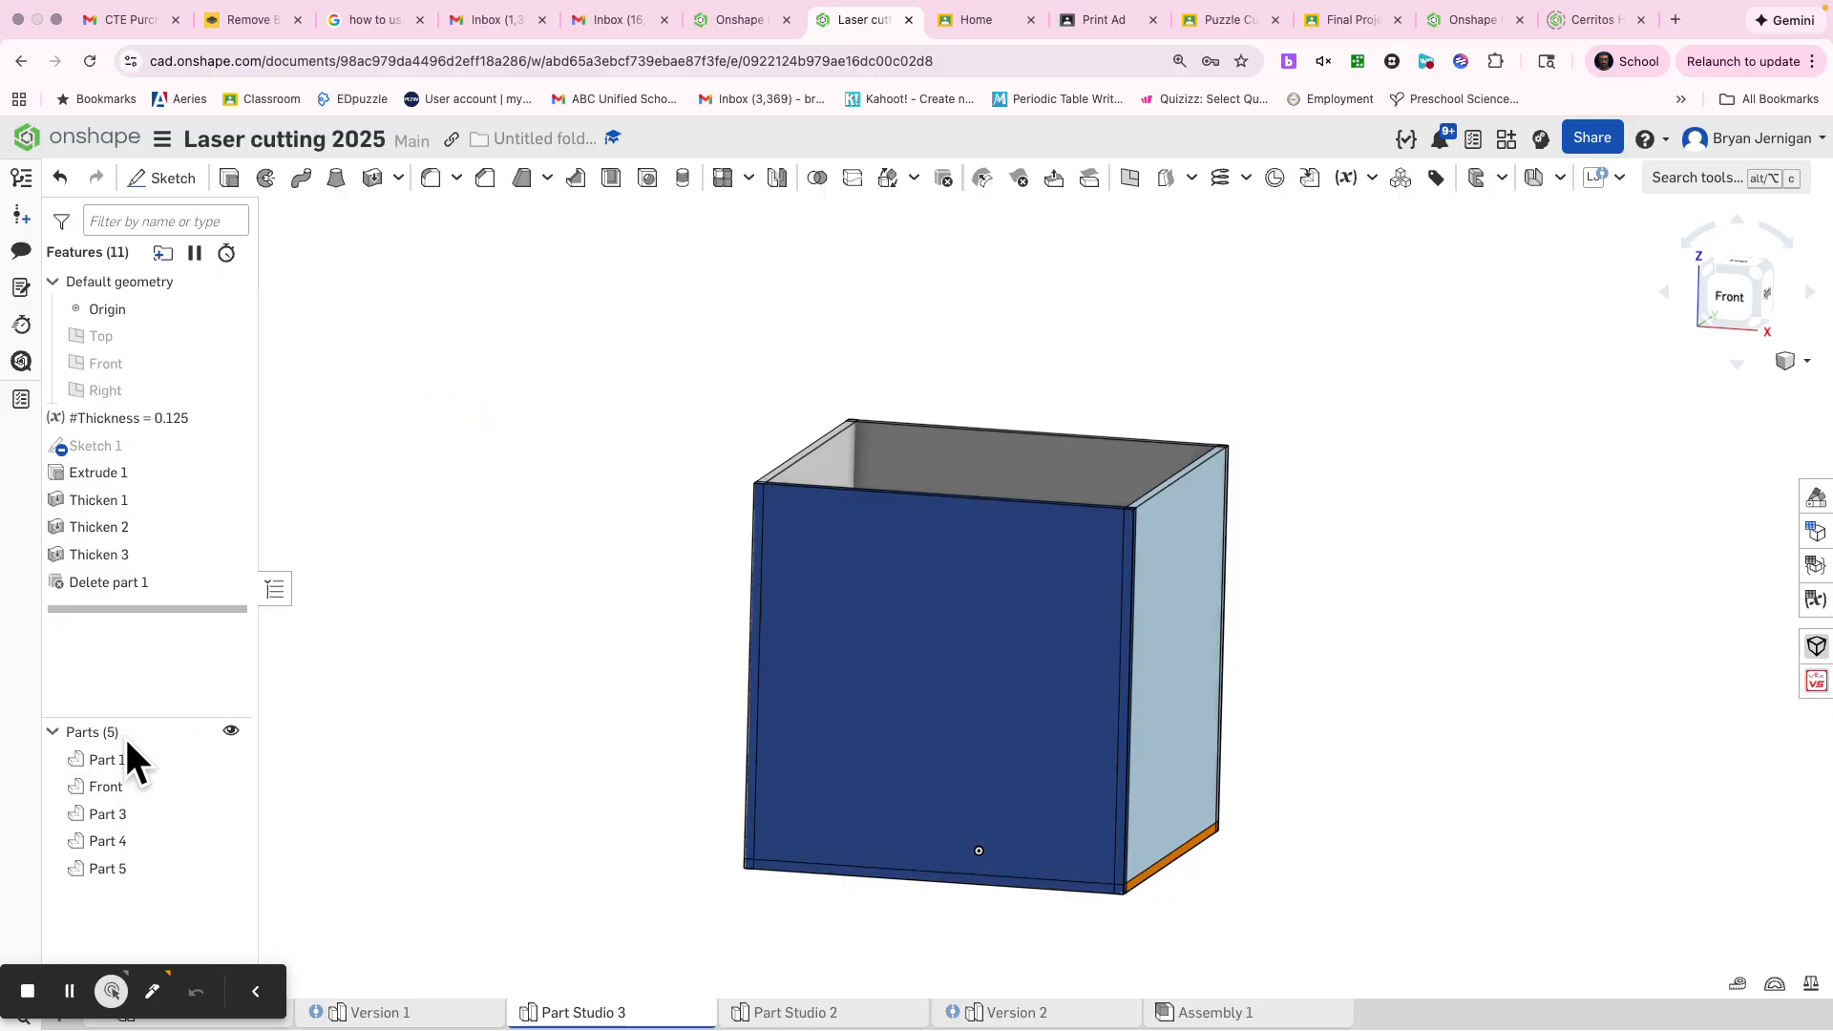
Rename the rear panel, Part 1, as Back
{"action": "left_click", "coordinate": [146, 762]}
{"action": "right_click", "coordinate": [145, 762]}
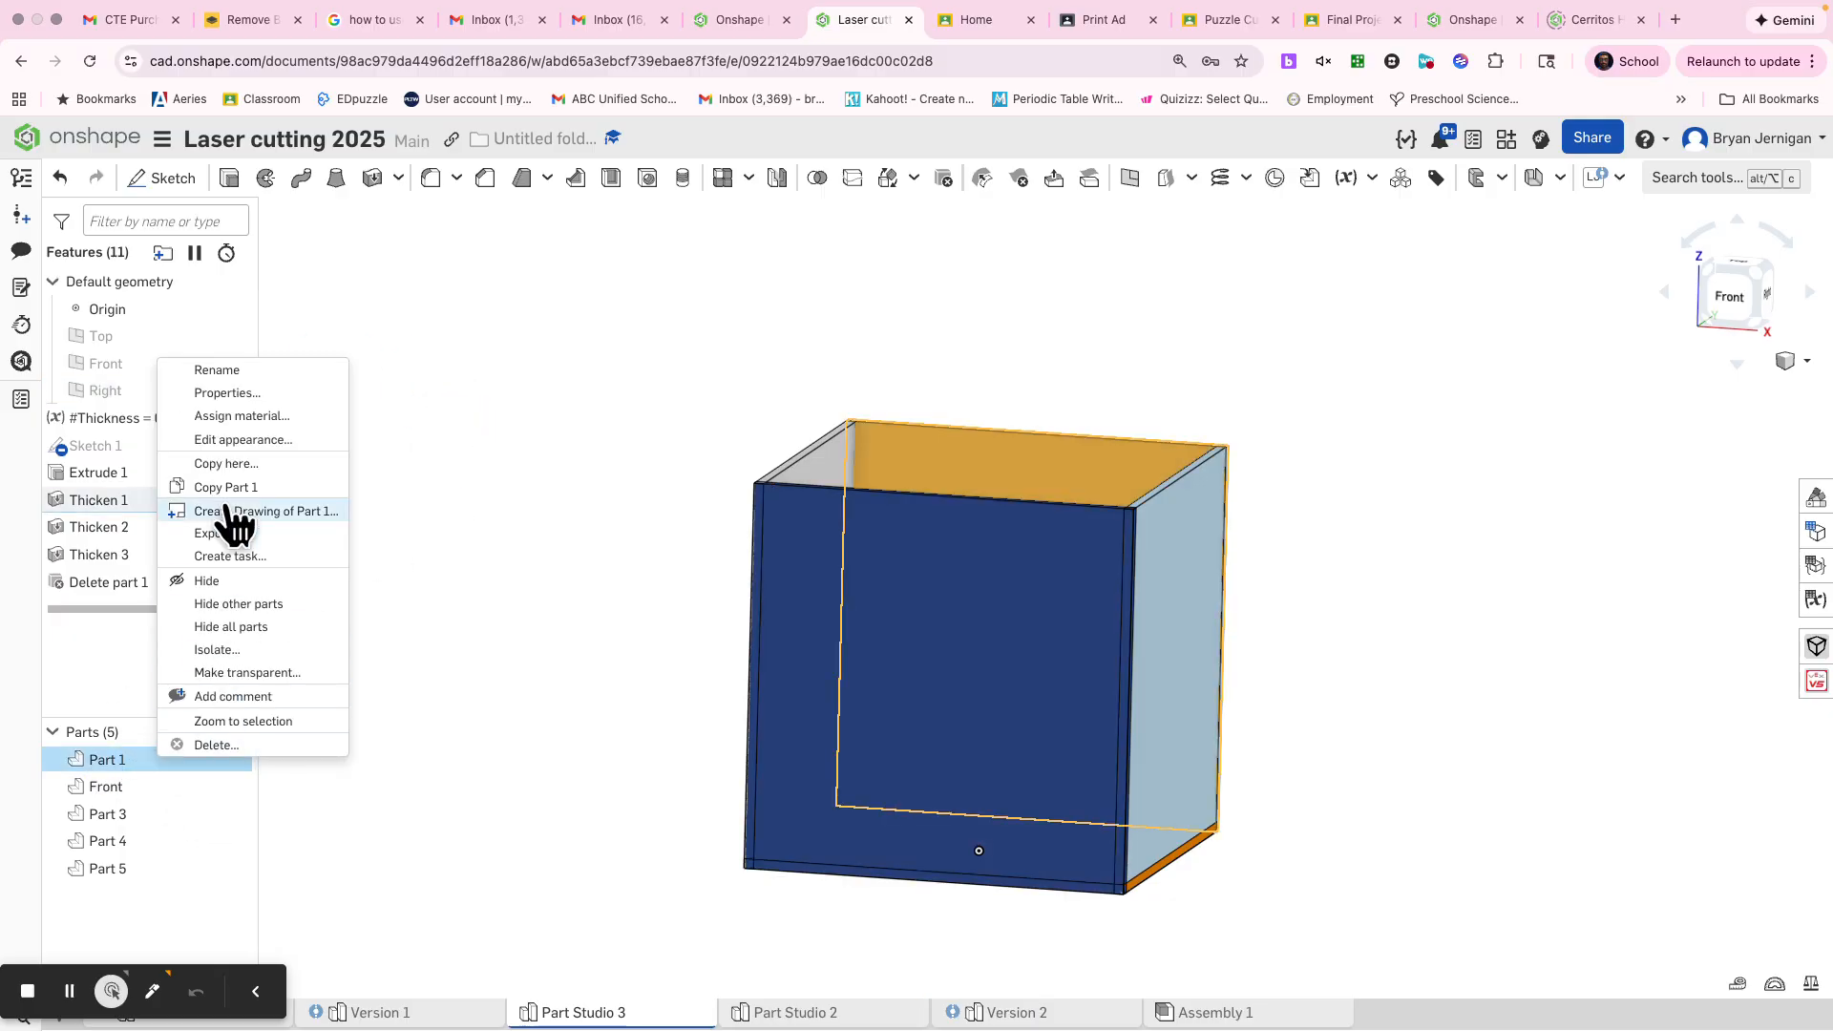
{"action": "left_click", "coordinate": [216, 371]}
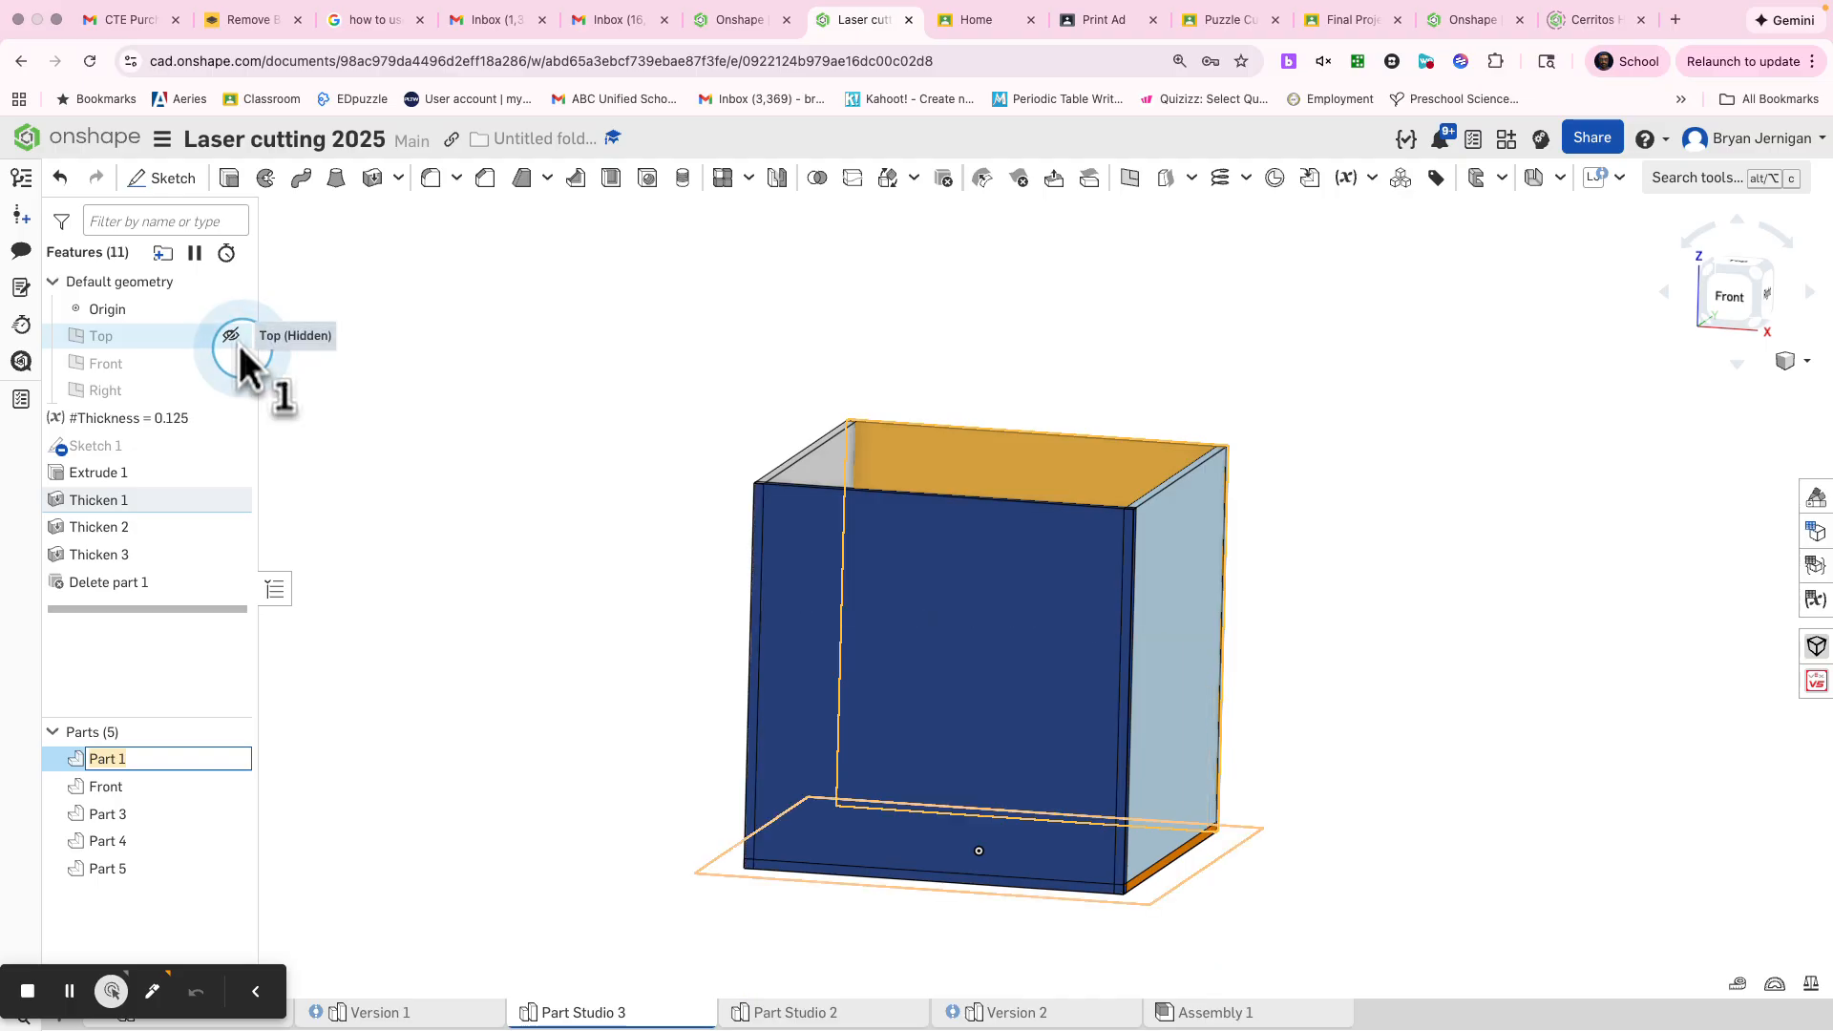
{"action": "type", "text": "Back"}
{"action": "left_click", "coordinate": [379, 549]}
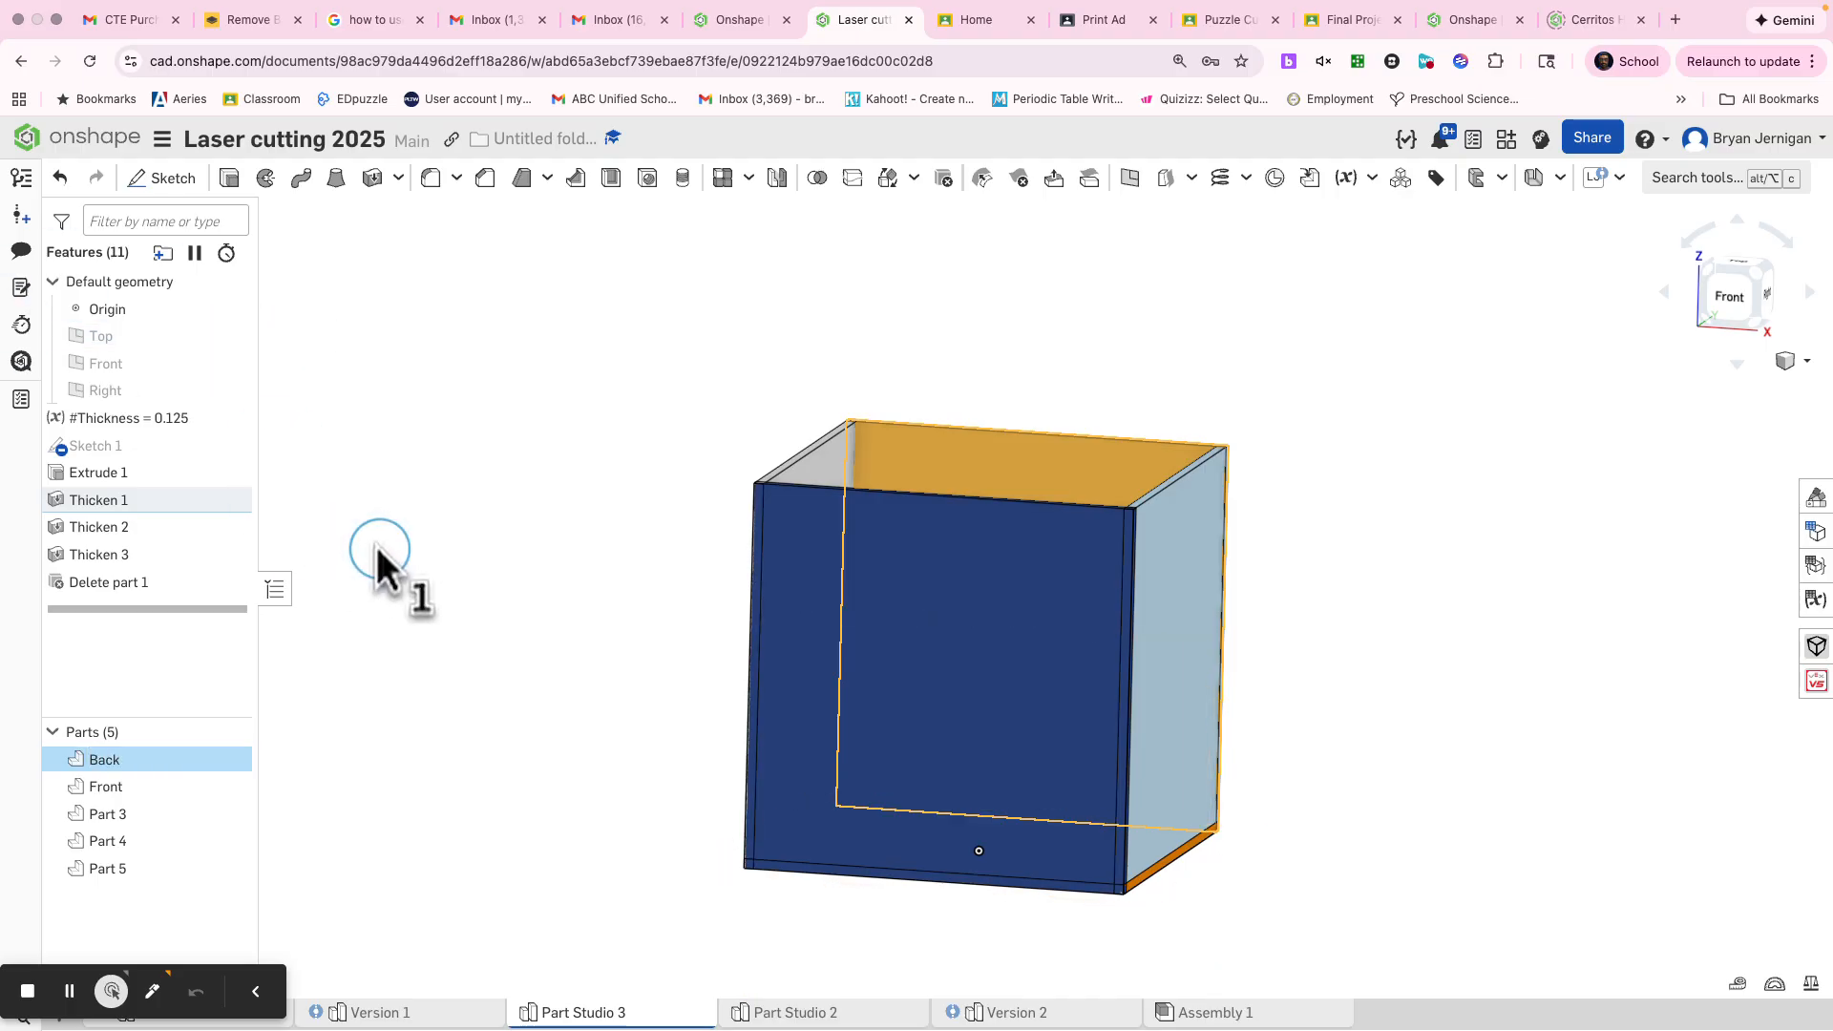
{"action": "right_click", "coordinate": [141, 819]}
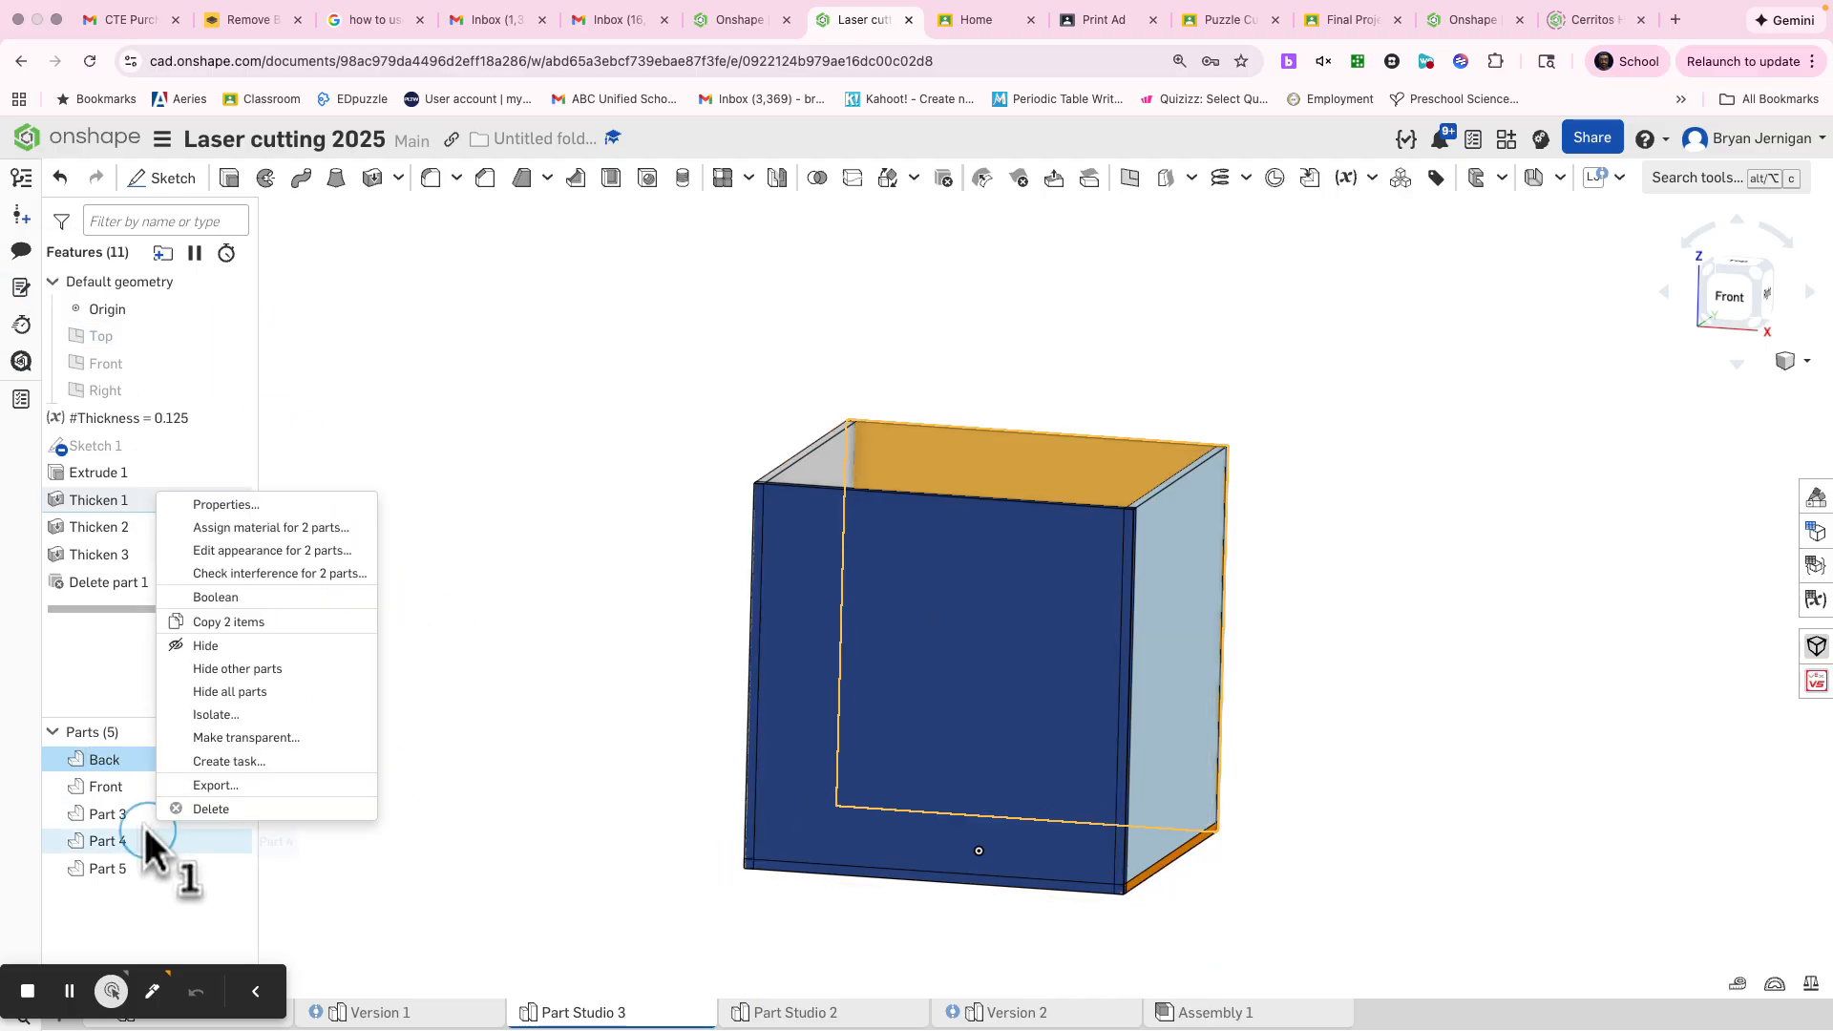
{"action": "key", "text": "Escape"}
{"action": "right_click", "coordinate": [140, 819]}
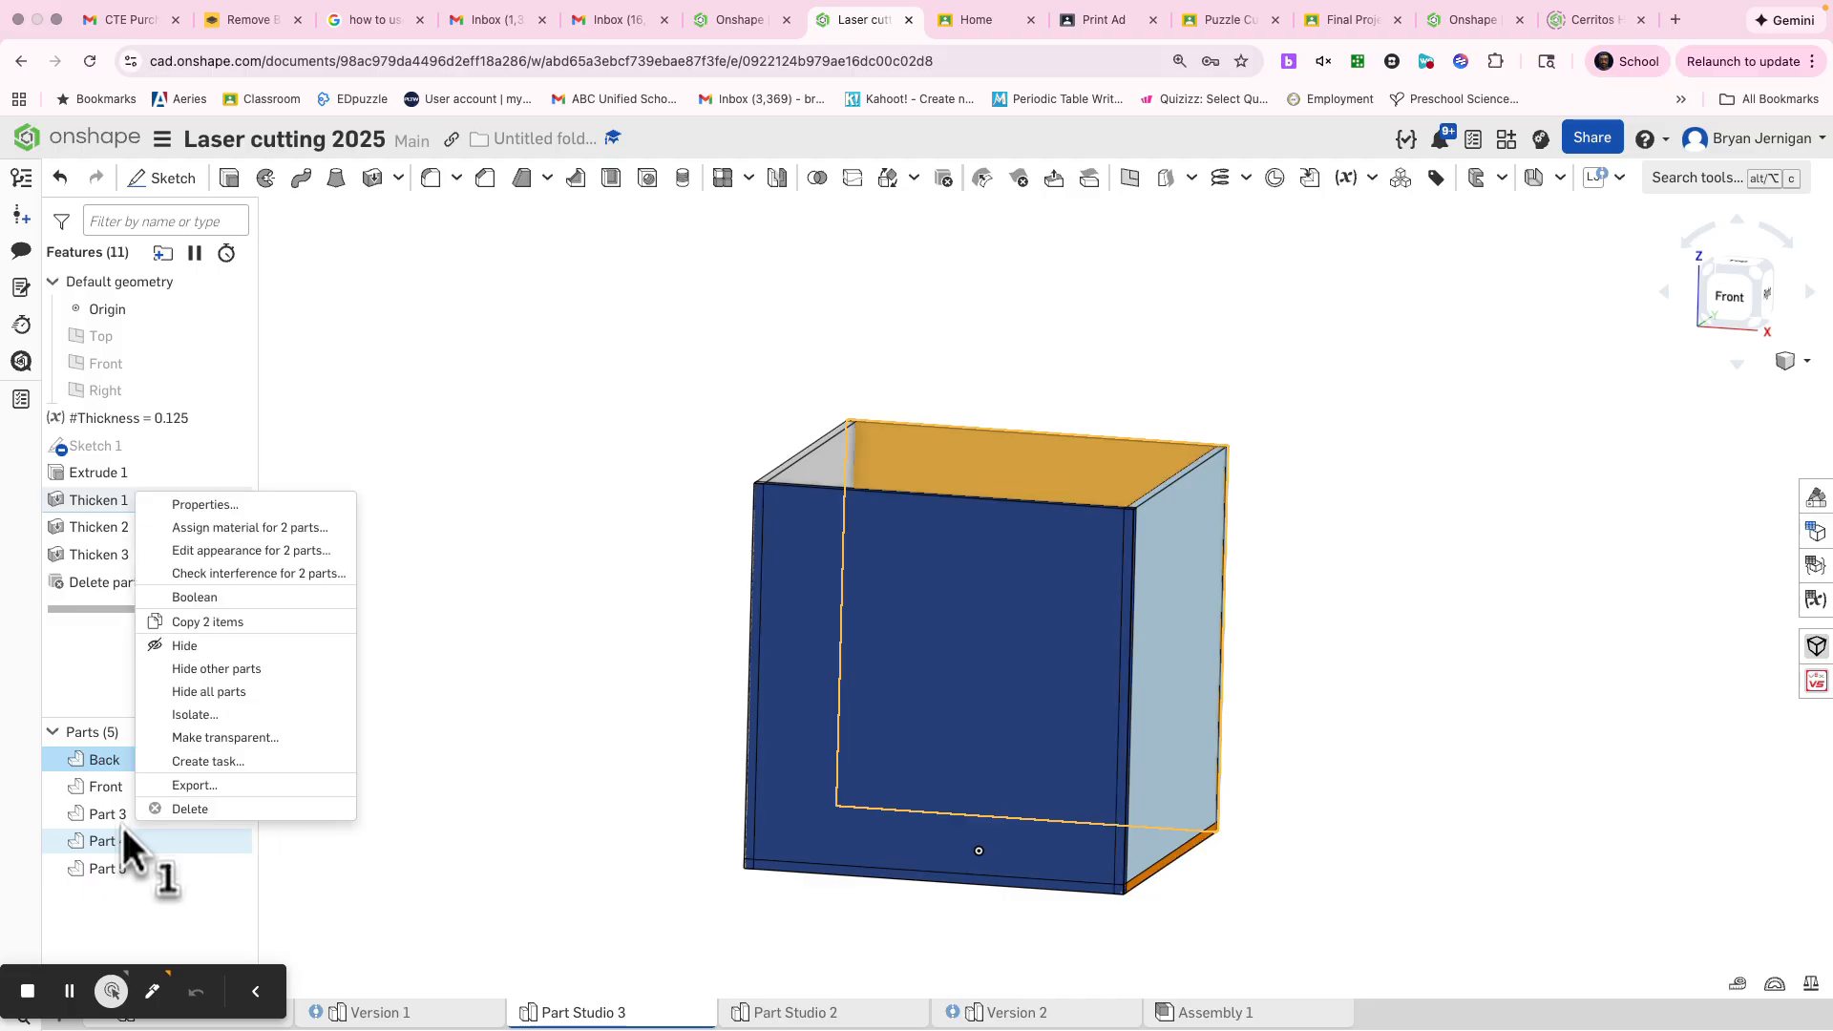
{"action": "key", "text": "Escape"}
Clear the current selection and rename the left side panel, Part 3, as Left
{"action": "left_click", "coordinate": [319, 817]}
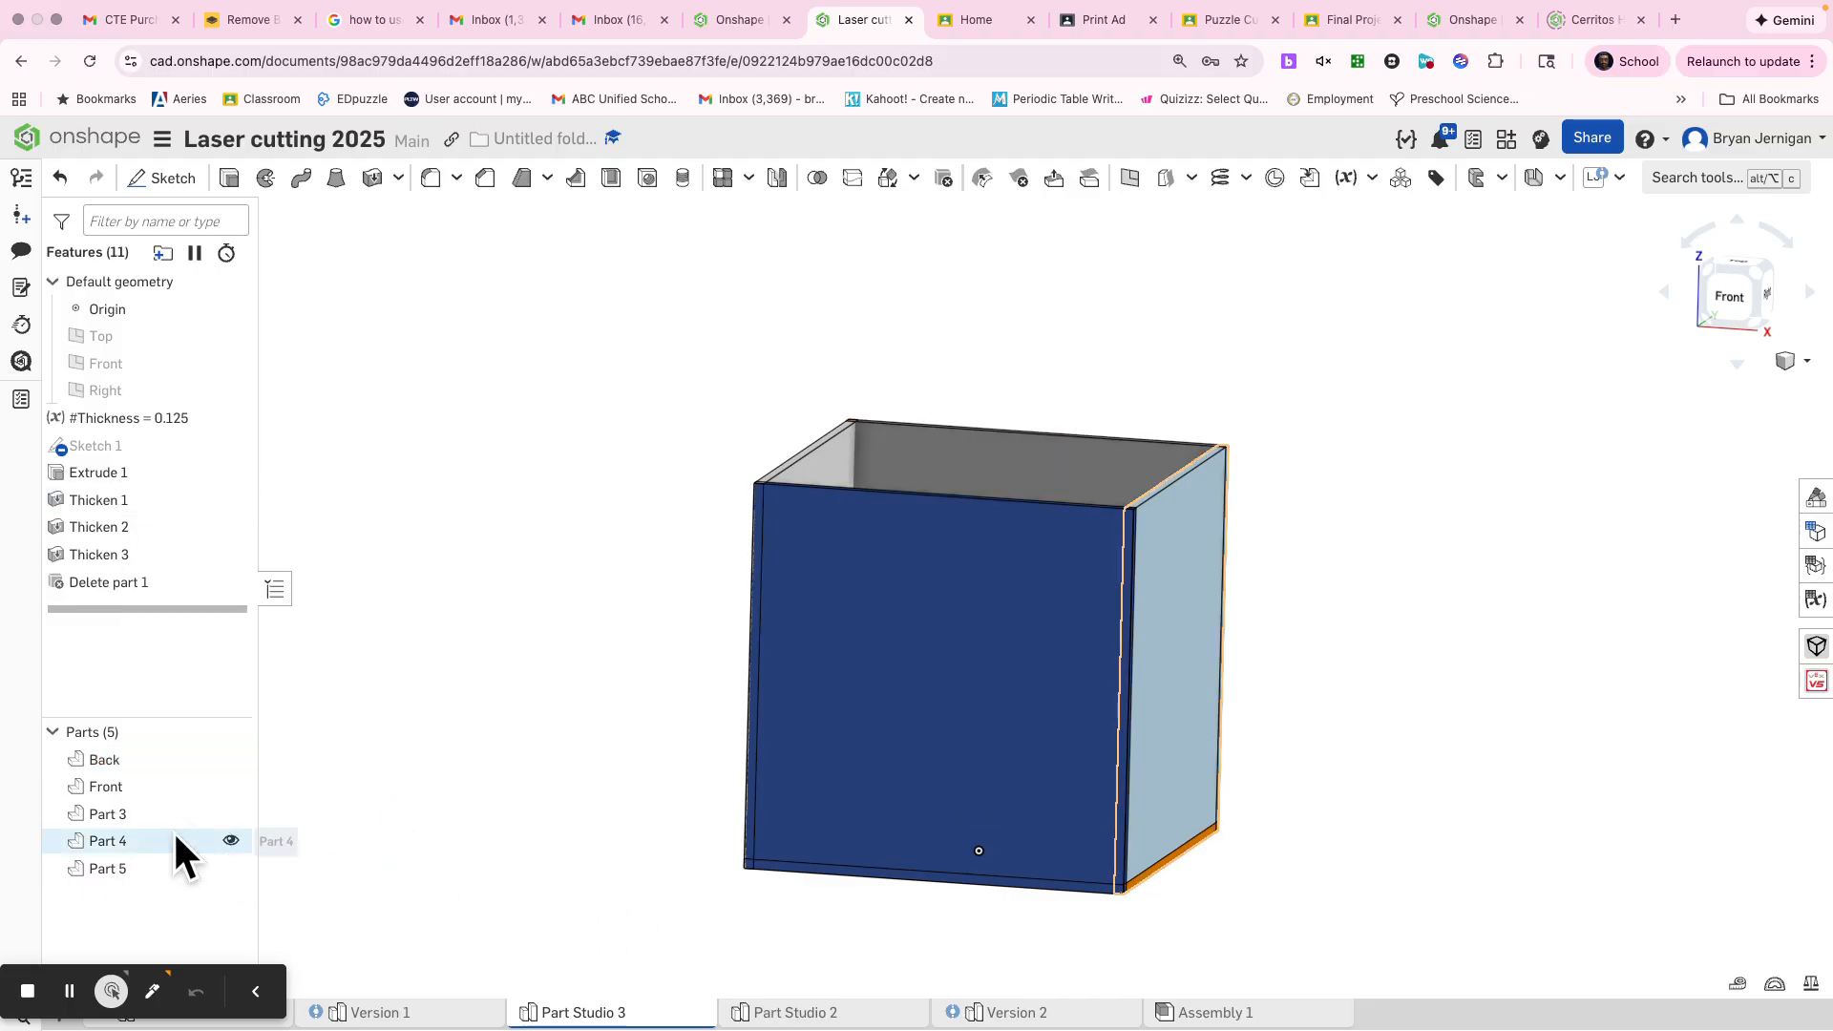
{"action": "left_click", "coordinate": [147, 813]}
{"action": "right_click", "coordinate": [147, 814]}
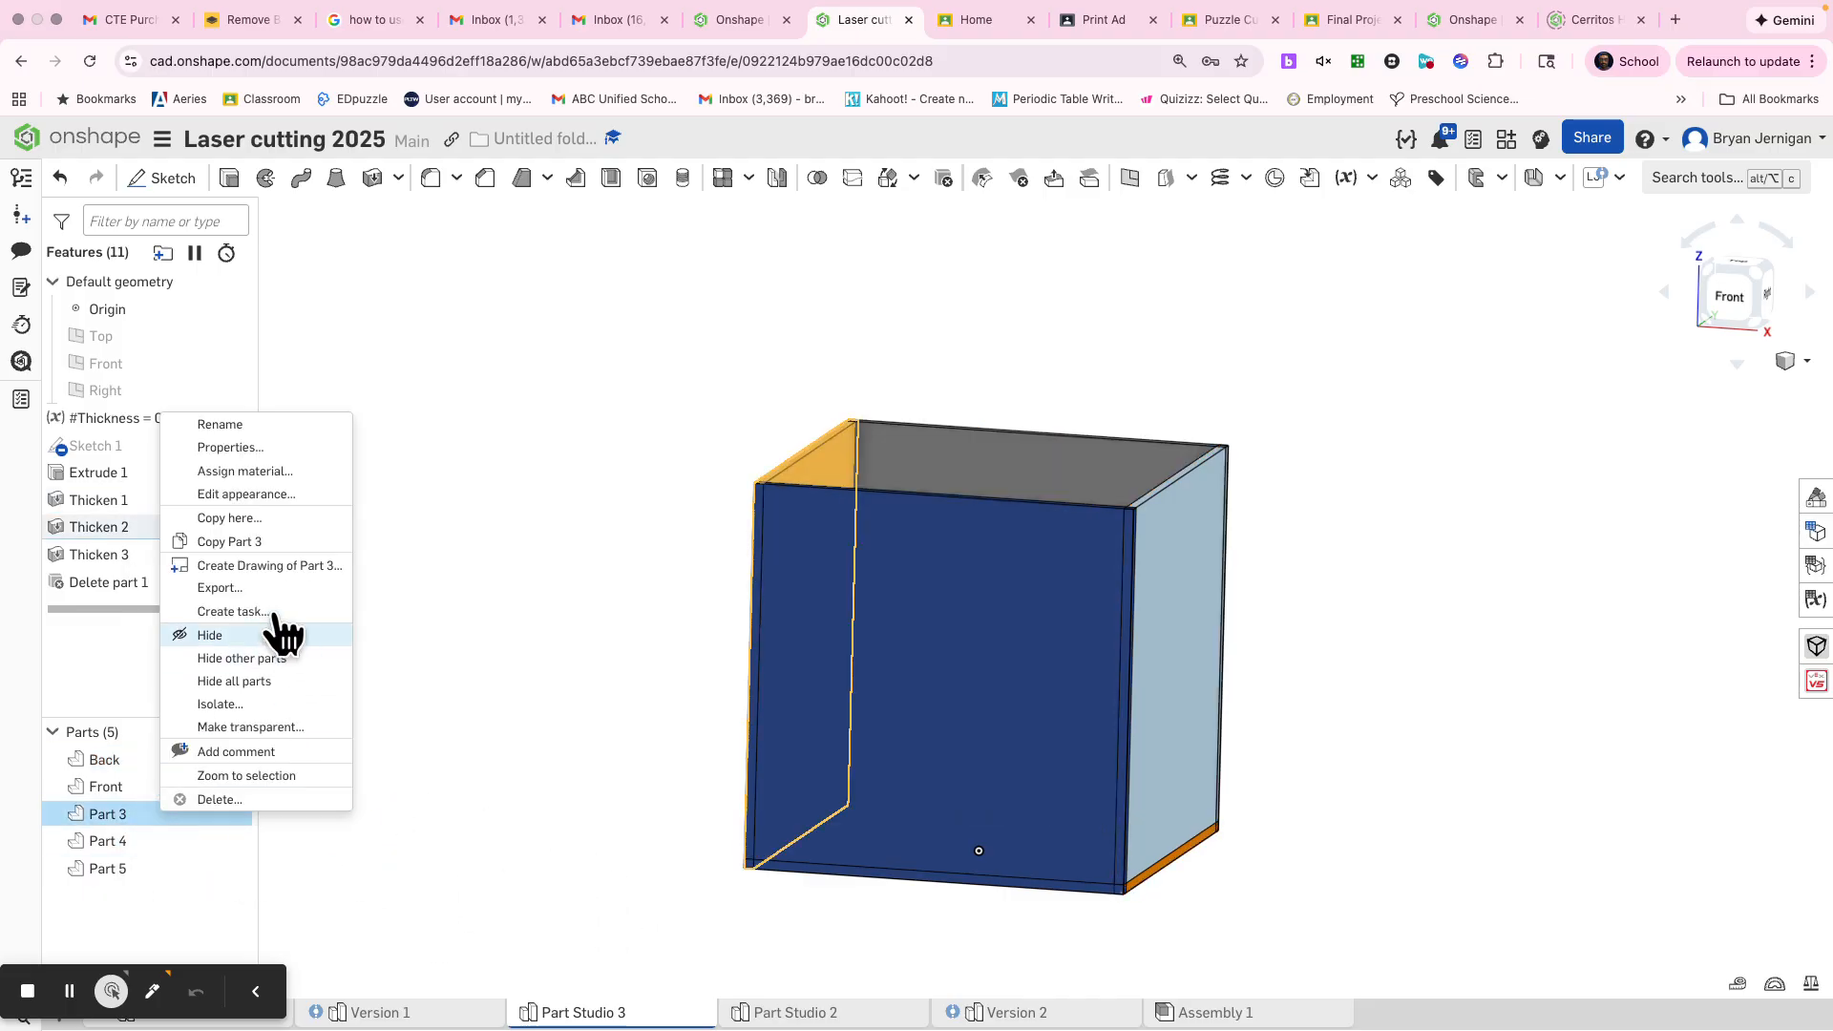
{"action": "left_click", "coordinate": [254, 425]}
{"action": "type", "text": "Left"}
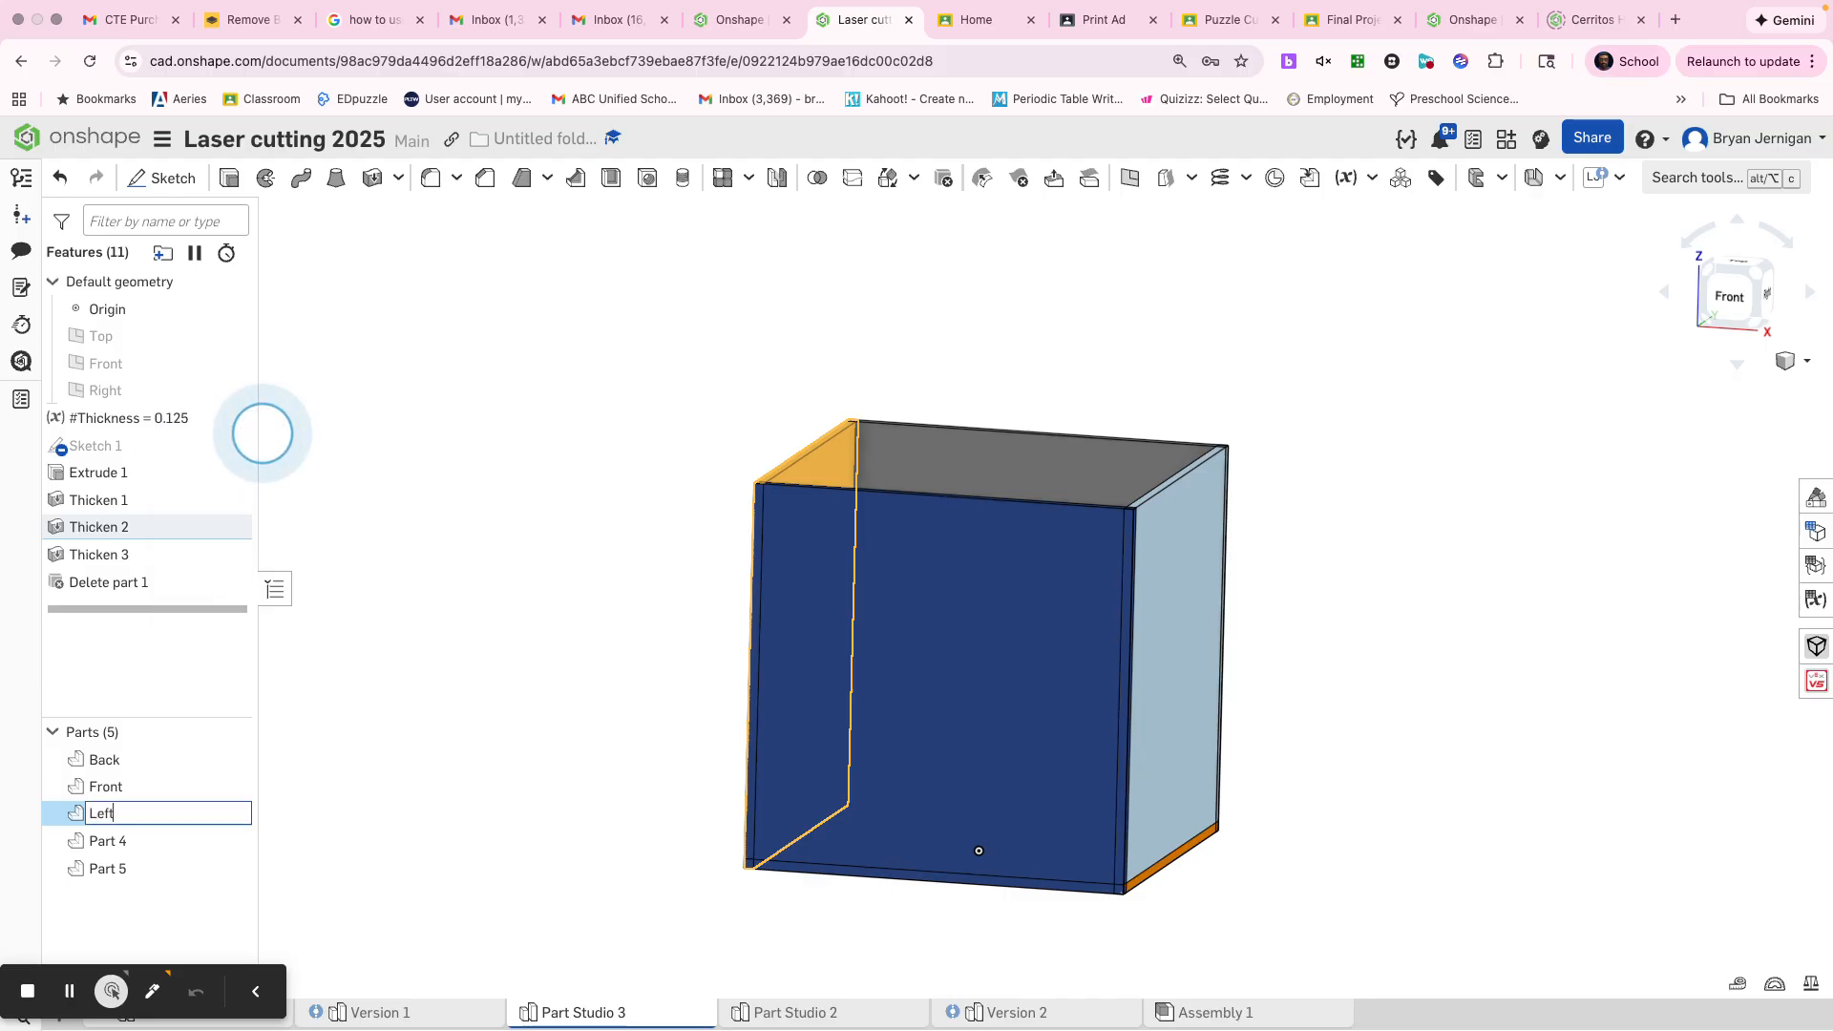
{"action": "key", "text": "Return"}
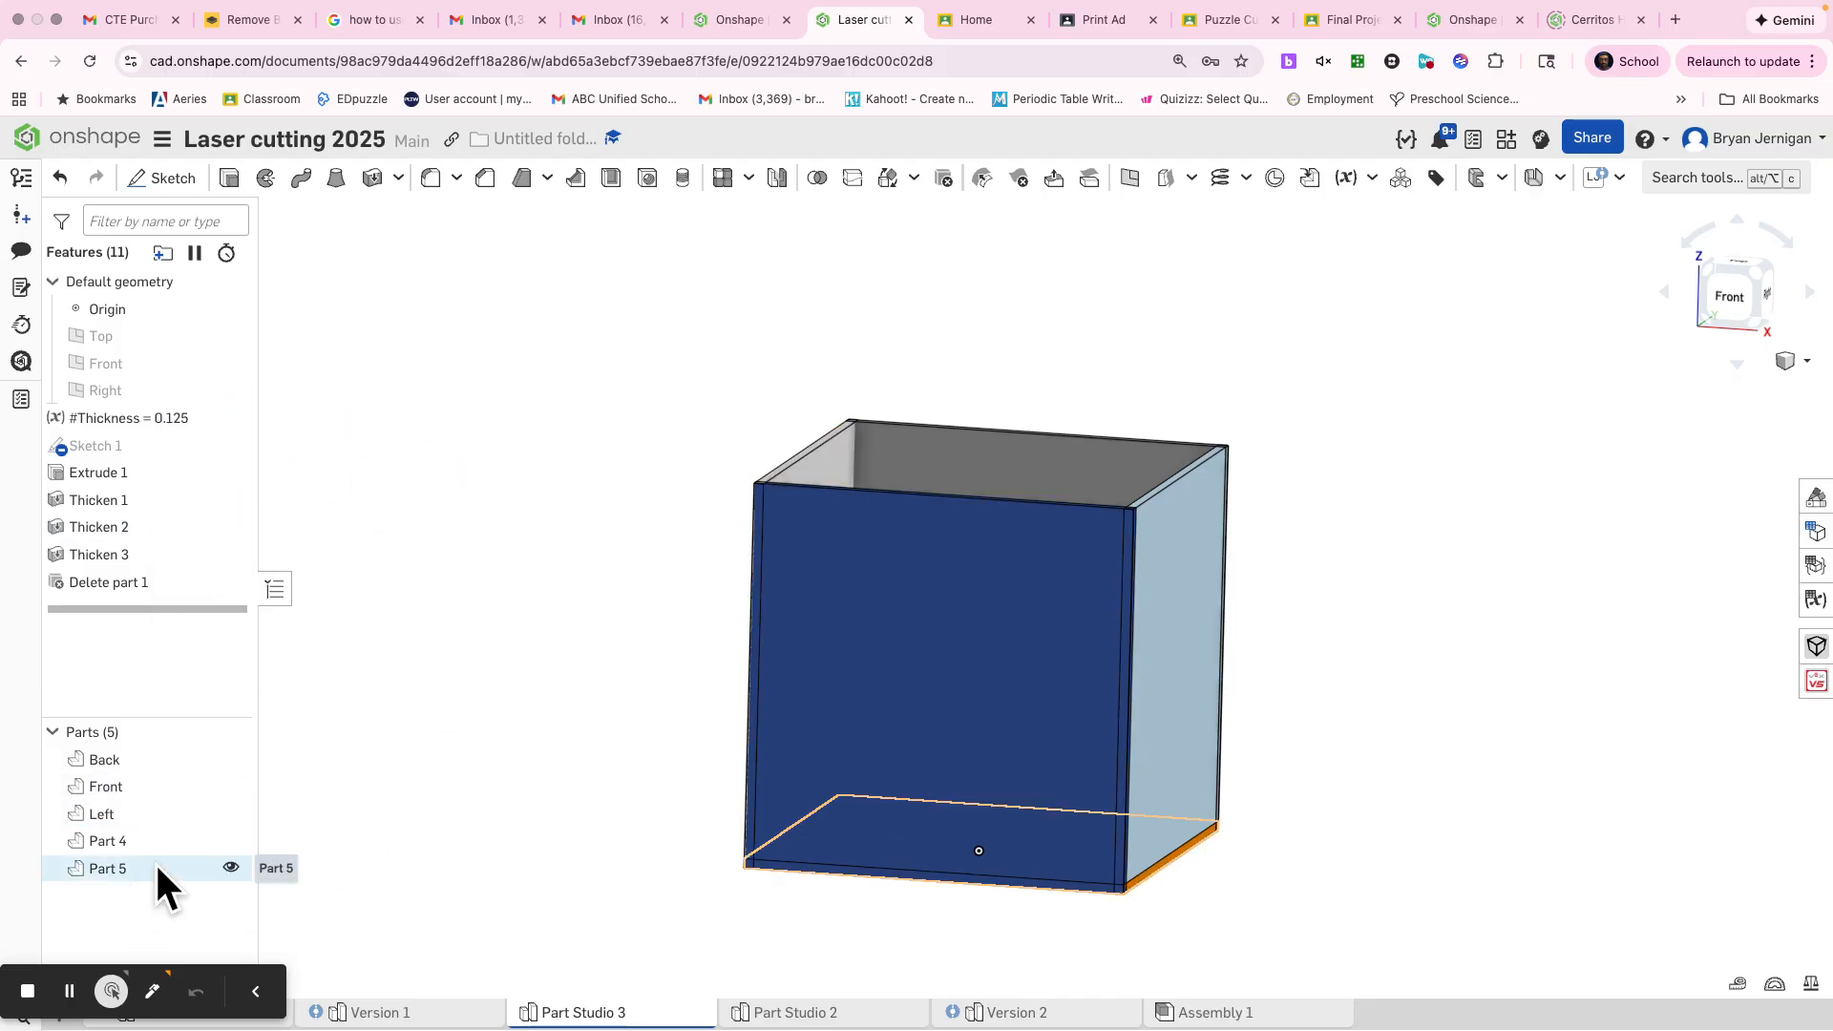
Rename the right side panel, Part 4, as Right
{"action": "right_click", "coordinate": [151, 842]}
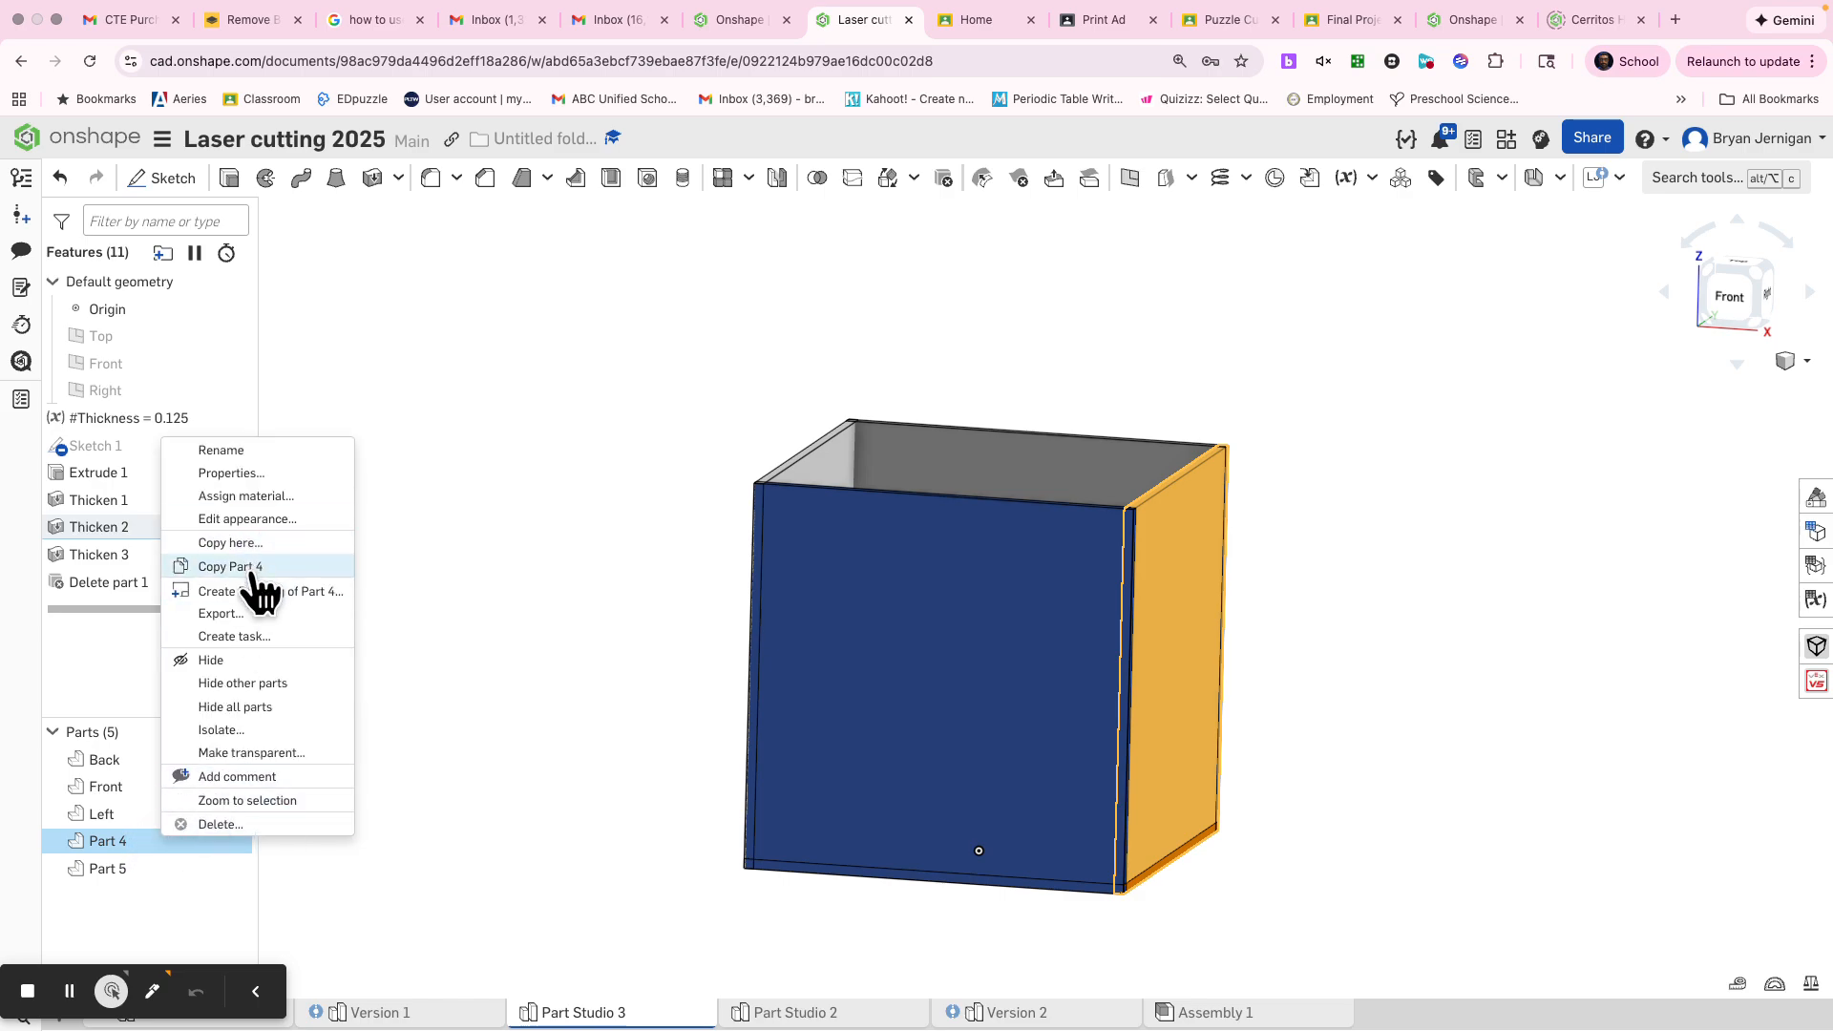
{"action": "left_click", "coordinate": [229, 452]}
{"action": "type", "text": "Right"}
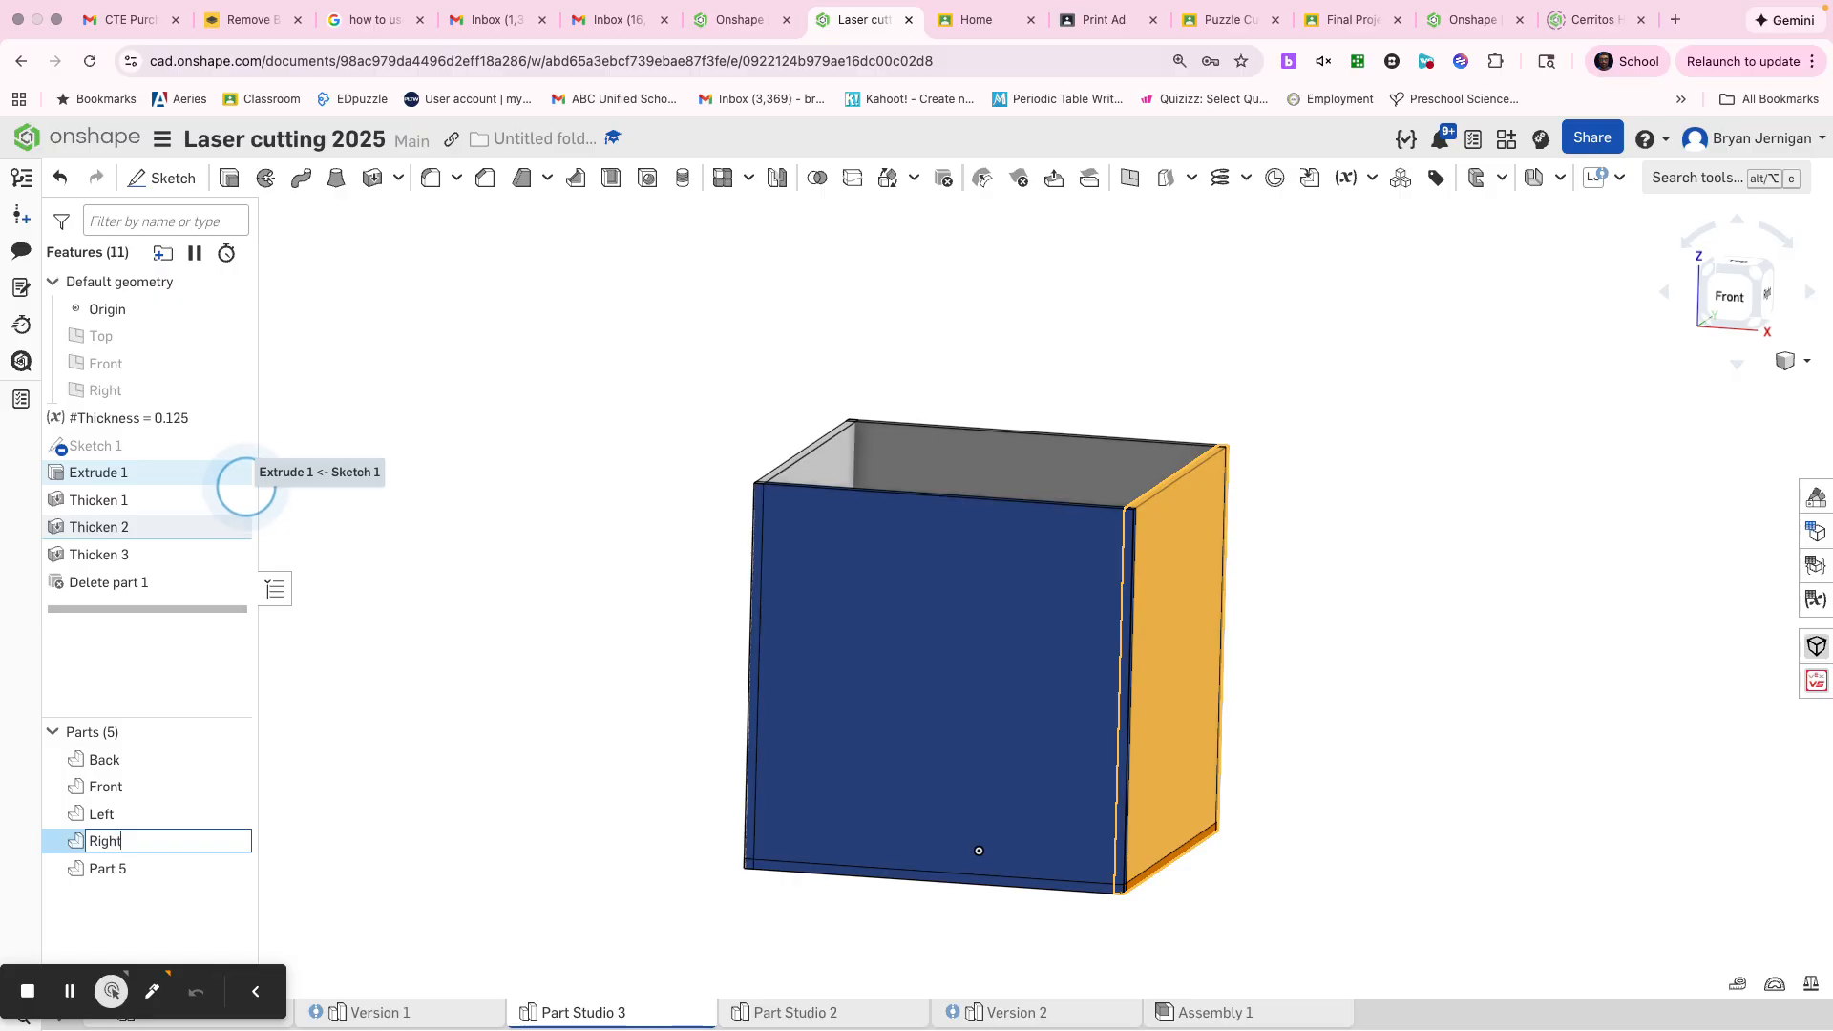
{"action": "left_click", "coordinate": [676, 458]}
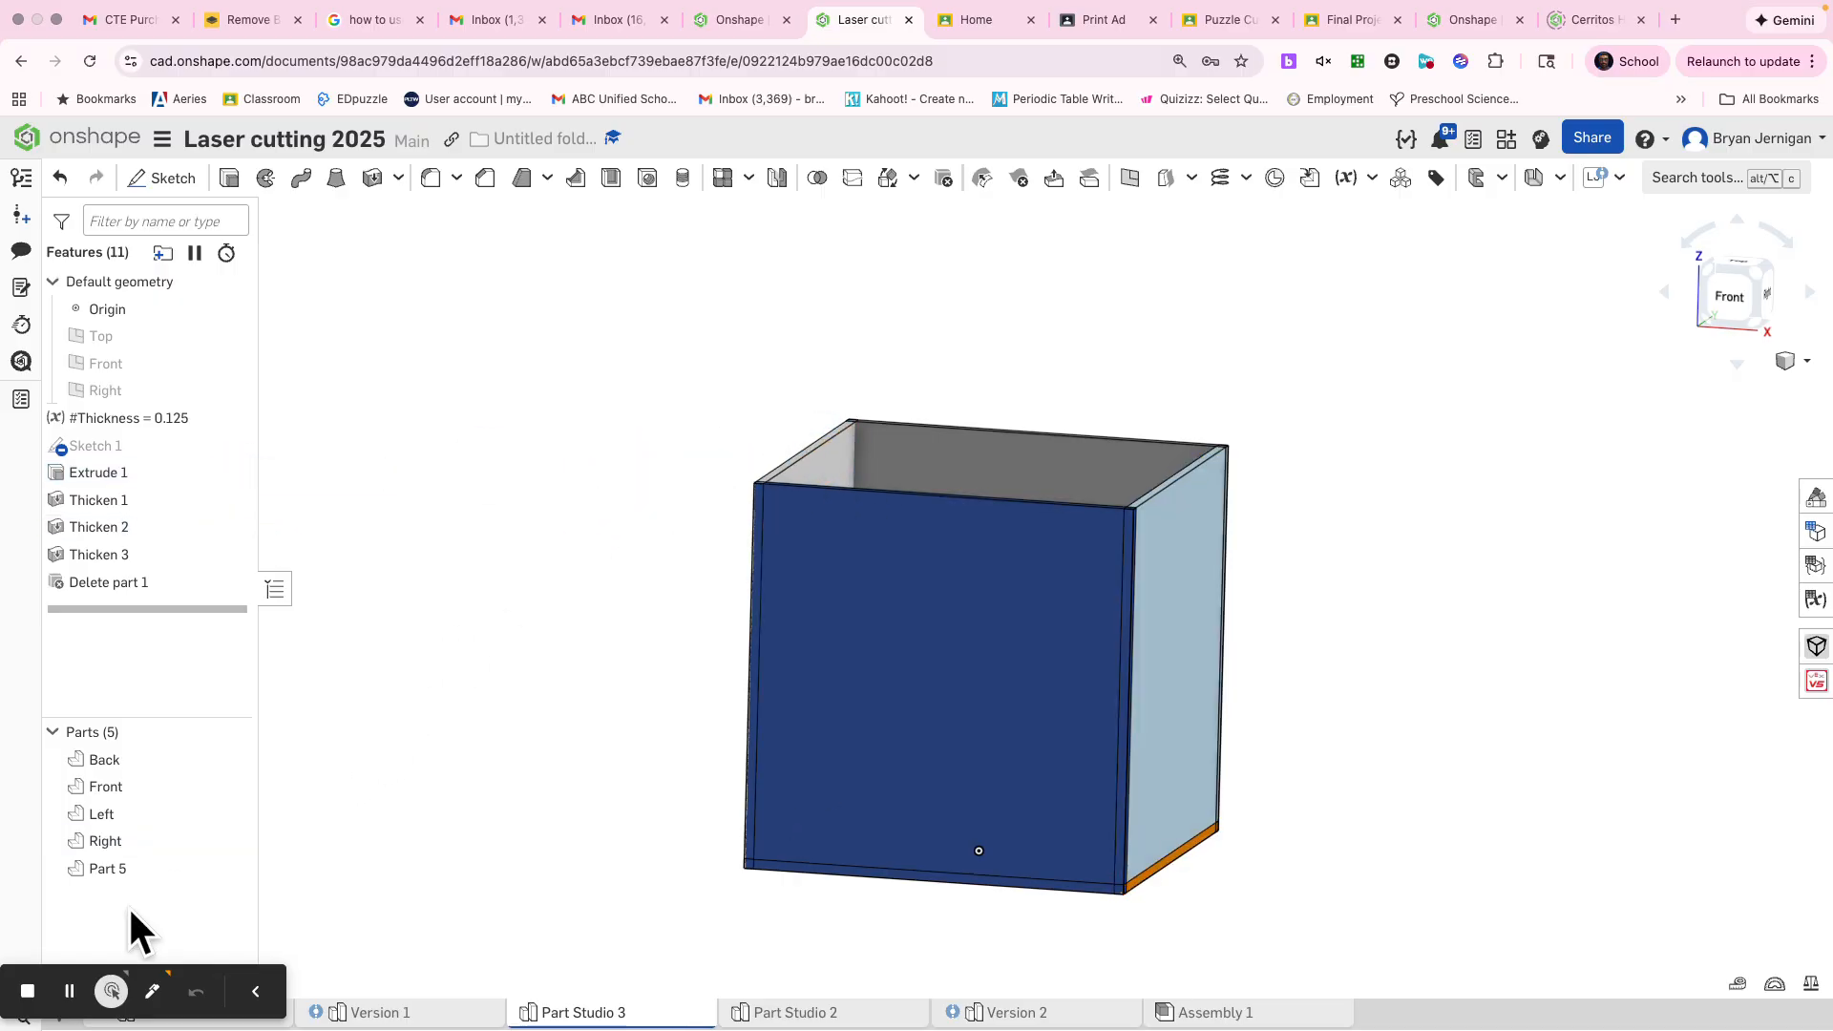
Rename the base panel, Part 5, as Bottom
{"action": "right_click", "coordinate": [97, 874]}
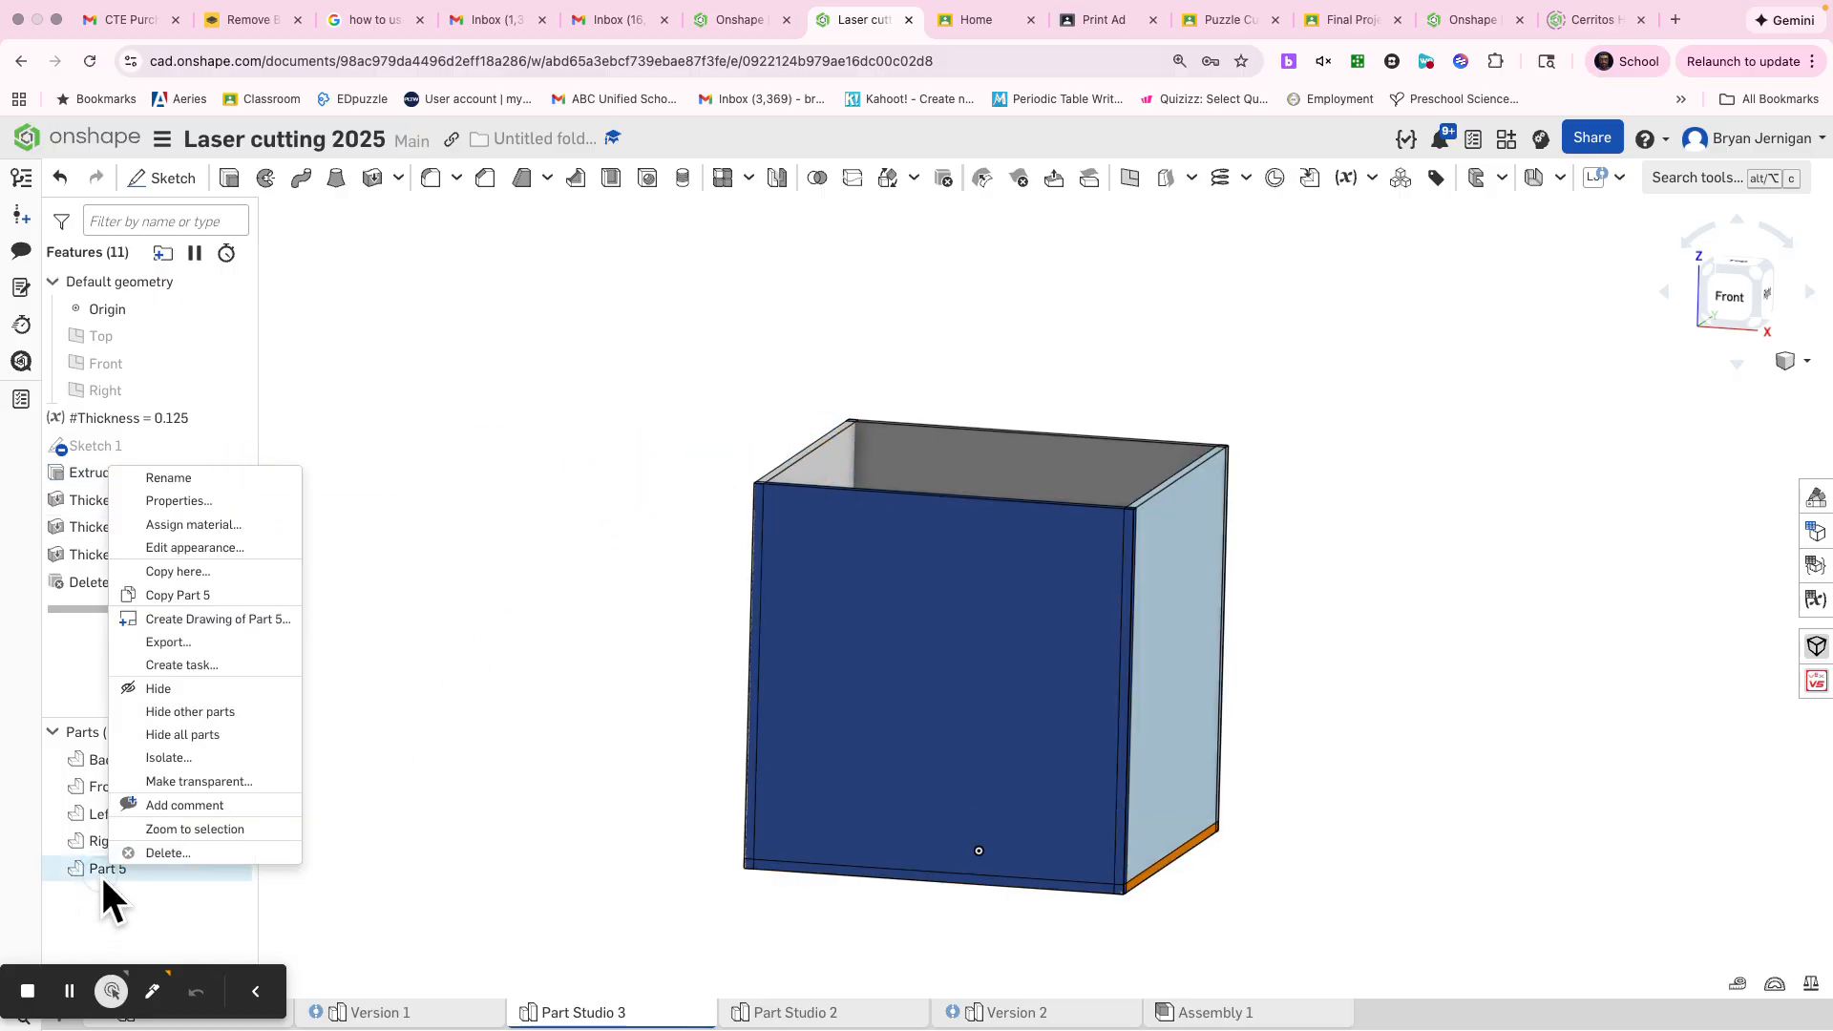
{"action": "left_click", "coordinate": [186, 474]}
{"action": "type", "text": "Bottom"}
{"action": "left_click", "coordinate": [418, 442]}
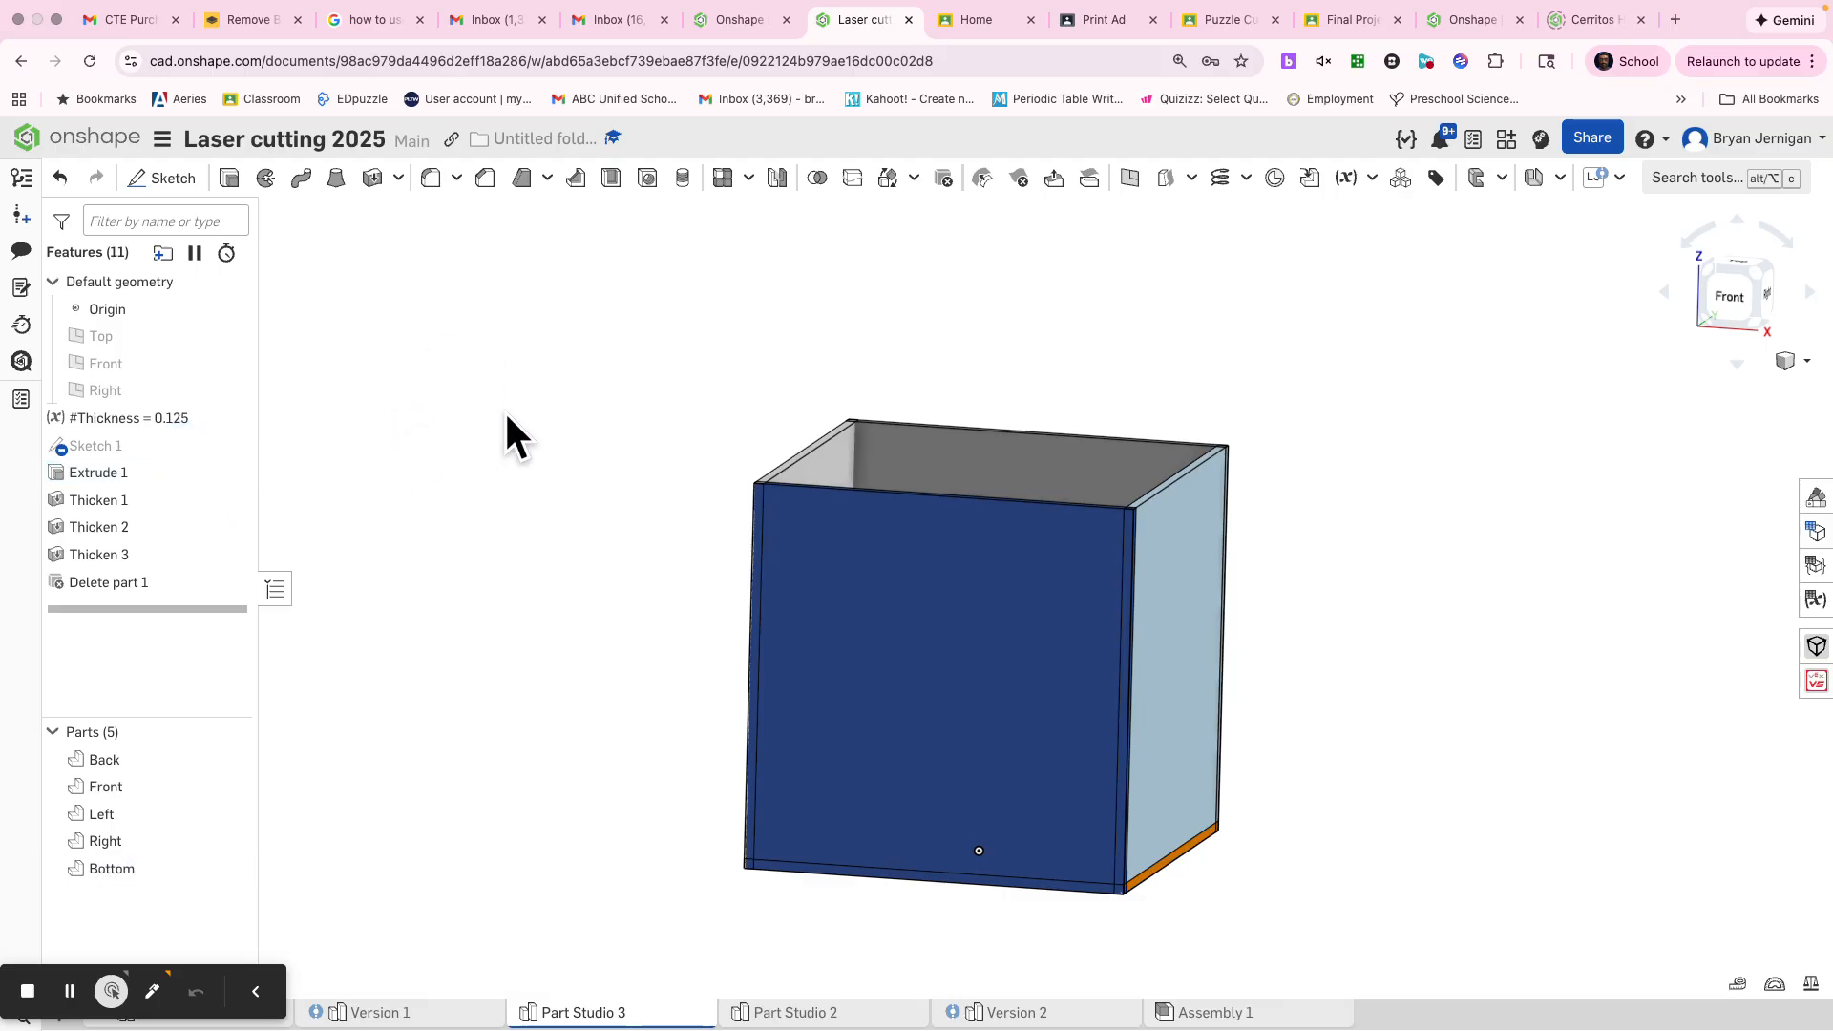
Hide every part except the Back panel
{"action": "right_click_drag", "start_coordinate": [1369, 609], "coordinate": [1322, 697]}
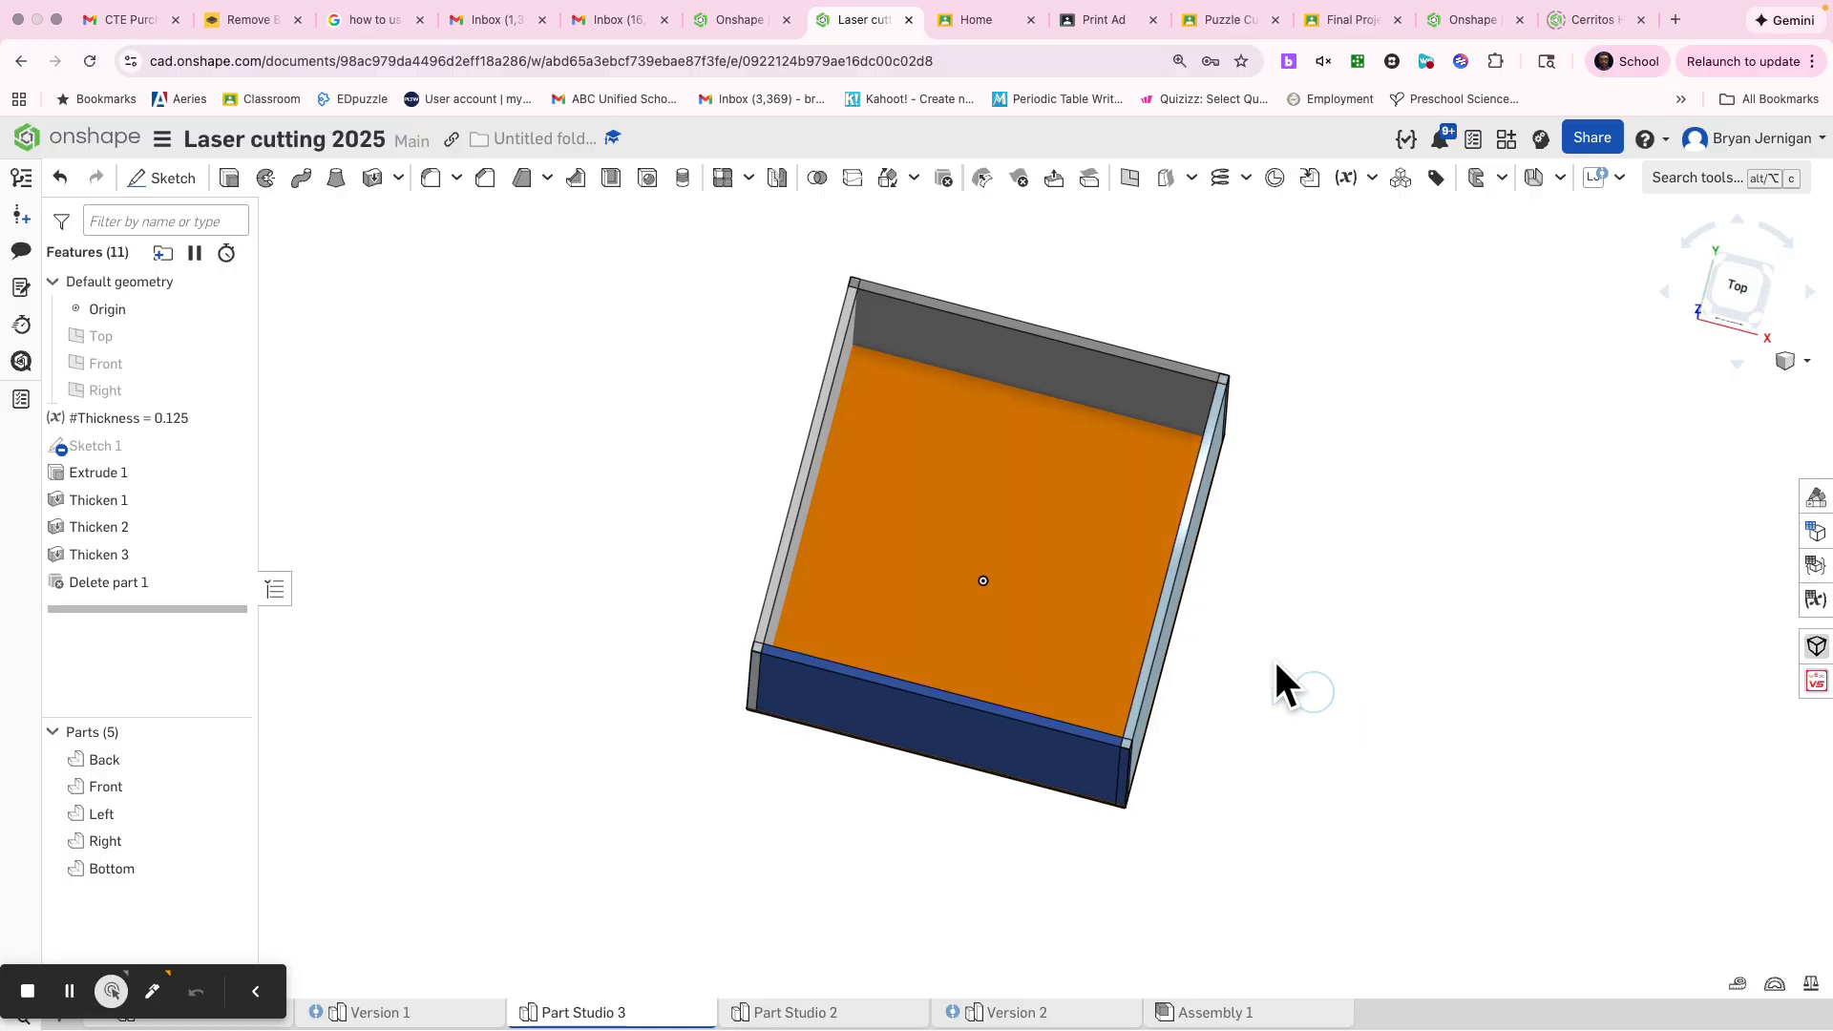
{"action": "right_click_drag", "start_coordinate": [840, 364], "coordinate": [851, 831]}
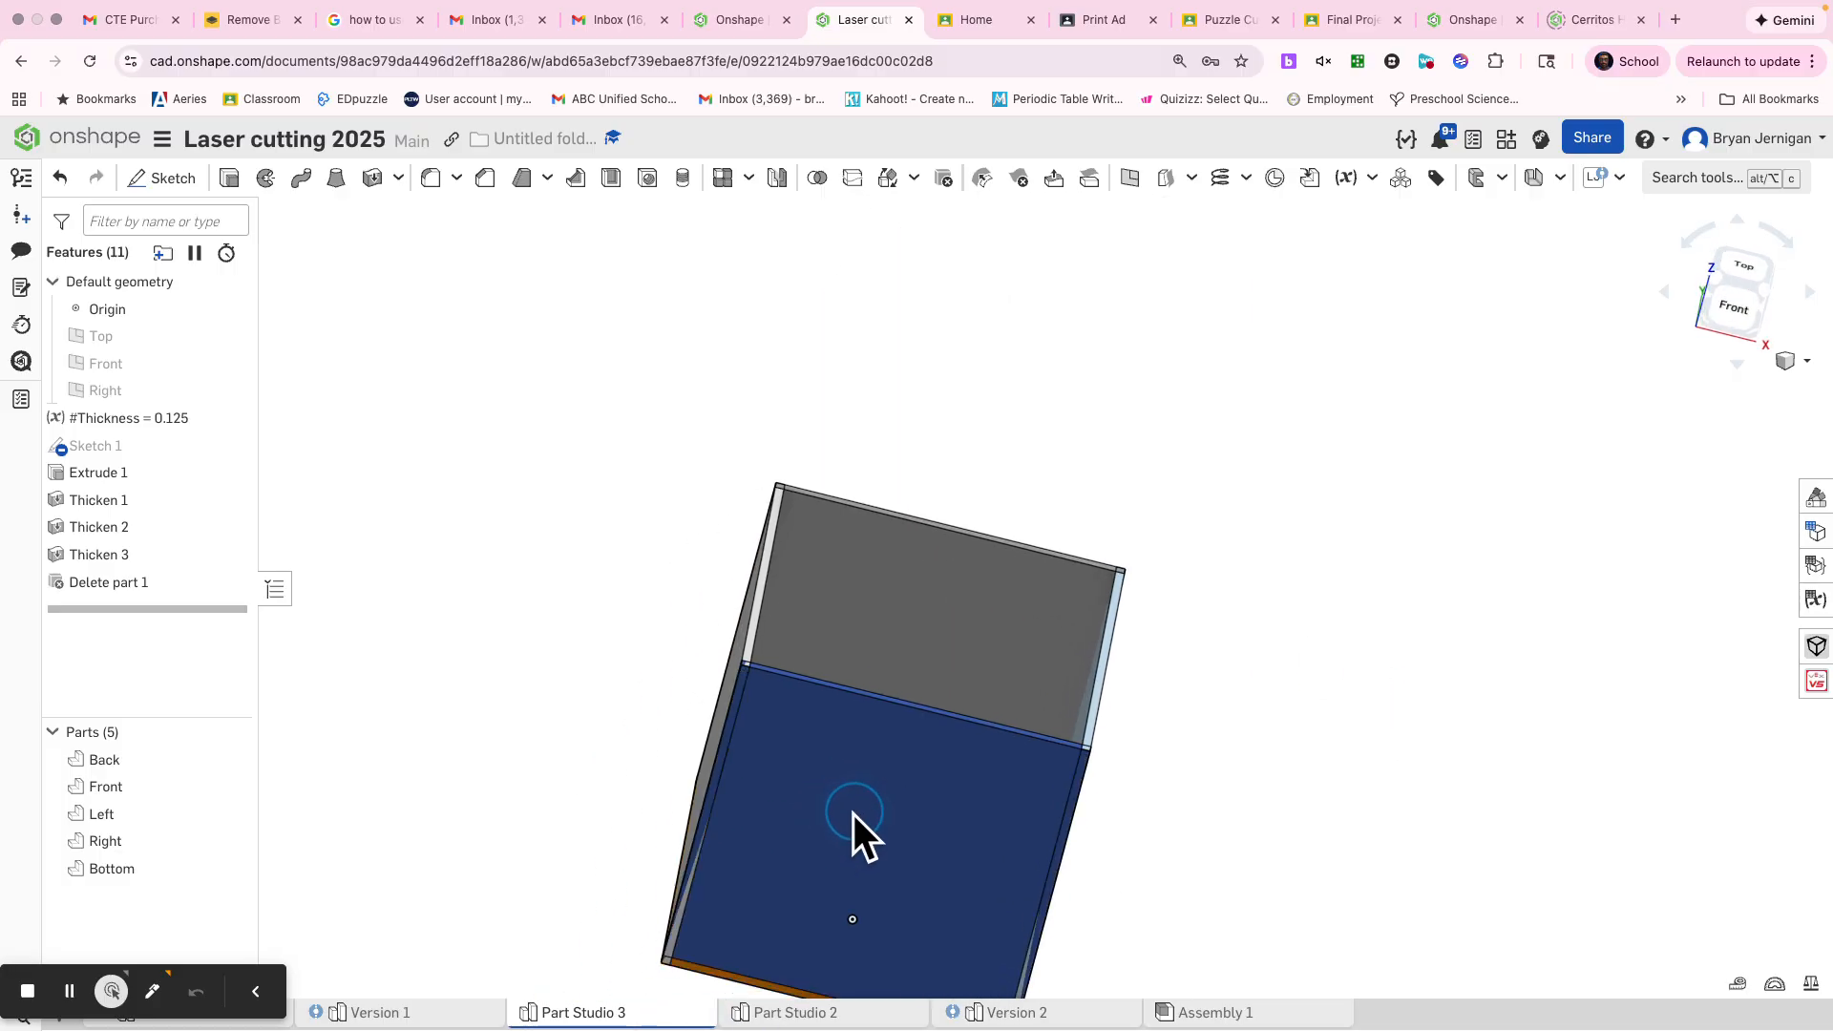
{"action": "right_click", "coordinate": [944, 639]}
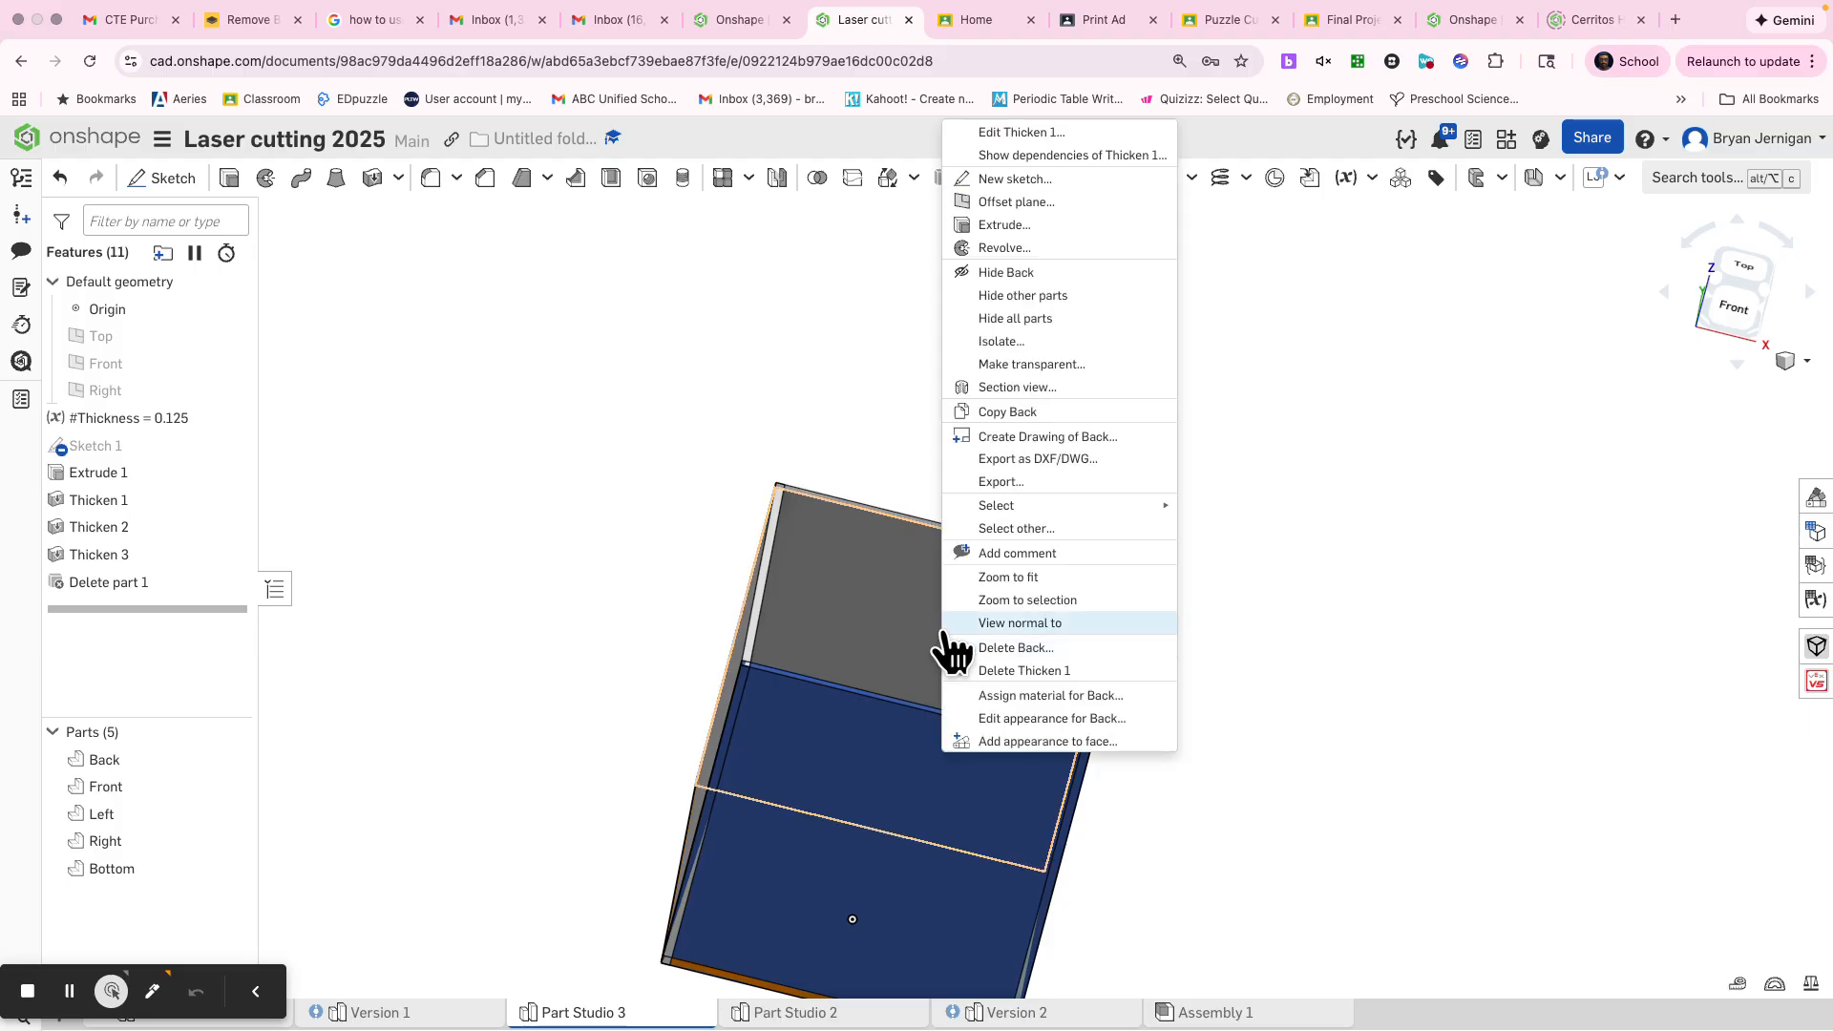
{"action": "left_click", "coordinate": [1018, 298]}
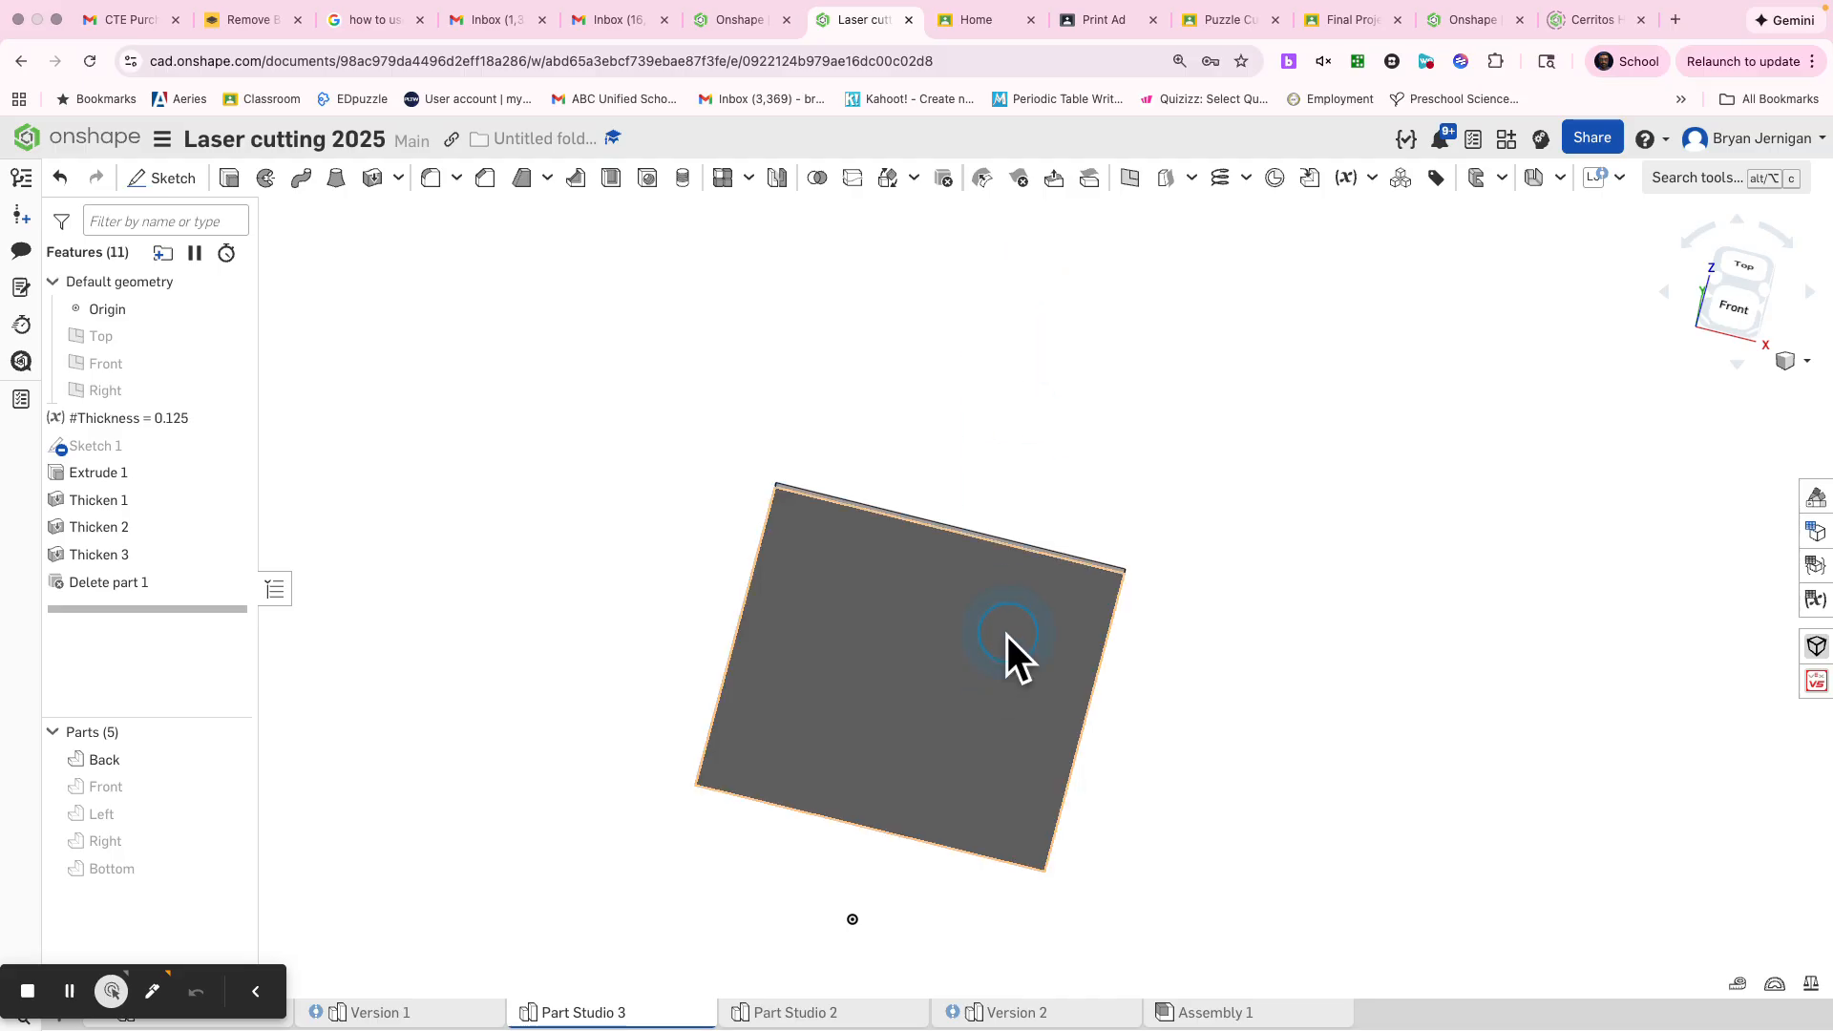
Orient the view square to the Back panel and start a sketch on its front-facing face
{"action": "key", "text": "n"}
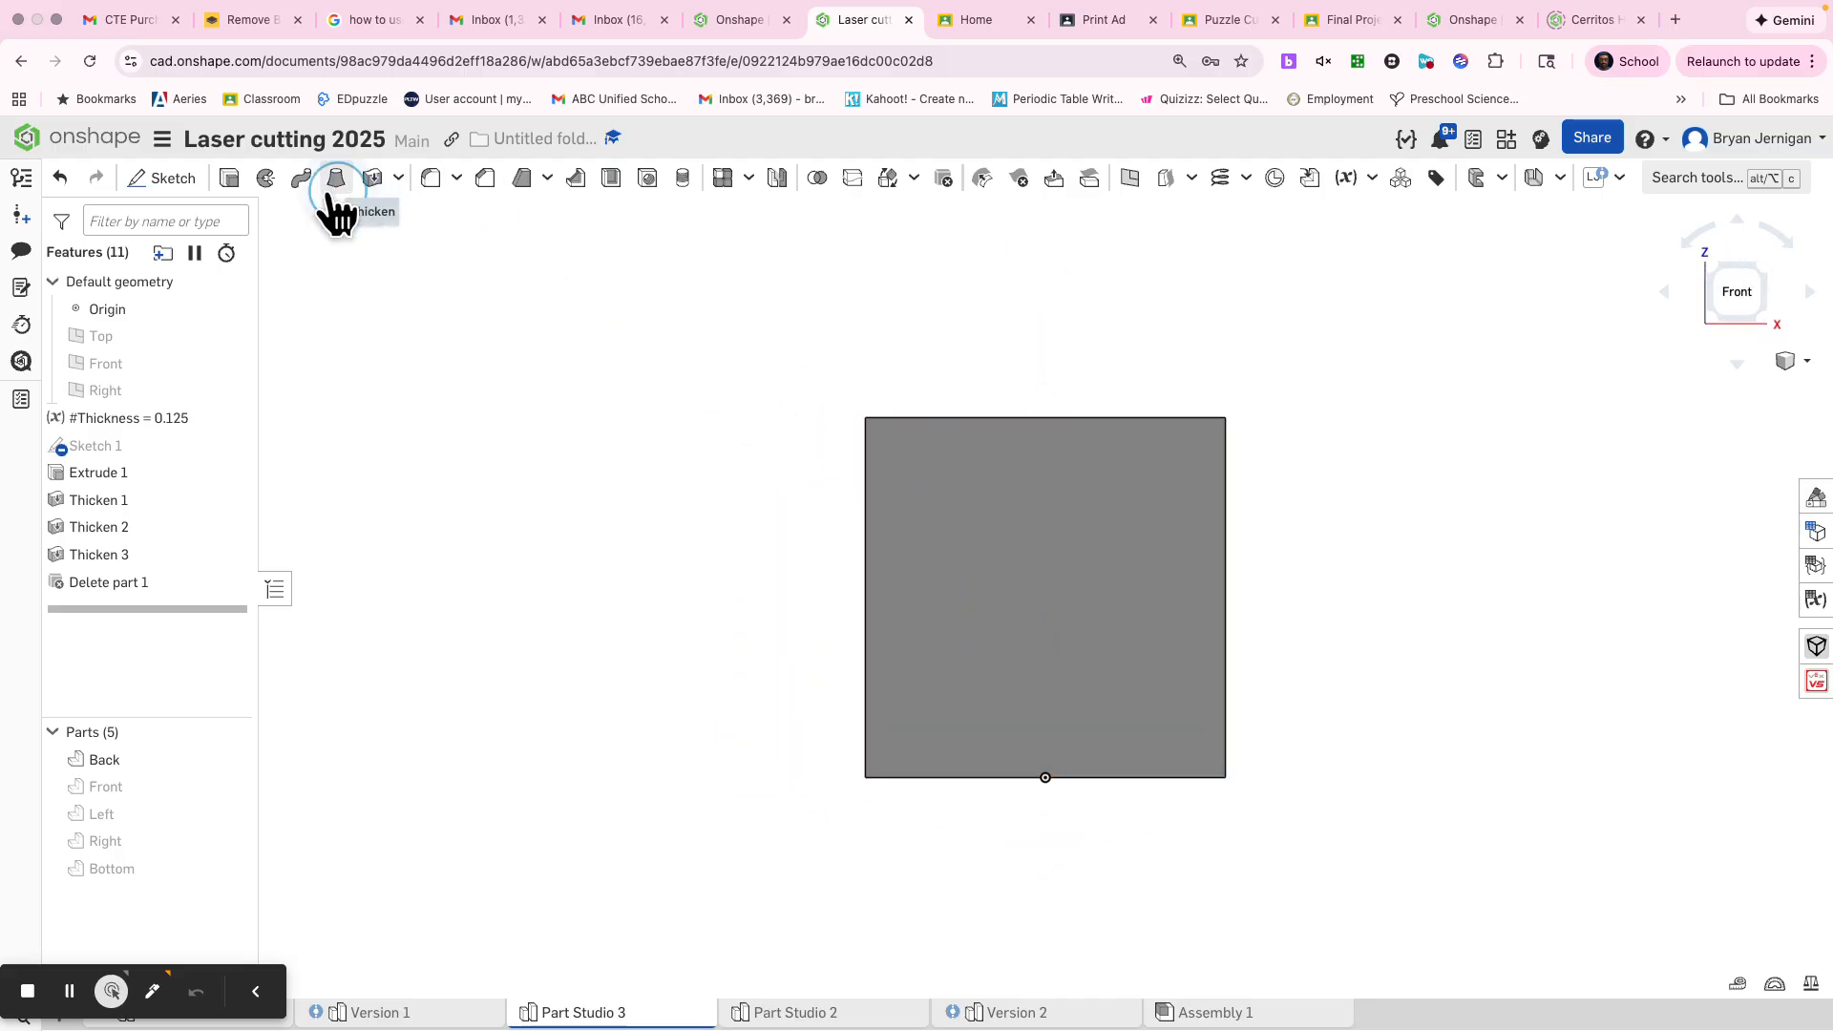
{"action": "left_click", "coordinate": [164, 179]}
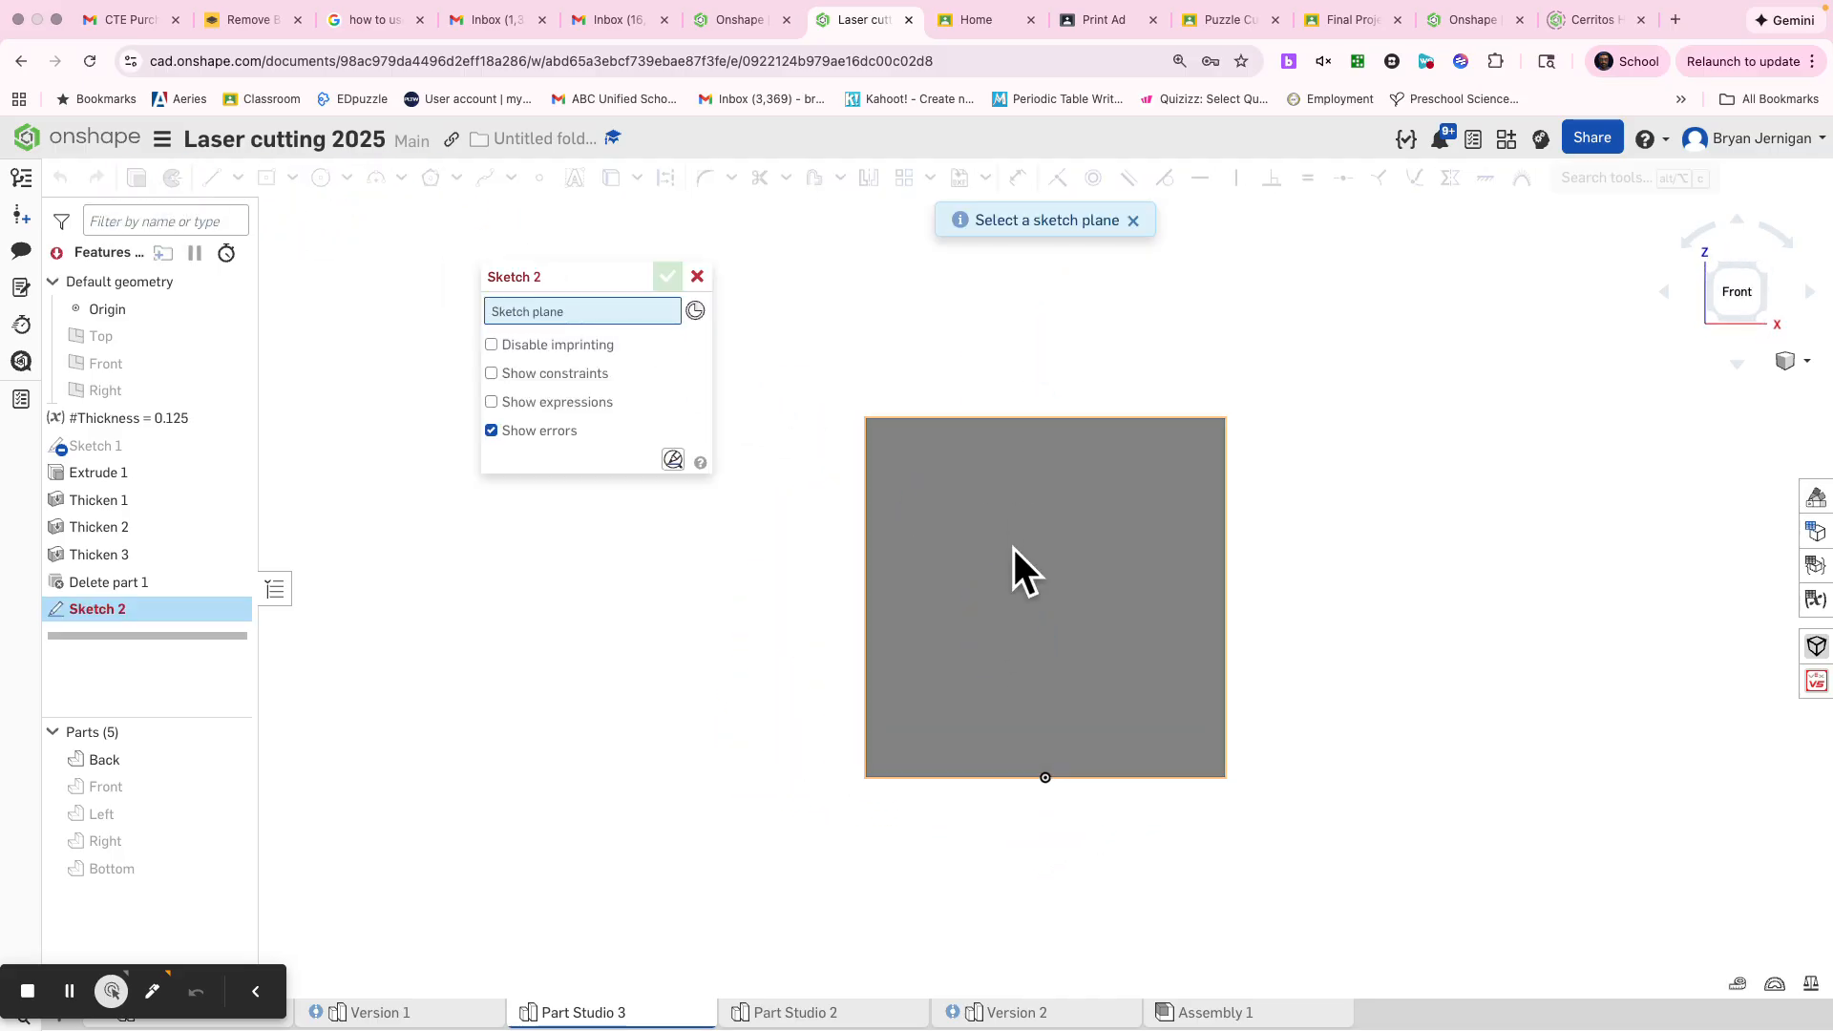
{"action": "left_click", "coordinate": [1014, 549]}
Sketch a corner rectangle about 1.27 in wide spanning the Back panel from its upper edge to its lower edge
{"action": "left_click", "coordinate": [266, 178]}
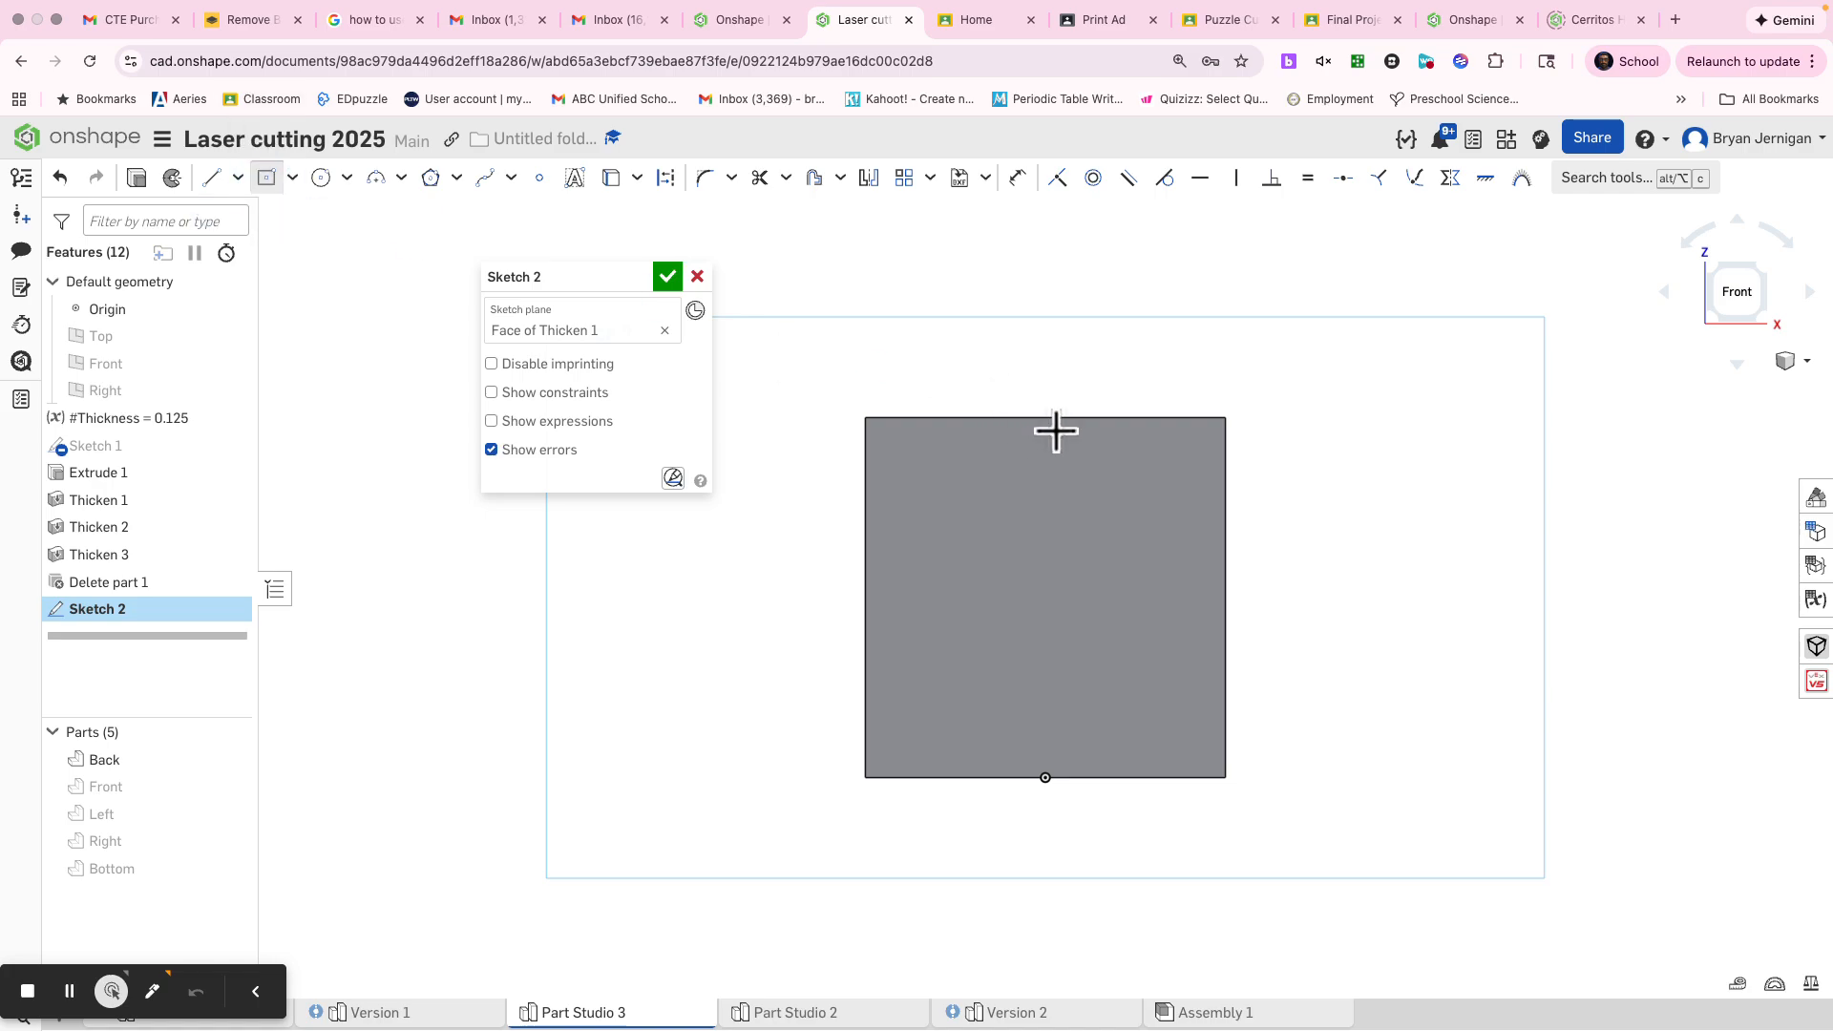
{"action": "left_click", "coordinate": [1010, 417]}
{"action": "key", "text": "Escape"}
{"action": "key", "text": "s"}
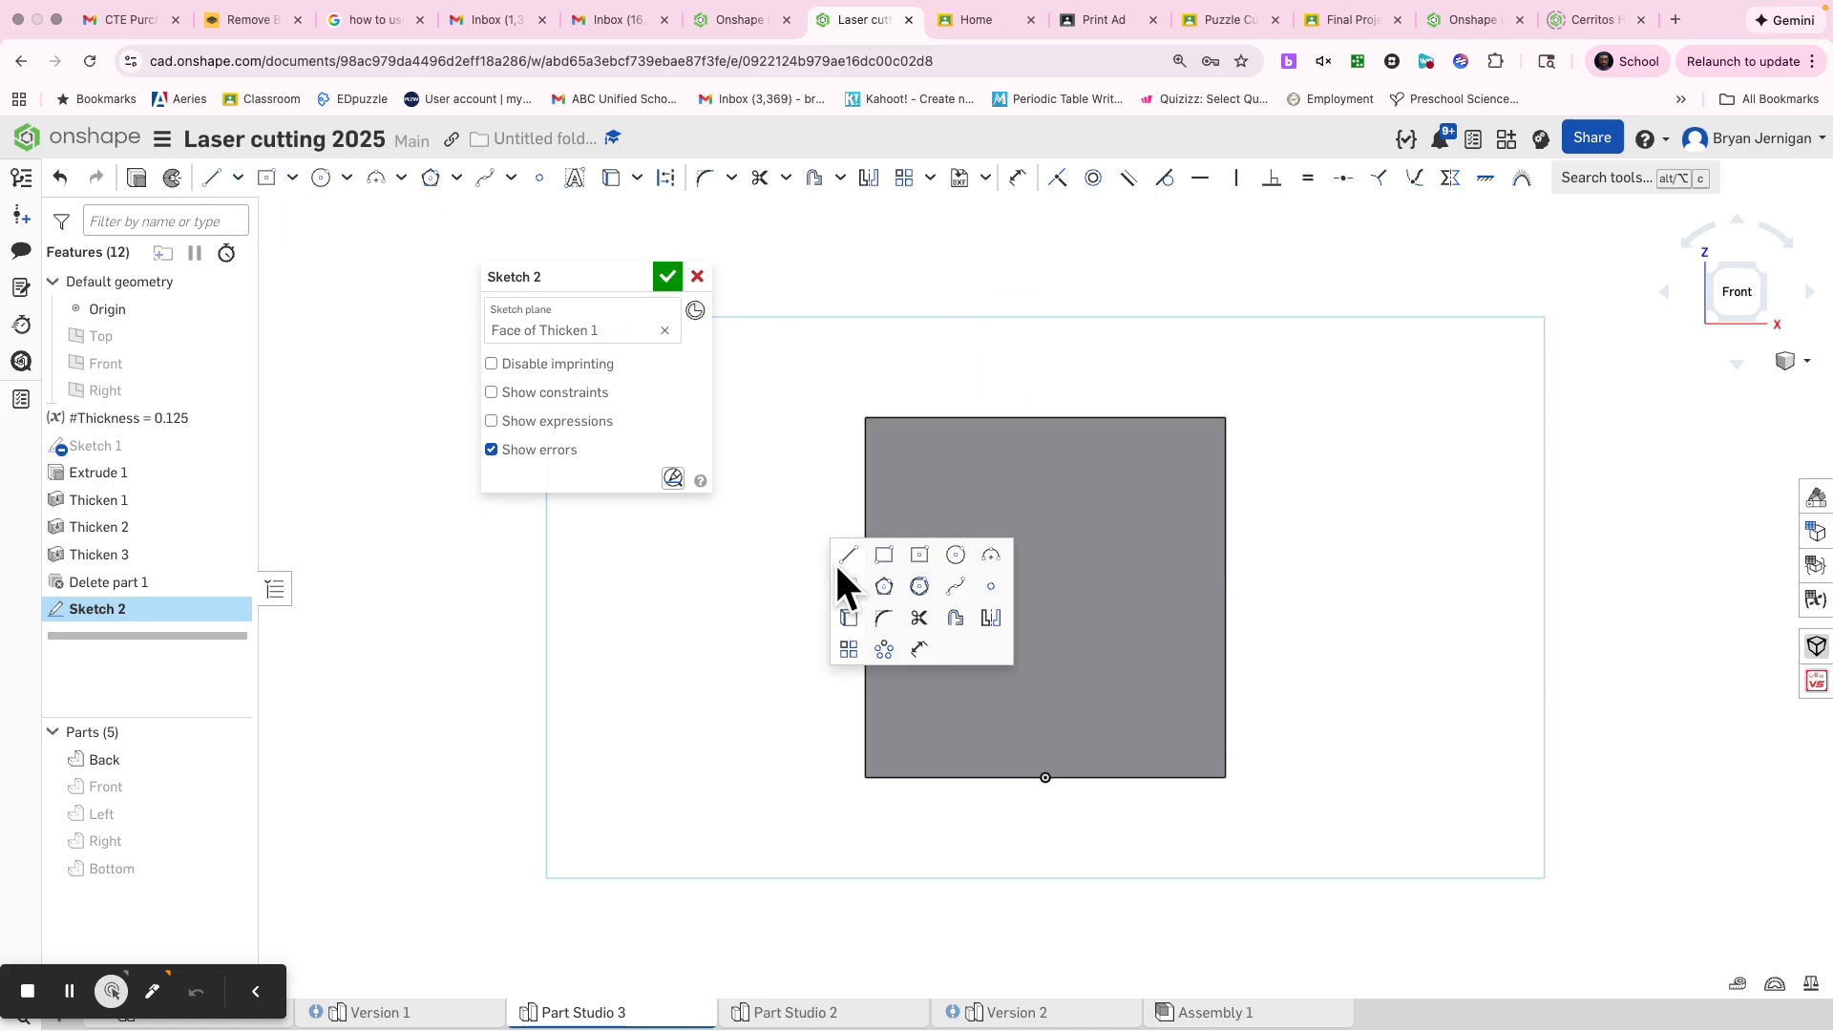
{"action": "left_click", "coordinate": [881, 556]}
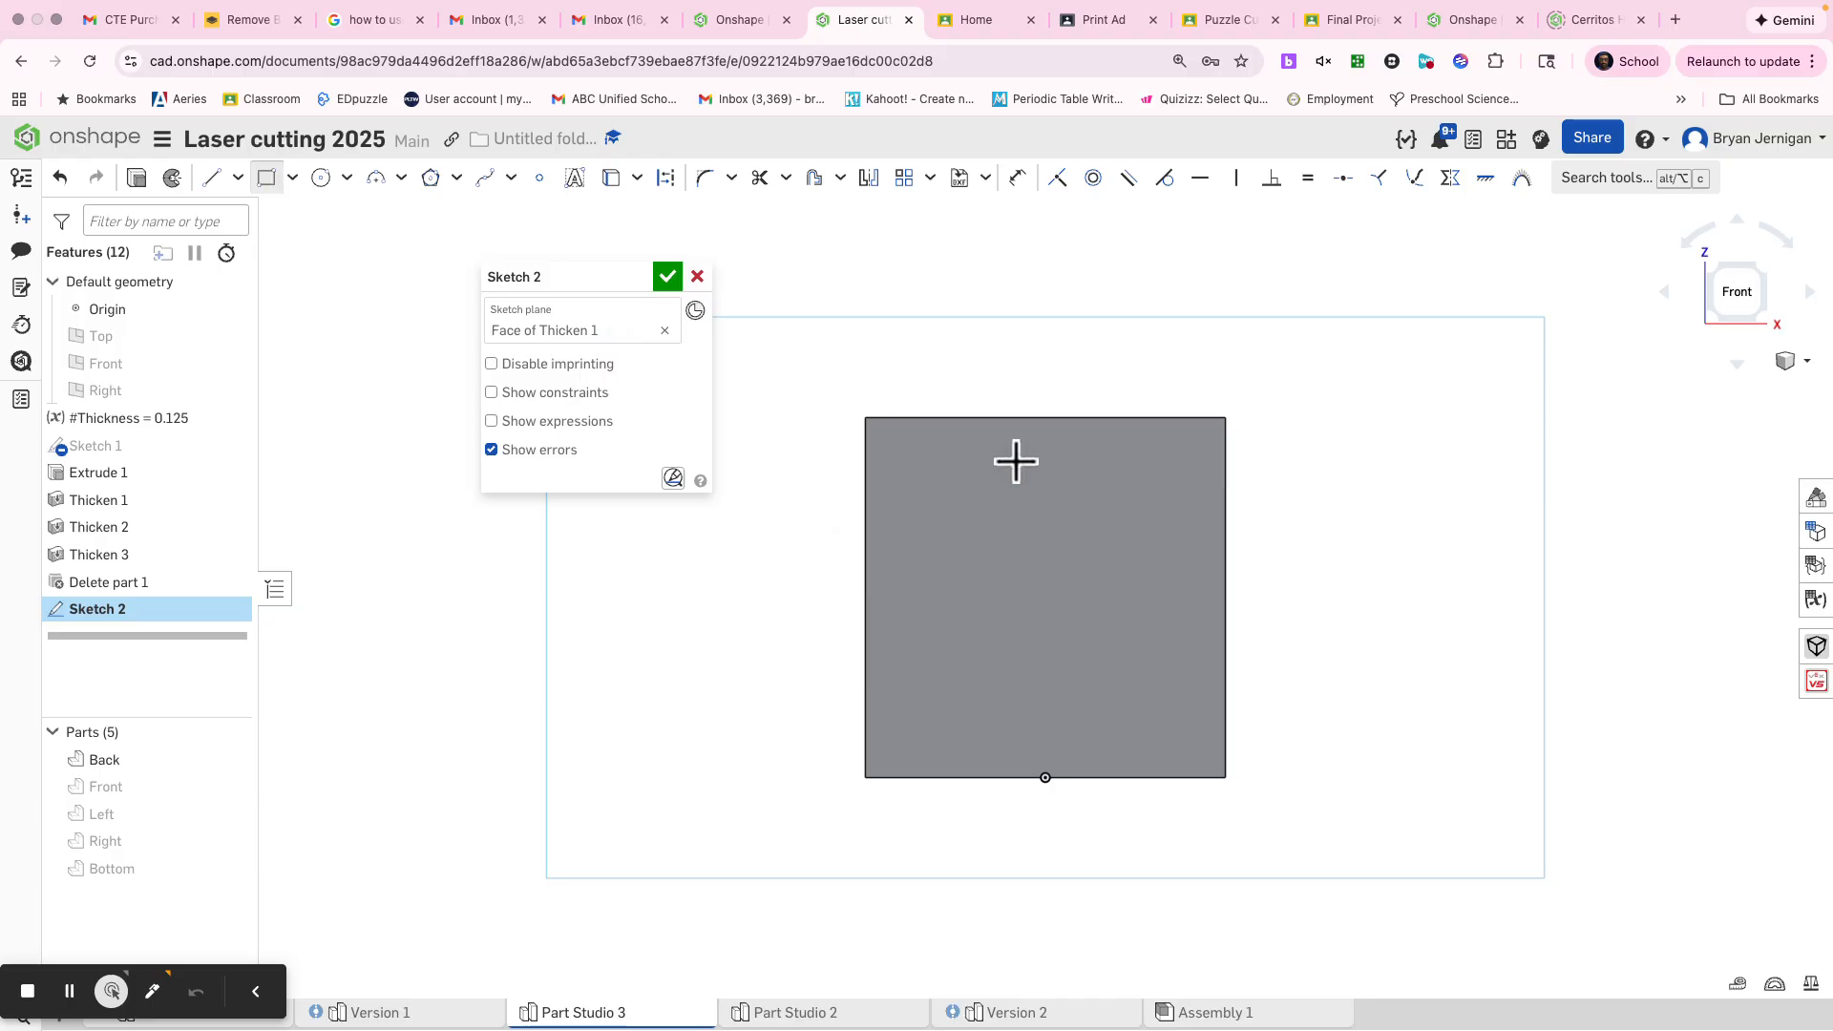
{"action": "left_click", "coordinate": [991, 418]}
{"action": "left_click", "coordinate": [1082, 778]}
{"action": "key", "text": "Tab"}
{"action": "left_click", "coordinate": [1062, 391]}
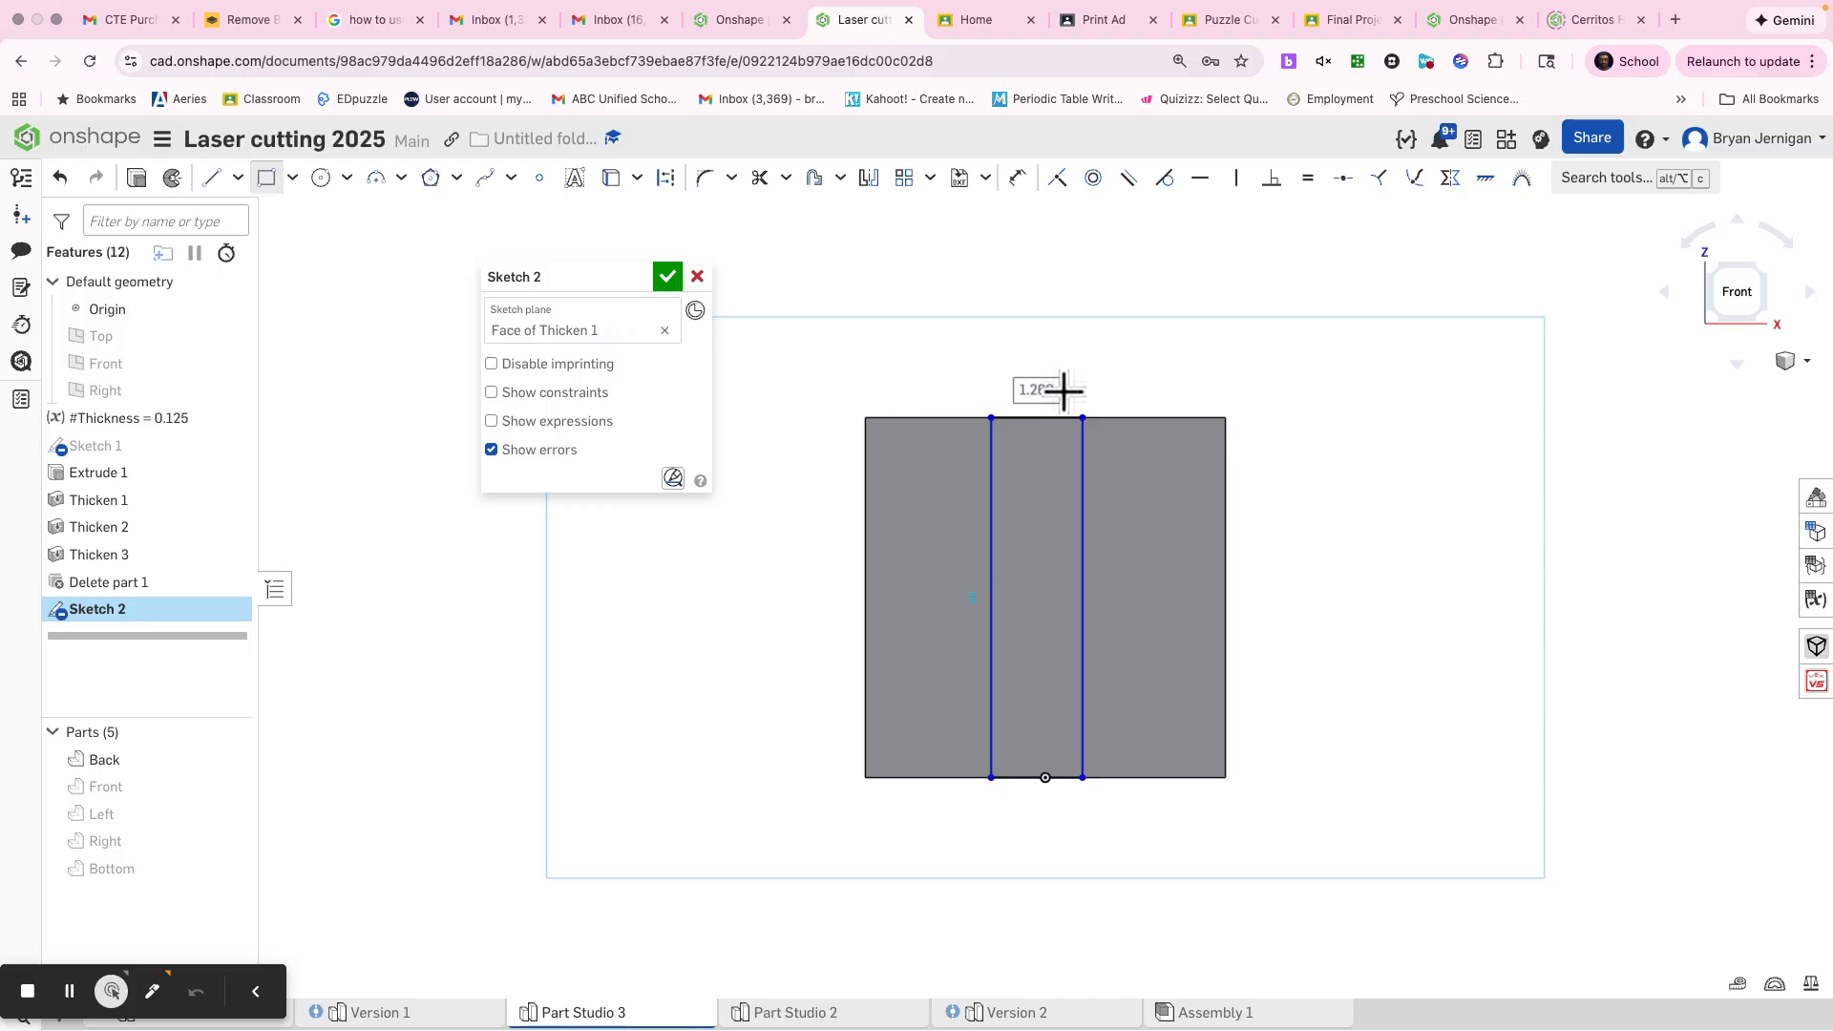
{"action": "key", "text": "Escape"}
Dimension the rectangle's width to the #Thickness variable and finish the sketch
{"action": "key", "text": "d"}
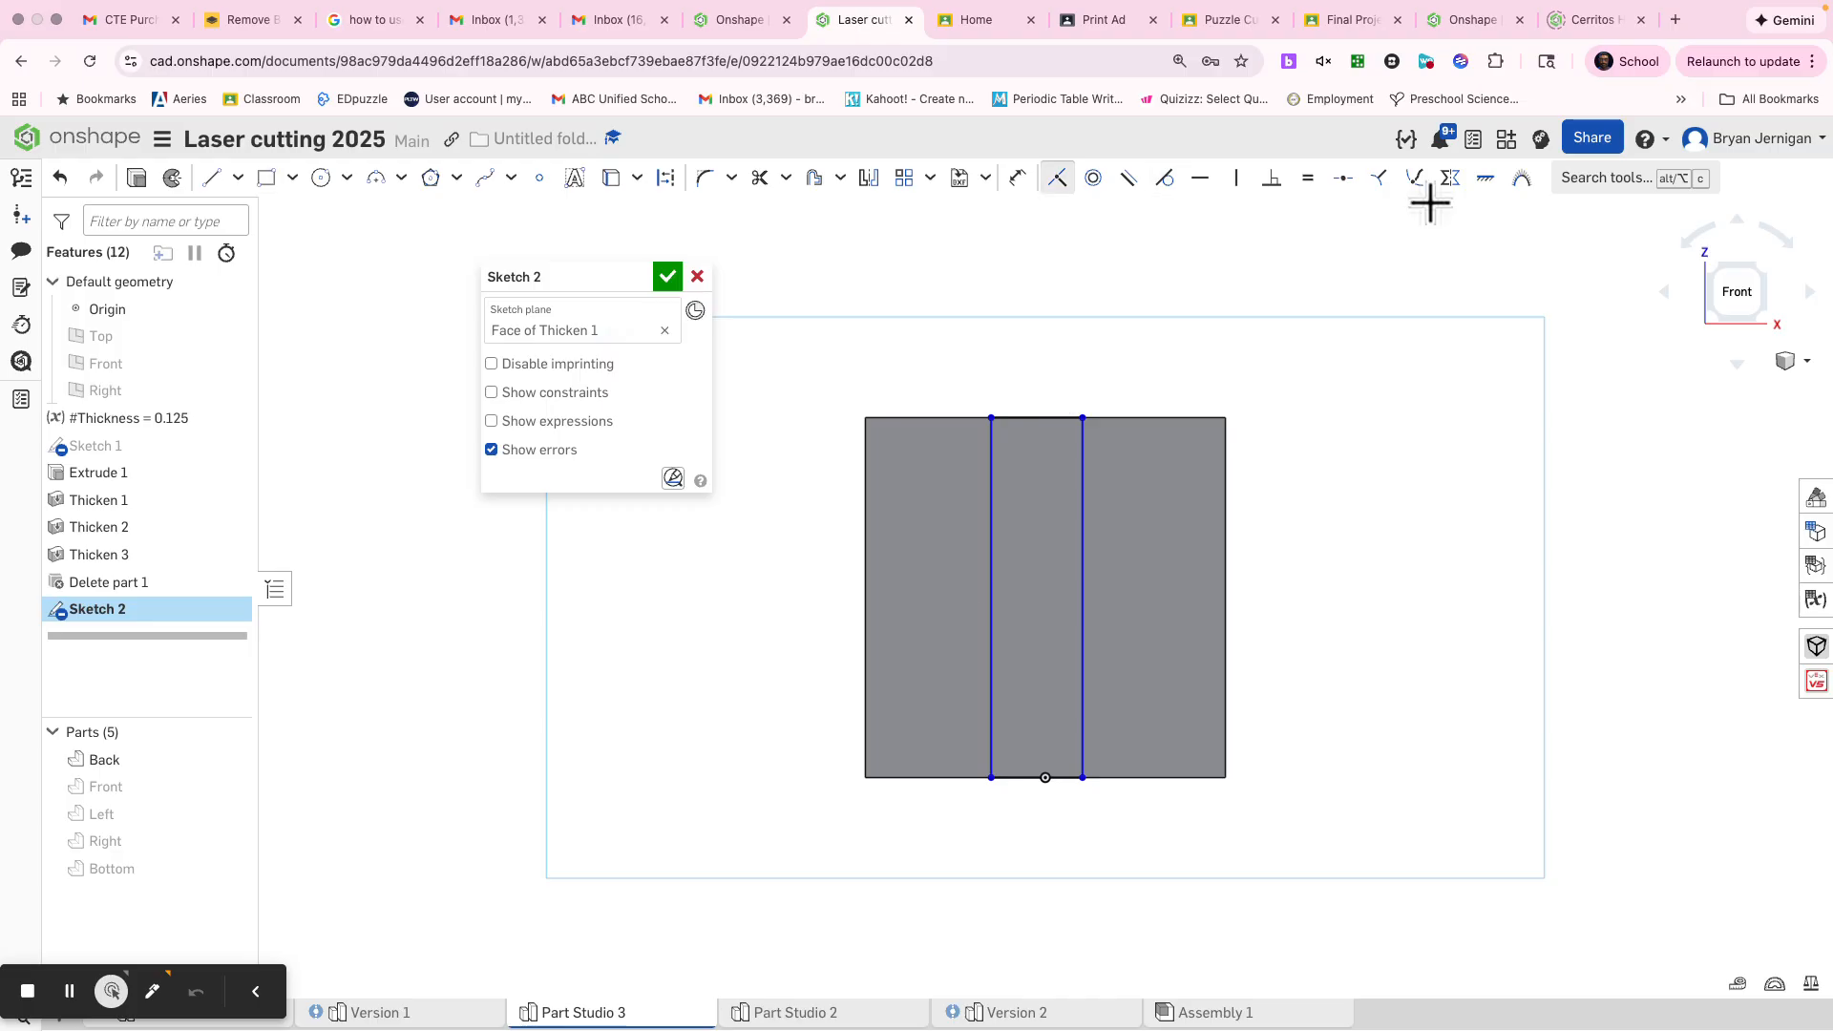
{"action": "left_click", "coordinate": [1336, 274]}
{"action": "key", "text": "u"}
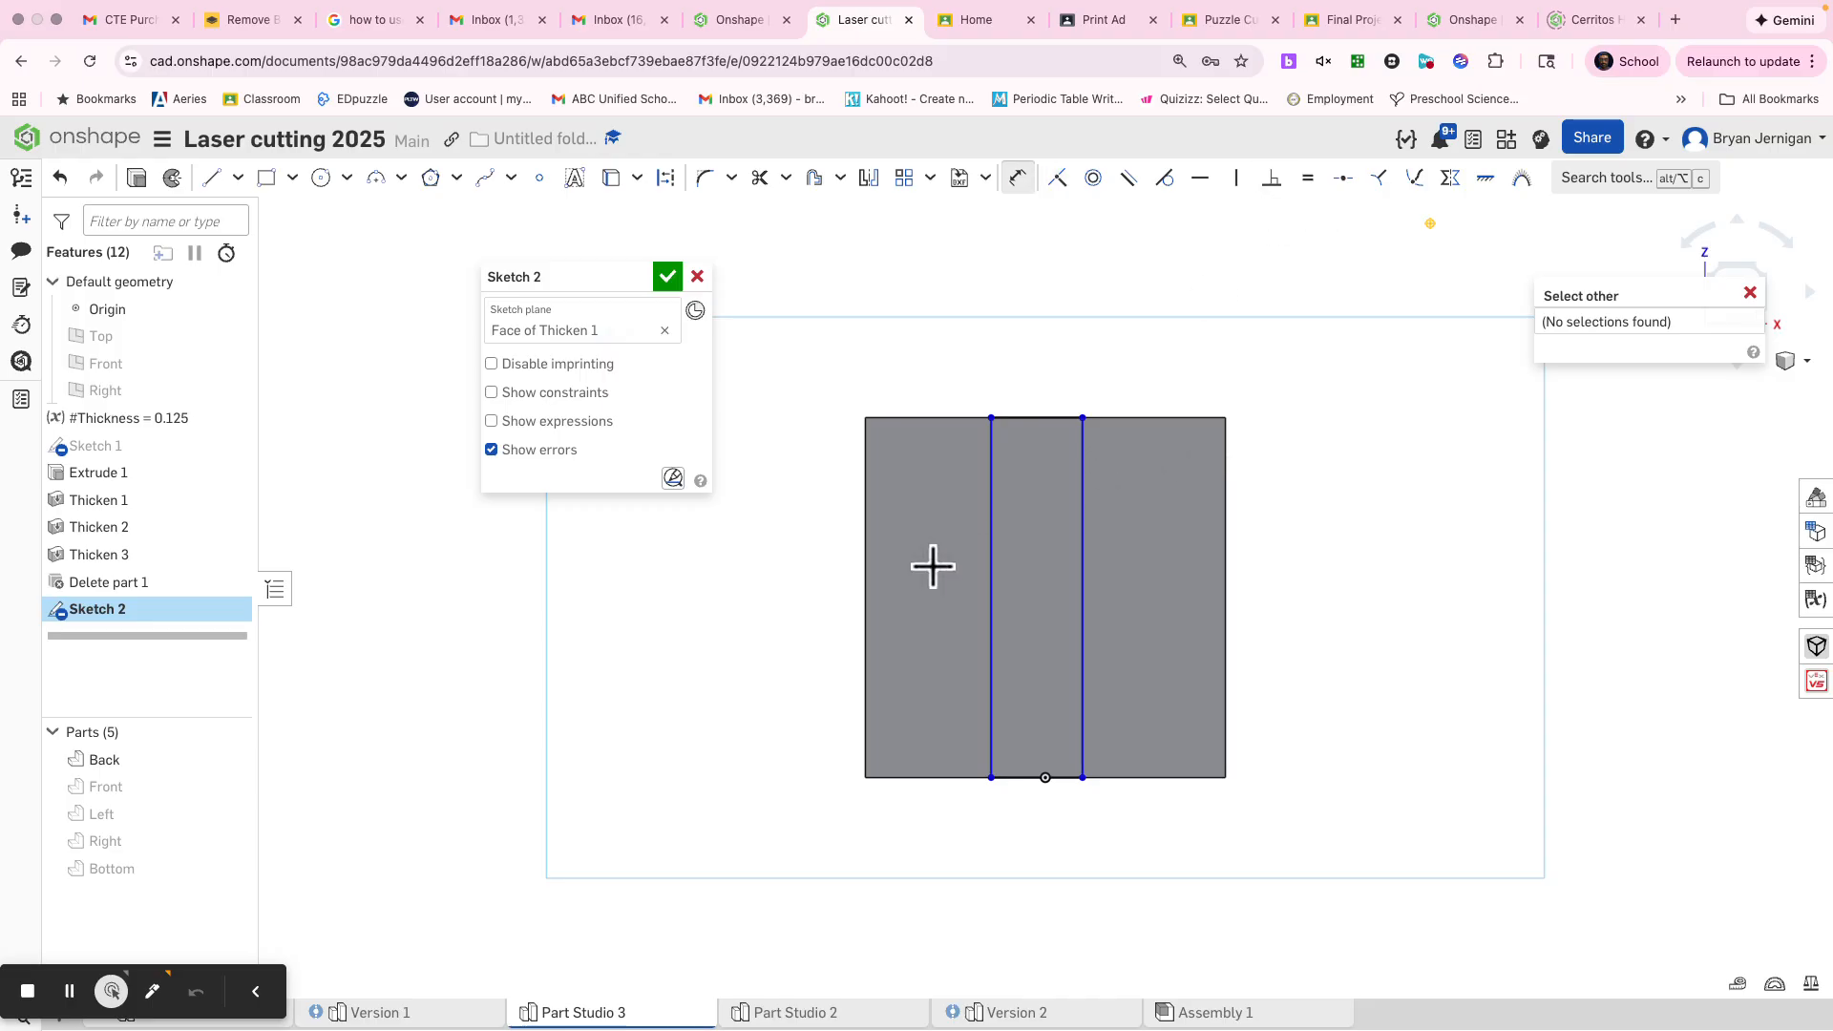
{"action": "key", "text": "Escape"}
{"action": "key", "text": "d"}
{"action": "left_click", "coordinate": [993, 523]}
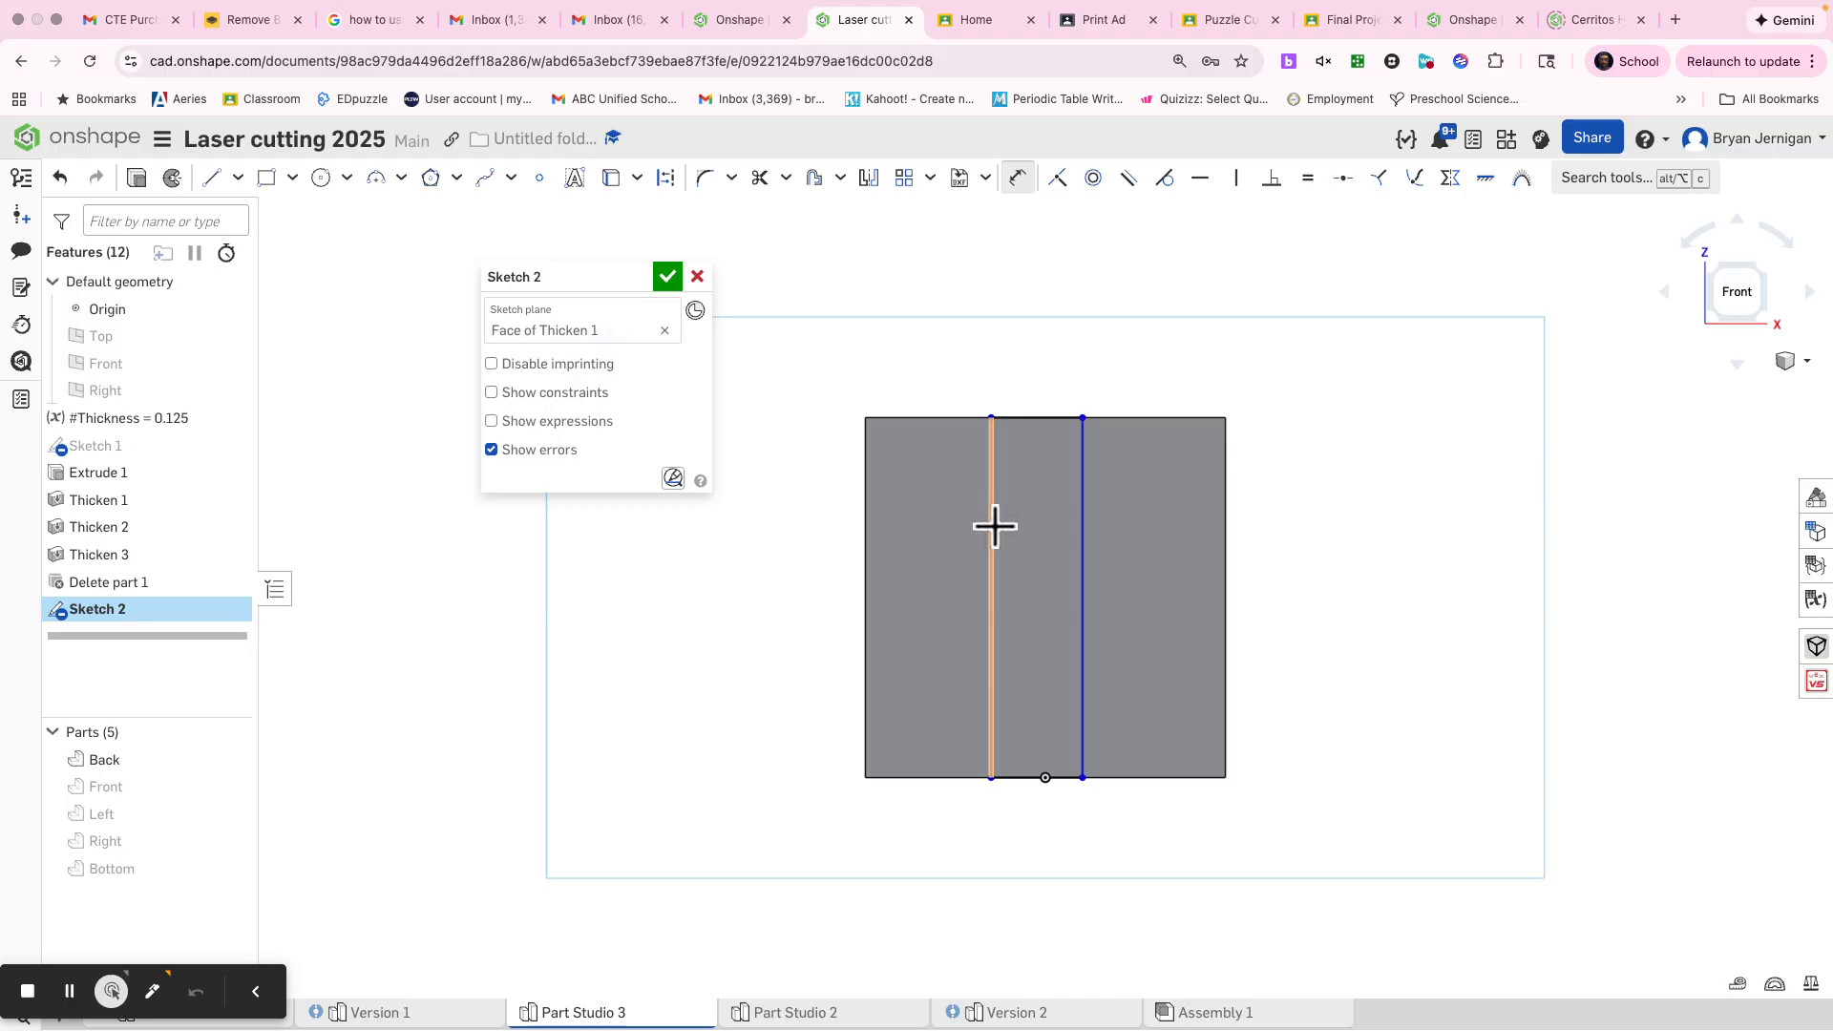
{"action": "left_click", "coordinate": [1081, 525]}
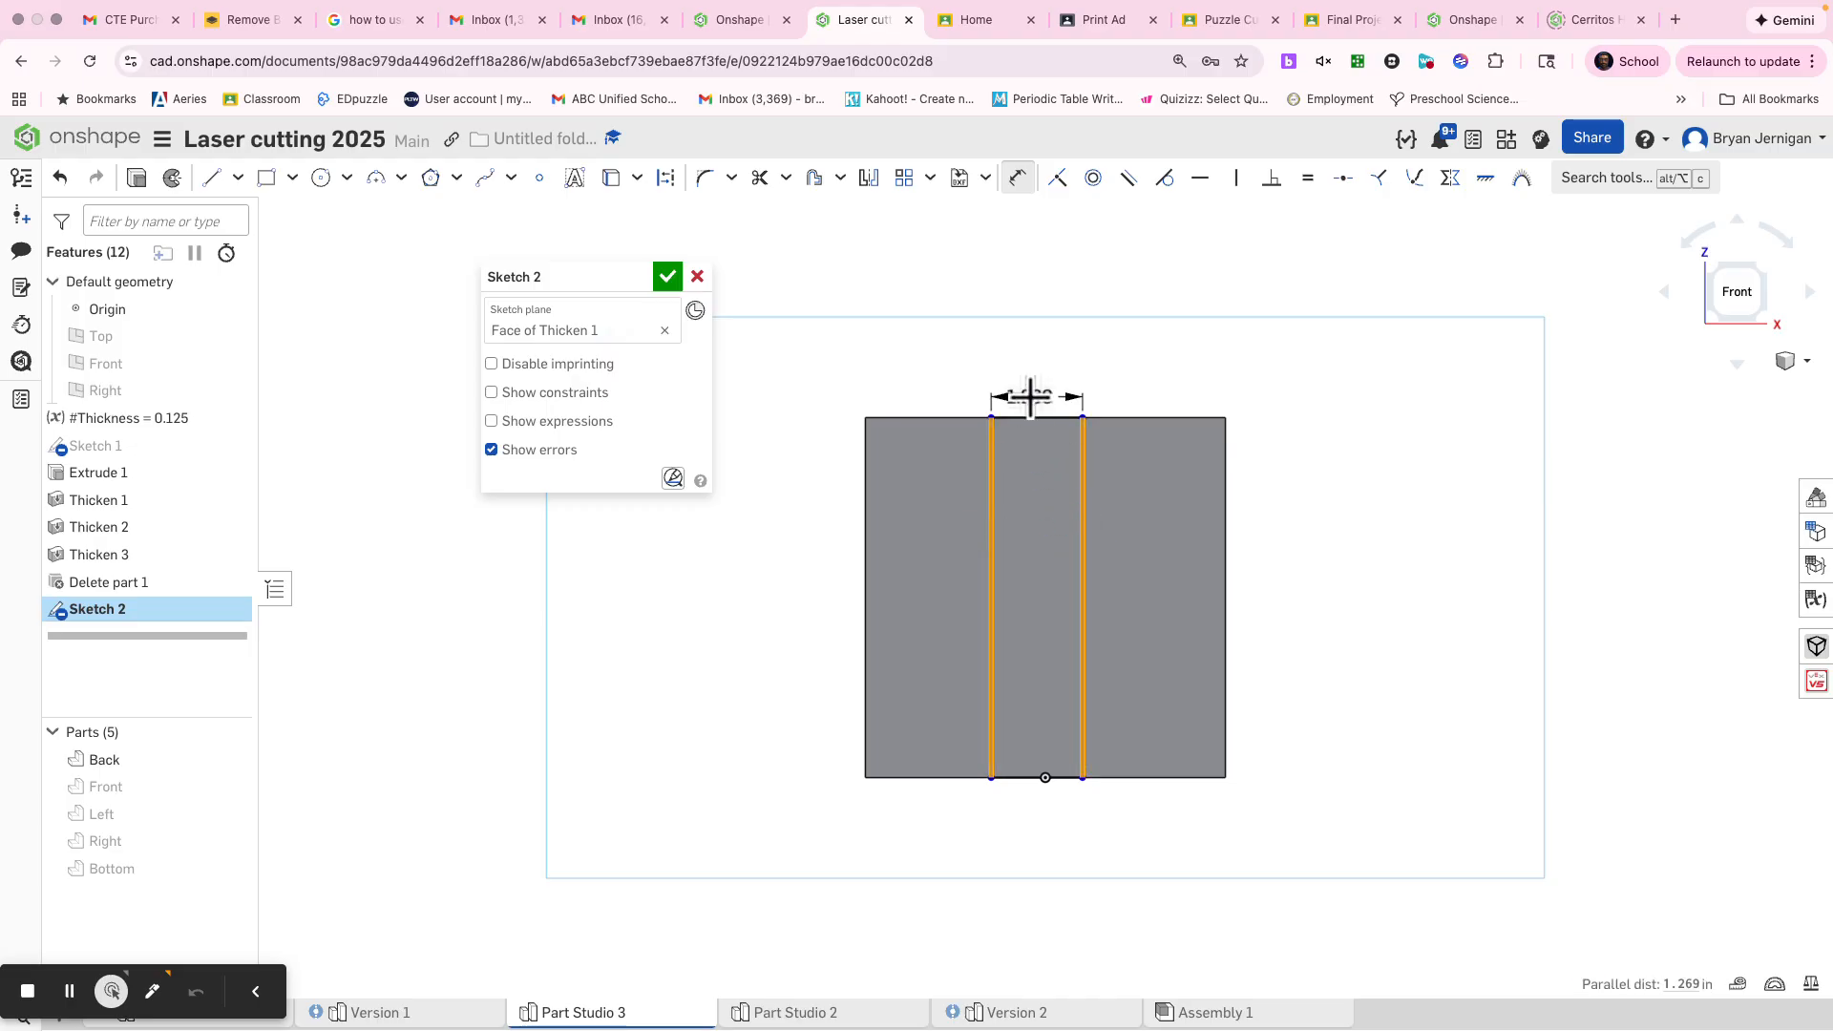
{"action": "left_click", "coordinate": [1043, 356]}
{"action": "type", "text": "th"}
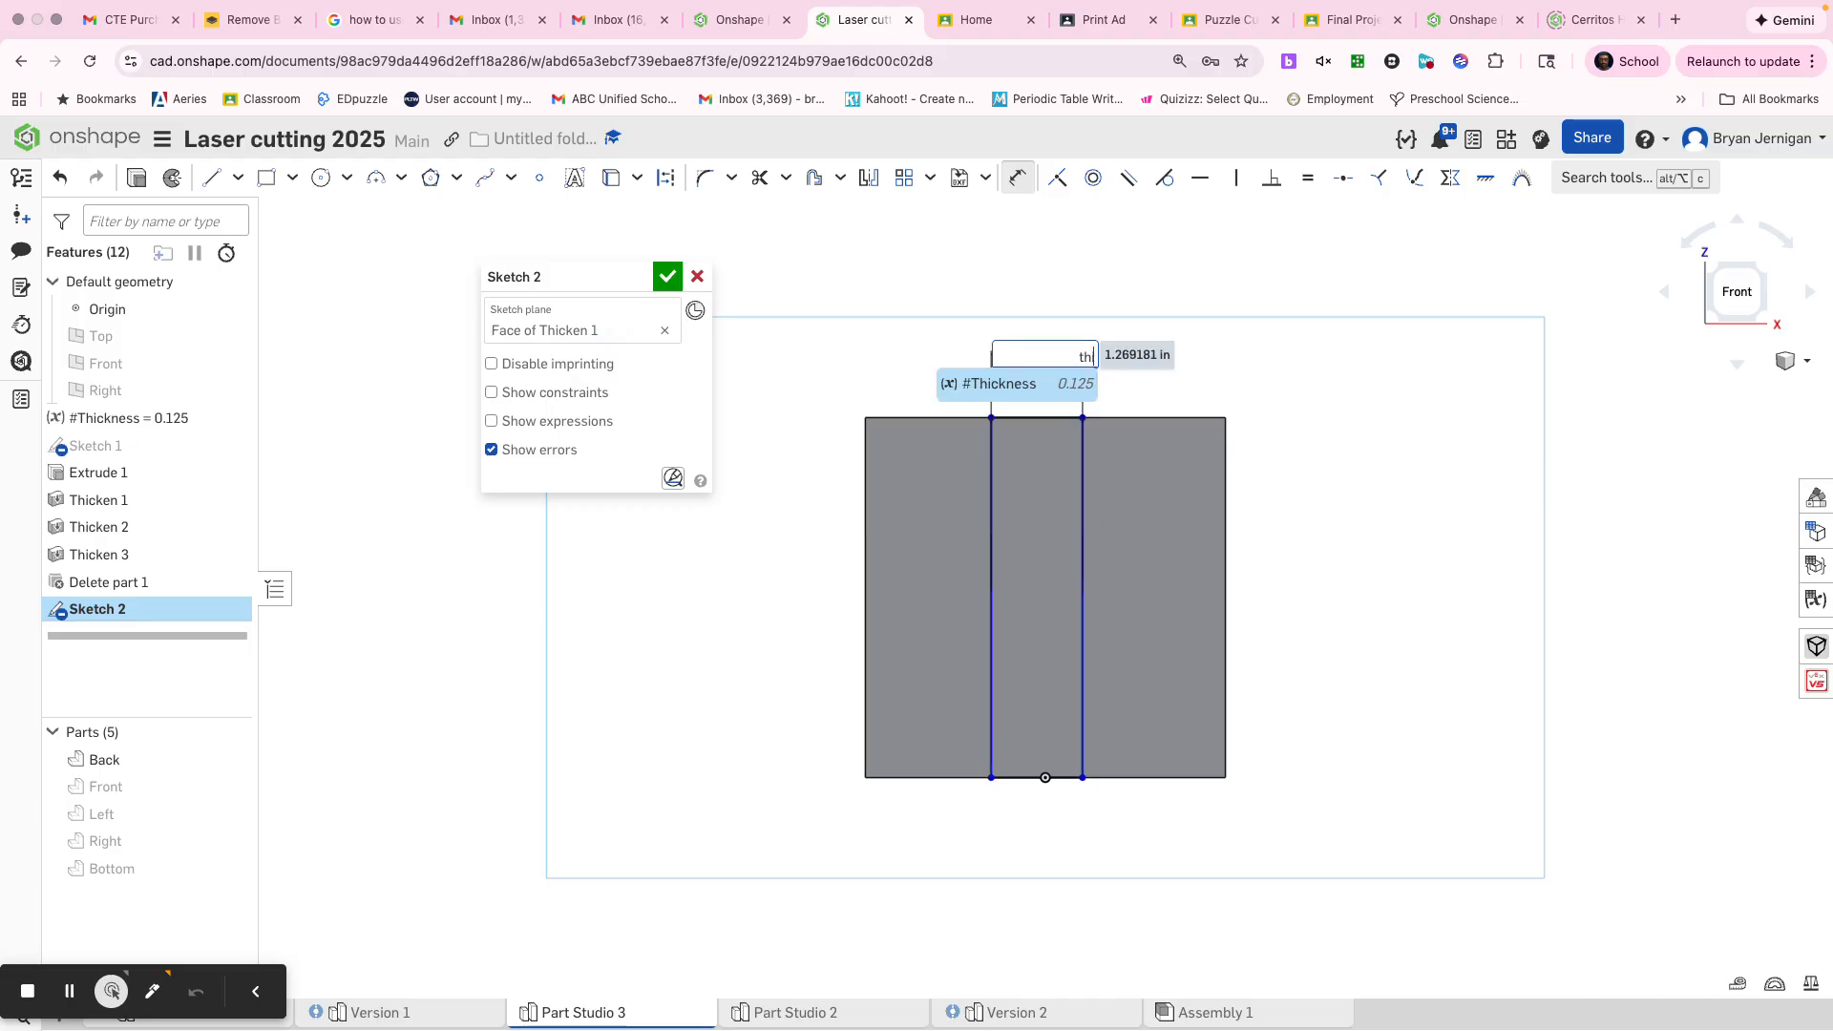
{"action": "type", "text": "ic"}
{"action": "left_click", "coordinate": [1041, 386]}
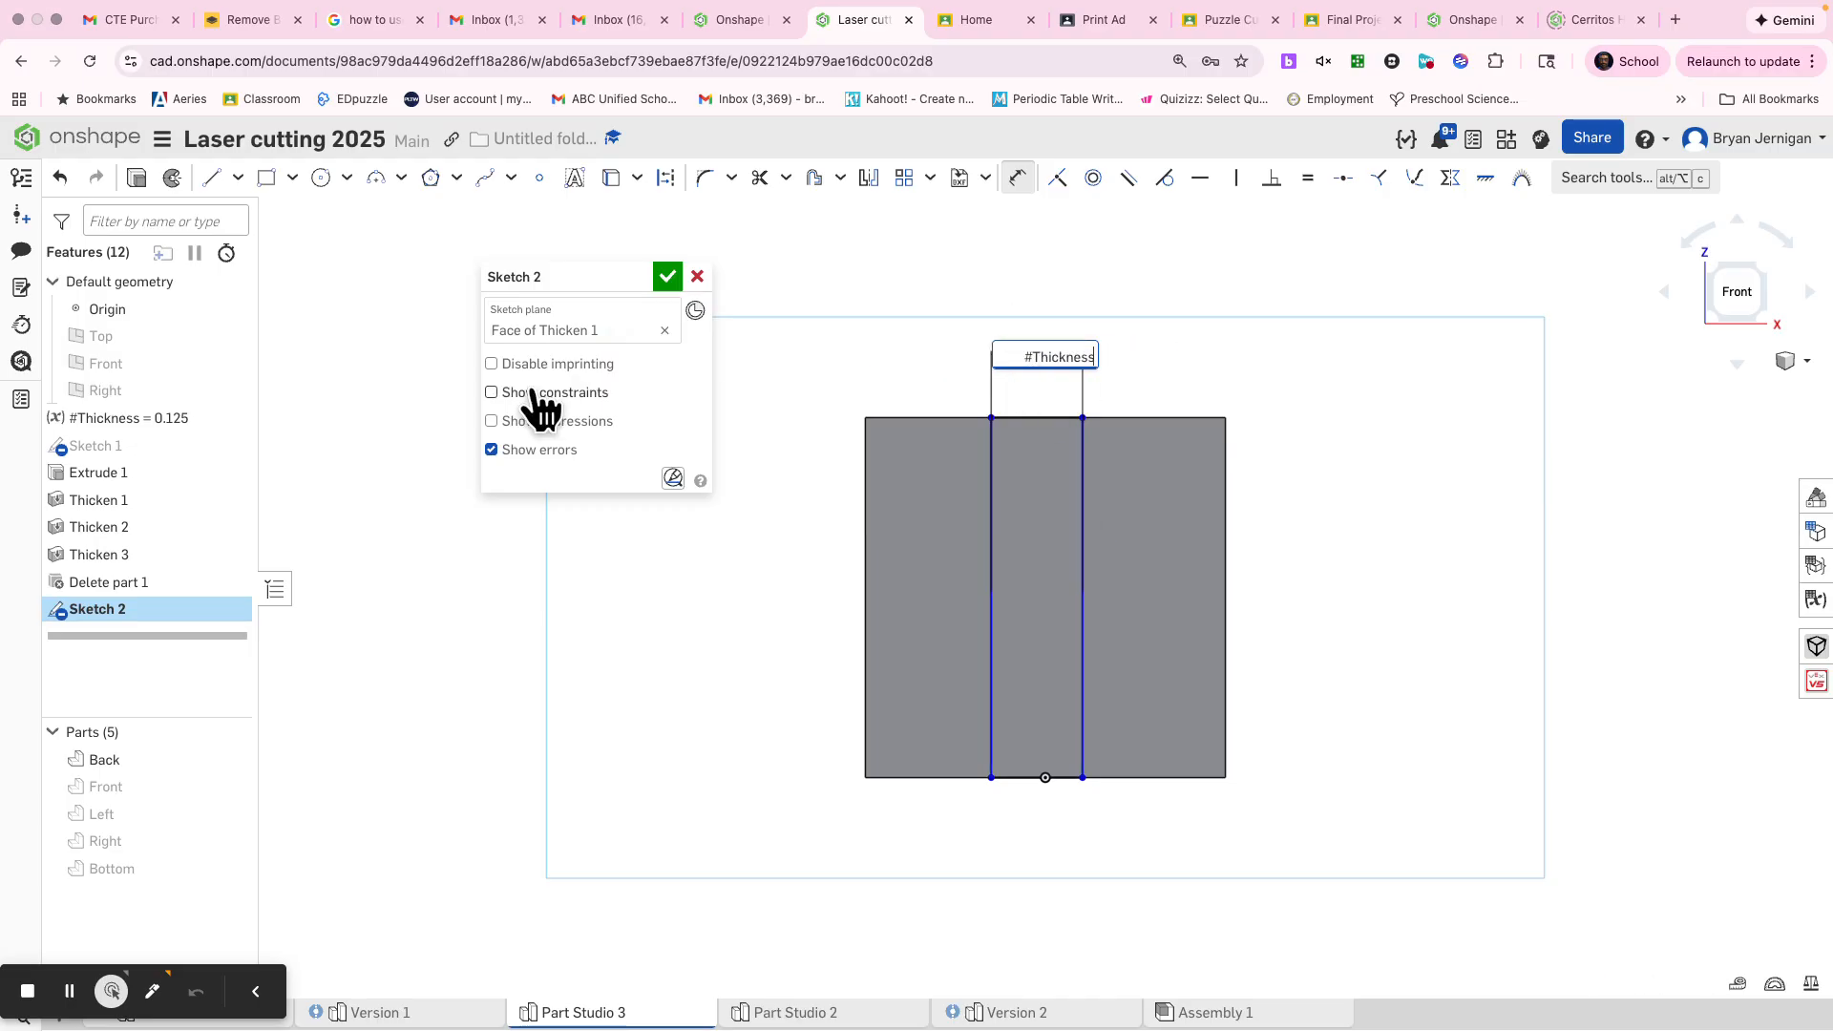
{"action": "key", "text": "Return"}
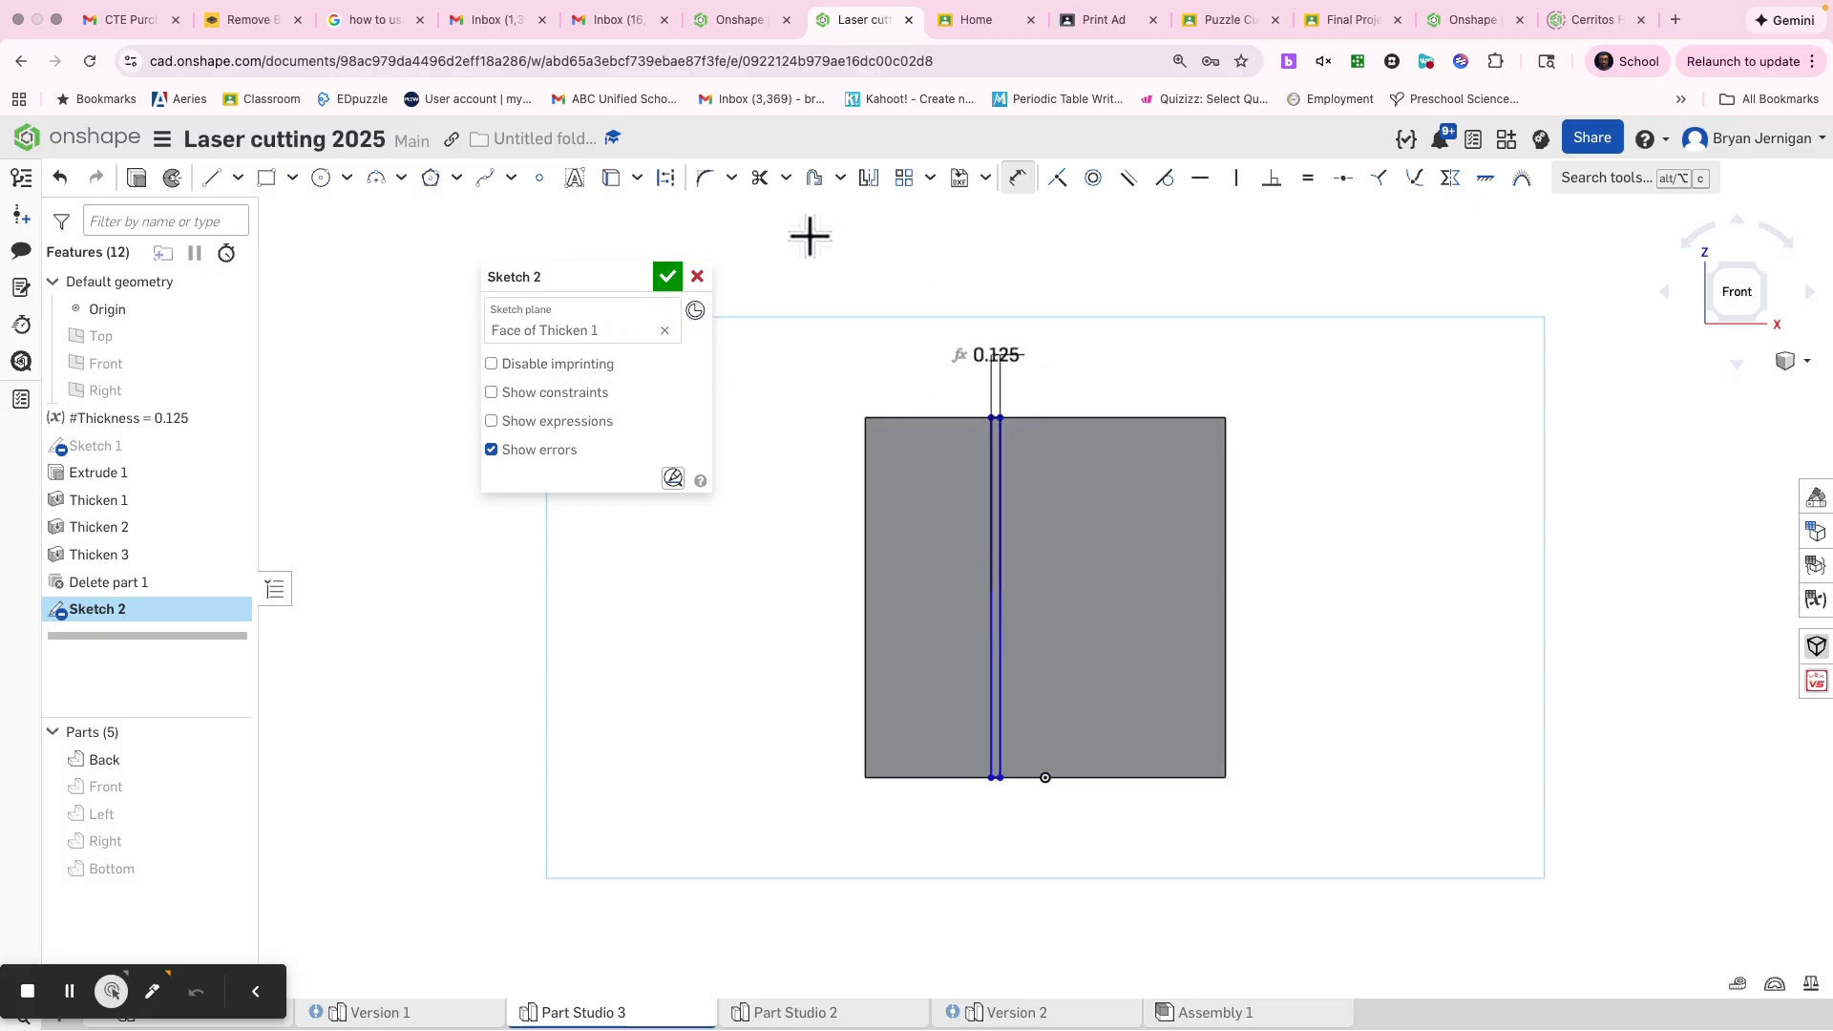
{"action": "left_click", "coordinate": [666, 277]}
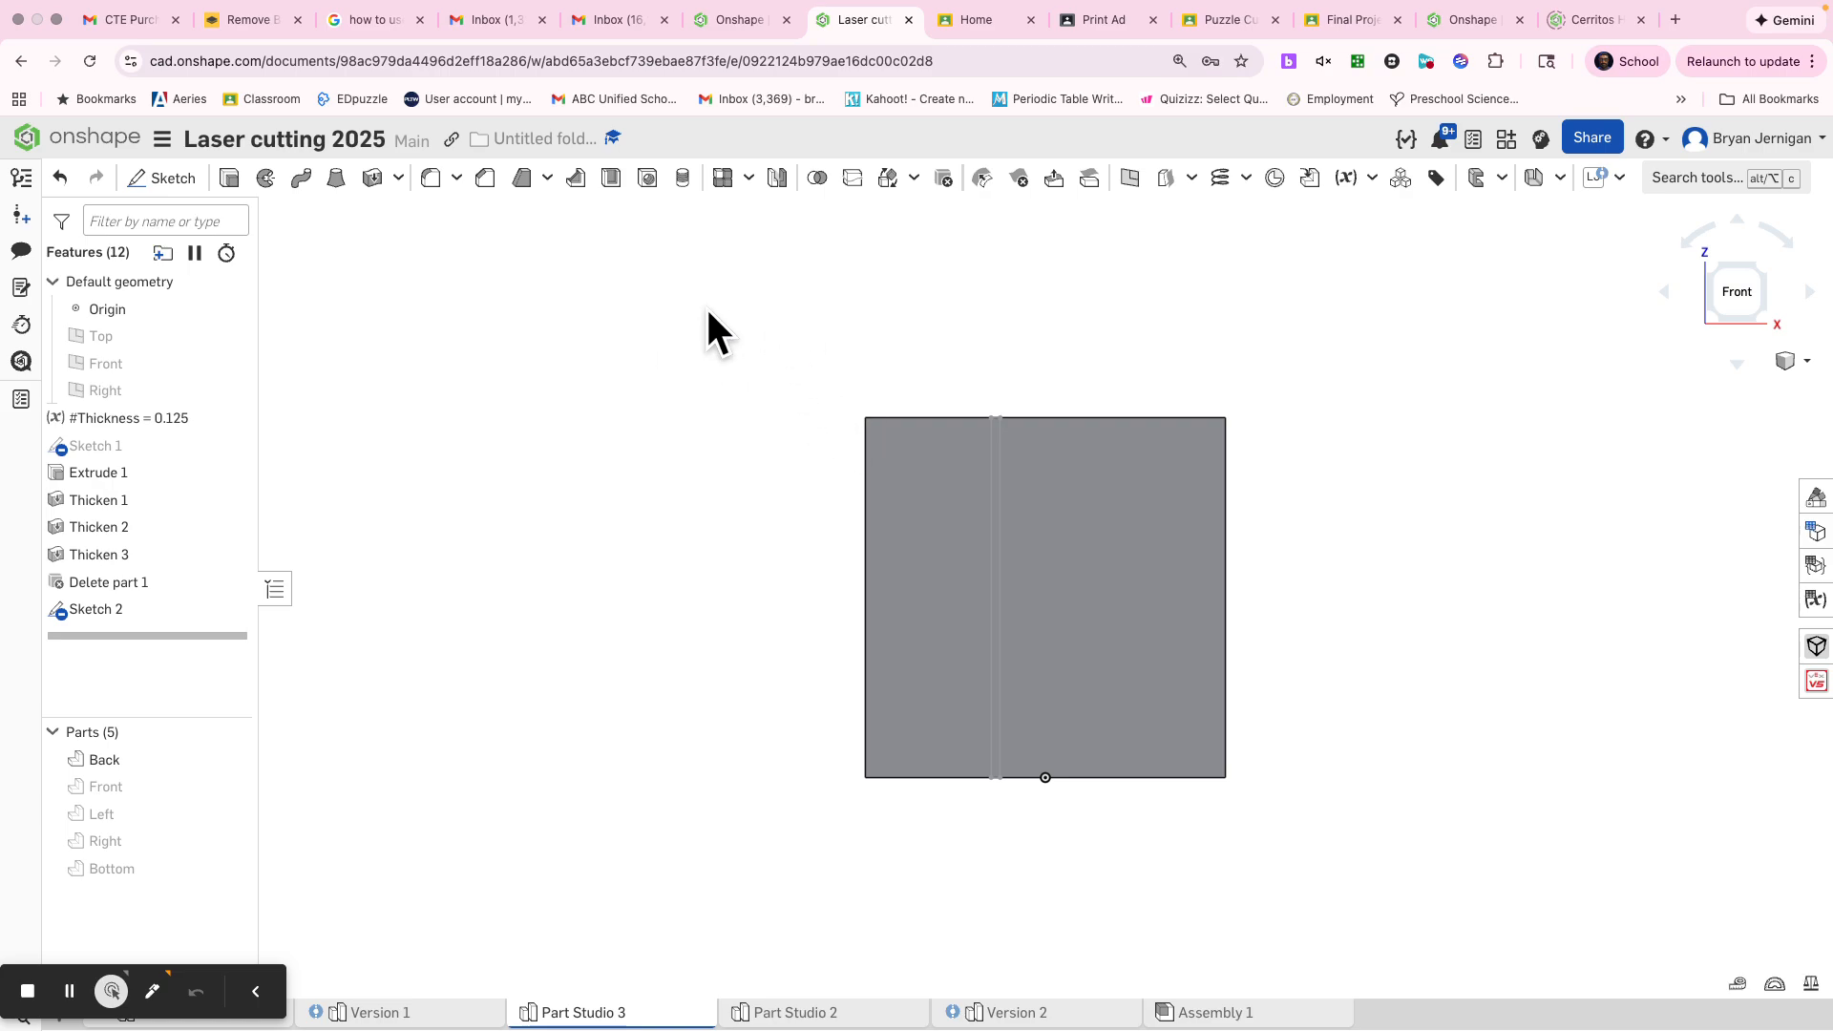
Start an extrude of the narrow strip in Sketch 2 and name the feature Partition
{"action": "key", "text": "s"}
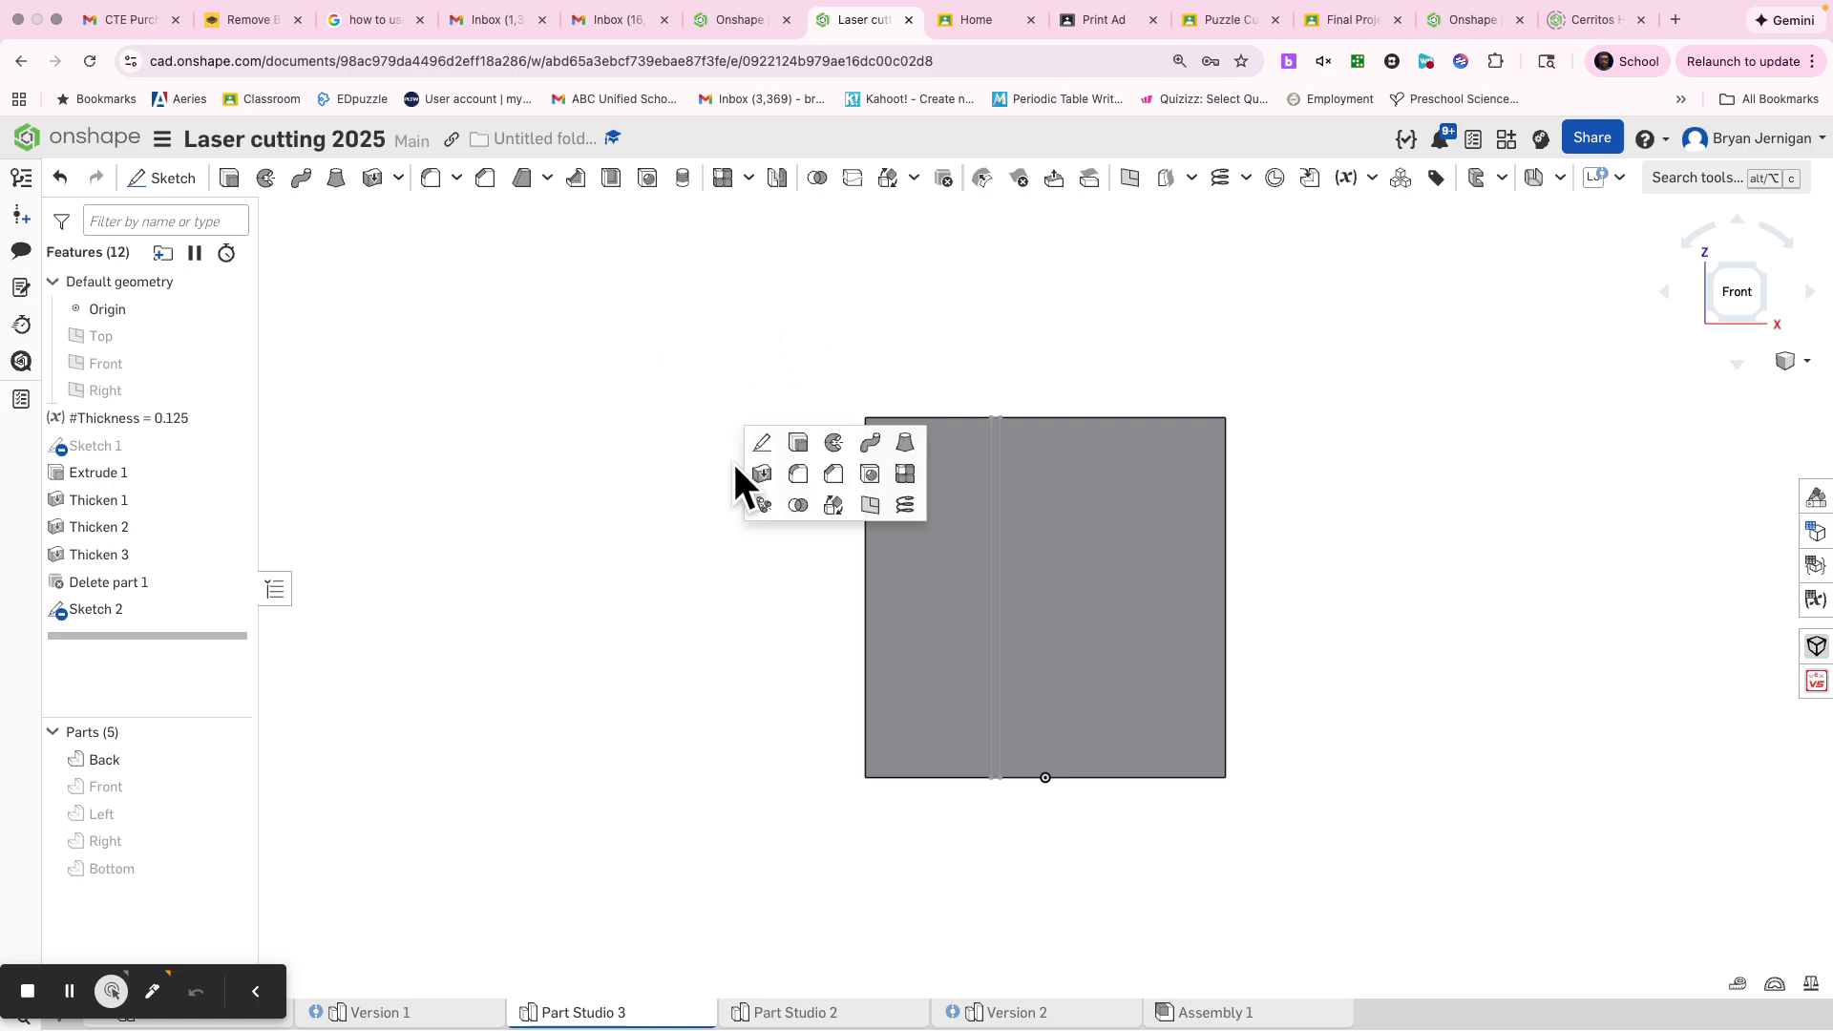
{"action": "left_click", "coordinate": [798, 442]}
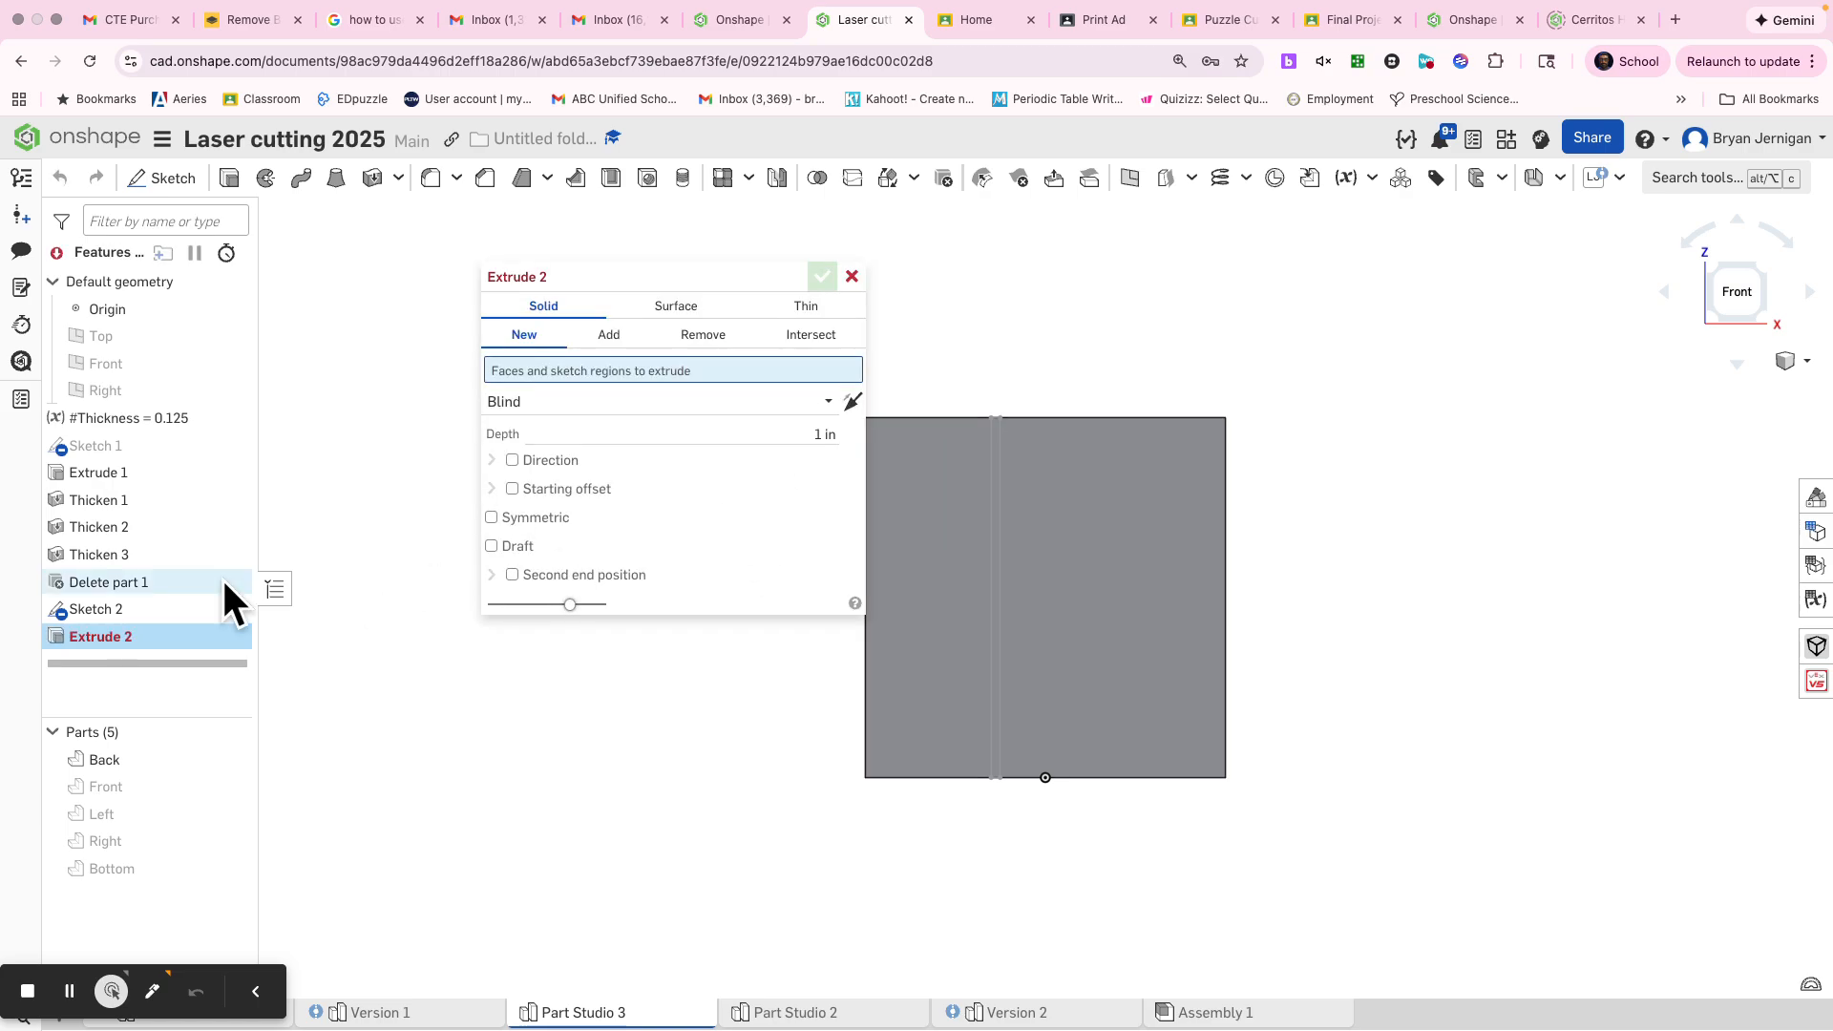
{"action": "left_click", "coordinate": [122, 614]}
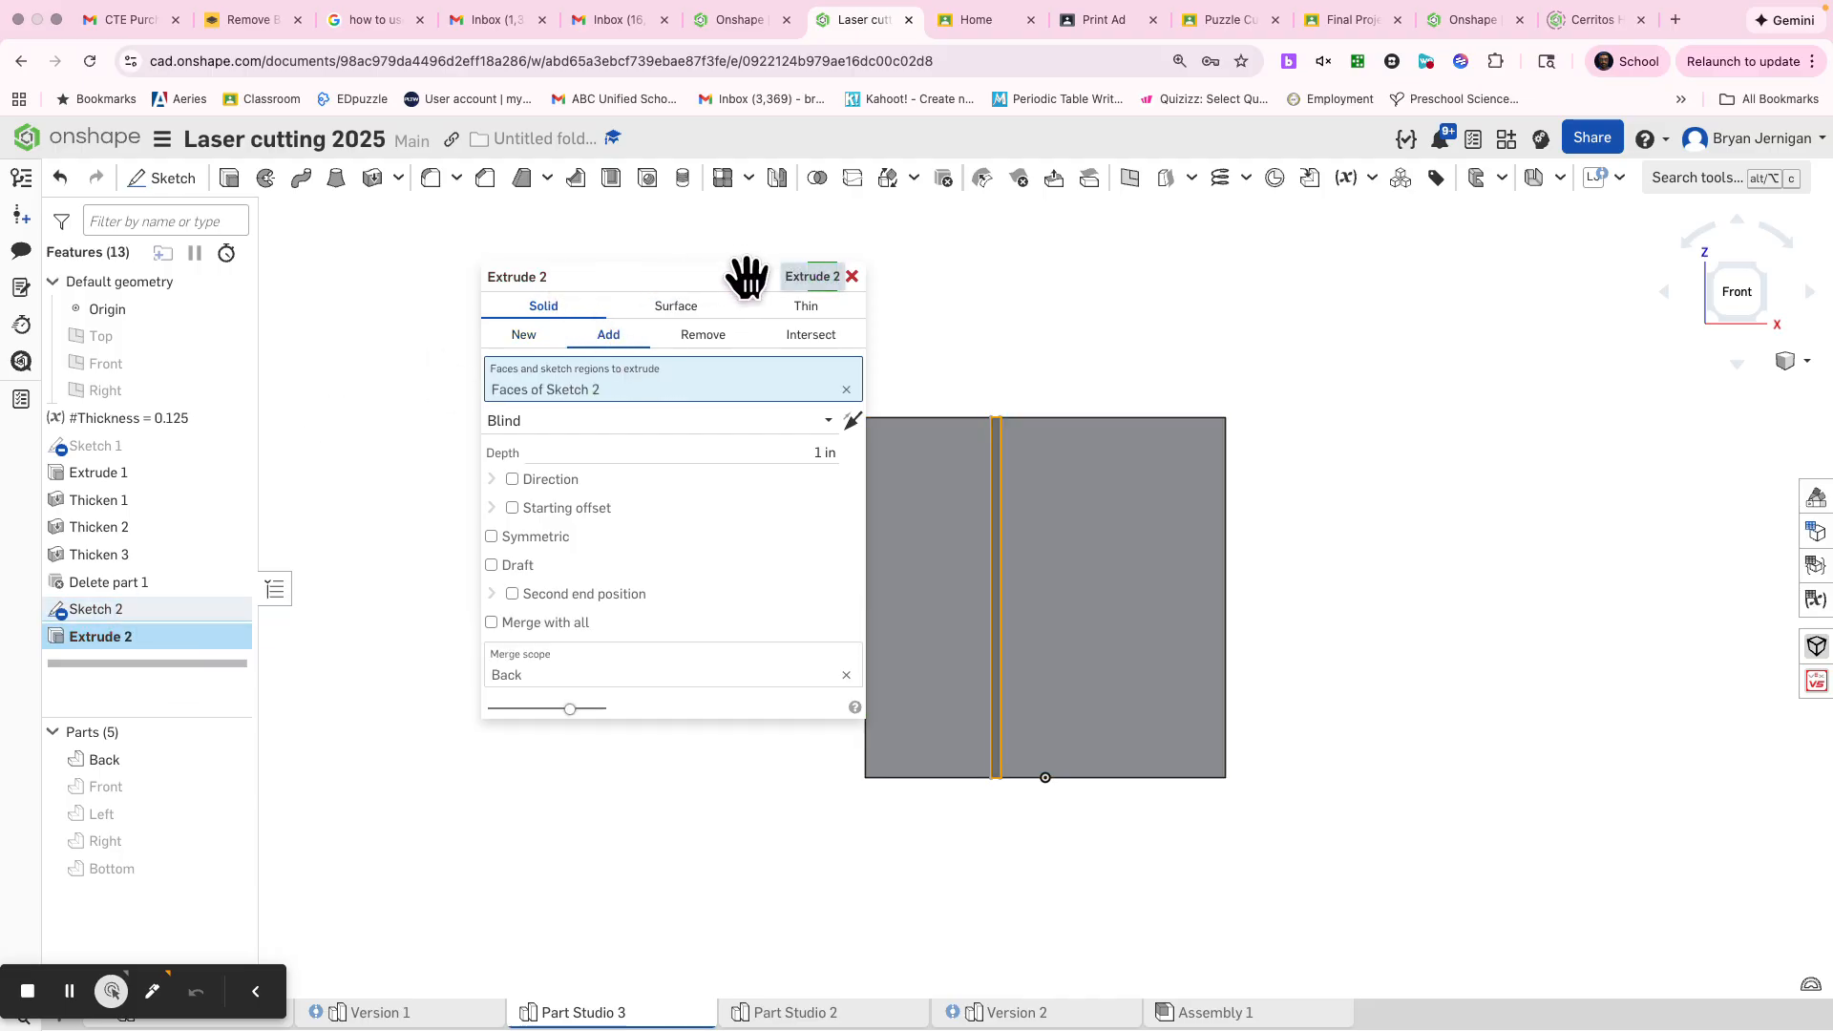
{"action": "left_click", "coordinate": [785, 277]}
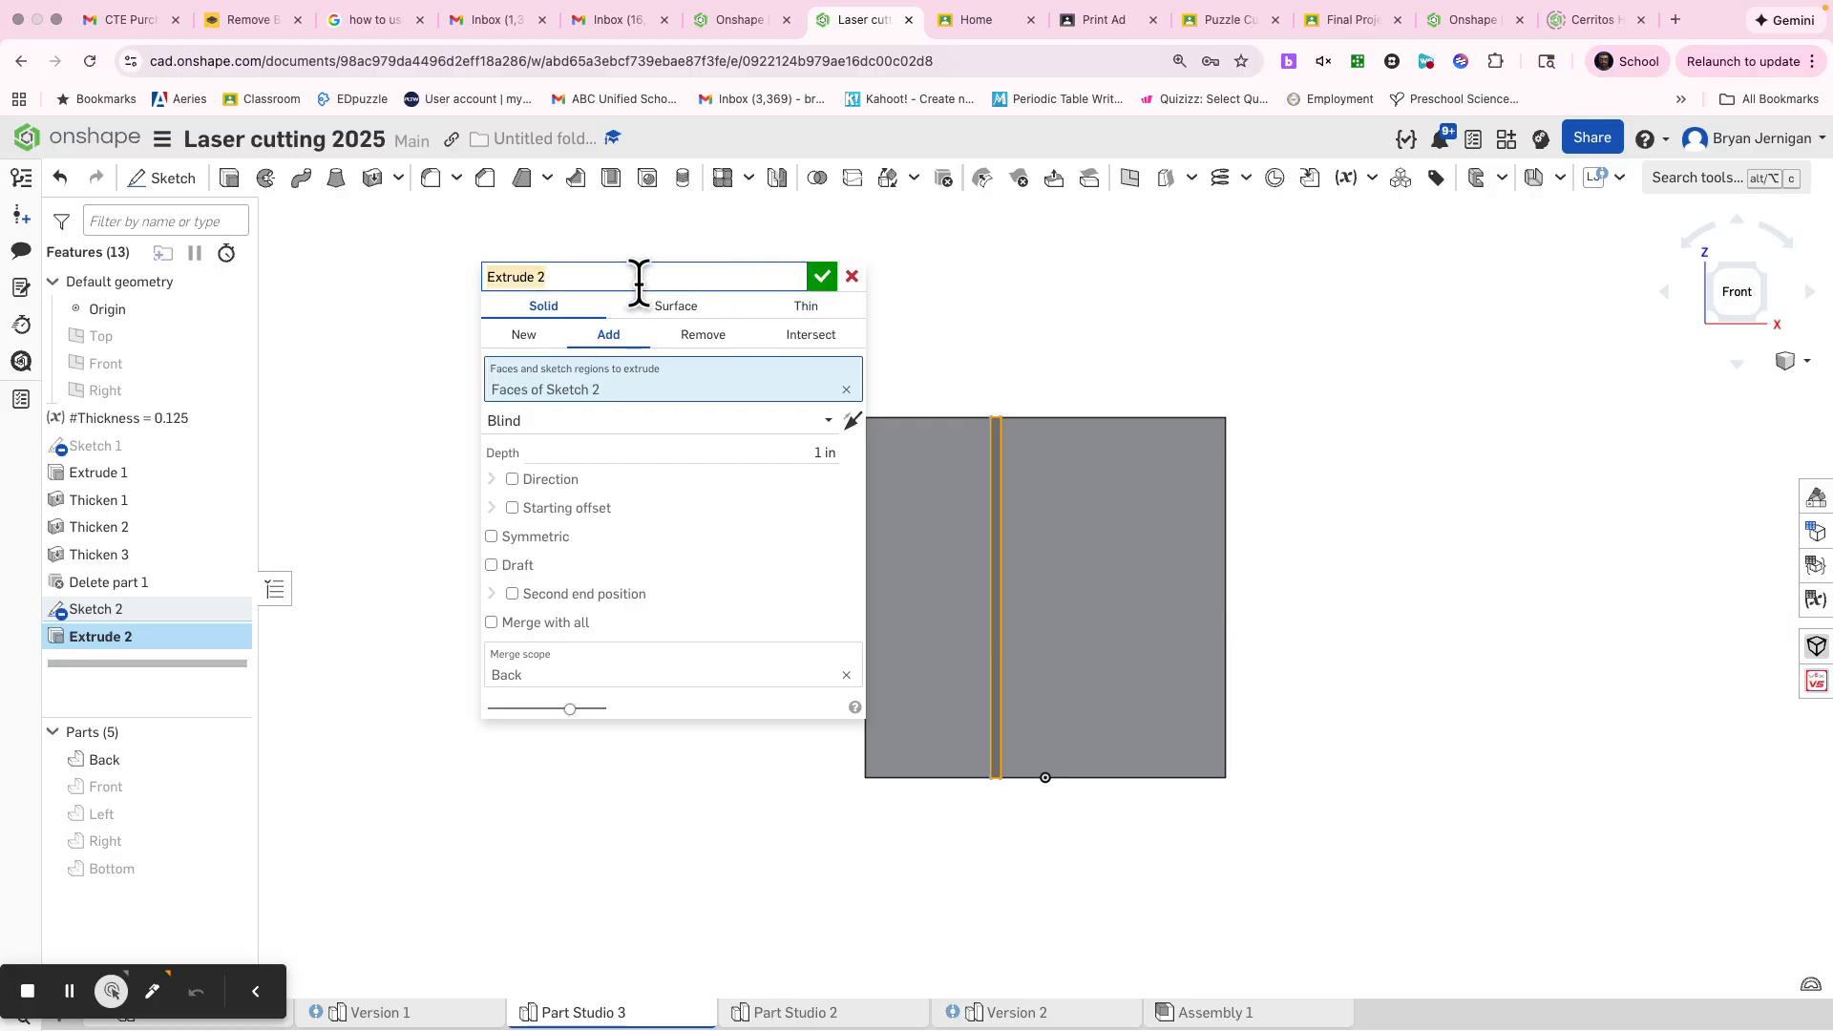
{"action": "type", "text": "Partition"}
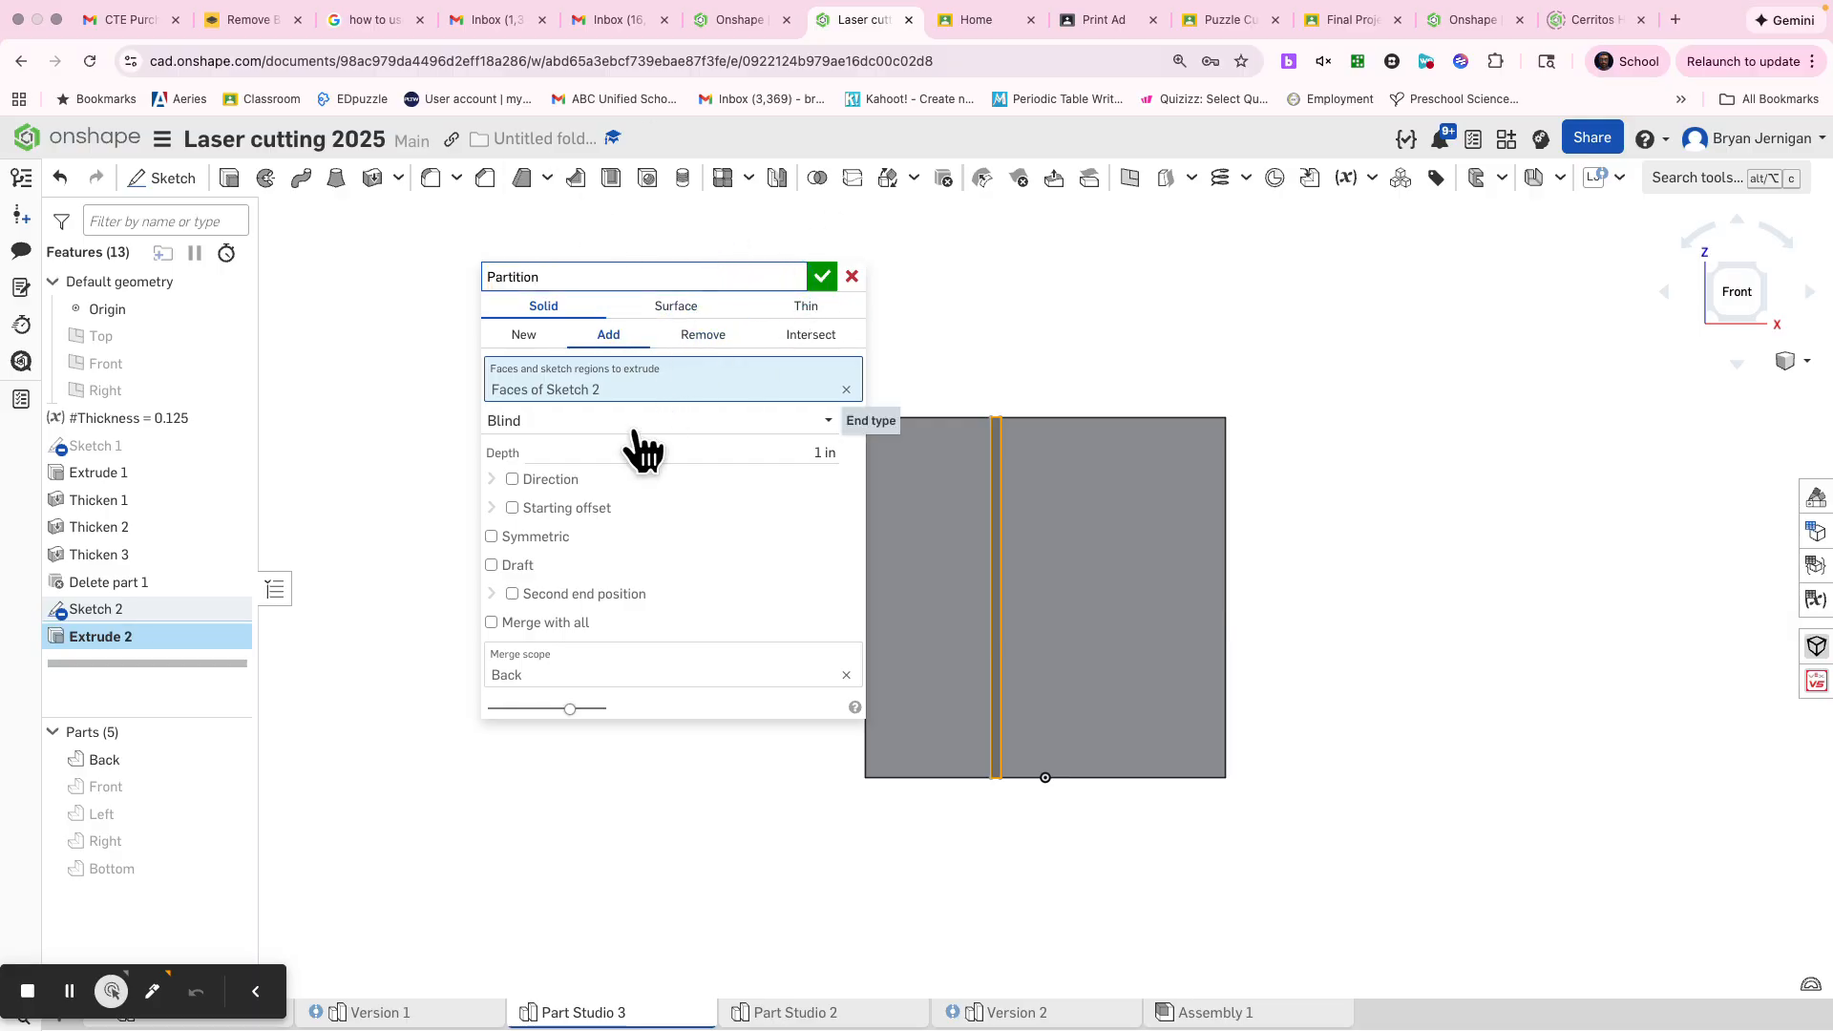
Show the Front panel and set the Partition extrude to a new part ending up to the Front panel's outer face
{"action": "left_click", "coordinate": [231, 786]}
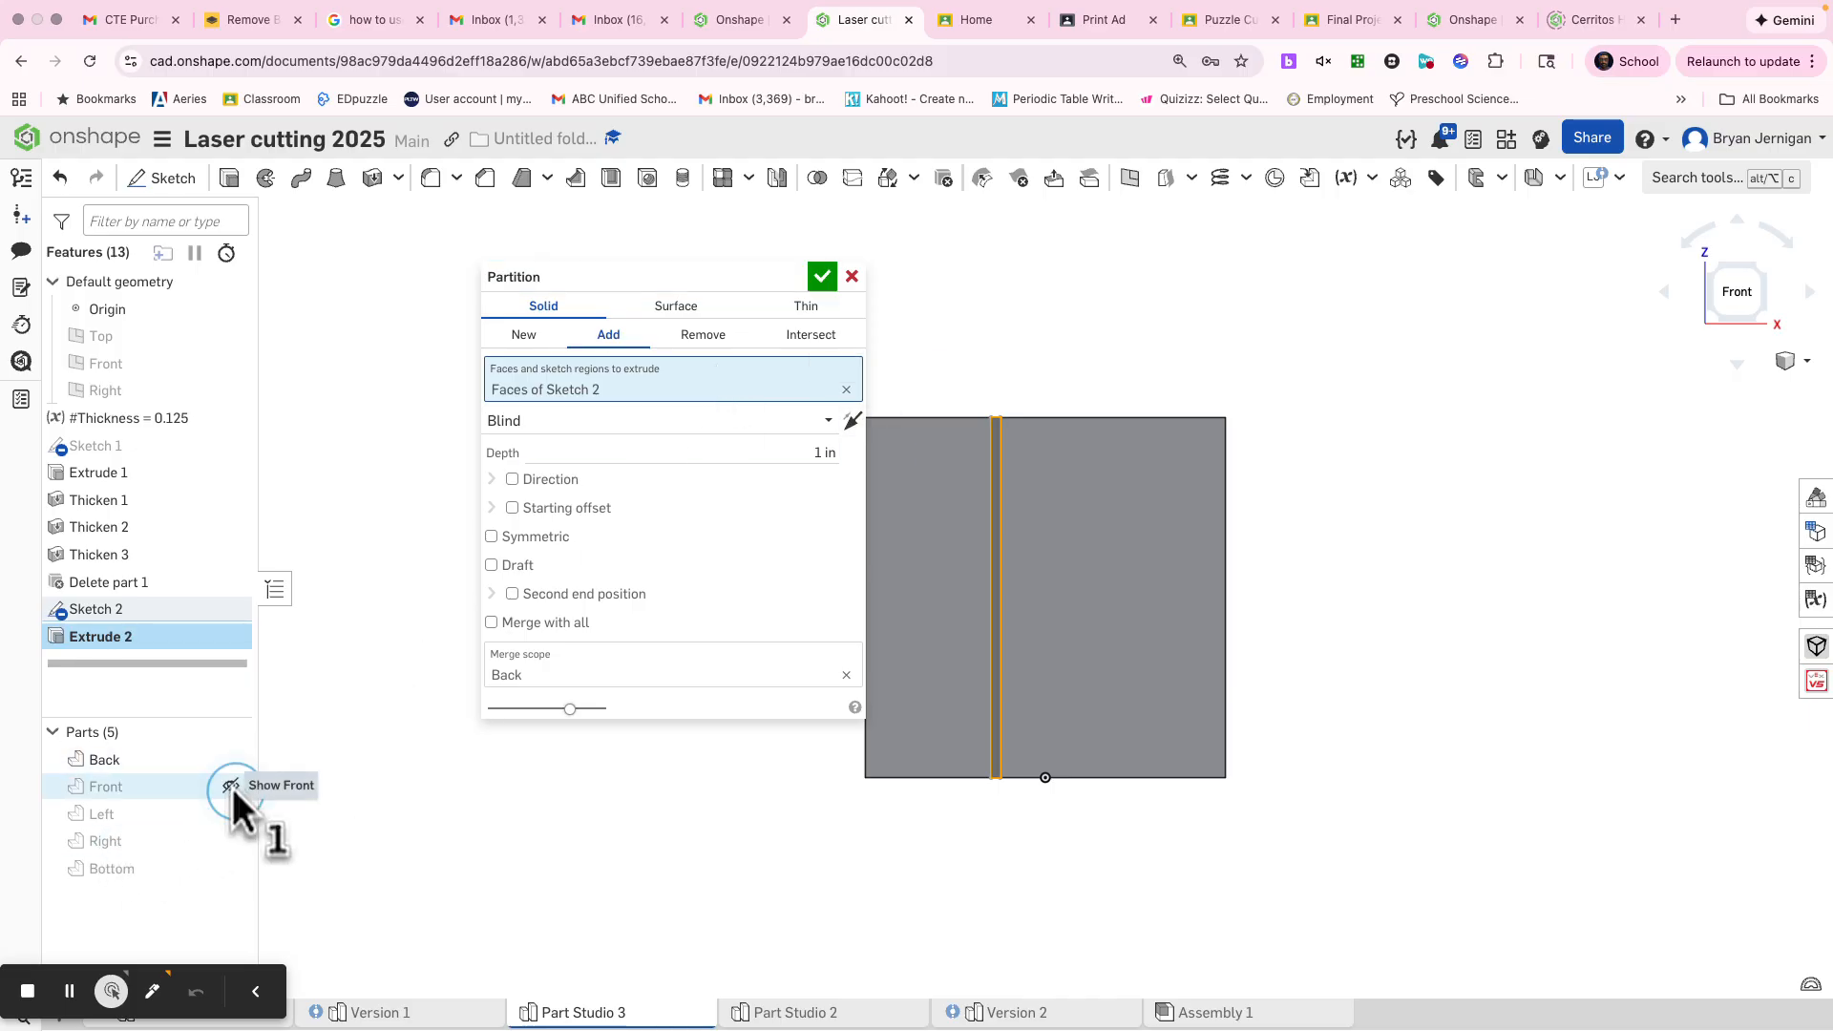
{"action": "right_click_drag", "start_coordinate": [609, 855], "coordinate": [593, 946]}
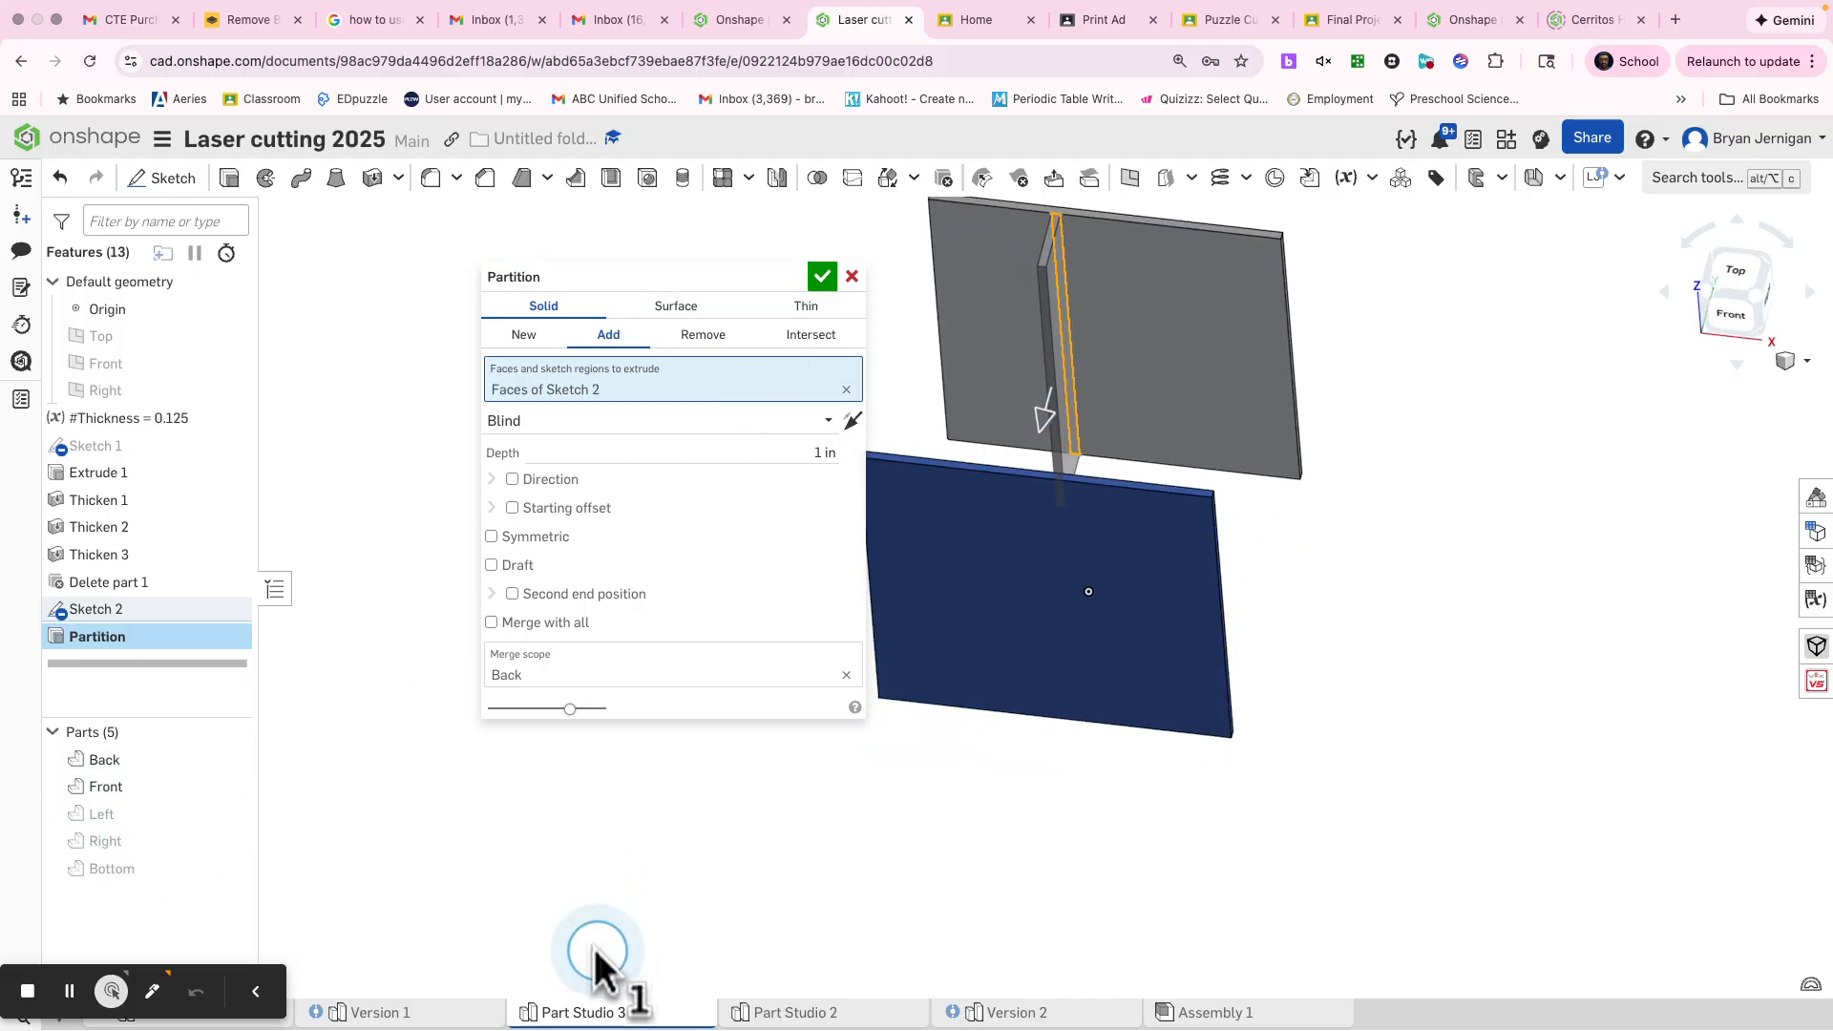
{"action": "left_click", "coordinate": [520, 336]}
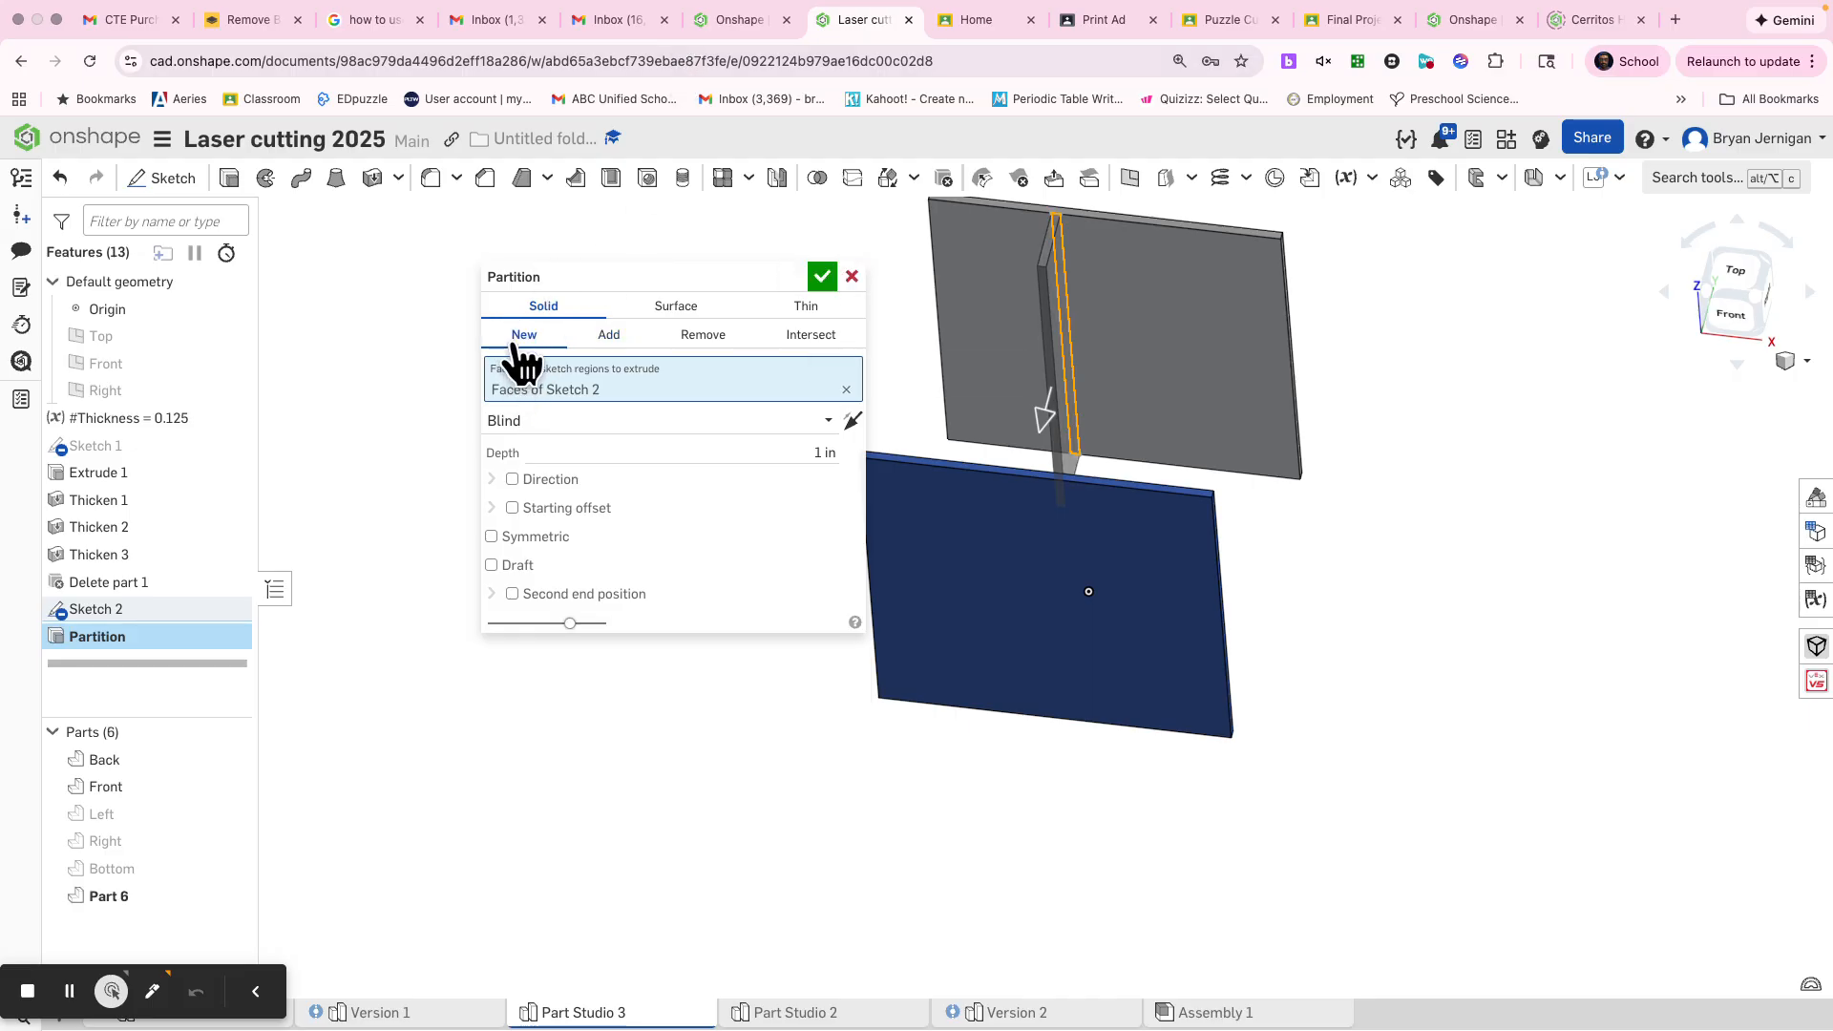
{"action": "left_click", "coordinate": [621, 420]}
{"action": "left_click", "coordinate": [585, 508]}
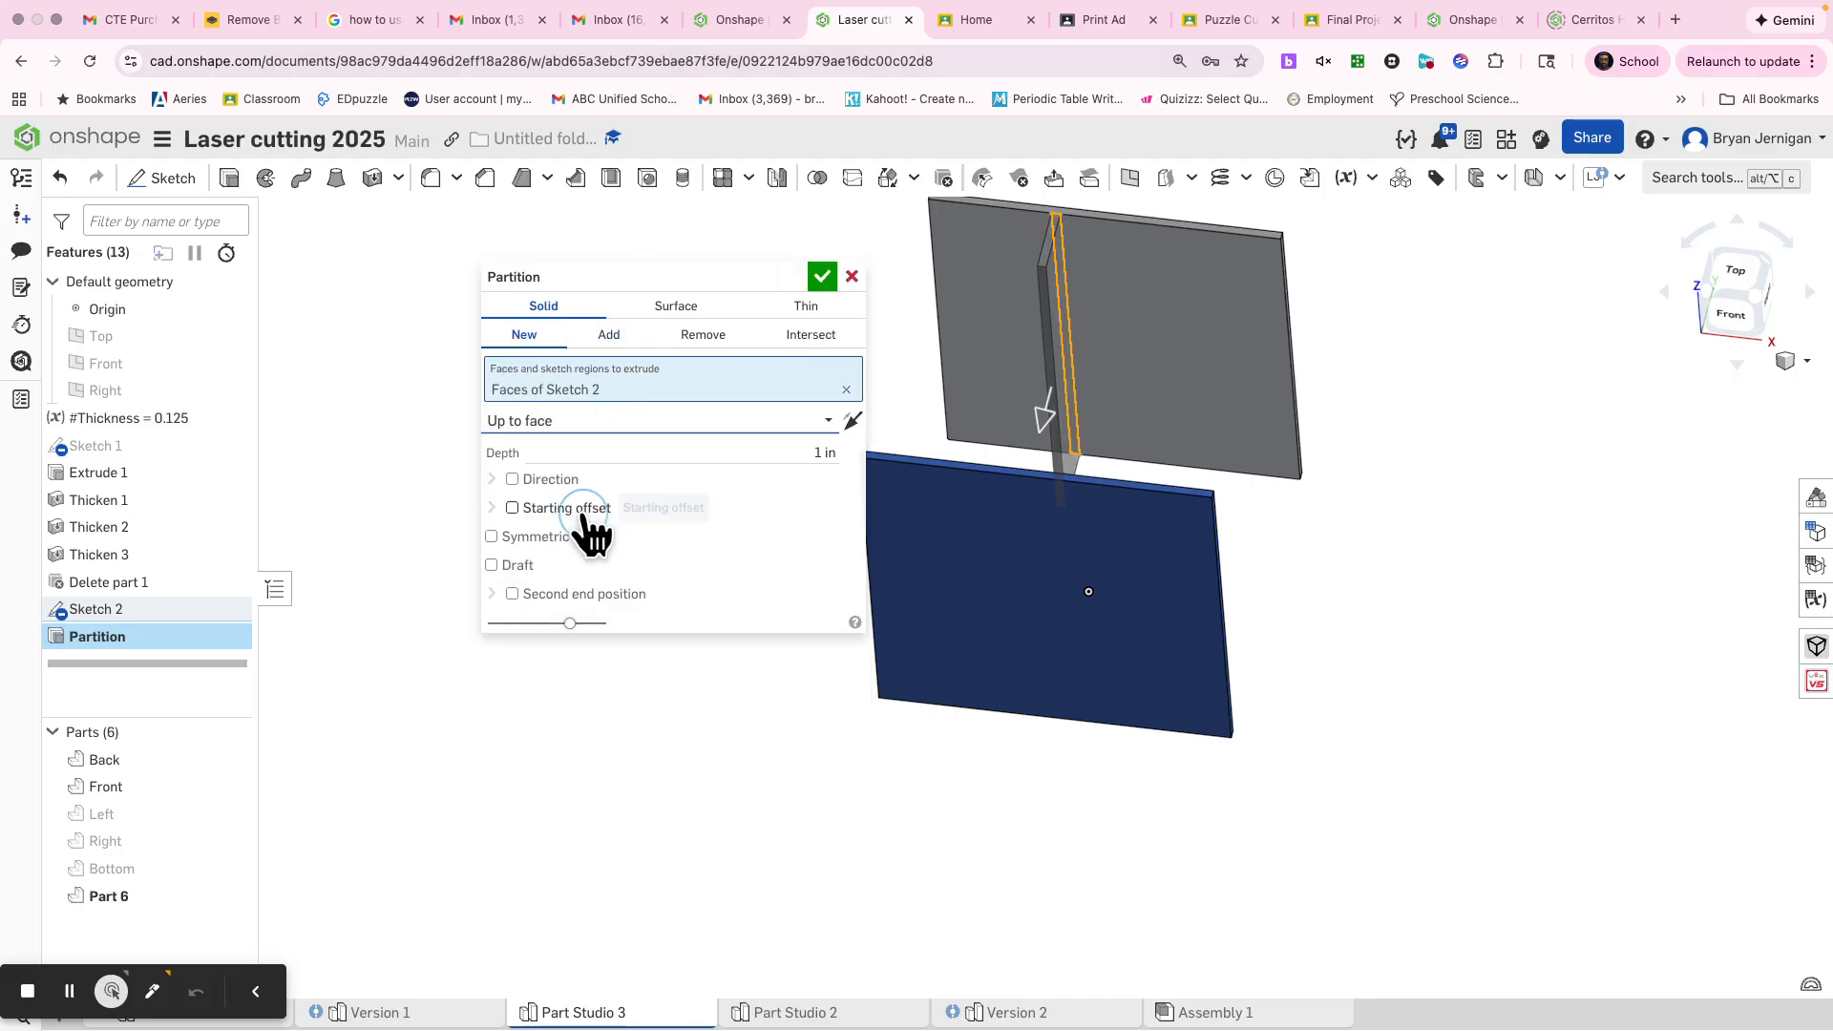
{"action": "left_click", "coordinate": [932, 579]}
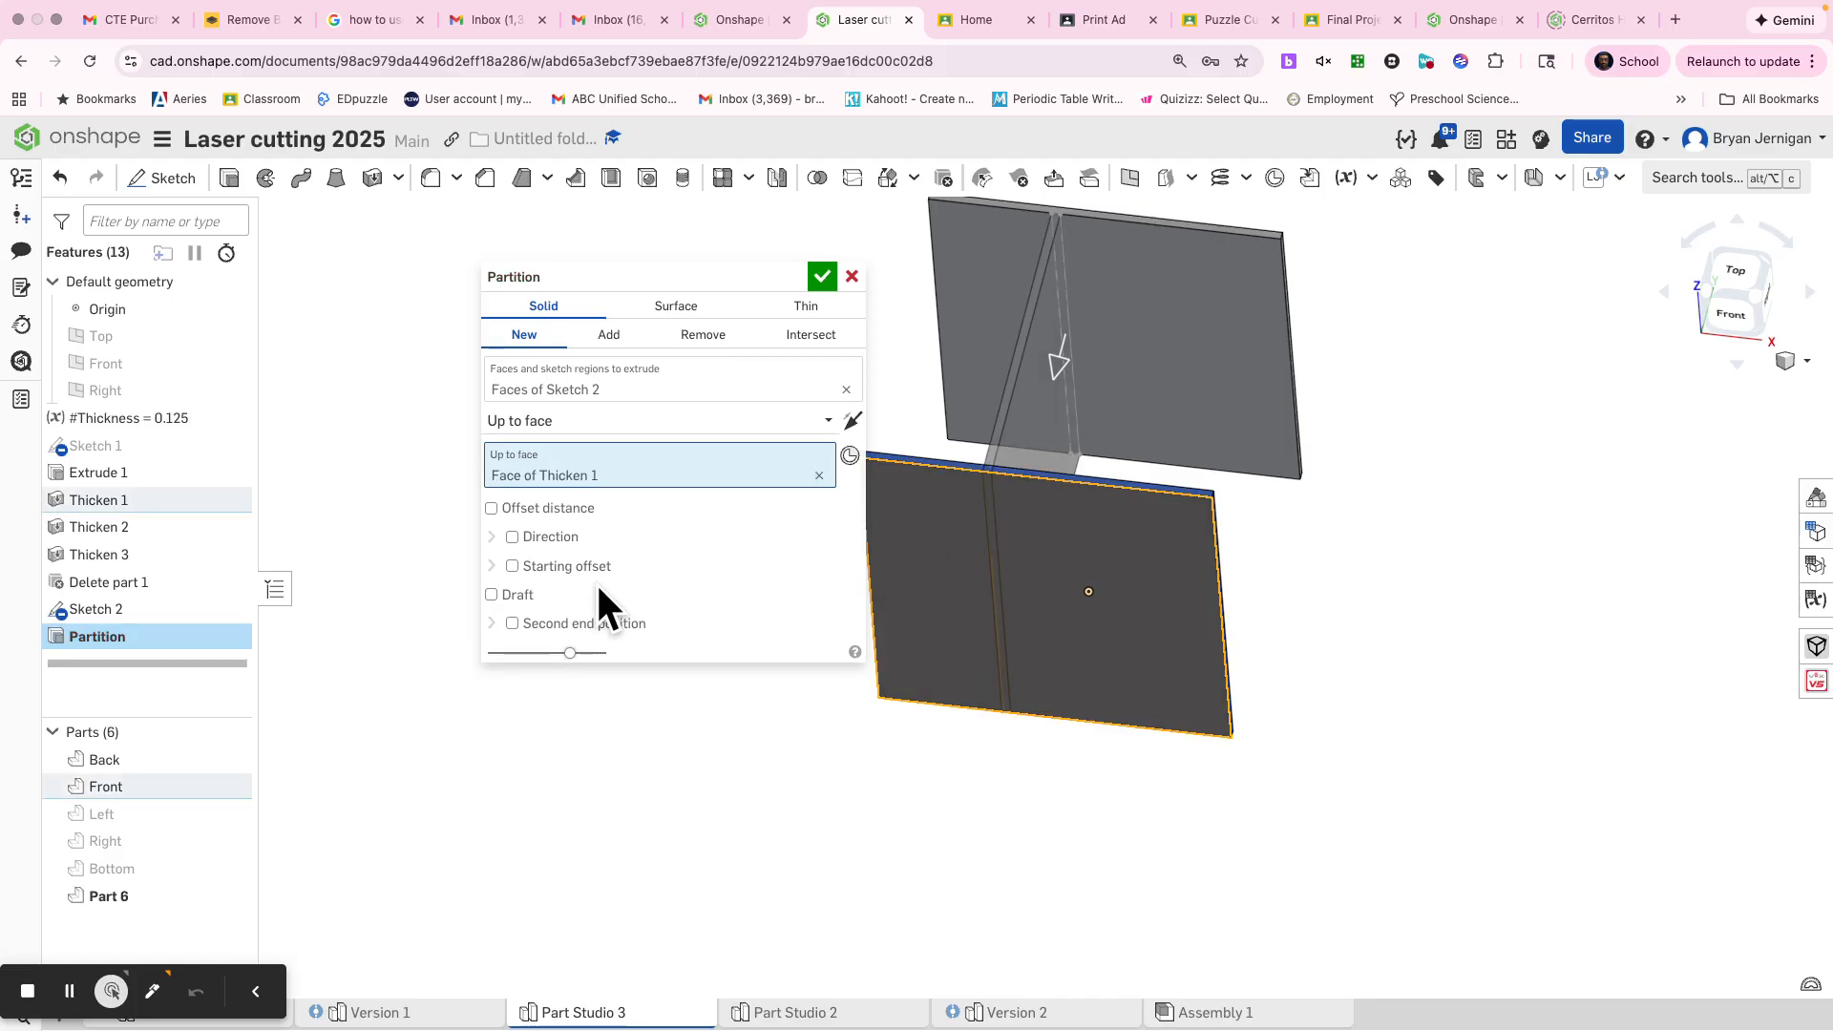
Add a second end position up to the Back panel's outer face and accept the Partition extrude
{"action": "left_click", "coordinate": [609, 624]}
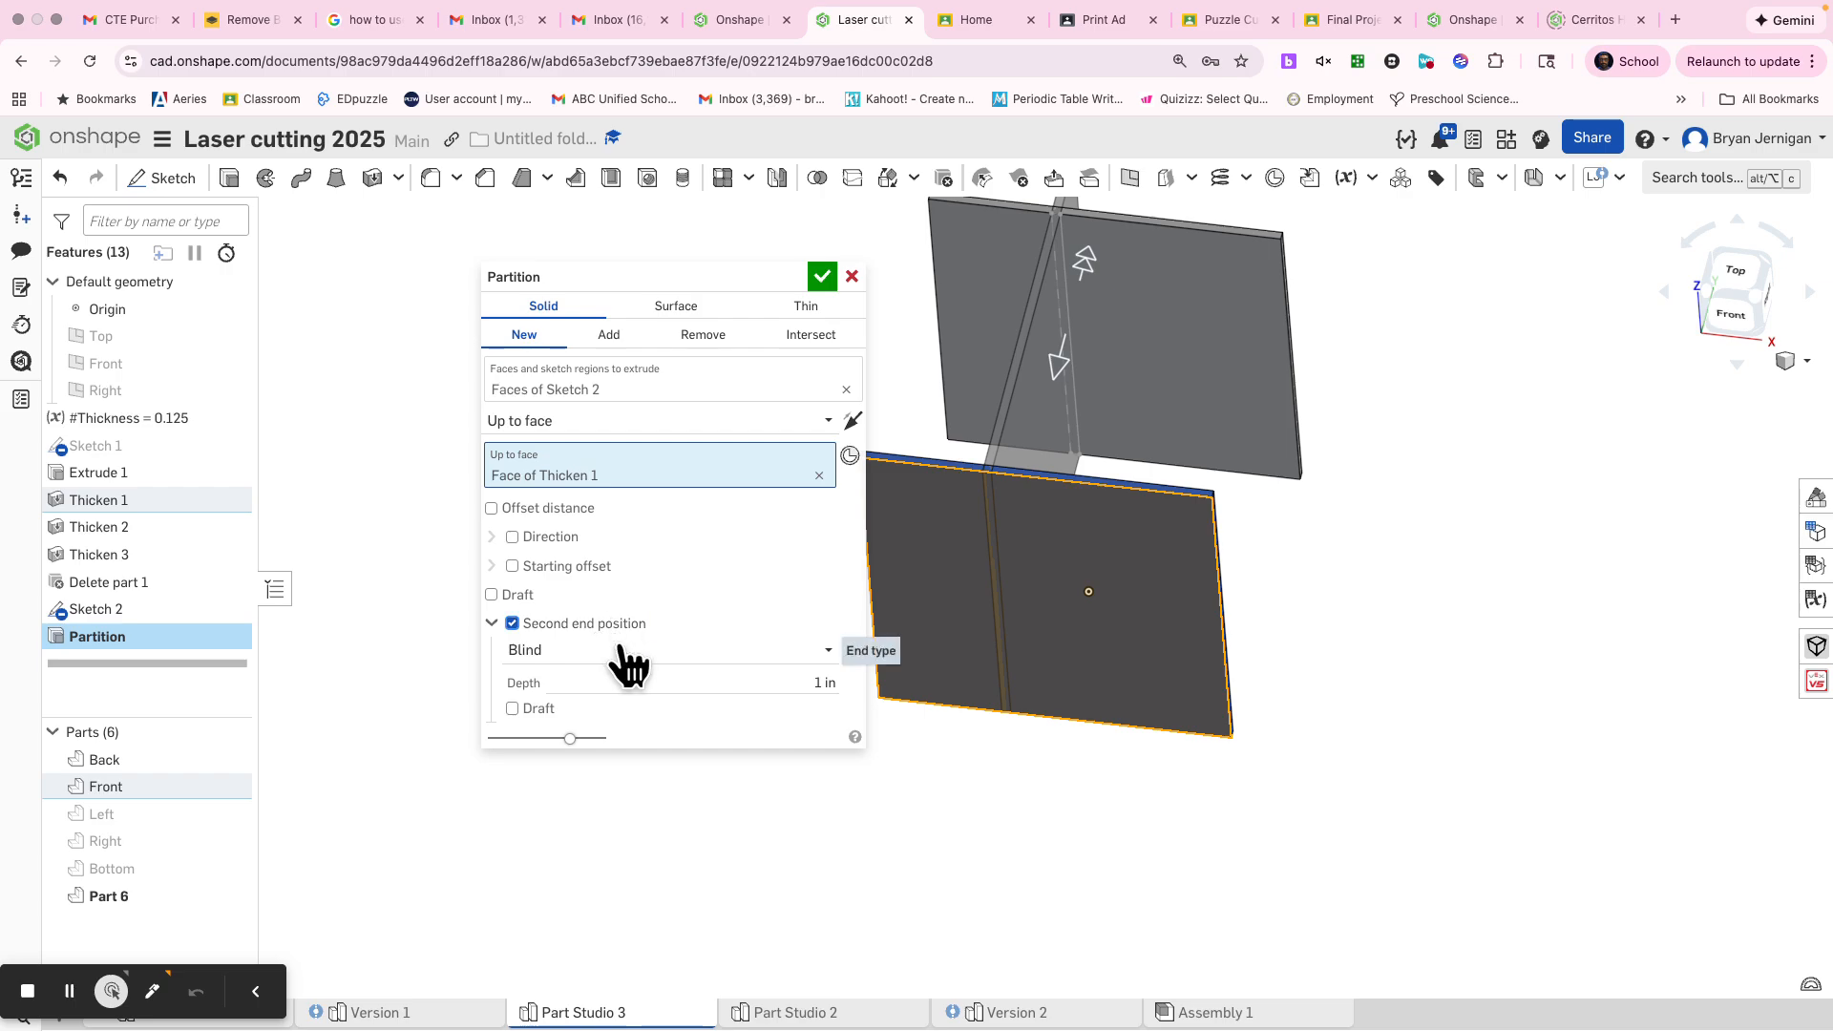
{"action": "left_click", "coordinate": [625, 654]}
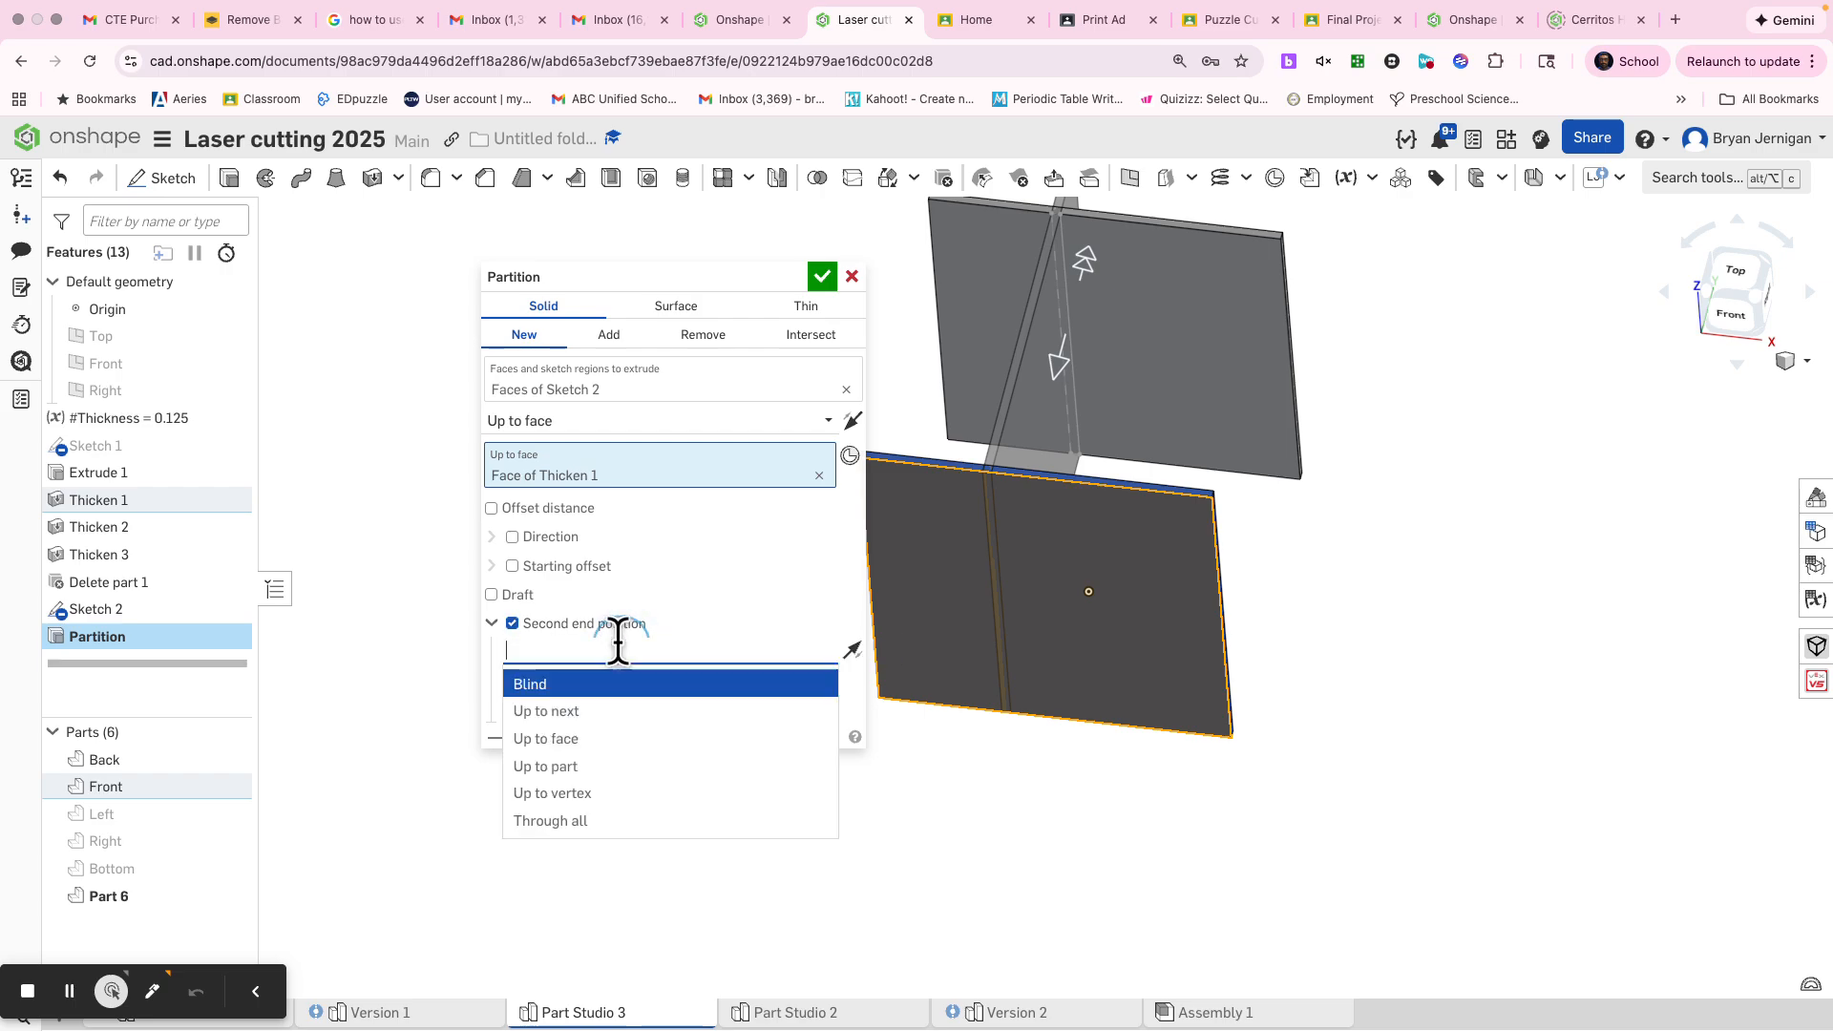
{"action": "left_click", "coordinate": [578, 739]}
{"action": "right_click_drag", "start_coordinate": [1383, 568], "coordinate": [1390, 425]}
{"action": "left_click", "coordinate": [1218, 463]}
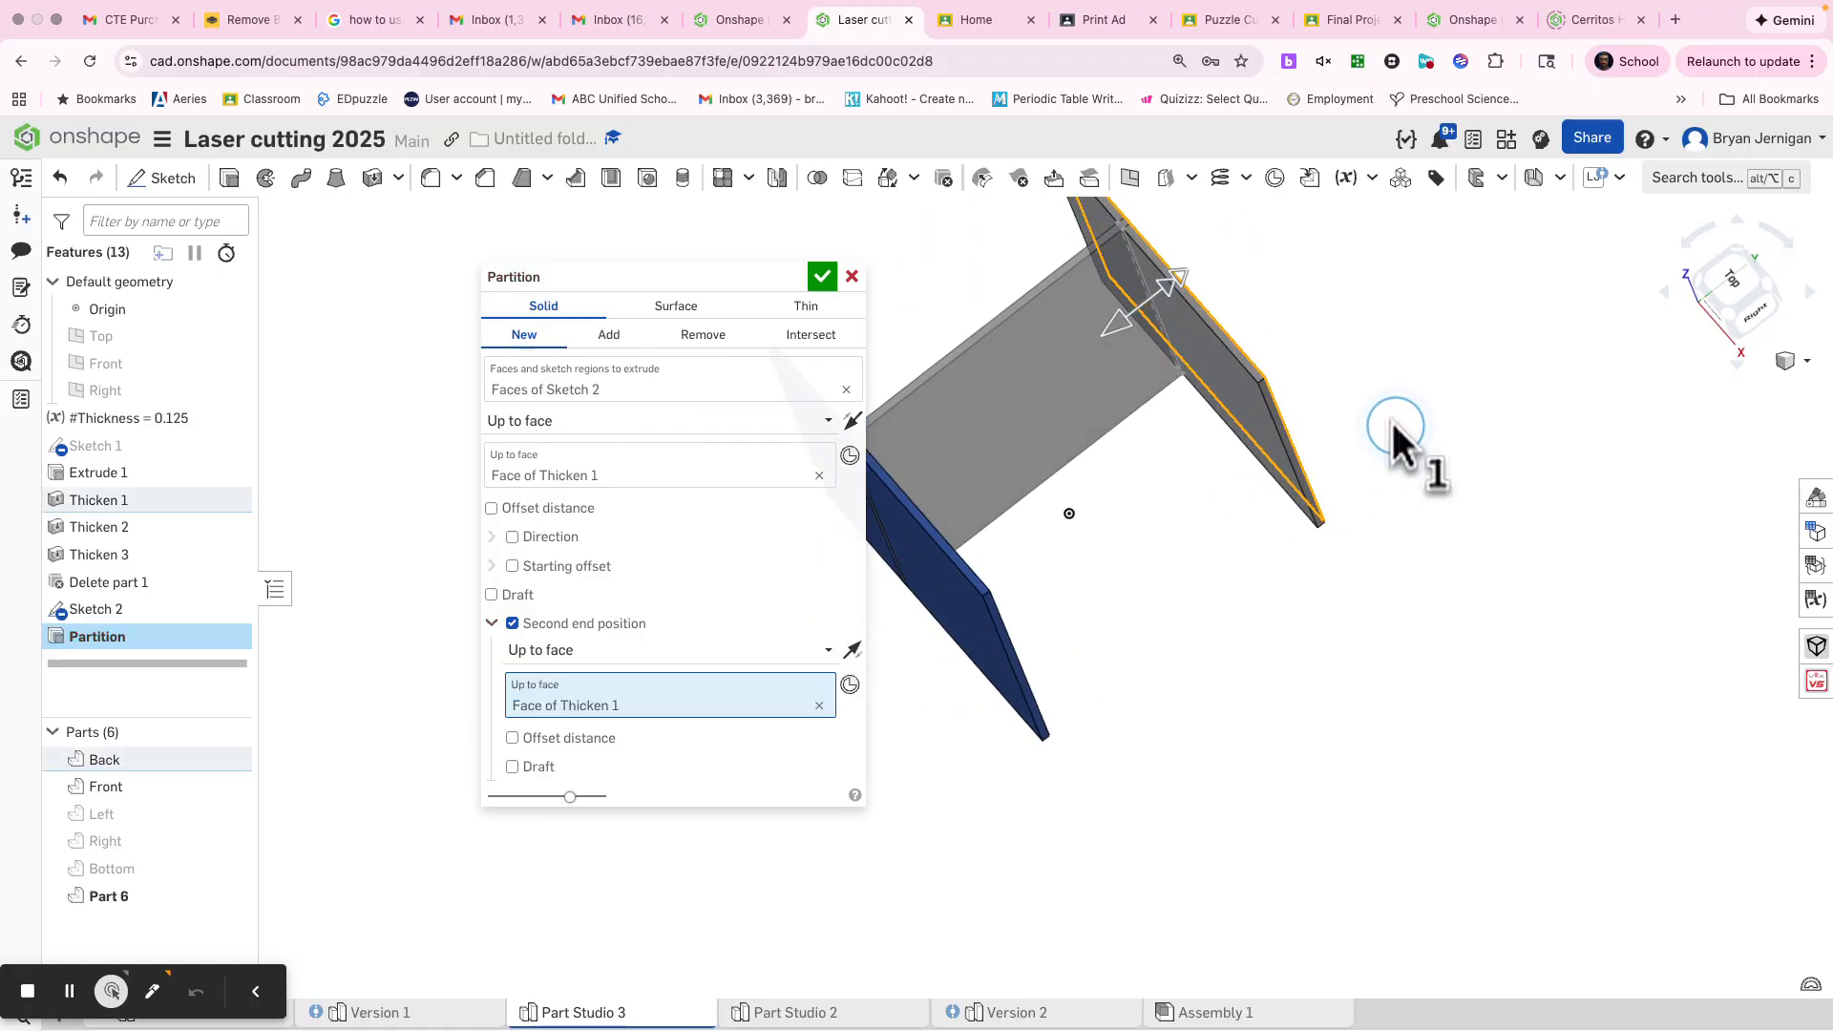
{"action": "right_click_drag", "start_coordinate": [994, 508], "coordinate": [988, 474]}
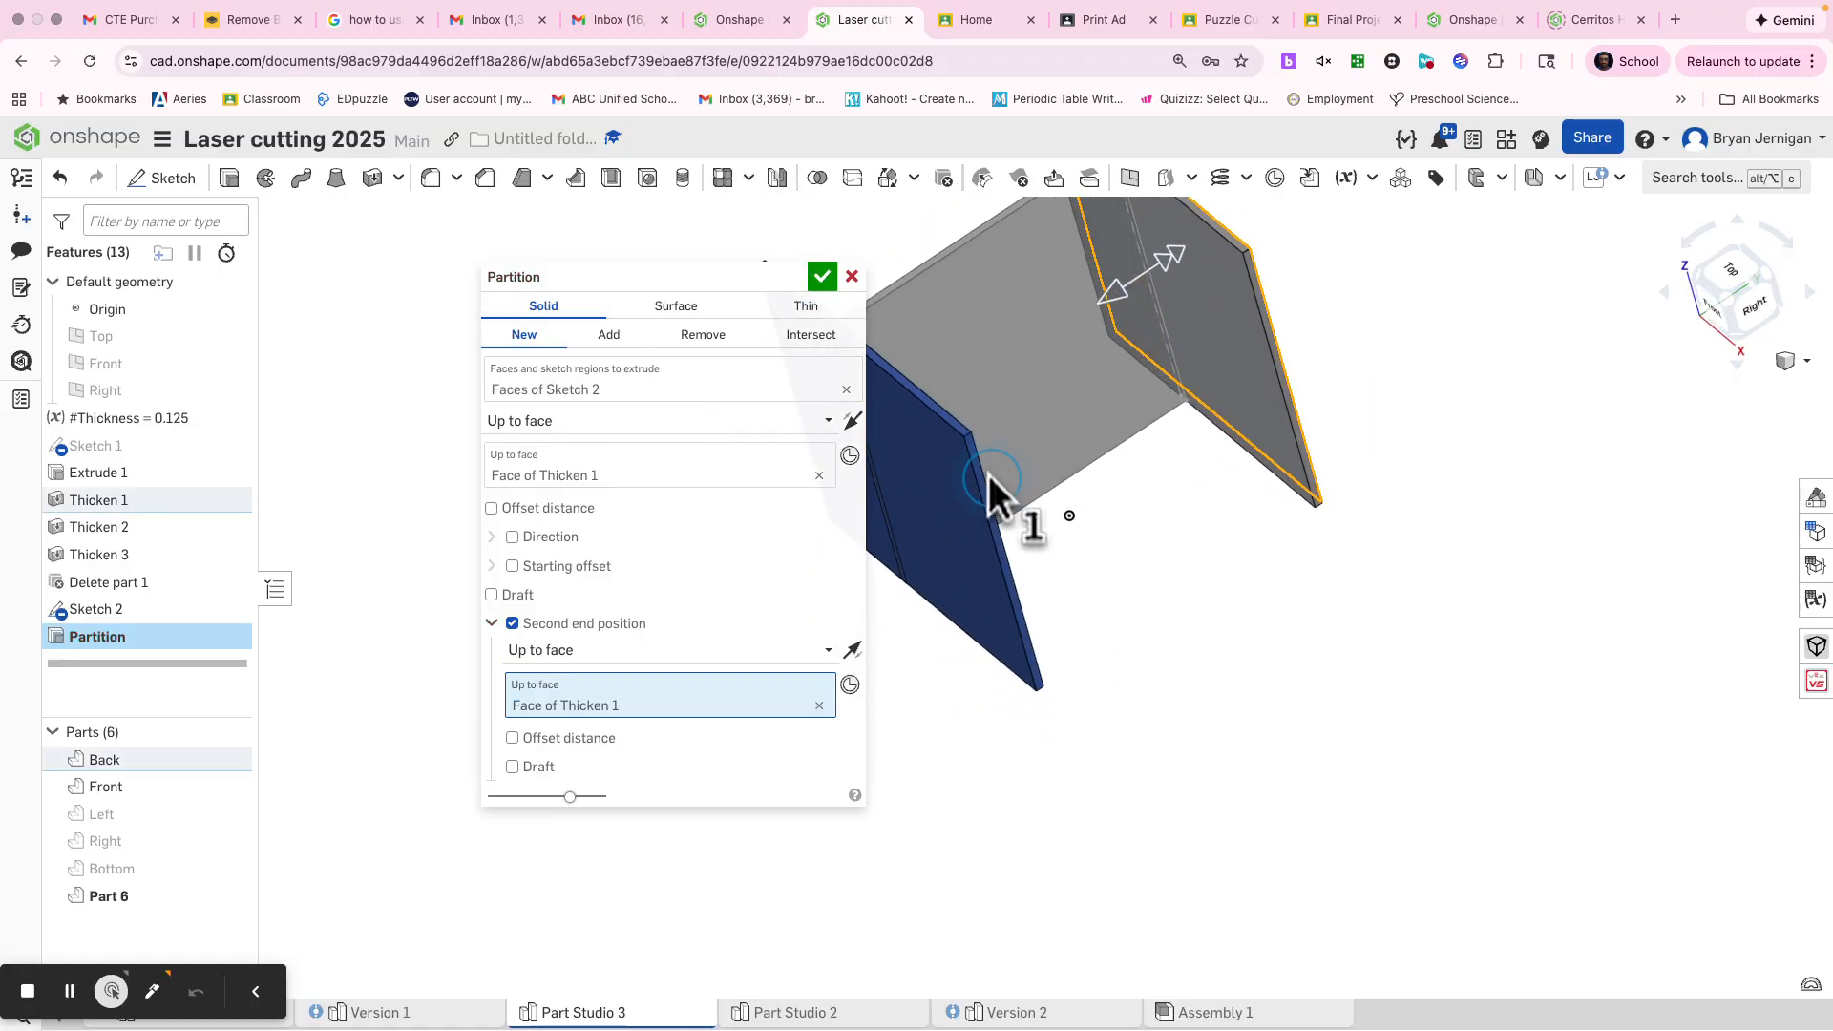
{"action": "left_click", "coordinate": [820, 277]}
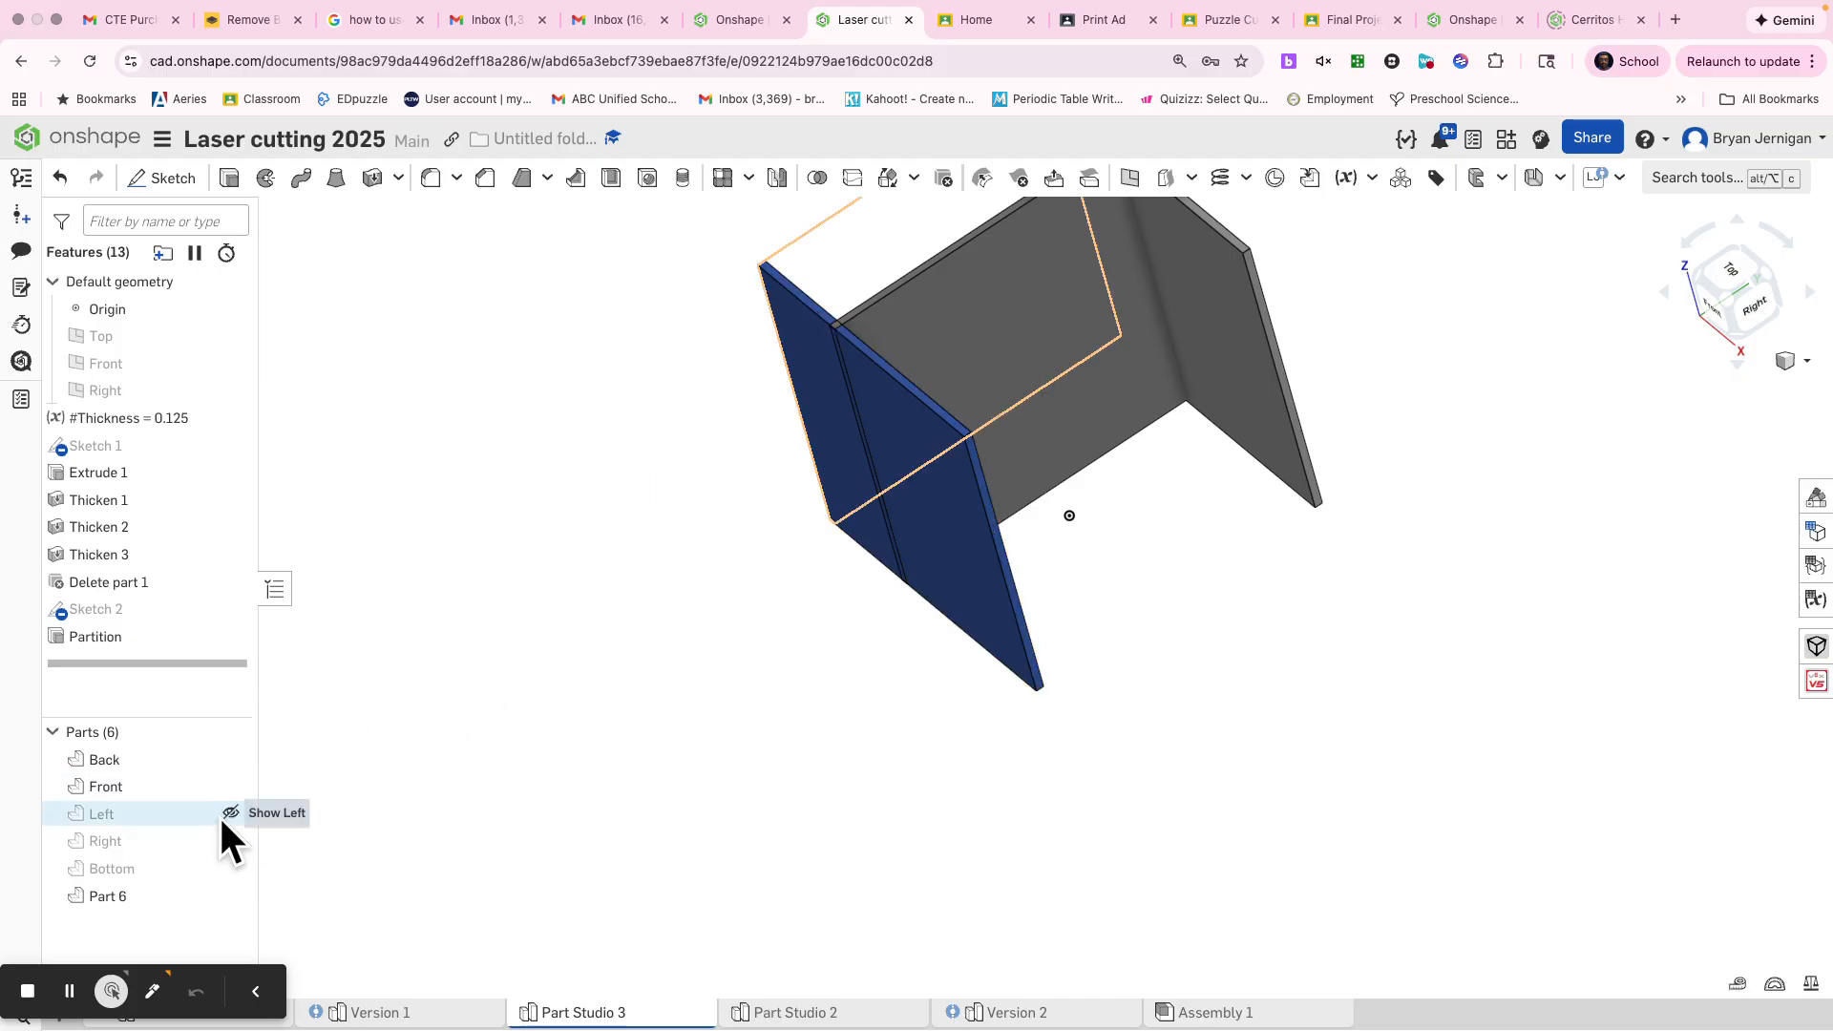
Show the hidden Left, Right and Bottom panels
{"action": "left_click", "coordinate": [230, 814]}
{"action": "left_click", "coordinate": [230, 840]}
{"action": "left_click", "coordinate": [230, 868]}
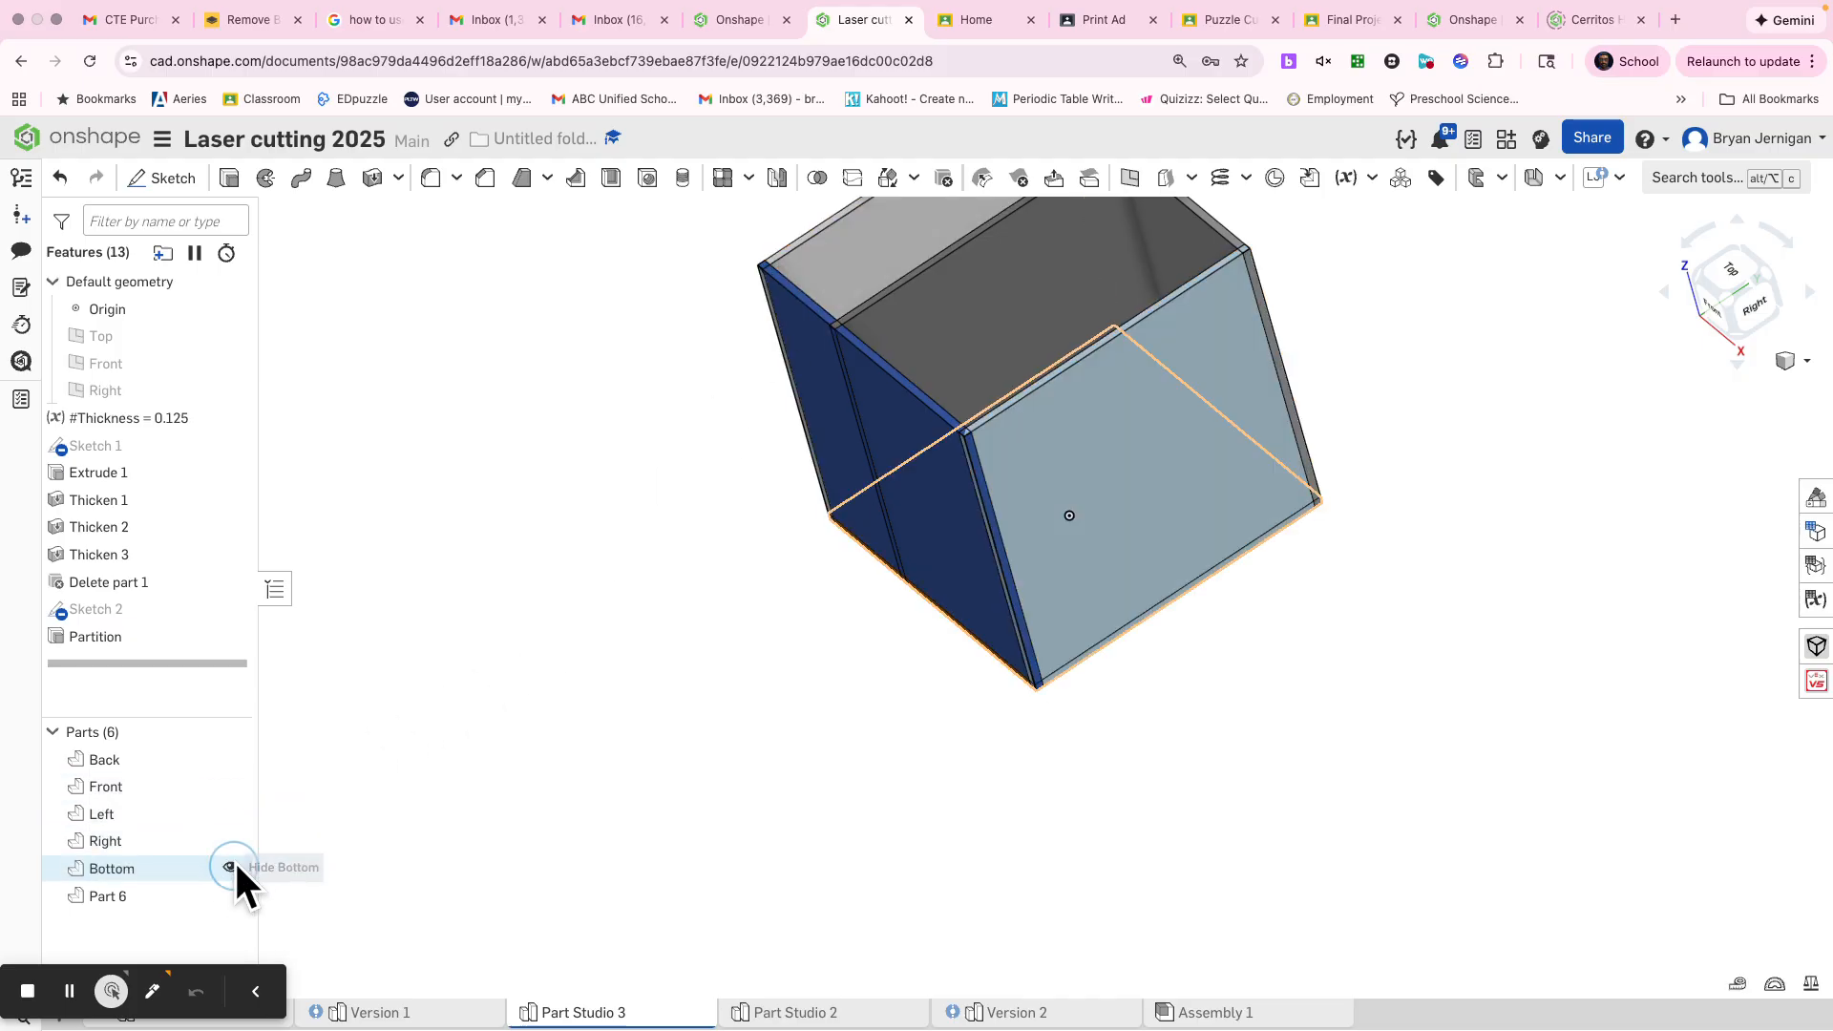
Rename the new divider part, Part 6, as Partition
{"action": "right_click", "coordinate": [168, 904]}
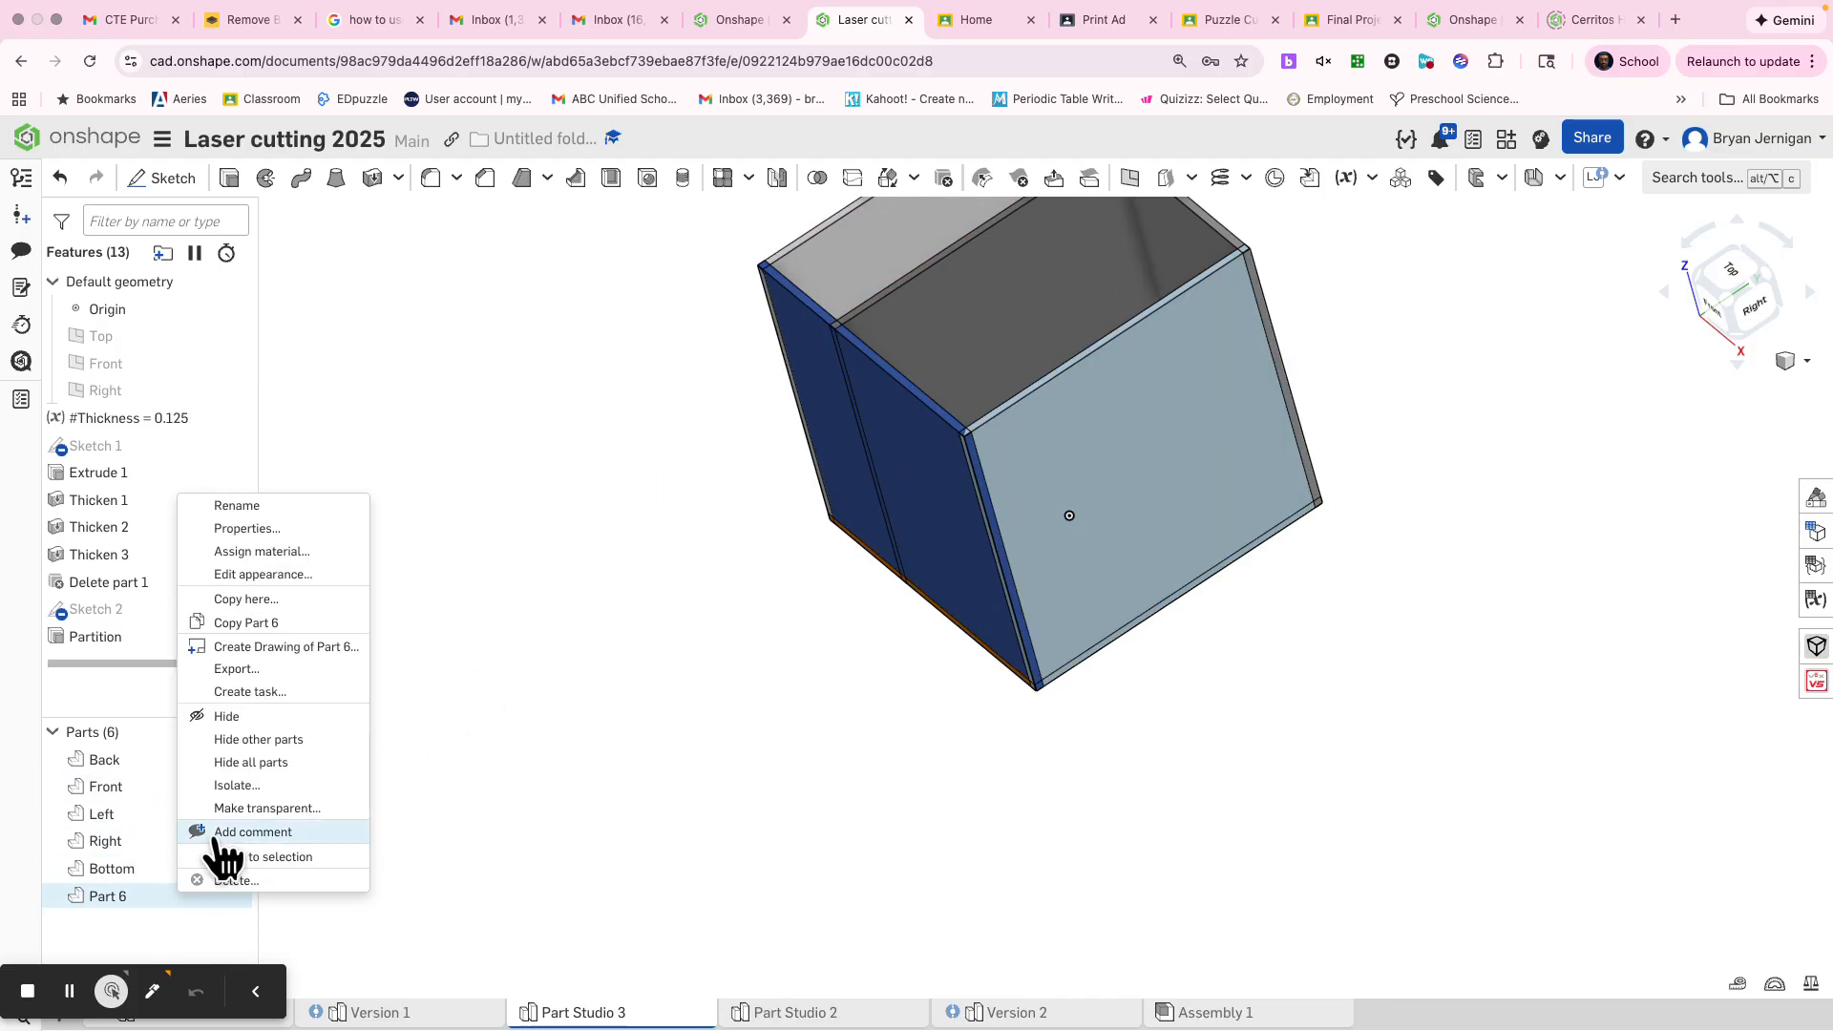
{"action": "left_click", "coordinate": [279, 505]}
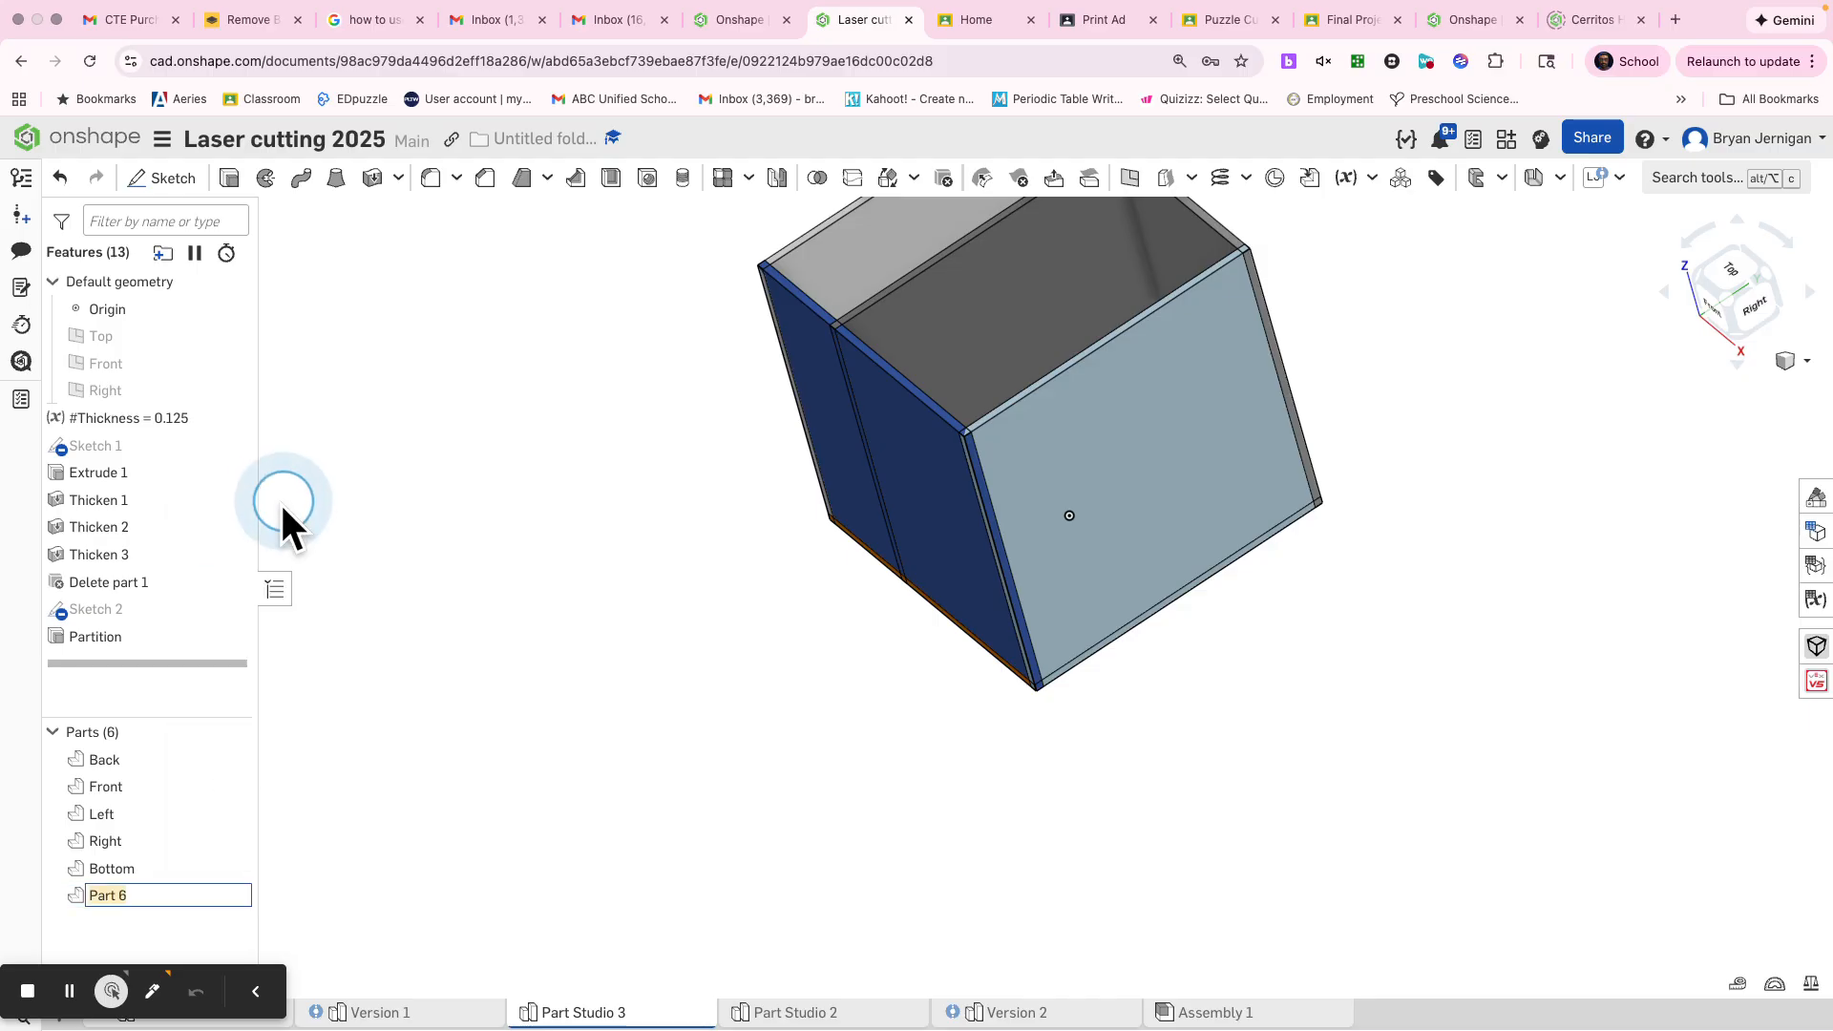
{"action": "type", "text": "Partition"}
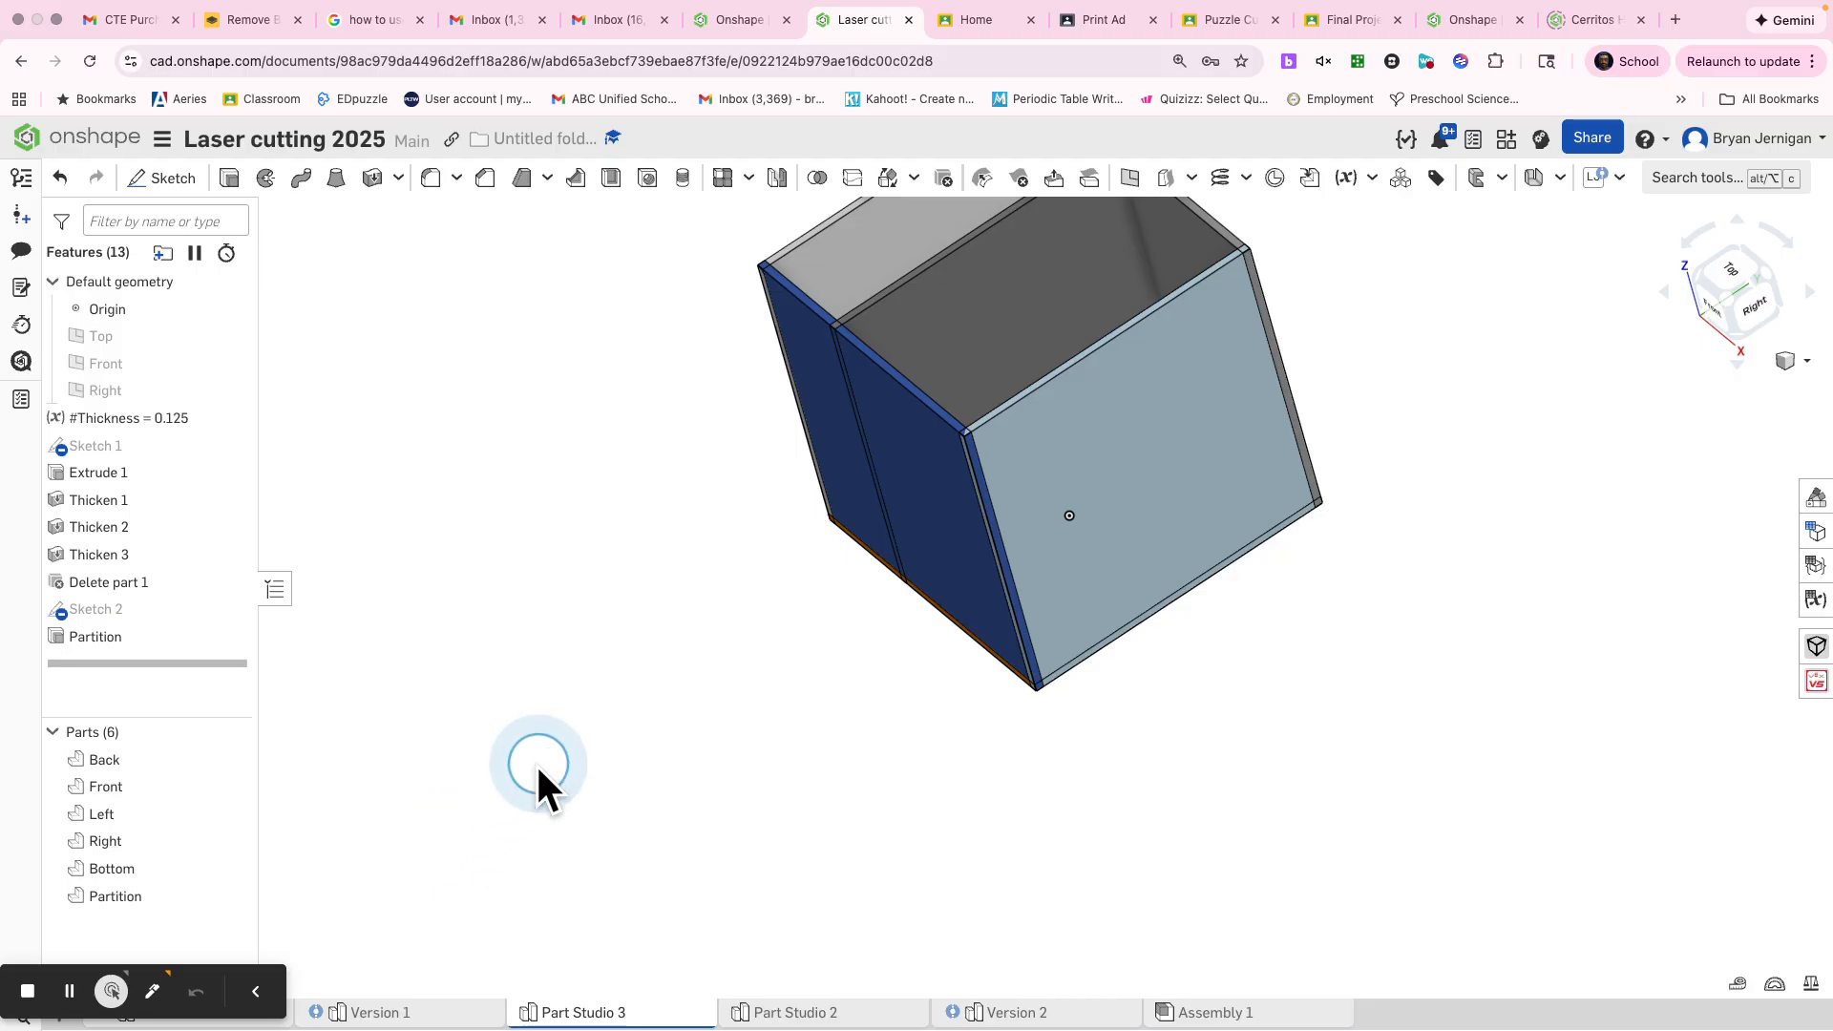
Create an automatic Laser Joint with adaptive pin sizing across all six box parts, including the Partition
{"action": "scroll", "coordinate": [626, 676], "scroll_direction": "down", "scroll_amount": 3}
{"action": "right_click_drag", "start_coordinate": [585, 775], "coordinate": [844, 600]}
{"action": "left_click", "coordinate": [1593, 180]}
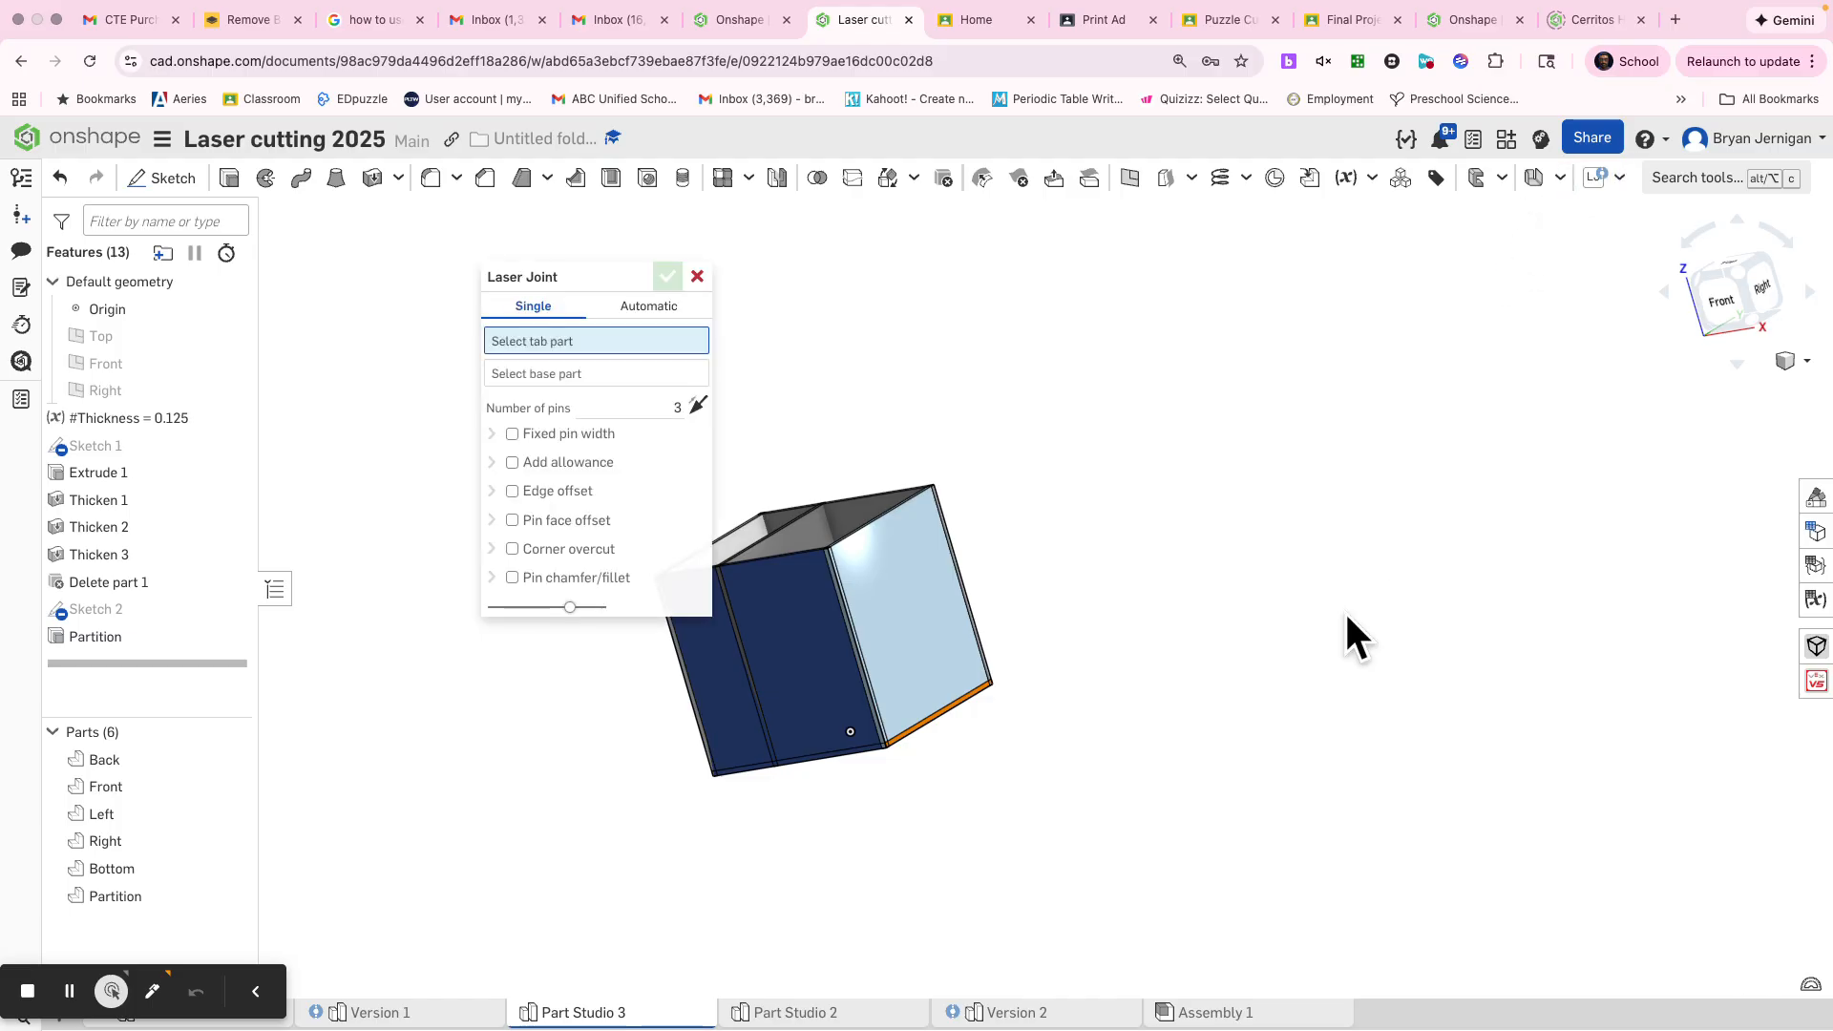
{"action": "left_click", "coordinate": [649, 315]}
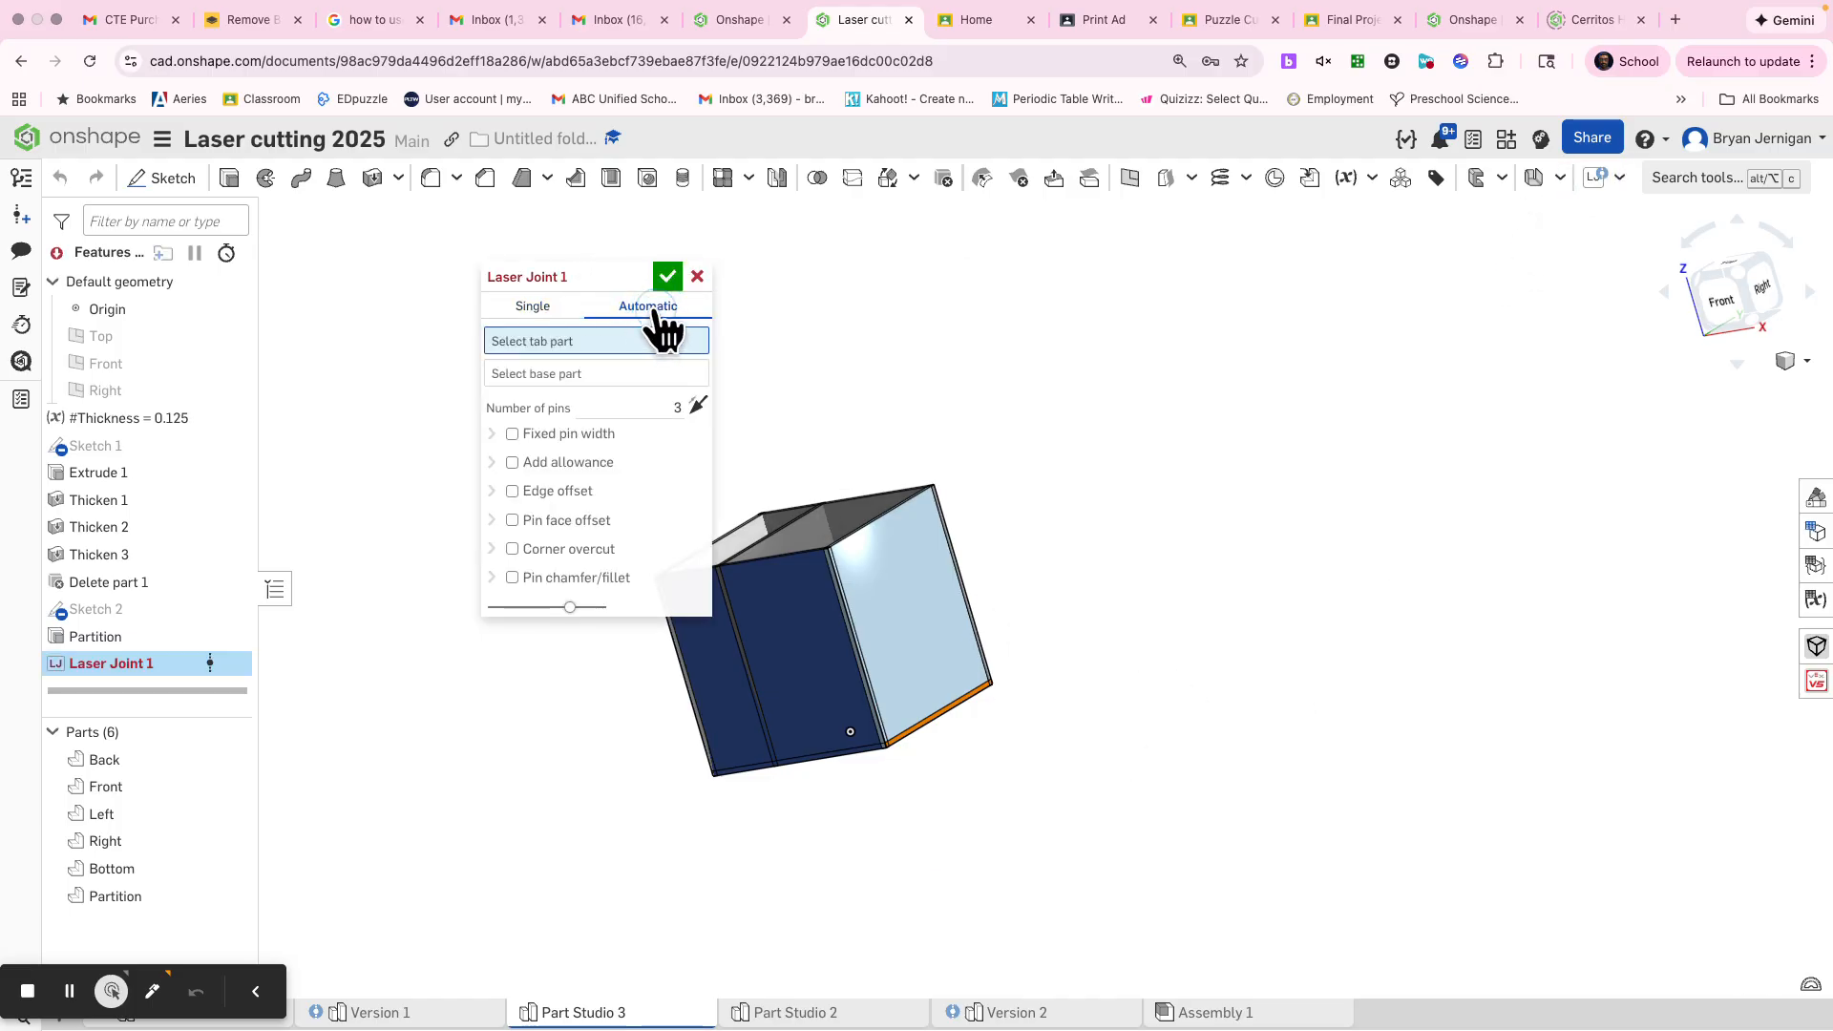
{"action": "left_click", "coordinate": [523, 401]}
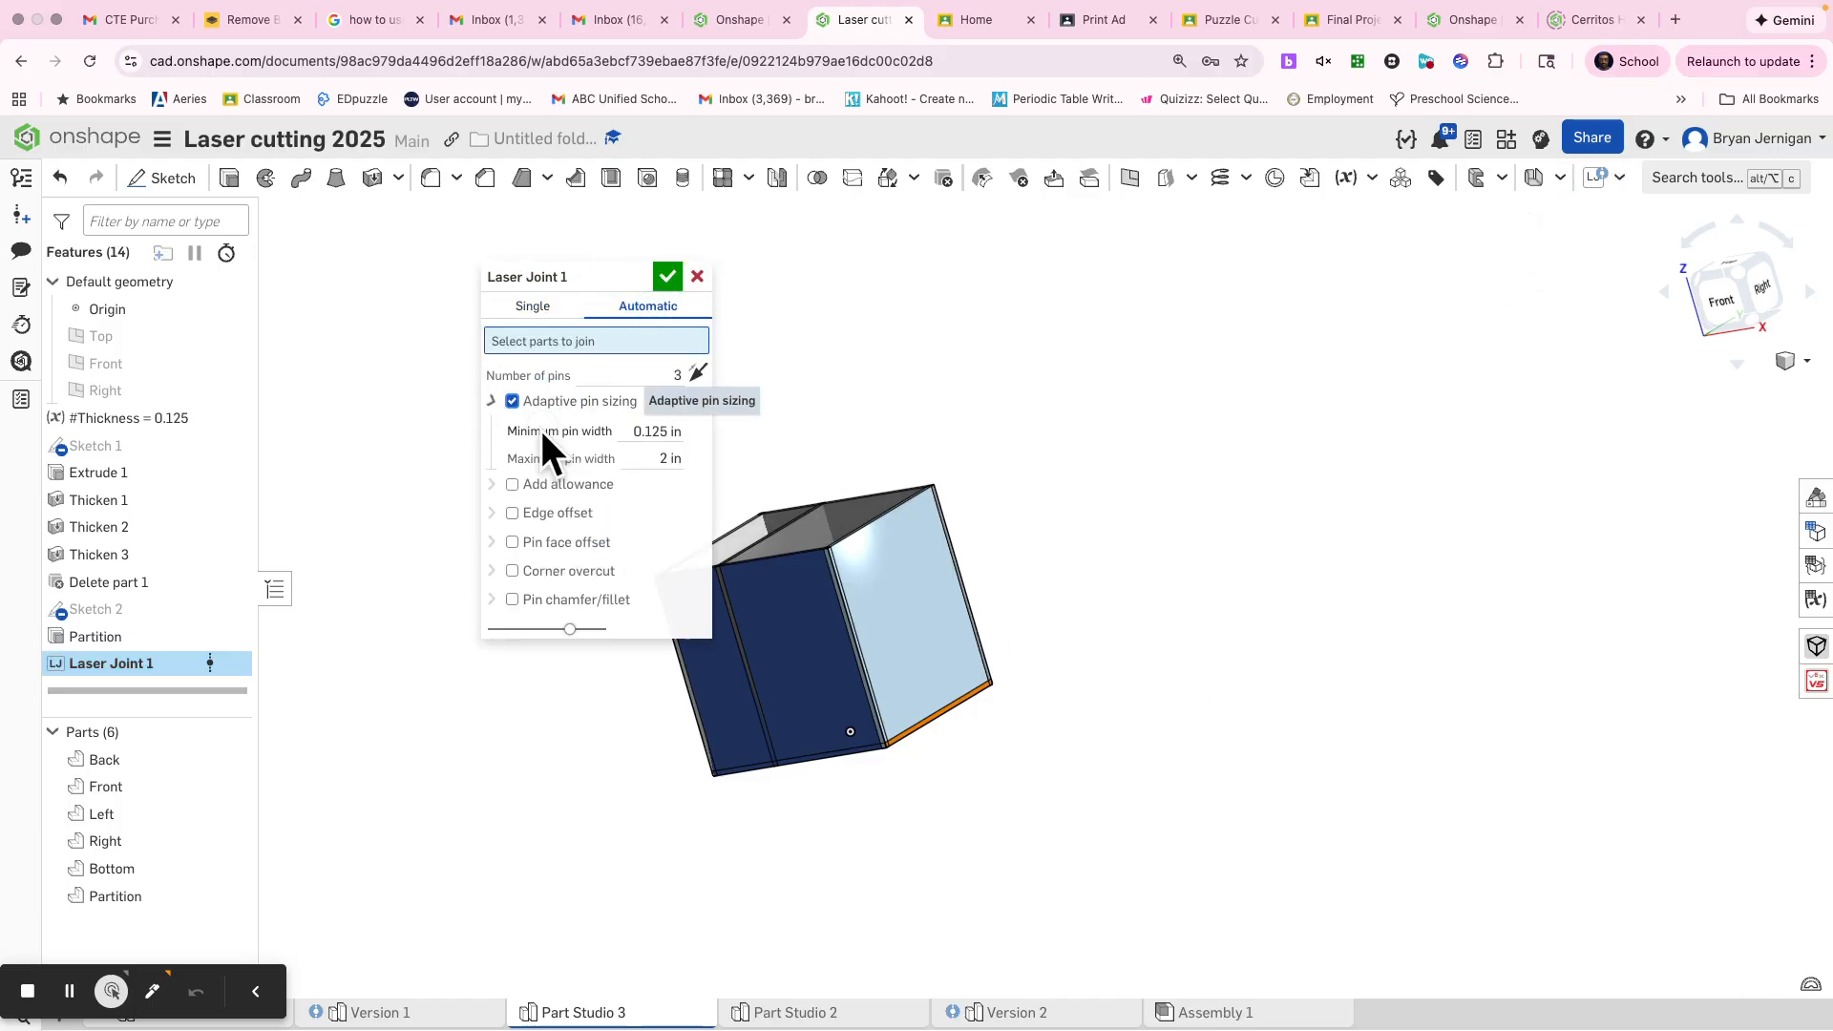
{"action": "left_click_drag", "start_coordinate": [1135, 831], "coordinate": [541, 420]}
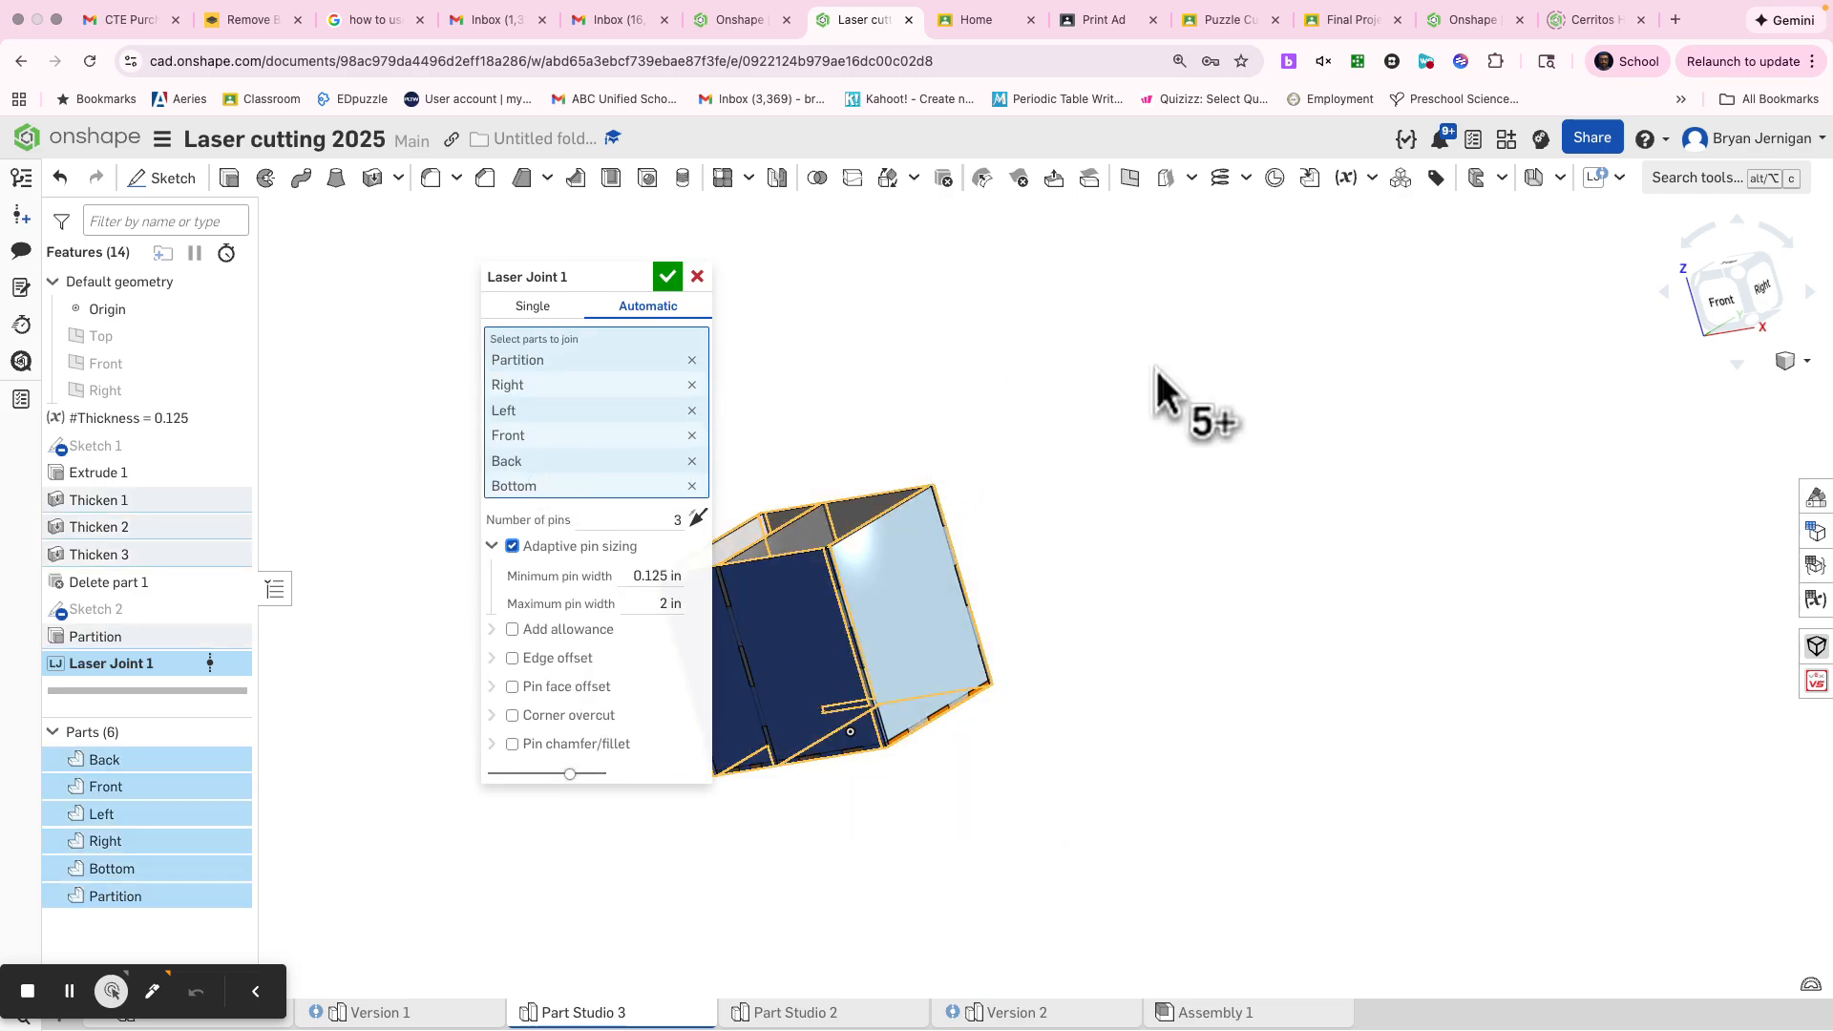
{"action": "left_click", "coordinate": [668, 277]}
Set the Thickness variable to 0.2 and accept it to test how the box and its joints adapt
{"action": "right_click_drag", "start_coordinate": [959, 651], "coordinate": [955, 713]}
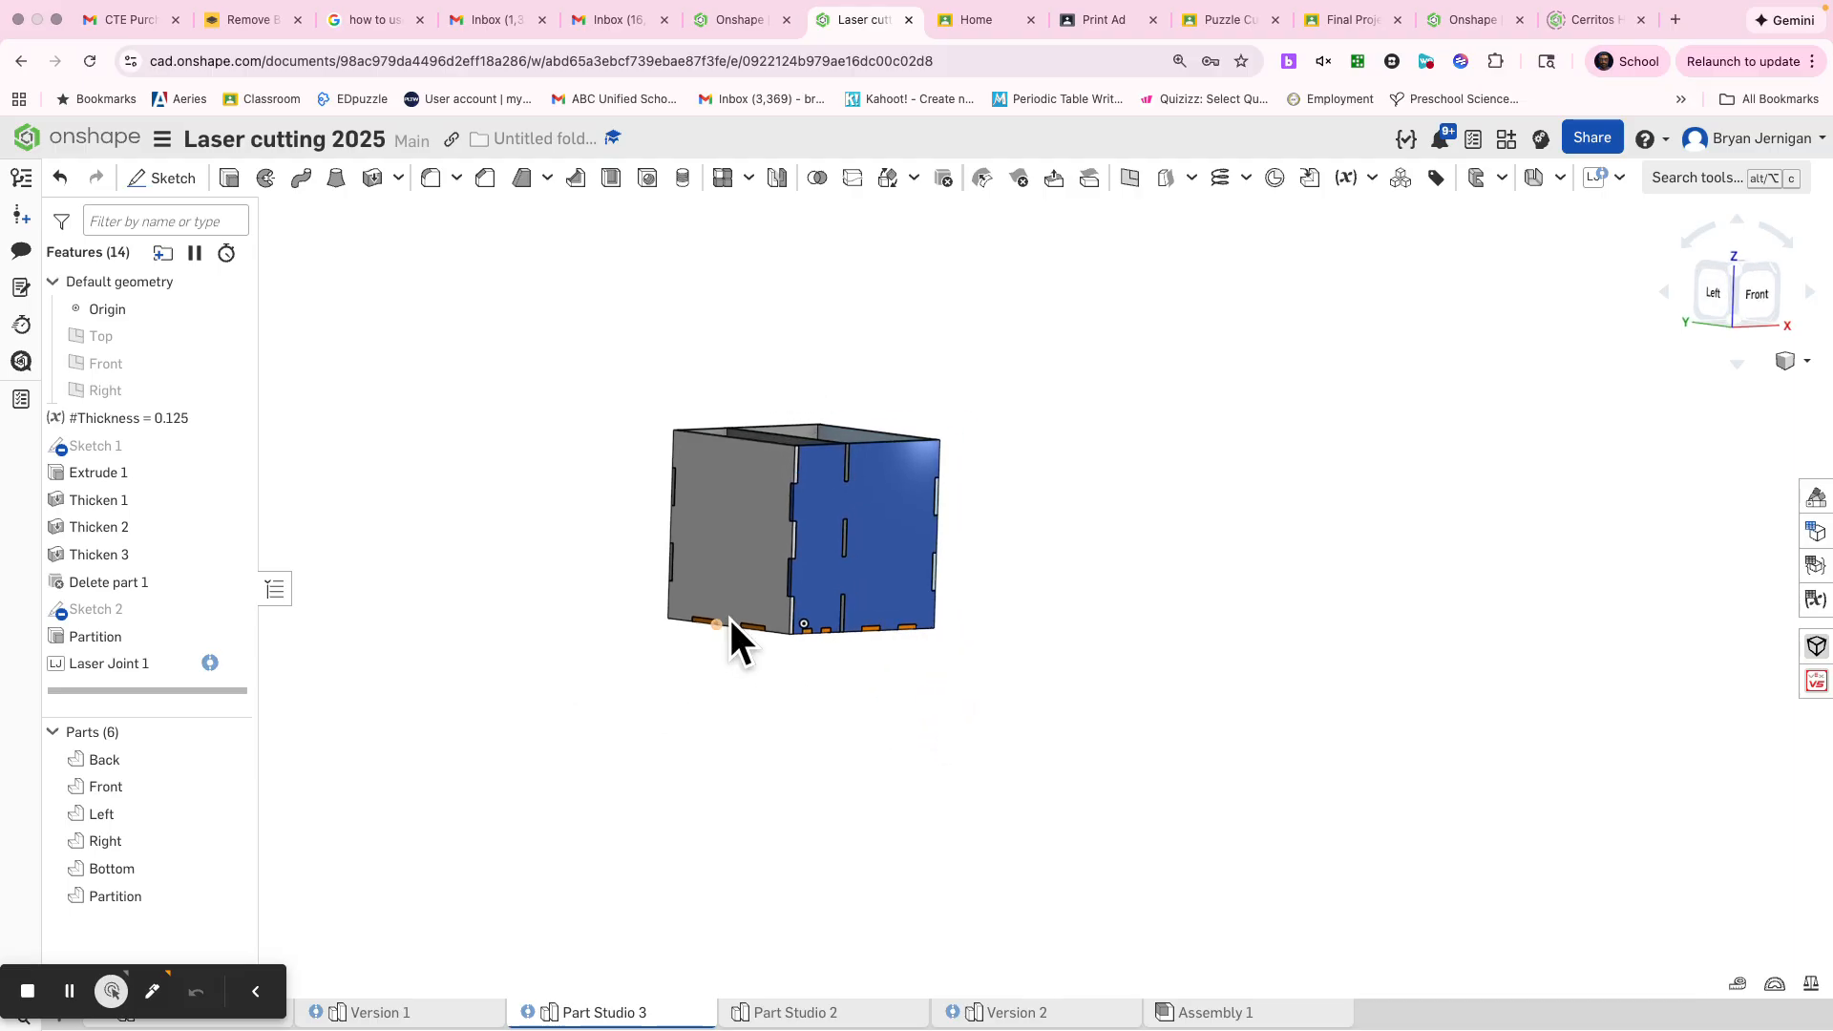
{"action": "scroll", "coordinate": [818, 593], "scroll_direction": "up", "scroll_amount": 5}
{"action": "middle_click_drag", "start_coordinate": [818, 593], "coordinate": [1138, 818]}
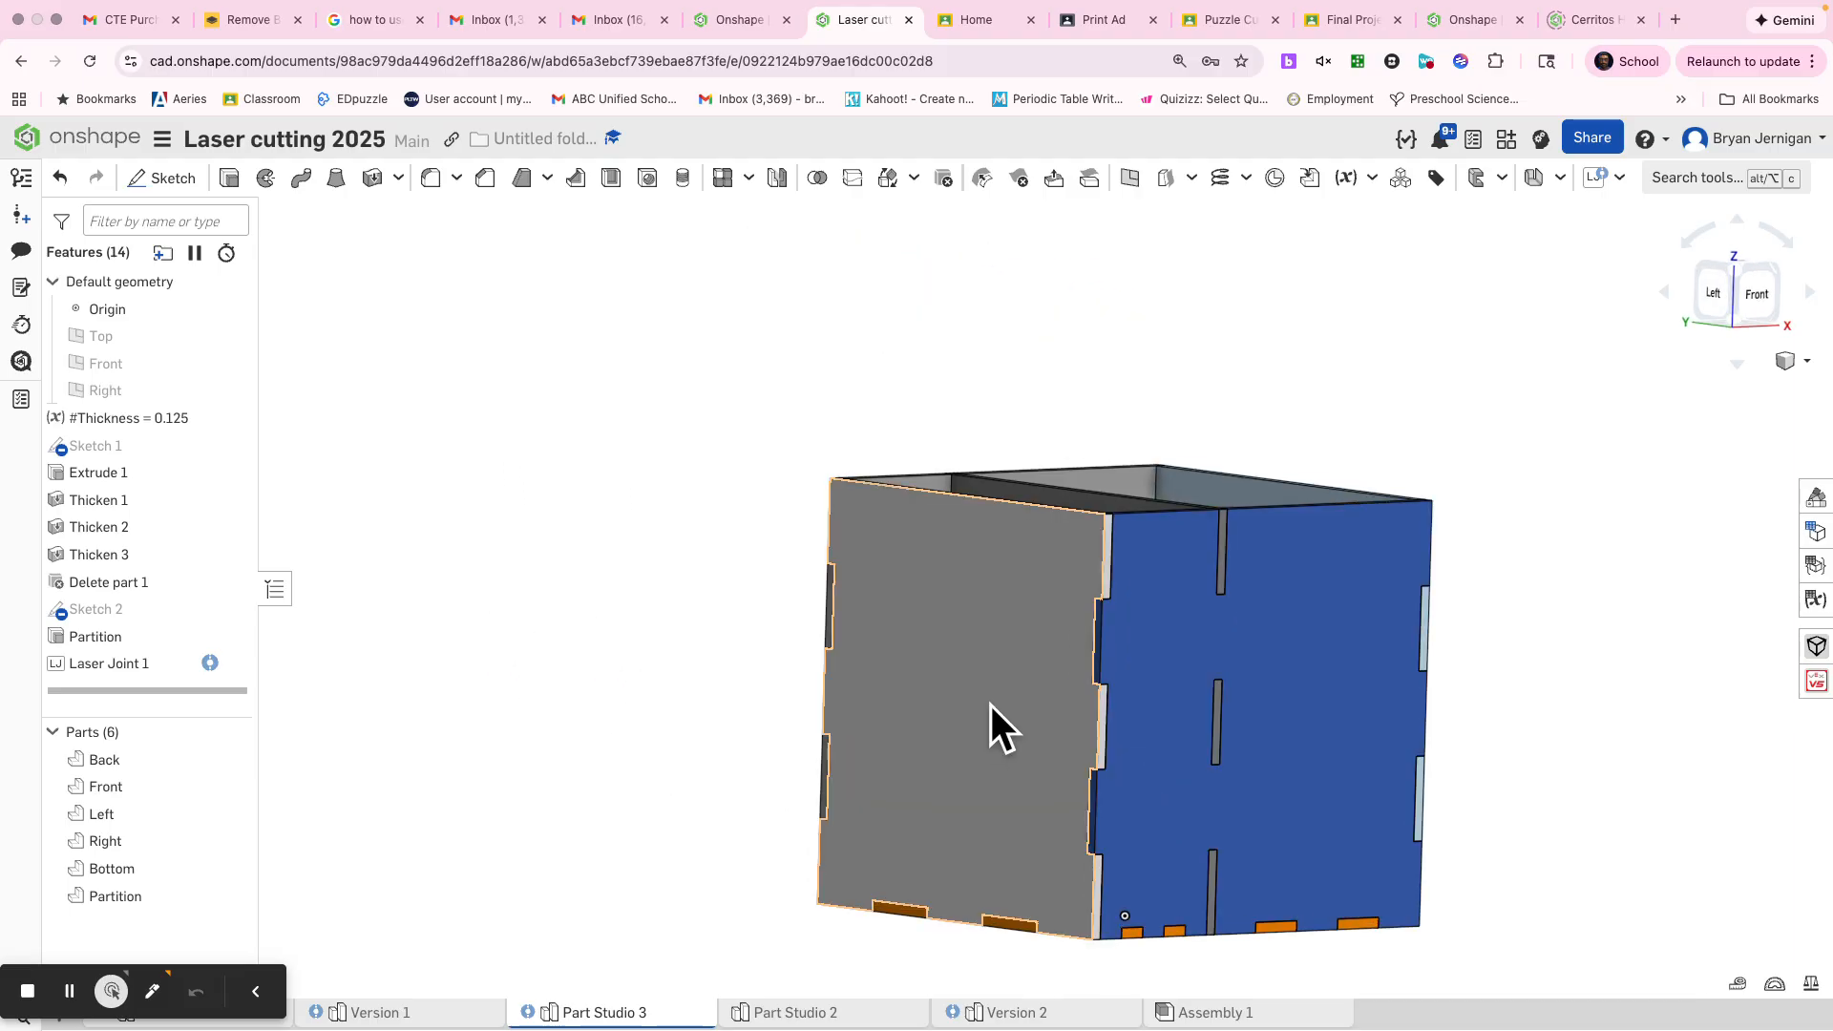
{"action": "right_click_drag", "start_coordinate": [991, 707], "coordinate": [943, 748]}
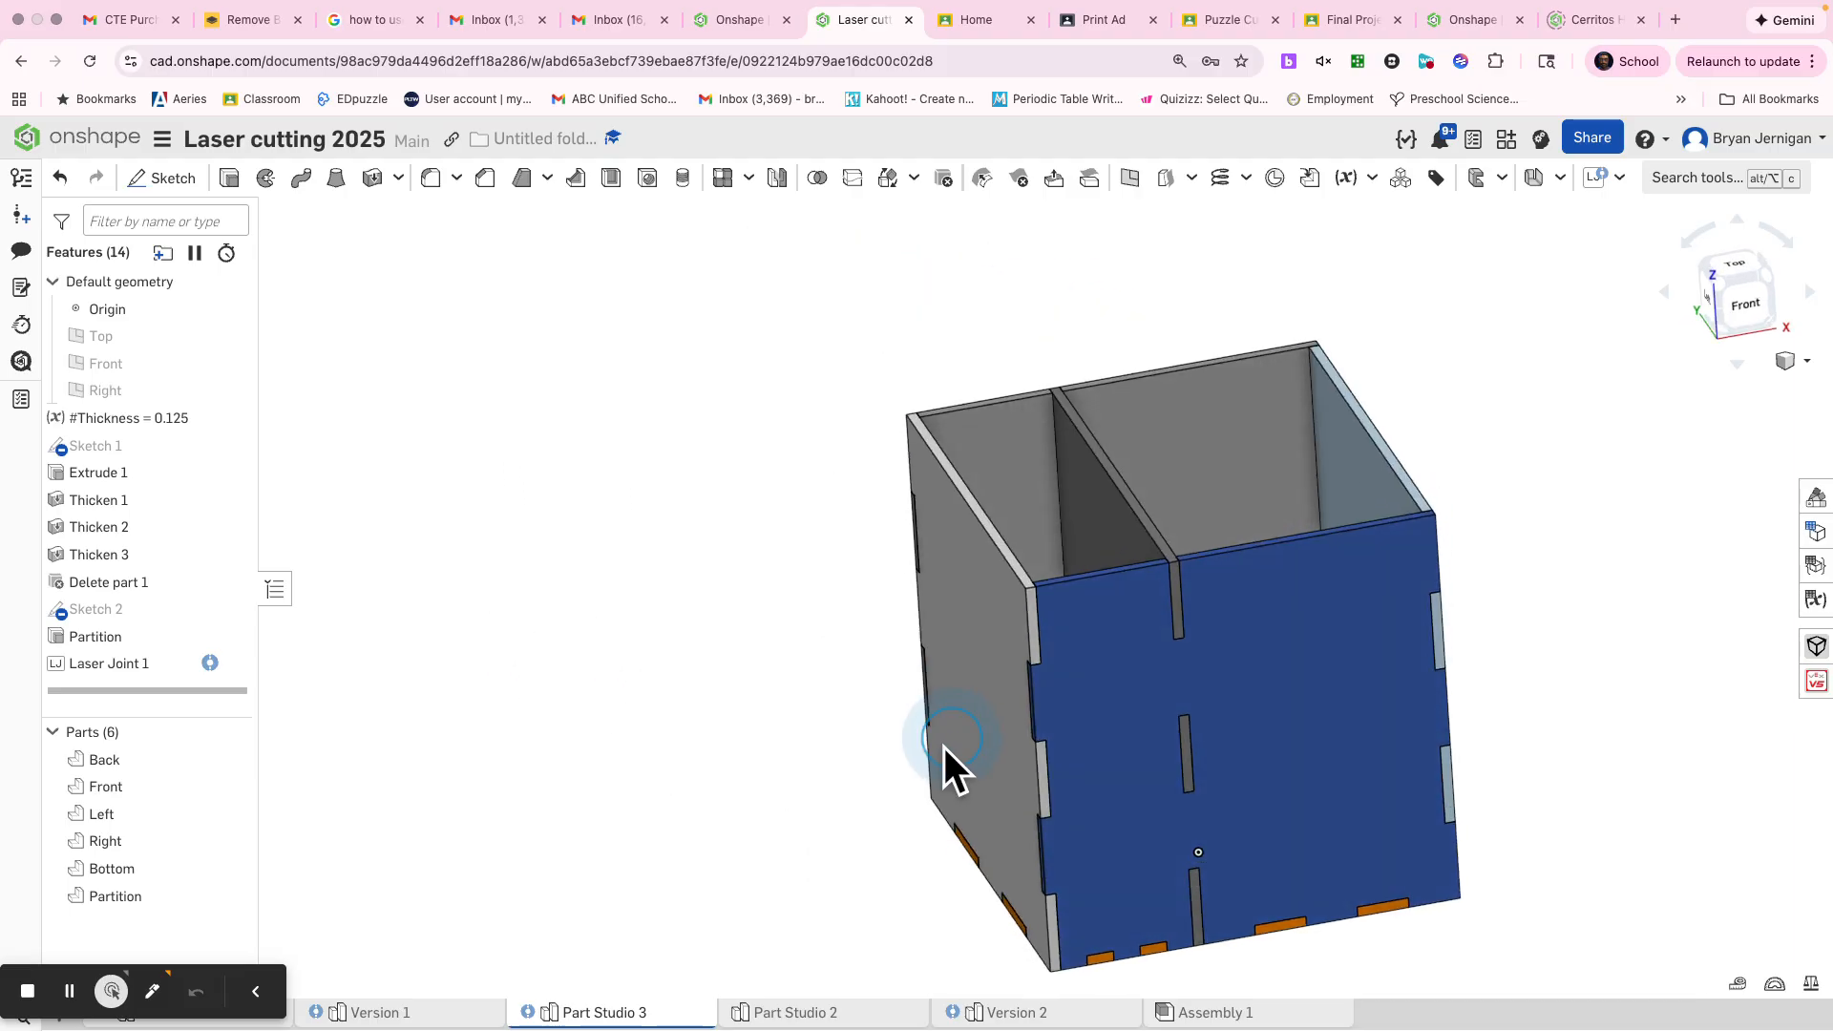
{"action": "right_click", "coordinate": [175, 417]}
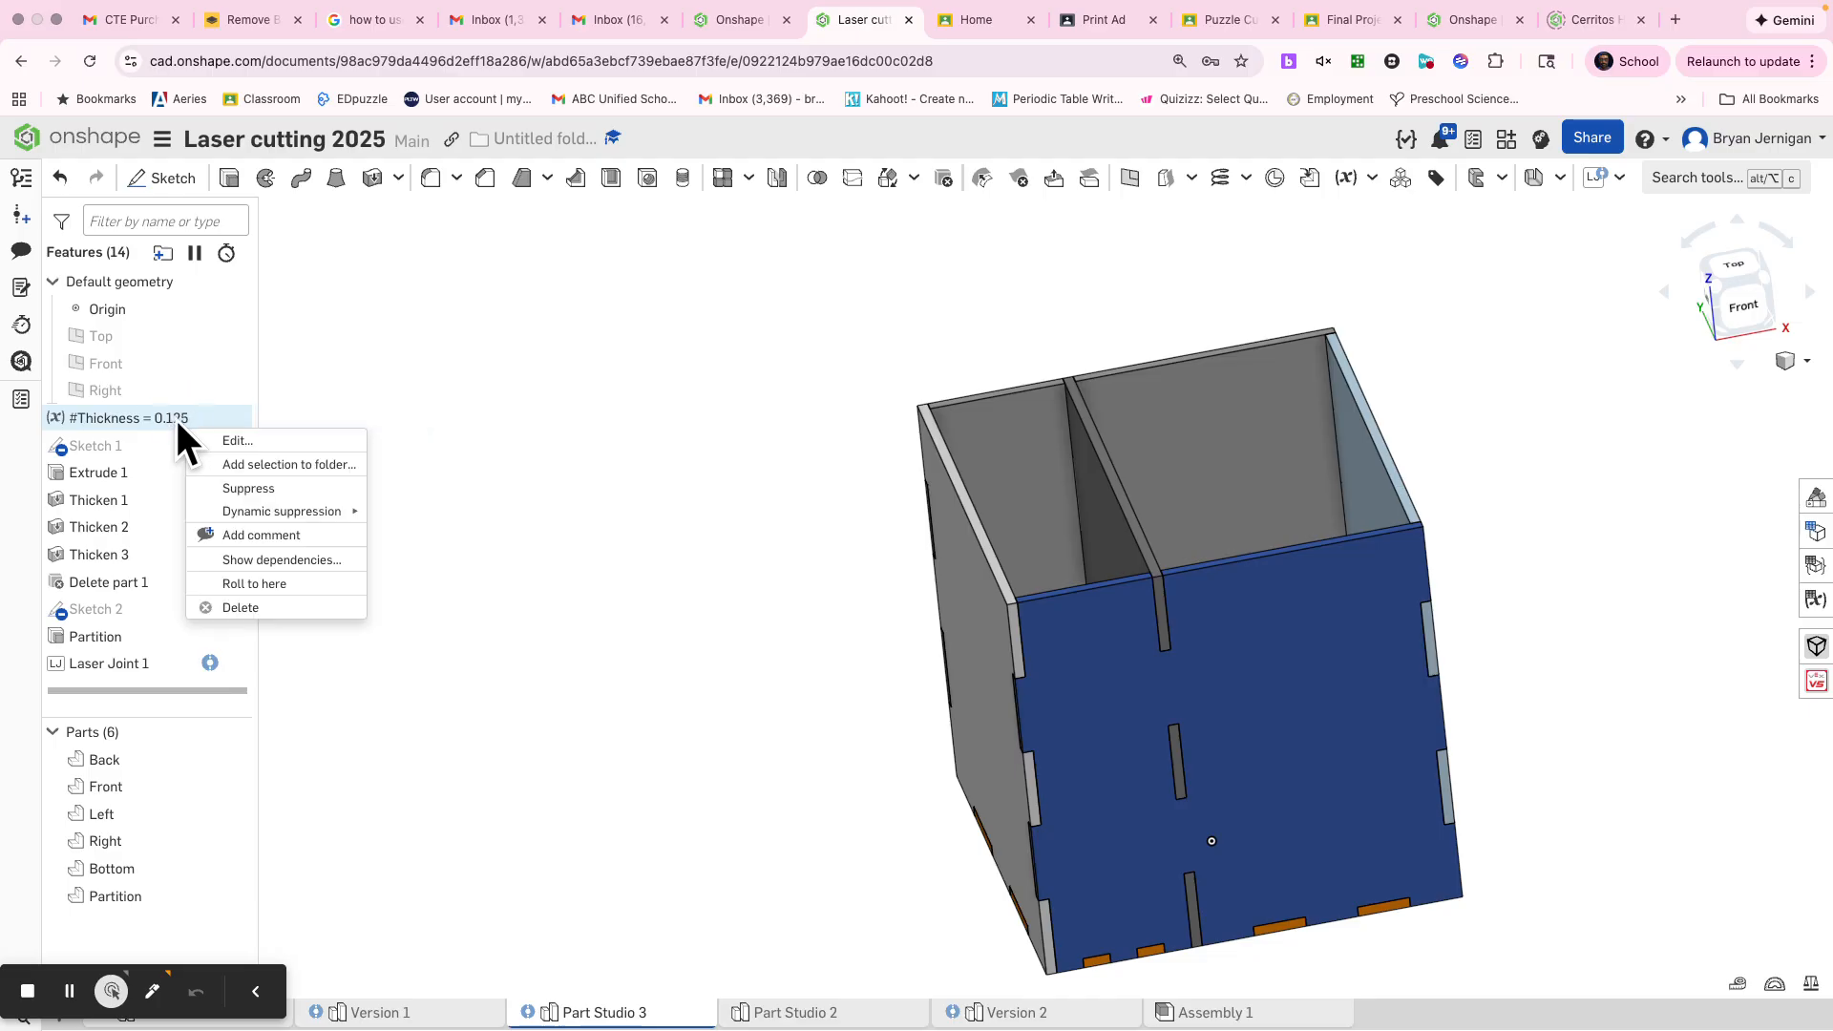
{"action": "left_click", "coordinate": [239, 437]}
{"action": "left_click", "coordinate": [508, 404]}
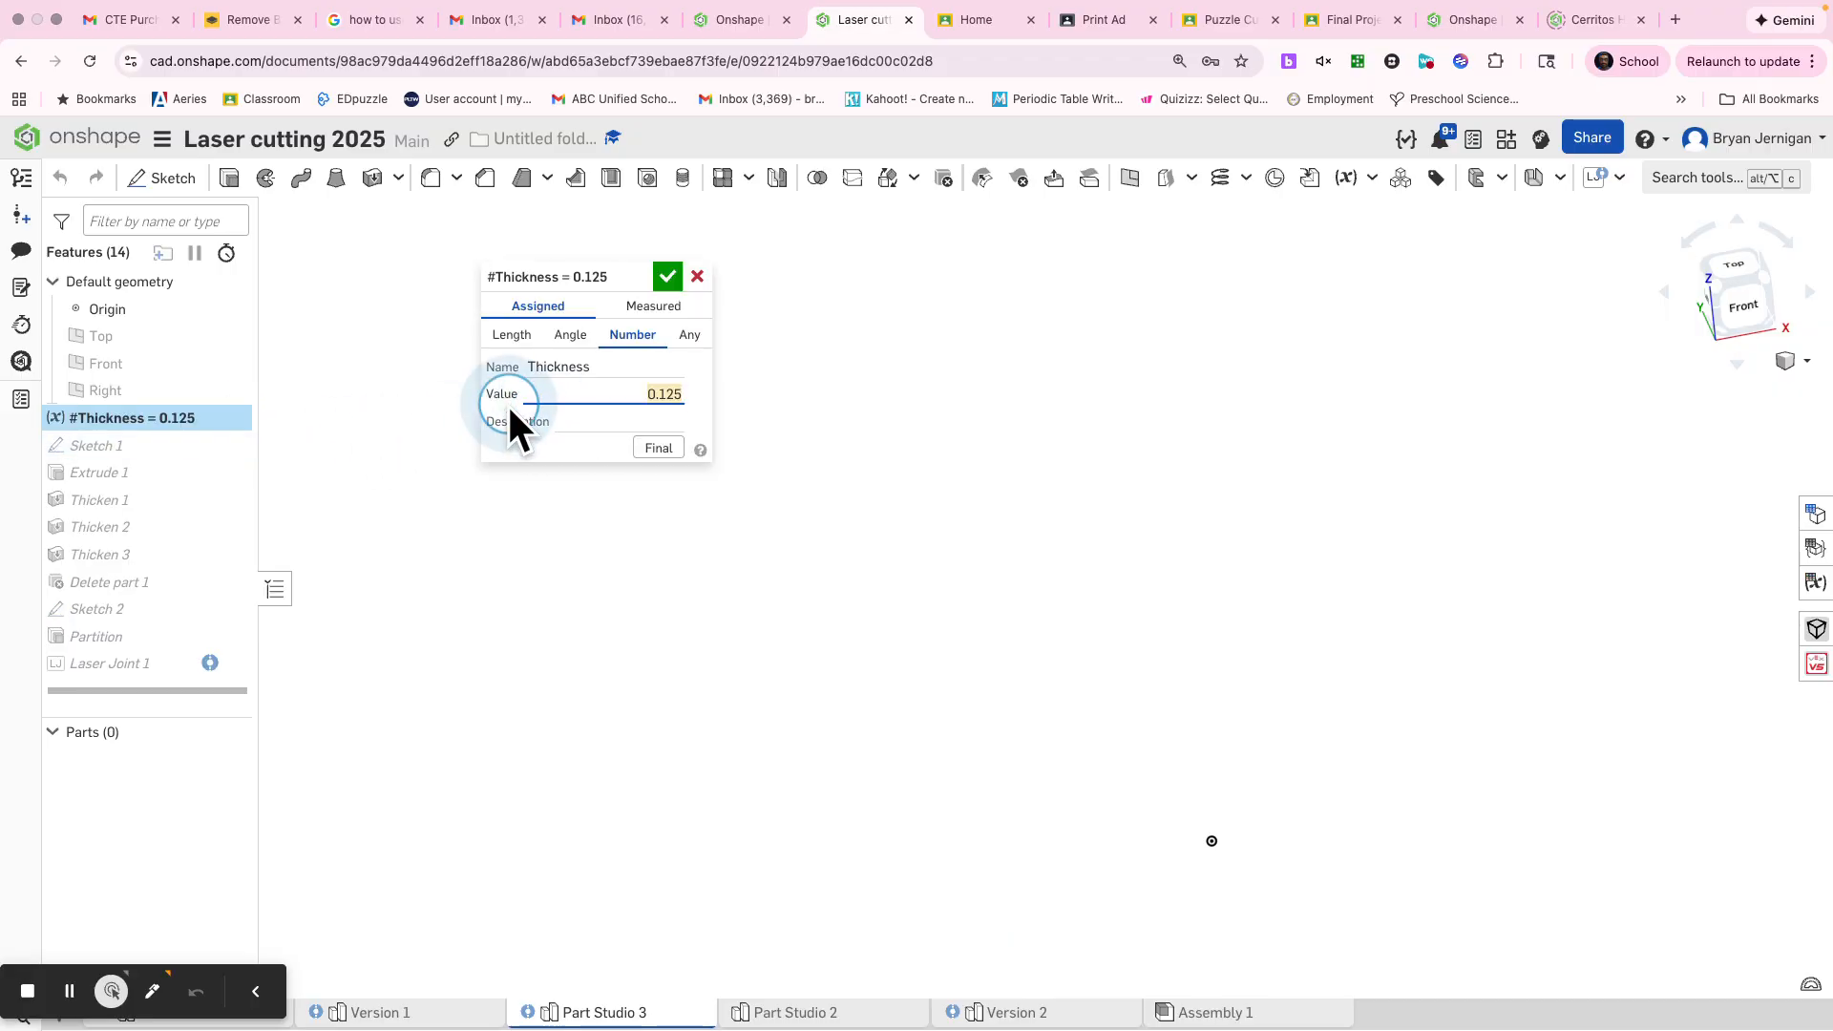
{"action": "type", "text": ".2"}
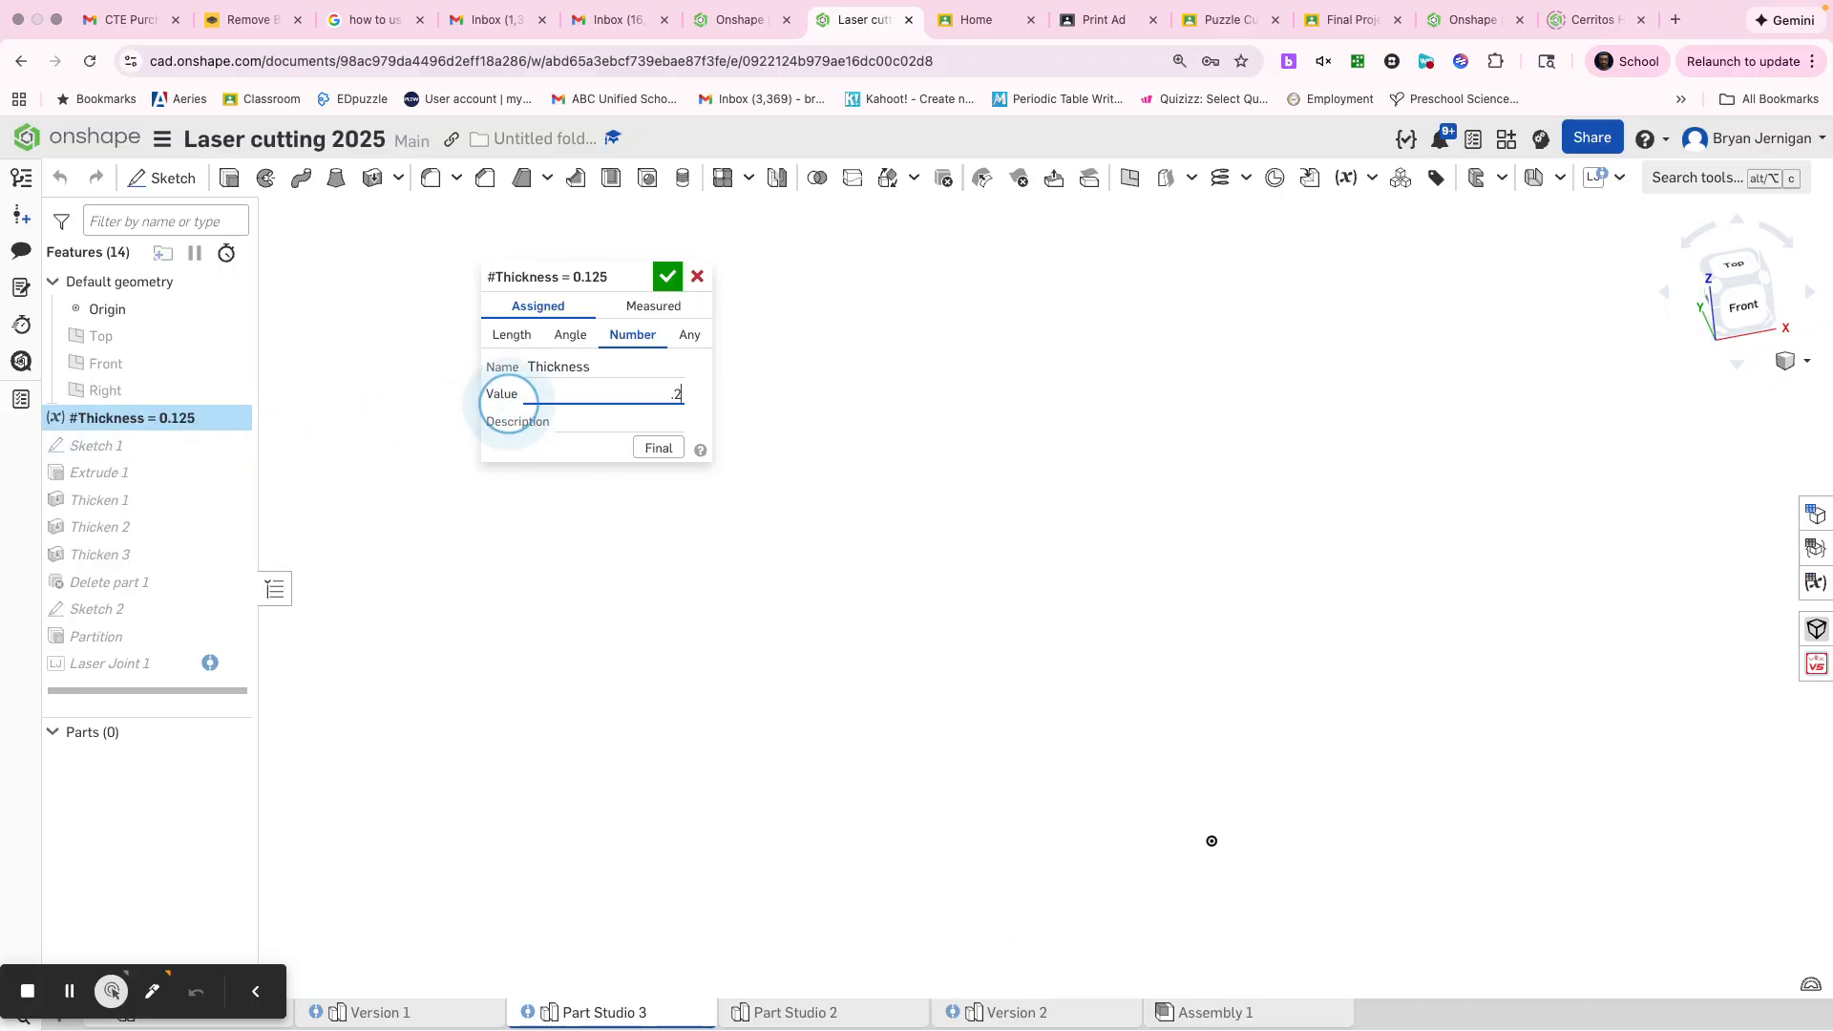
{"action": "key", "text": "Return"}
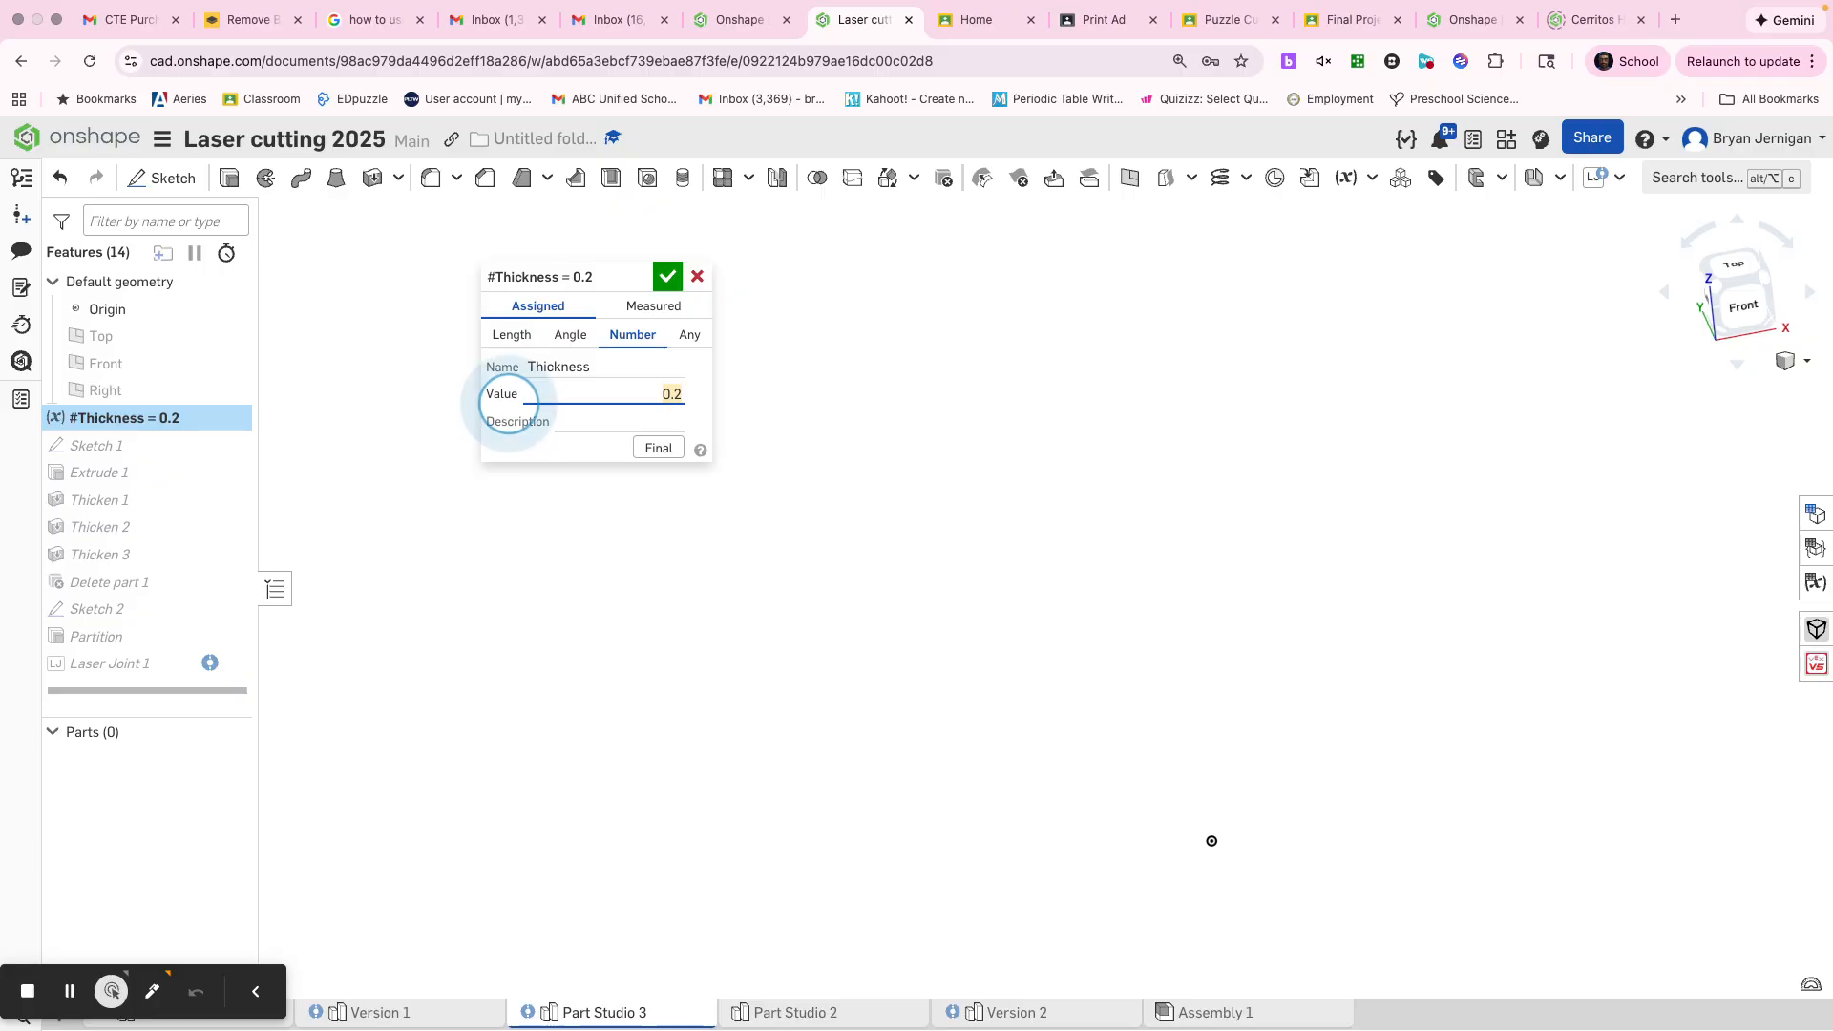
{"action": "left_click", "coordinate": [667, 271]}
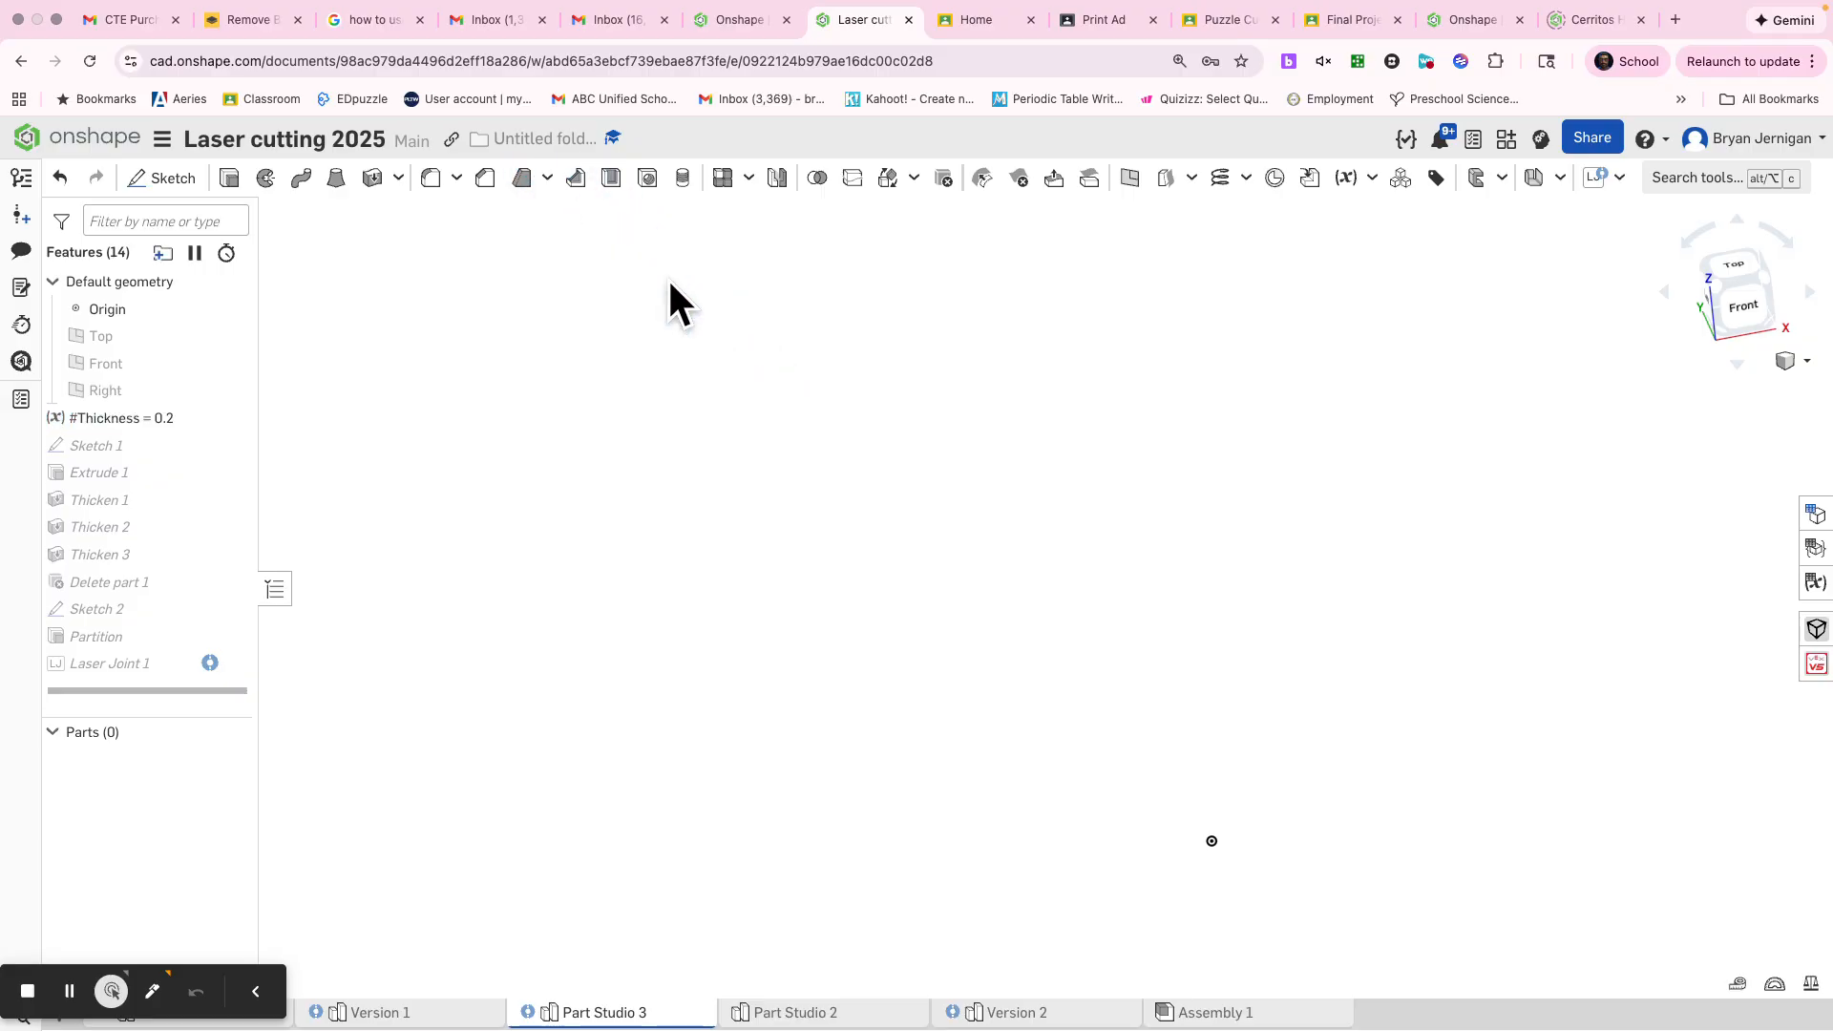
Set the Thickness variable to 1 to try a much thicker material
{"action": "scroll", "coordinate": [1177, 680], "scroll_direction": "down", "scroll_amount": 1}
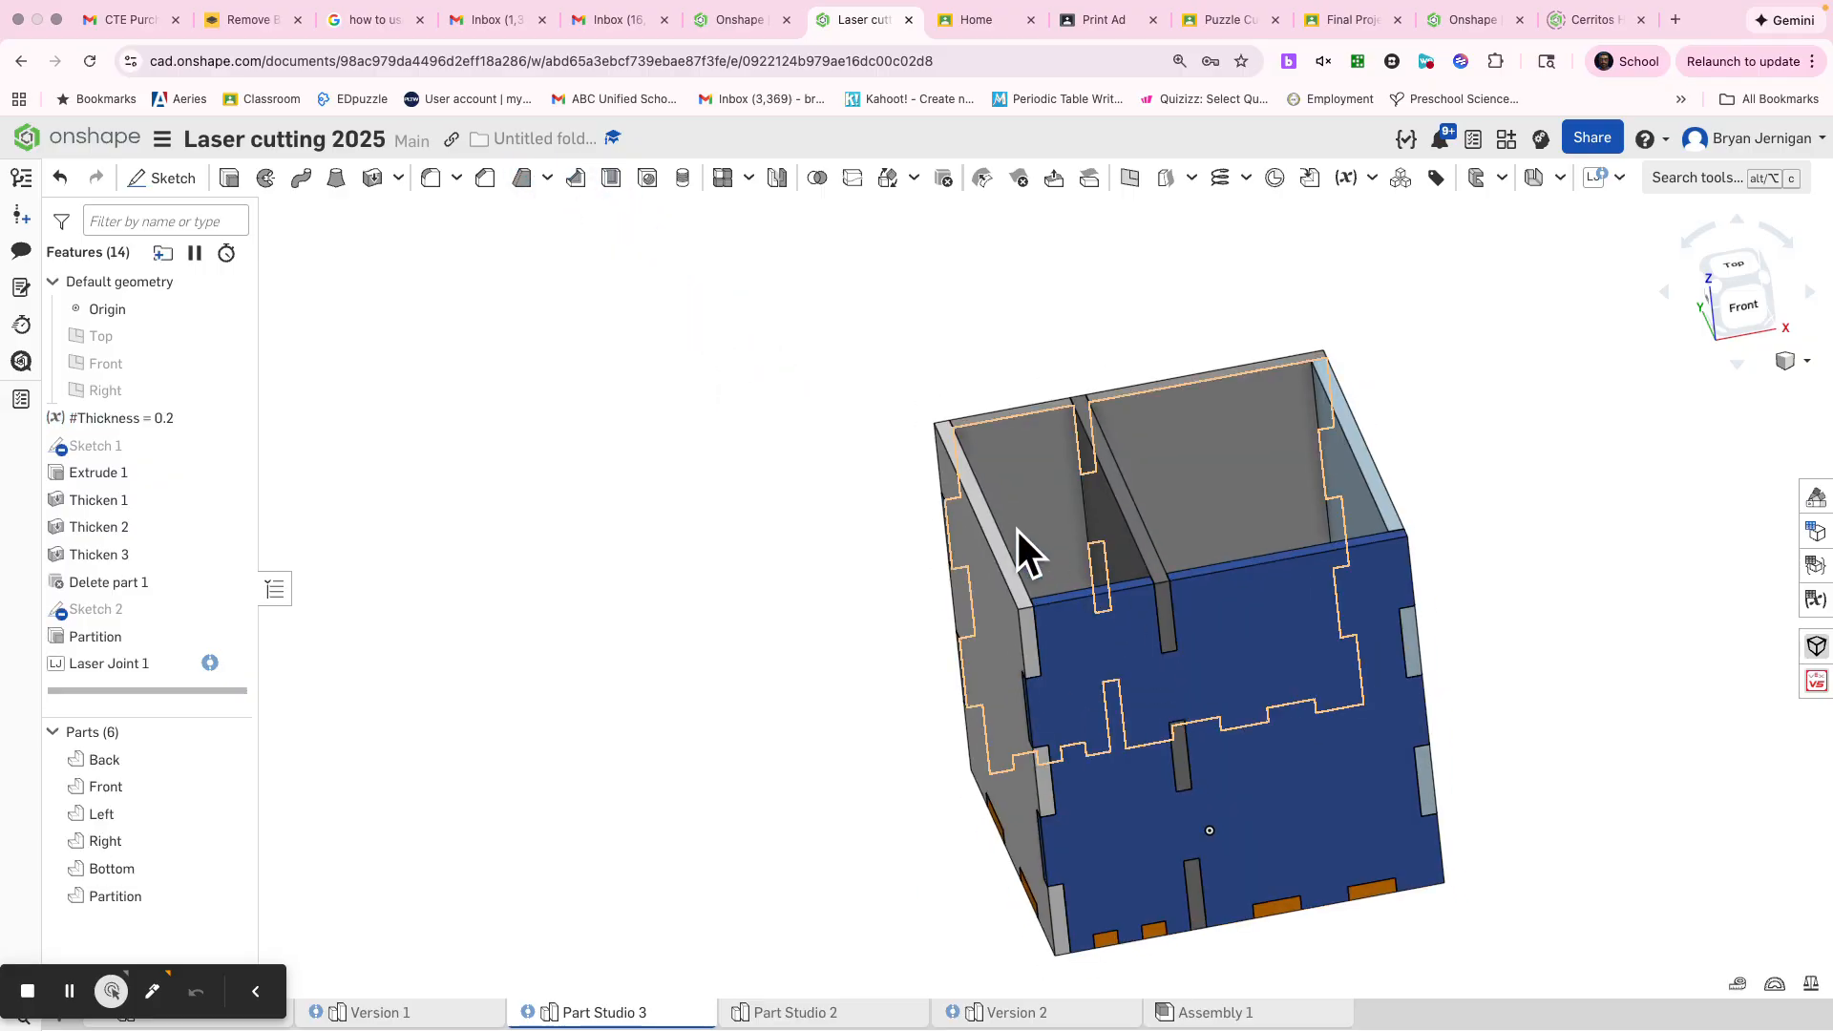
{"action": "middle_click_drag", "start_coordinate": [1037, 541], "coordinate": [1014, 530]}
{"action": "right_click_drag", "start_coordinate": [1170, 766], "coordinate": [1177, 697]}
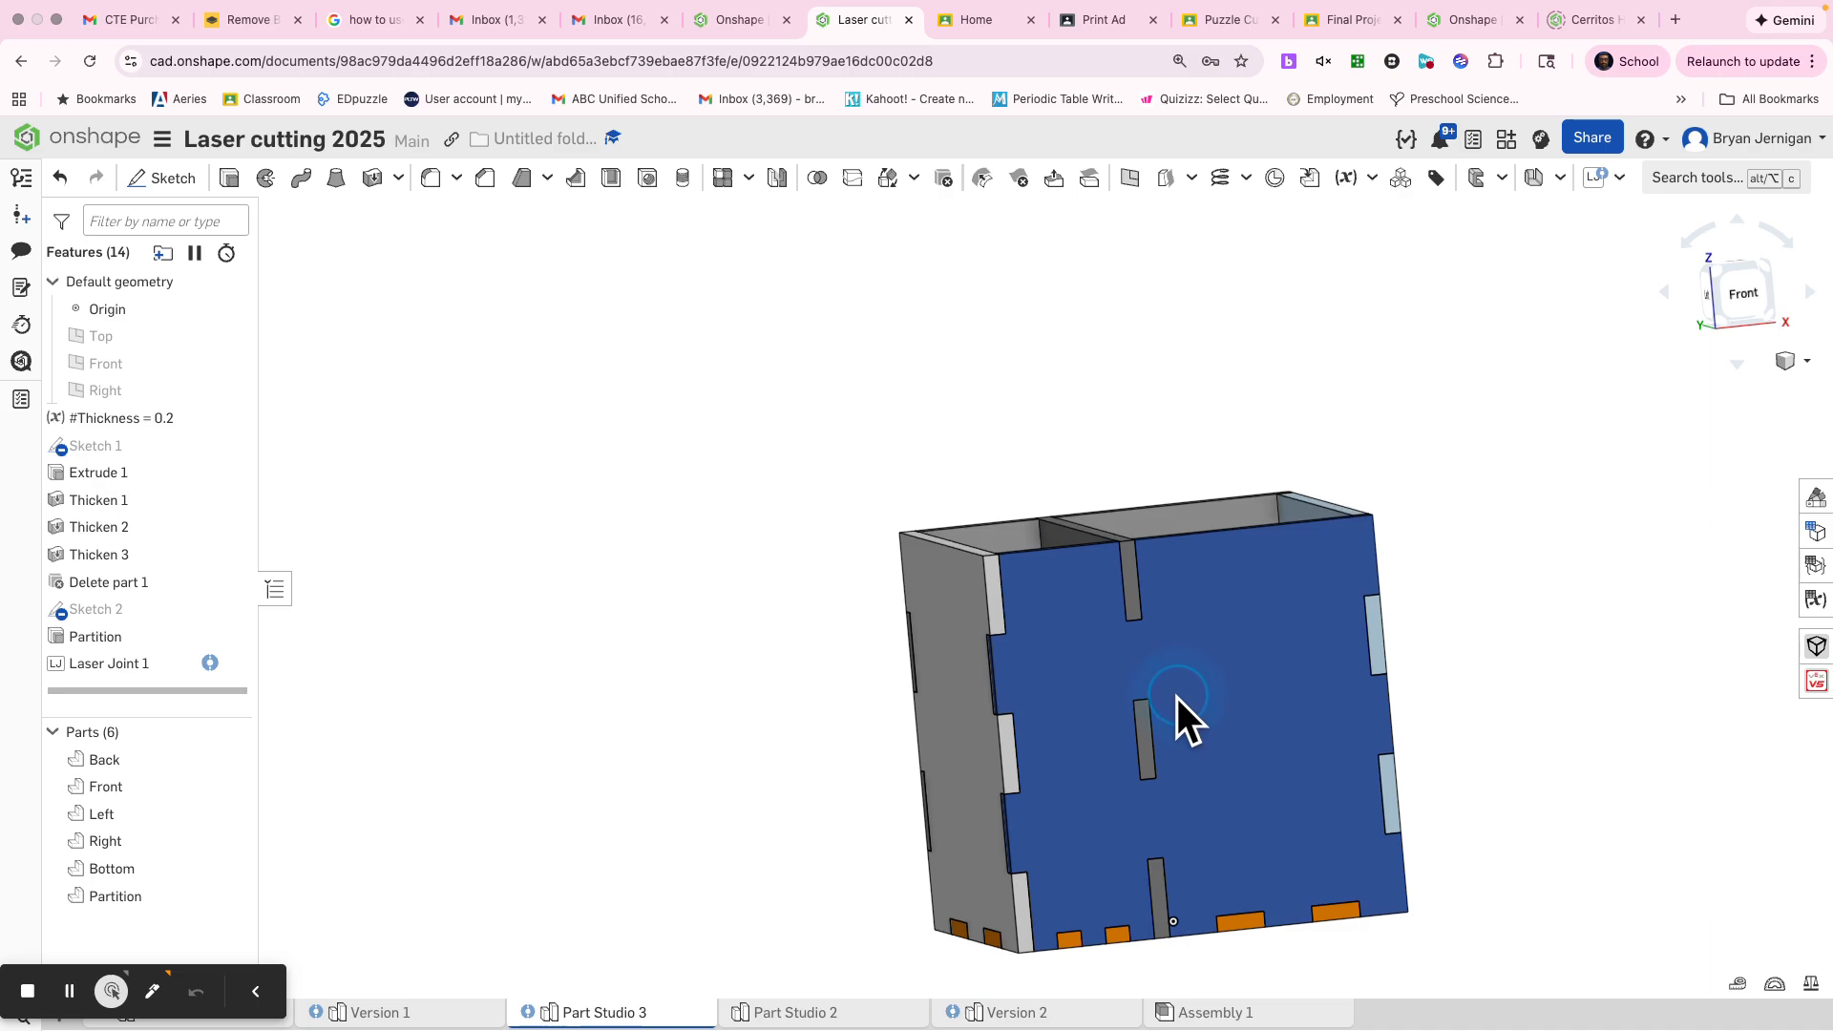
{"action": "double_click", "coordinate": [174, 421]}
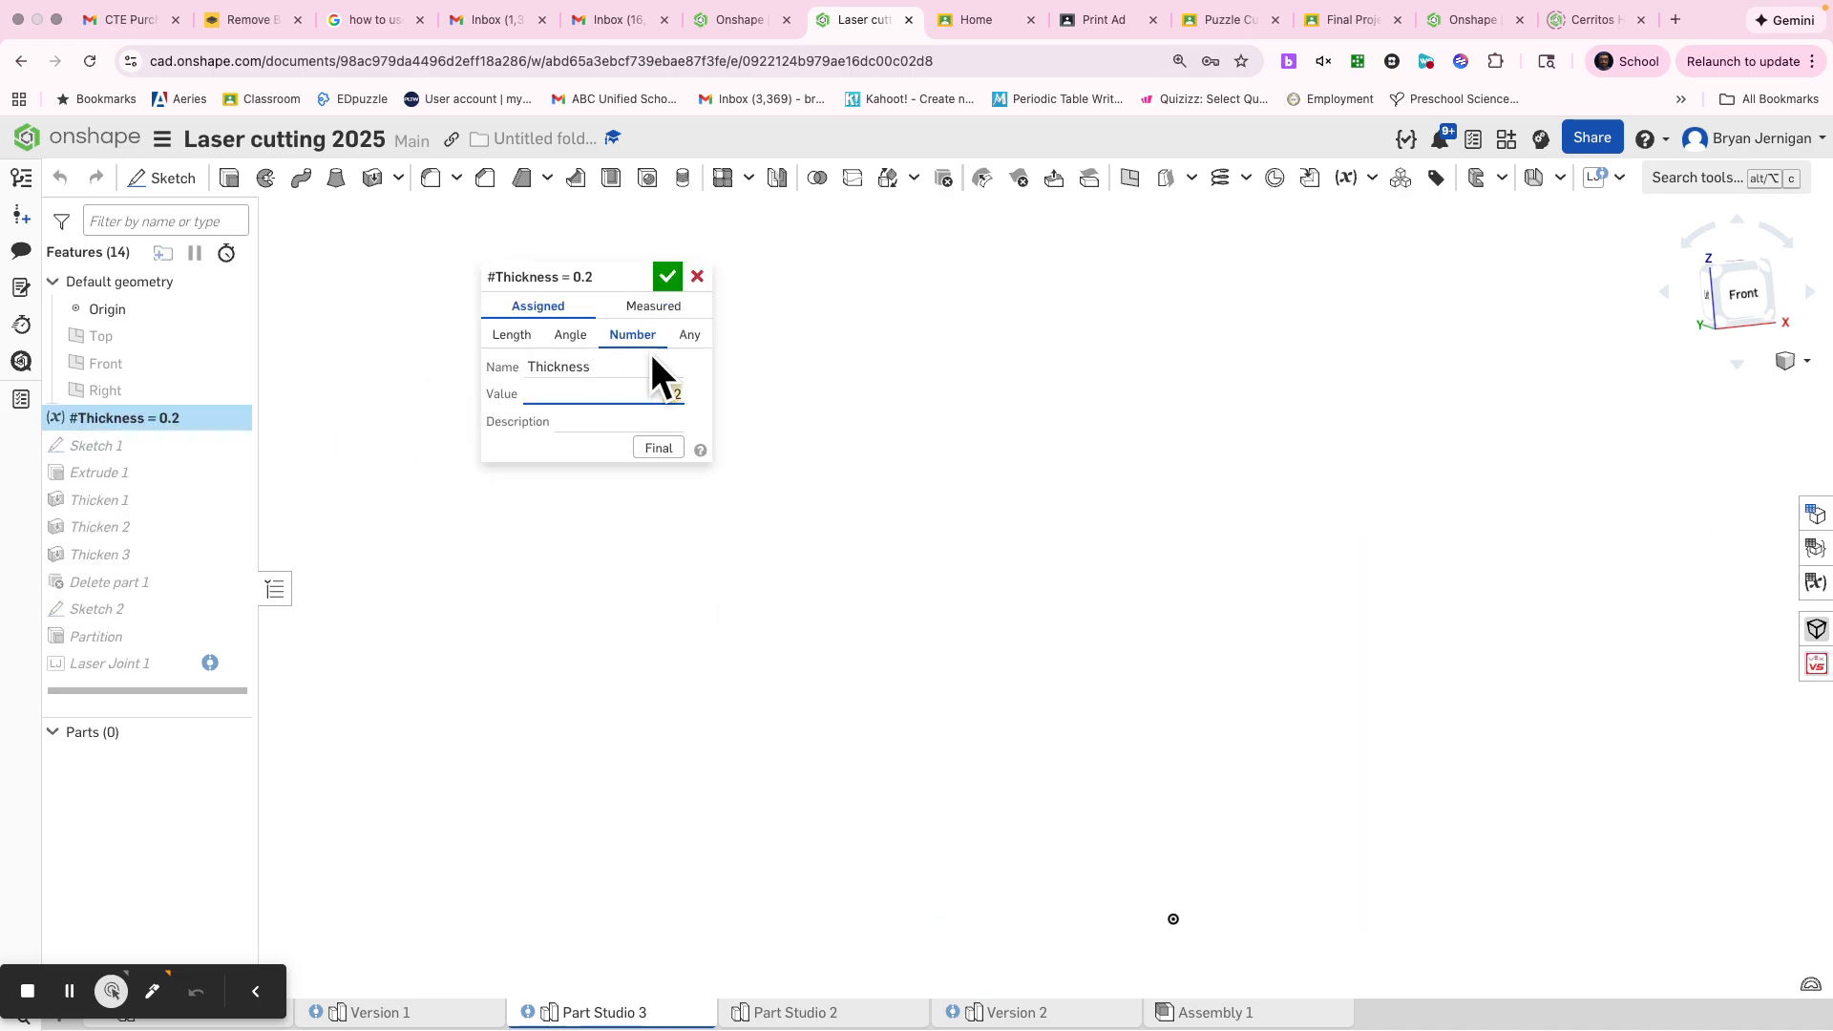
{"action": "type", "text": "1"}
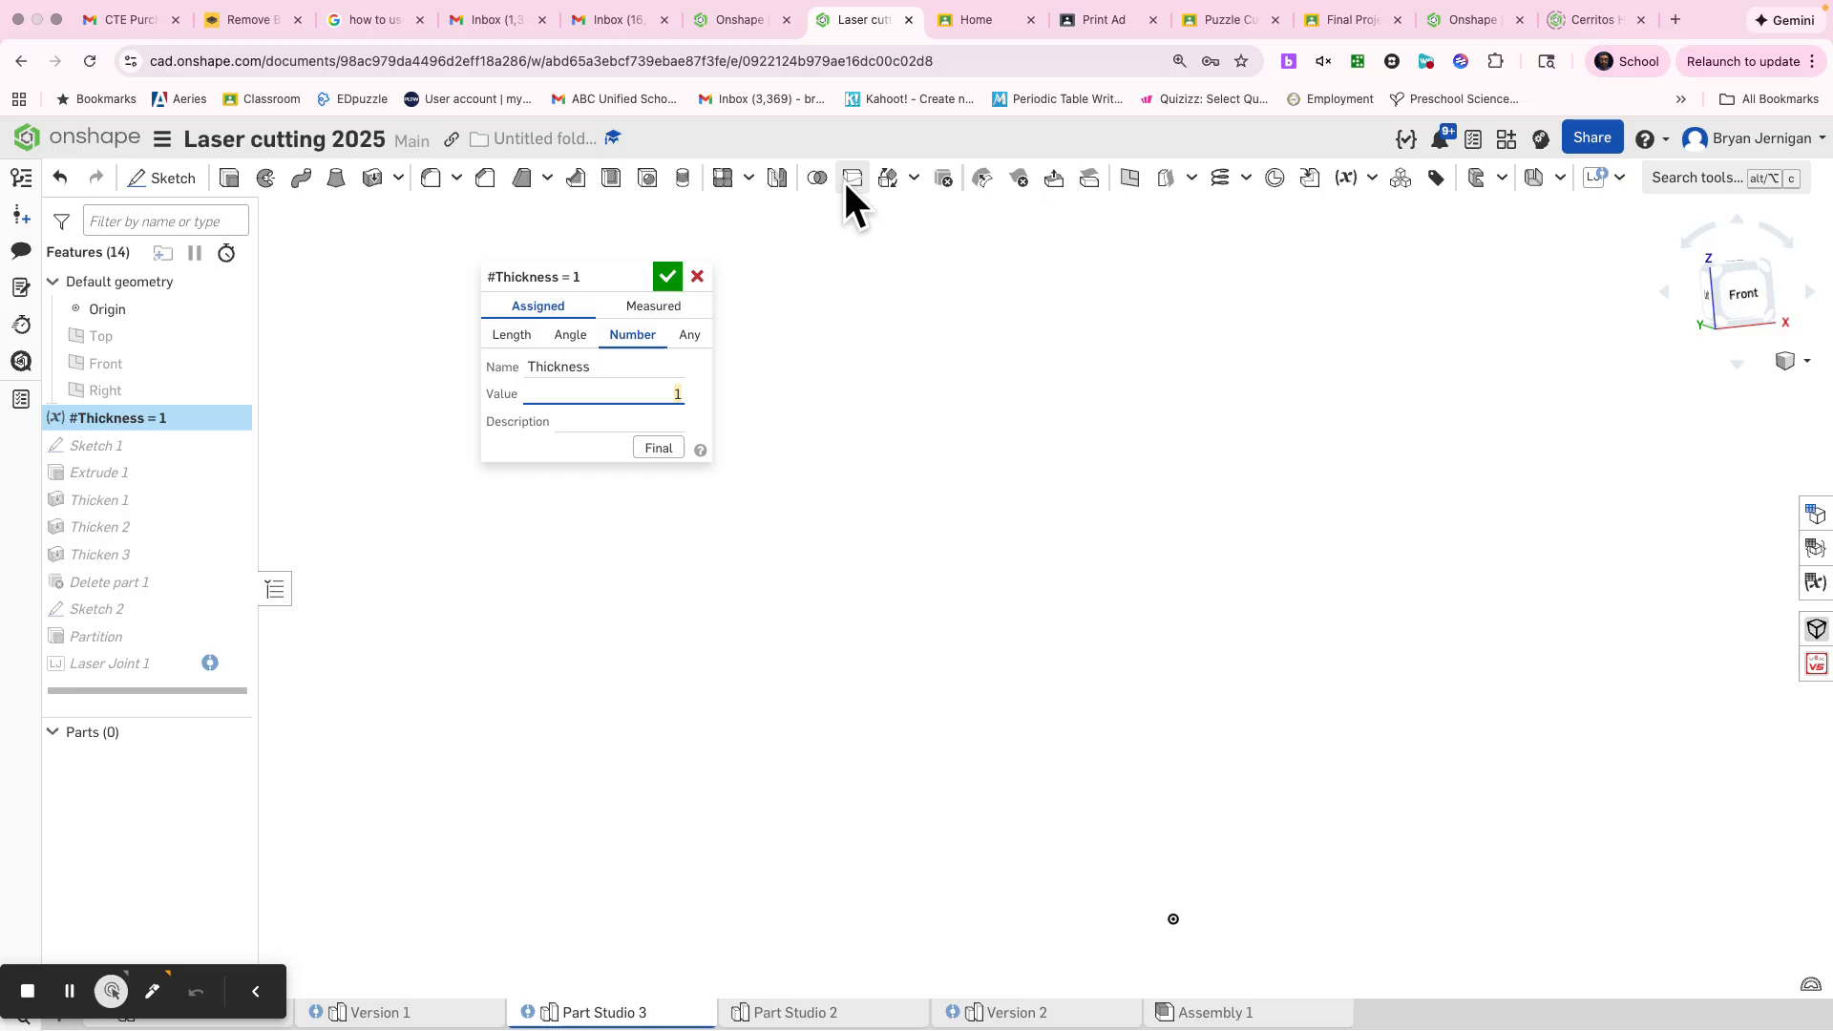
{"action": "left_click", "coordinate": [668, 276]}
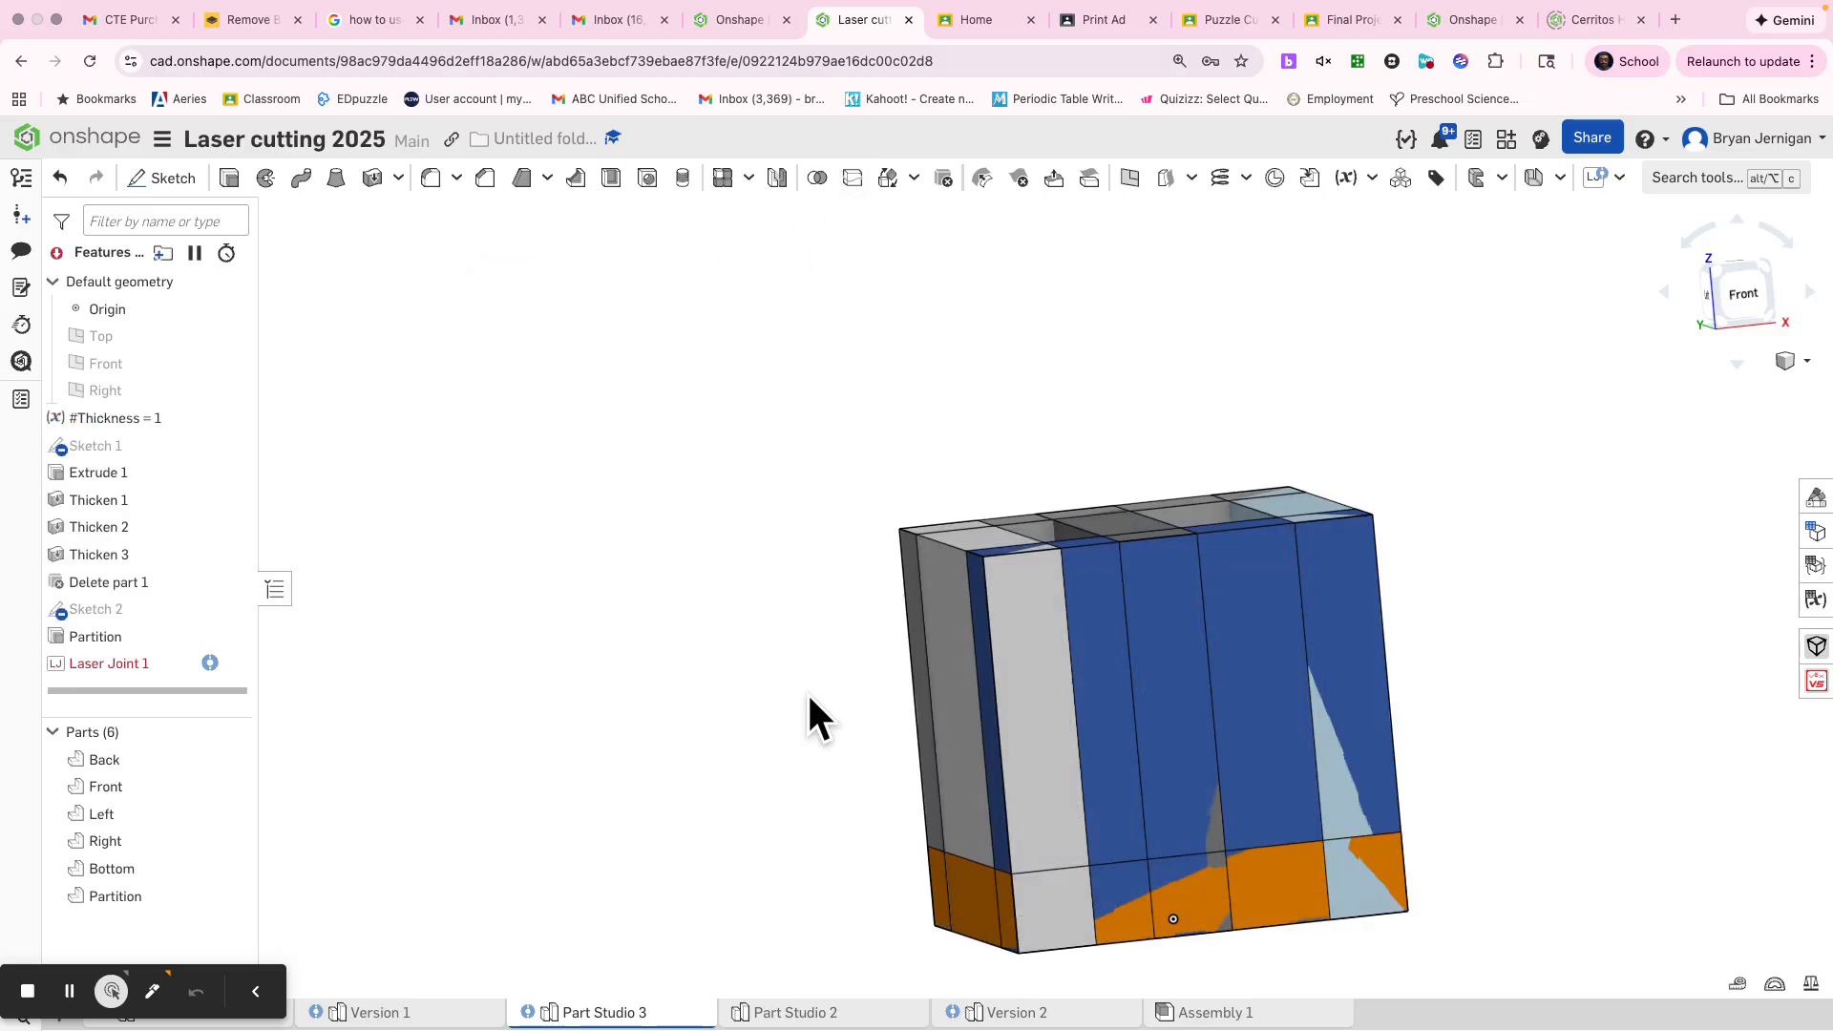
Set the Thickness variable to 0.5 and inspect the finger joints on the box
{"action": "right_click", "coordinate": [215, 428]}
{"action": "left_click", "coordinate": [252, 455]}
{"action": "double_click", "coordinate": [656, 399]}
{"action": "type", "text": "0.5"}
{"action": "key", "text": "Return"}
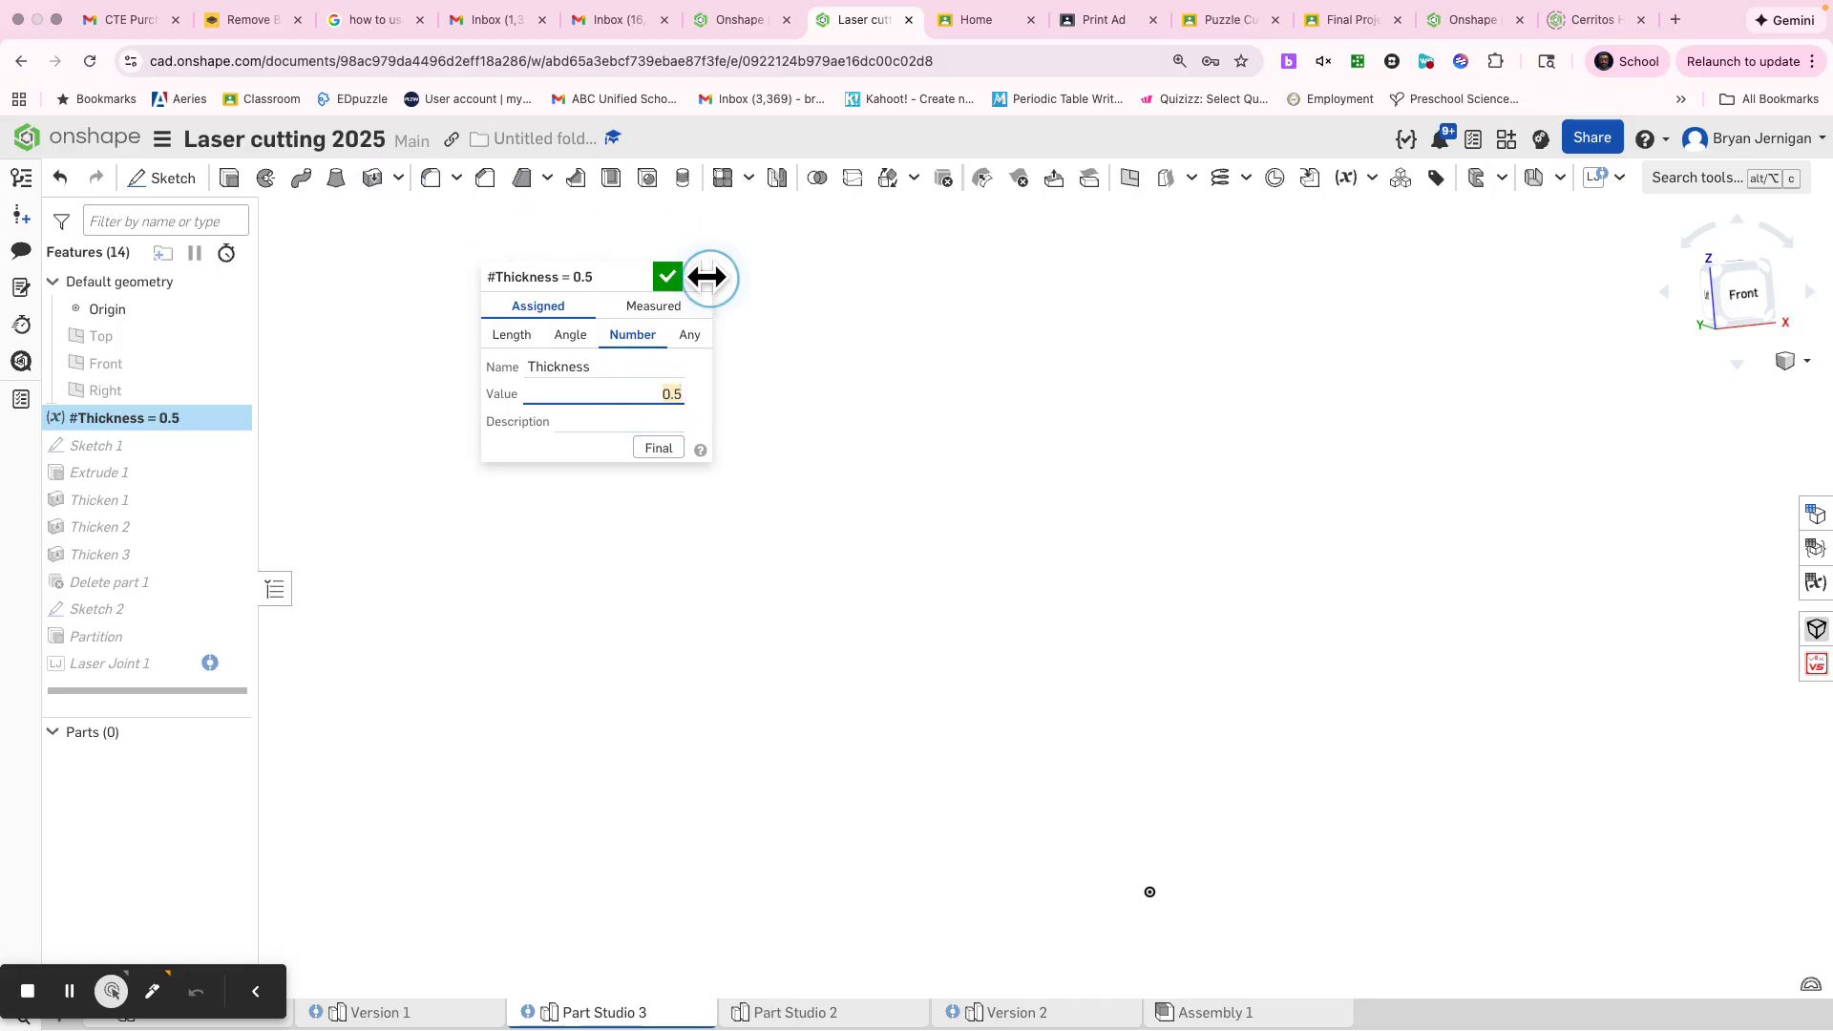
{"action": "left_click", "coordinate": [668, 277]}
{"action": "right_click_drag", "start_coordinate": [991, 464], "coordinate": [969, 514]}
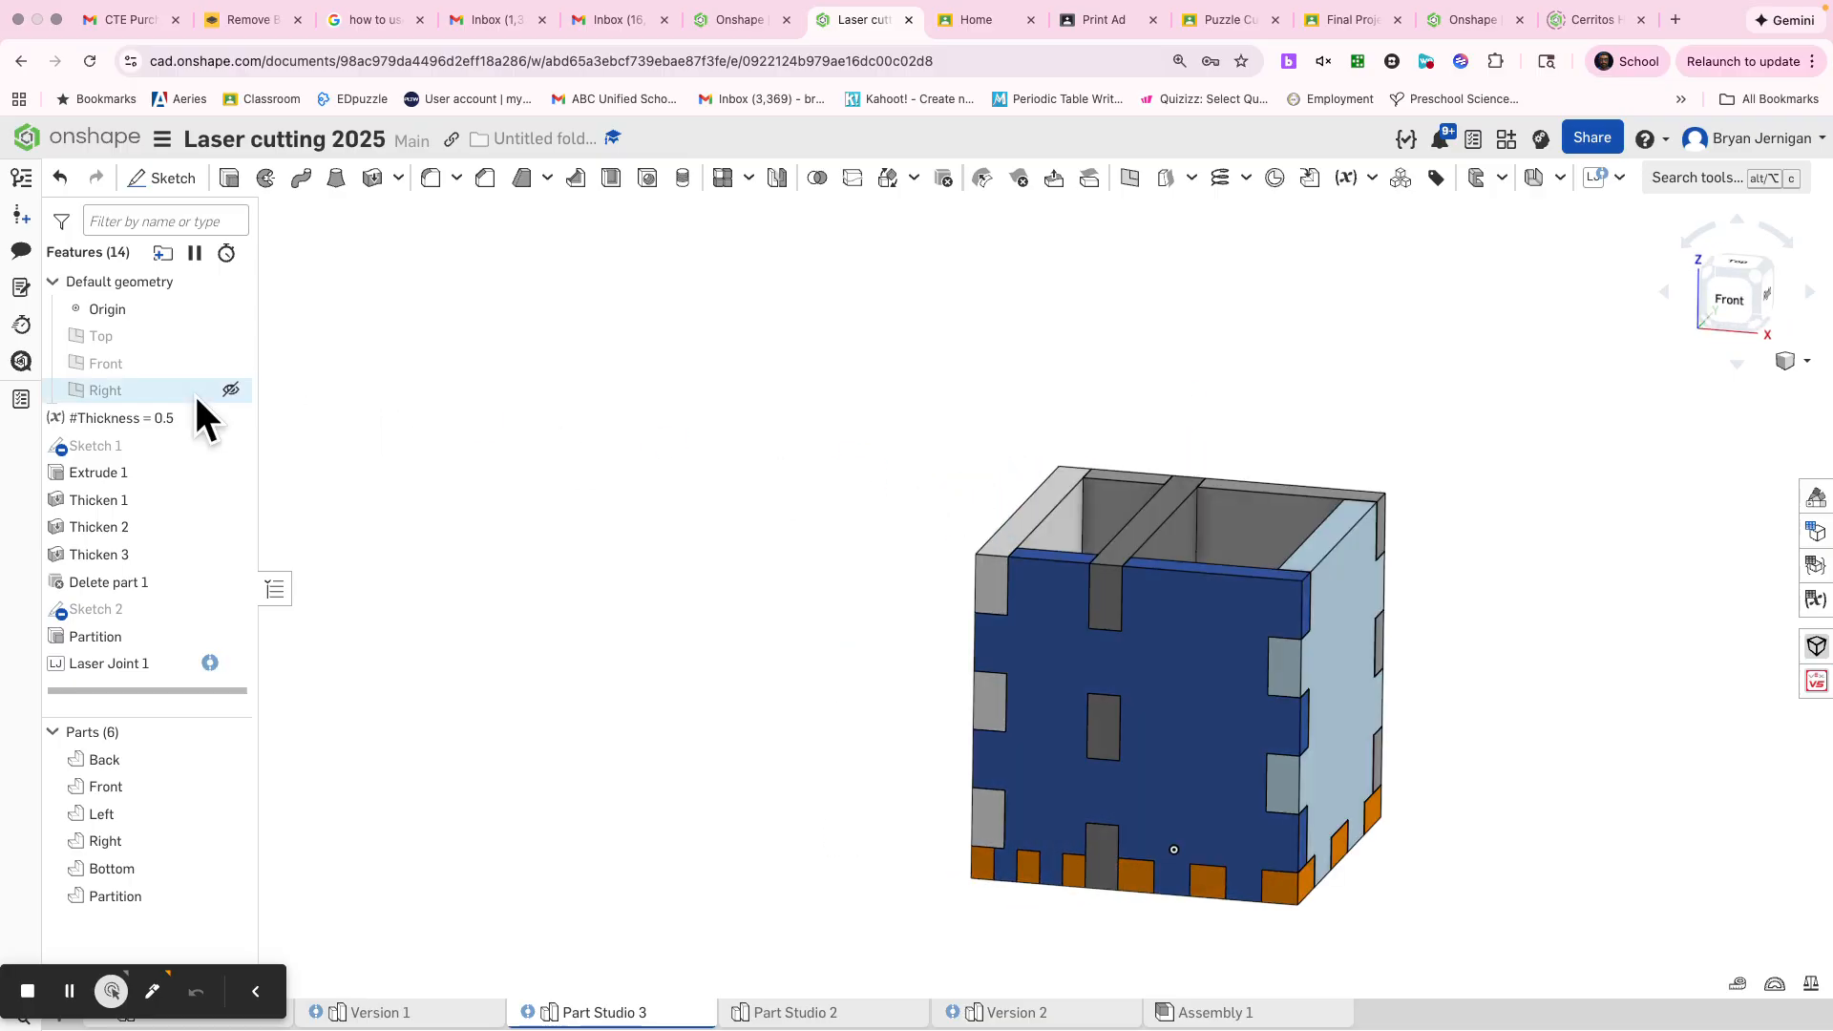
Set the Thickness variable back to 0.125 and accept the change
{"action": "right_click", "coordinate": [122, 417]}
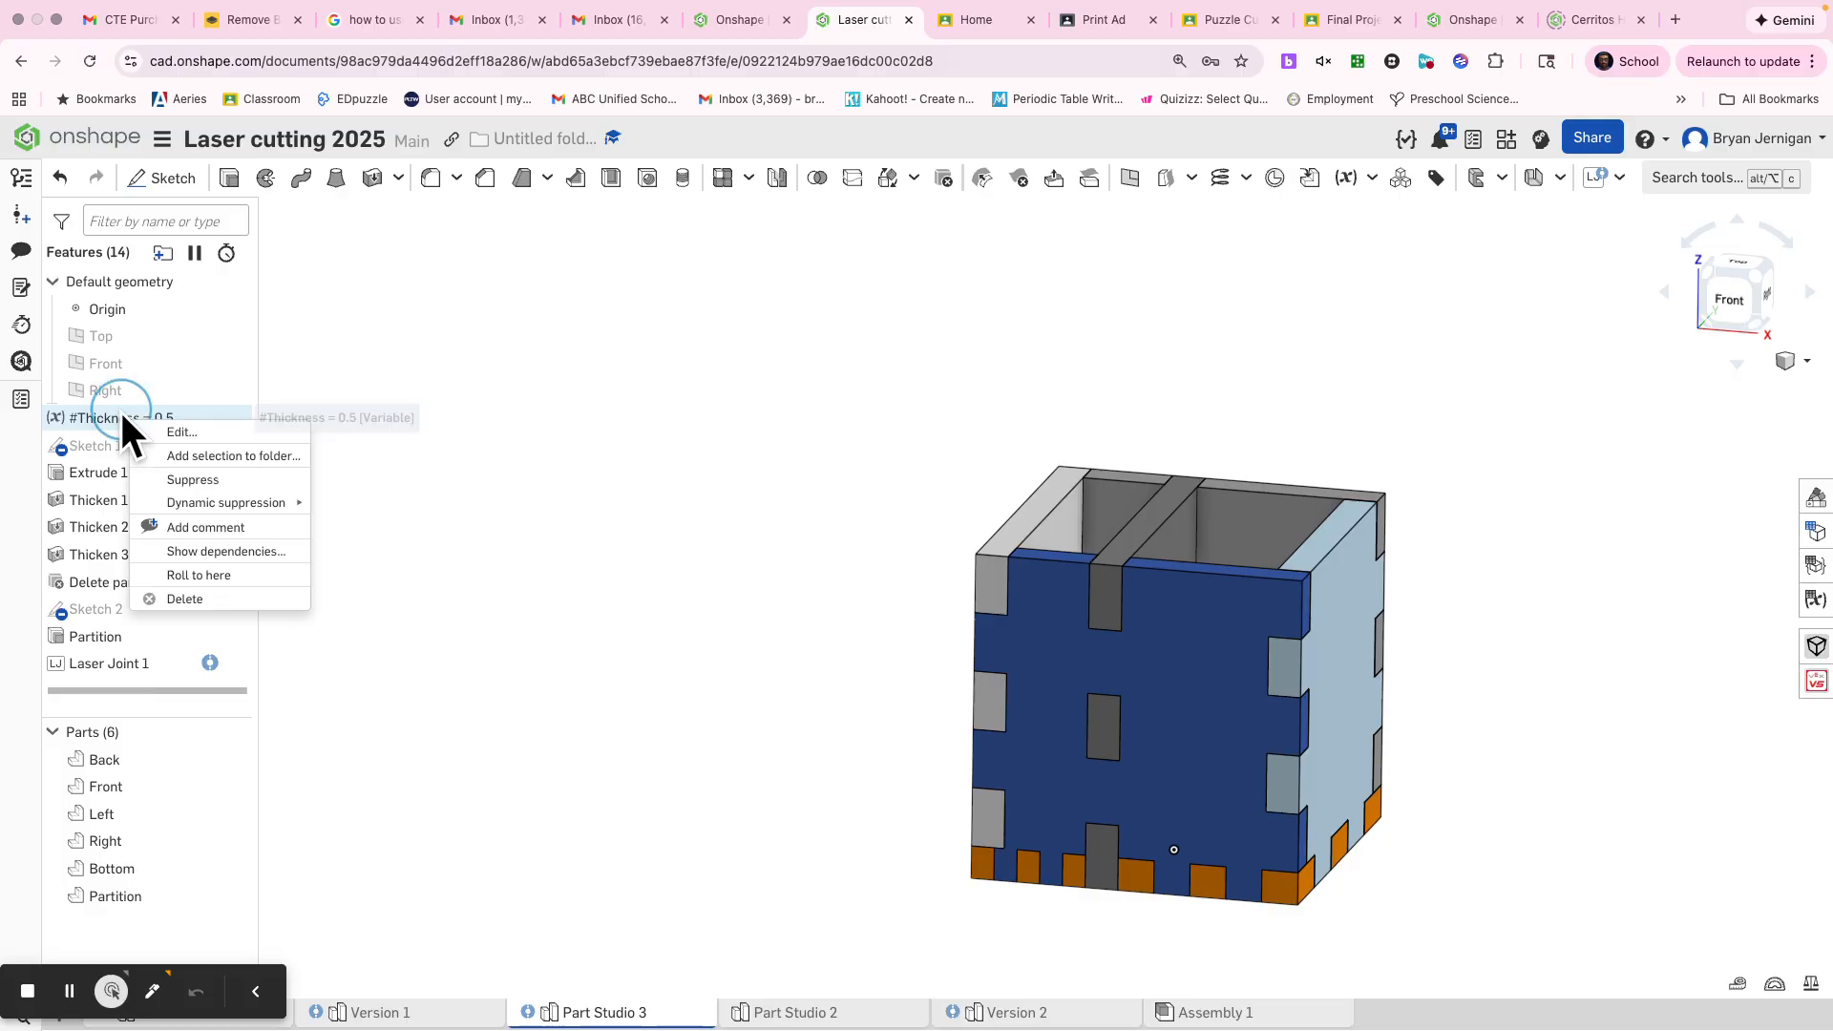
{"action": "left_click", "coordinate": [178, 432]}
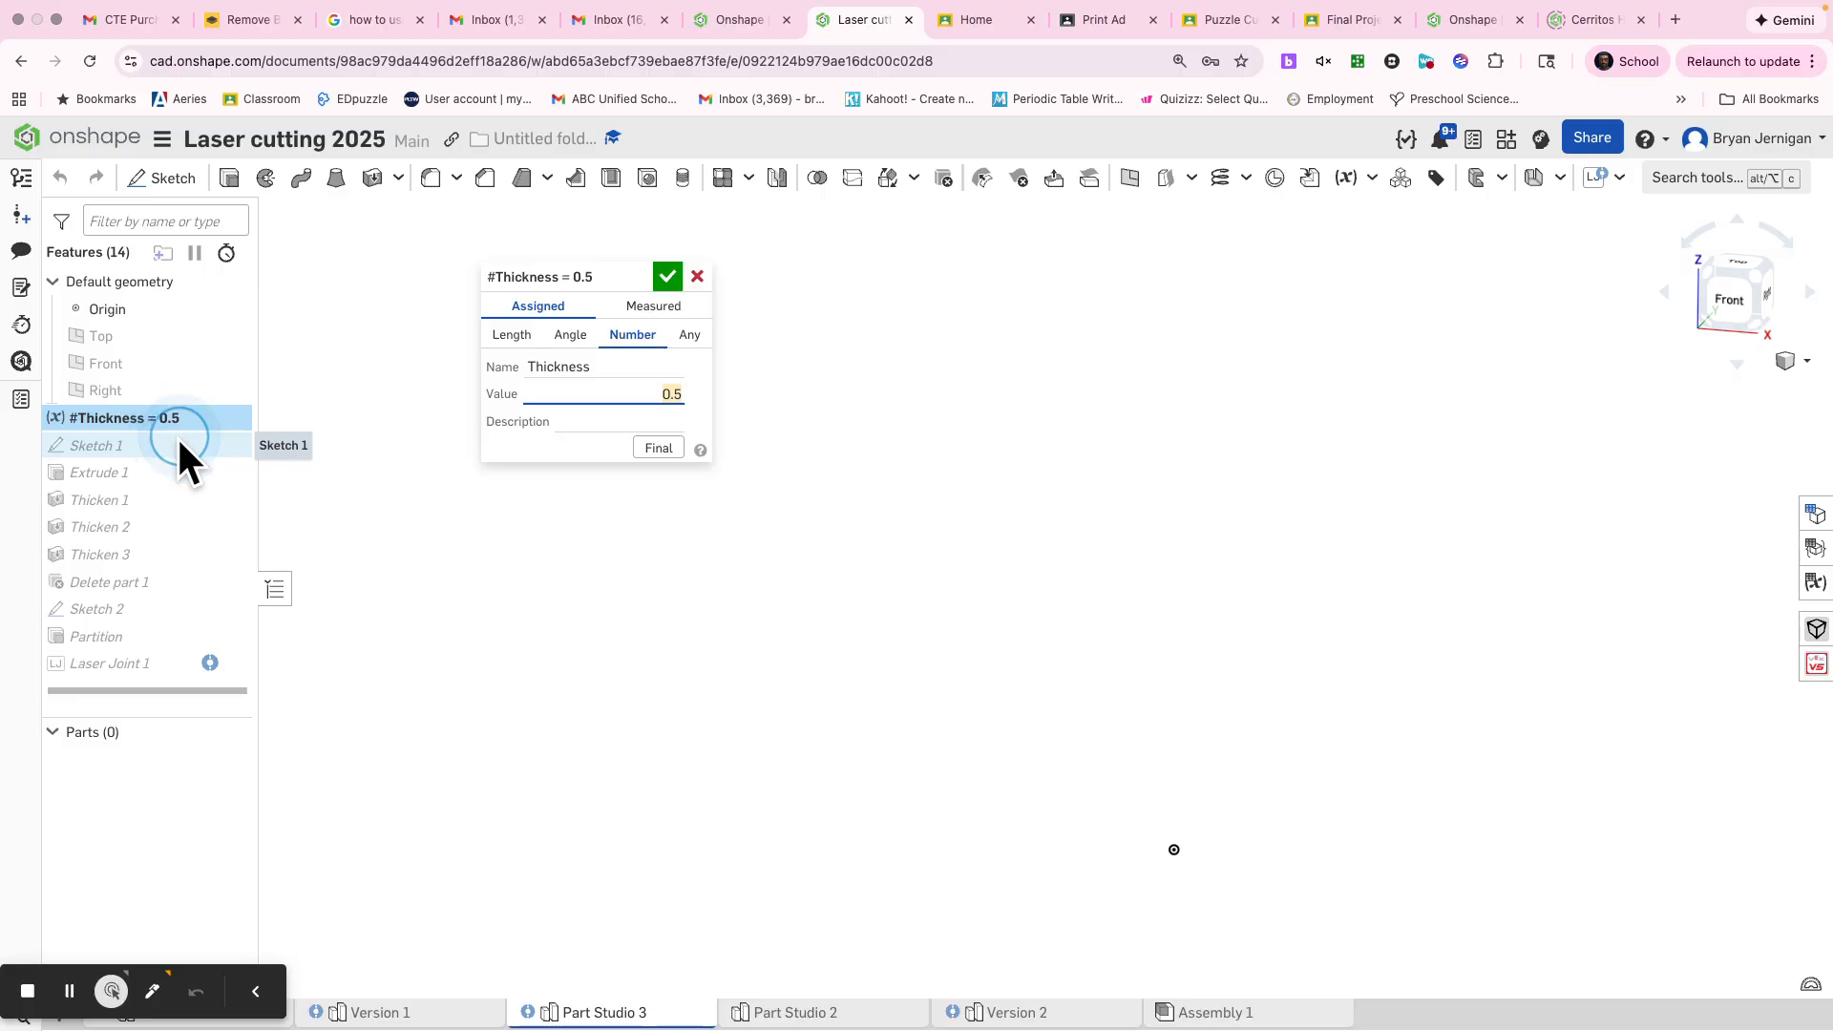
{"action": "type", "text": "0.125"}
{"action": "left_click", "coordinate": [666, 276]}
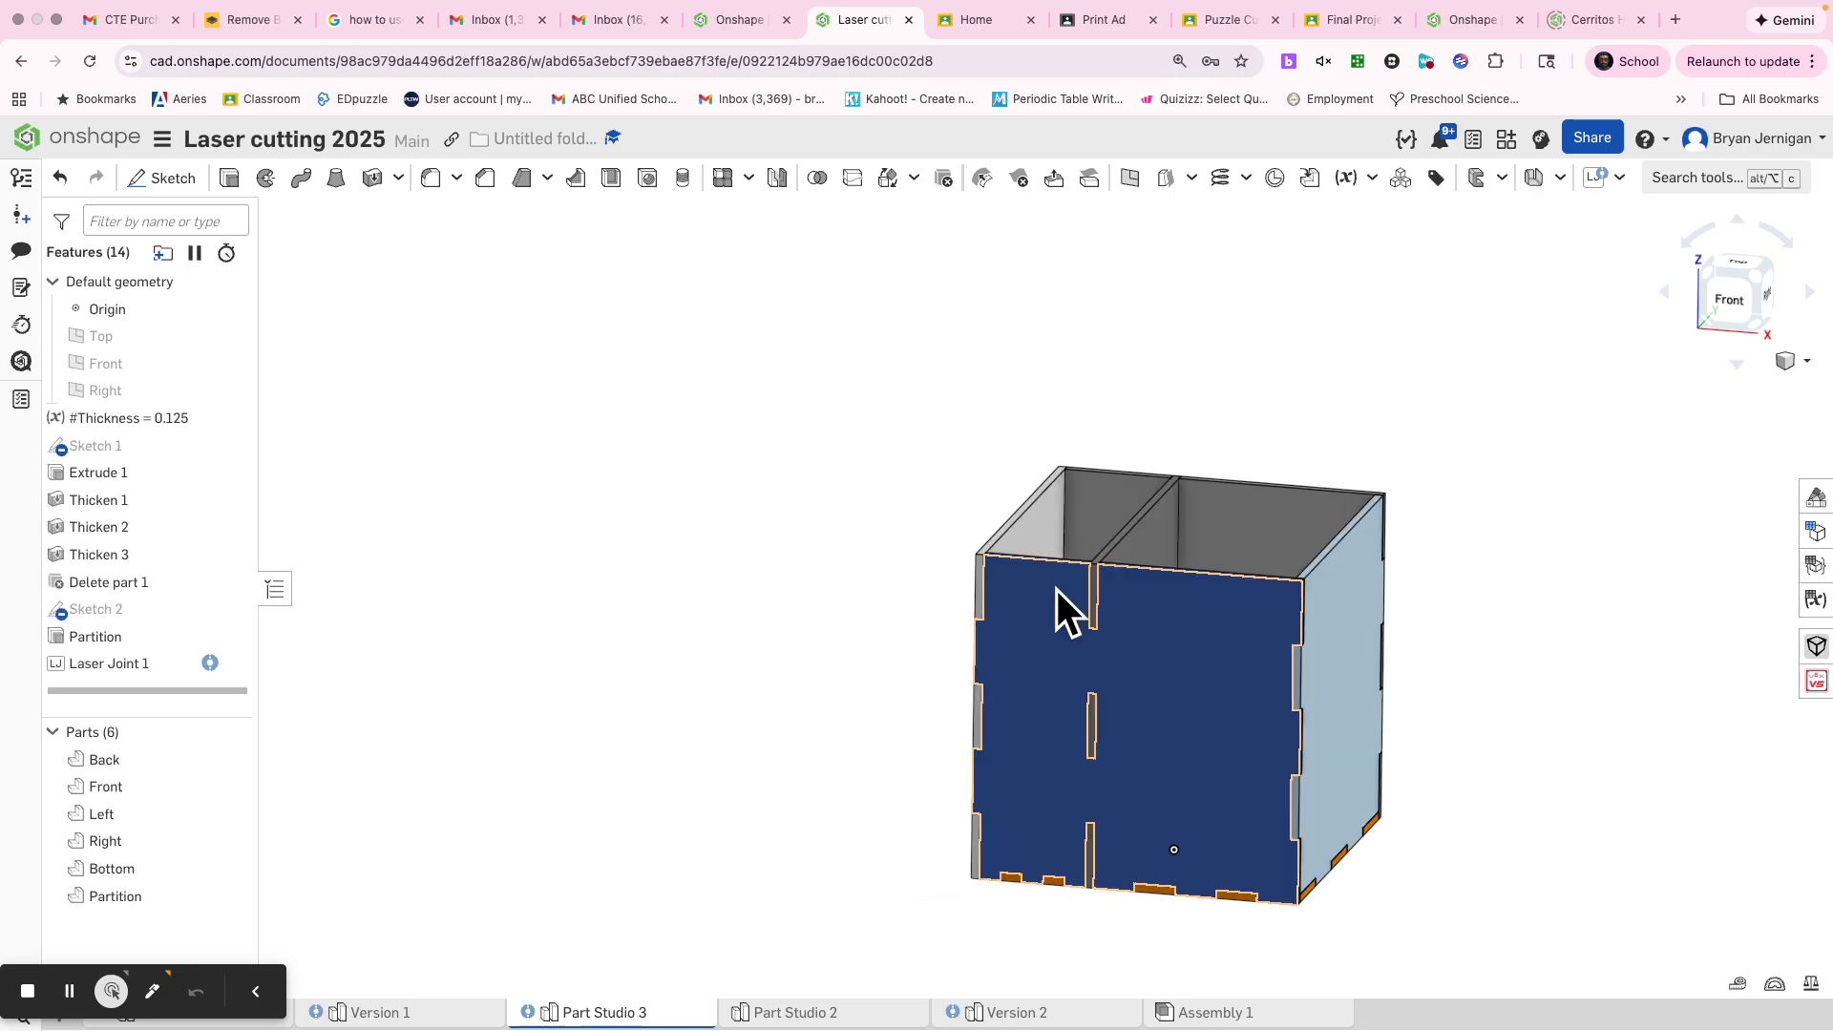
Measure the mass and section properties of all six box parts together, checking volume and surface area
{"action": "scroll", "coordinate": [1058, 587], "scroll_direction": "down", "scroll_amount": 4}
{"action": "middle_click_drag", "start_coordinate": [963, 519], "coordinate": [810, 426]}
{"action": "right_click_drag", "start_coordinate": [1114, 678], "coordinate": [1051, 697]}
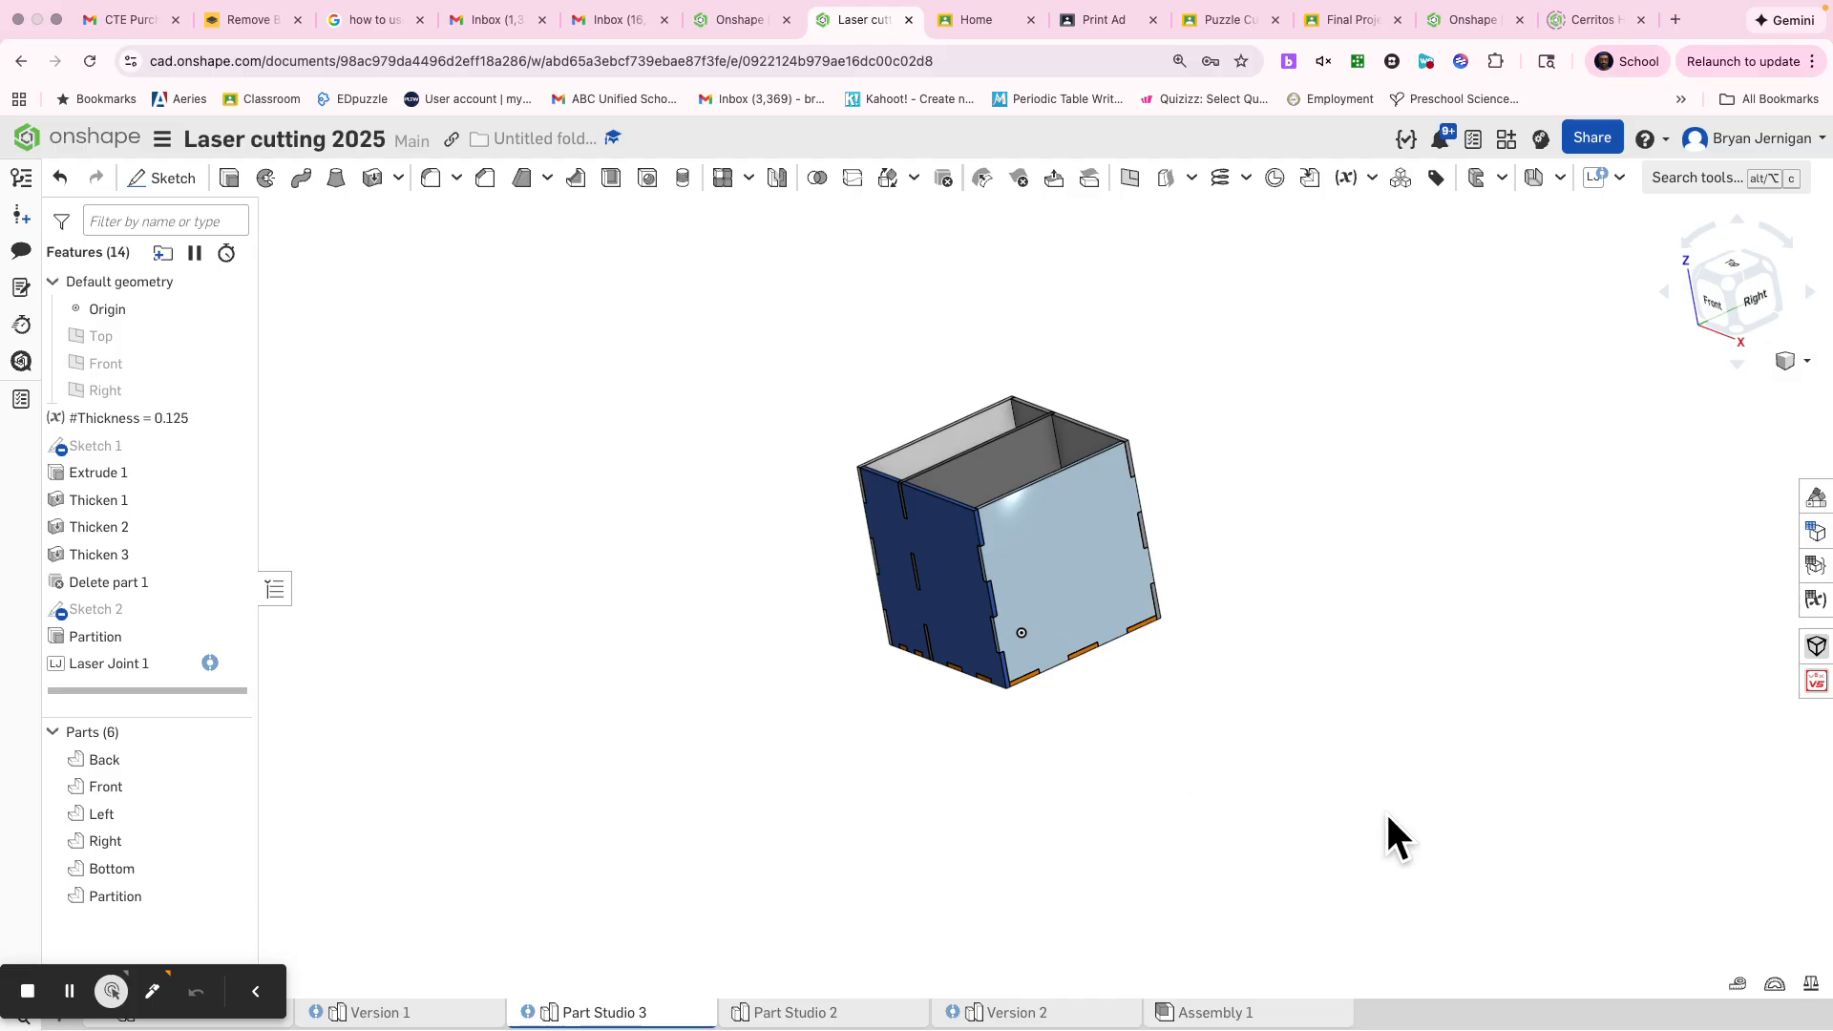
{"action": "left_click", "coordinate": [1776, 984]}
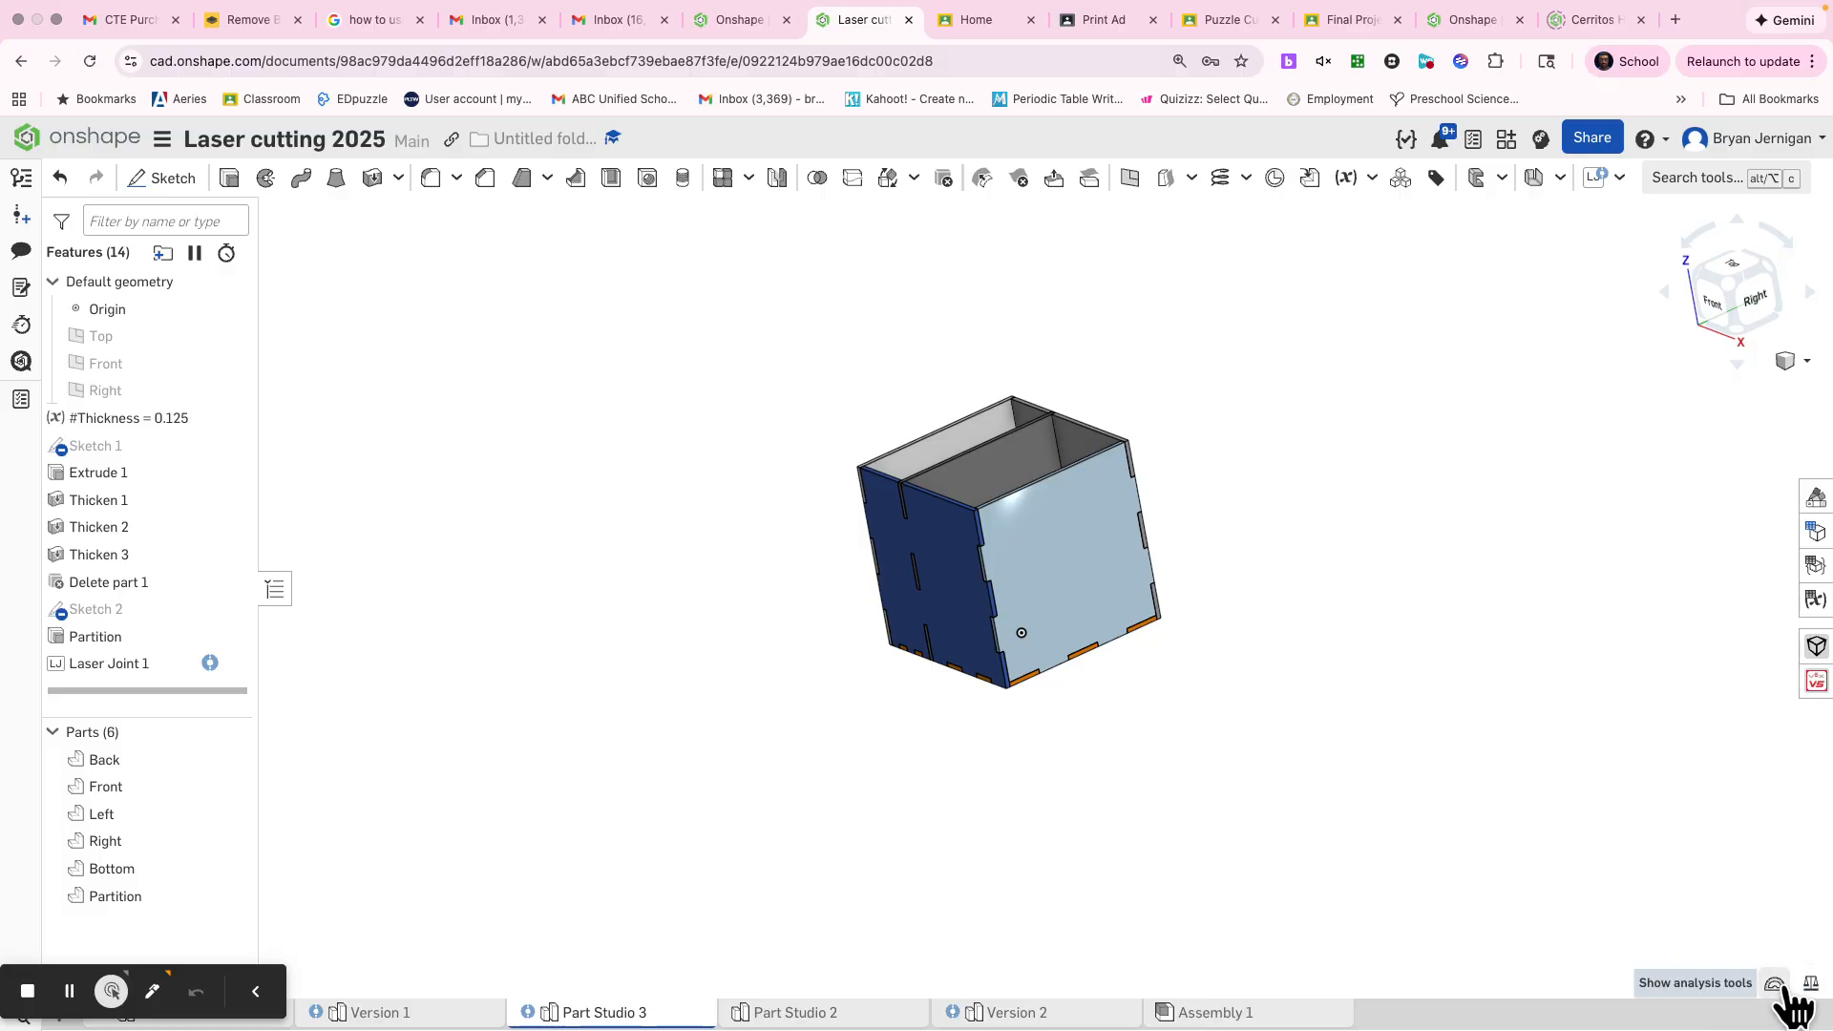
{"action": "left_click", "coordinate": [1738, 985]}
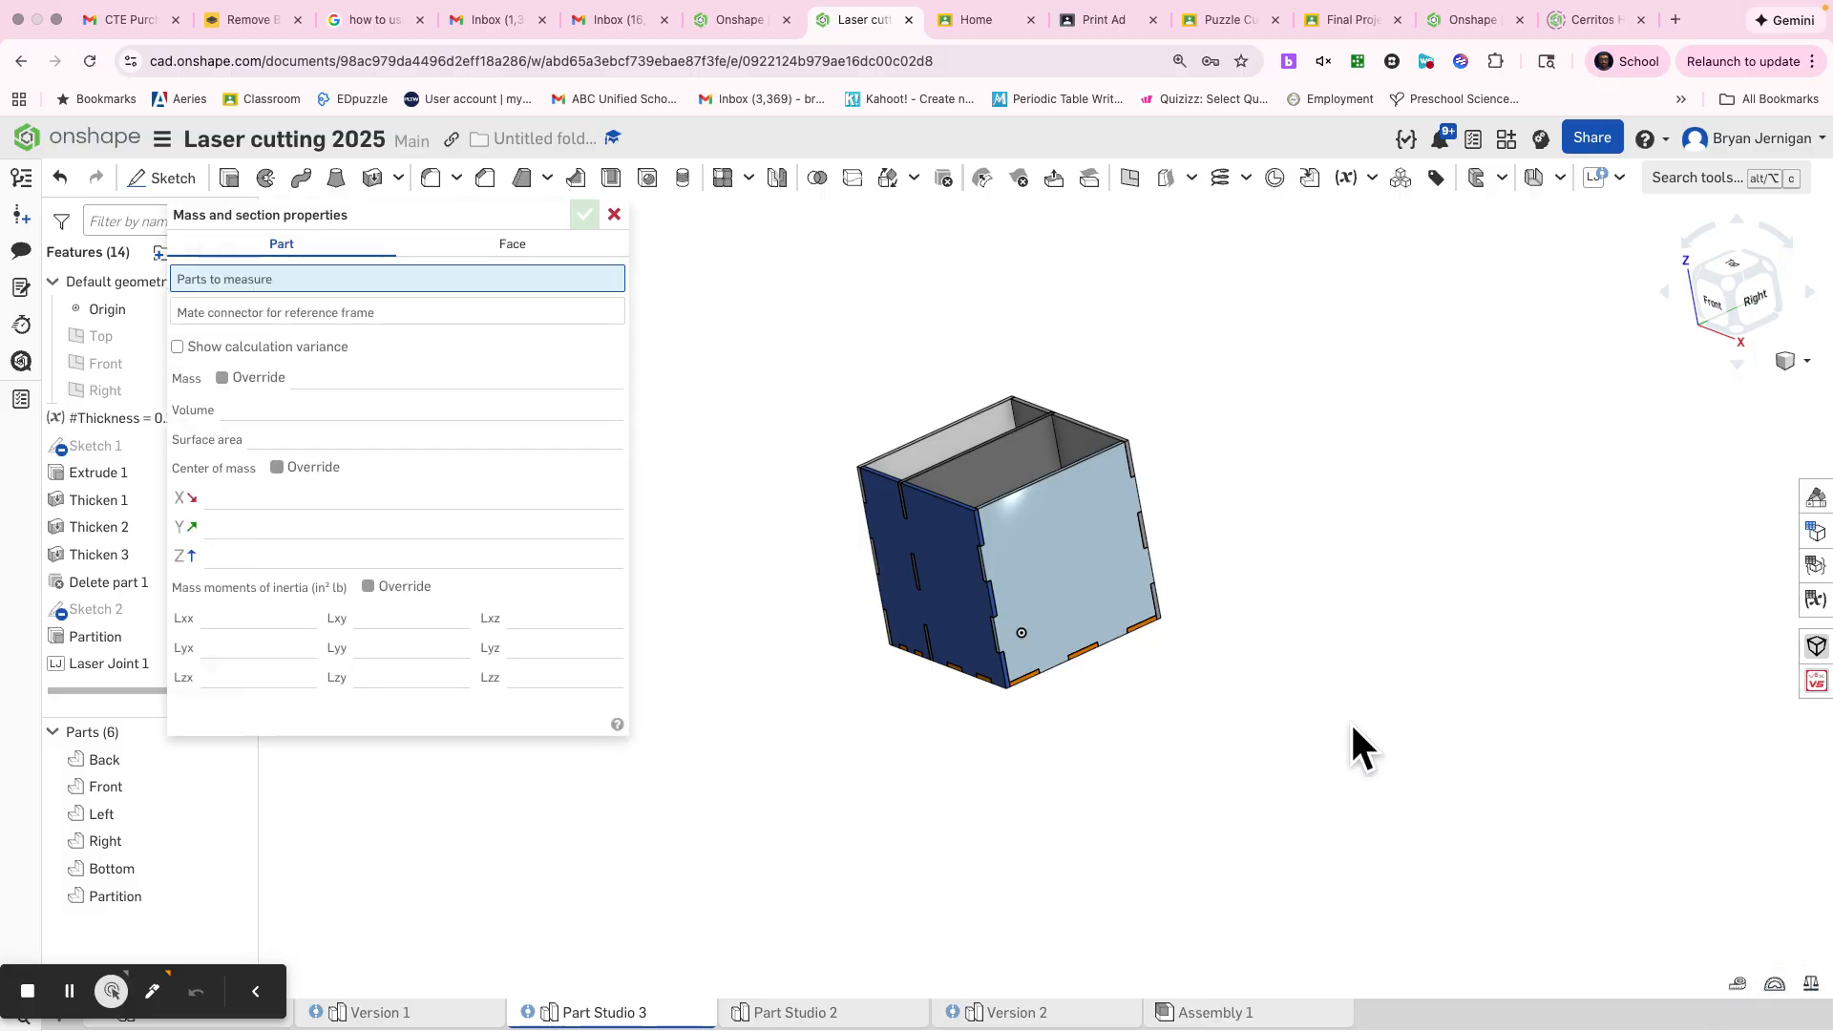
{"action": "left_click_drag", "start_coordinate": [1334, 761], "coordinate": [771, 304]}
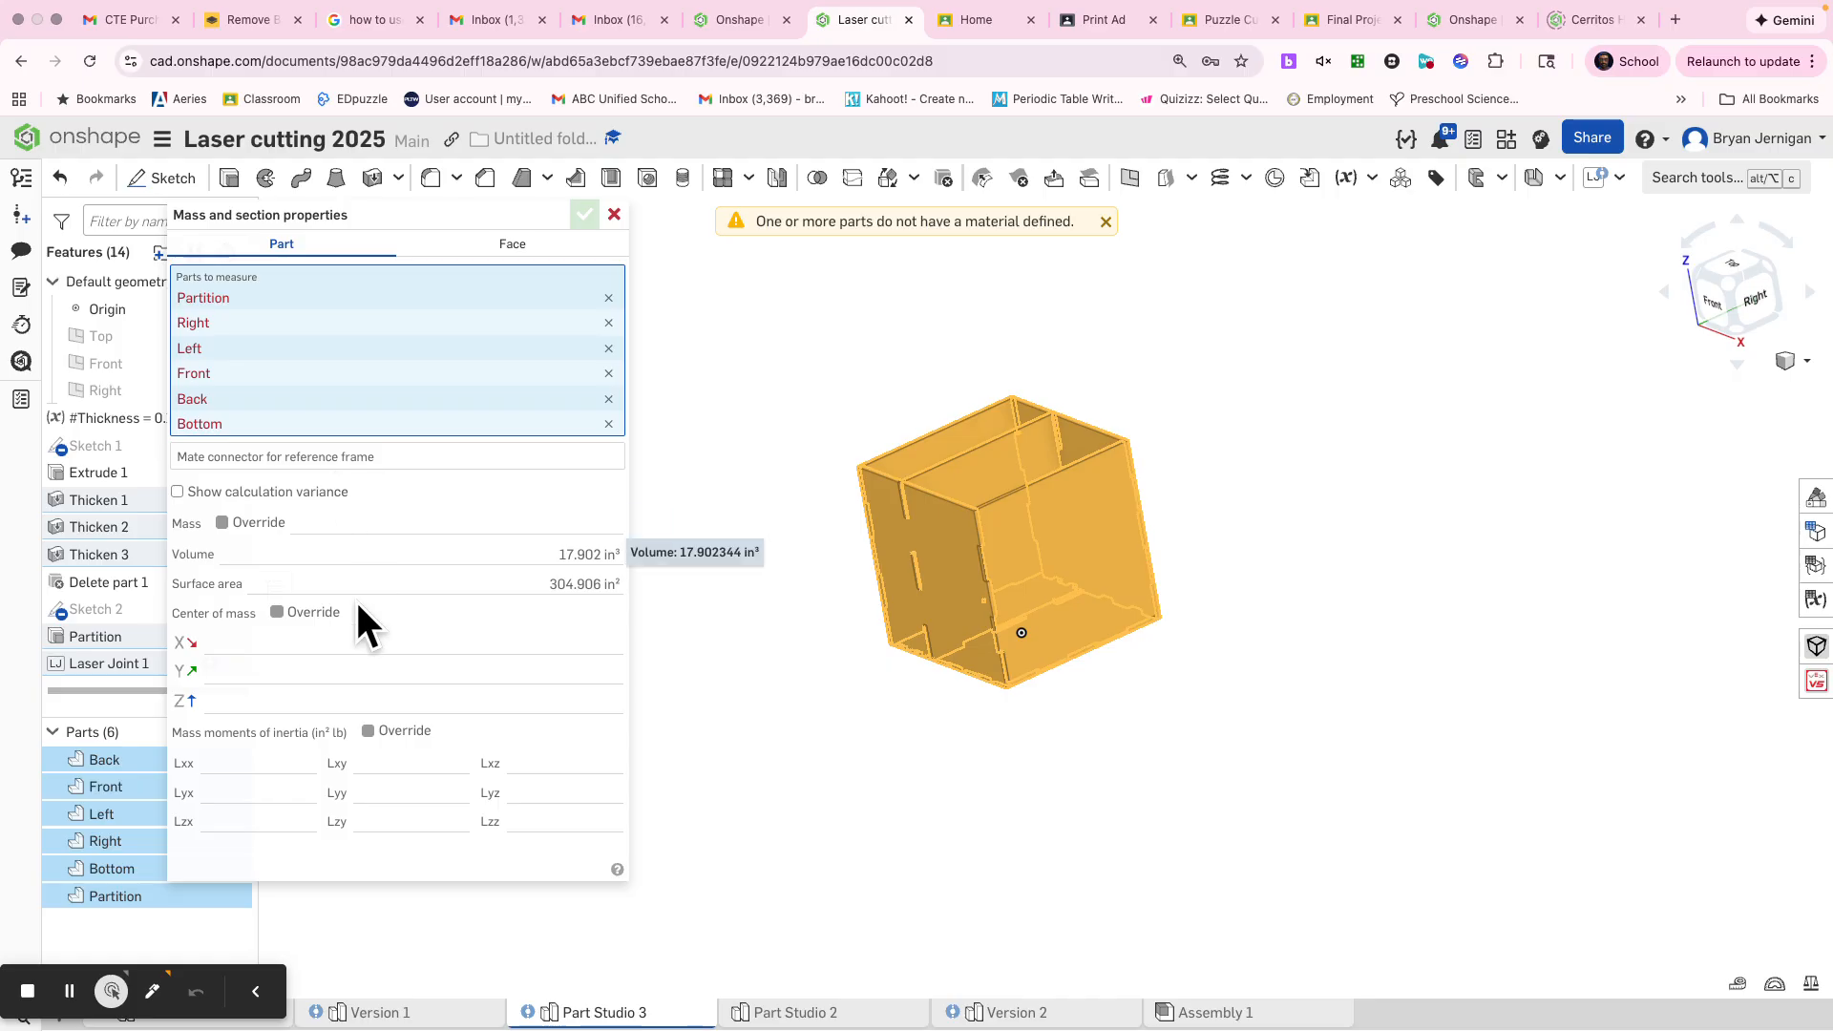
{"action": "mouse_move", "coordinate": [290, 578]}
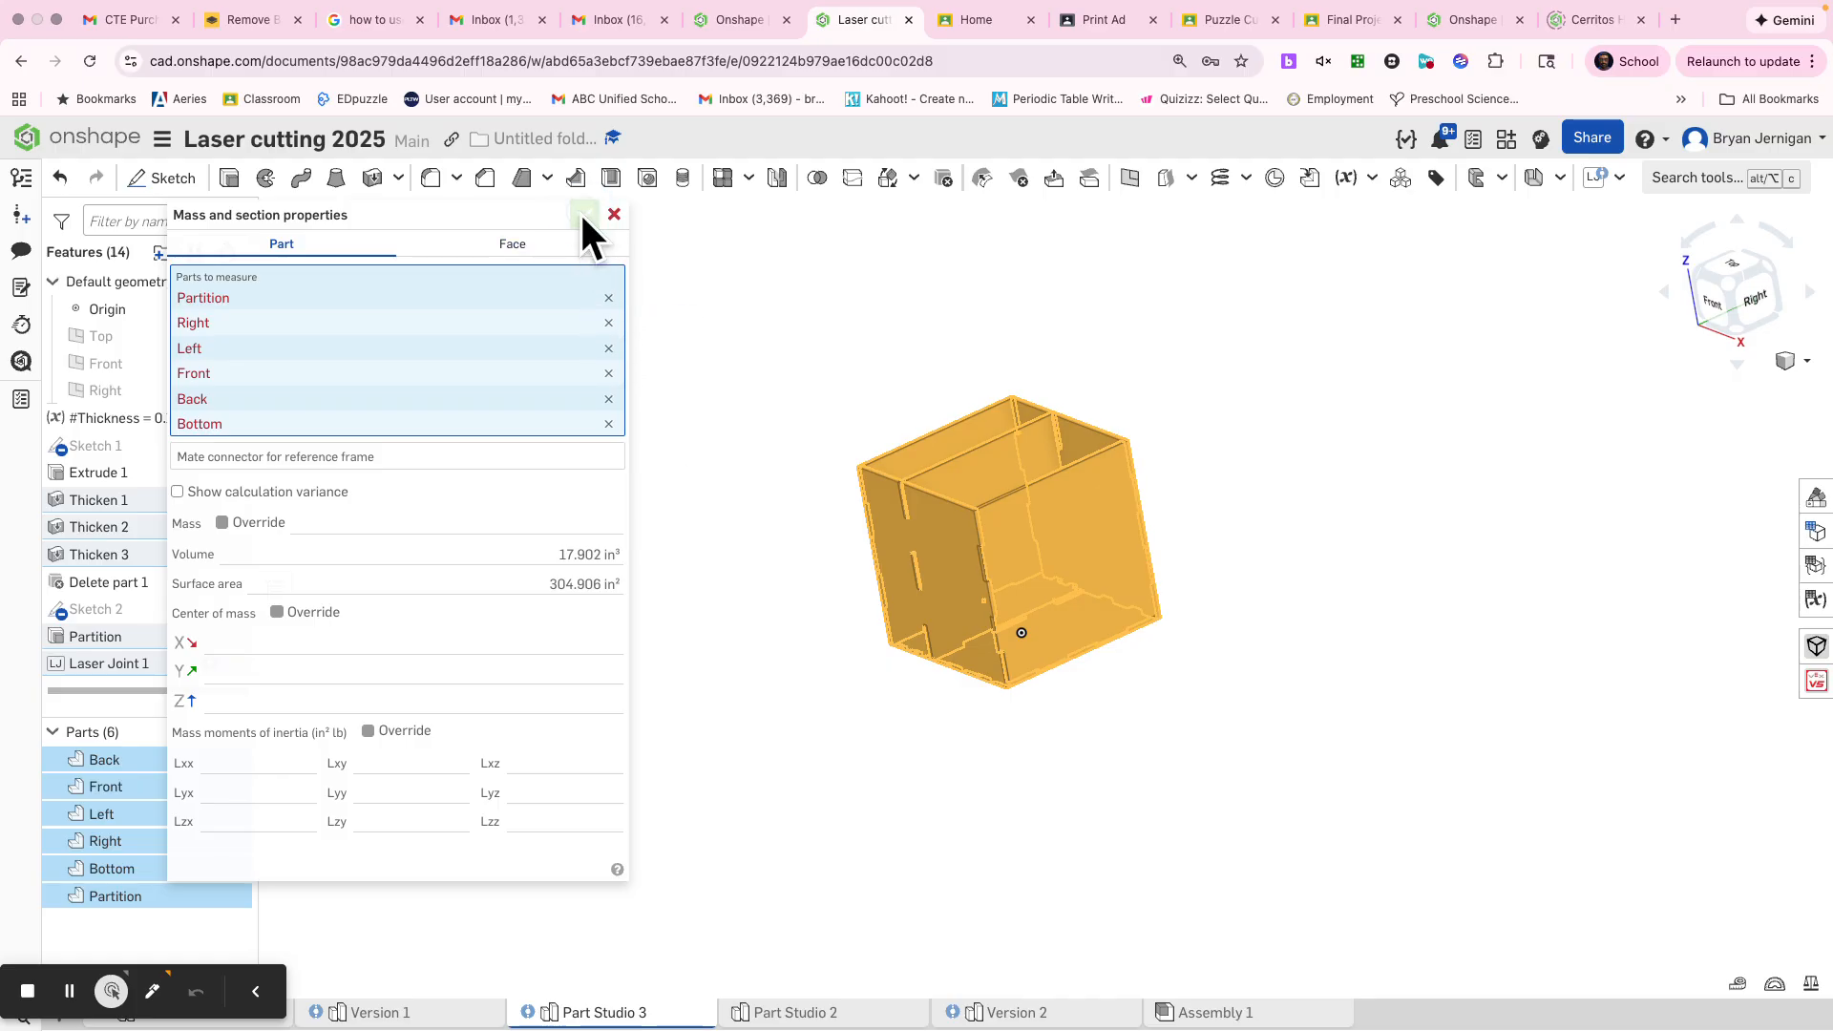
{"action": "left_click", "coordinate": [614, 215]}
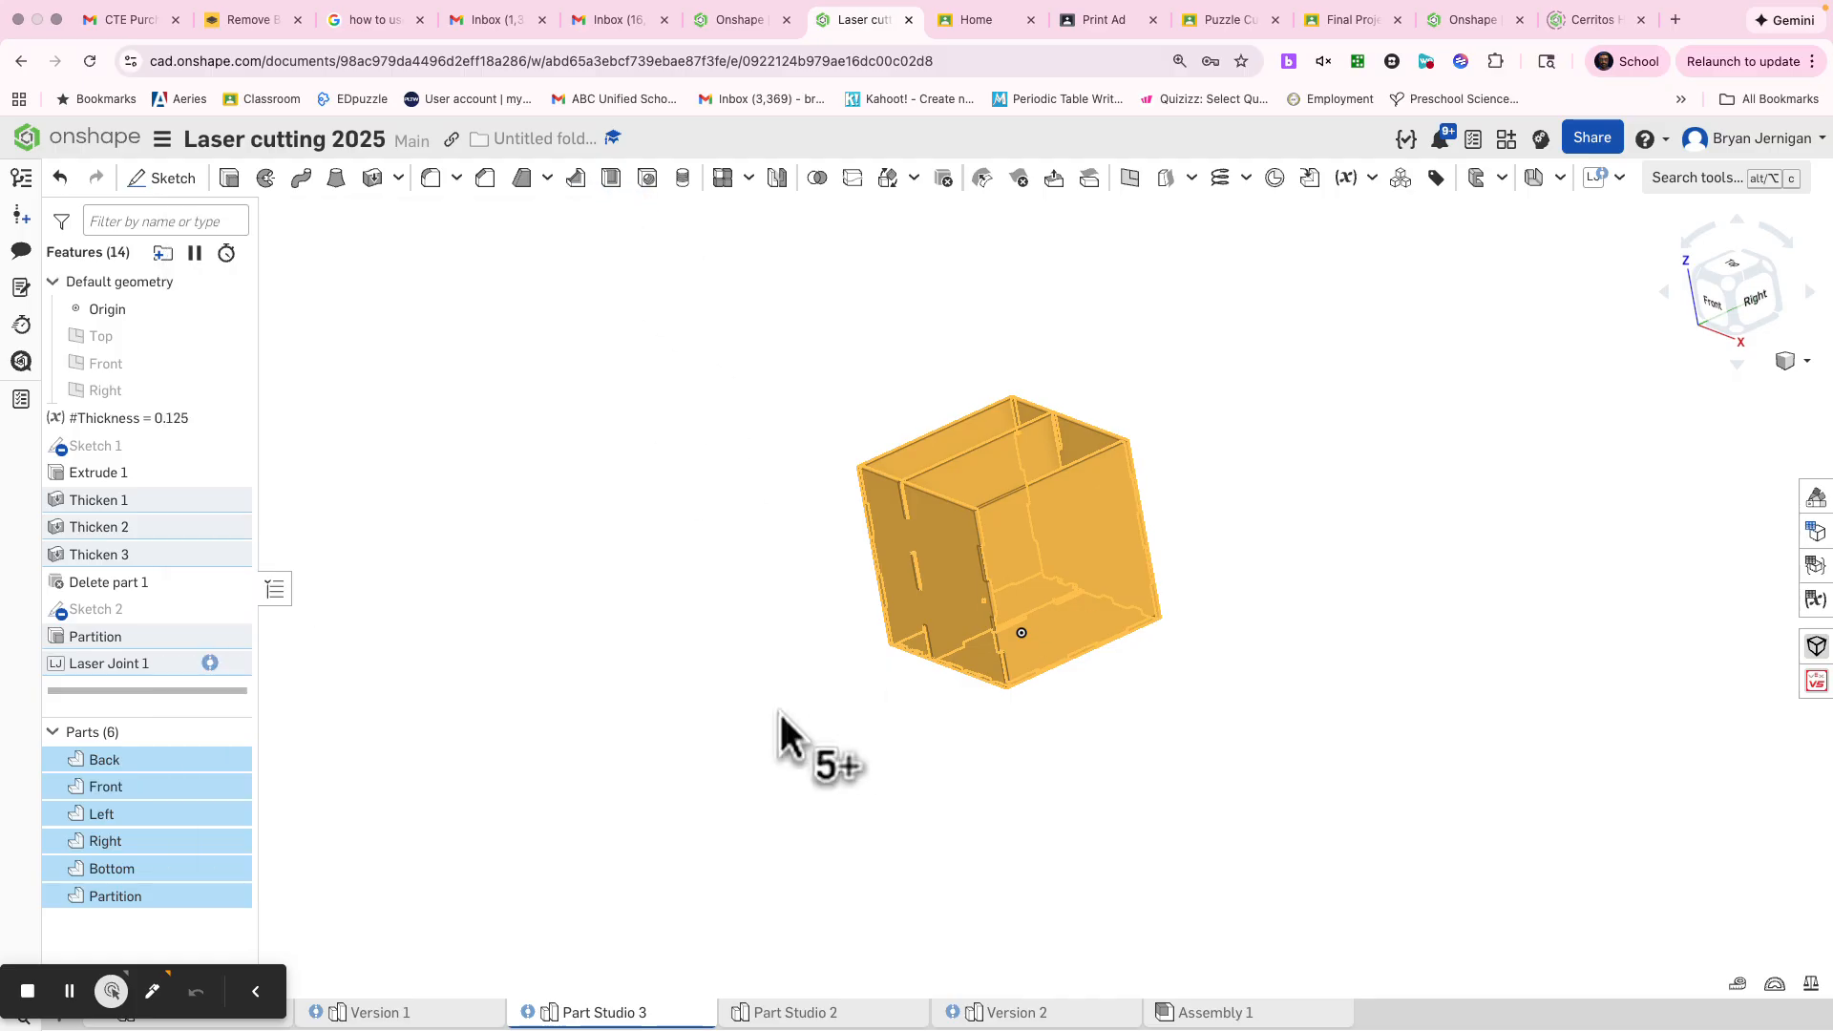
{"action": "left_click", "coordinate": [744, 679]}
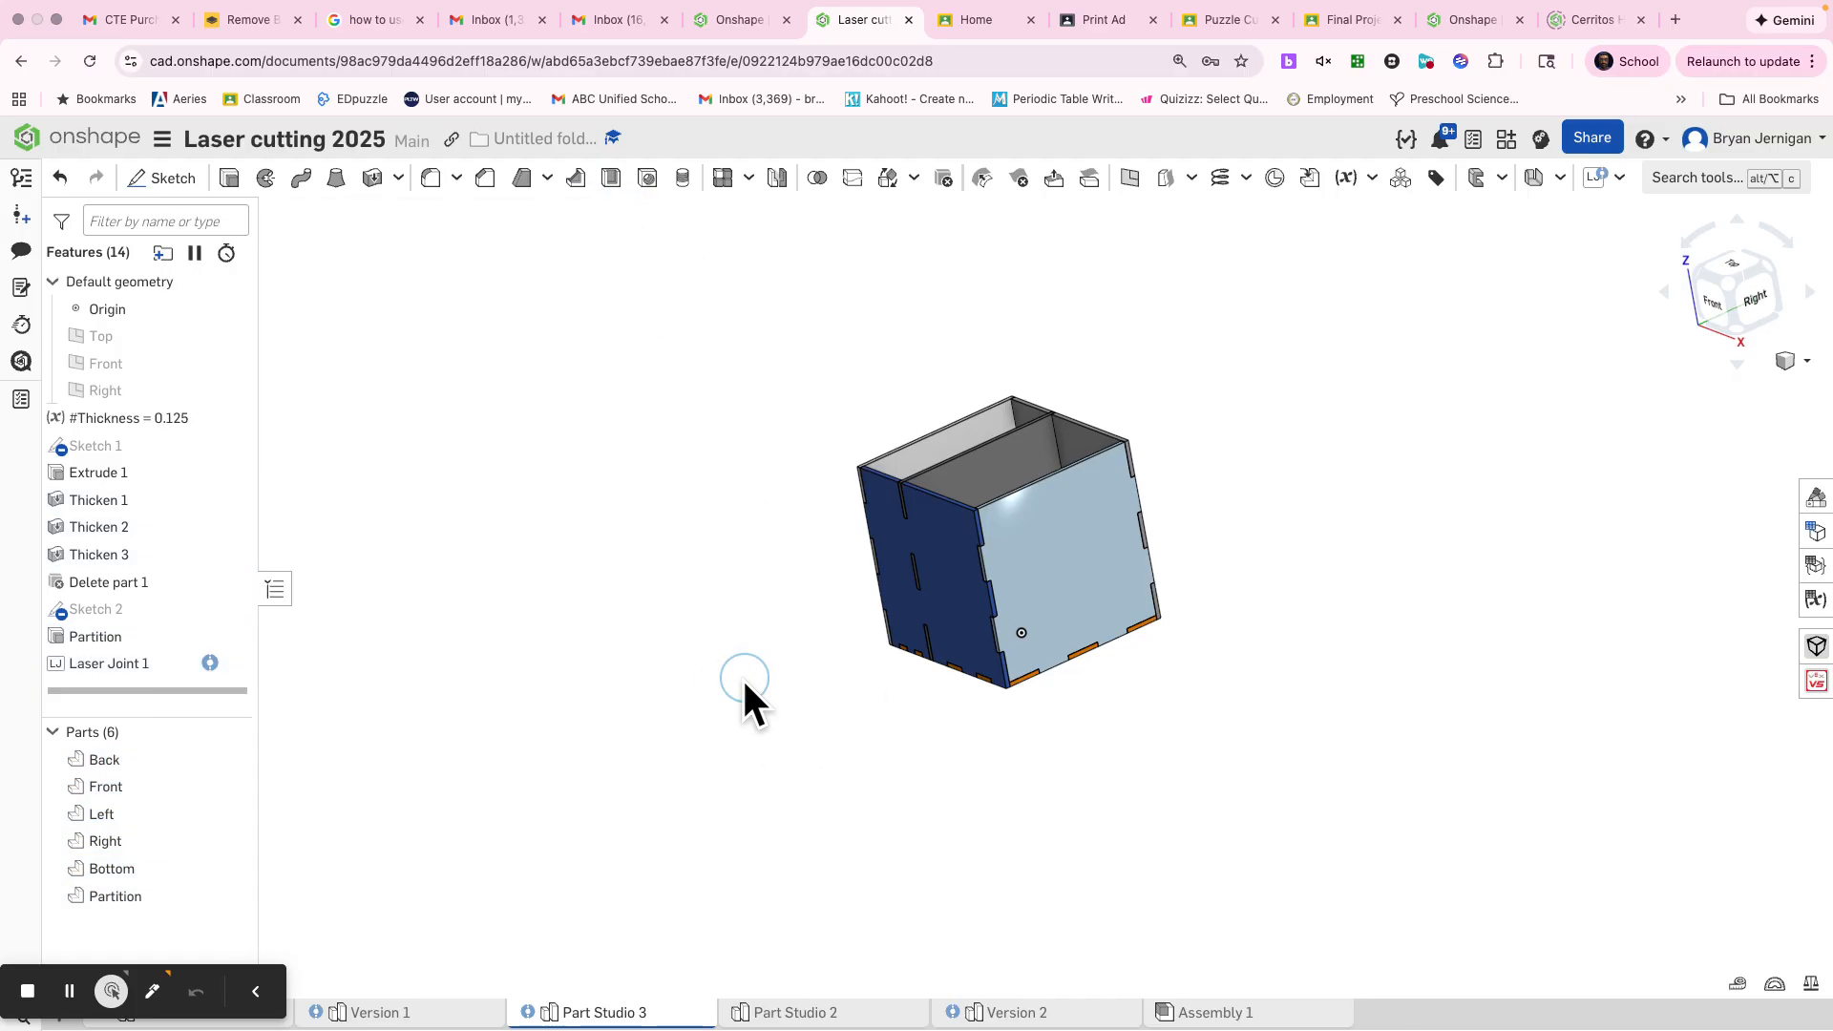
Start an Auto Layout of the box parts with the material thickness set to the #Thickness variable
{"action": "left_click", "coordinate": [1620, 179]}
{"action": "left_click", "coordinate": [1651, 251]}
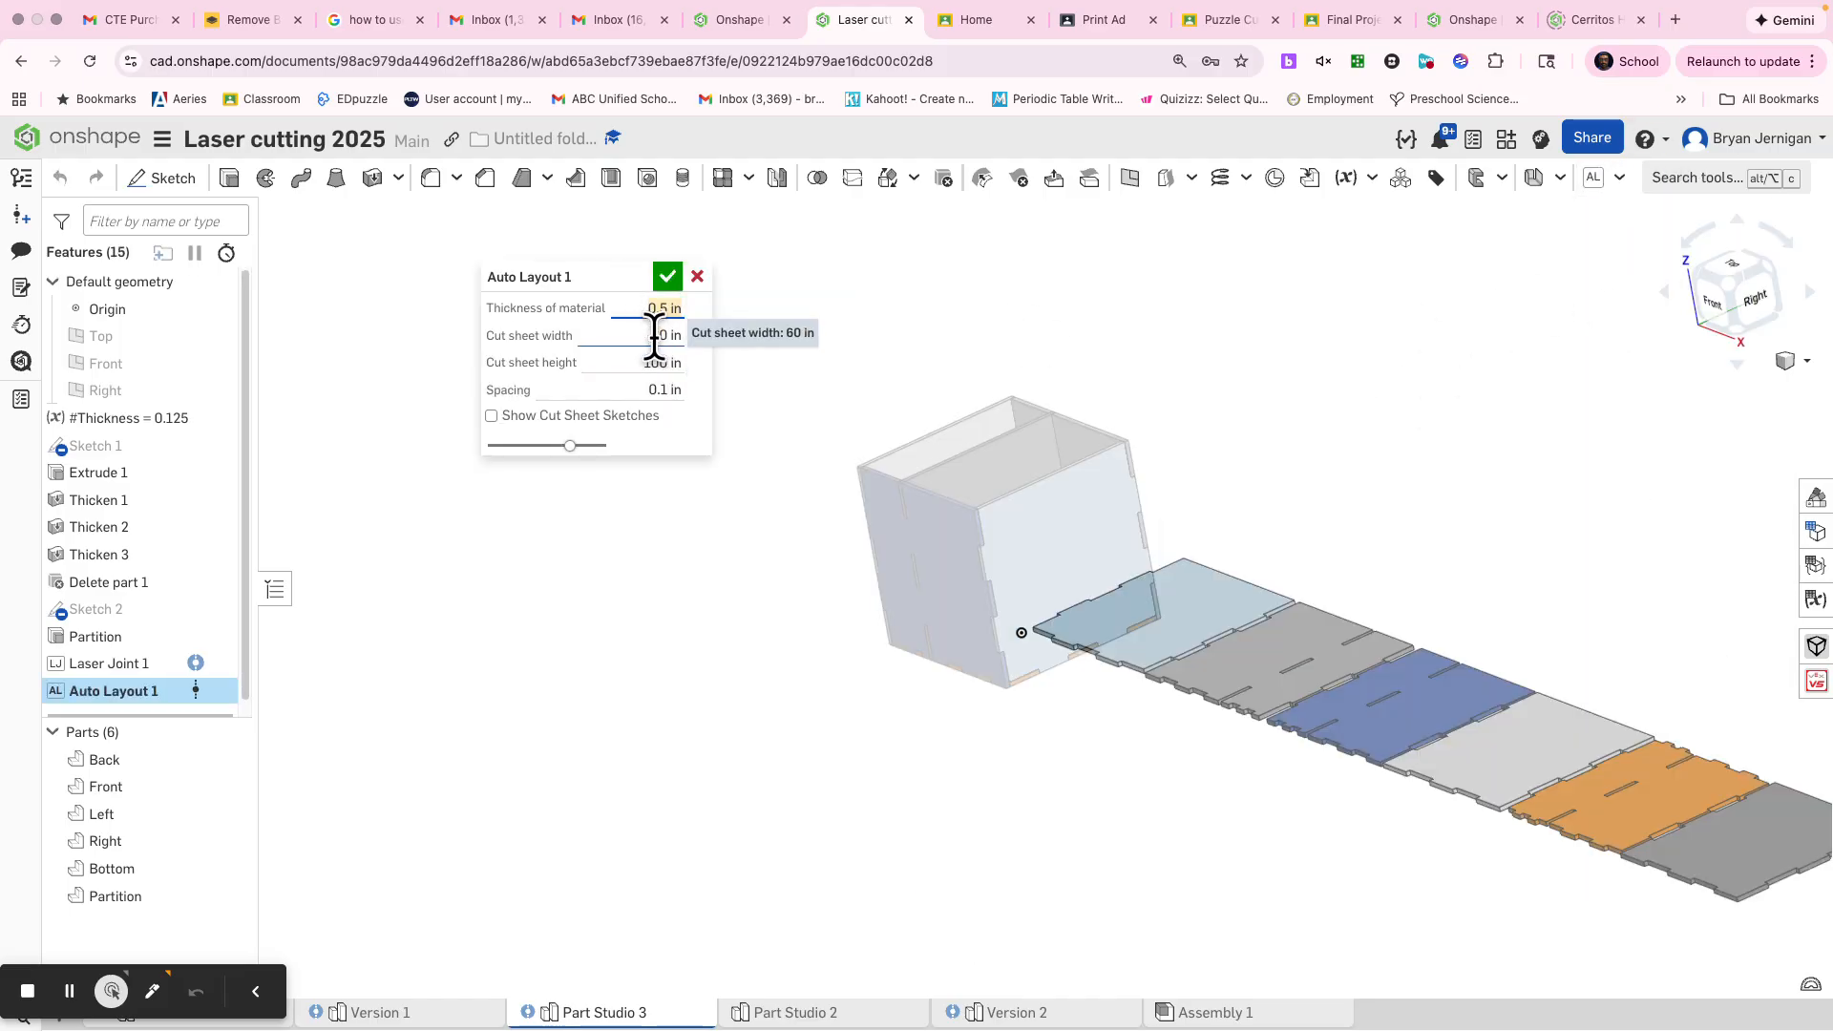
{"action": "type", "text": ".12thi"}
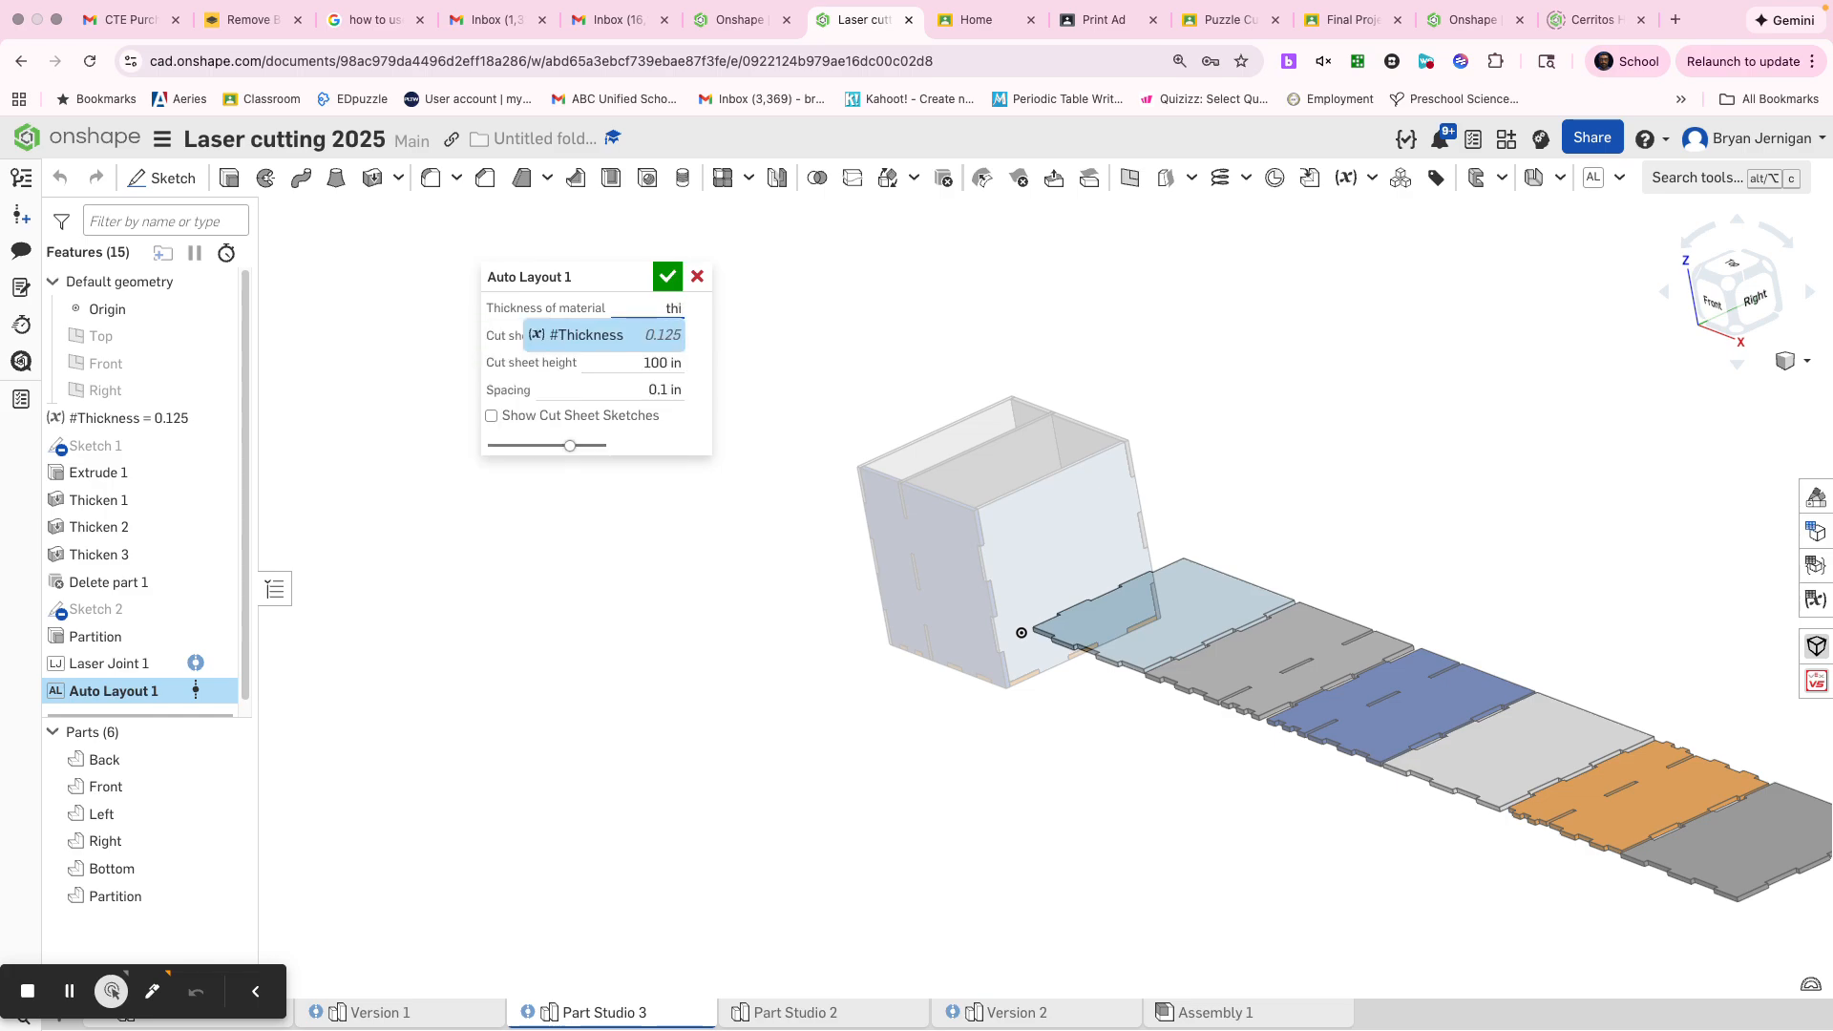
{"action": "left_click", "coordinate": [577, 334]}
Set the Auto Layout cut sheet to 24 in wide and 12 in high, and accept the layout
{"action": "left_click", "coordinate": [600, 339]}
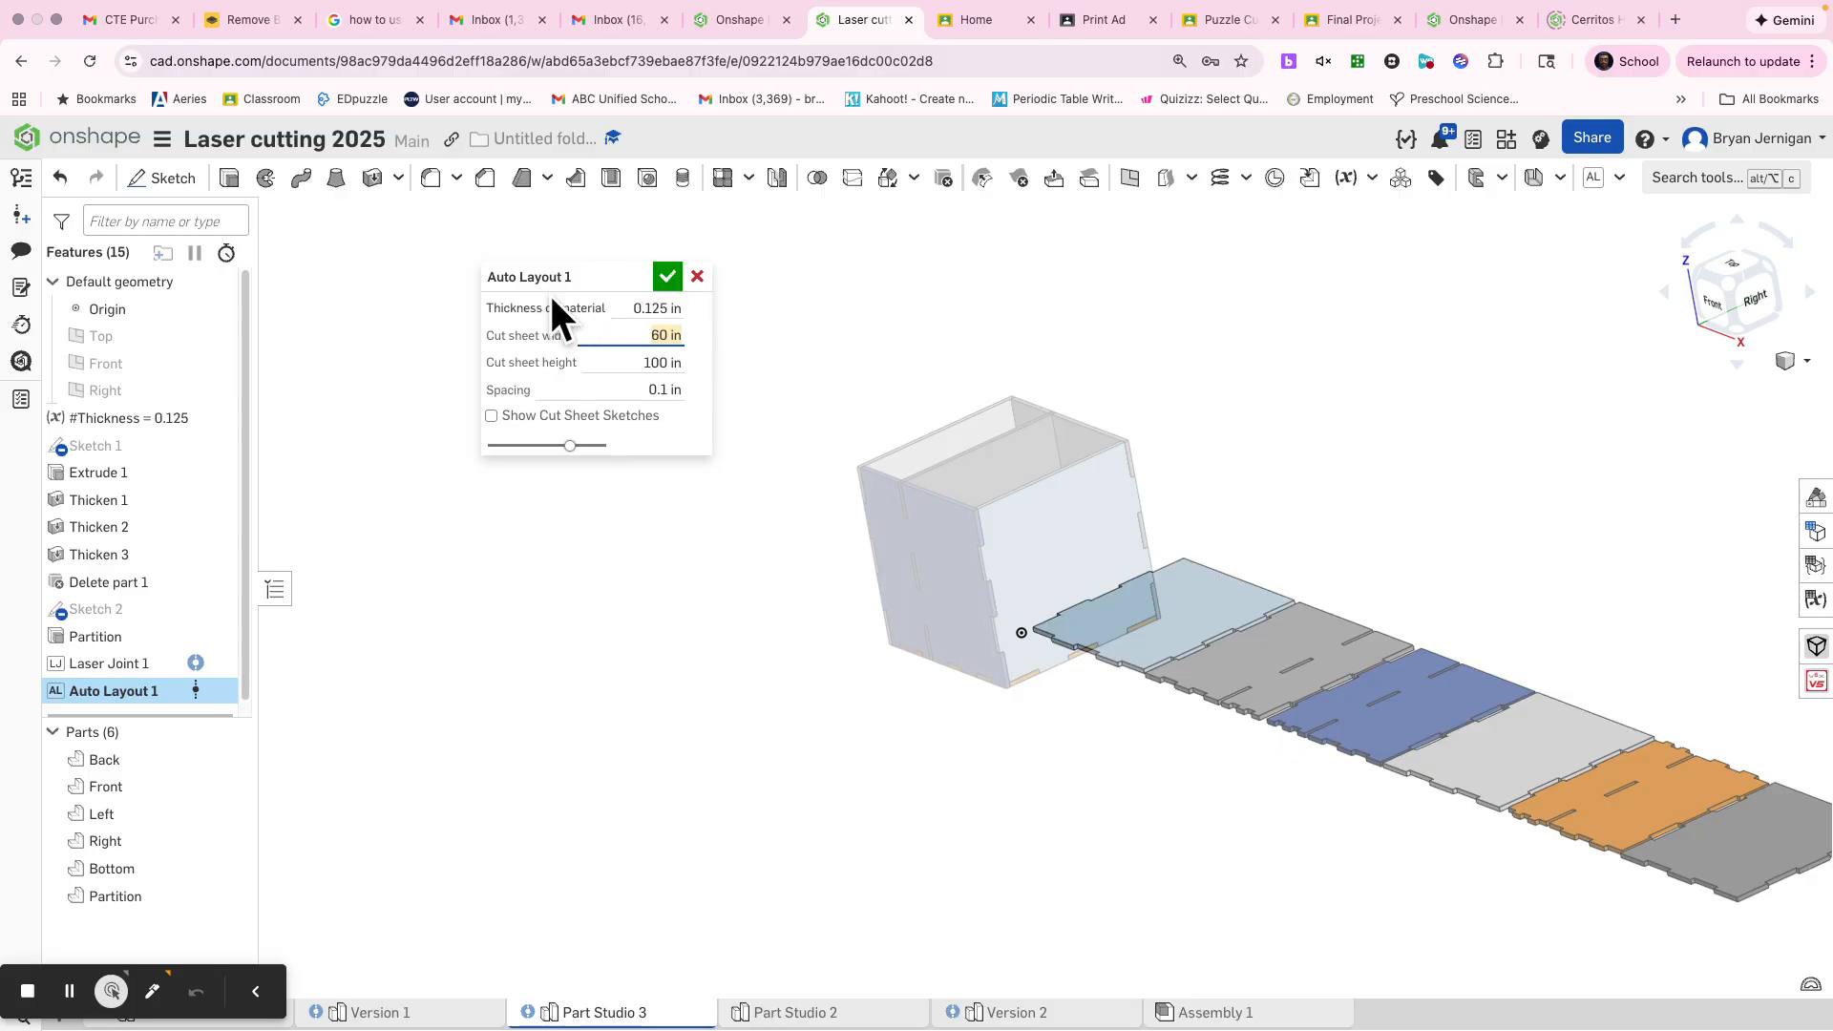
{"action": "type", "text": "24"}
{"action": "key", "text": "Tab"}
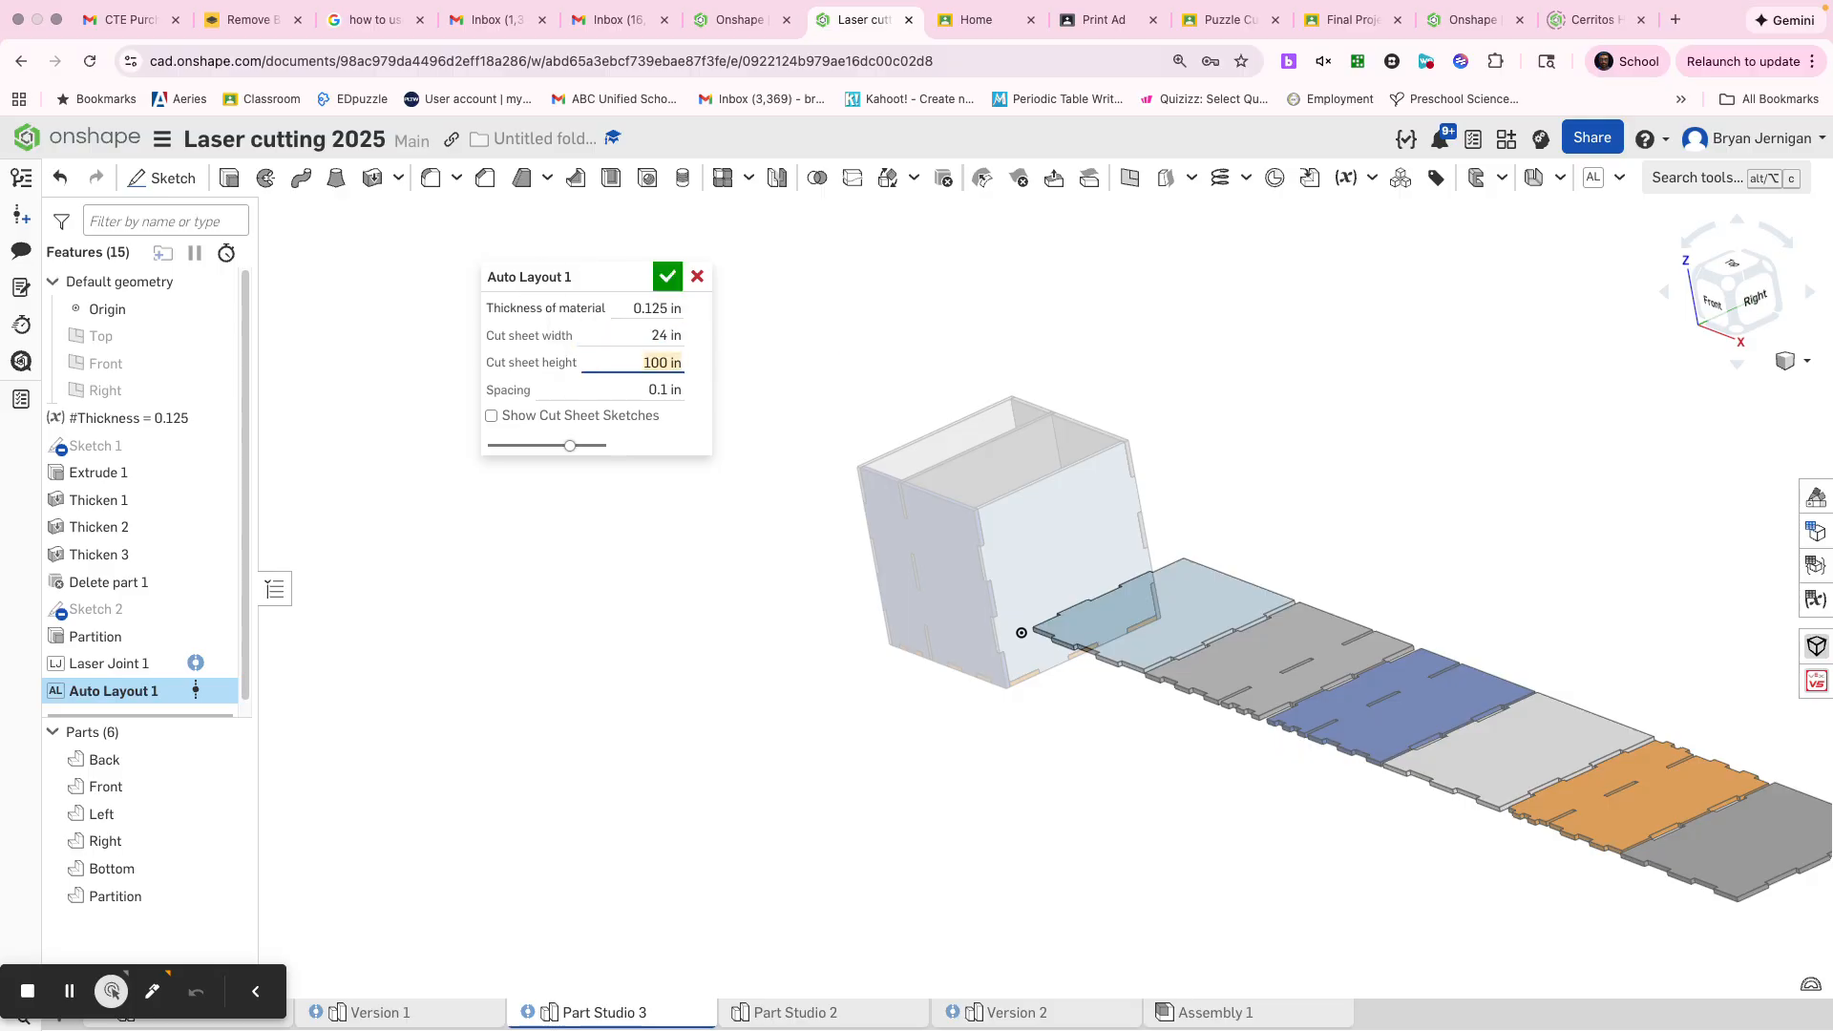
{"action": "type", "text": "12"}
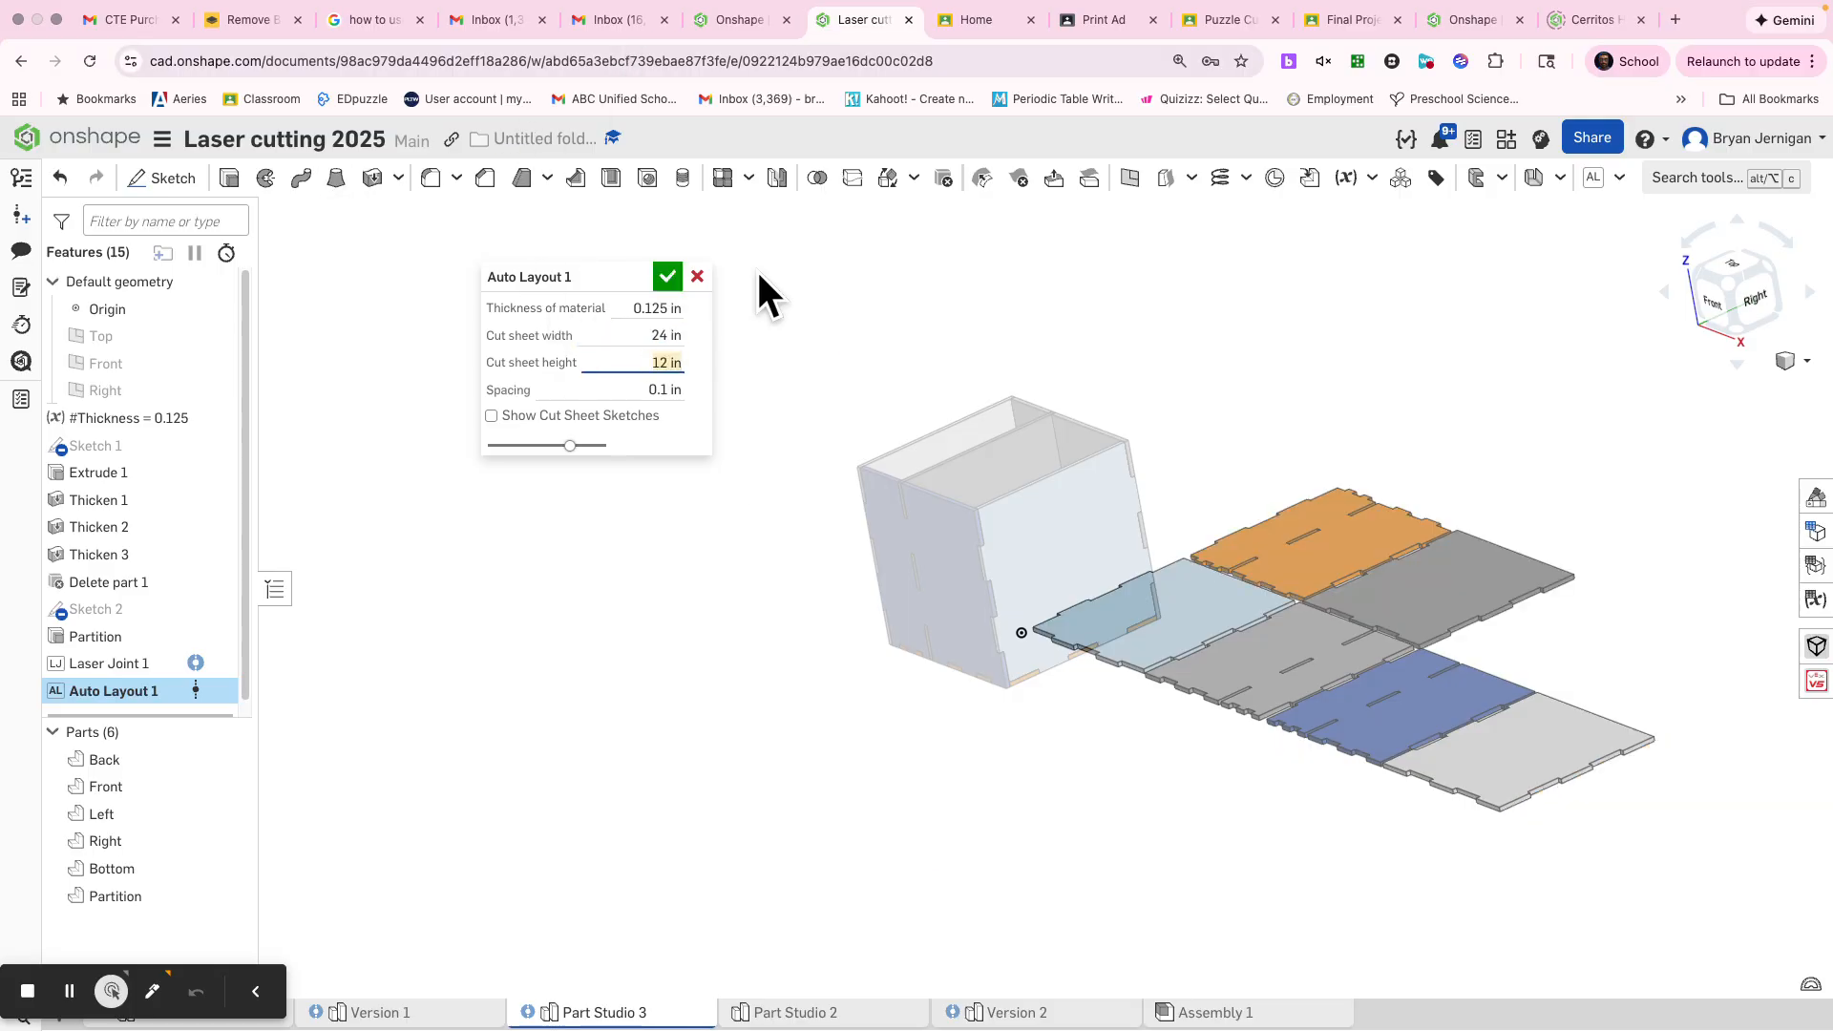
{"action": "left_click", "coordinate": [668, 276]}
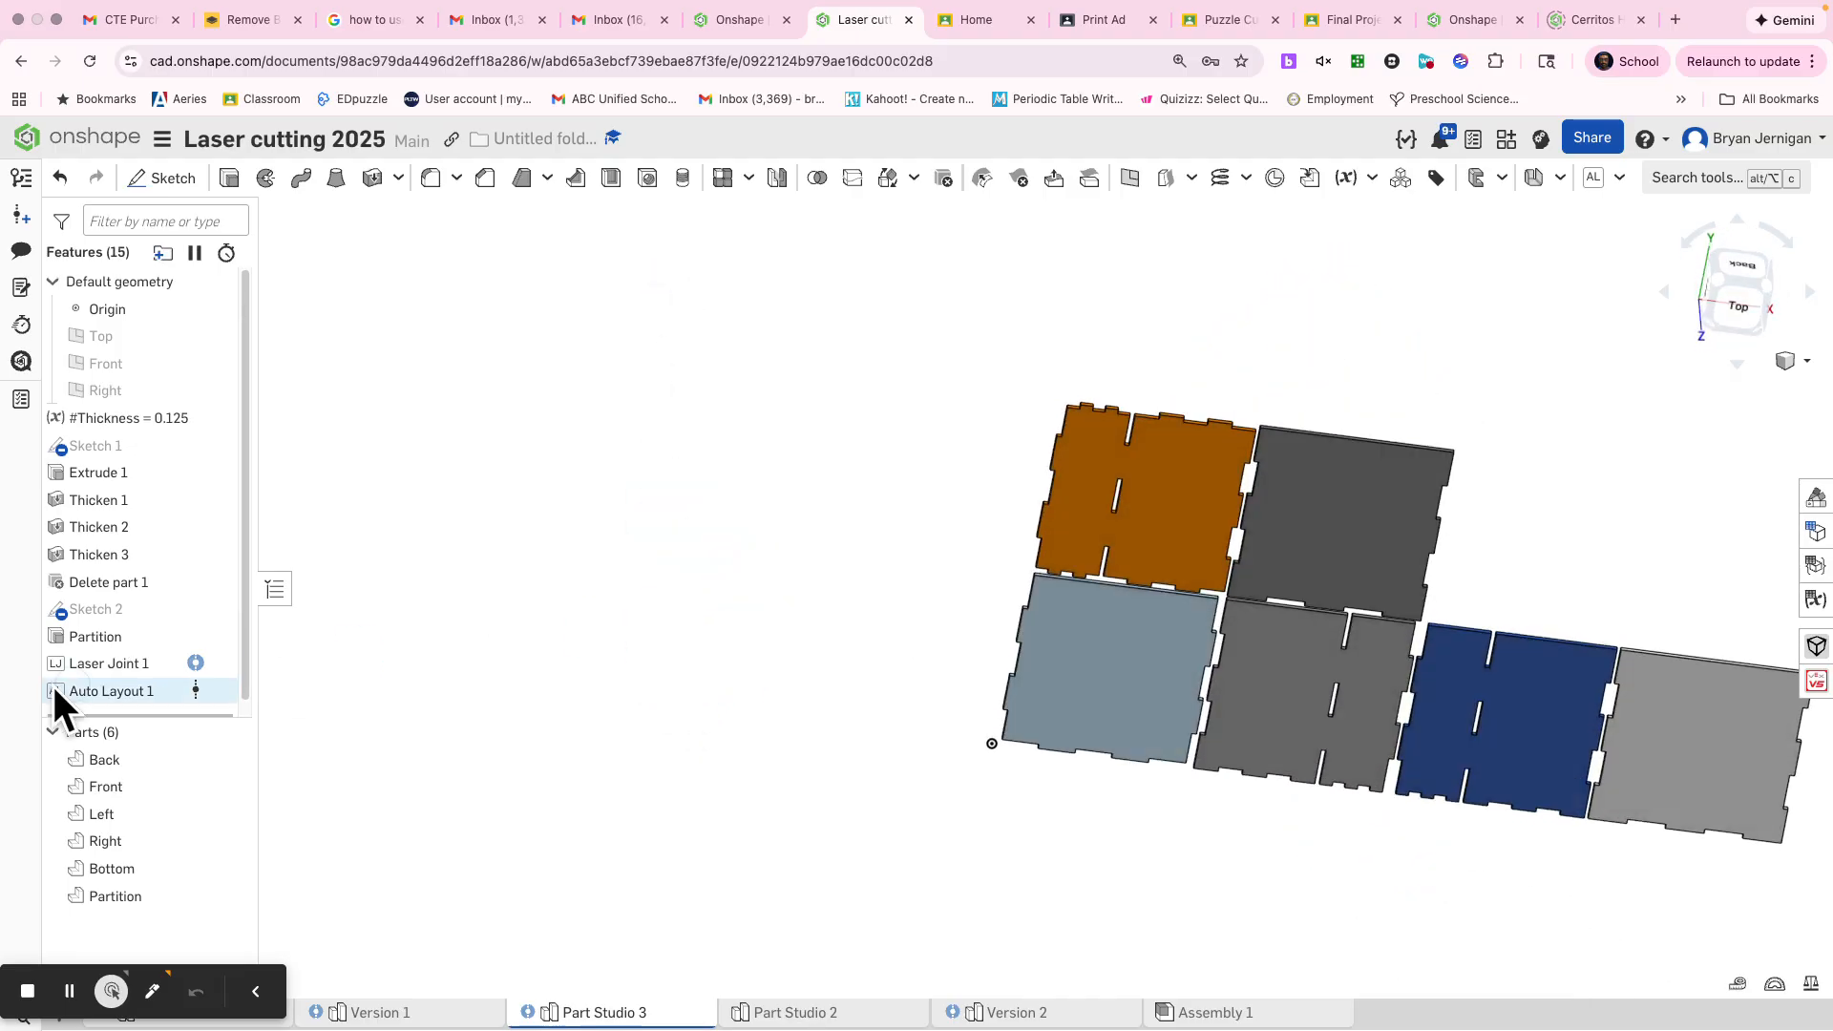
Edit the Auto Layout feature to show the cut sheet sketches, and accept the change
{"action": "right_click", "coordinate": [117, 704]}
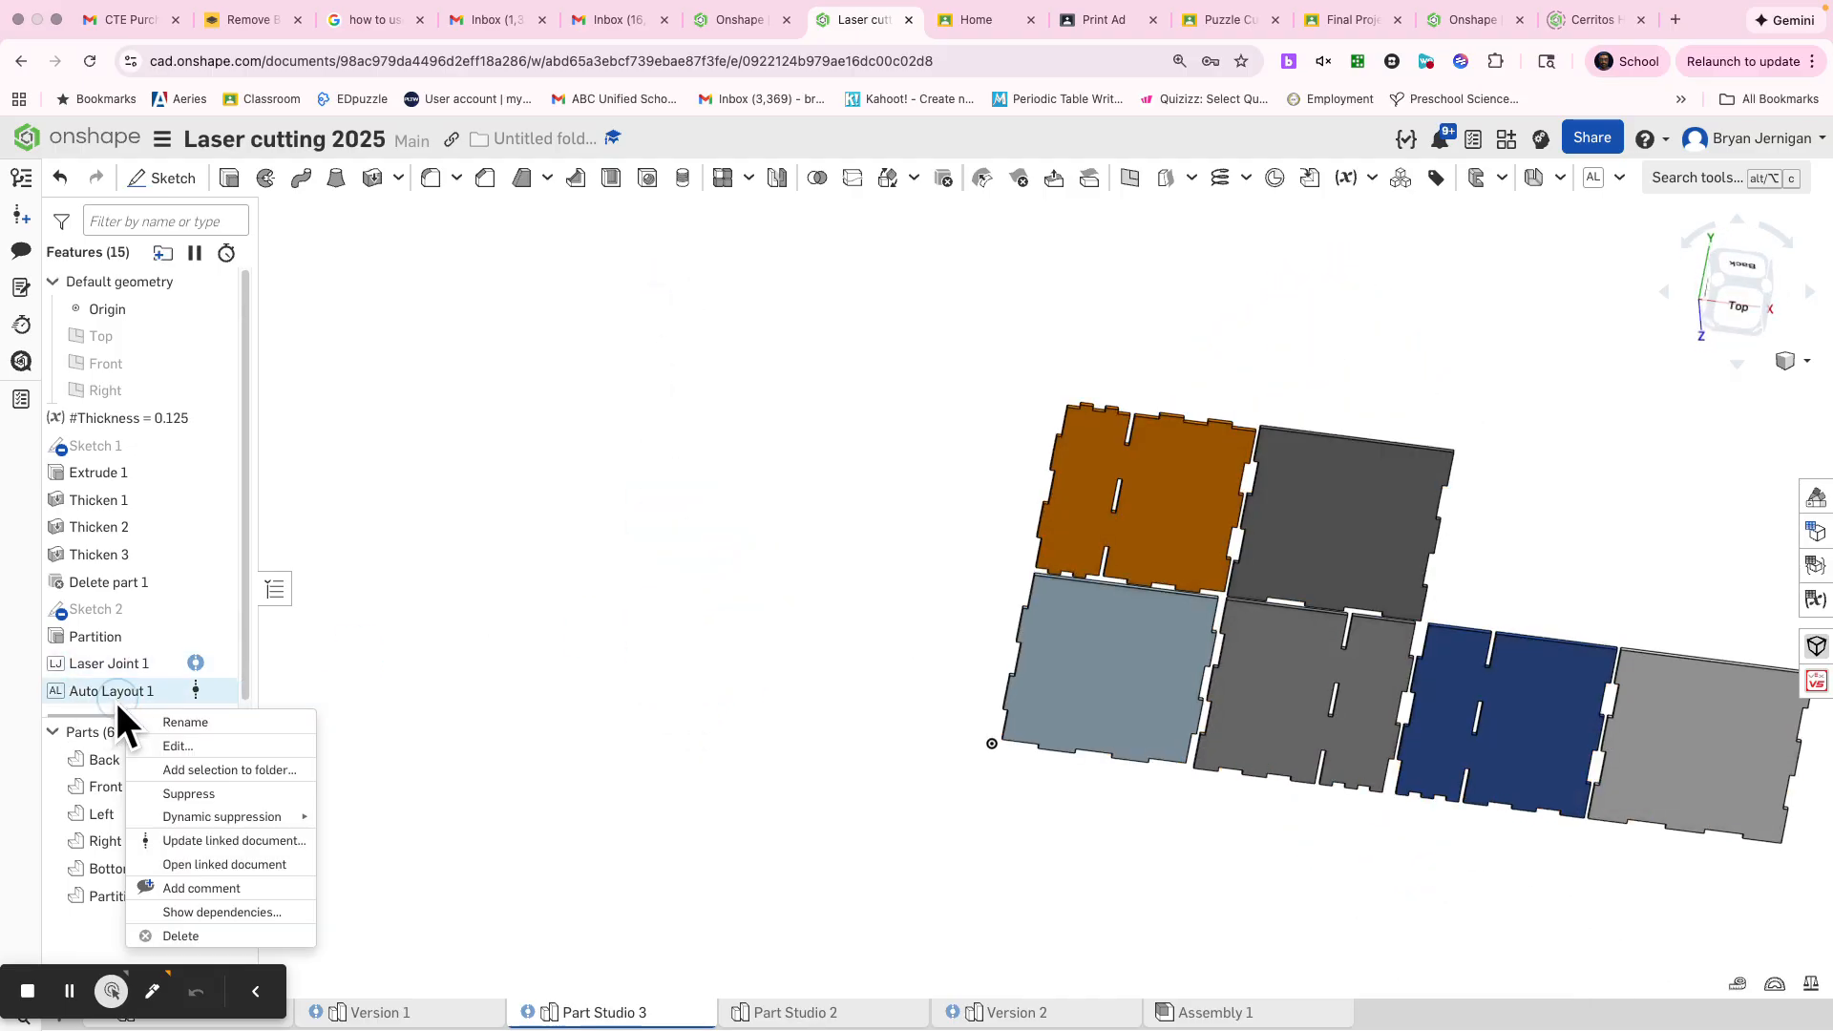
{"action": "left_click", "coordinate": [179, 744]}
{"action": "left_click", "coordinate": [635, 417]}
{"action": "scroll", "coordinate": [1109, 516], "scroll_direction": "down", "scroll_amount": 3}
{"action": "middle_click_drag", "start_coordinate": [1107, 513], "coordinate": [835, 519]}
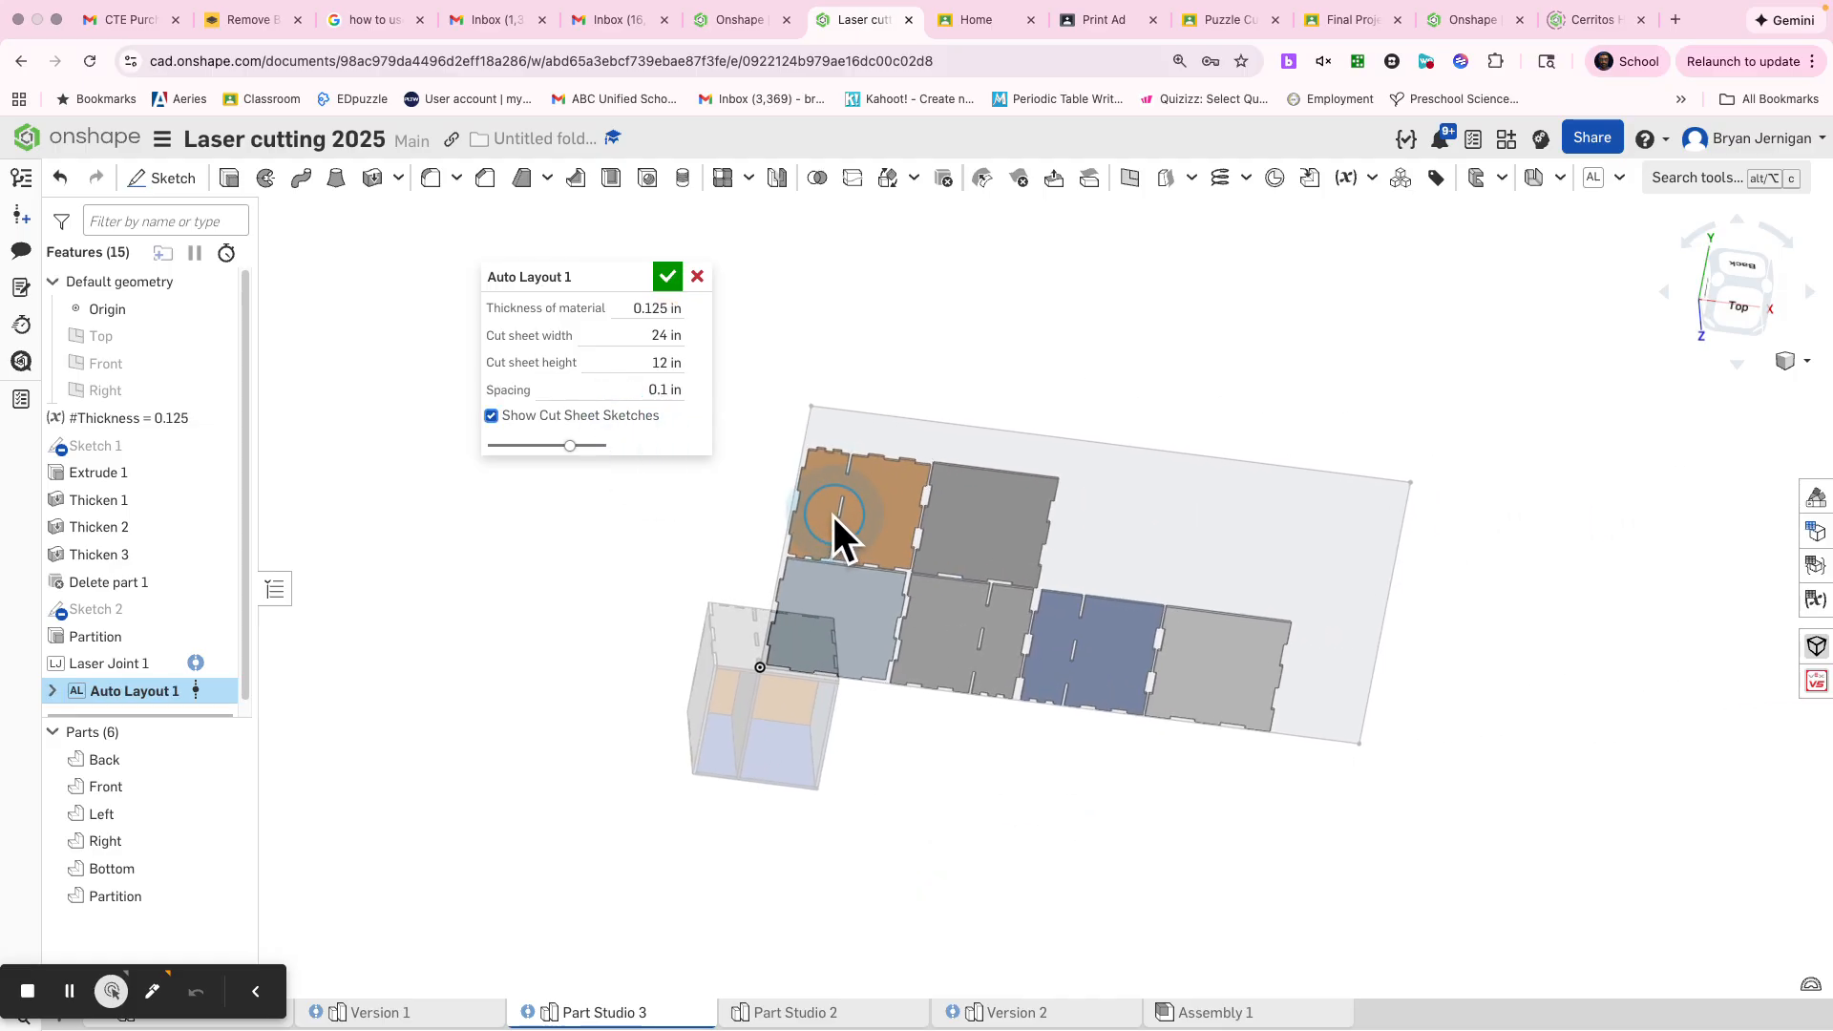
{"action": "right_click_drag", "start_coordinate": [1418, 568], "coordinate": [1411, 542]}
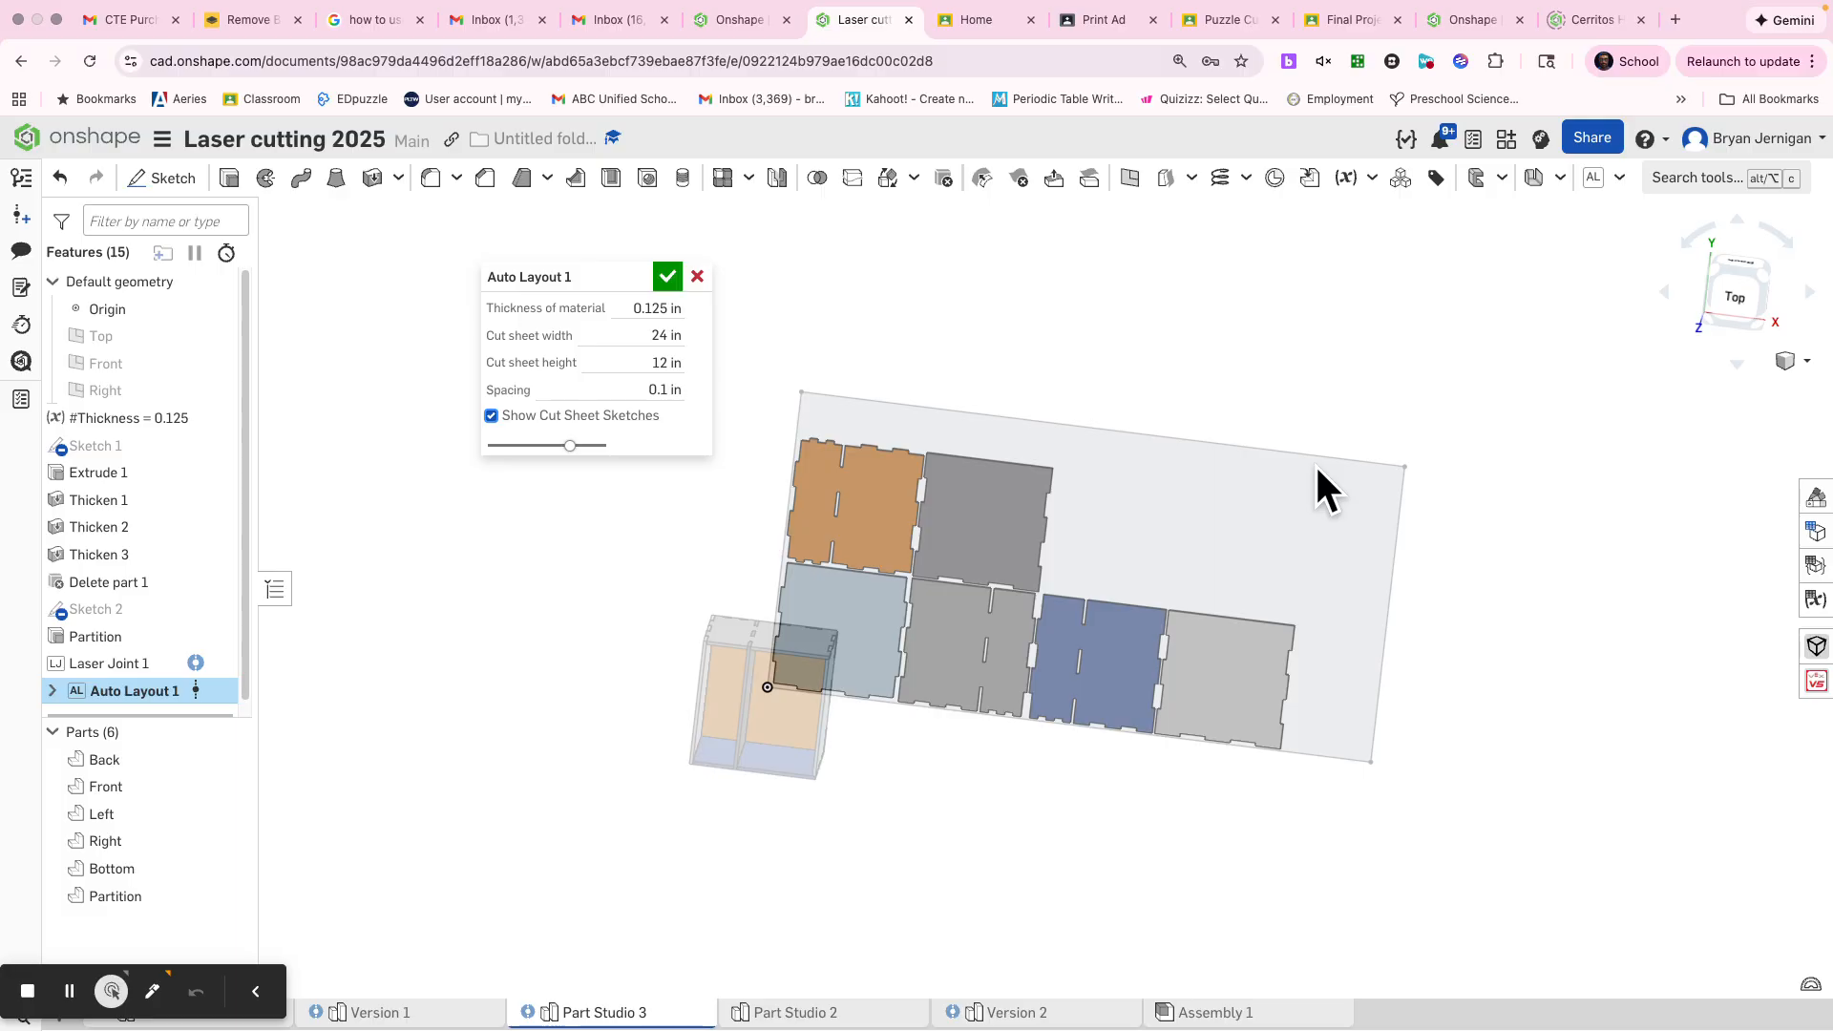
{"action": "left_click", "coordinate": [669, 277]}
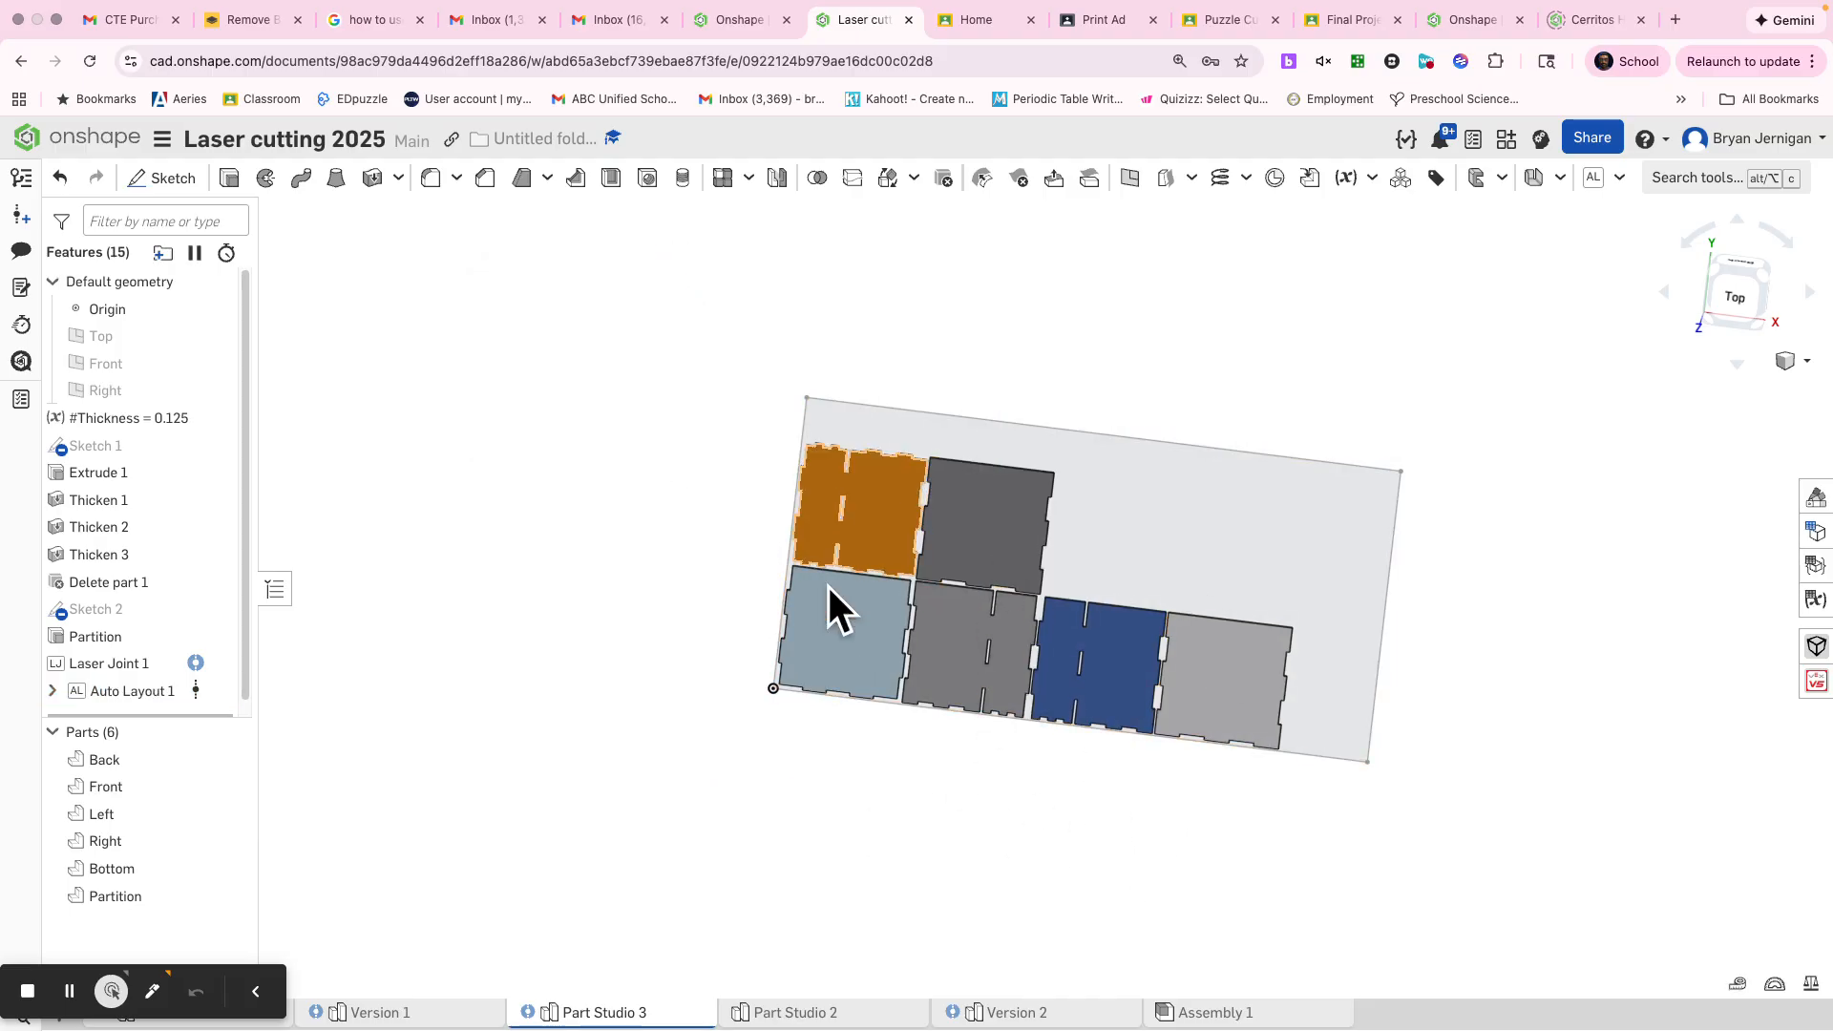
Start a new drawing from a custom template using the ISO standard and A0 sheet size
{"action": "left_click", "coordinate": [251, 993]}
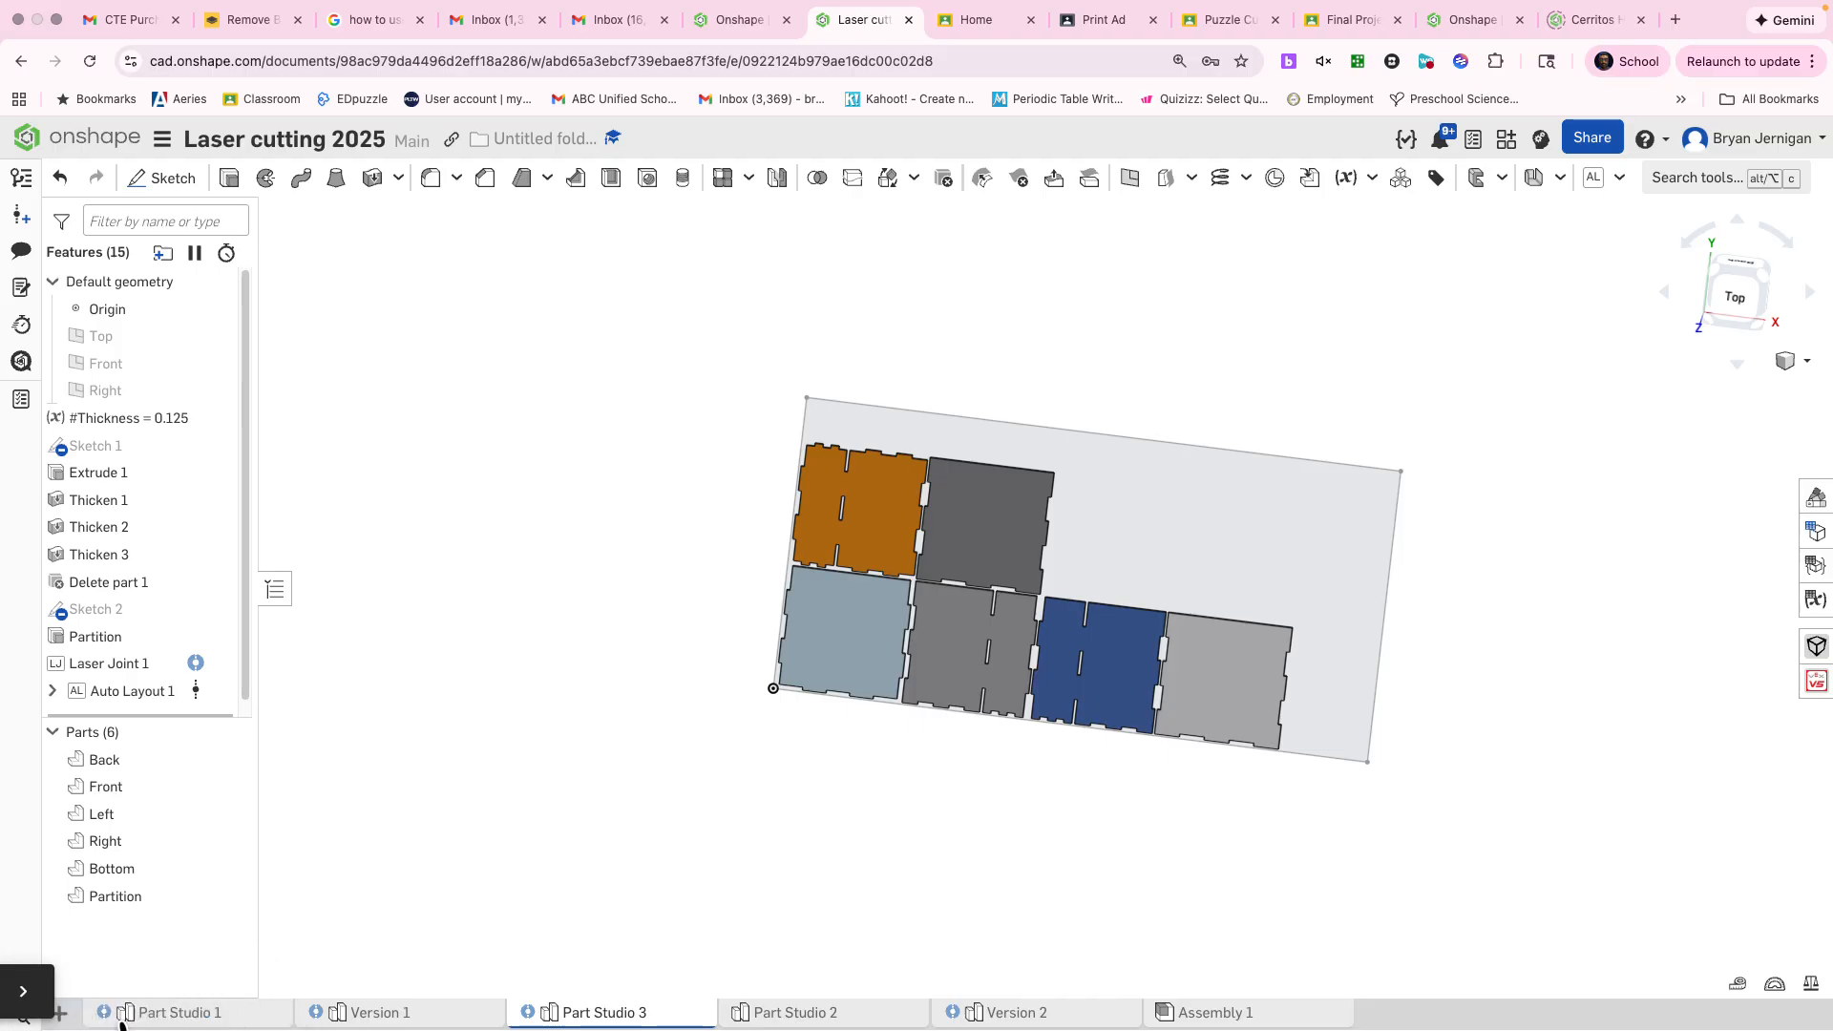
{"action": "left_click", "coordinate": [59, 1012]}
{"action": "left_click", "coordinate": [145, 924]}
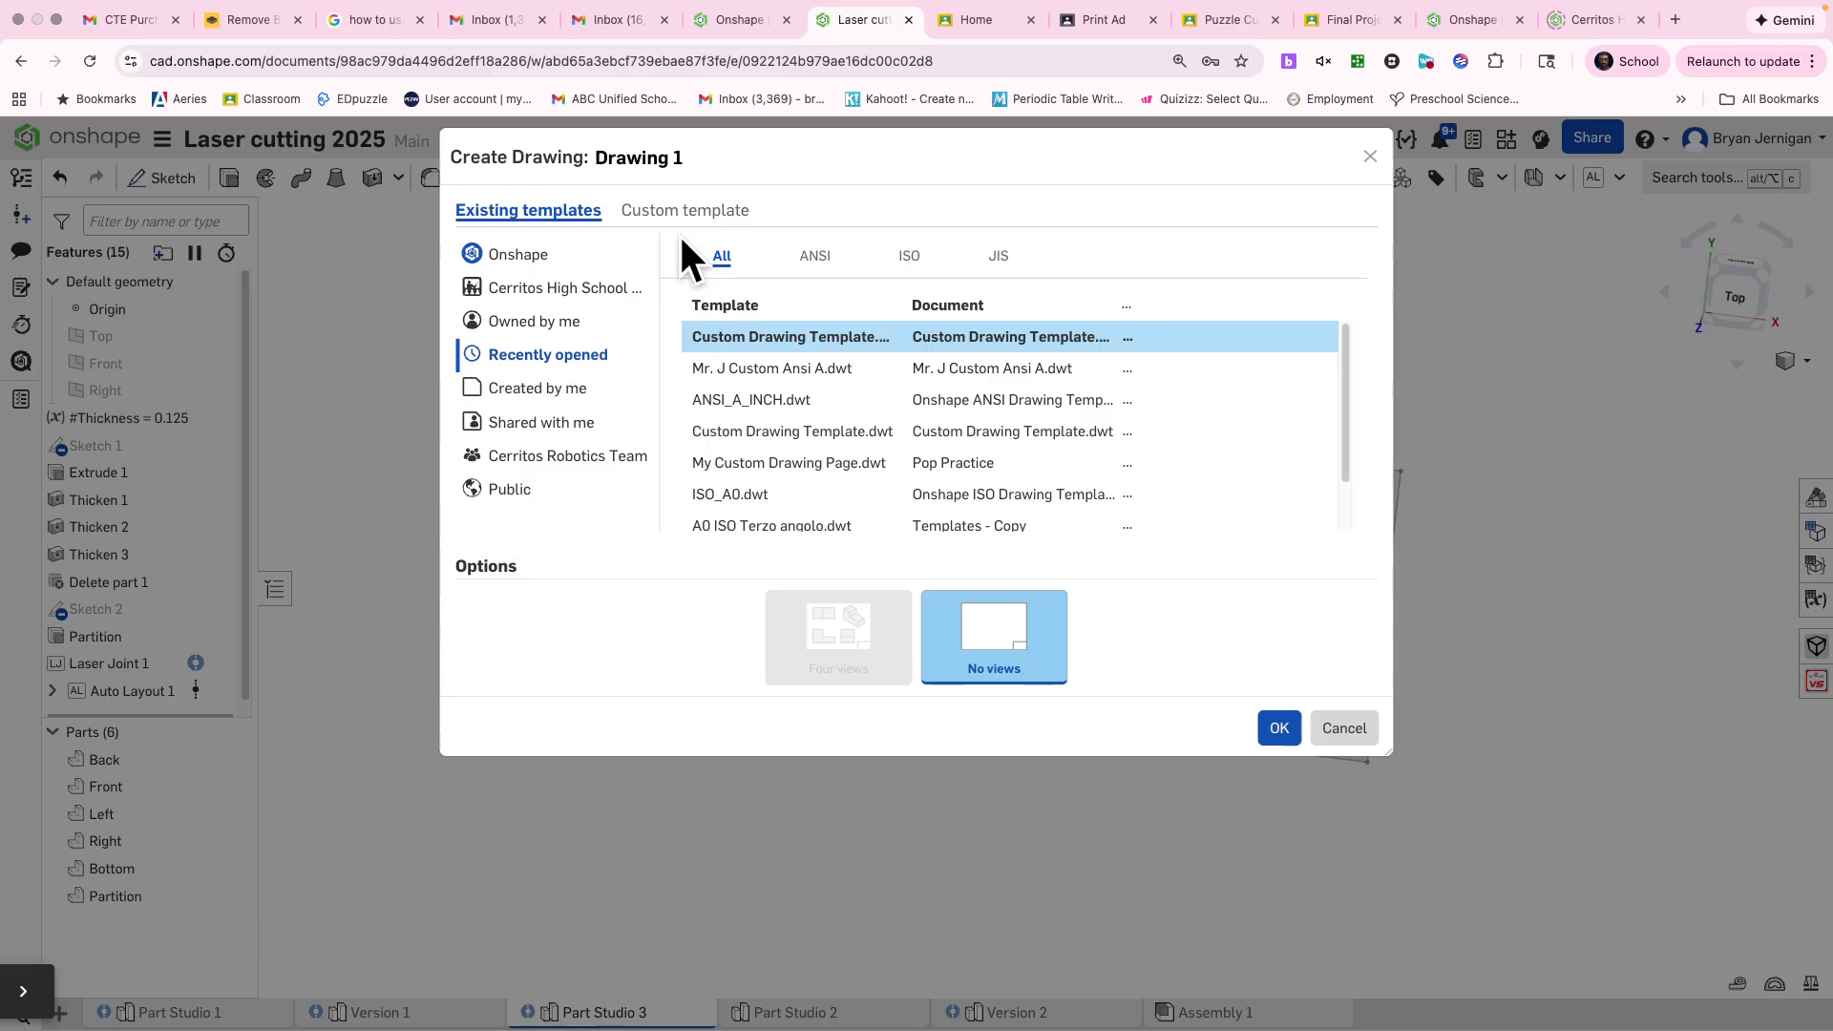
{"action": "left_click", "coordinate": [696, 212]}
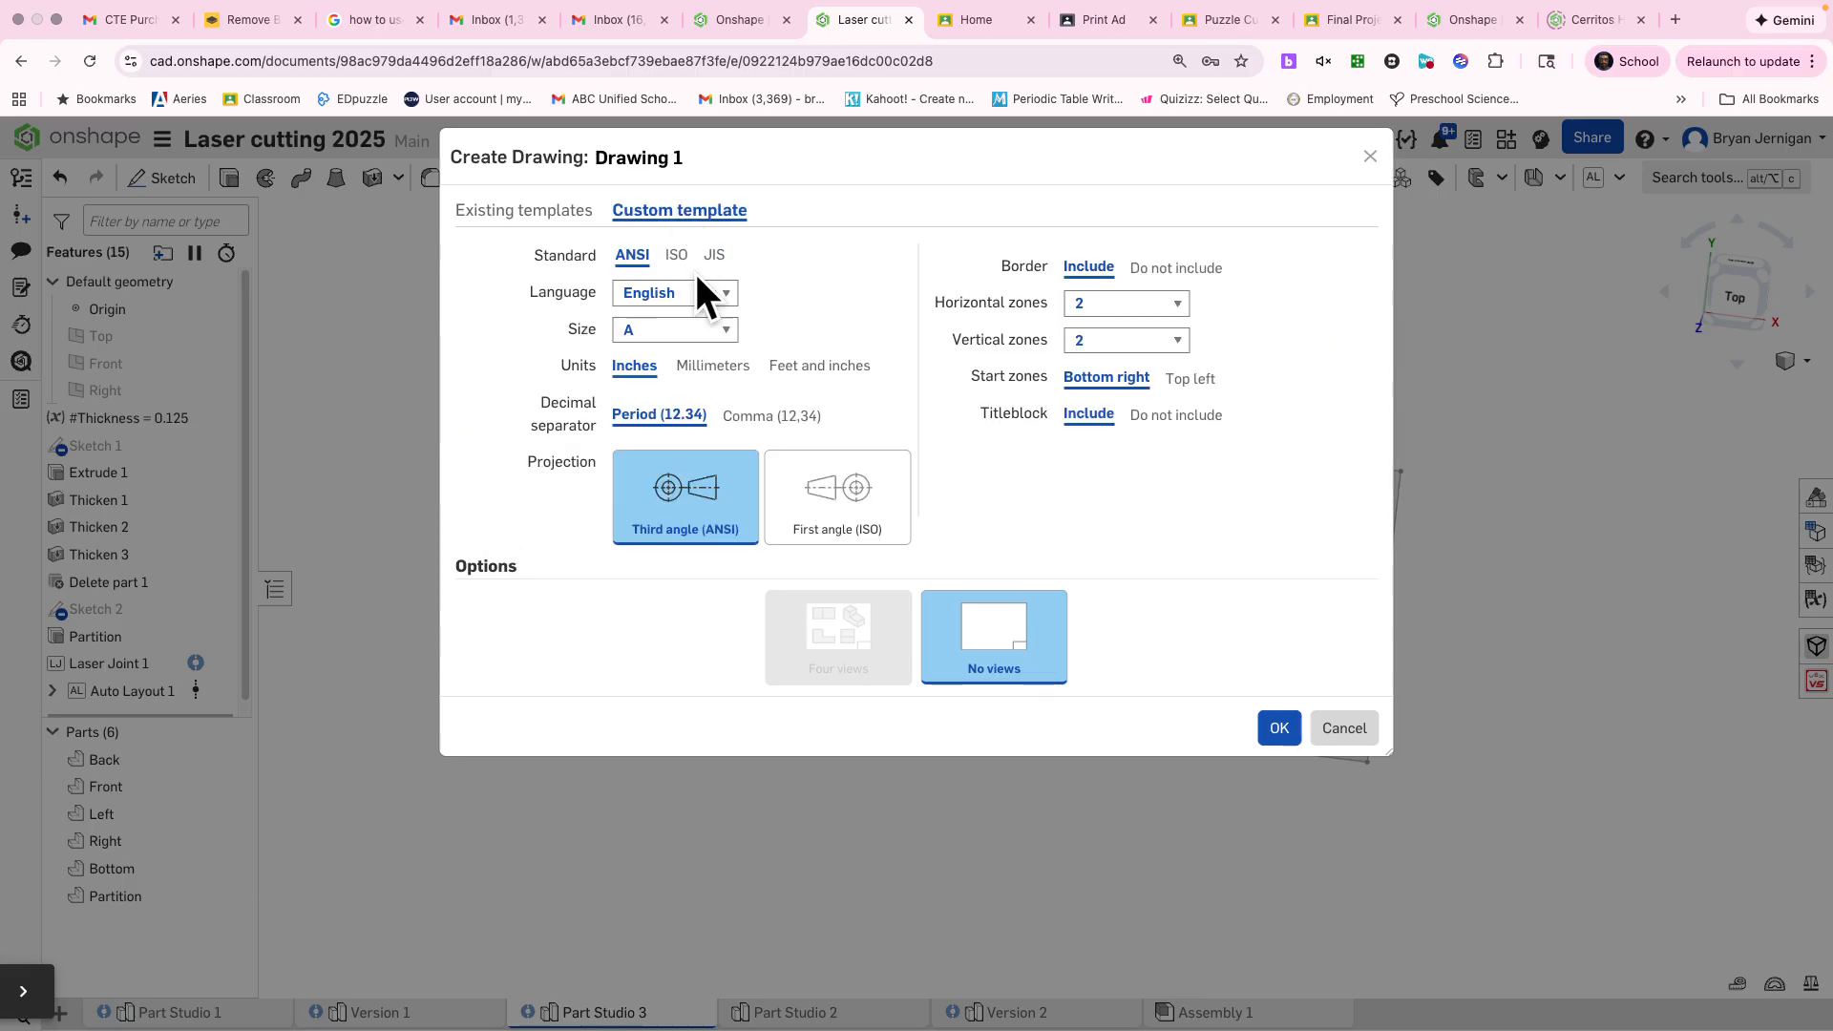
{"action": "left_click", "coordinate": [682, 330]}
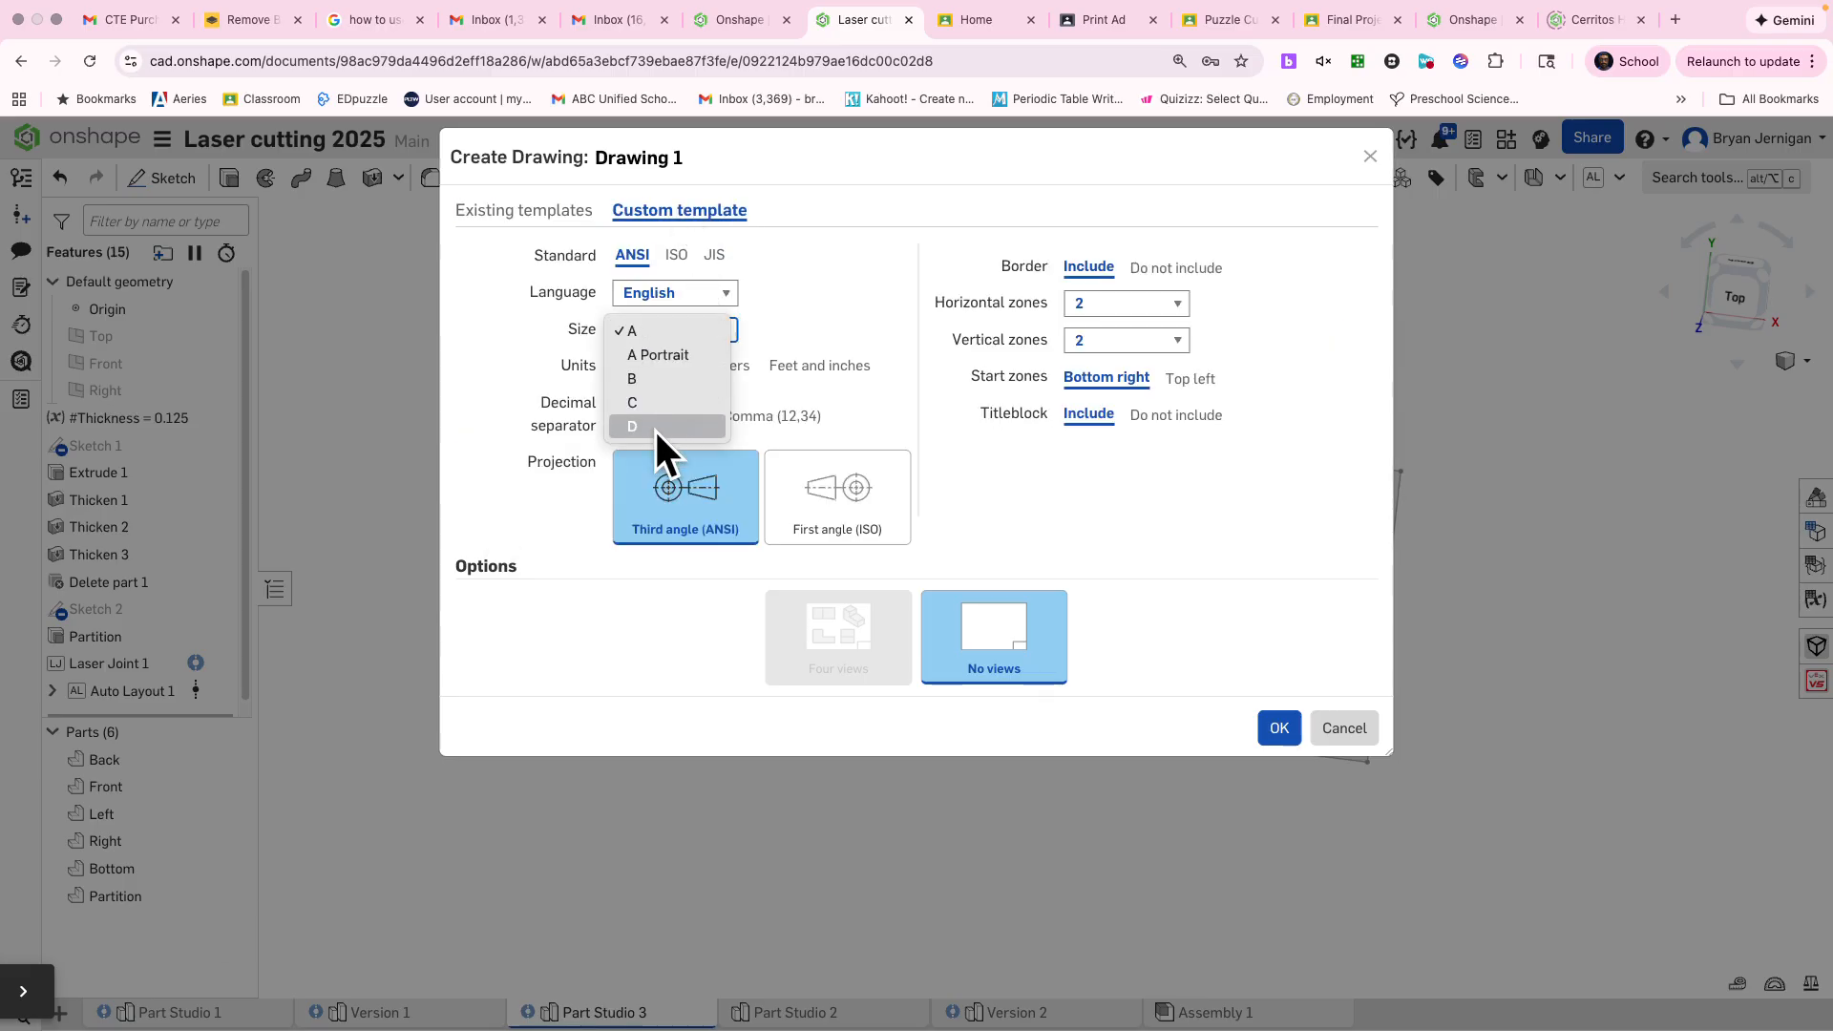
{"action": "left_click", "coordinate": [678, 254]}
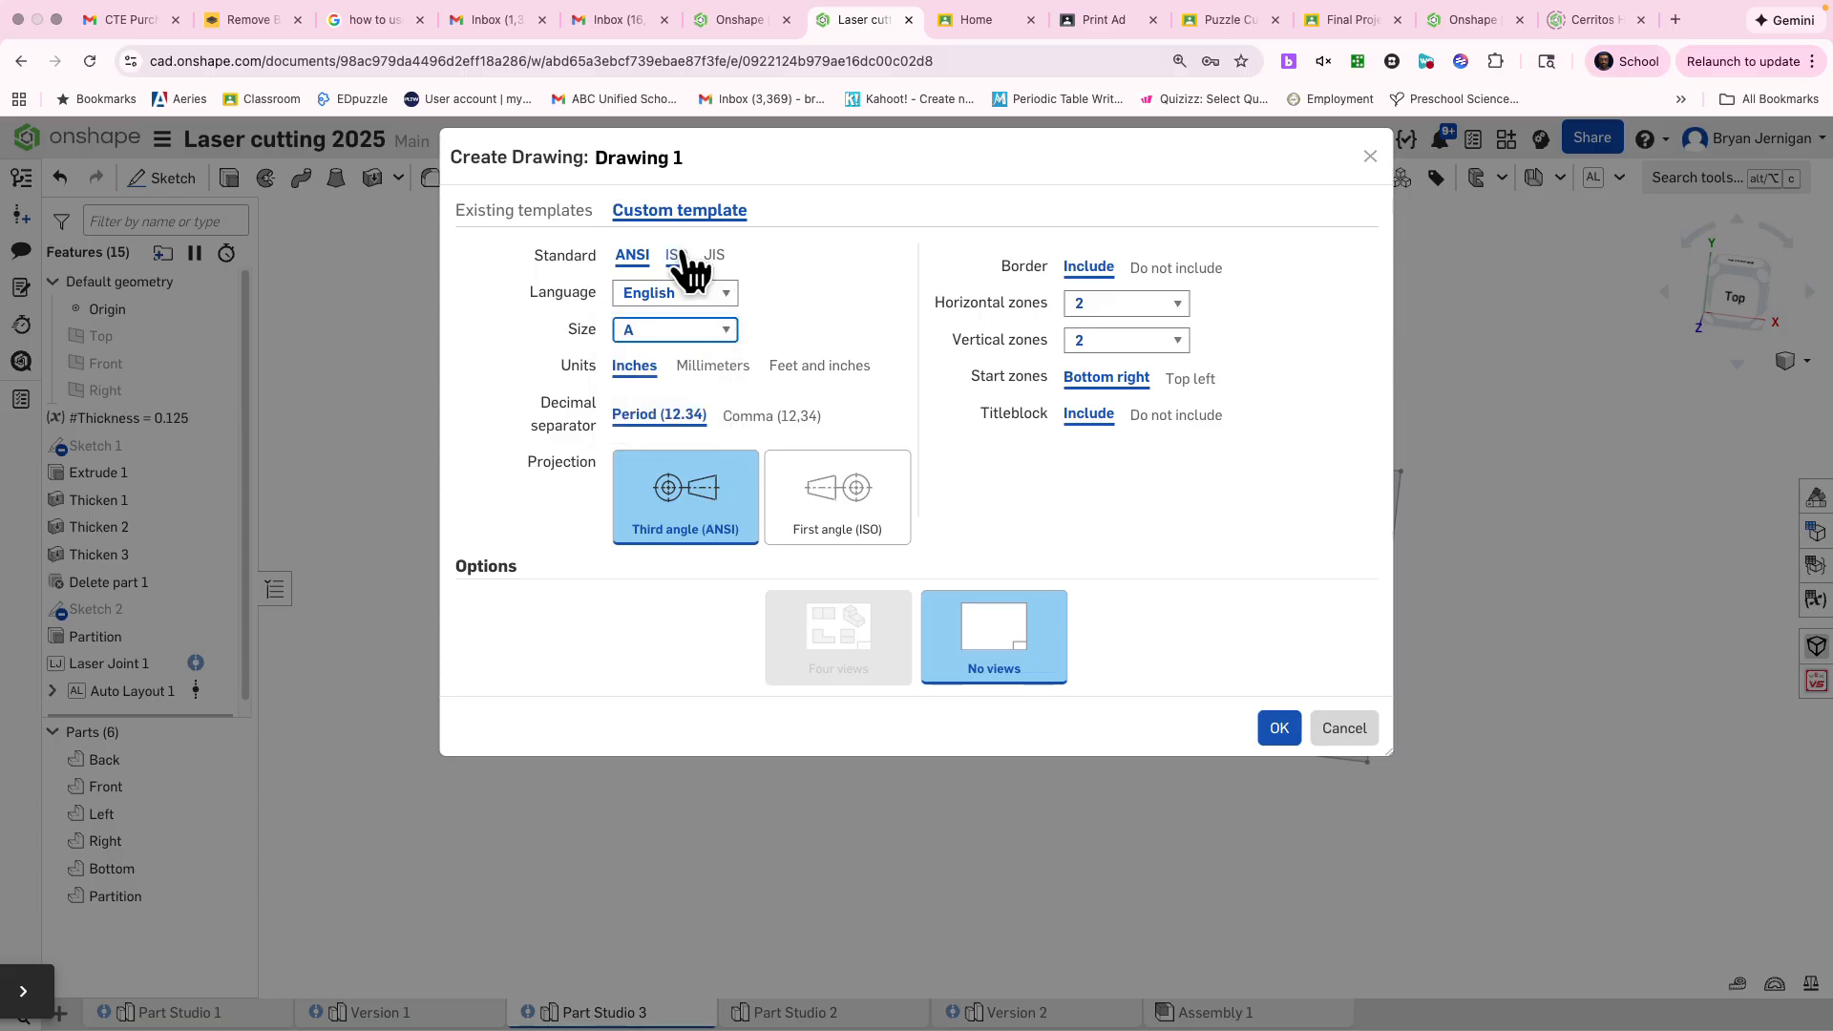
{"action": "left_click", "coordinate": [678, 254]}
{"action": "left_click", "coordinate": [685, 324]}
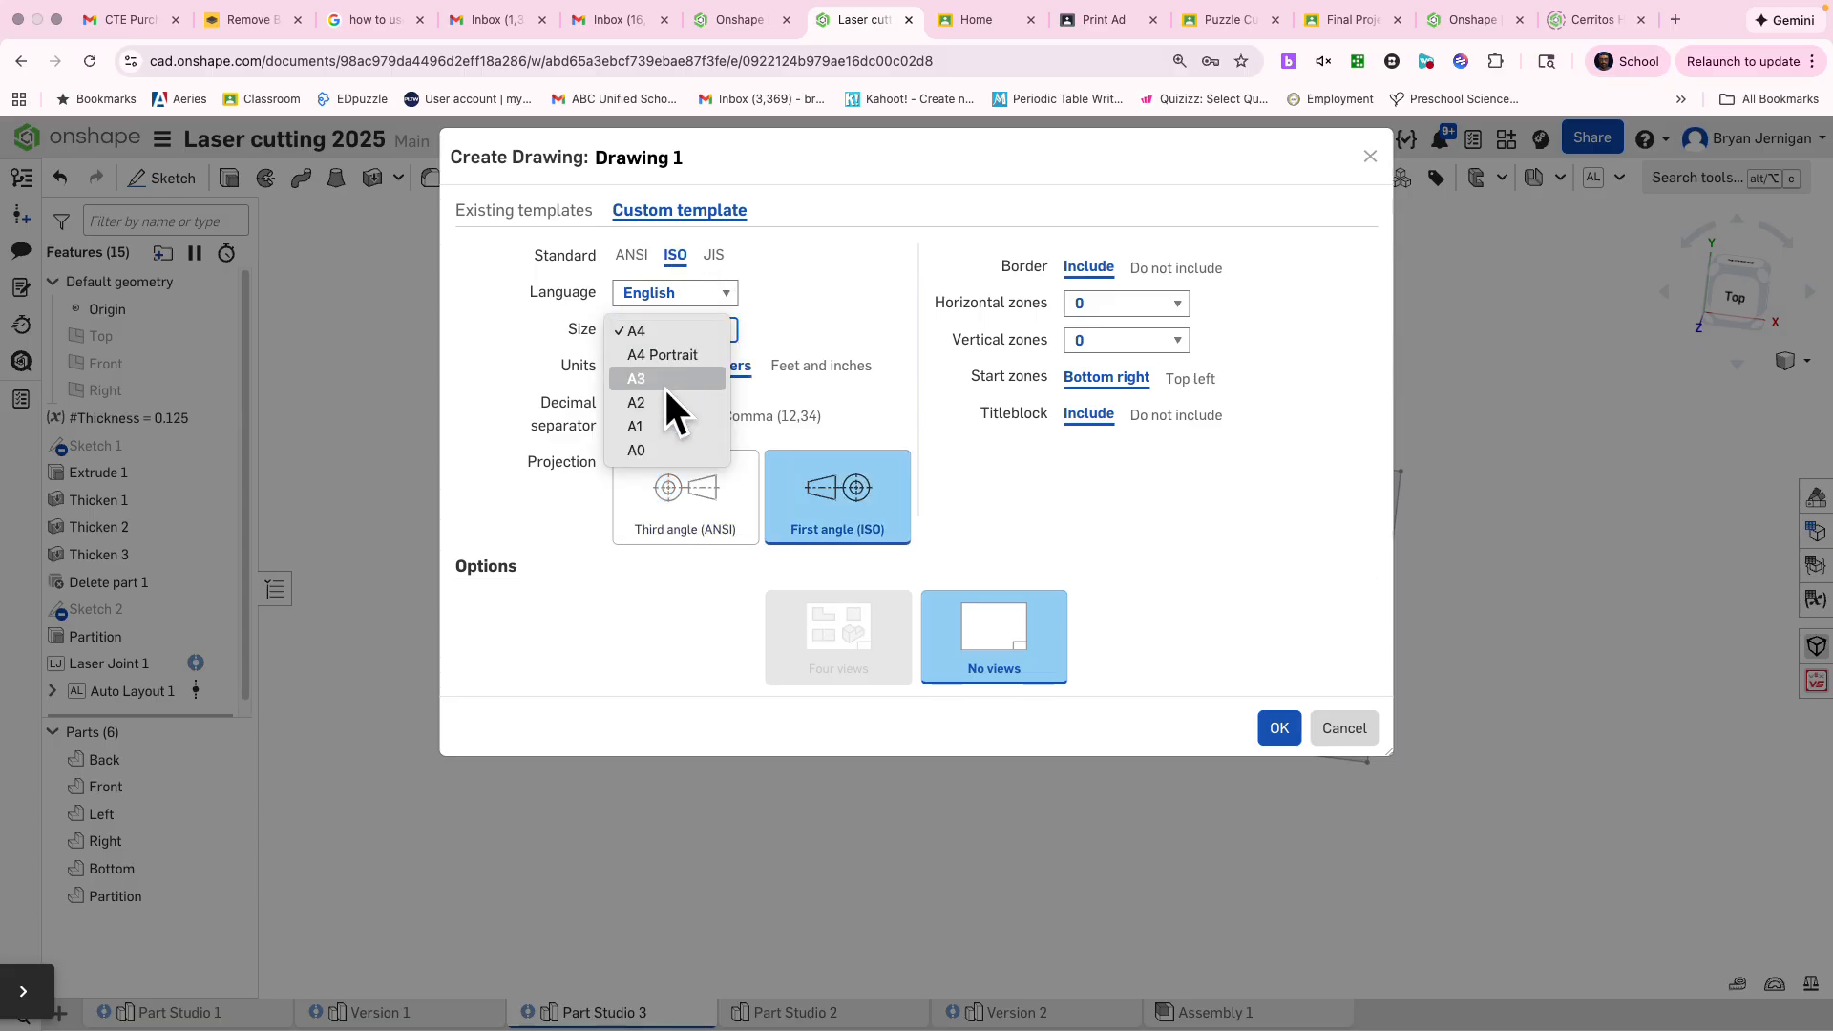
{"action": "left_click", "coordinate": [646, 450]}
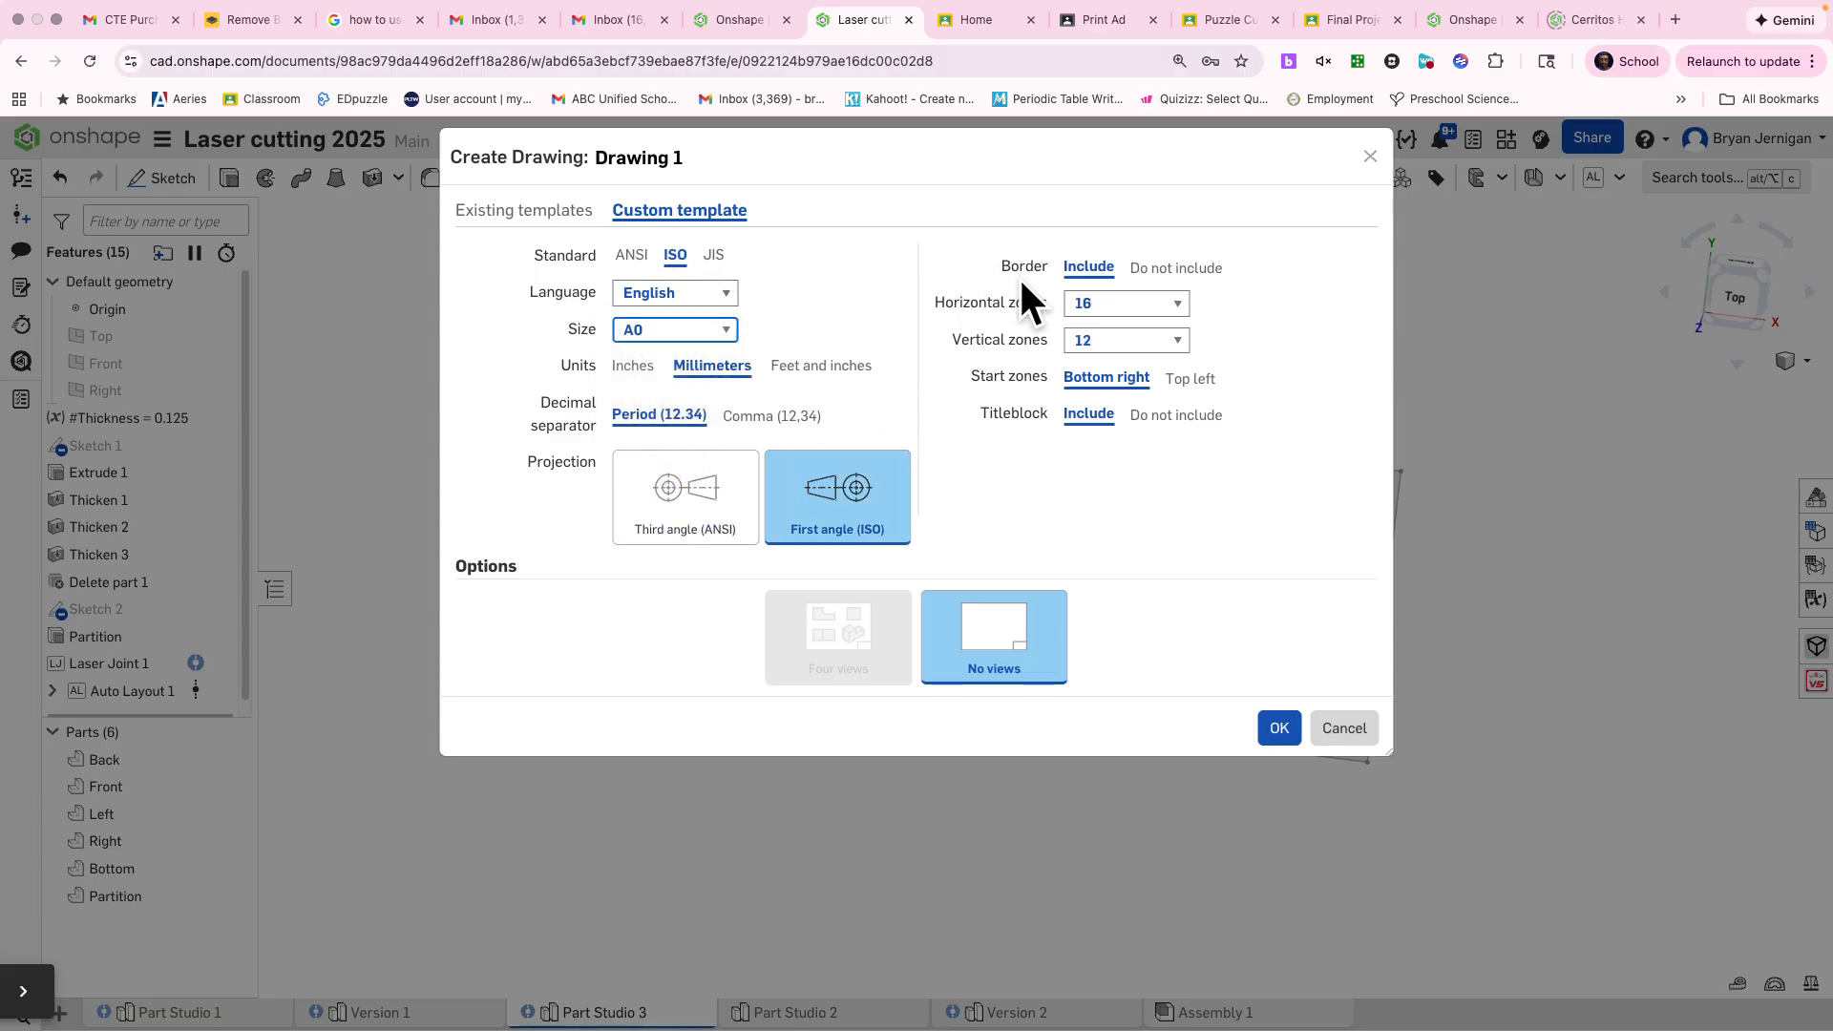
Exclude the border and titleblock from the drawing template and create the drawing
{"action": "left_click", "coordinate": [1161, 269]}
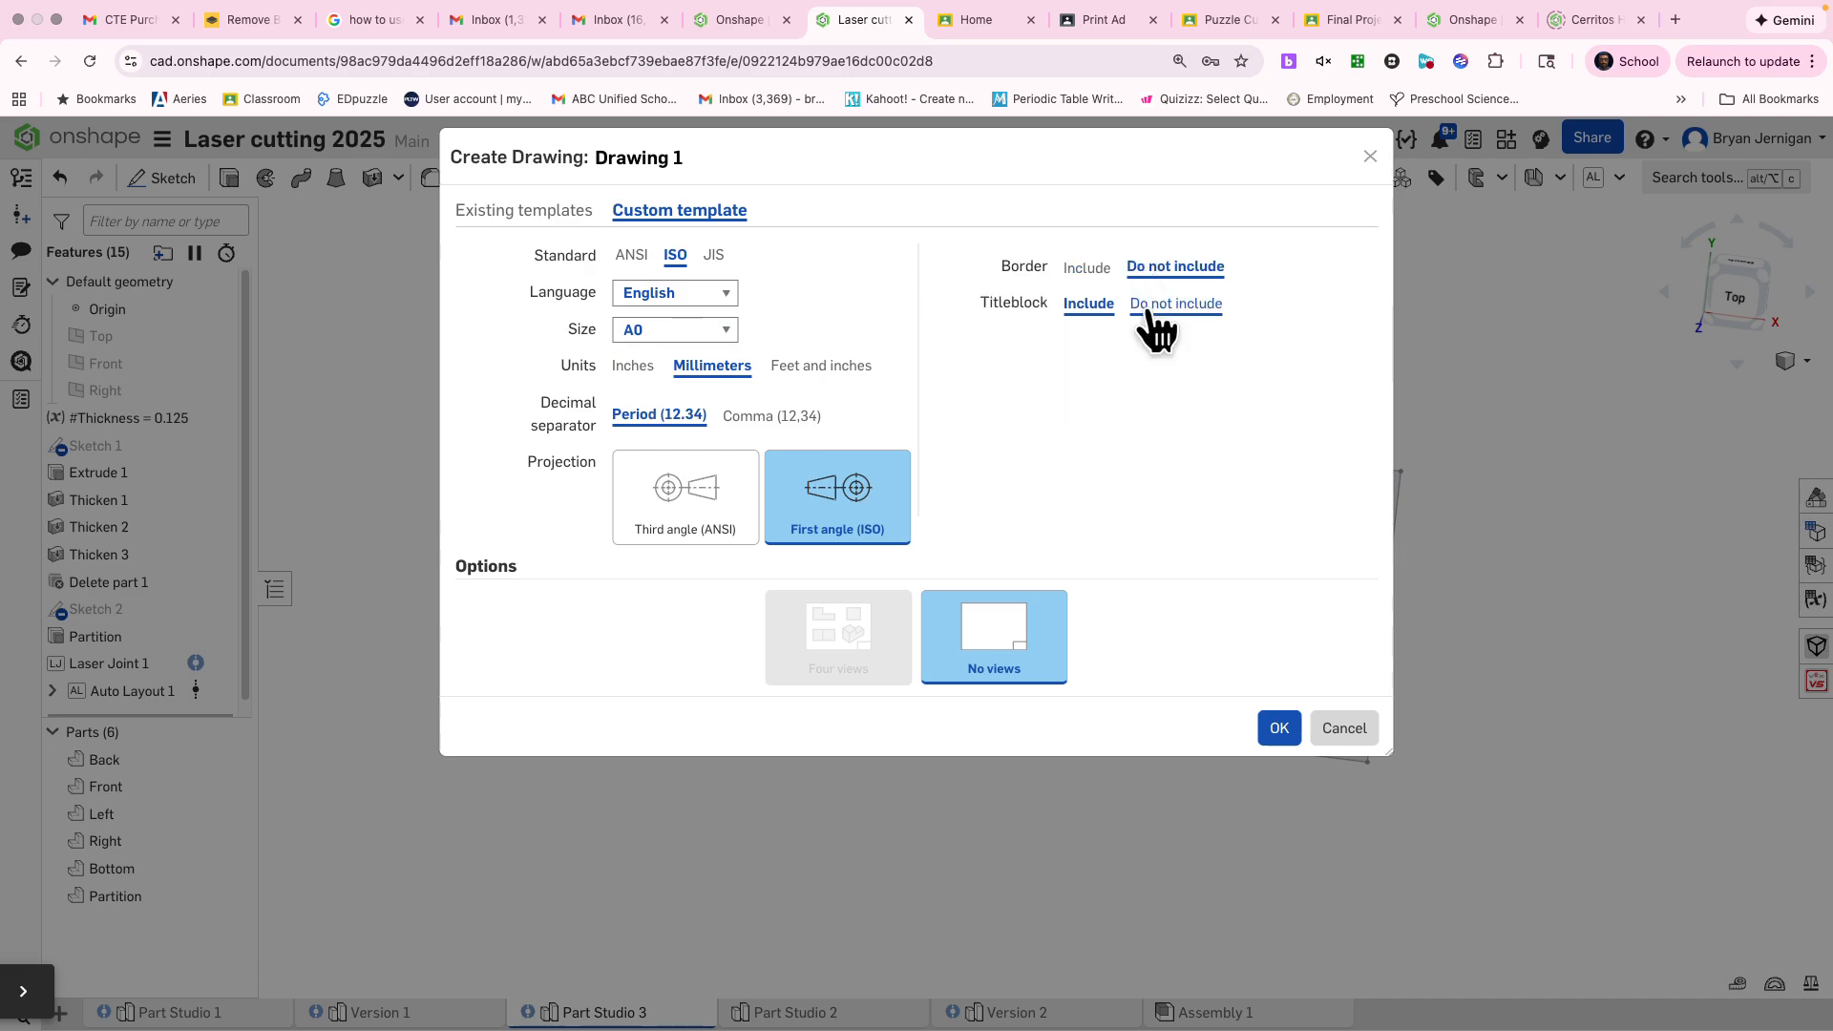
{"action": "left_click", "coordinate": [1143, 308]}
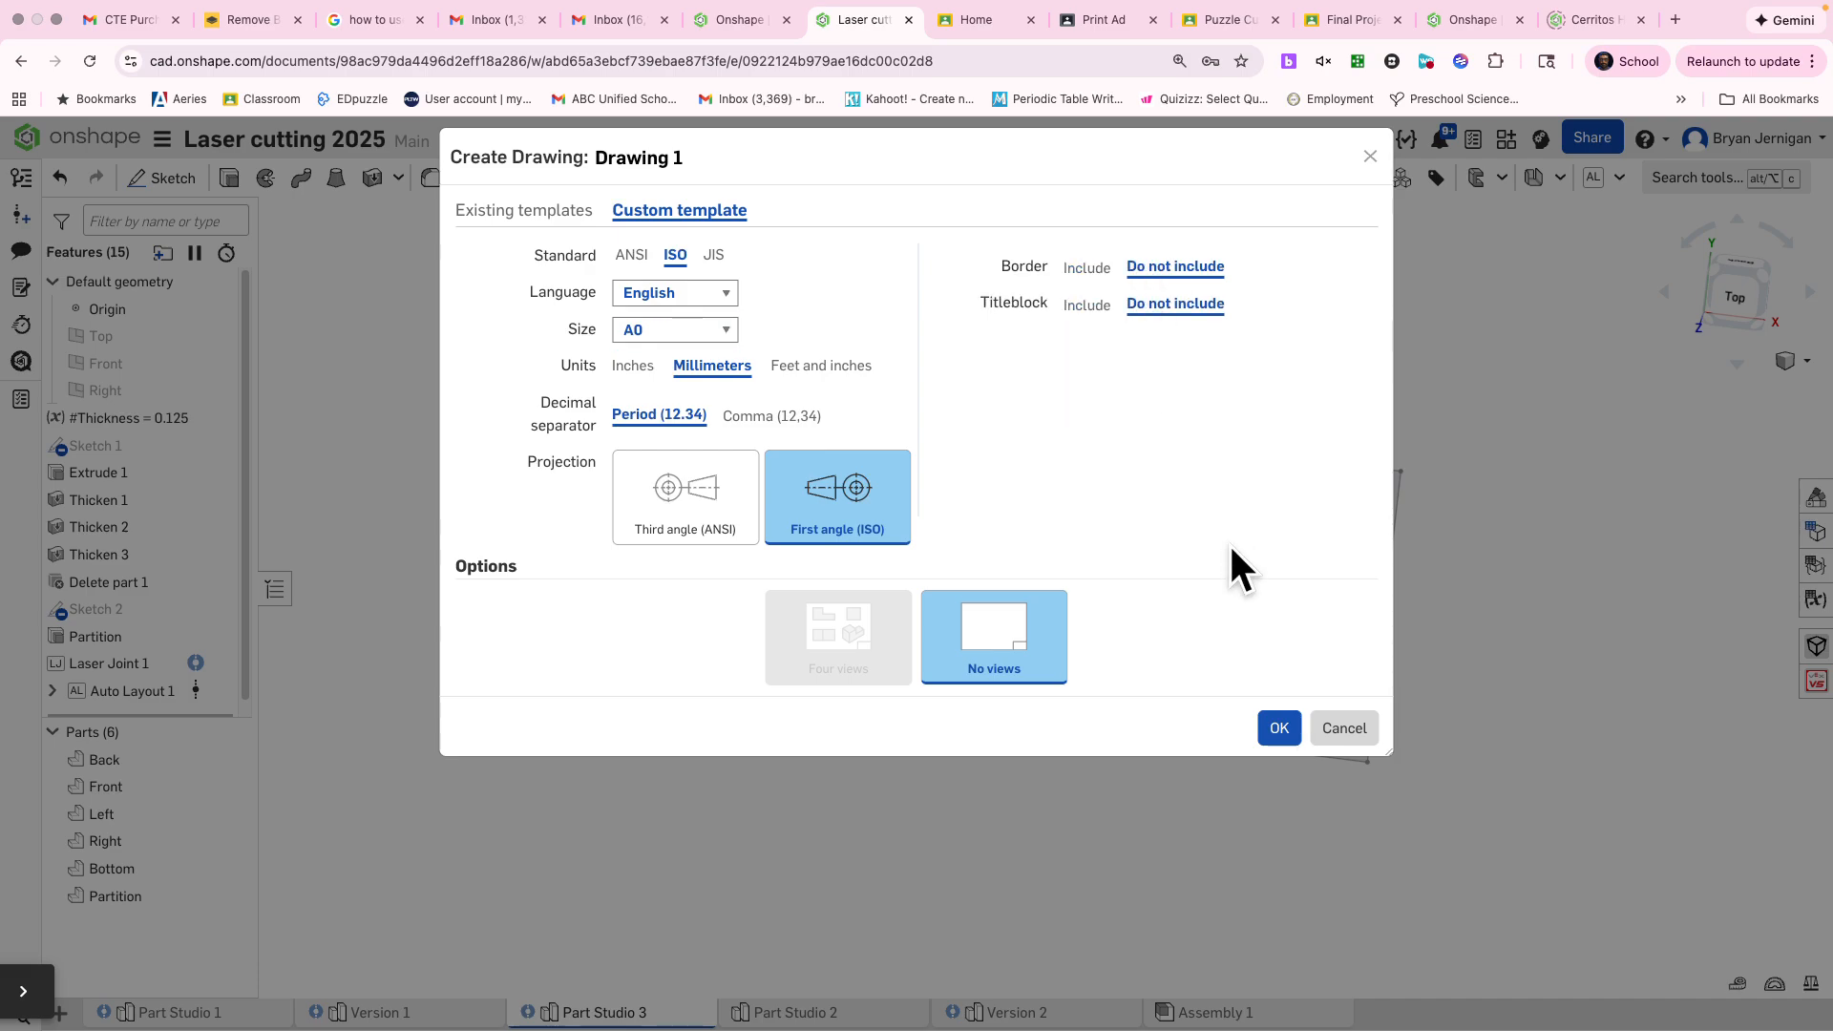
{"action": "left_click", "coordinate": [1265, 726]}
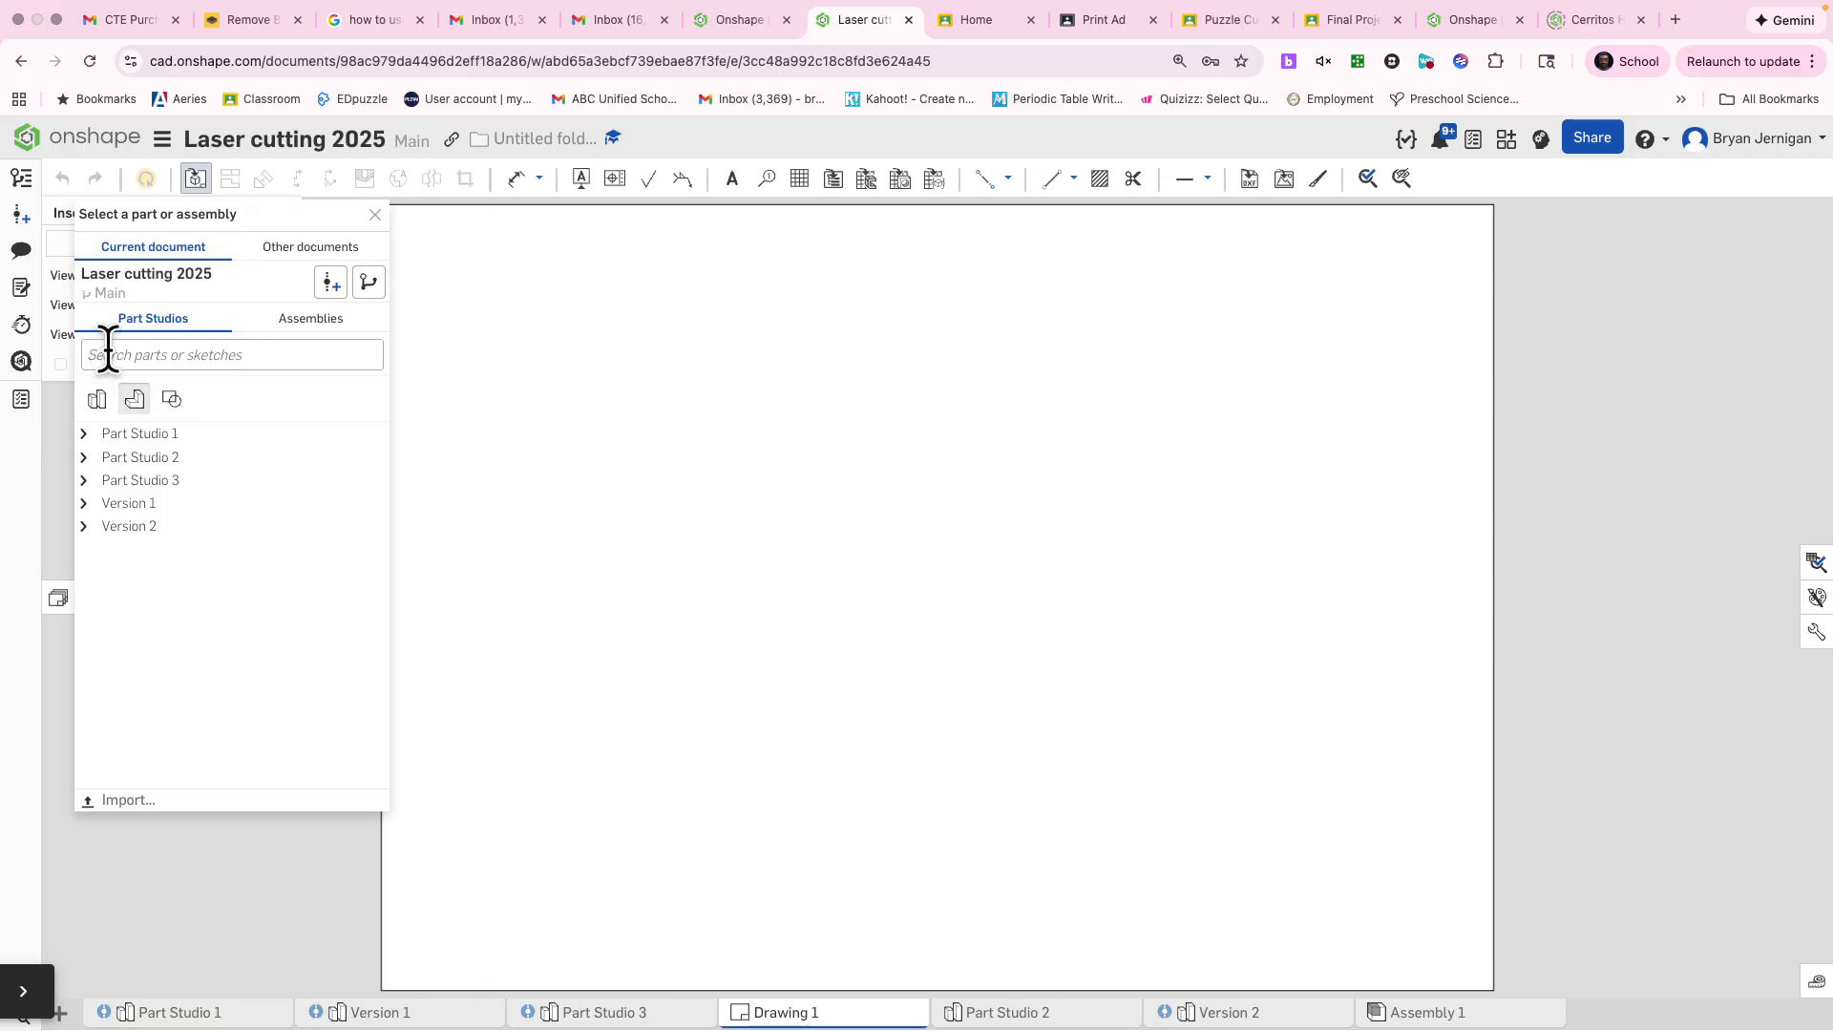
Look through the parts under the listed Part Studios and versions, and check which Part Studio holds the flat layout
{"action": "left_click", "coordinate": [84, 433]}
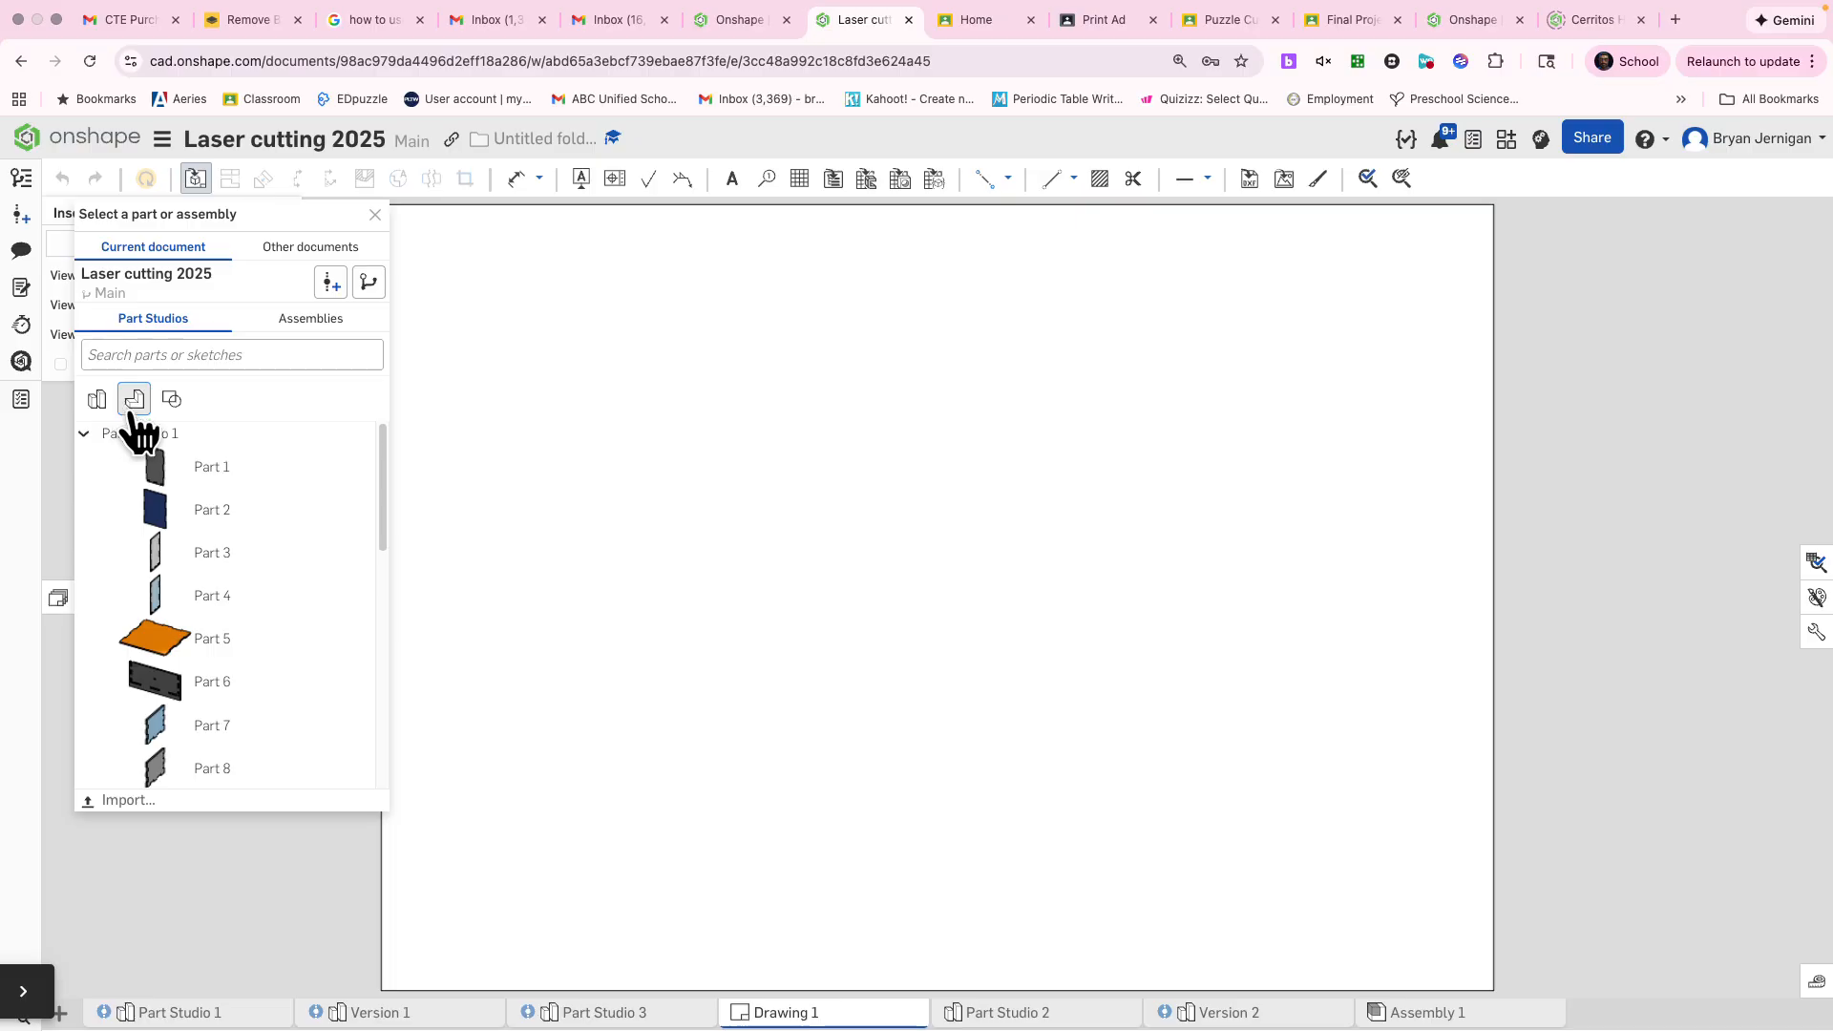
{"action": "scroll", "coordinate": [292, 680], "scroll_direction": "down", "scroll_amount": 3}
{"action": "scroll", "coordinate": [143, 524], "scroll_direction": "up", "scroll_amount": 3}
{"action": "left_click", "coordinate": [87, 445]}
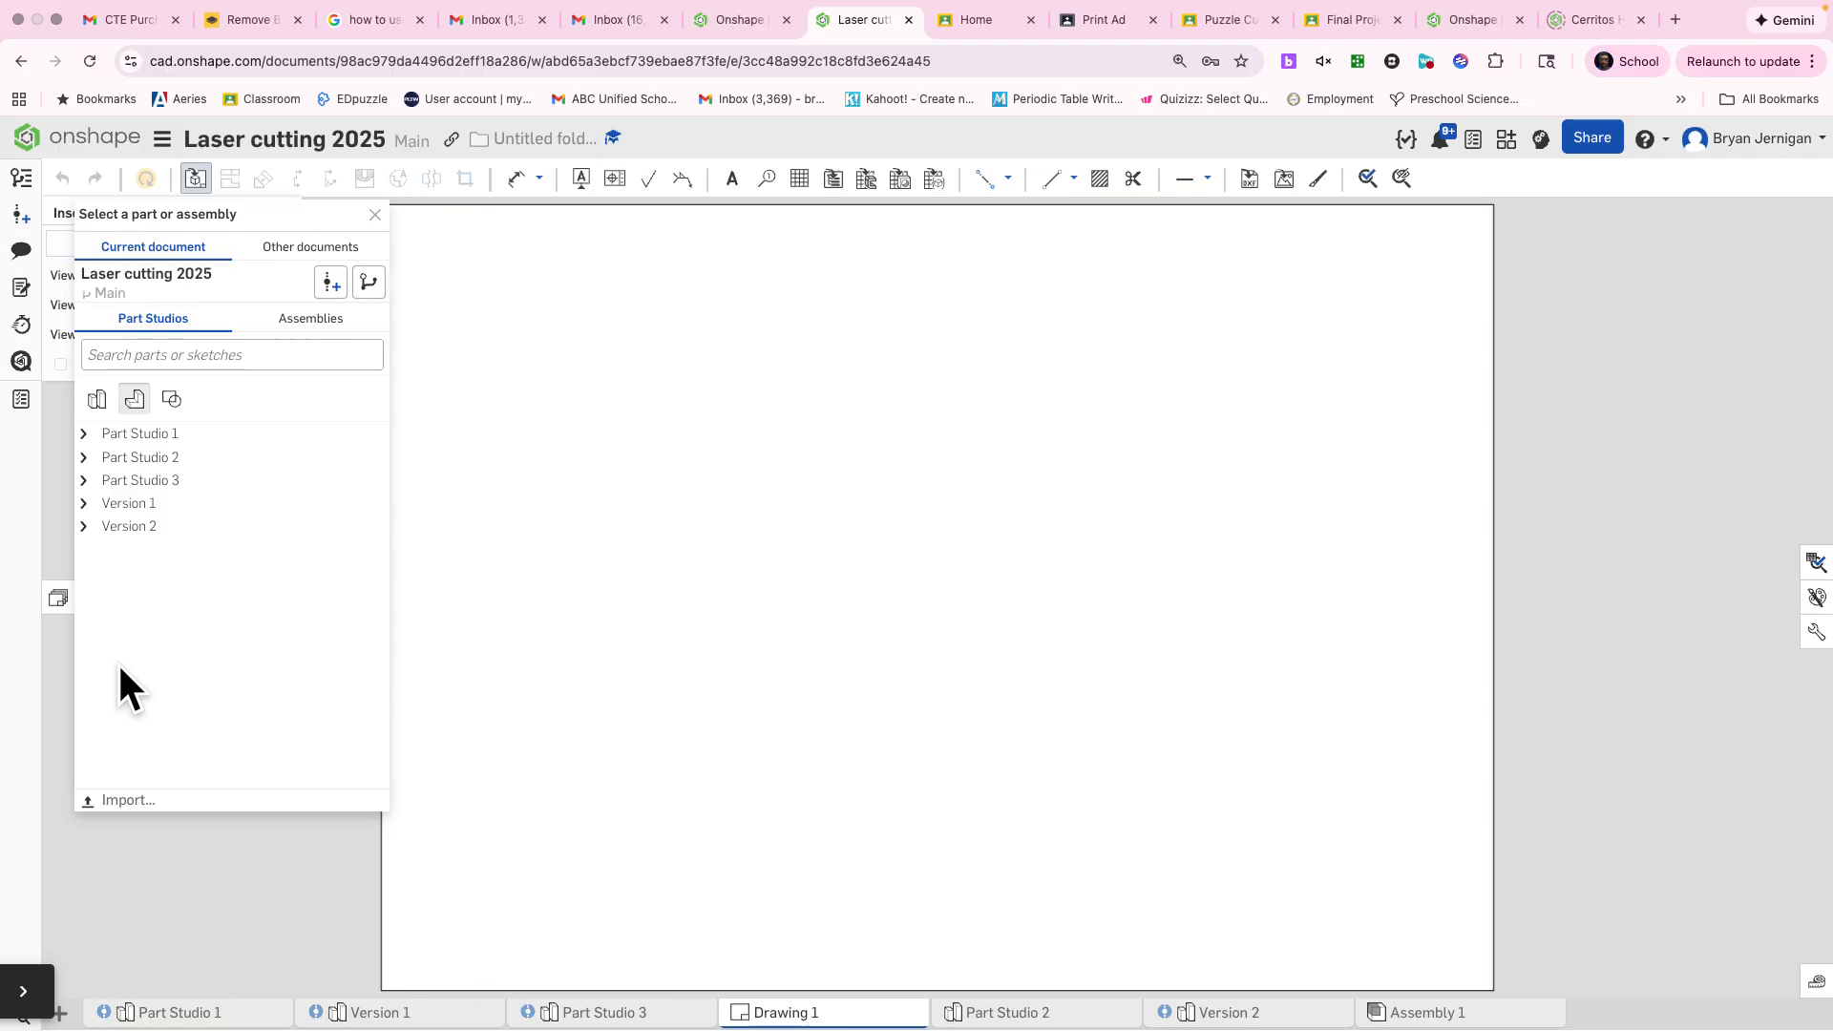
{"action": "left_click", "coordinate": [84, 482]}
{"action": "left_click", "coordinate": [84, 482]}
{"action": "left_click", "coordinate": [84, 459]}
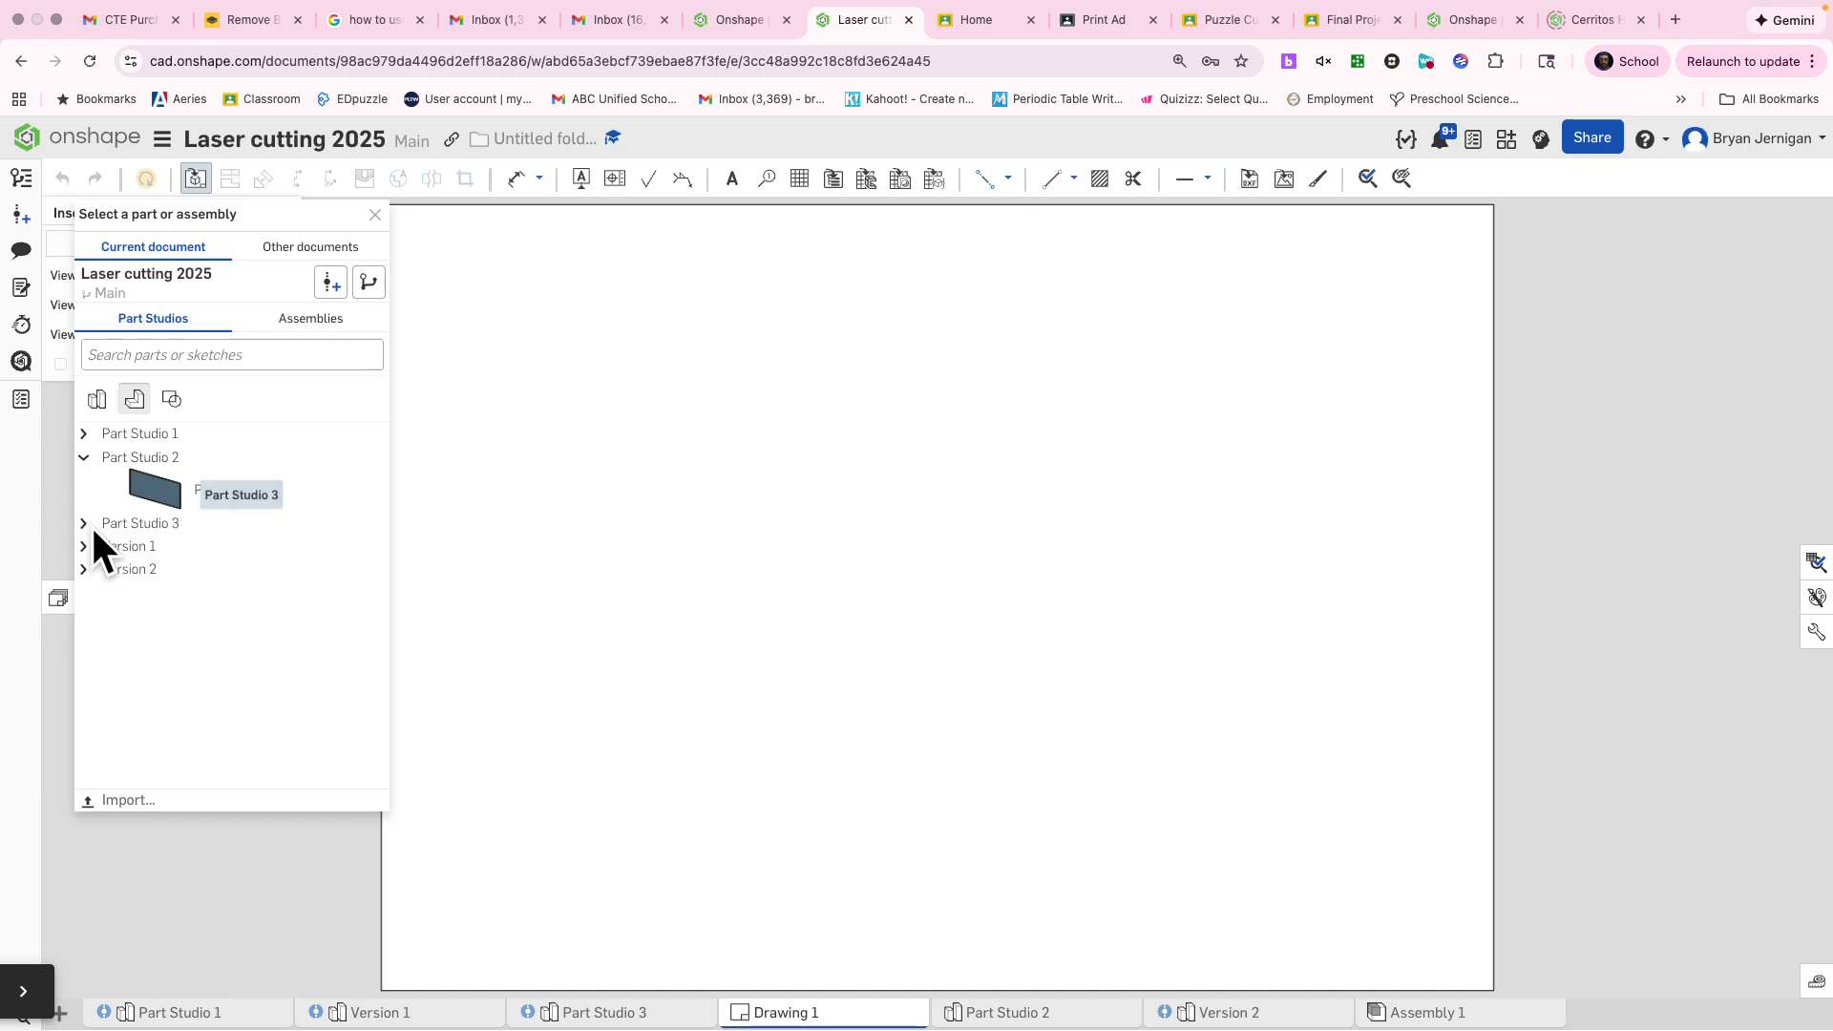
{"action": "left_click", "coordinate": [85, 524]}
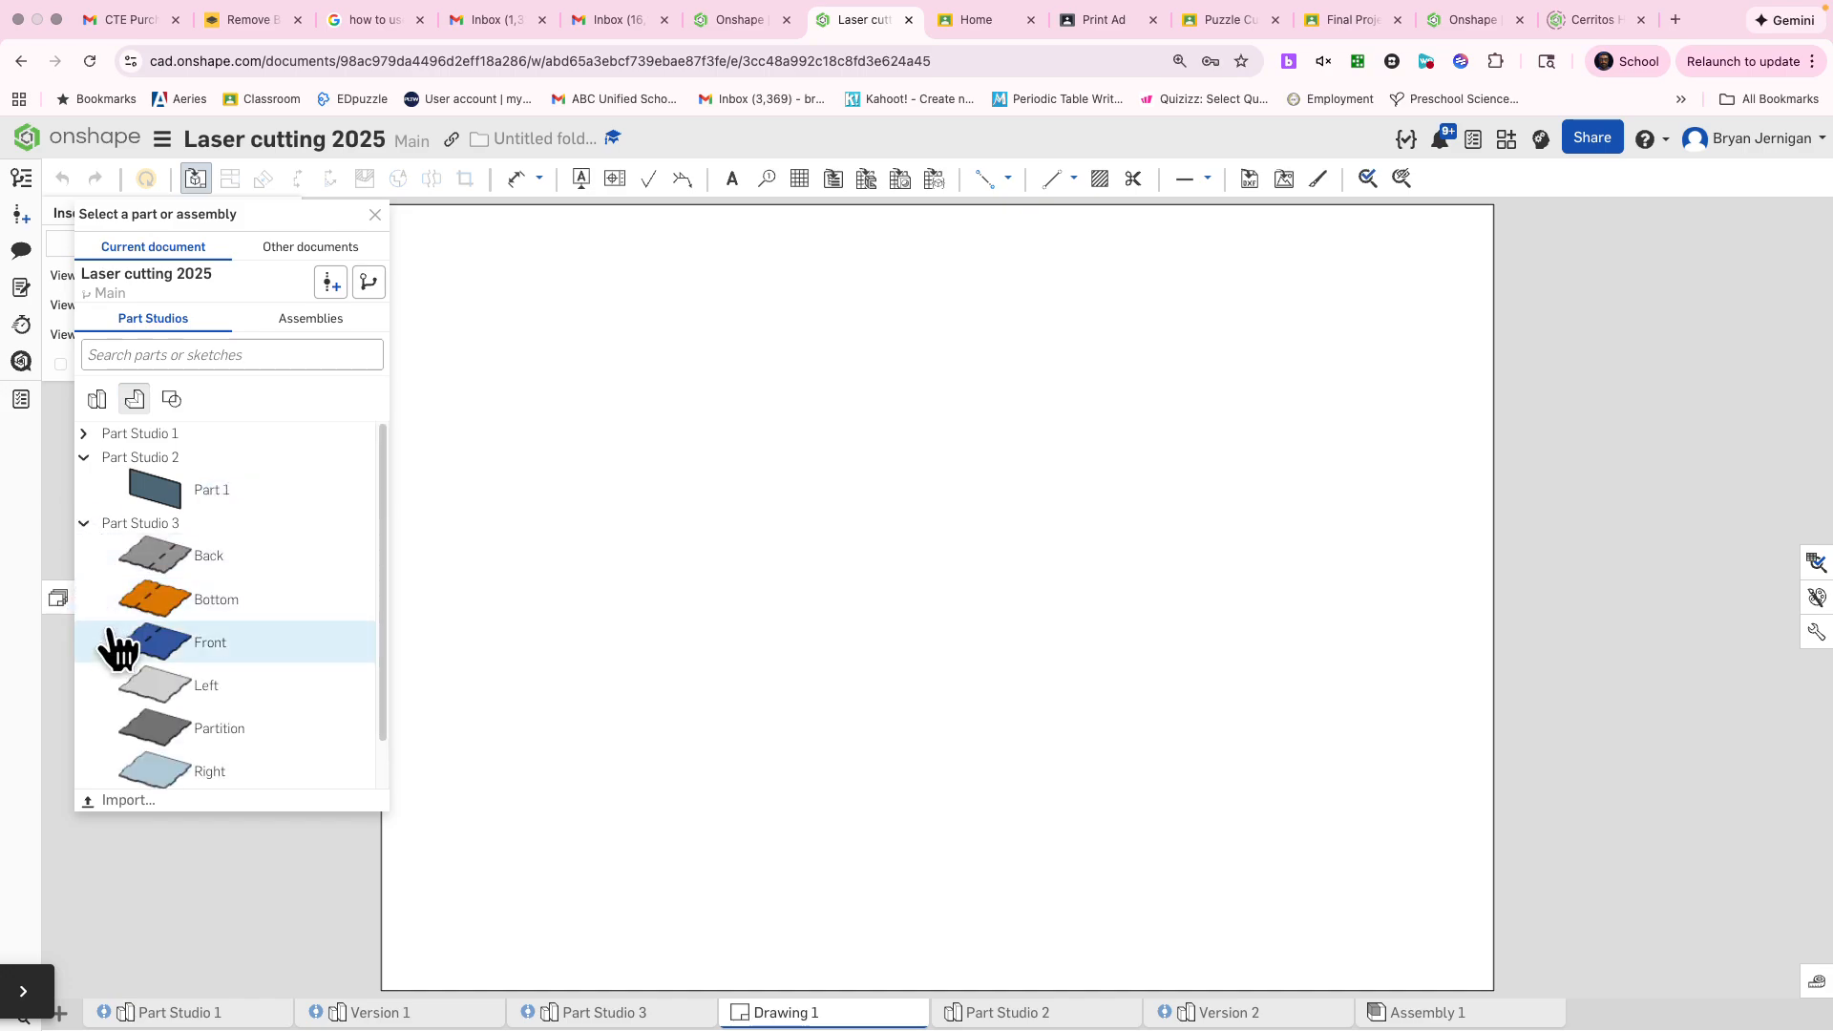
{"action": "scroll", "coordinate": [115, 644], "scroll_direction": "down", "scroll_amount": 1}
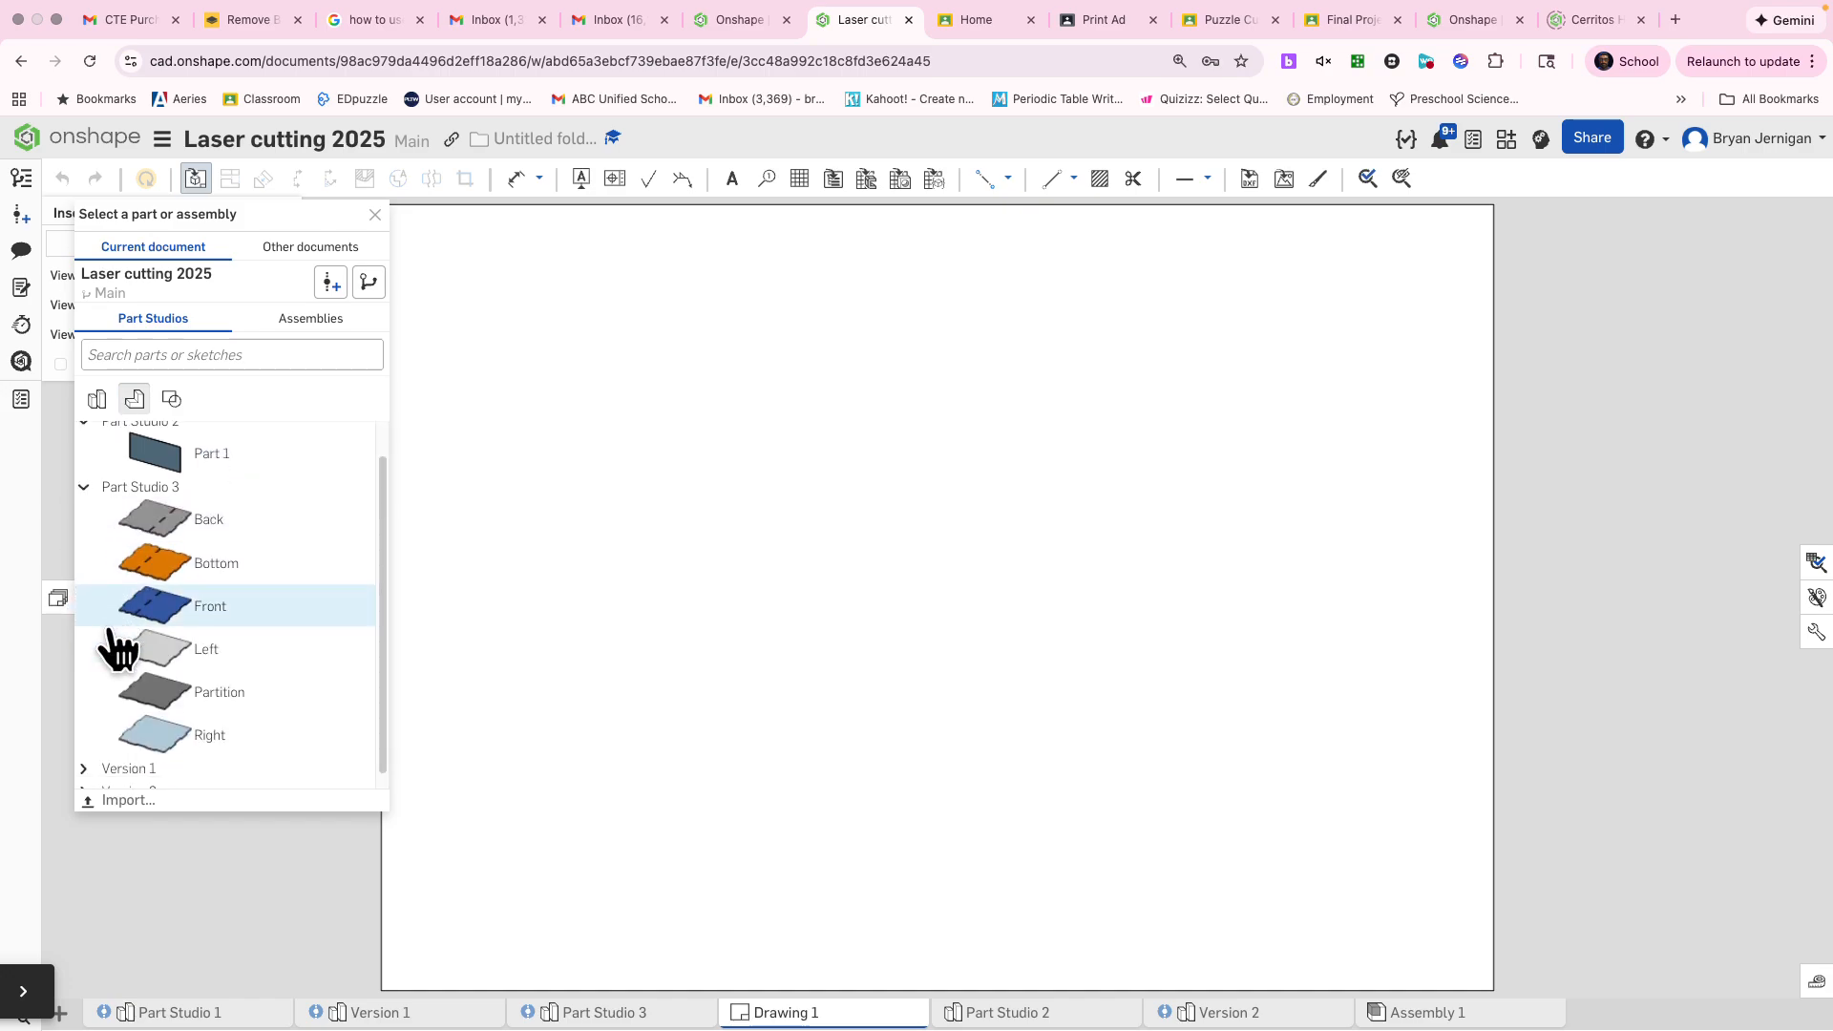
{"action": "left_click", "coordinate": [84, 756]}
{"action": "scroll", "coordinate": [116, 699], "scroll_direction": "down", "scroll_amount": 4}
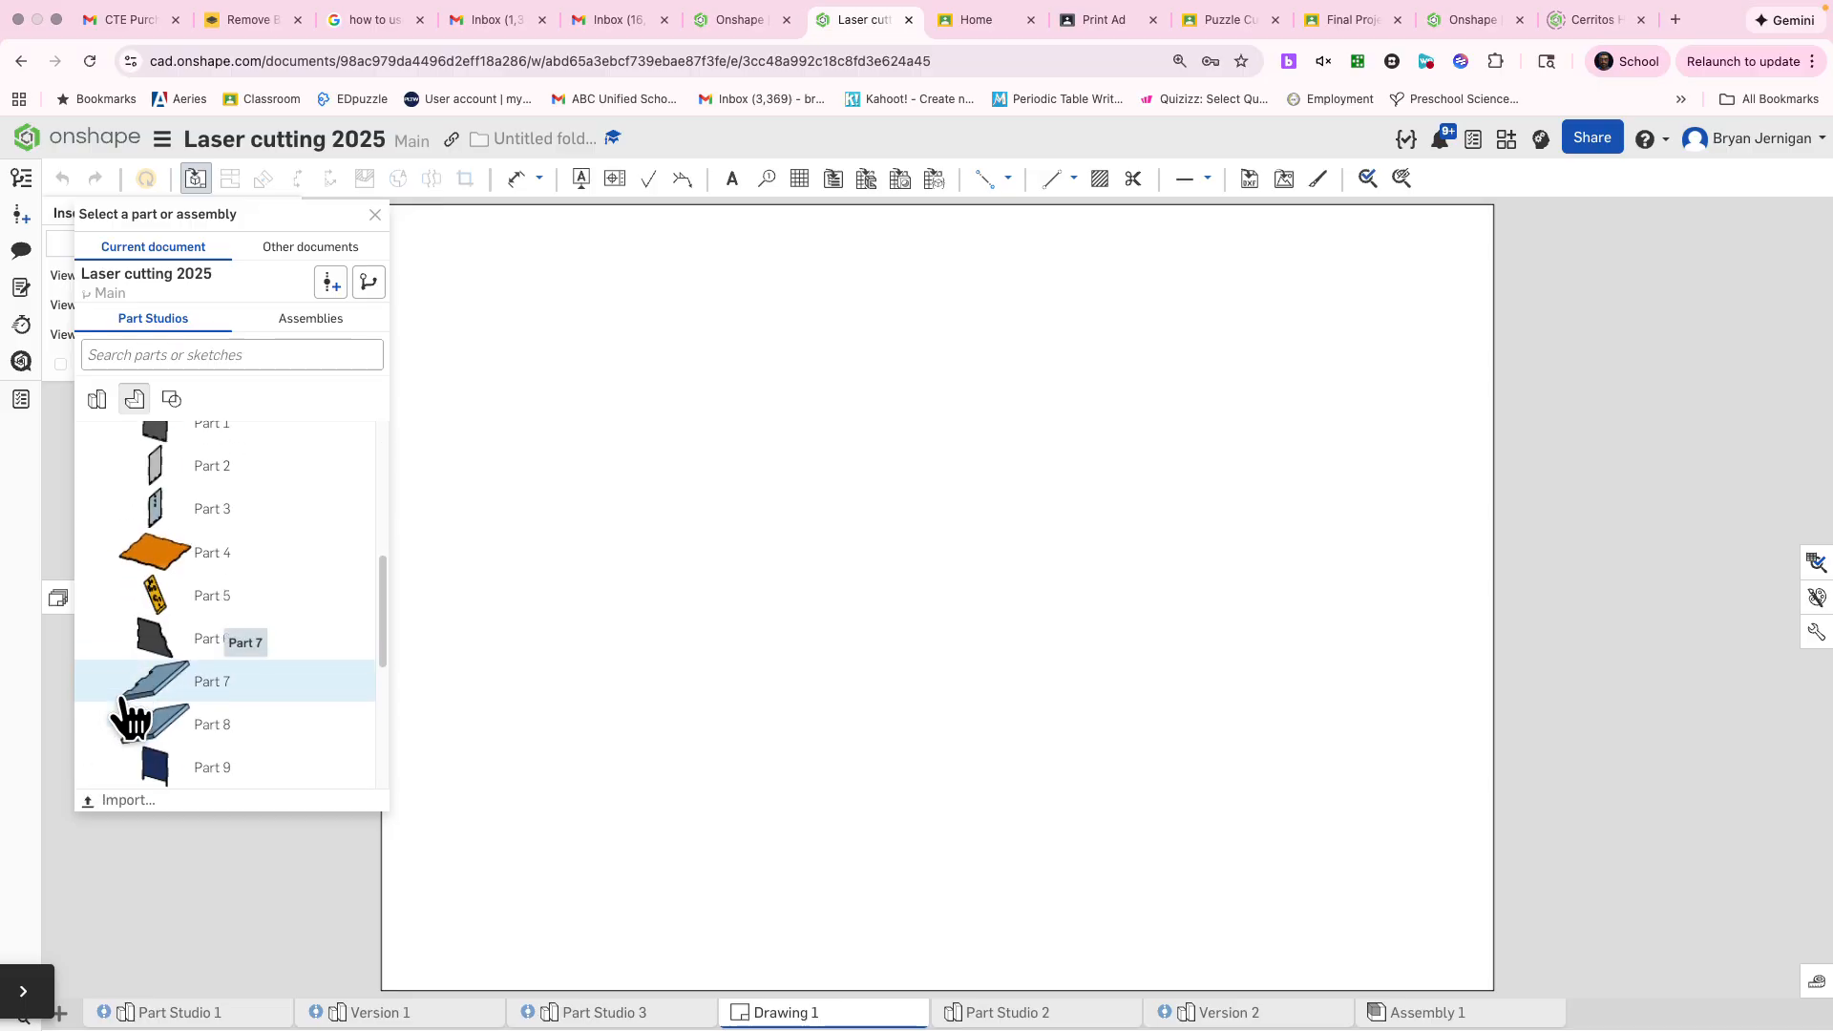
{"action": "scroll", "coordinate": [129, 718], "scroll_direction": "up", "scroll_amount": 3}
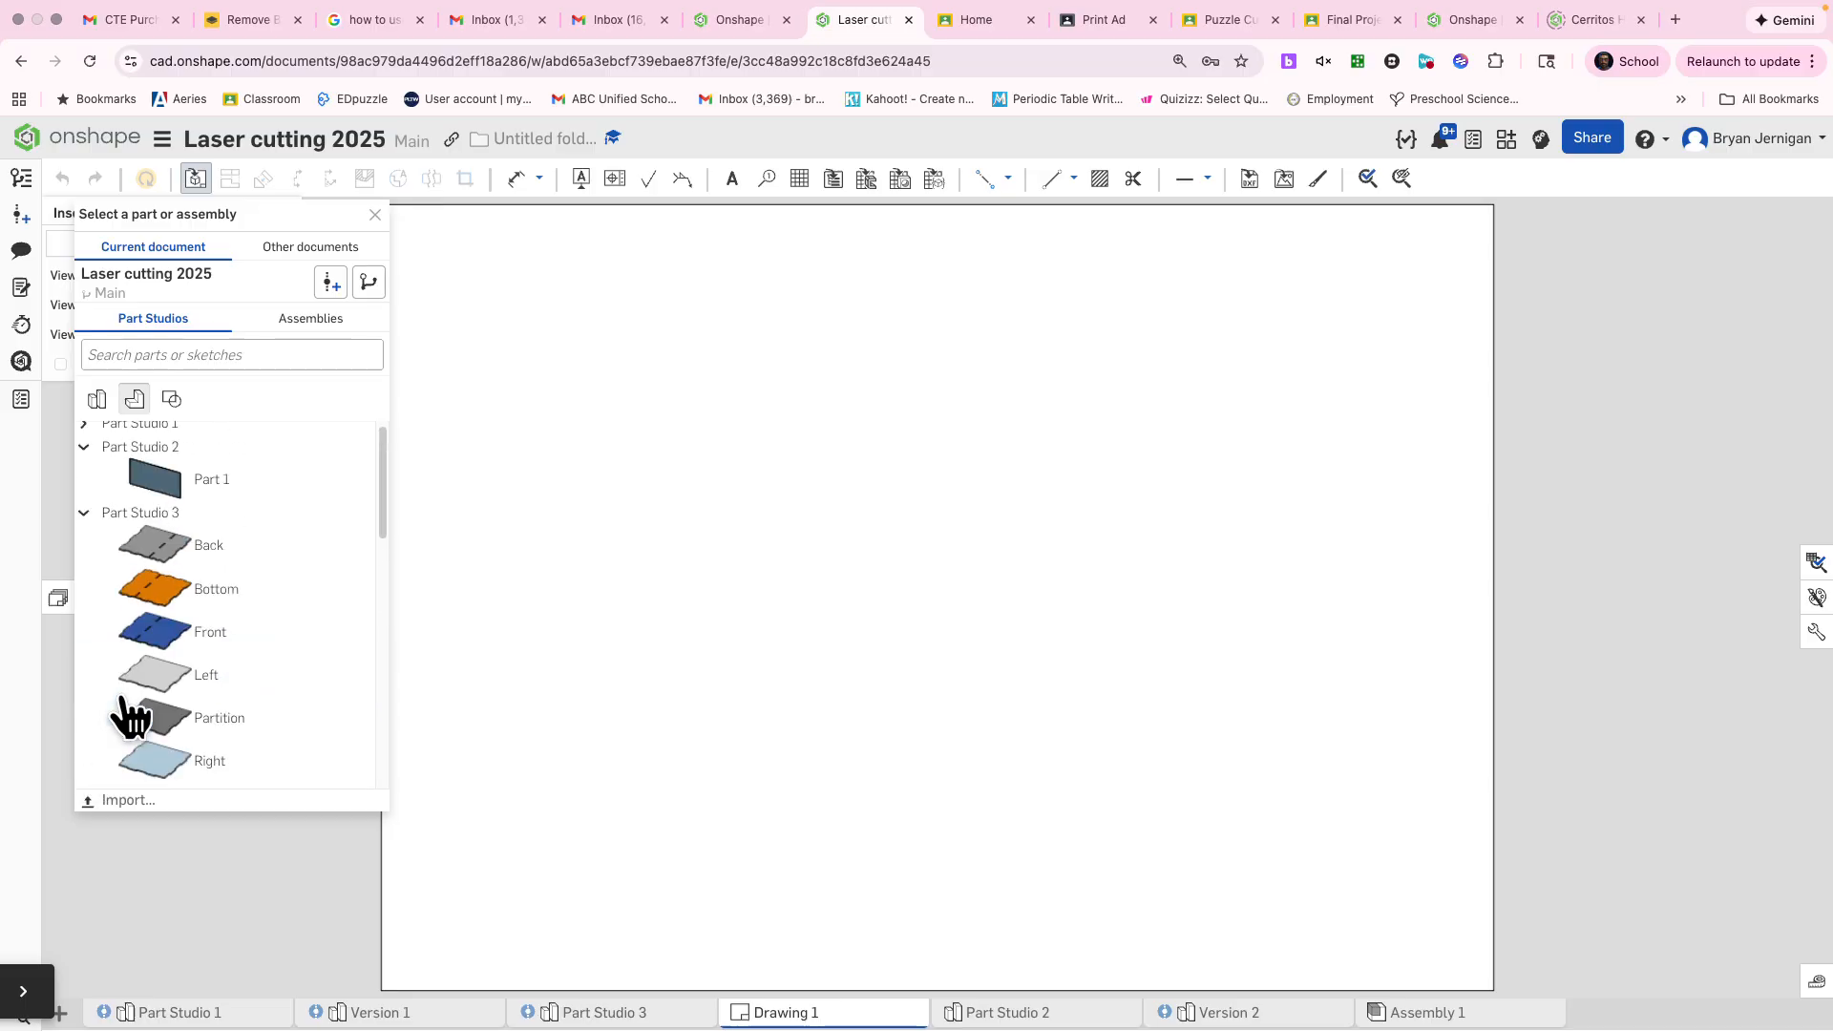
{"action": "left_click", "coordinate": [86, 533]}
{"action": "left_click", "coordinate": [630, 1014]}
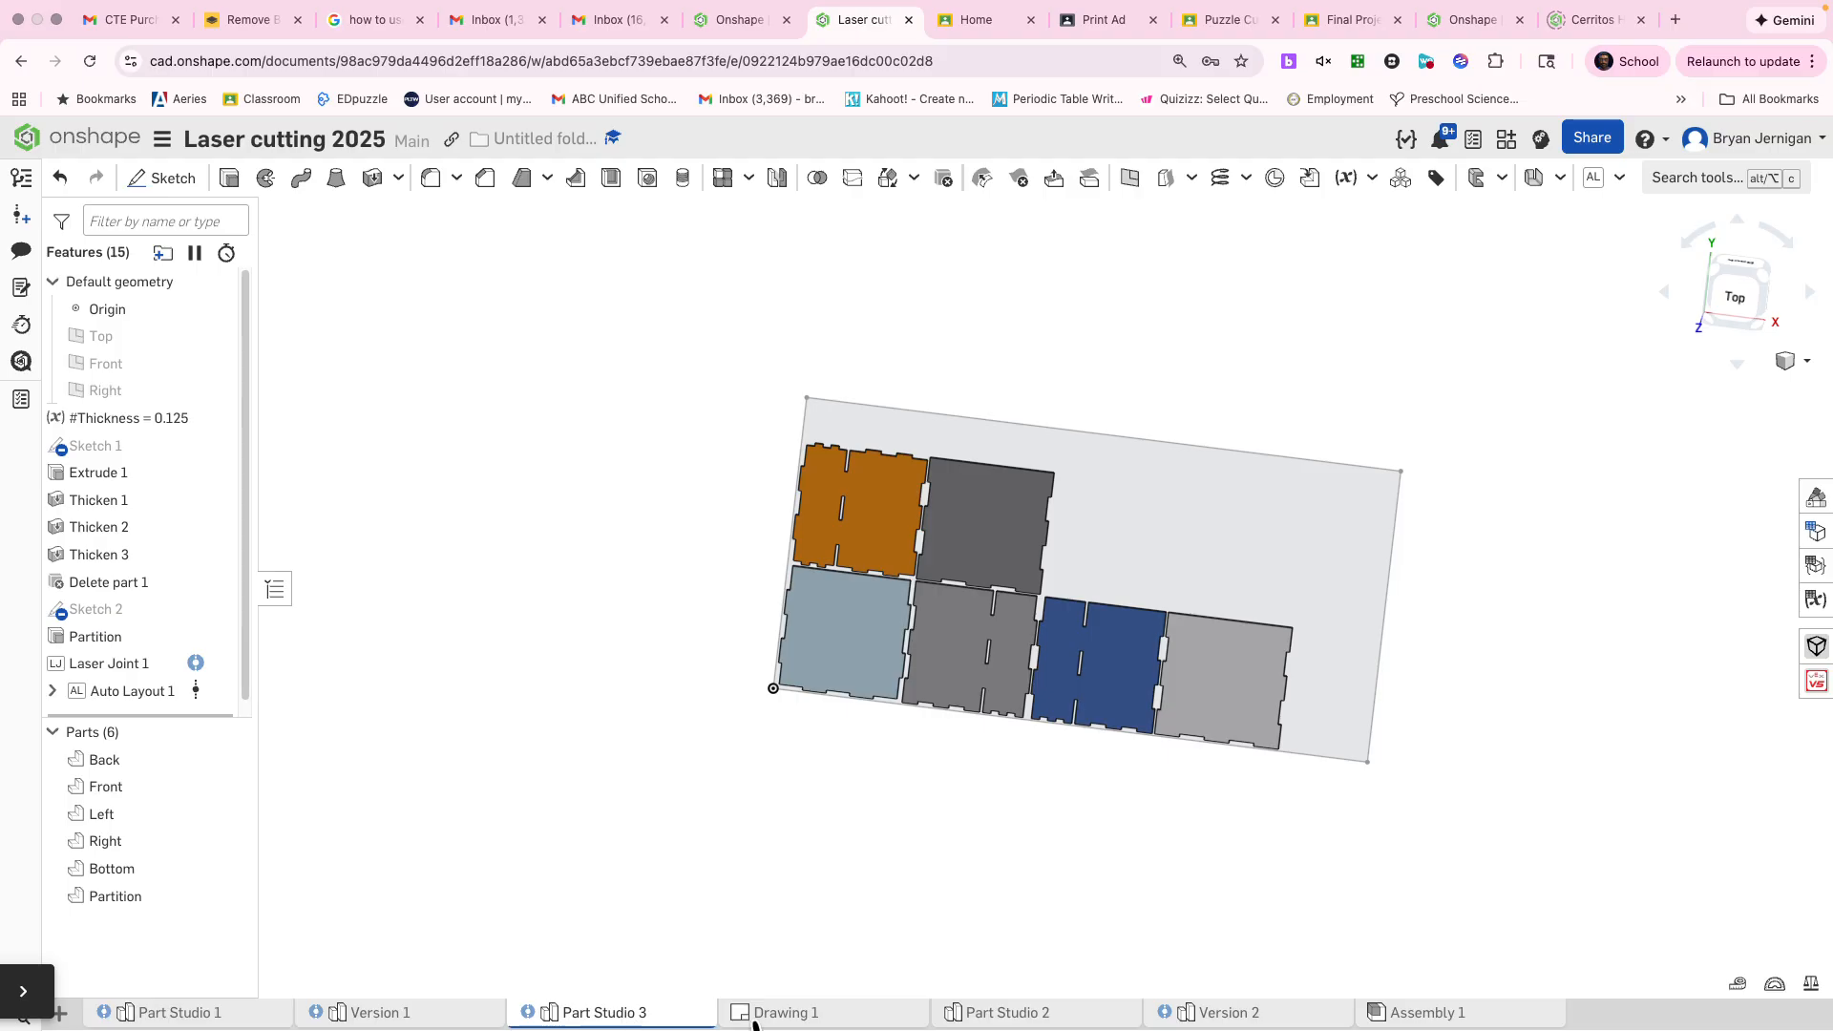
Return to Drawing 1 and choose the whole Part Studio 3 as the source of the inserted view
{"action": "left_click", "coordinate": [862, 1015]}
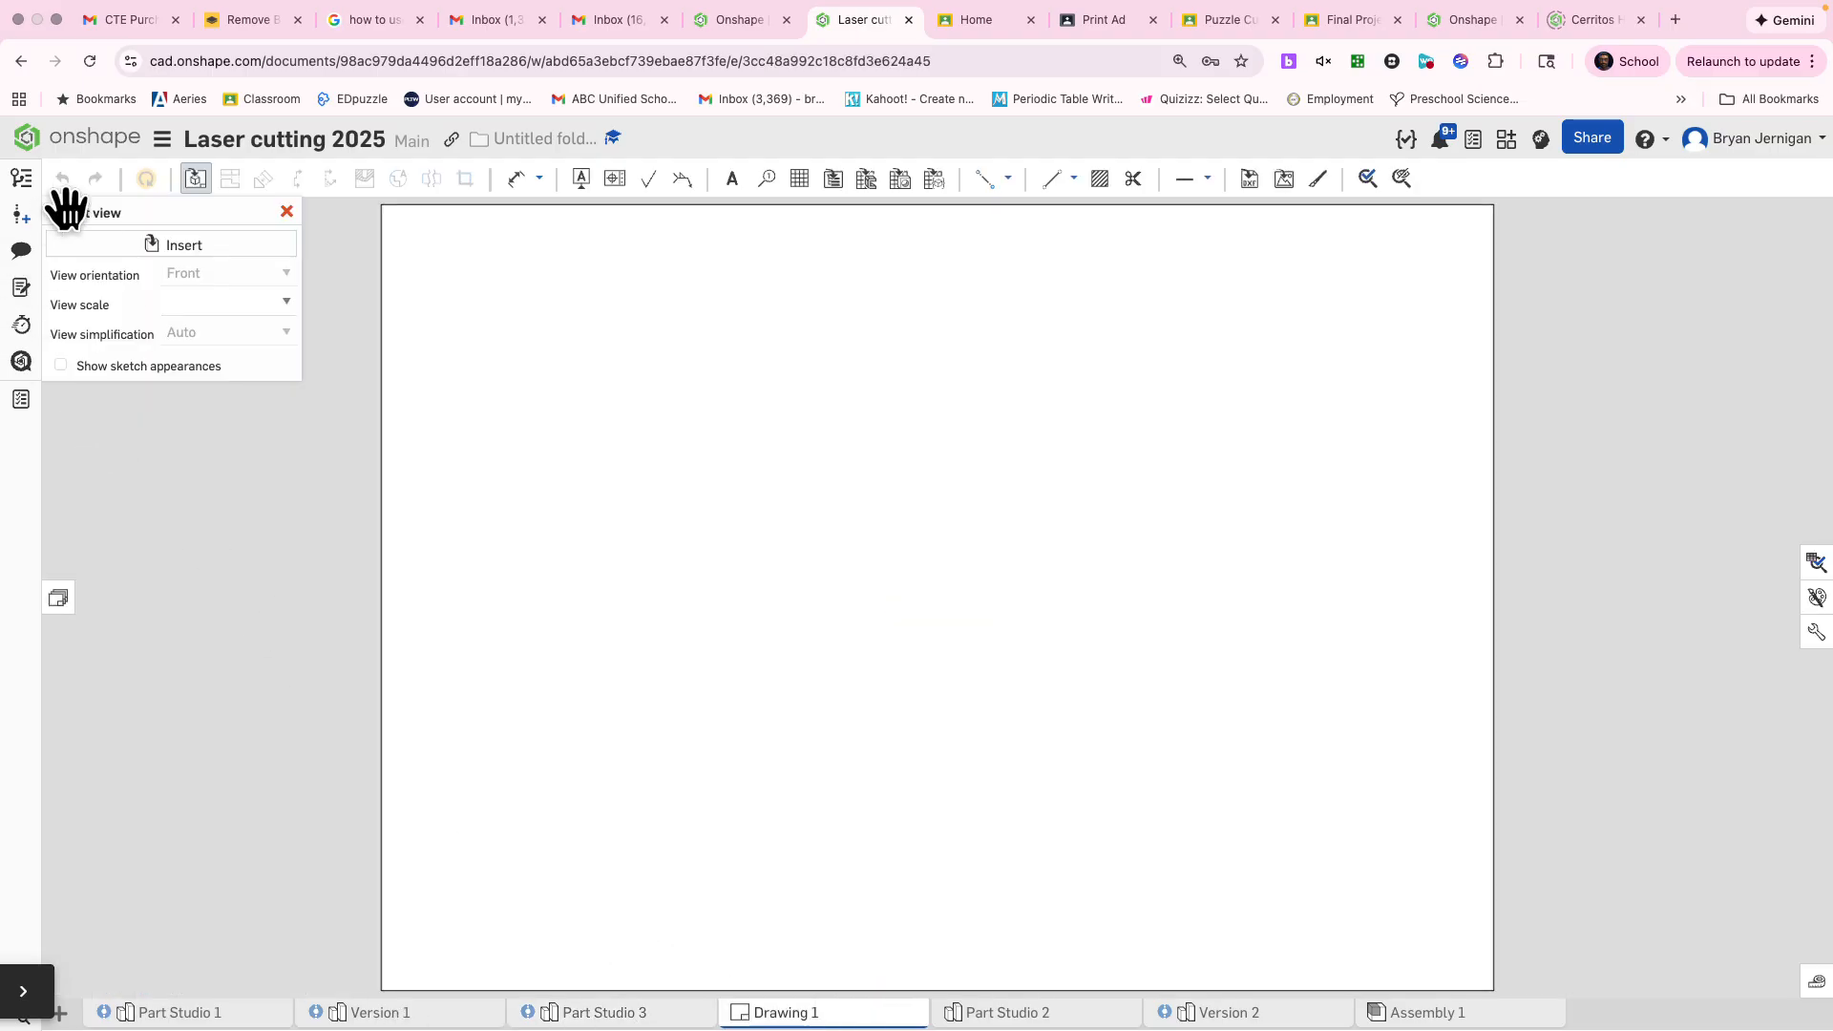
{"action": "left_click", "coordinate": [205, 246]}
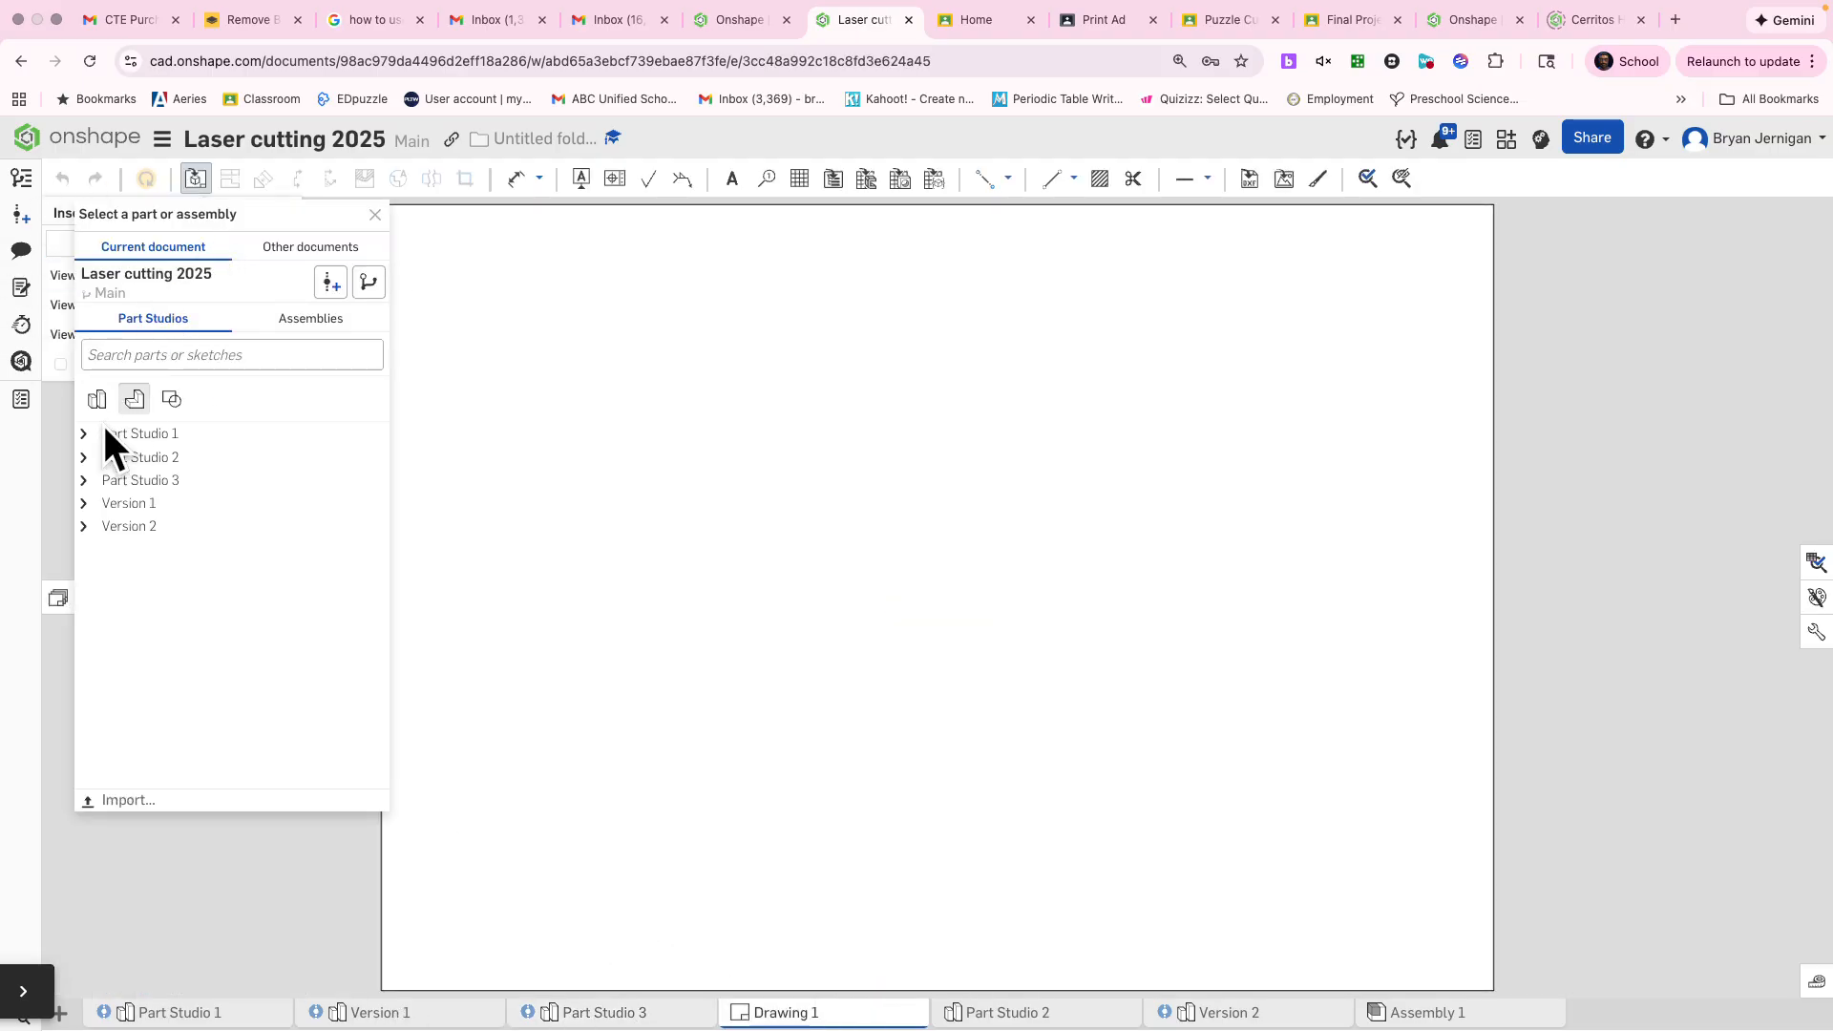
{"action": "left_click", "coordinate": [84, 480]}
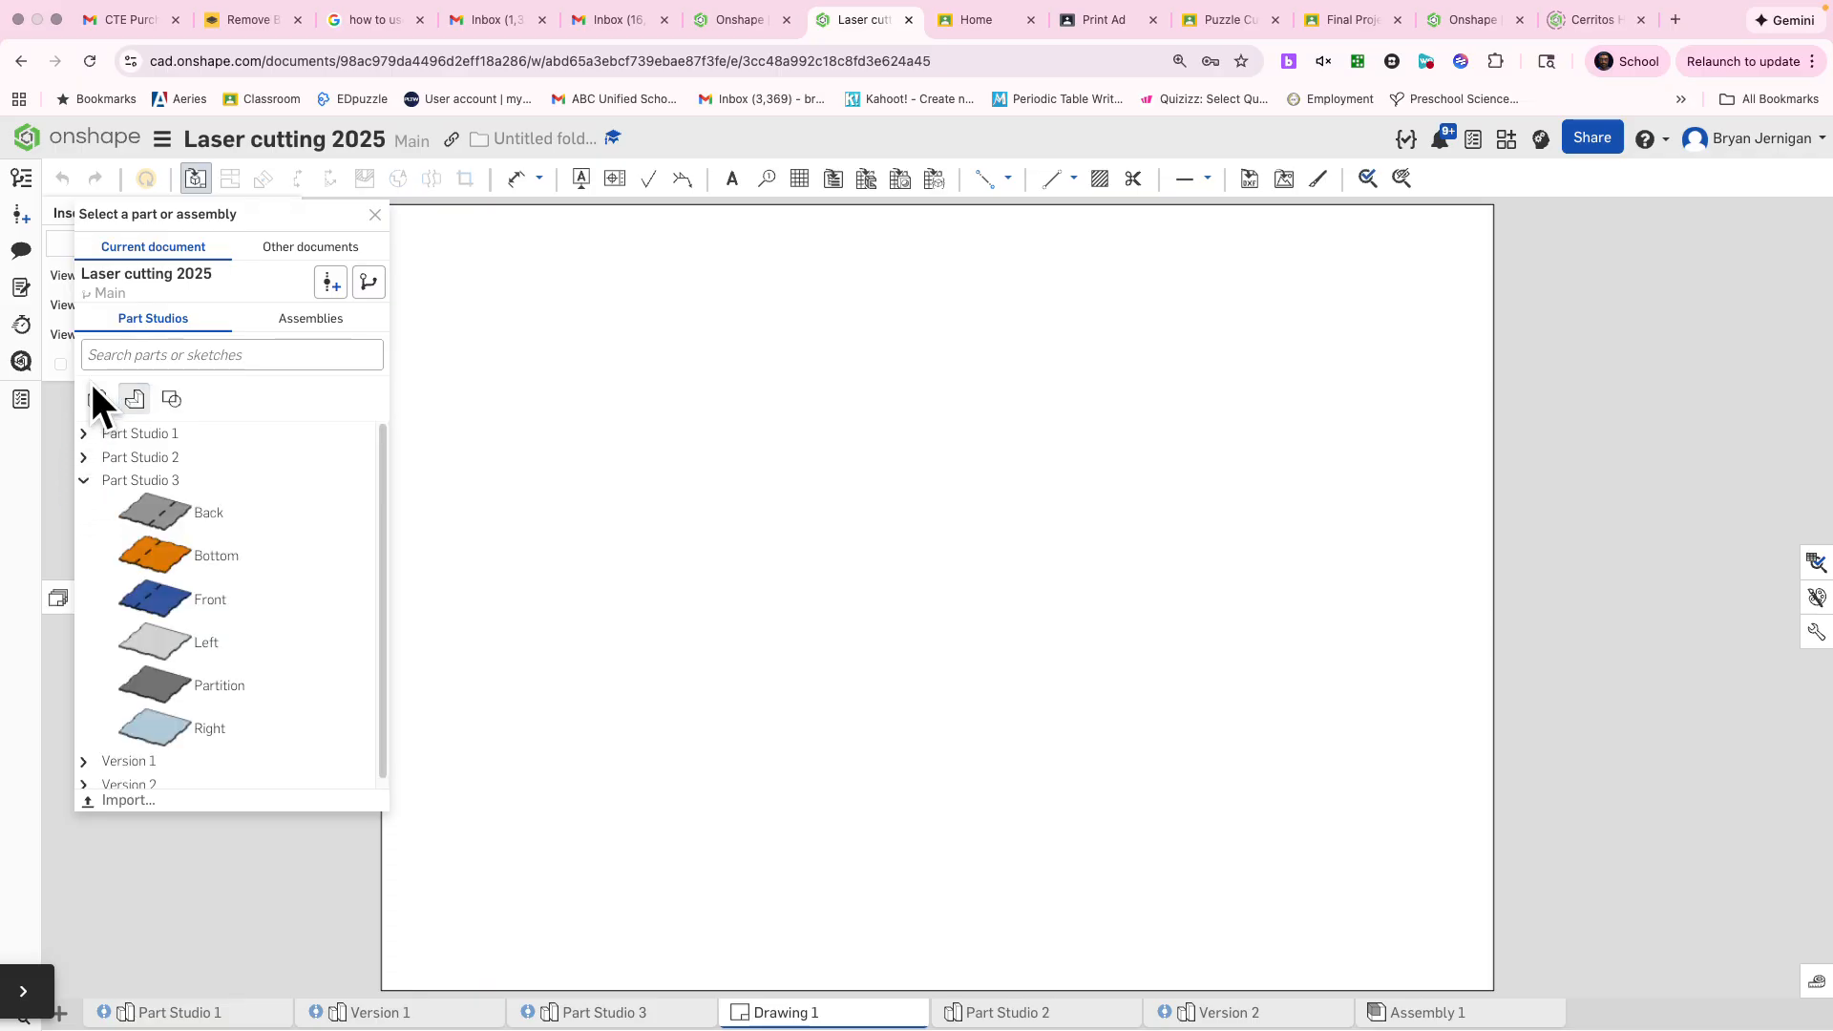
{"action": "left_click", "coordinate": [95, 397]}
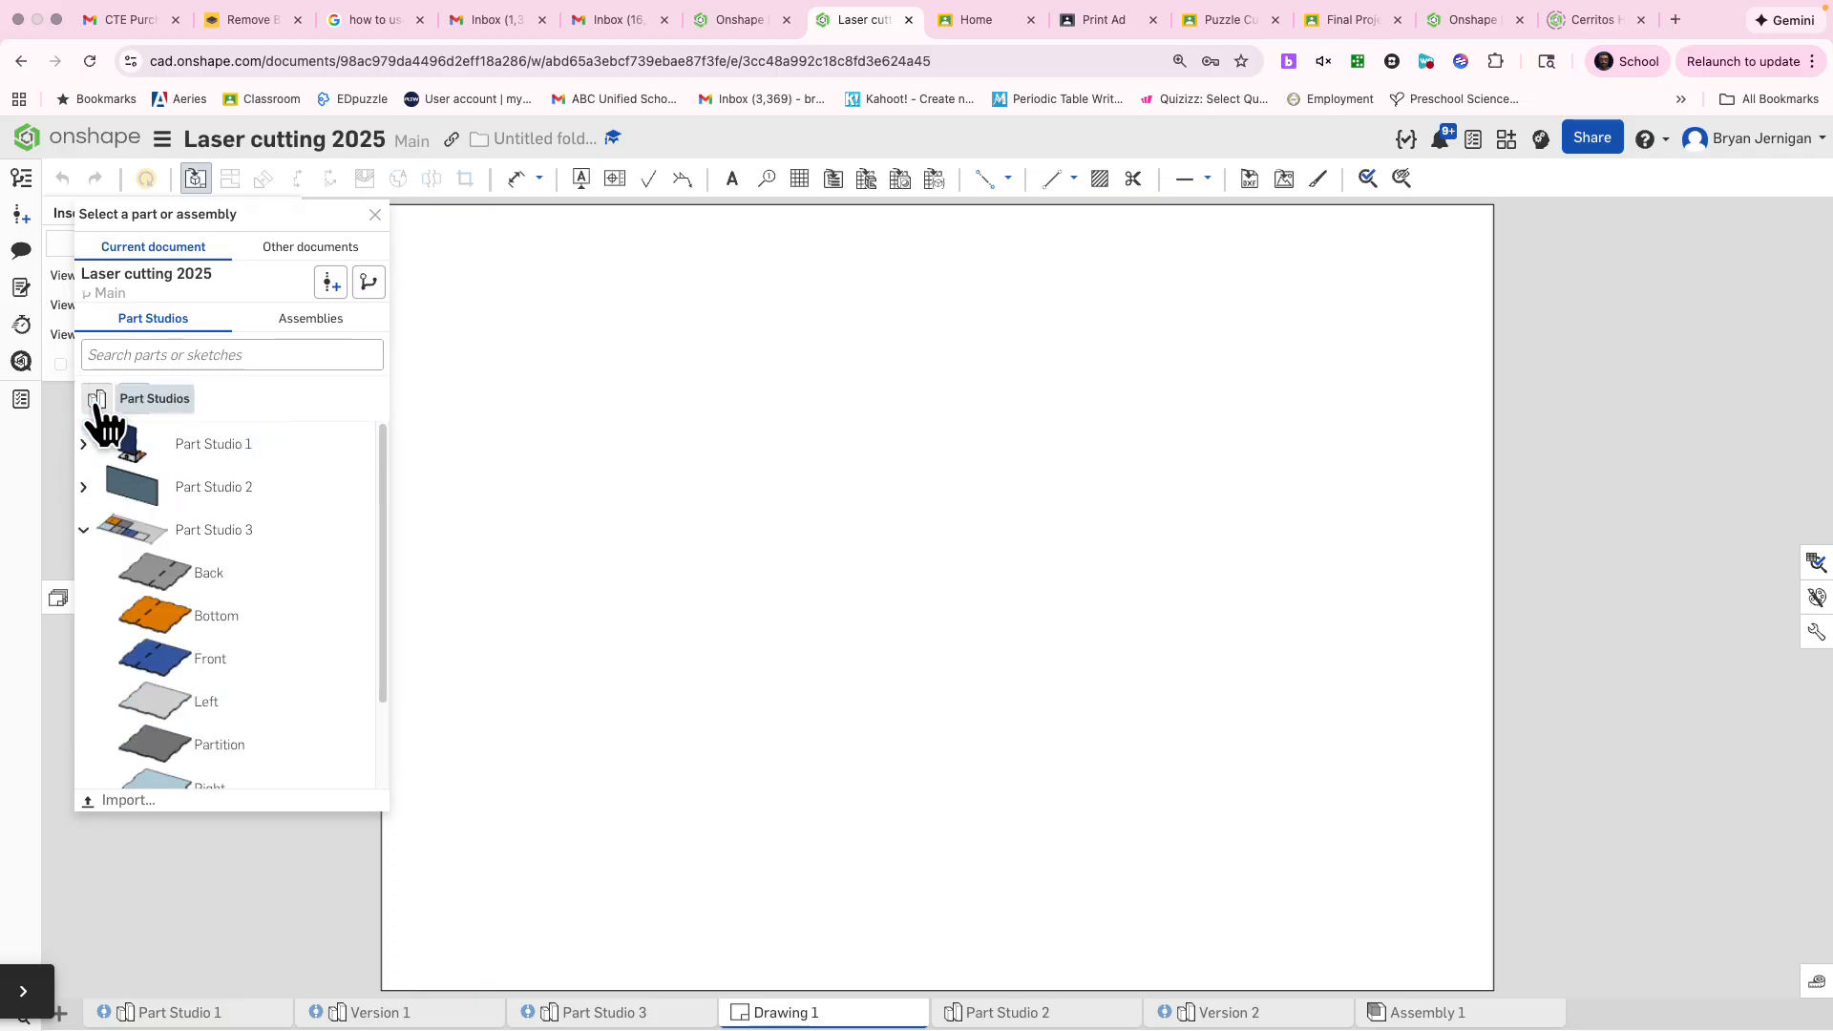
{"action": "left_click", "coordinate": [251, 551]}
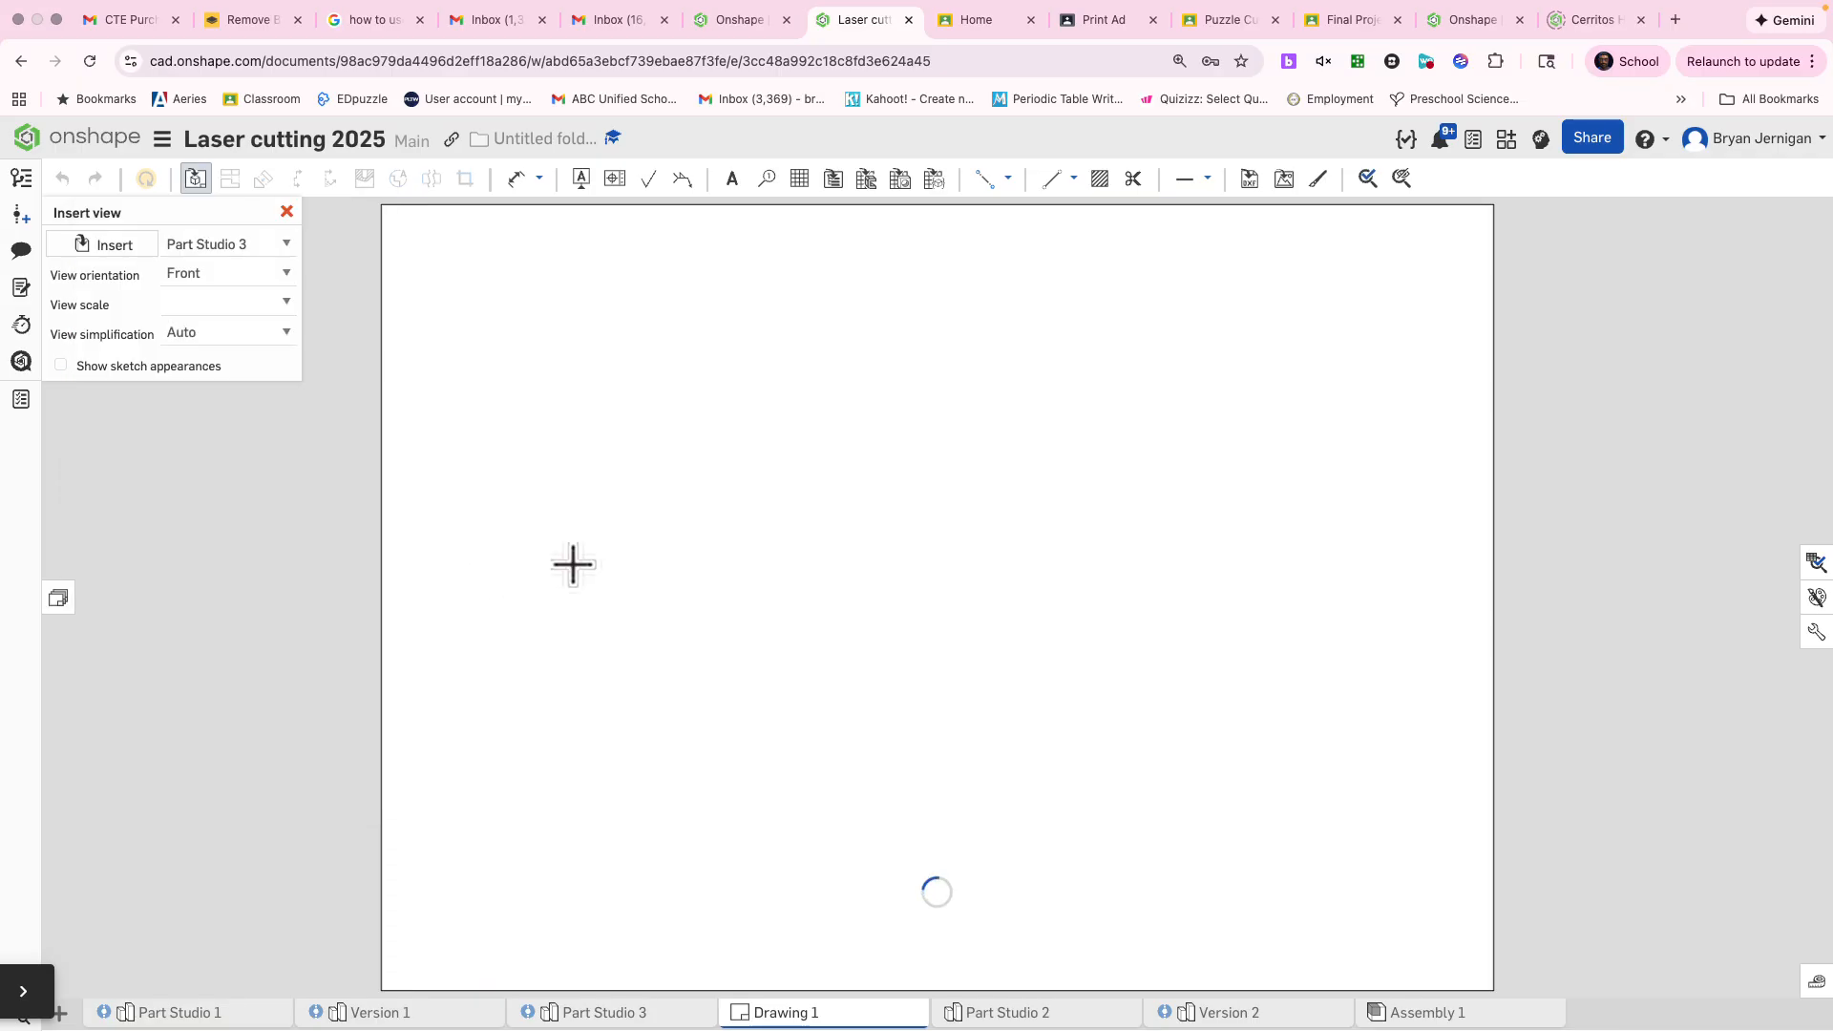
Set the view to Top orientation at 1:1 scale and place it near the sheet's upper-left corner, without projected views
{"action": "left_click", "coordinate": [274, 277]}
{"action": "left_click", "coordinate": [214, 210]}
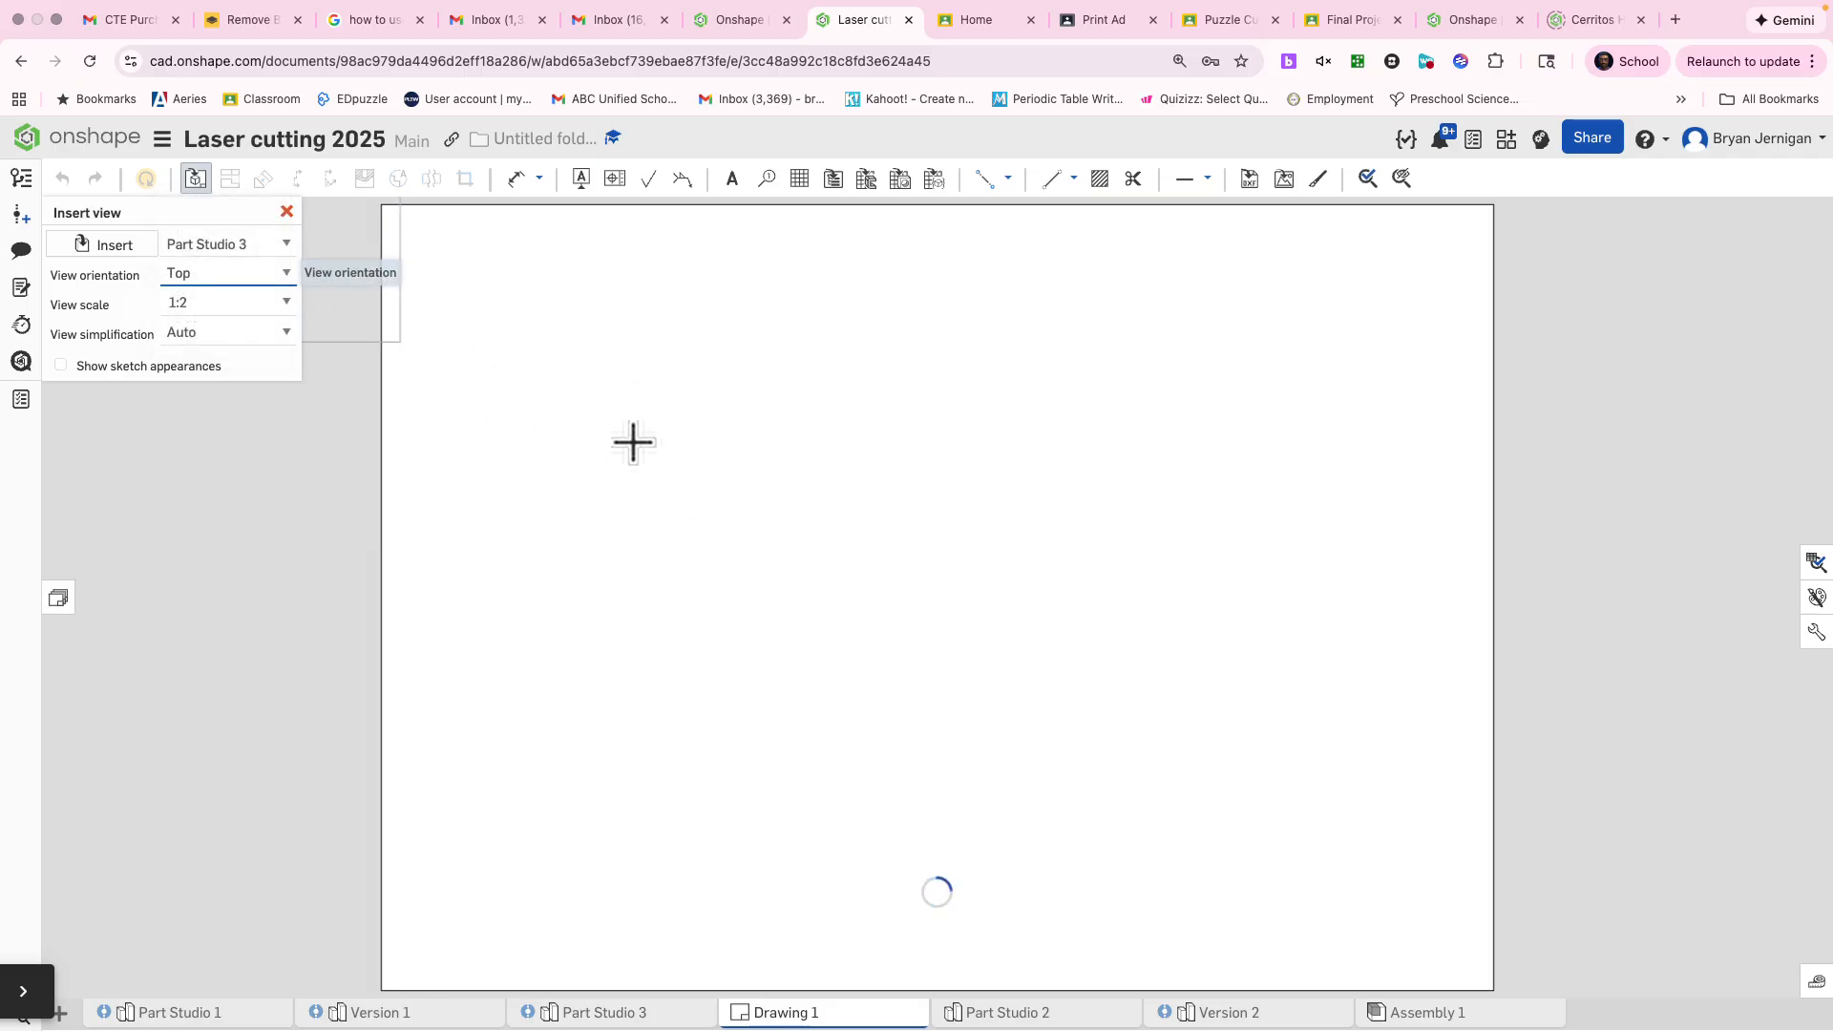
{"action": "left_click", "coordinate": [282, 306]}
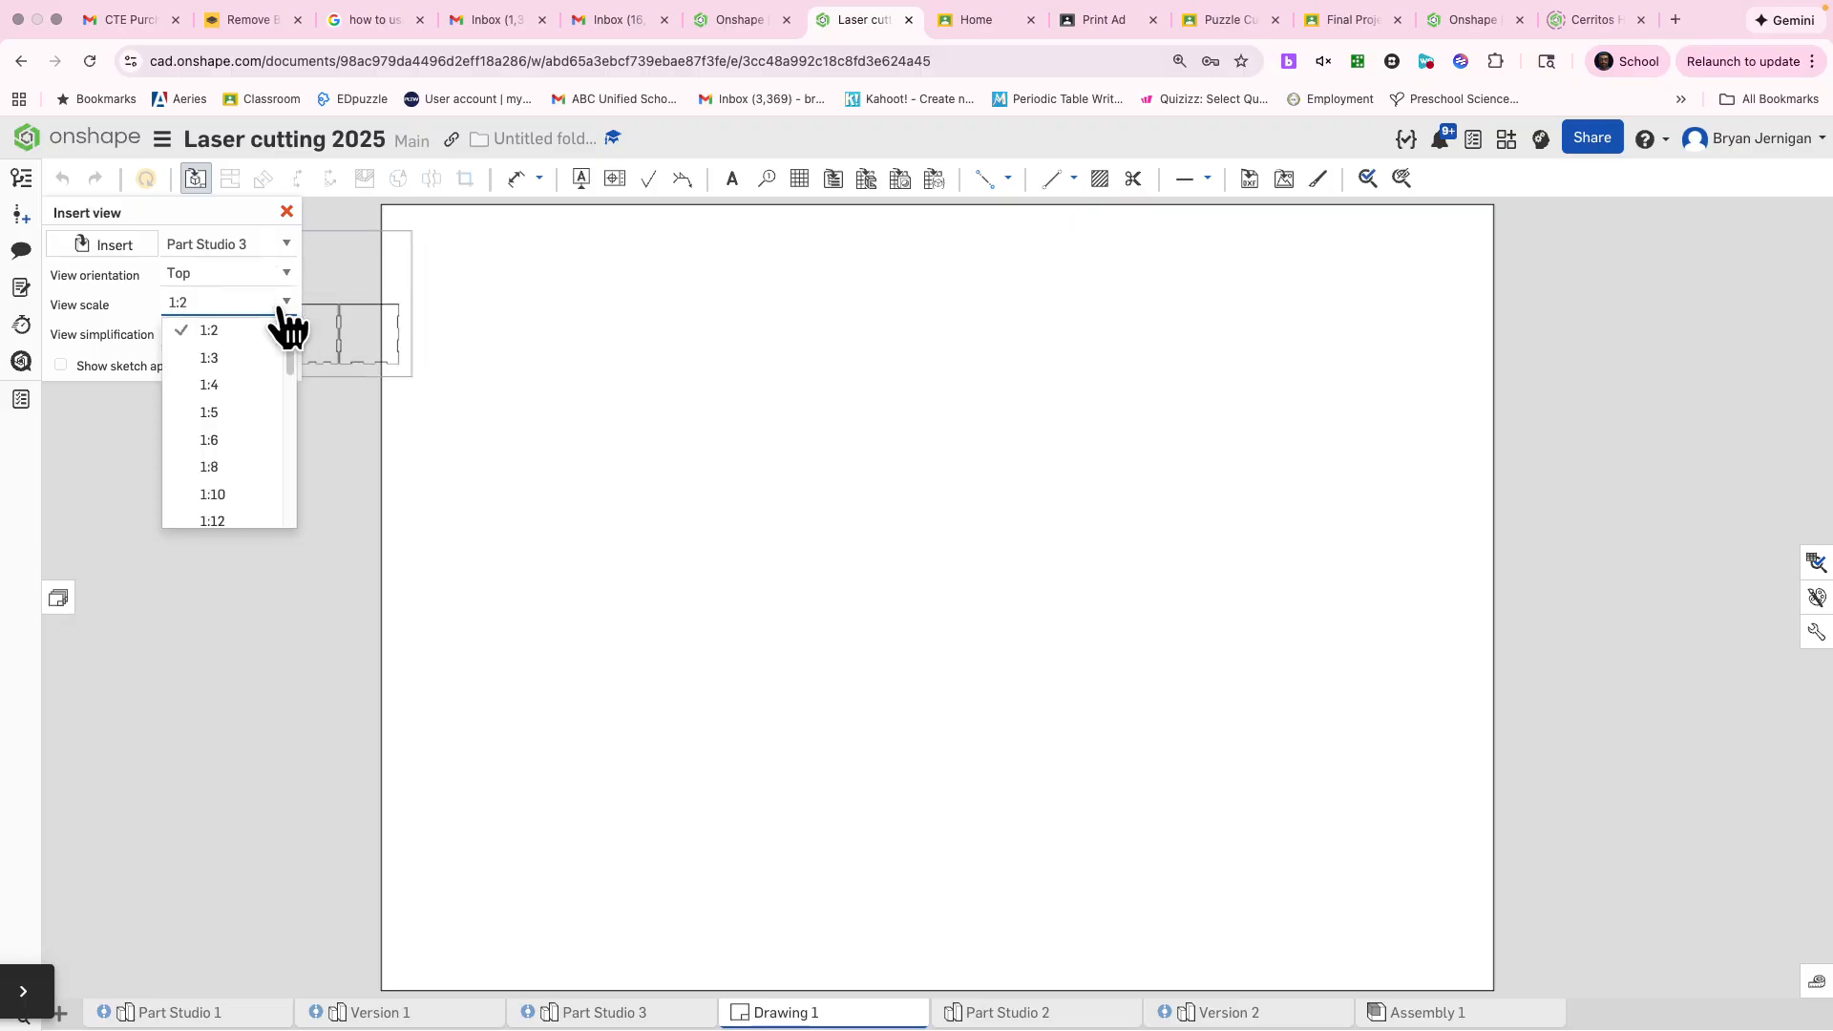
{"action": "scroll", "coordinate": [216, 393], "scroll_direction": "up", "scroll_amount": 1}
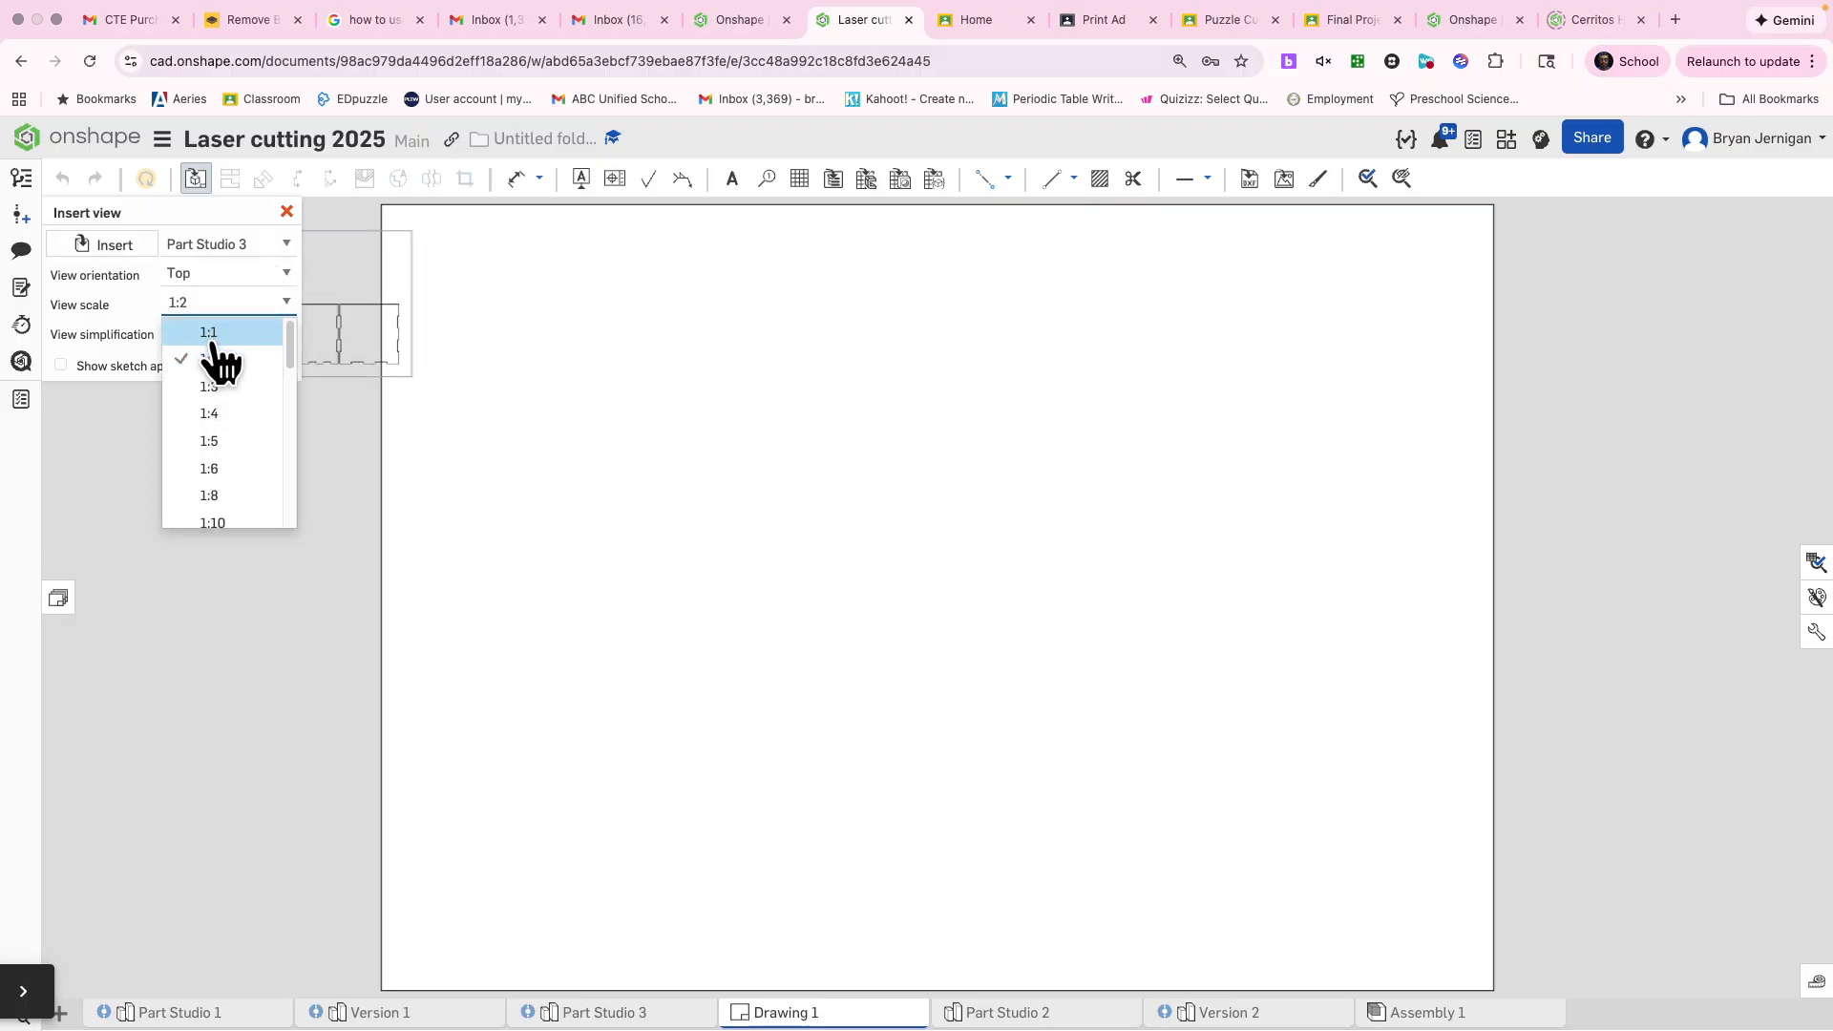
{"action": "left_click", "coordinate": [212, 334]}
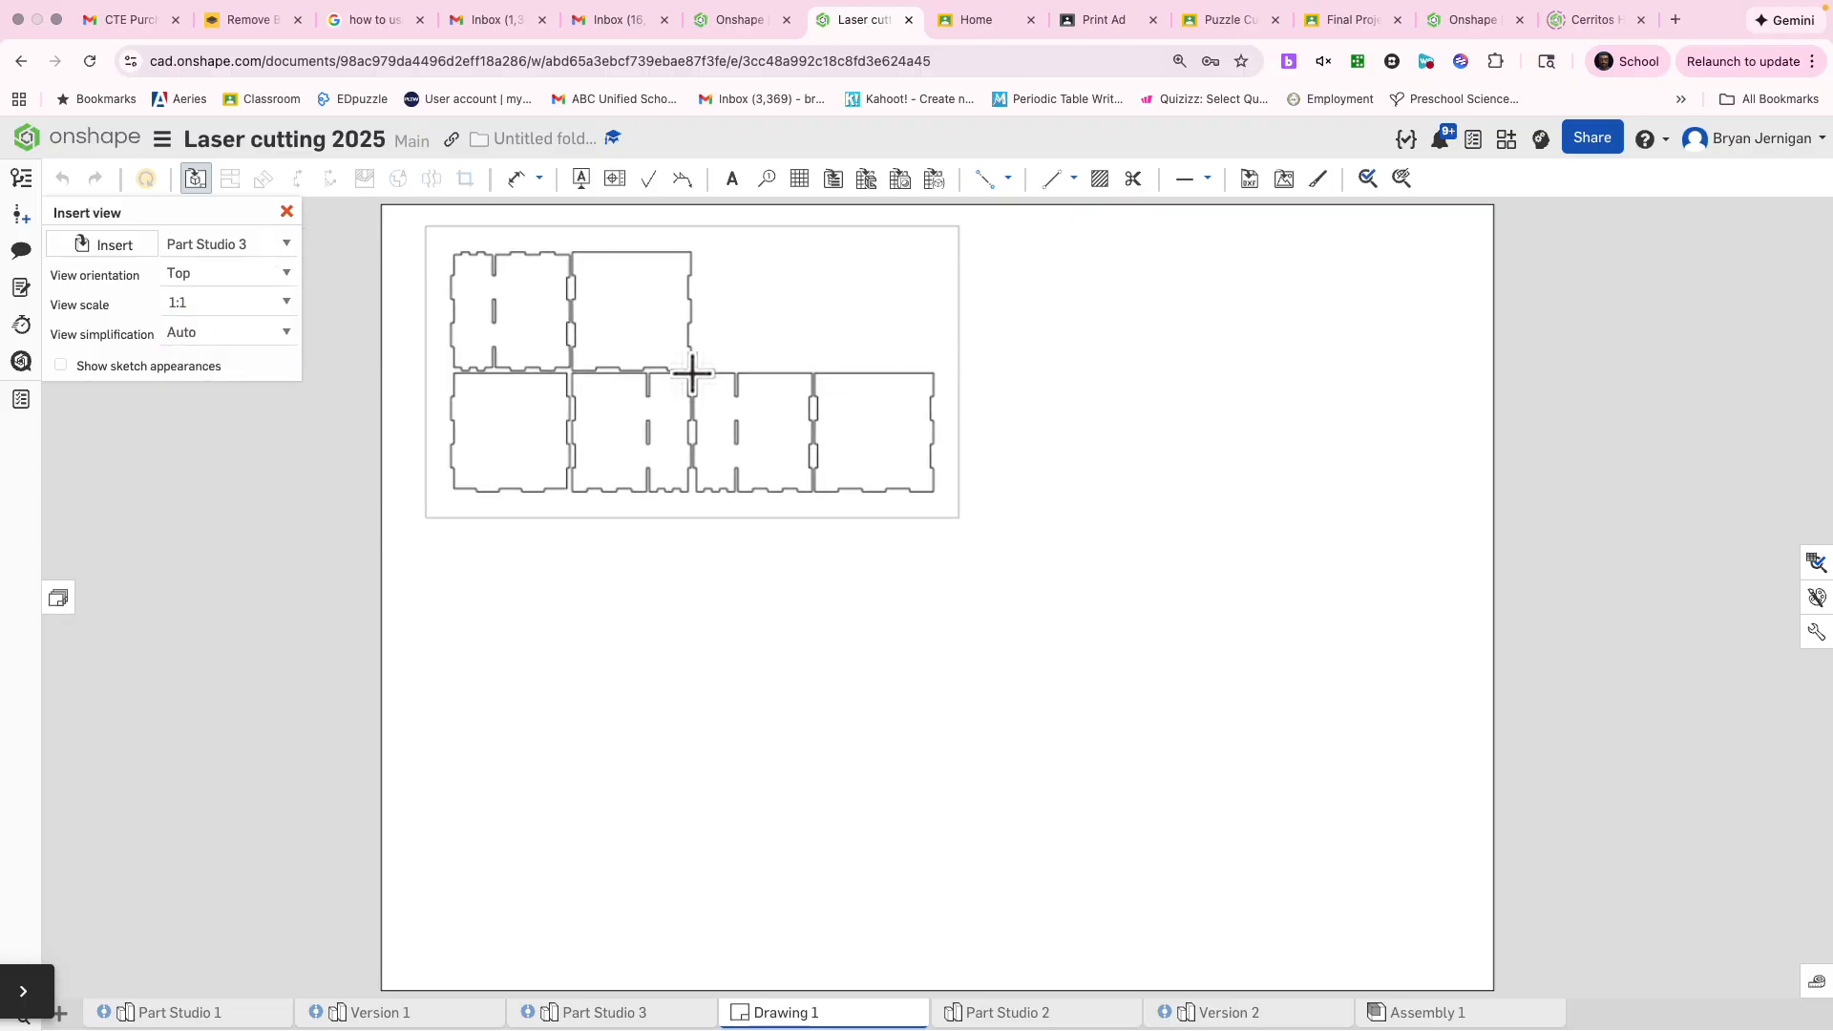
{"action": "left_click", "coordinate": [692, 373]}
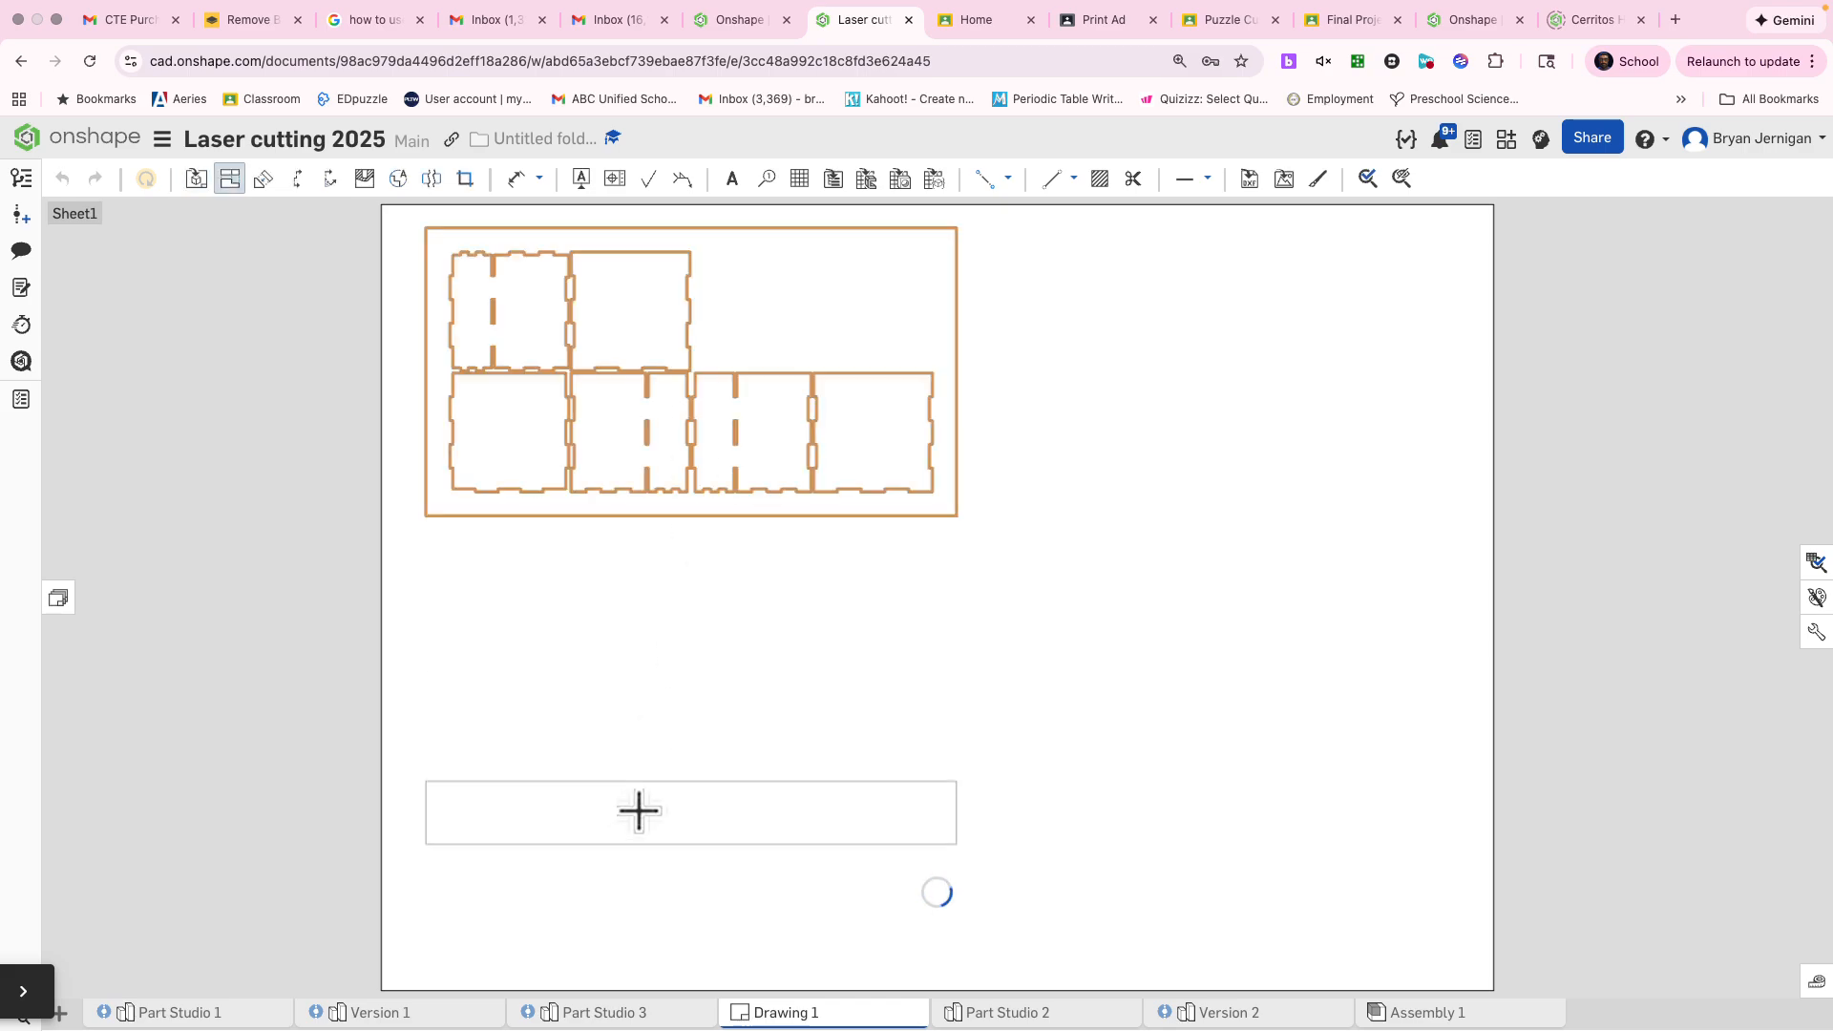
{"action": "key", "text": "Escape"}
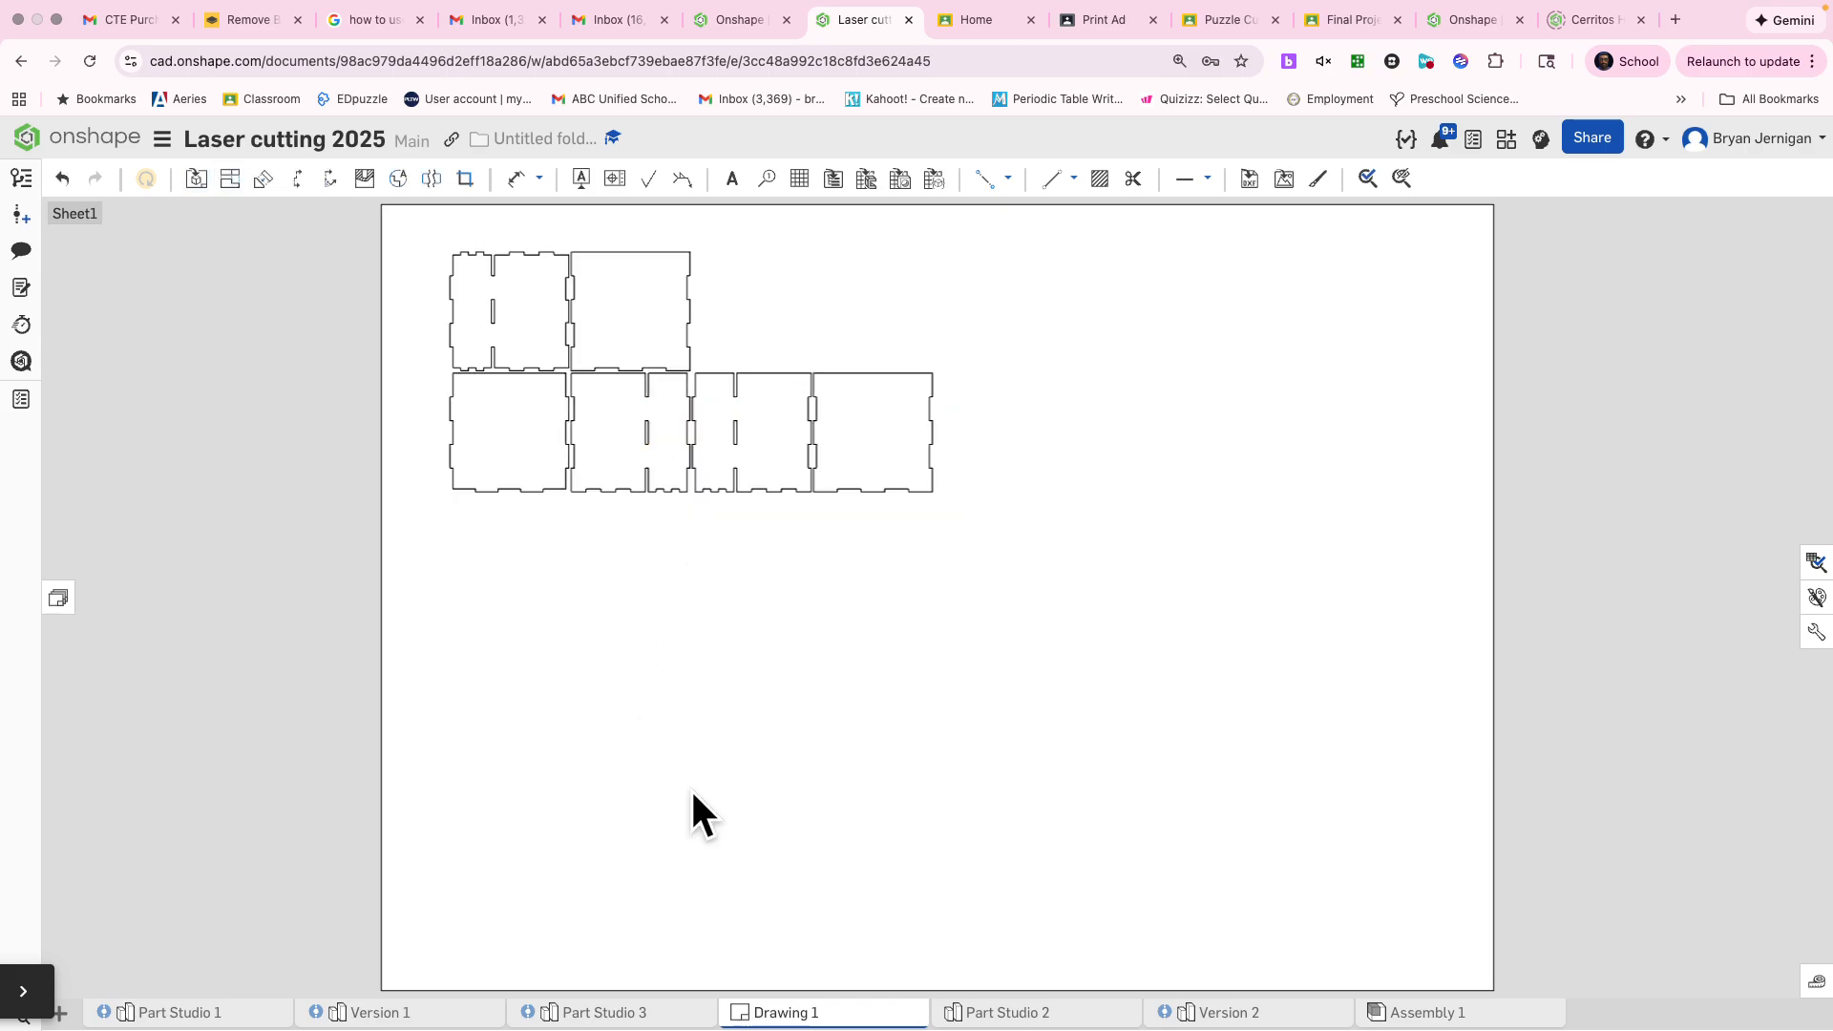
Change Sheet1's size to a custom 24 in wide by 12 in high, keeping the 1:1 scale
{"action": "left_click", "coordinate": [59, 599]}
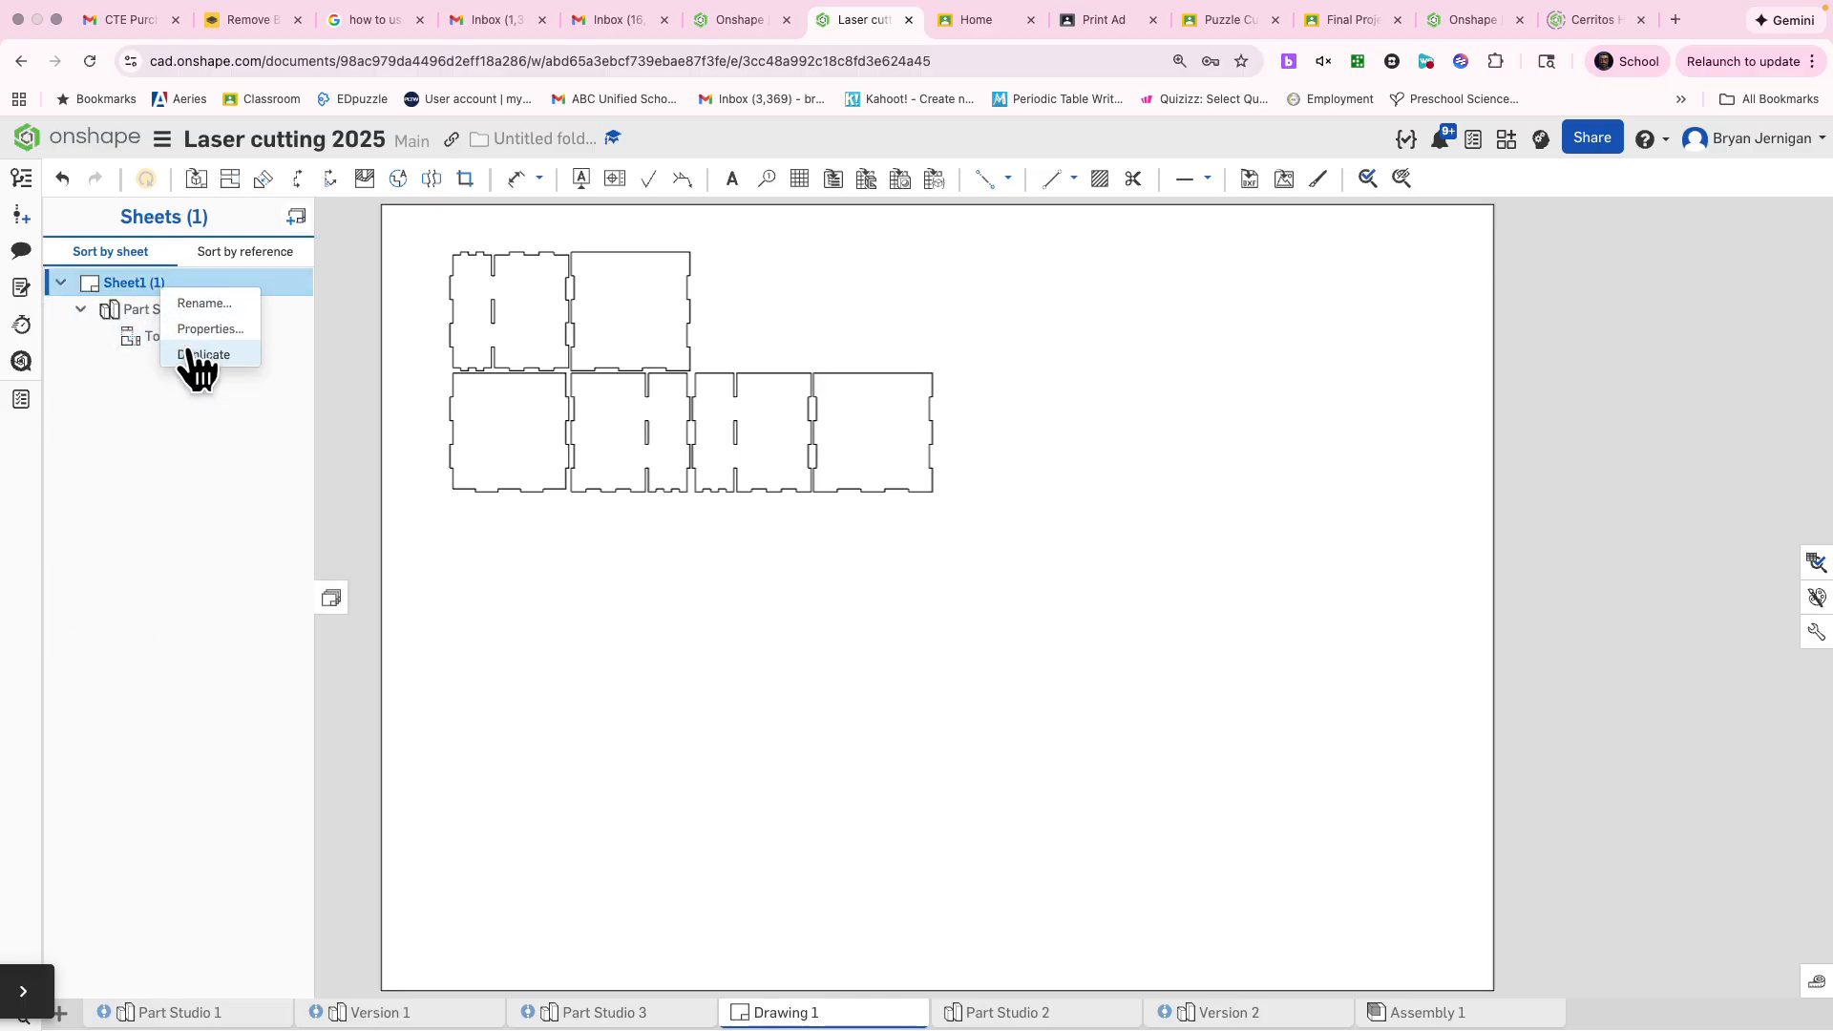
{"action": "left_click", "coordinate": [207, 328]}
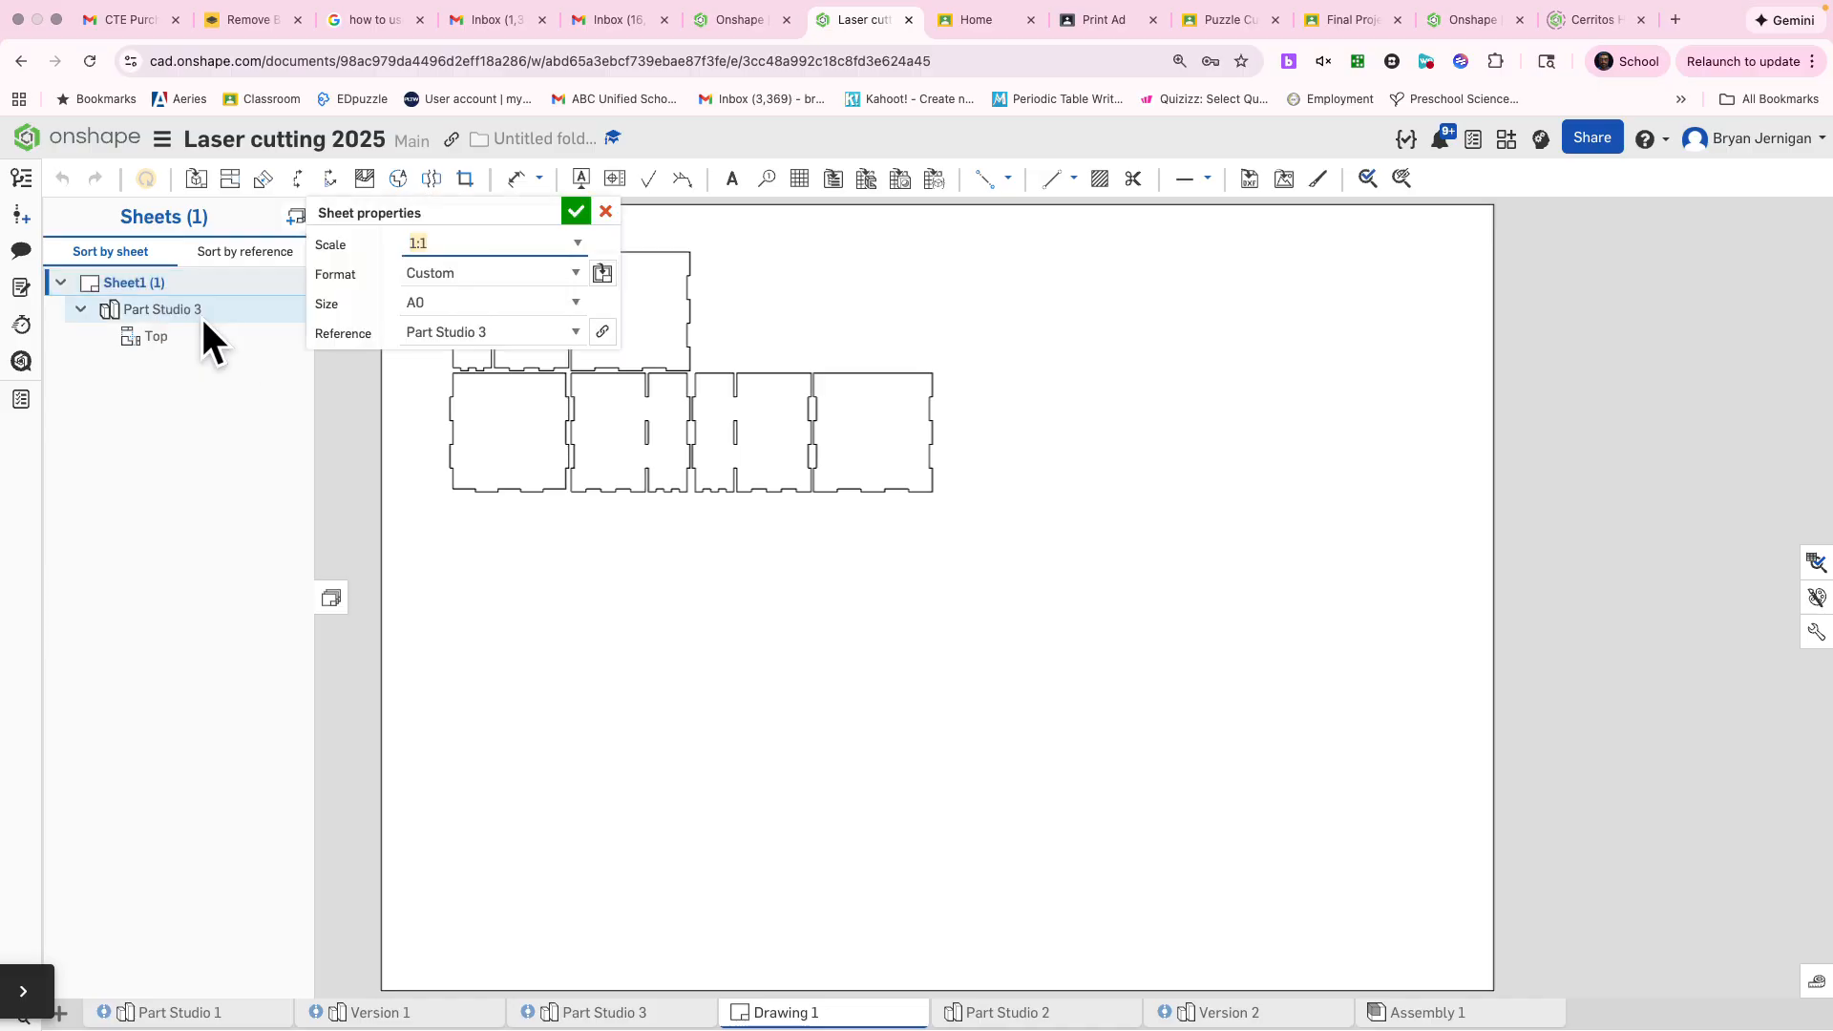
{"action": "left_click", "coordinate": [492, 302]}
{"action": "left_click", "coordinate": [473, 328]}
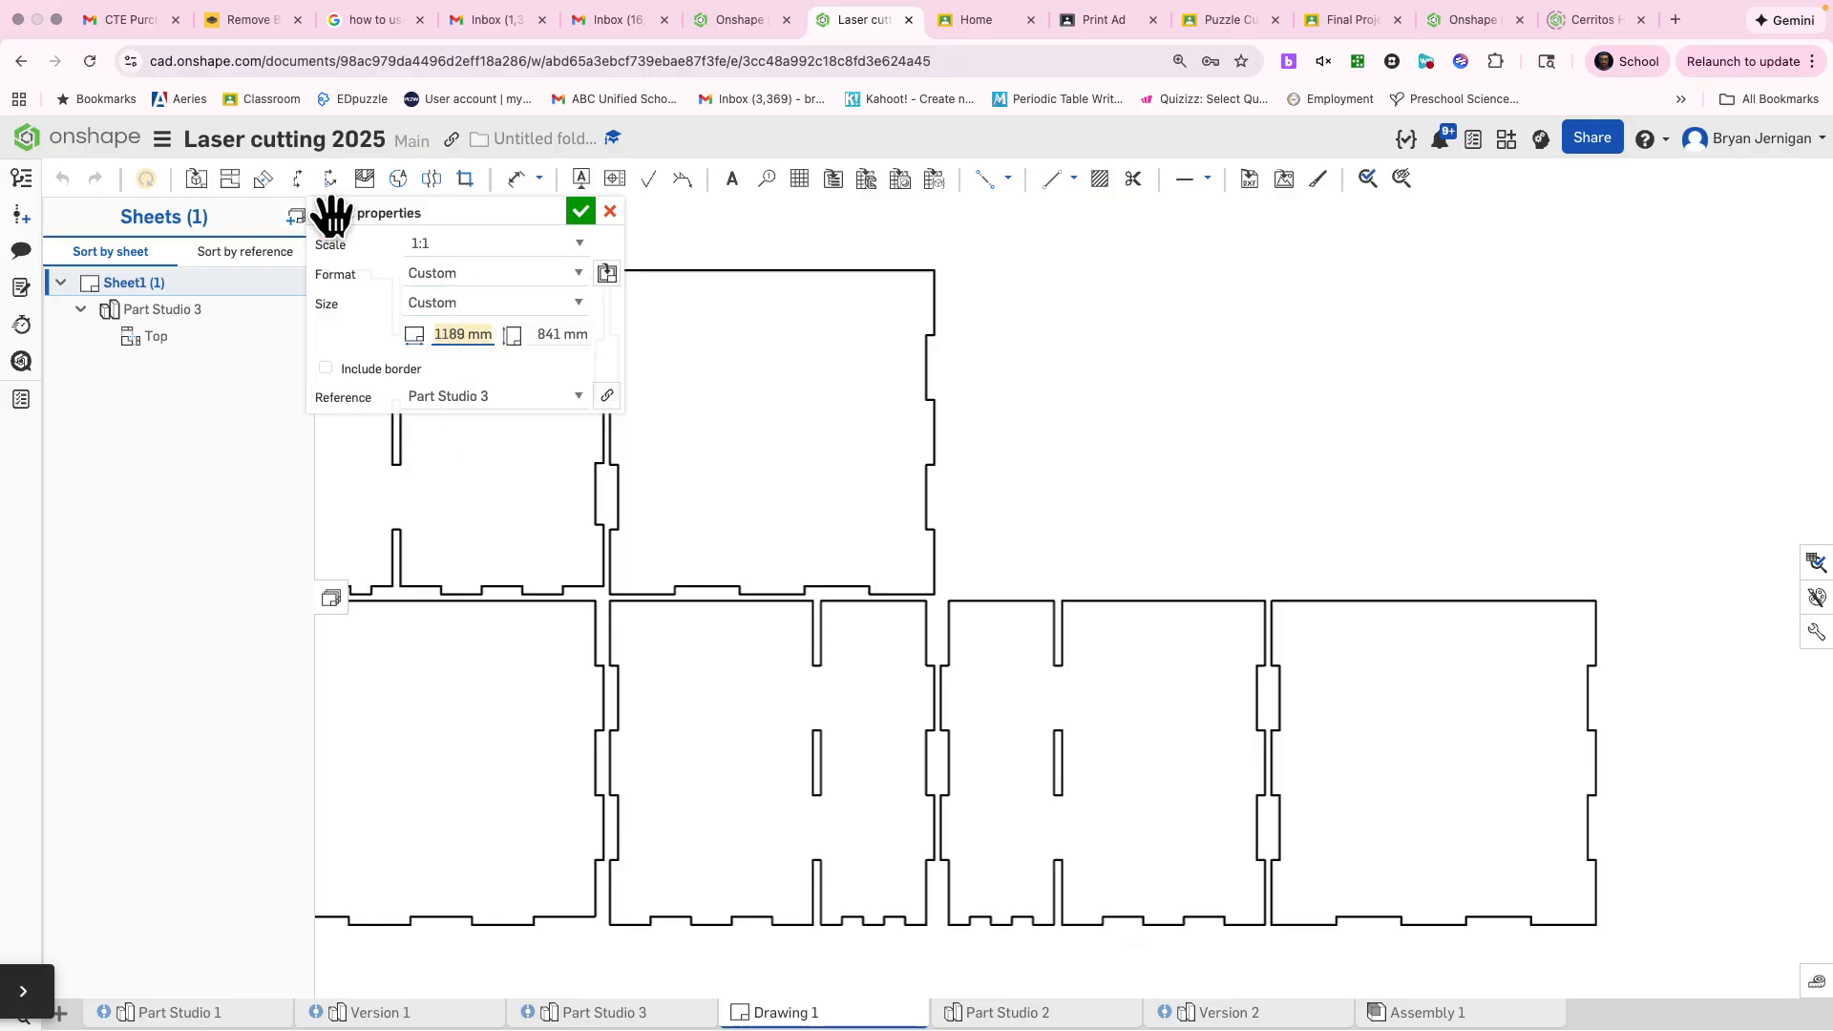
{"action": "key", "text": "Tab"}
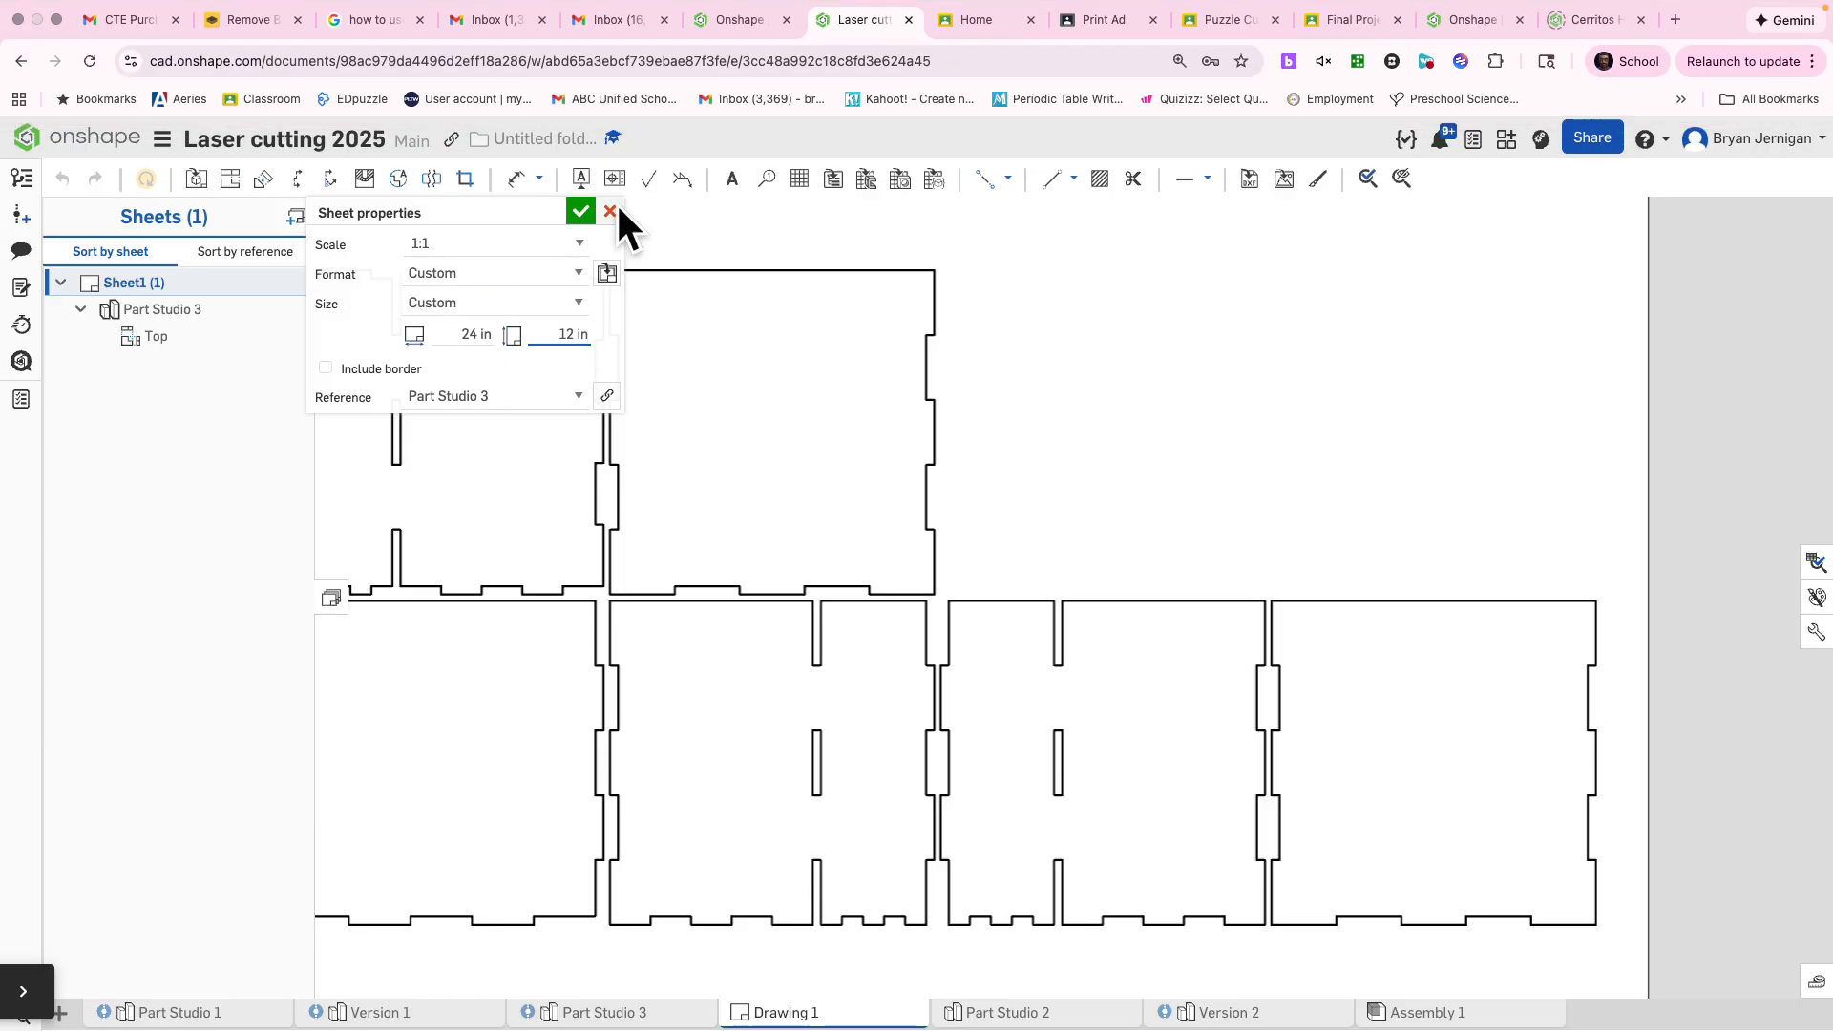
{"action": "left_click", "coordinate": [580, 211]}
Move the flat layout view onto the resized sheet so that all panels lie within its outline
{"action": "scroll", "coordinate": [863, 527], "scroll_direction": "down", "scroll_amount": 5}
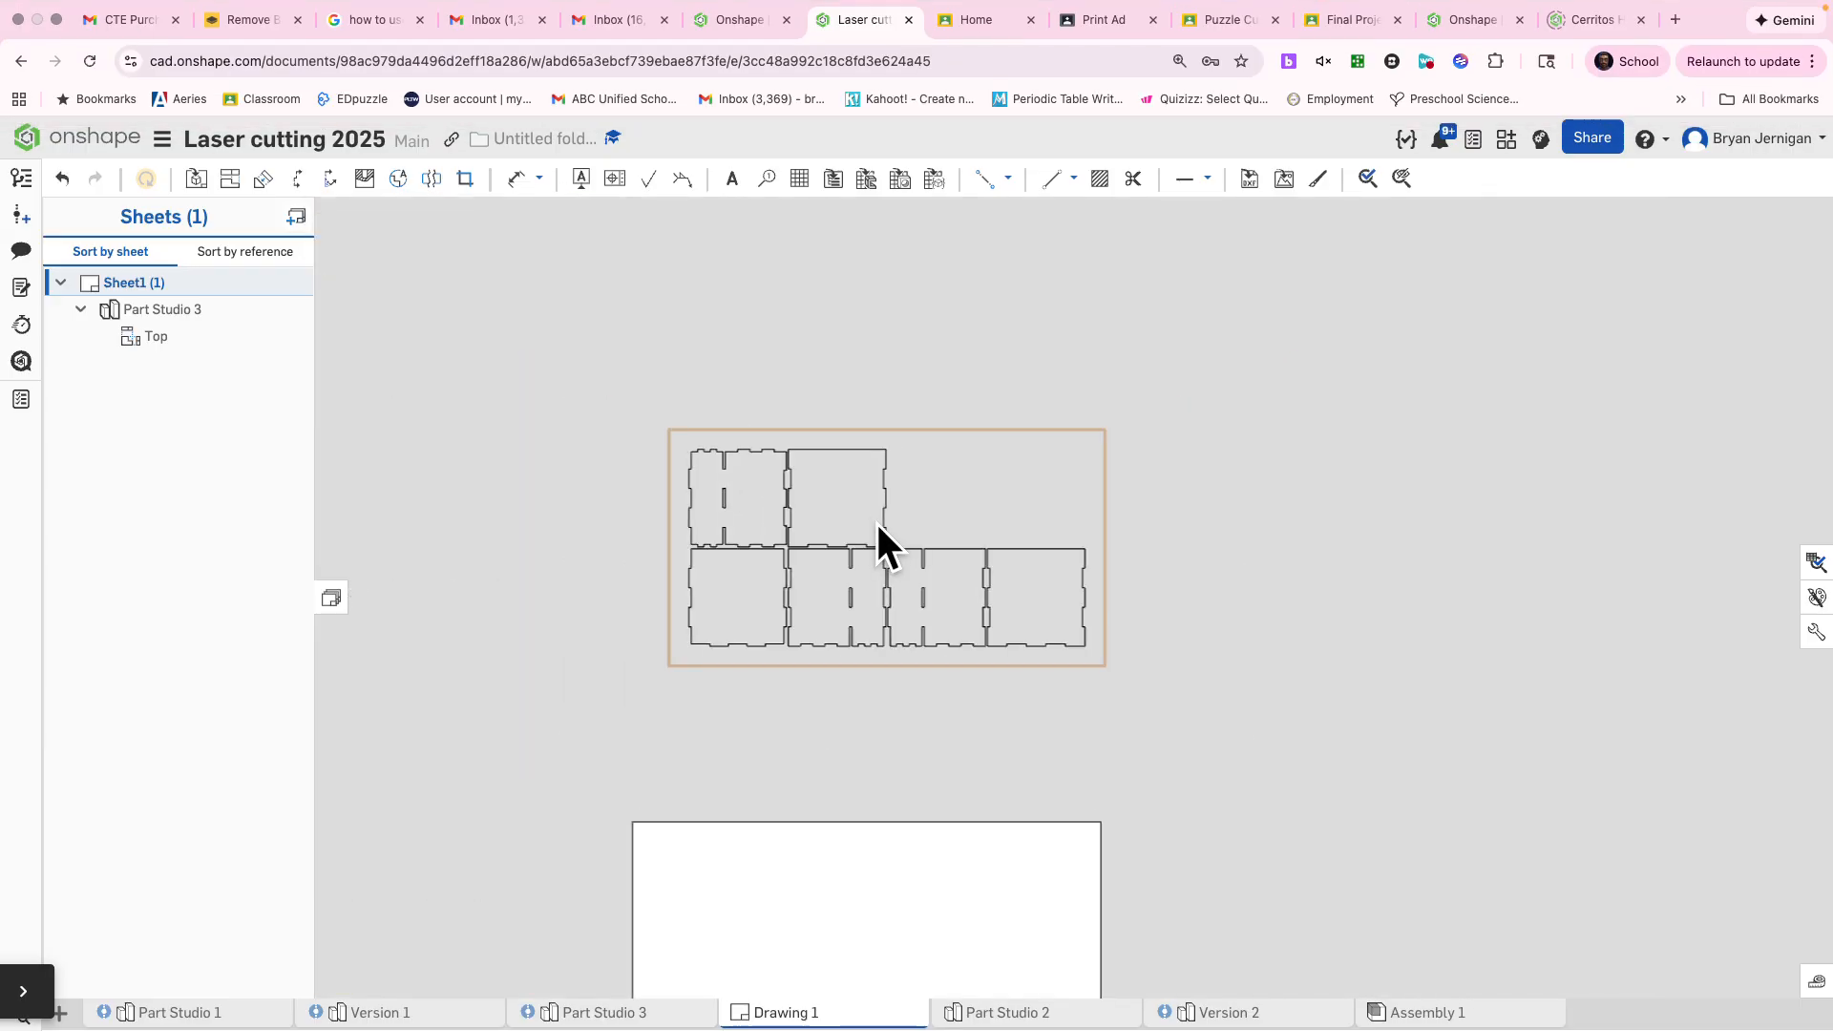
{"action": "left_click_drag", "start_coordinate": [877, 528], "coordinate": [837, 835]}
{"action": "mouse_move", "coordinate": [1006, 705]}
{"action": "middle_mouse_down"}
{"action": "mouse_move", "coordinate": [909, 433]}
{"action": "mouse_move", "coordinate": [817, 315]}
{"action": "middle_mouse_up"}
{"action": "scroll", "coordinate": [742, 397], "scroll_direction": "down", "scroll_amount": 1}
{"action": "scroll", "coordinate": [741, 399], "scroll_direction": "up", "scroll_amount": 3}
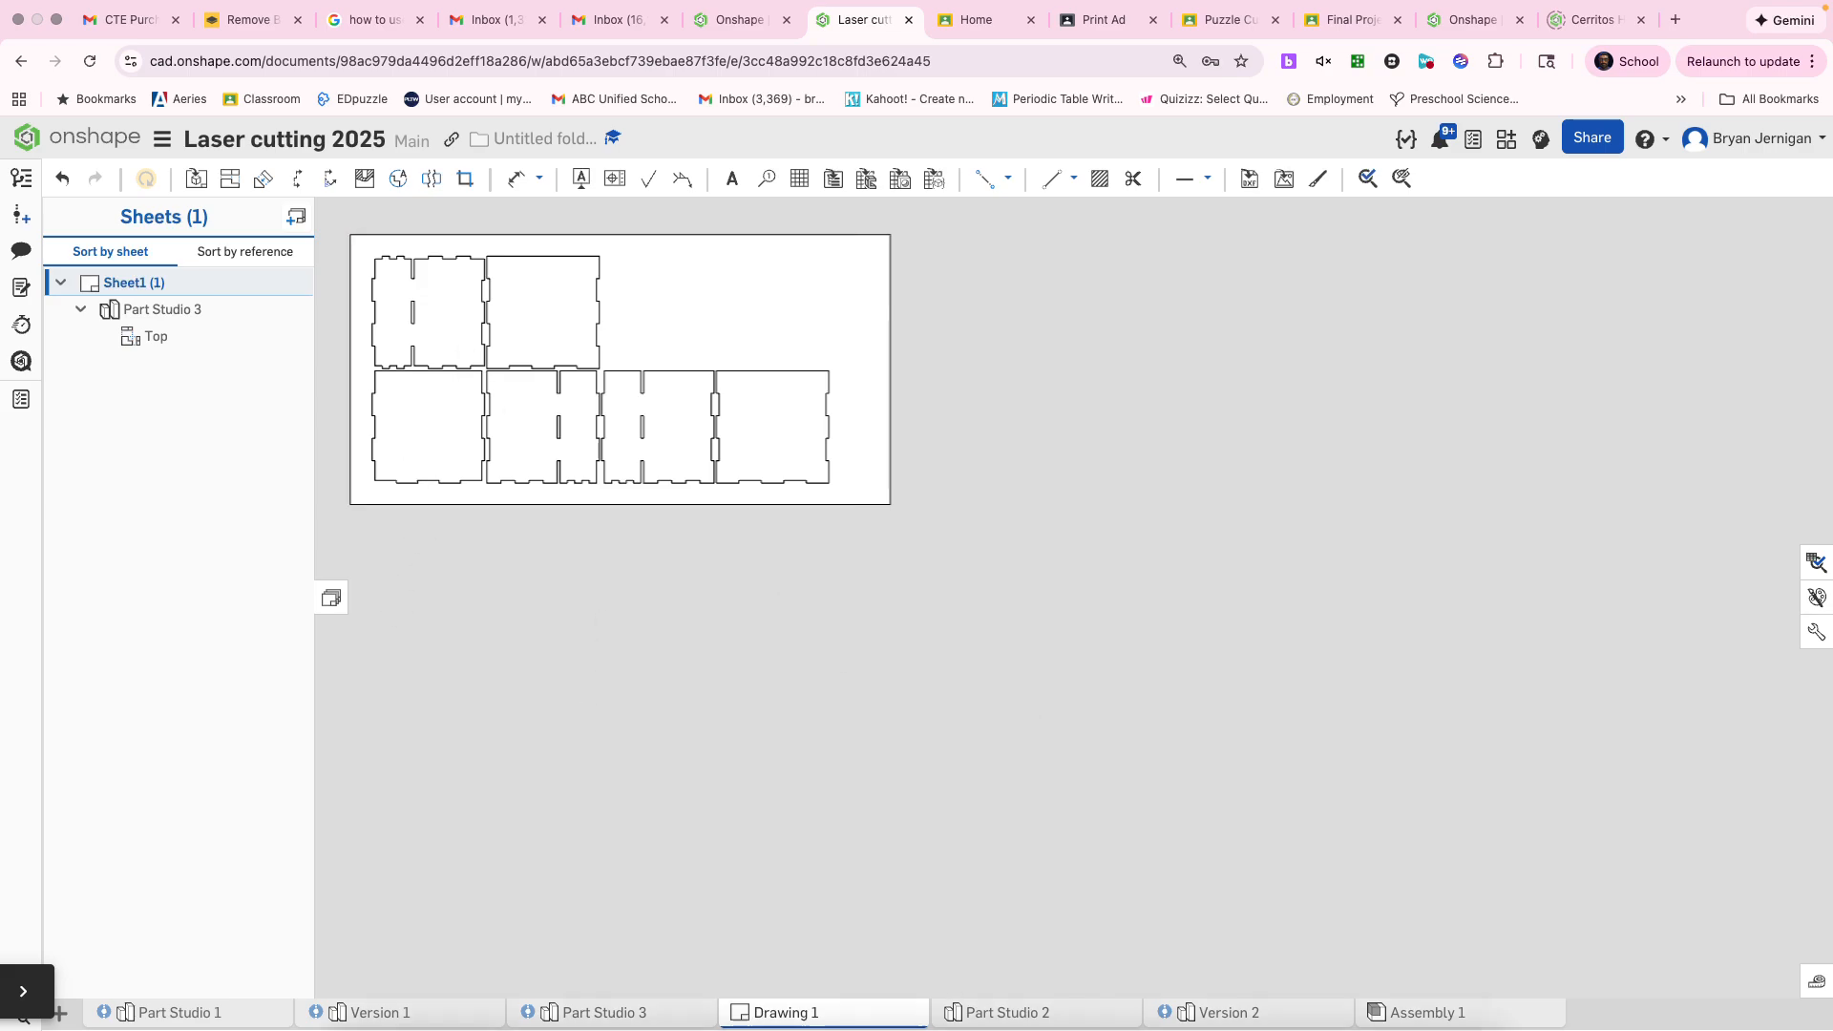
Rename the Drawing 1 tab as "Mr. Laser Cut Organizer"
{"action": "right_click", "coordinate": [799, 1018]}
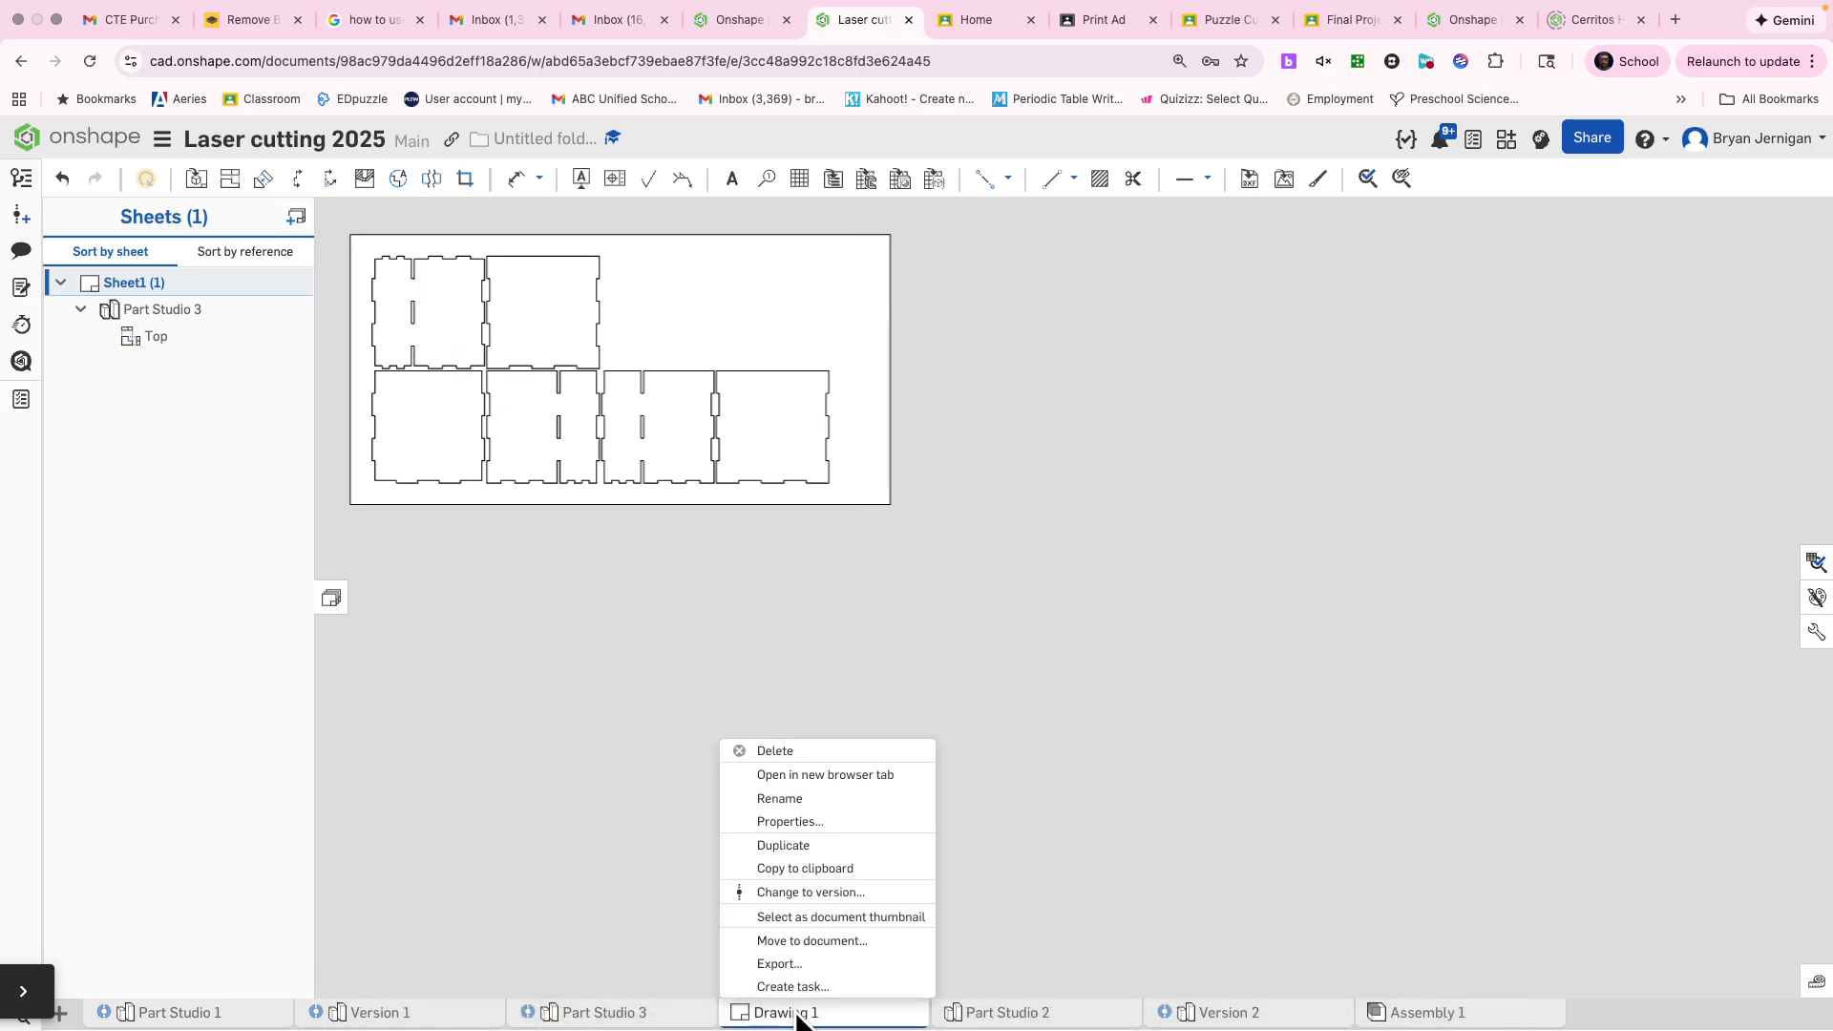
{"action": "left_click", "coordinate": [842, 800]}
{"action": "type", "text": "Mr"}
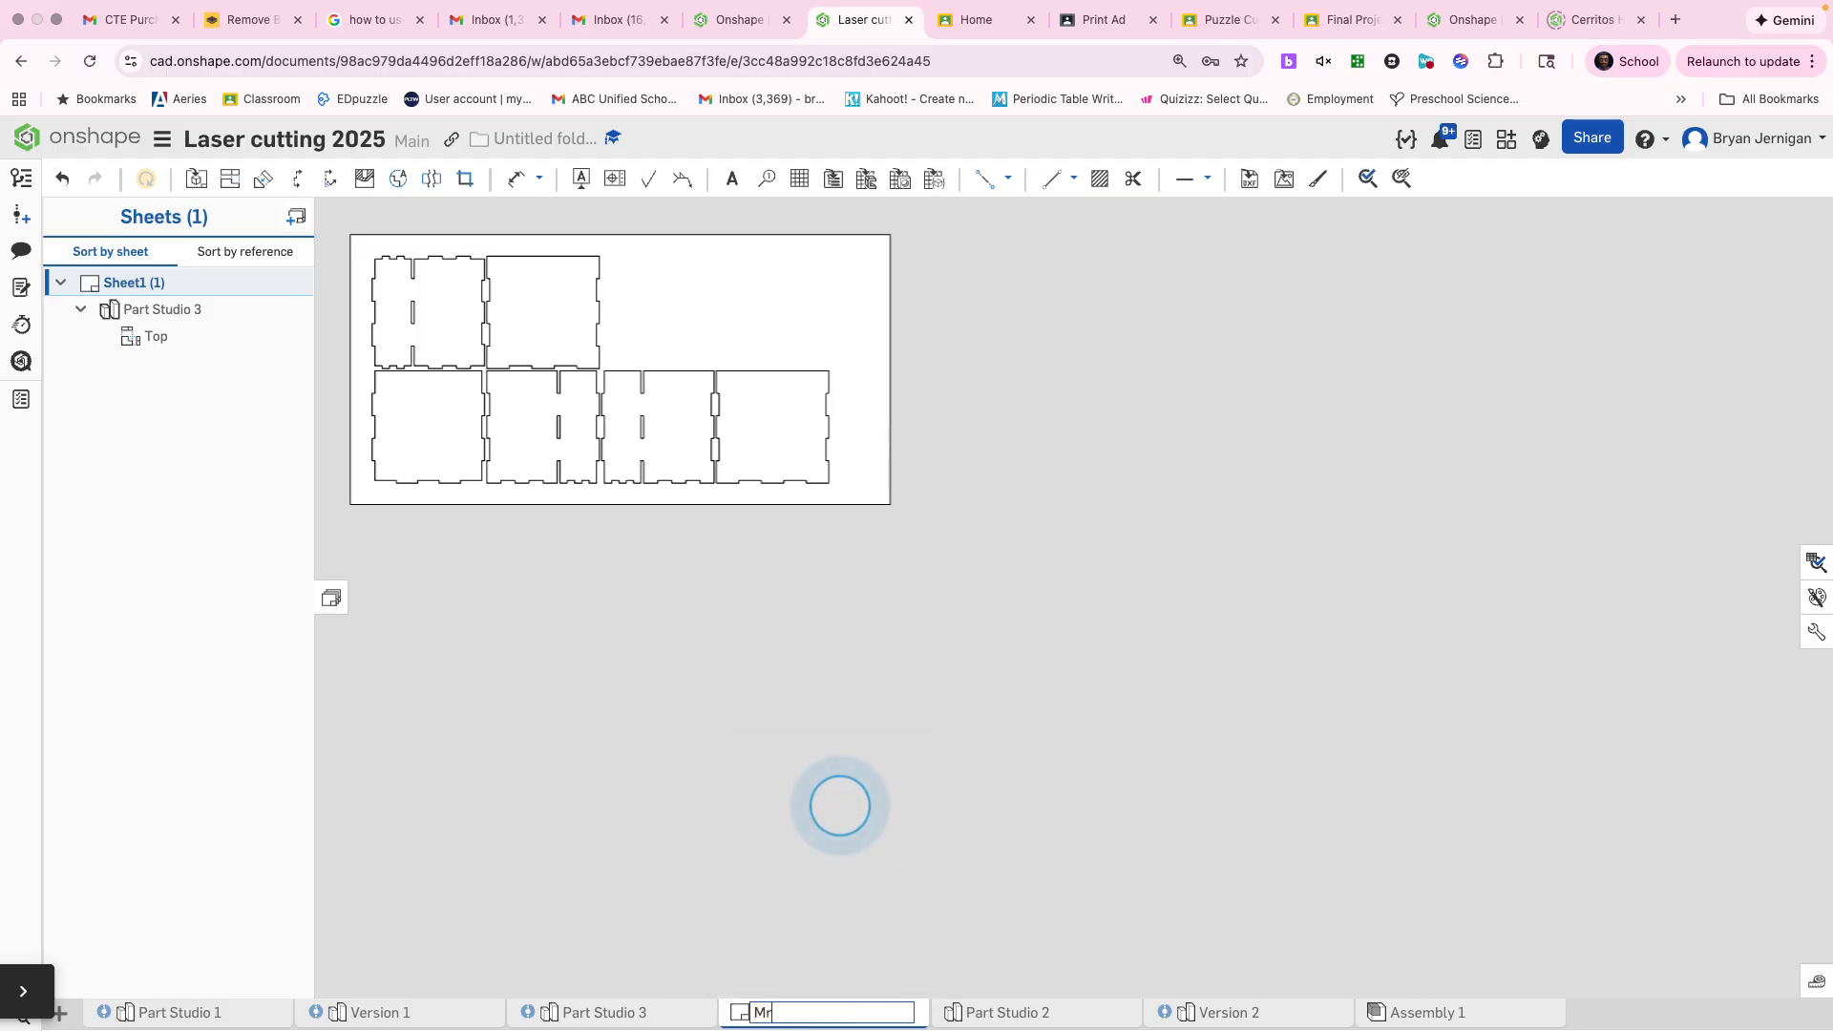
{"action": "type", "text": ". Laser C"}
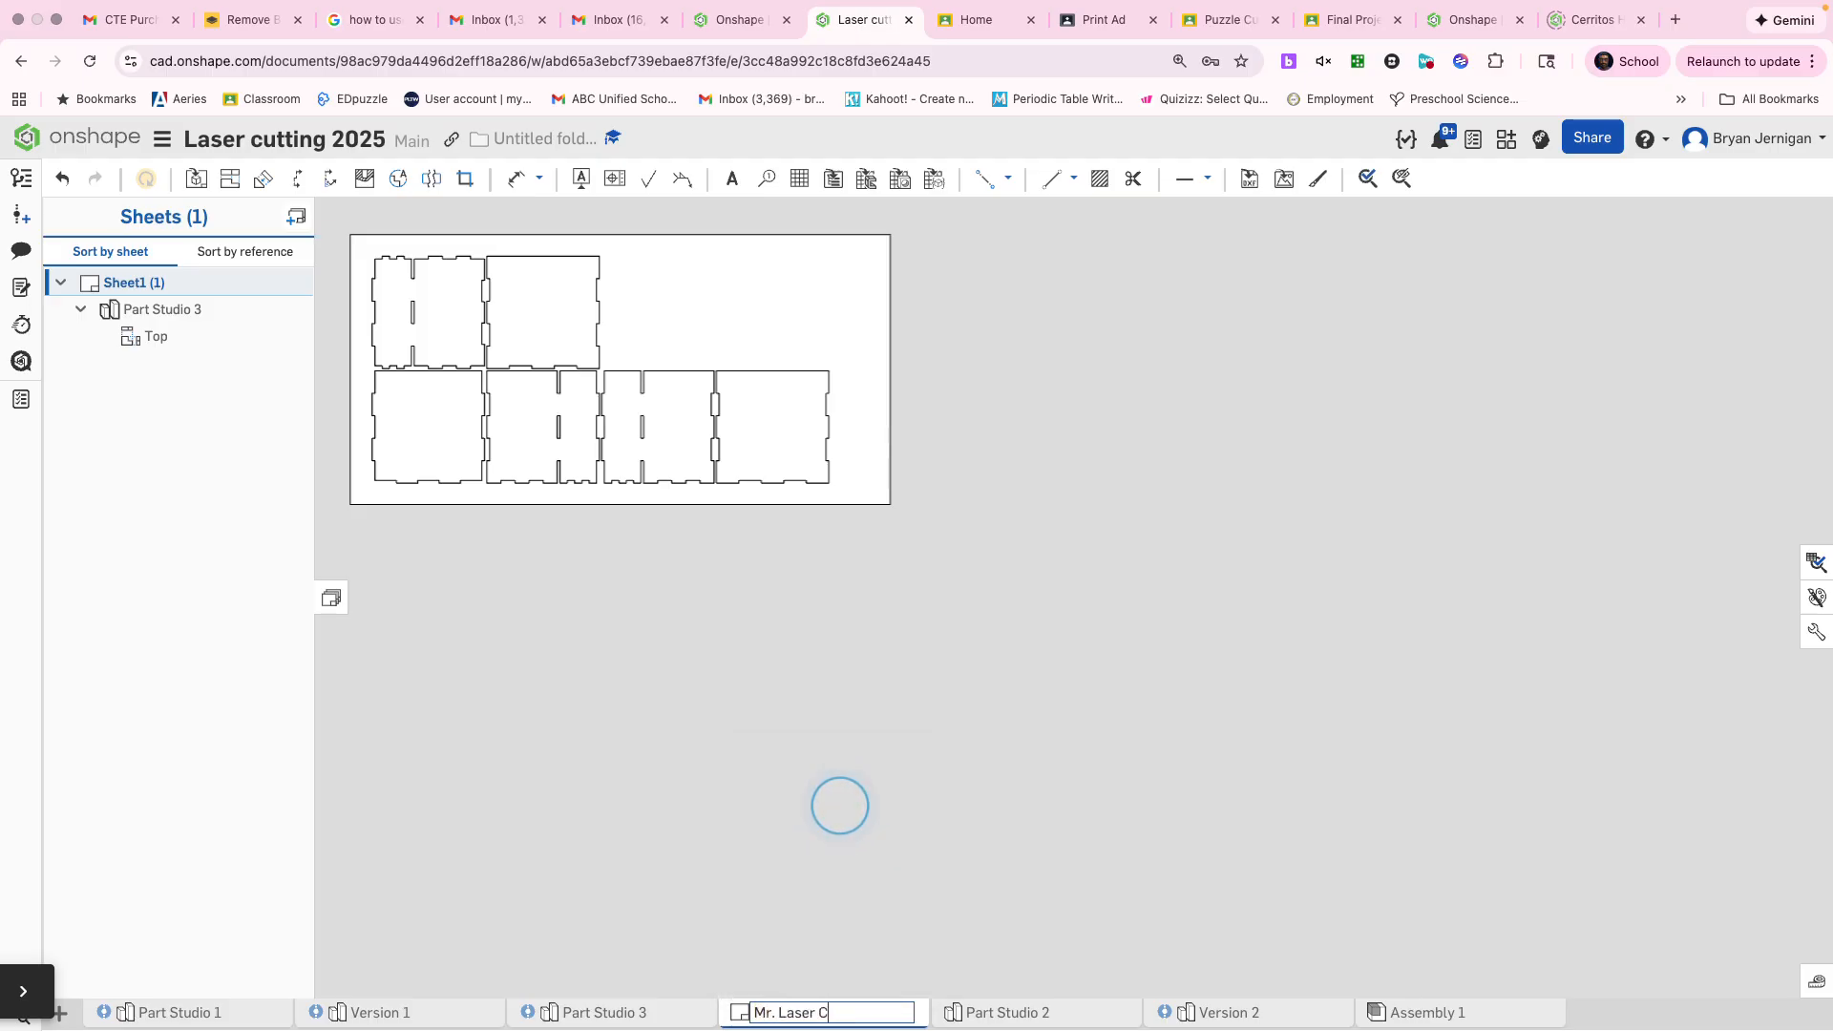
{"action": "type", "text": "ut Organizer"}
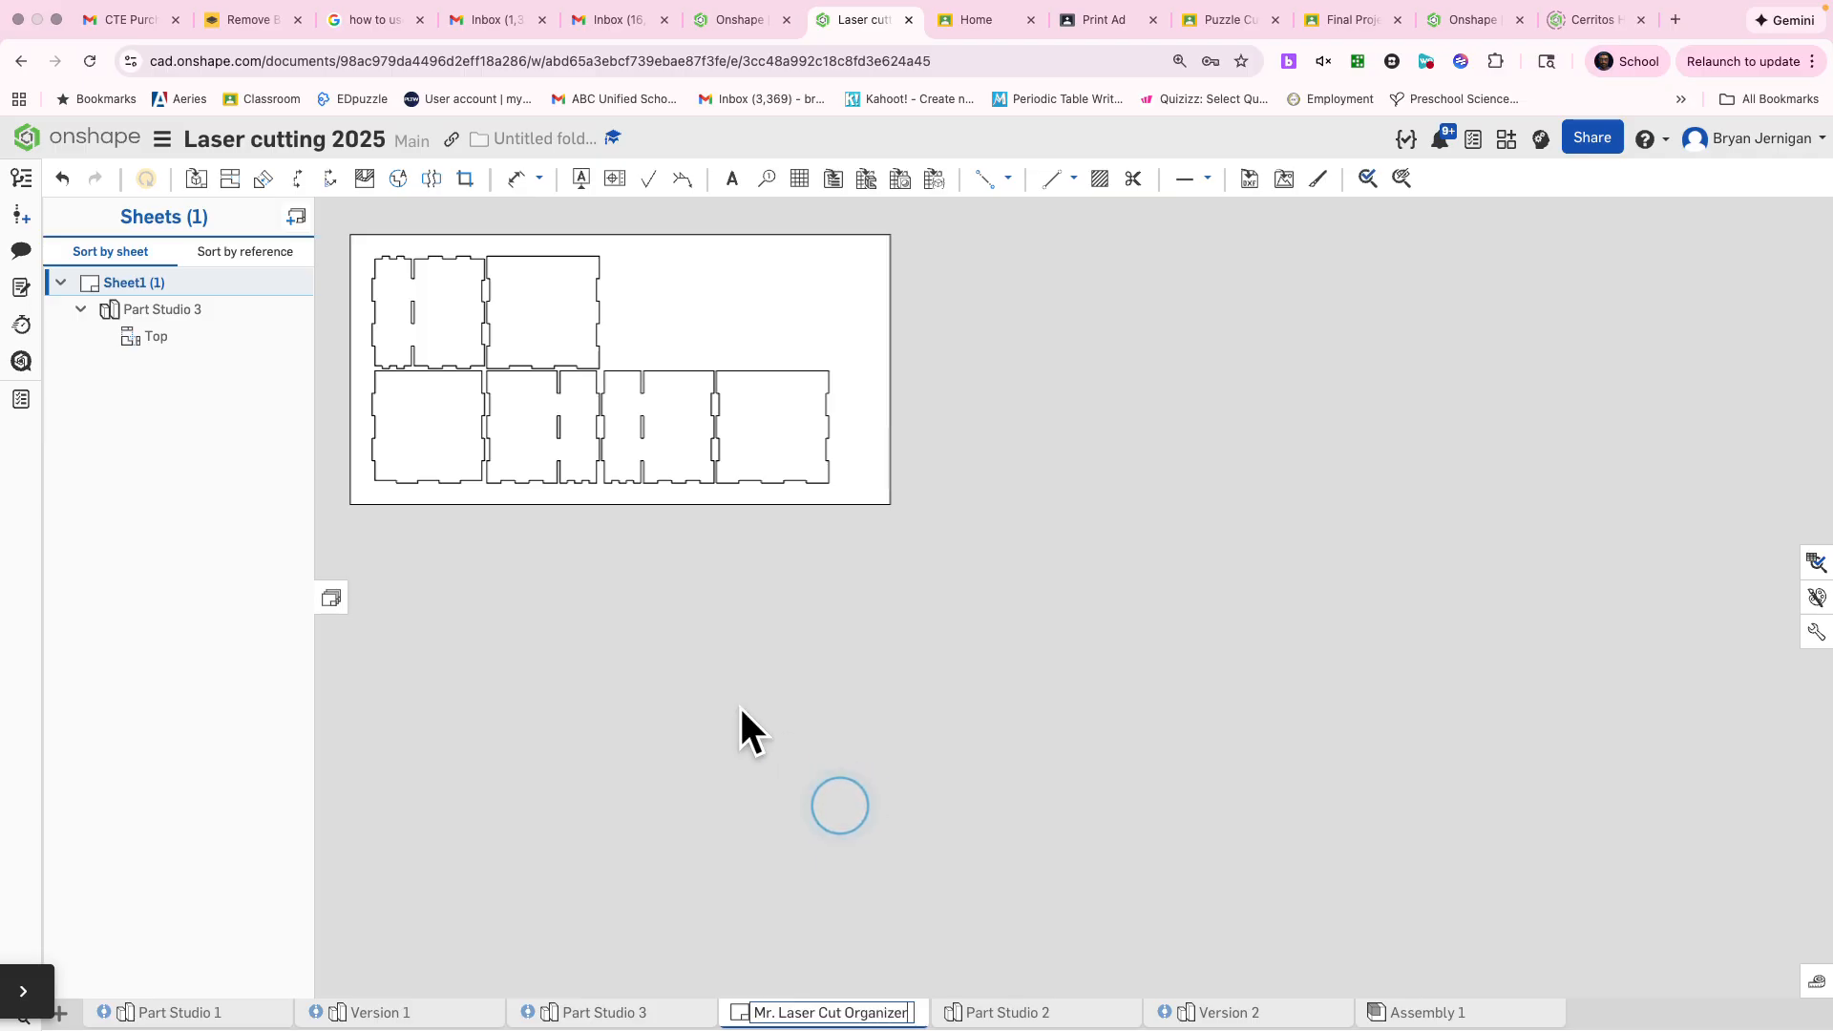
{"action": "key", "text": "Return"}
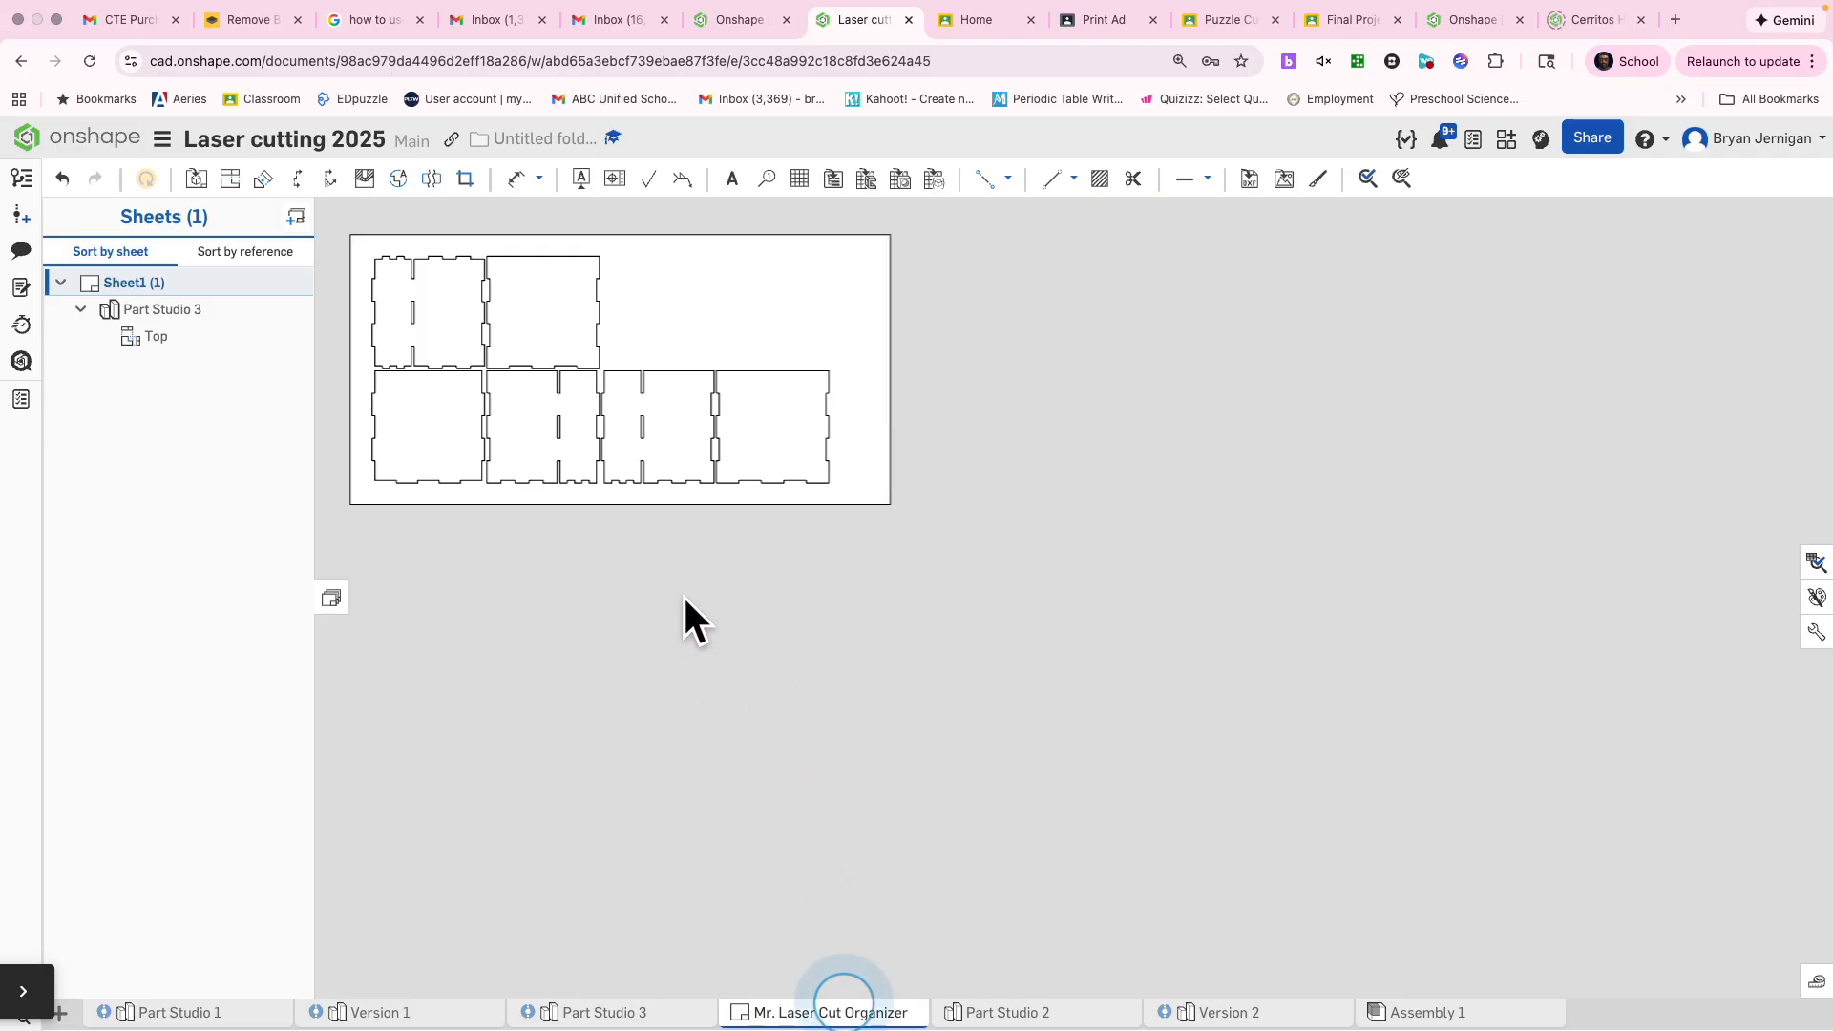
Export the drawing as a downloaded version 1.5 PDF in color, named Mr. Laser Cut Organizer
{"action": "right_click", "coordinate": [791, 1010]}
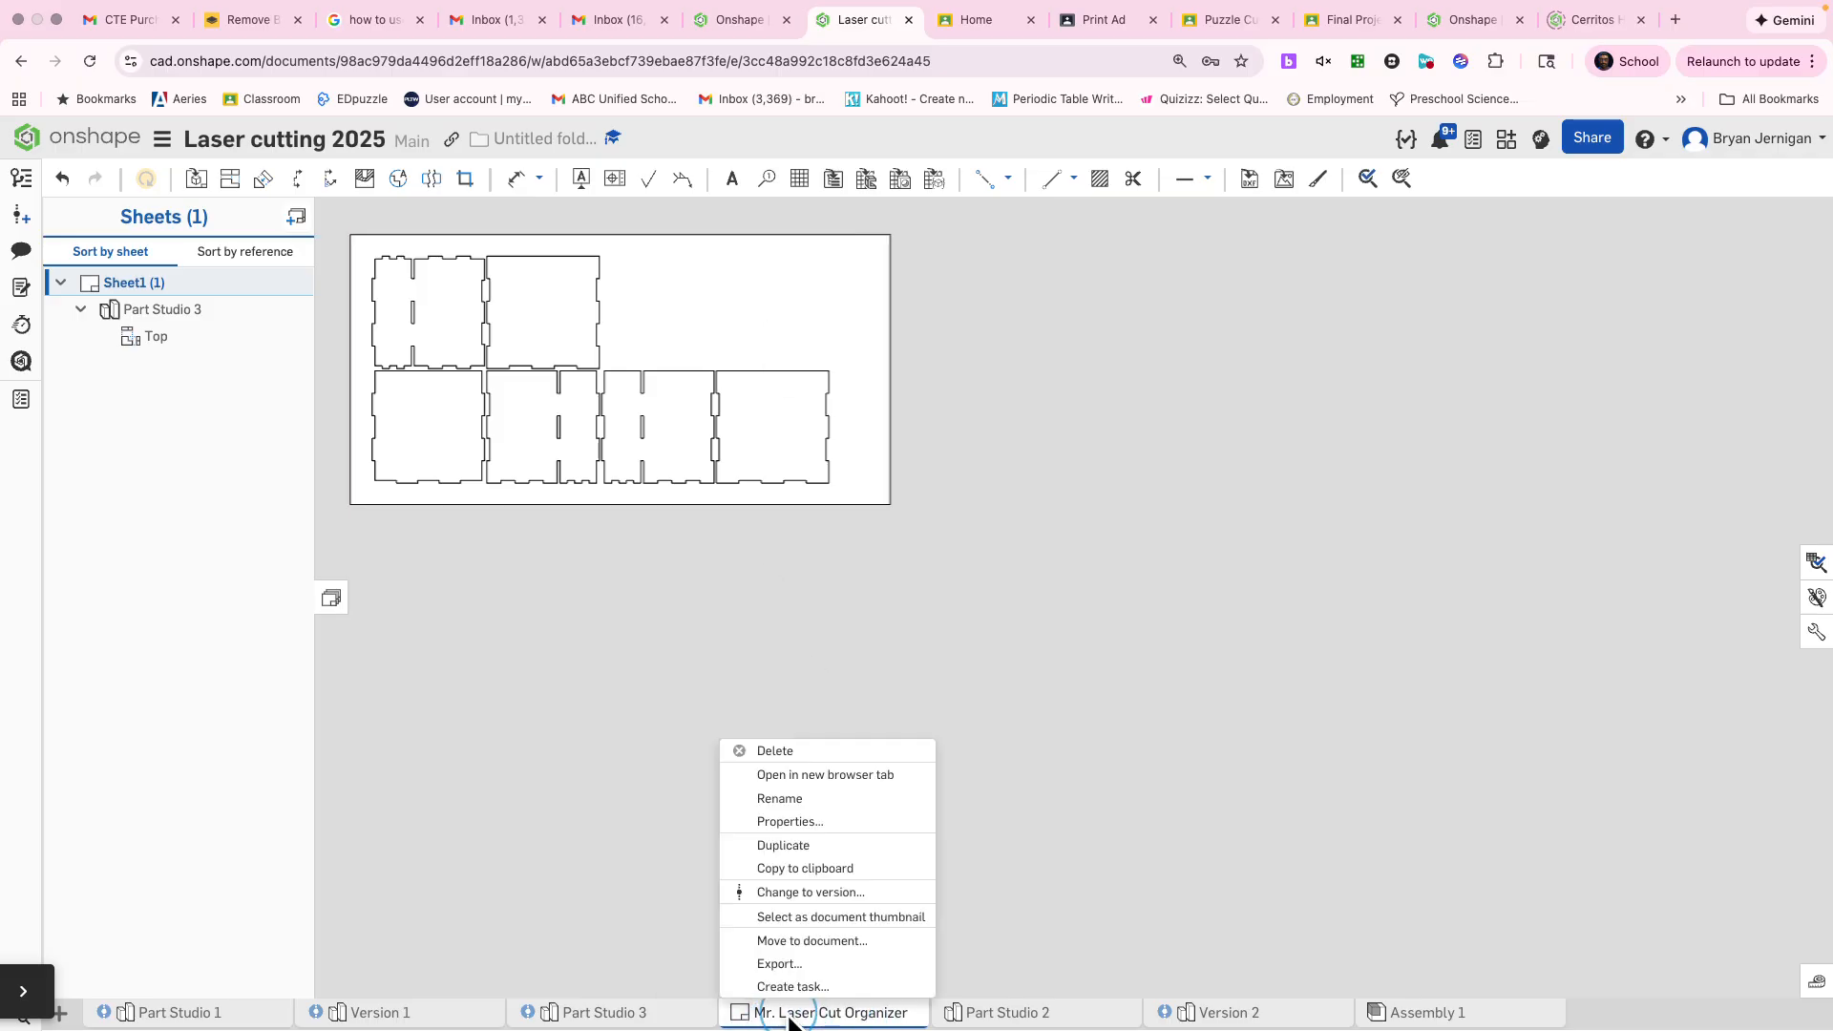
{"action": "left_click", "coordinate": [821, 963]}
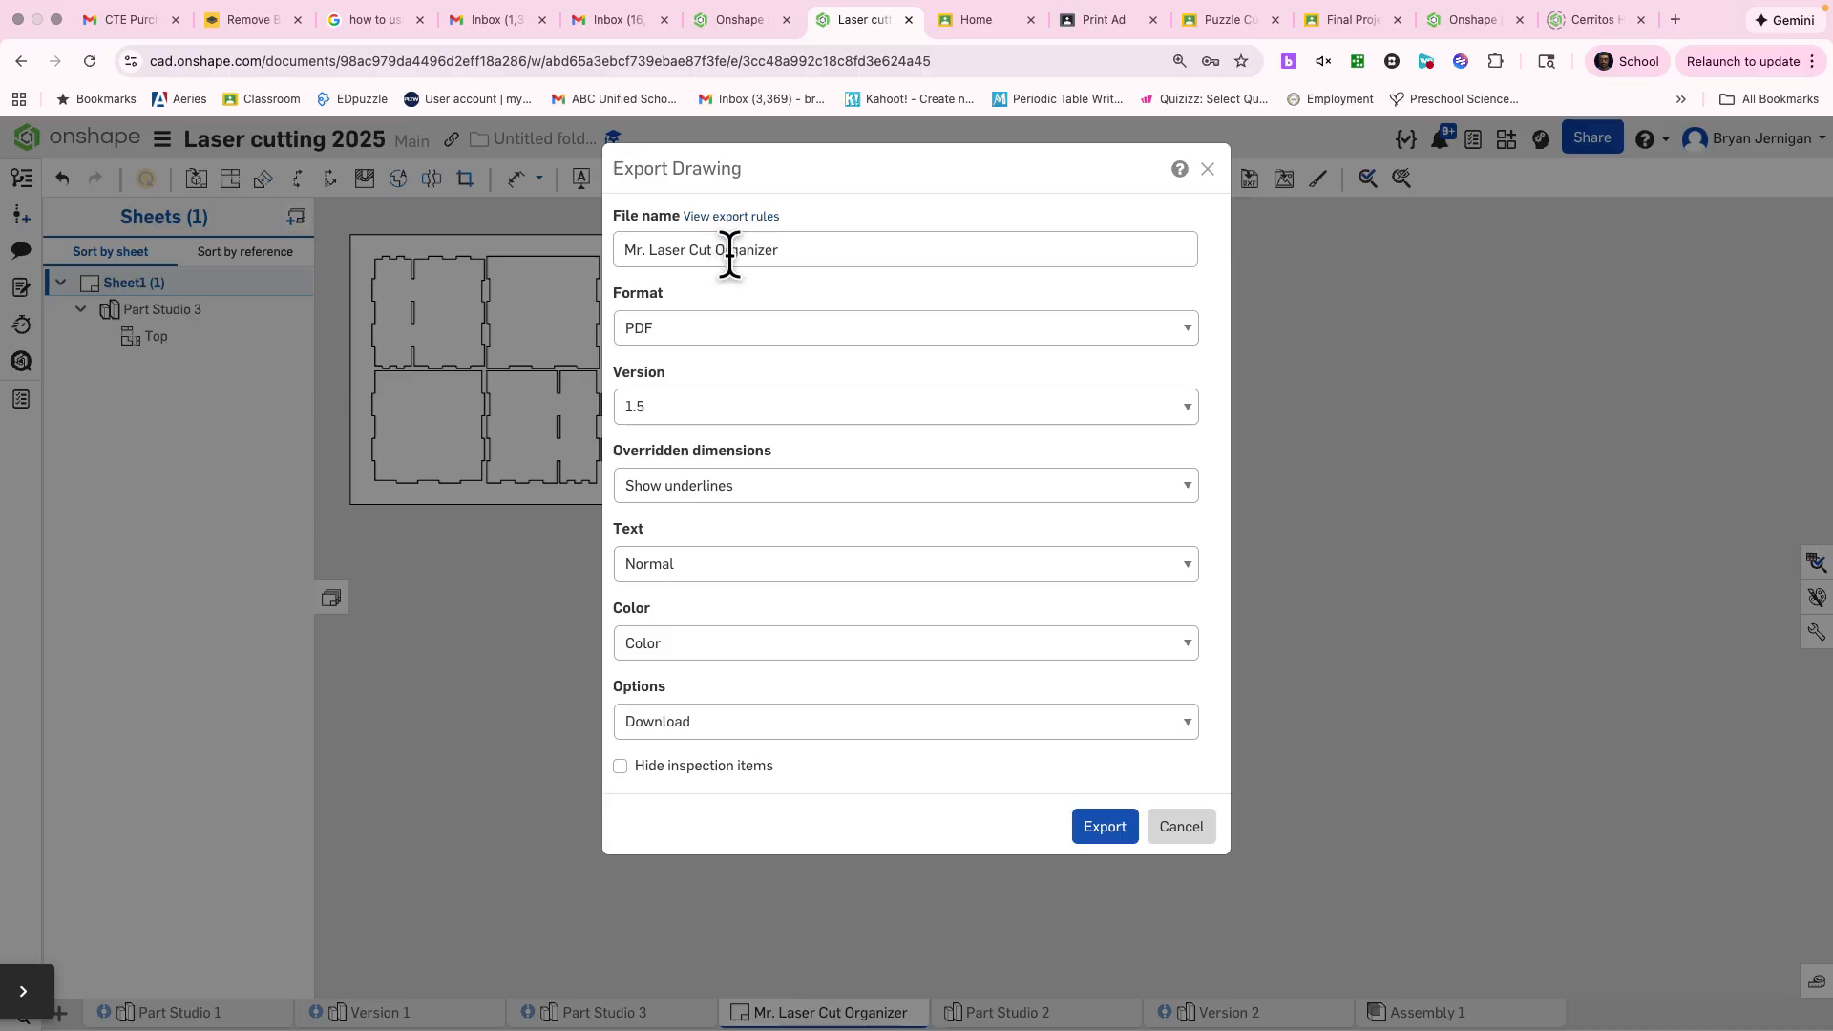
{"action": "left_click", "coordinate": [1098, 829]}
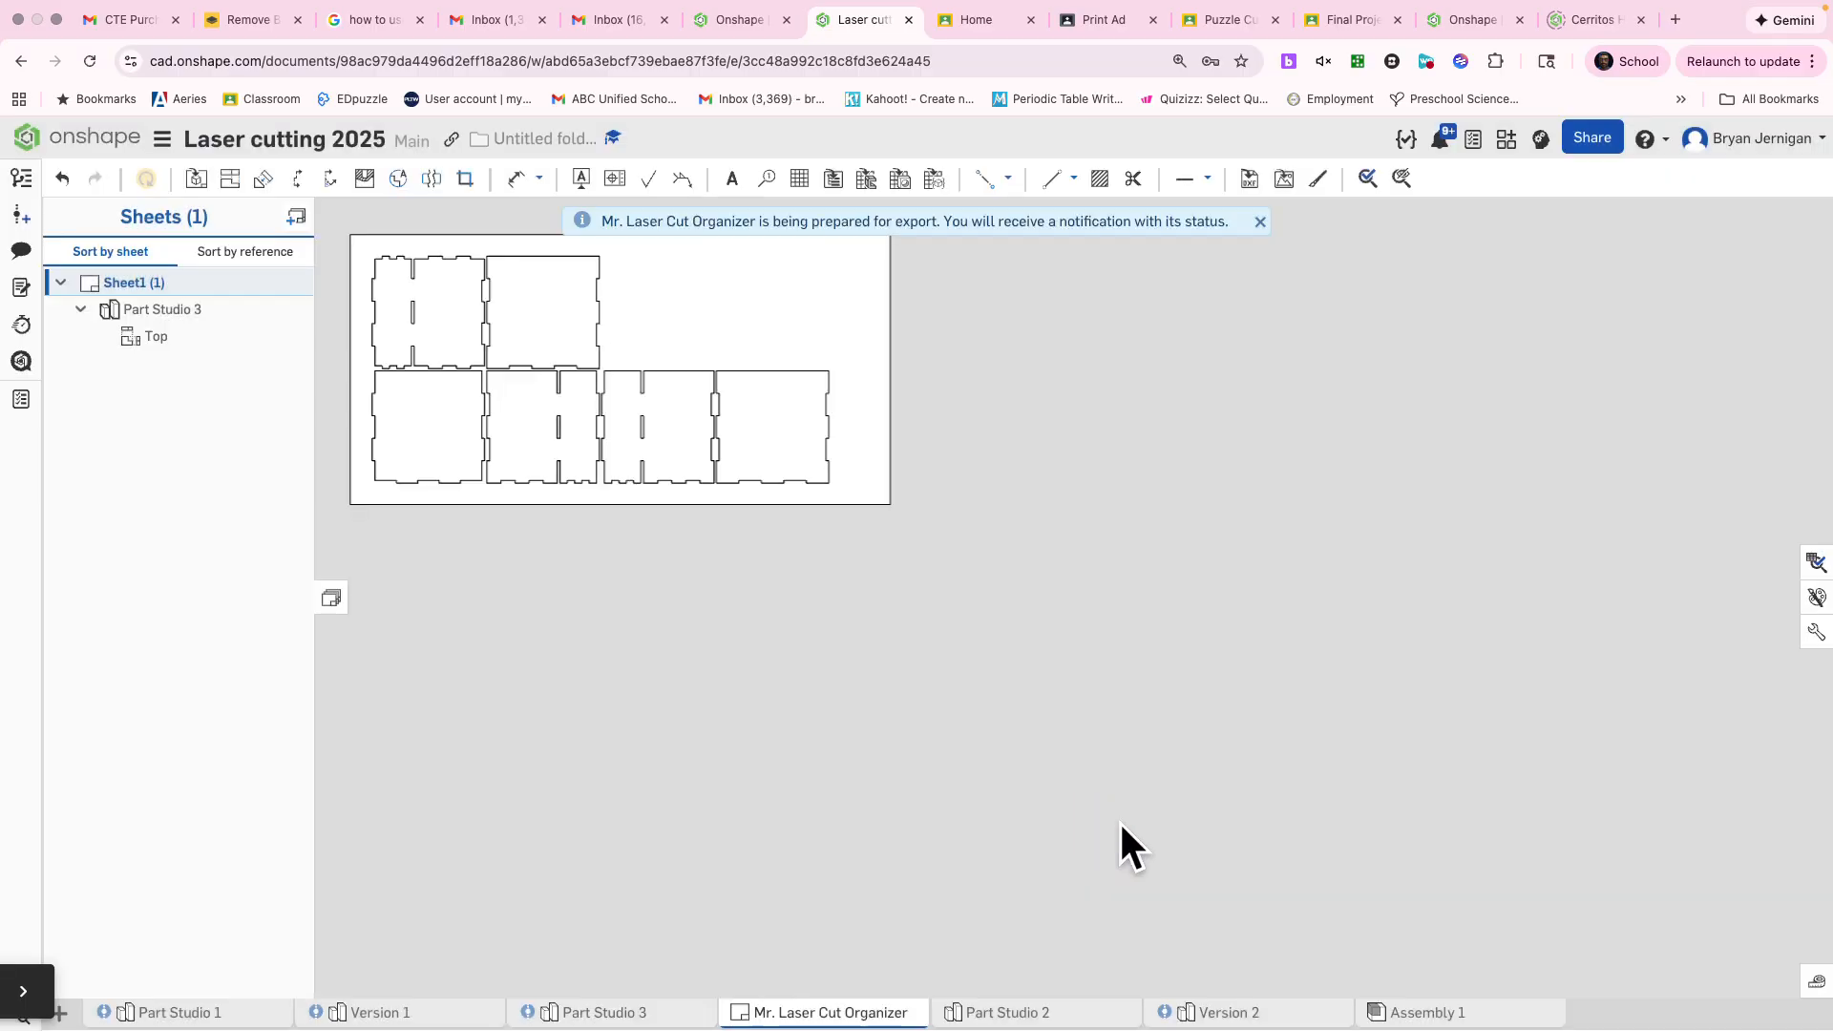
Delete the combined Part Studio 3 layout view from the sheet
{"action": "left_click_drag", "start_coordinate": [871, 513], "coordinate": [457, 589]}
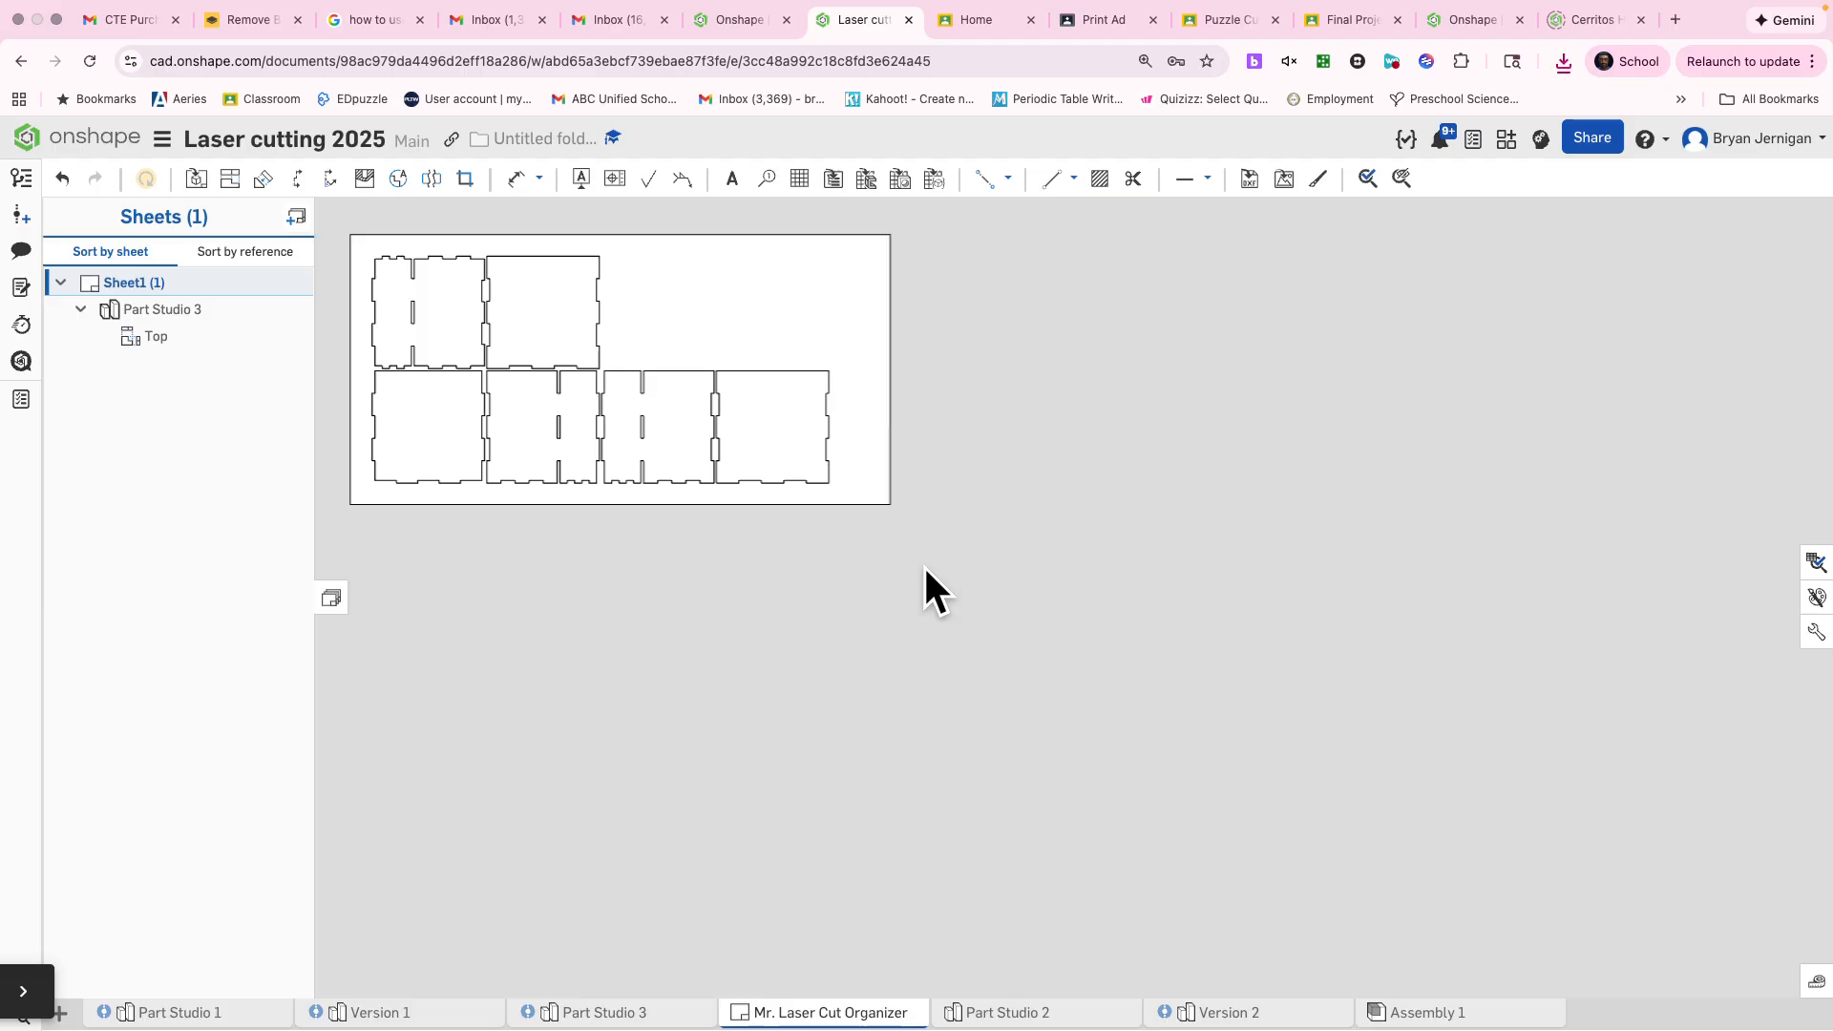
{"action": "mouse_move", "coordinate": [925, 568]}
{"action": "left_mouse_down"}
{"action": "mouse_move", "coordinate": [450, 344]}
{"action": "mouse_move", "coordinate": [347, 222]}
{"action": "left_mouse_up"}
{"action": "key", "text": "Delete"}
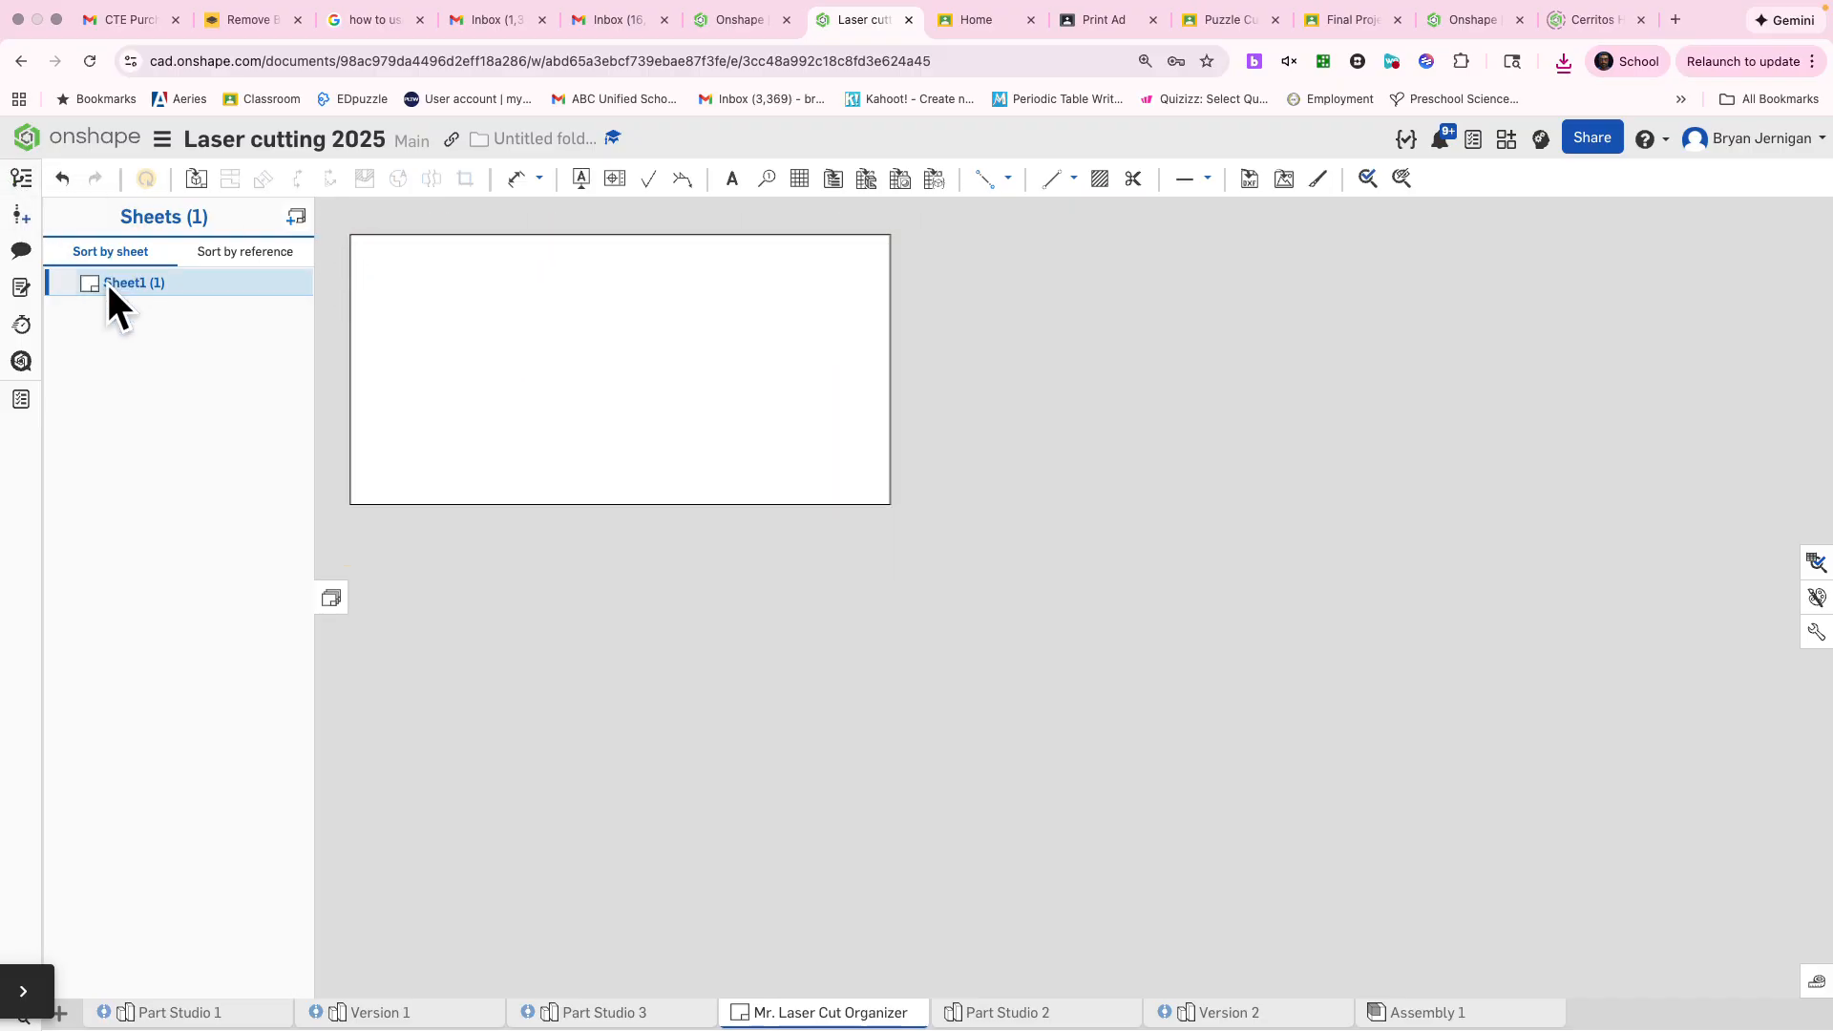
Insert the Back part from Part Studio 3 as a Top view at 1:1 near the sheet's upper-left corner
{"action": "left_click", "coordinate": [196, 178]}
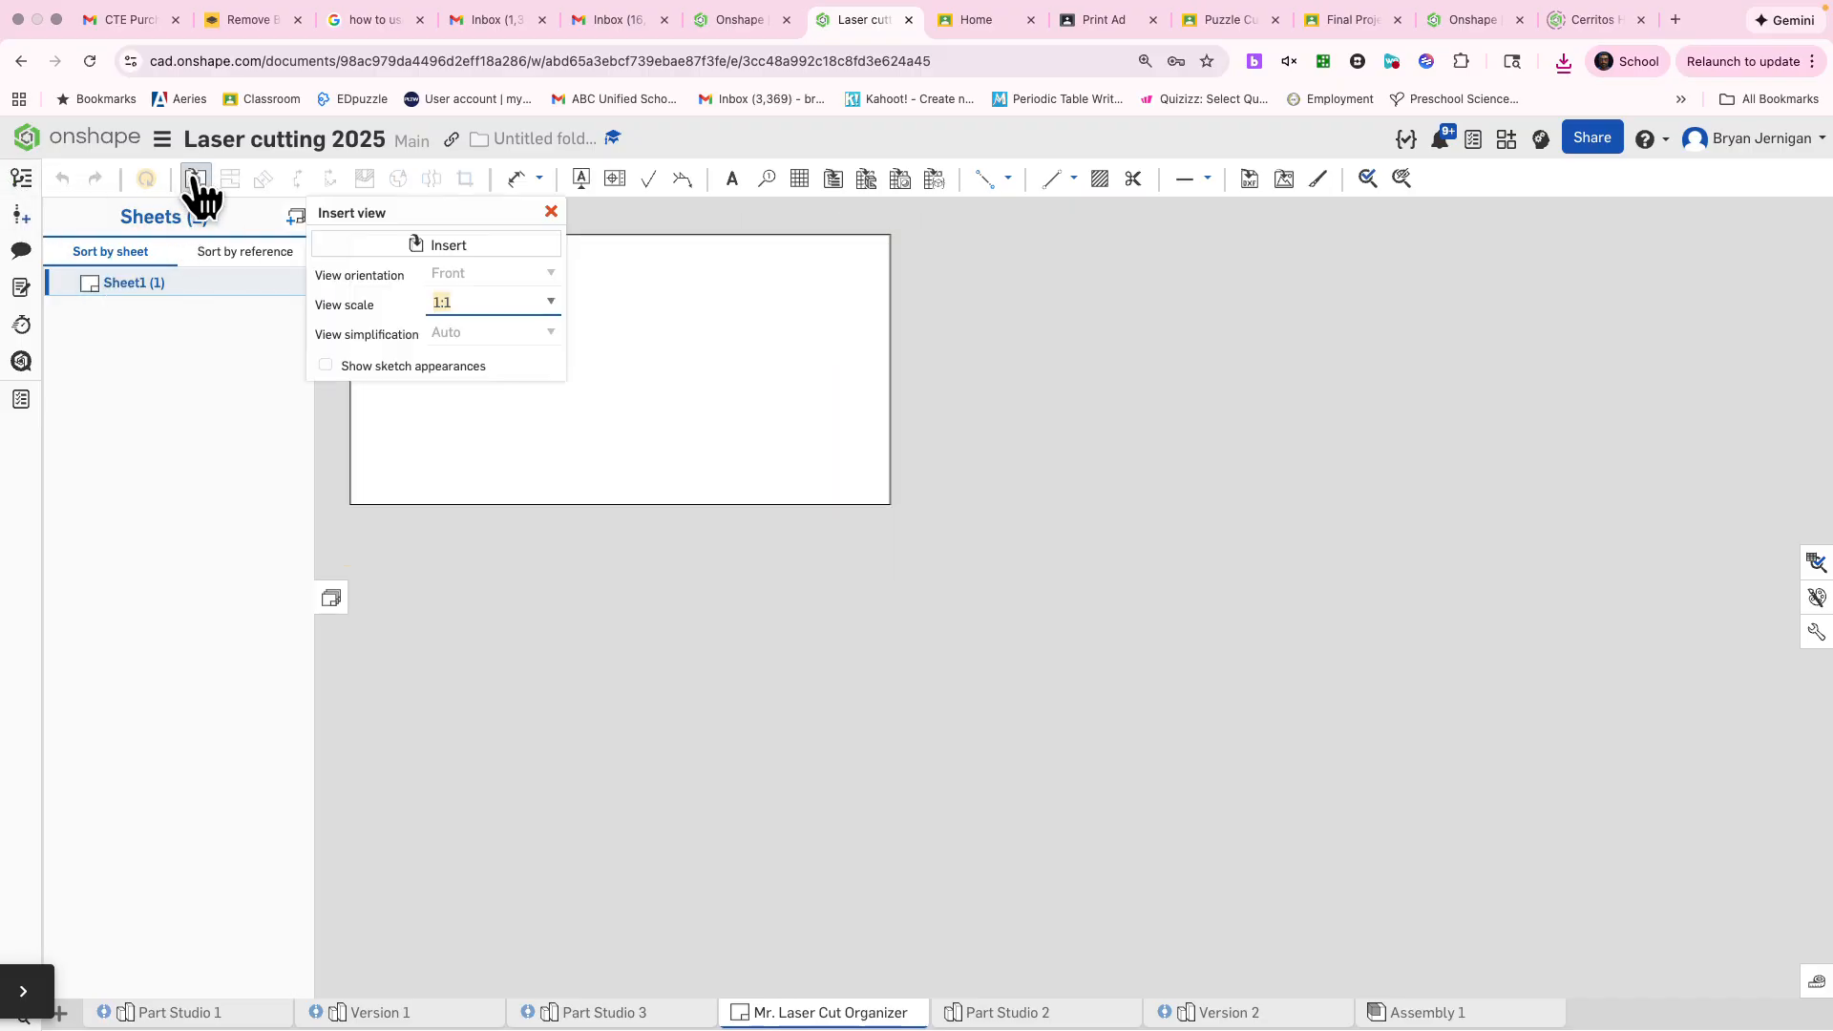
{"action": "left_click", "coordinate": [424, 248]}
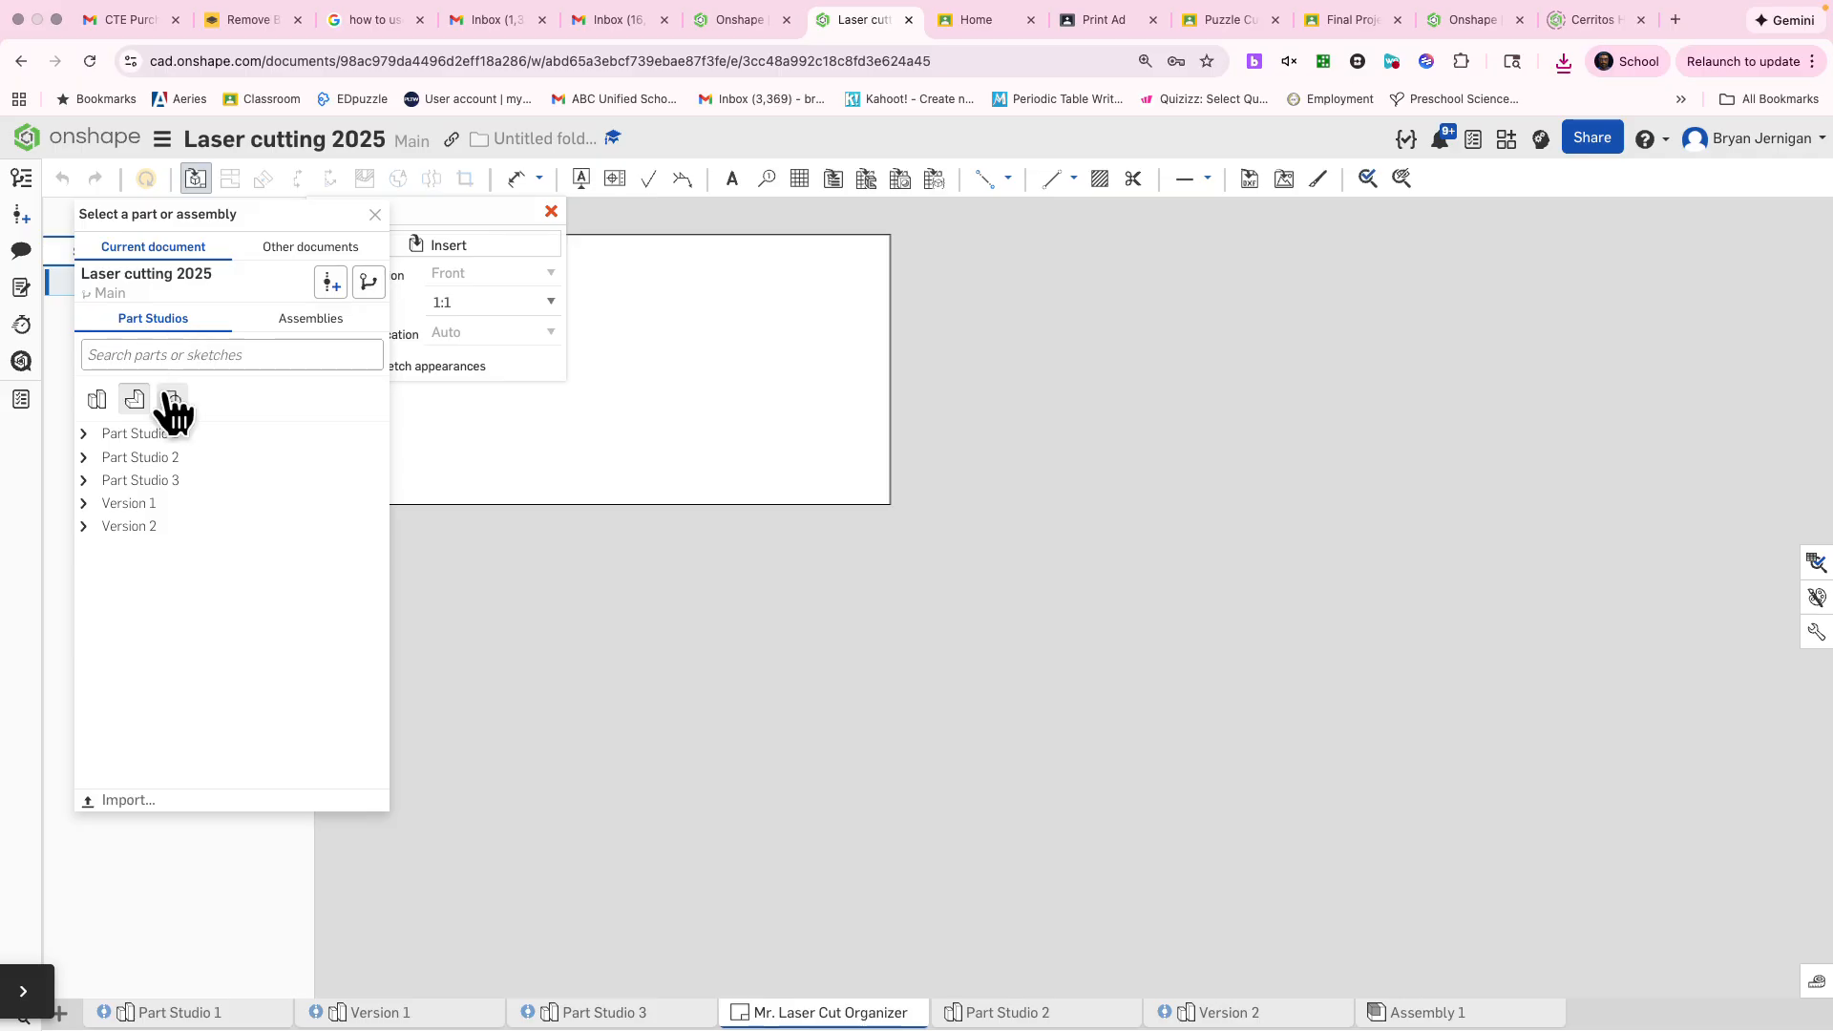
{"action": "left_click", "coordinate": [83, 434]}
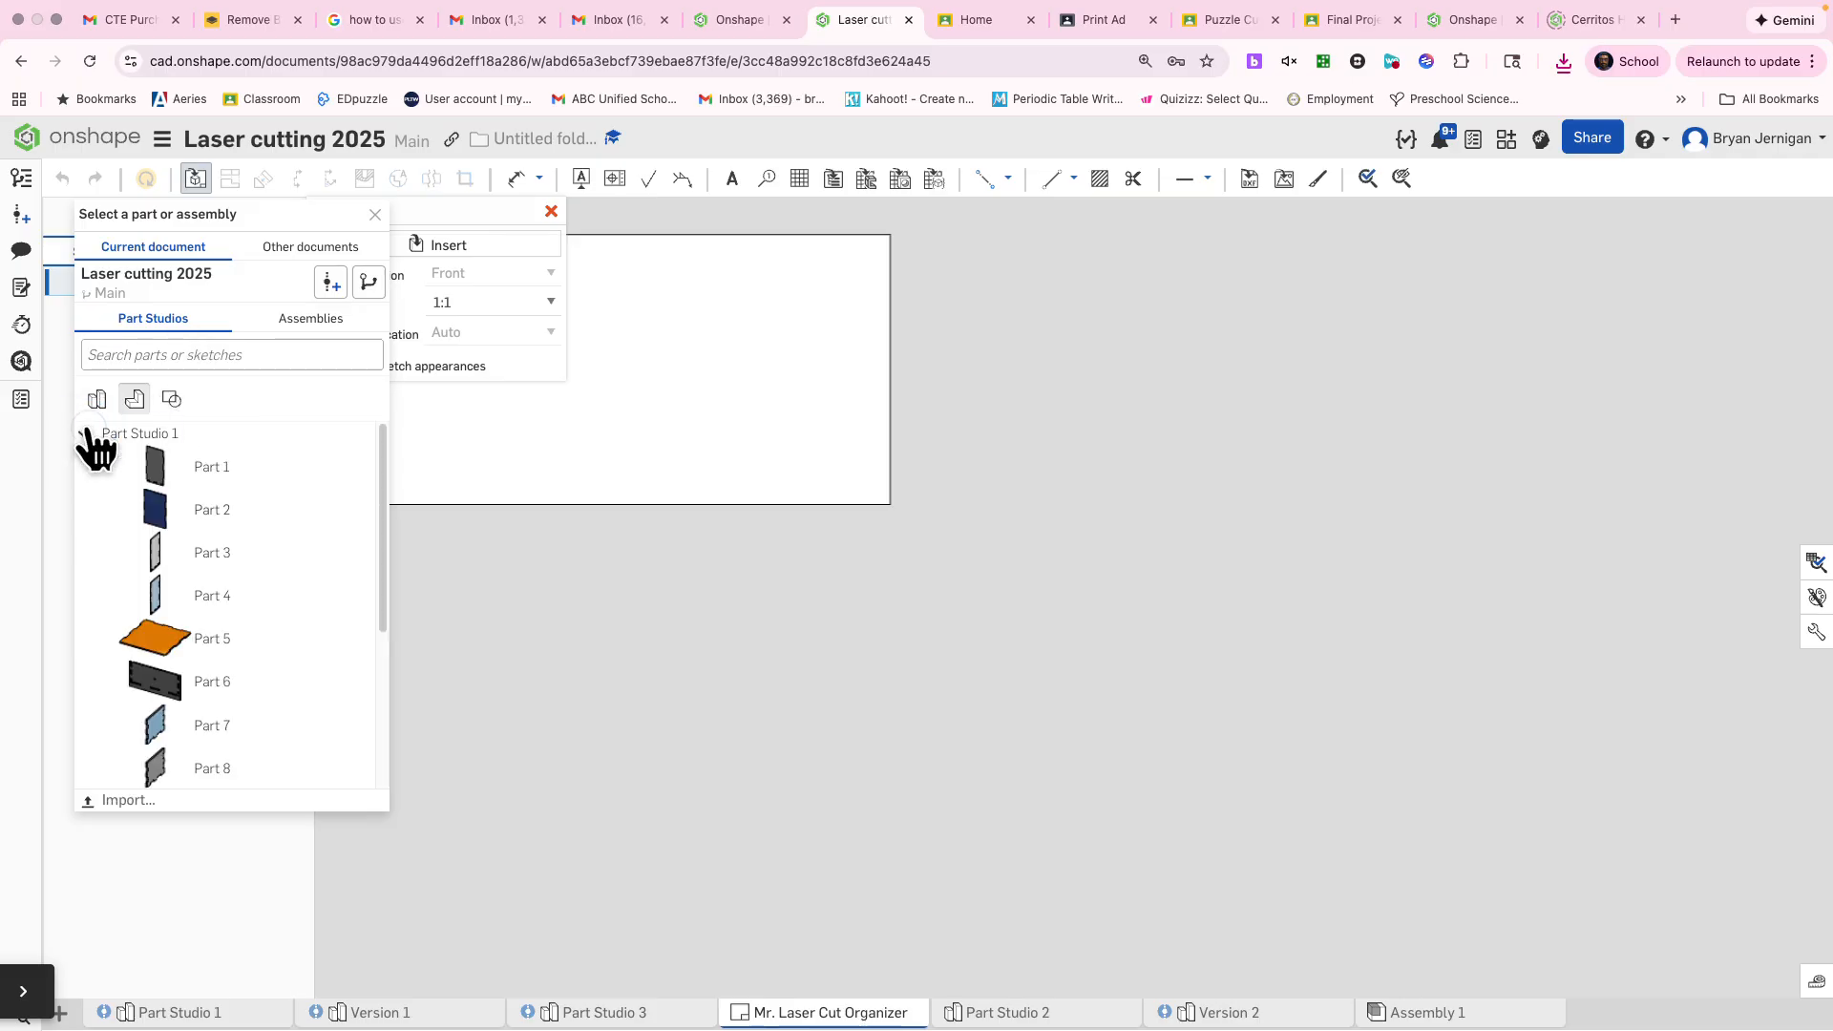
{"action": "left_click", "coordinate": [83, 435]}
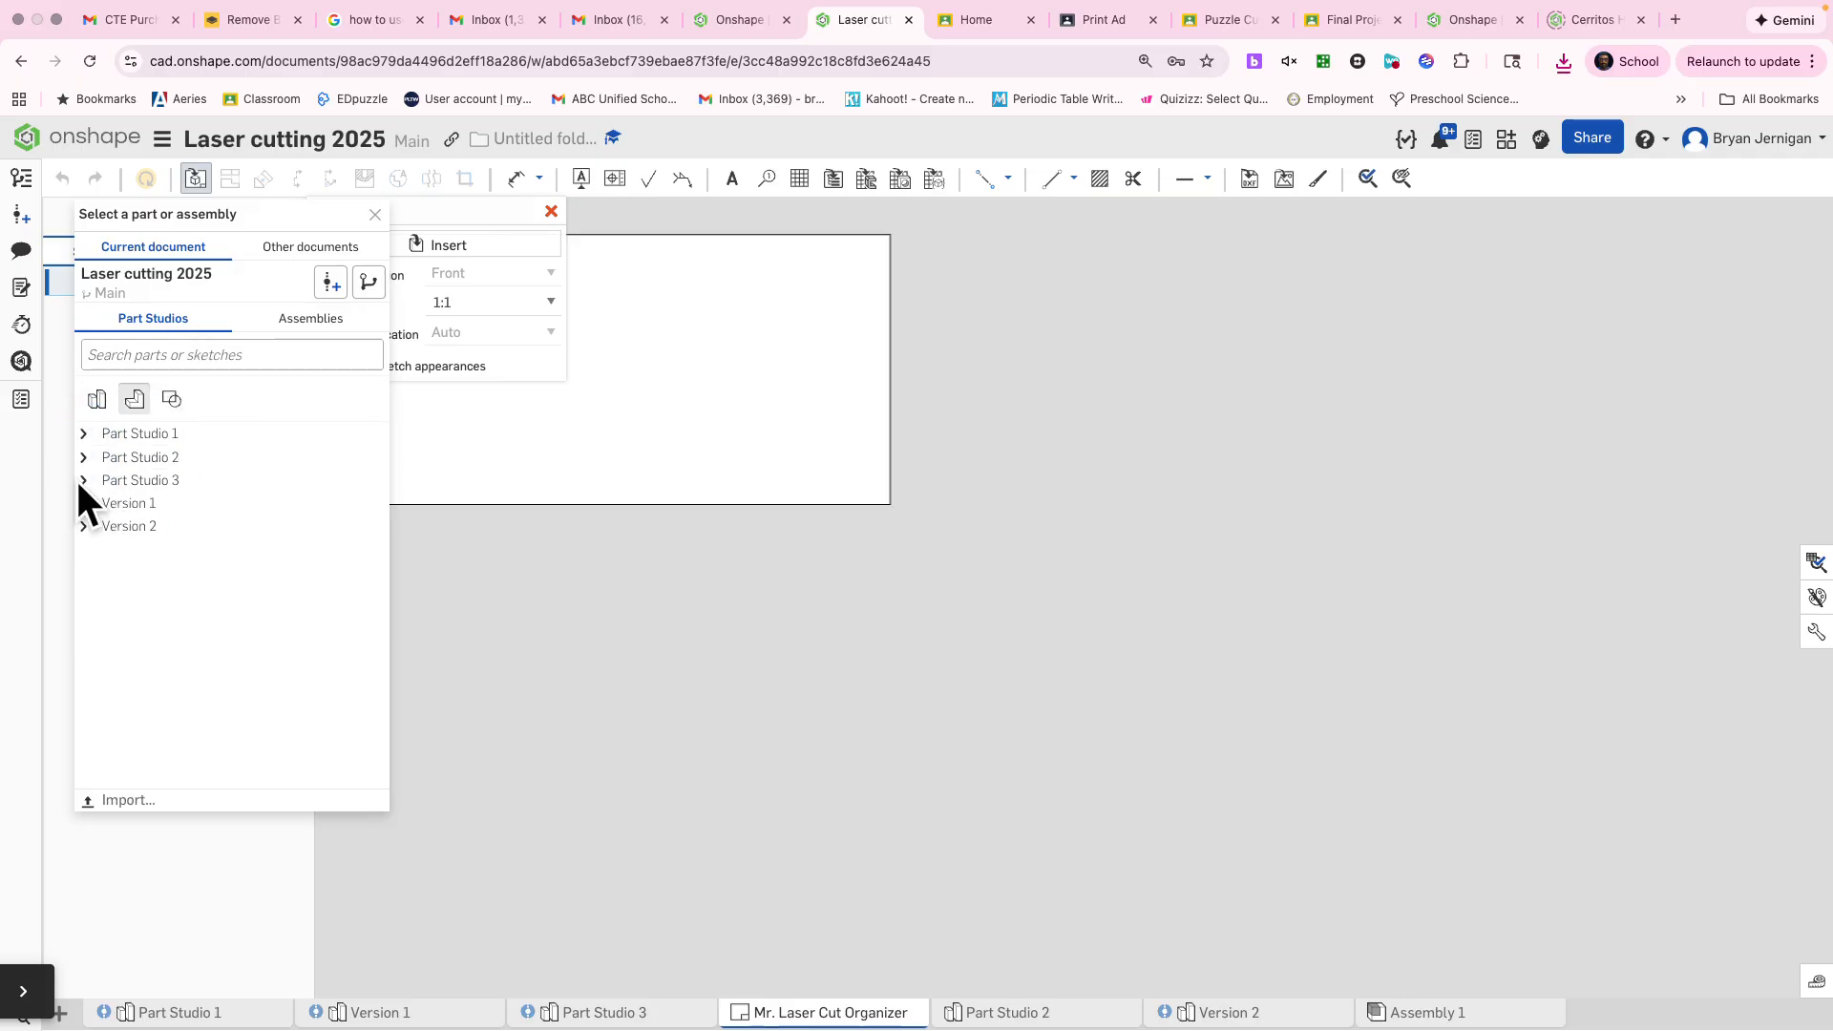
{"action": "left_click", "coordinate": [83, 481]}
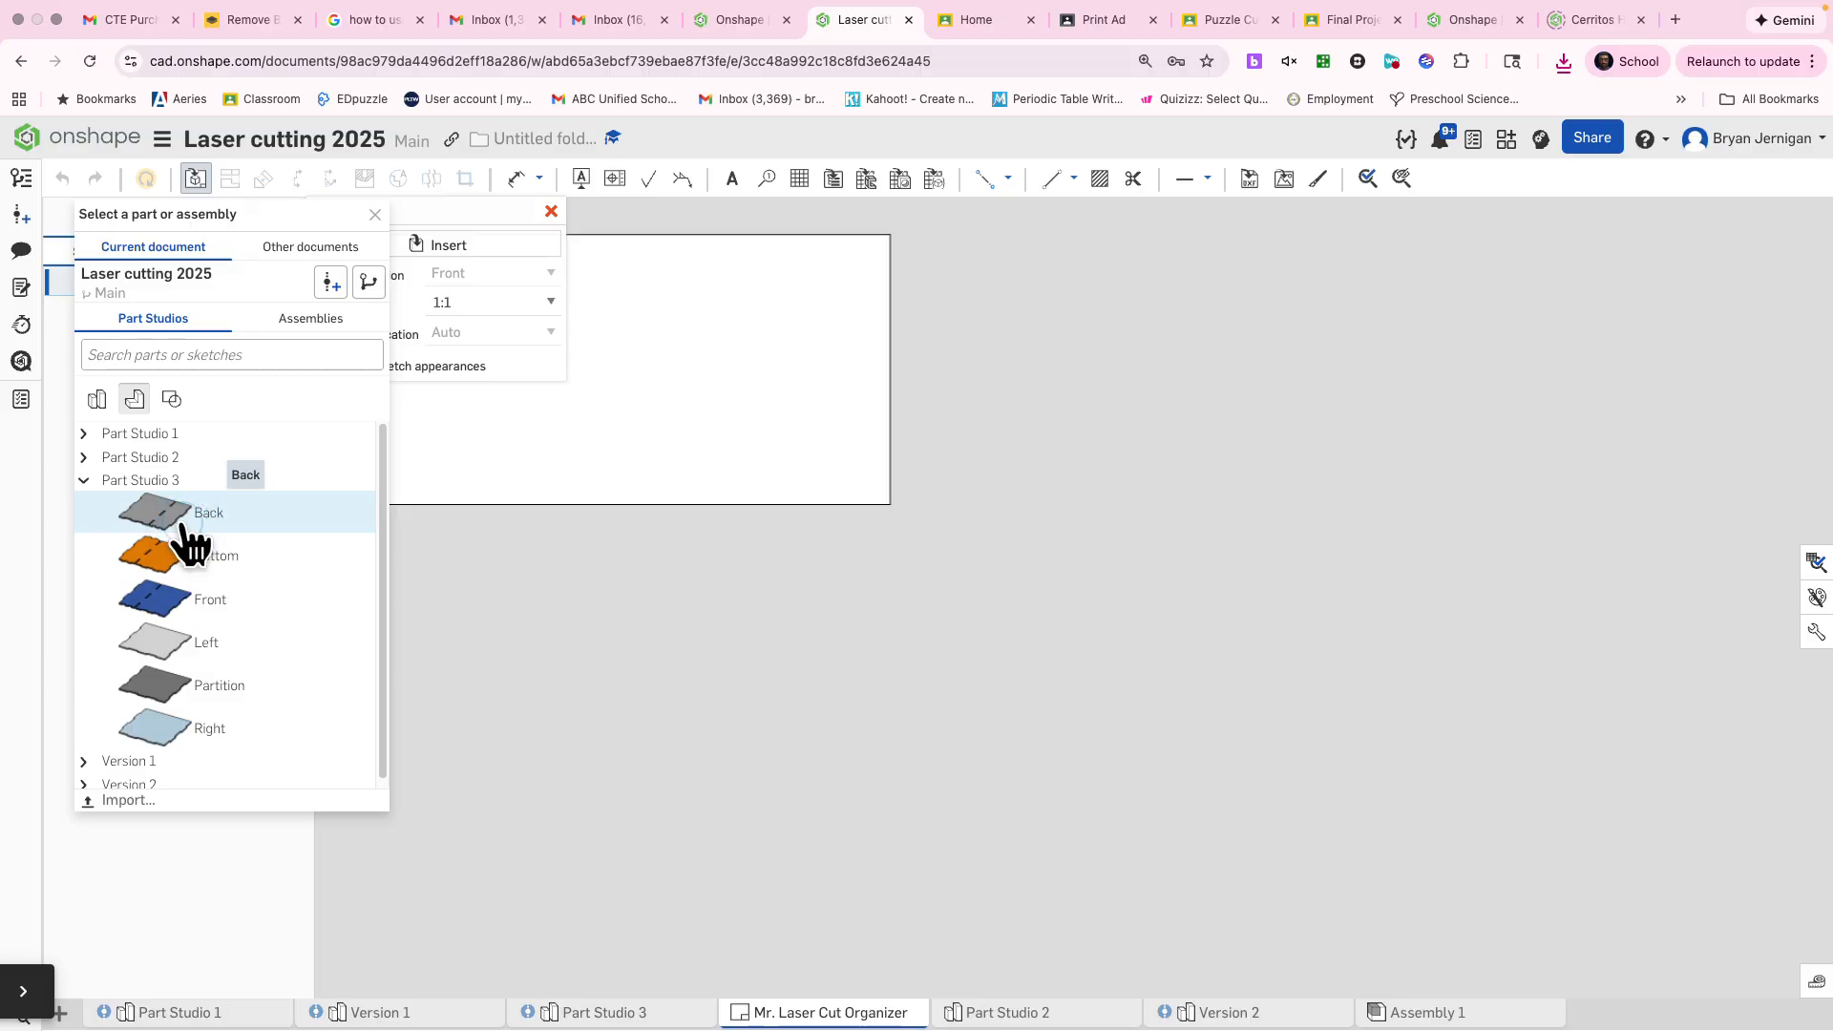
{"action": "left_click", "coordinate": [184, 522]}
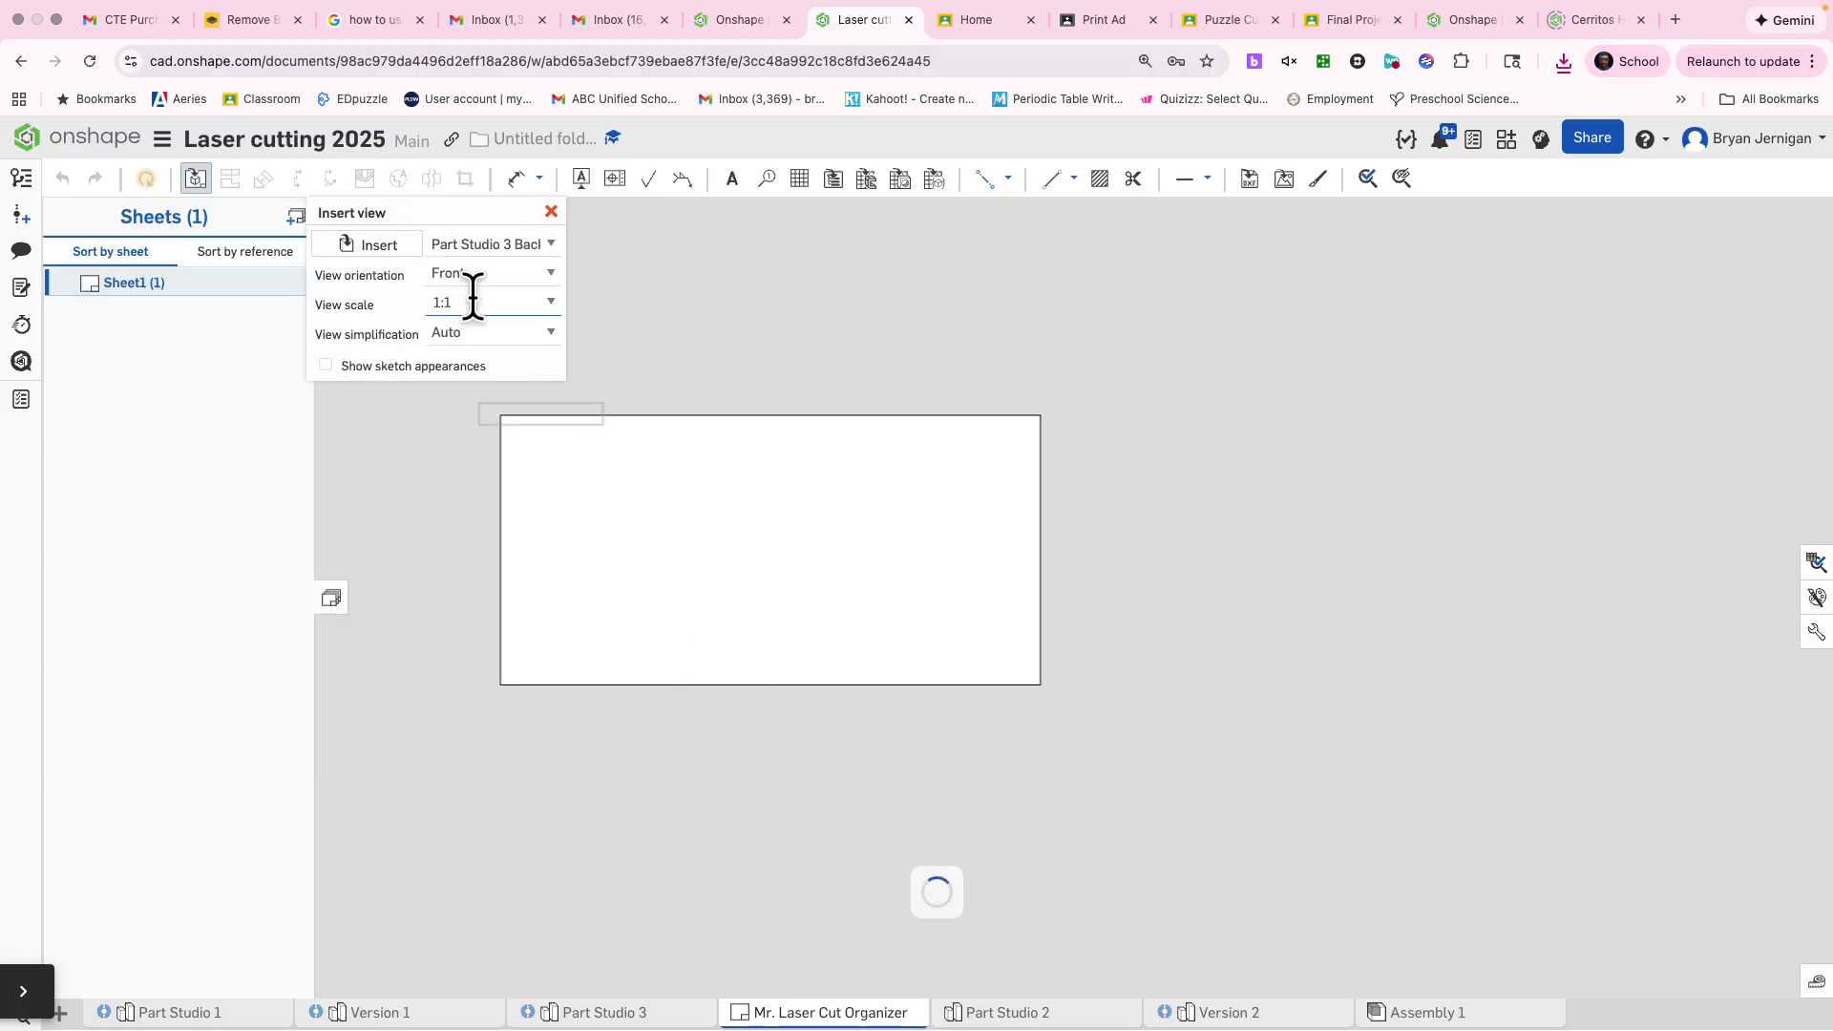
{"action": "left_click", "coordinate": [515, 280]}
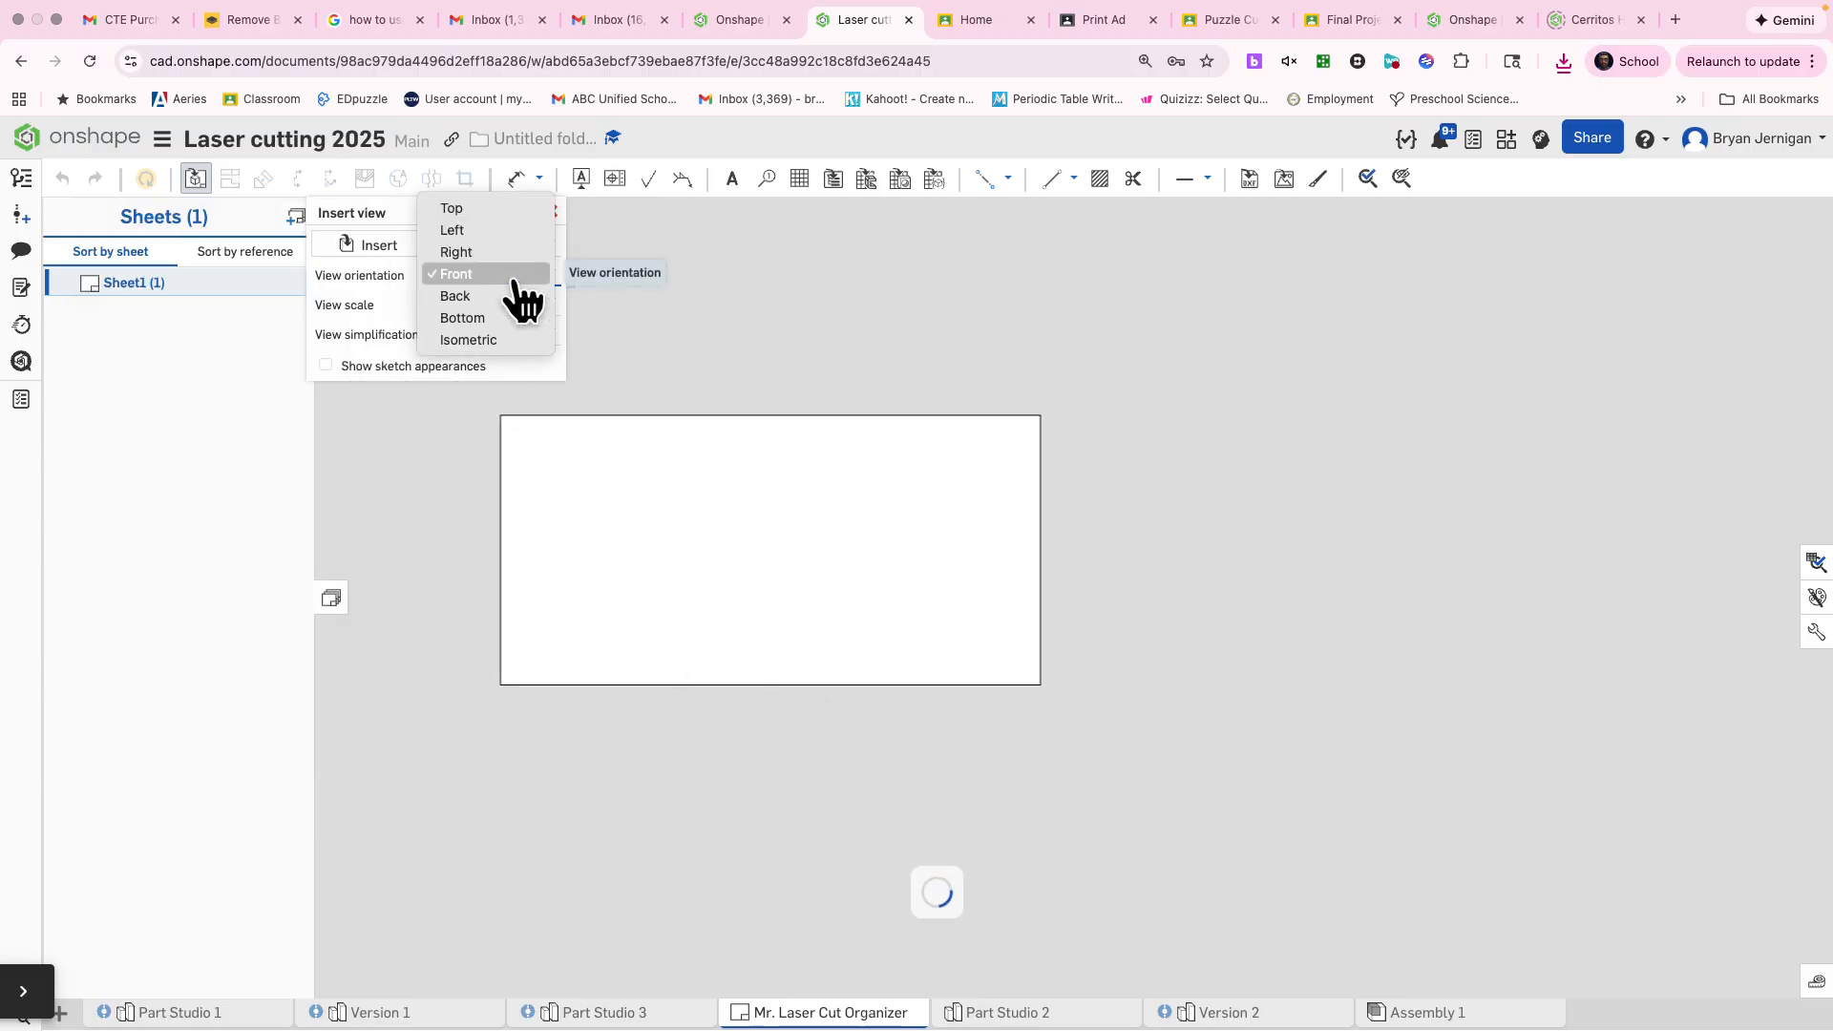
{"action": "left_click", "coordinate": [477, 208]}
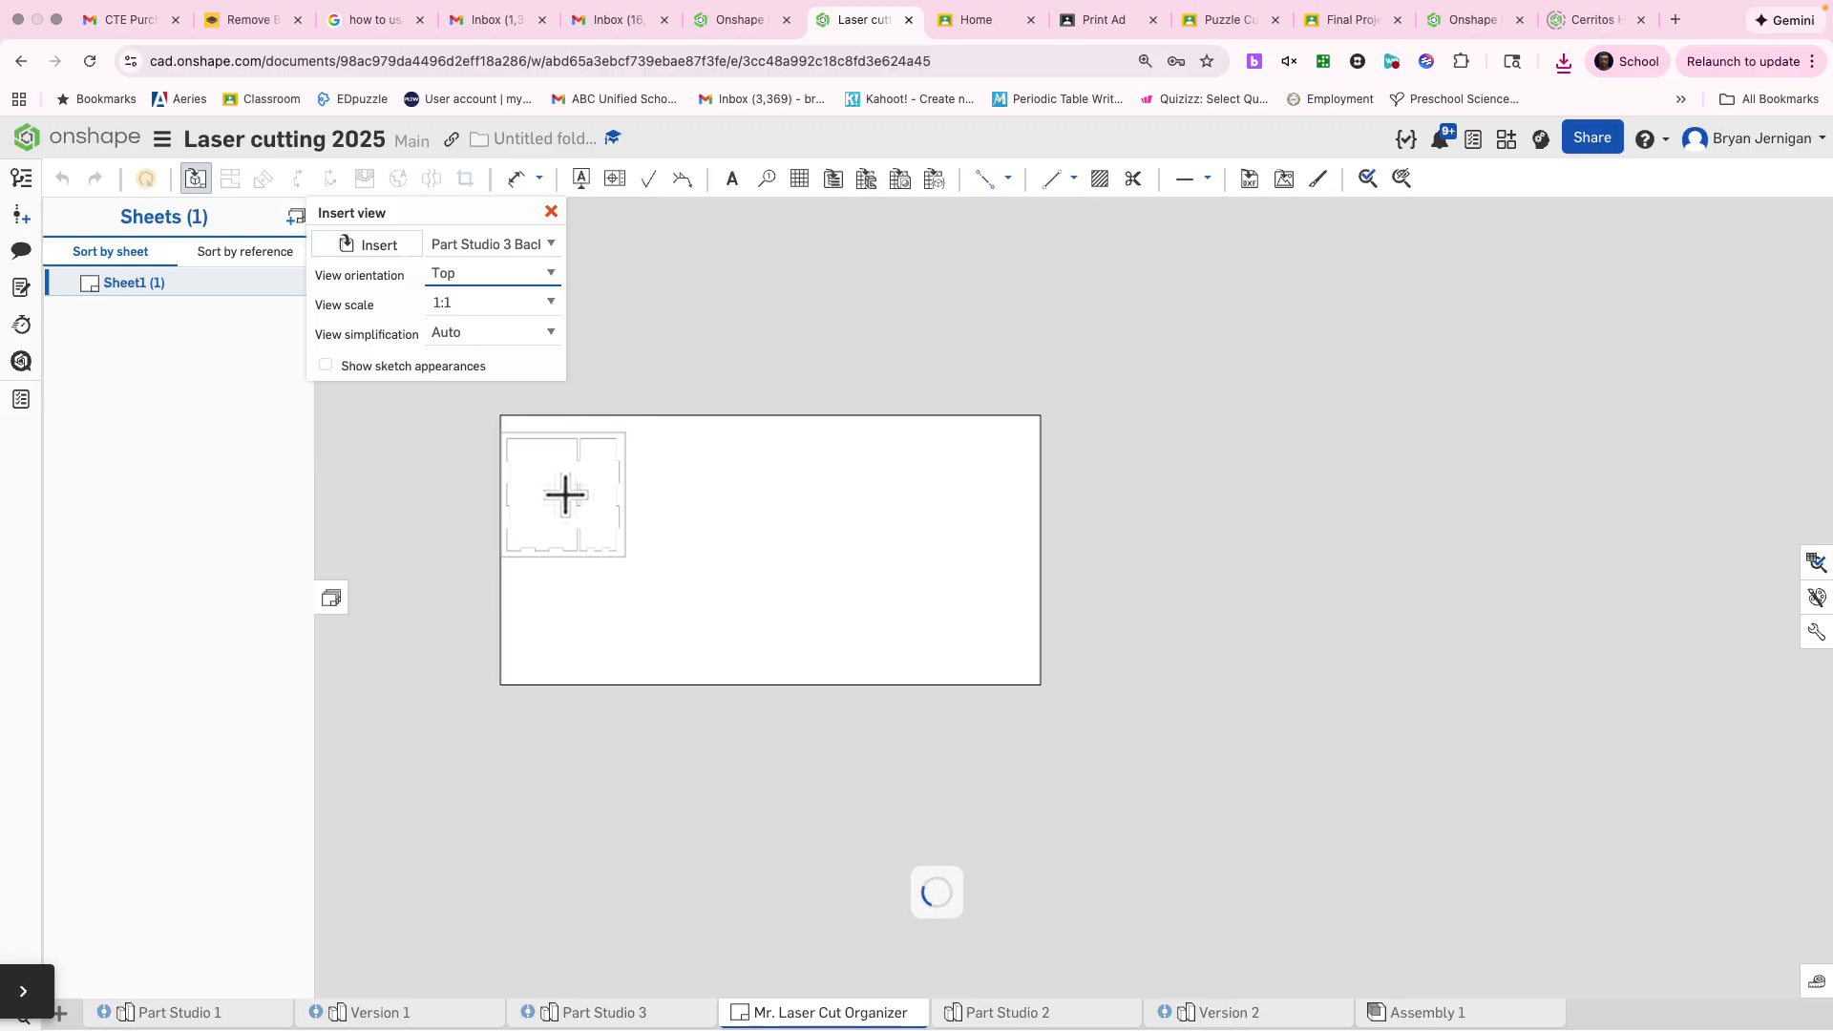
{"action": "left_click", "coordinate": [571, 484]}
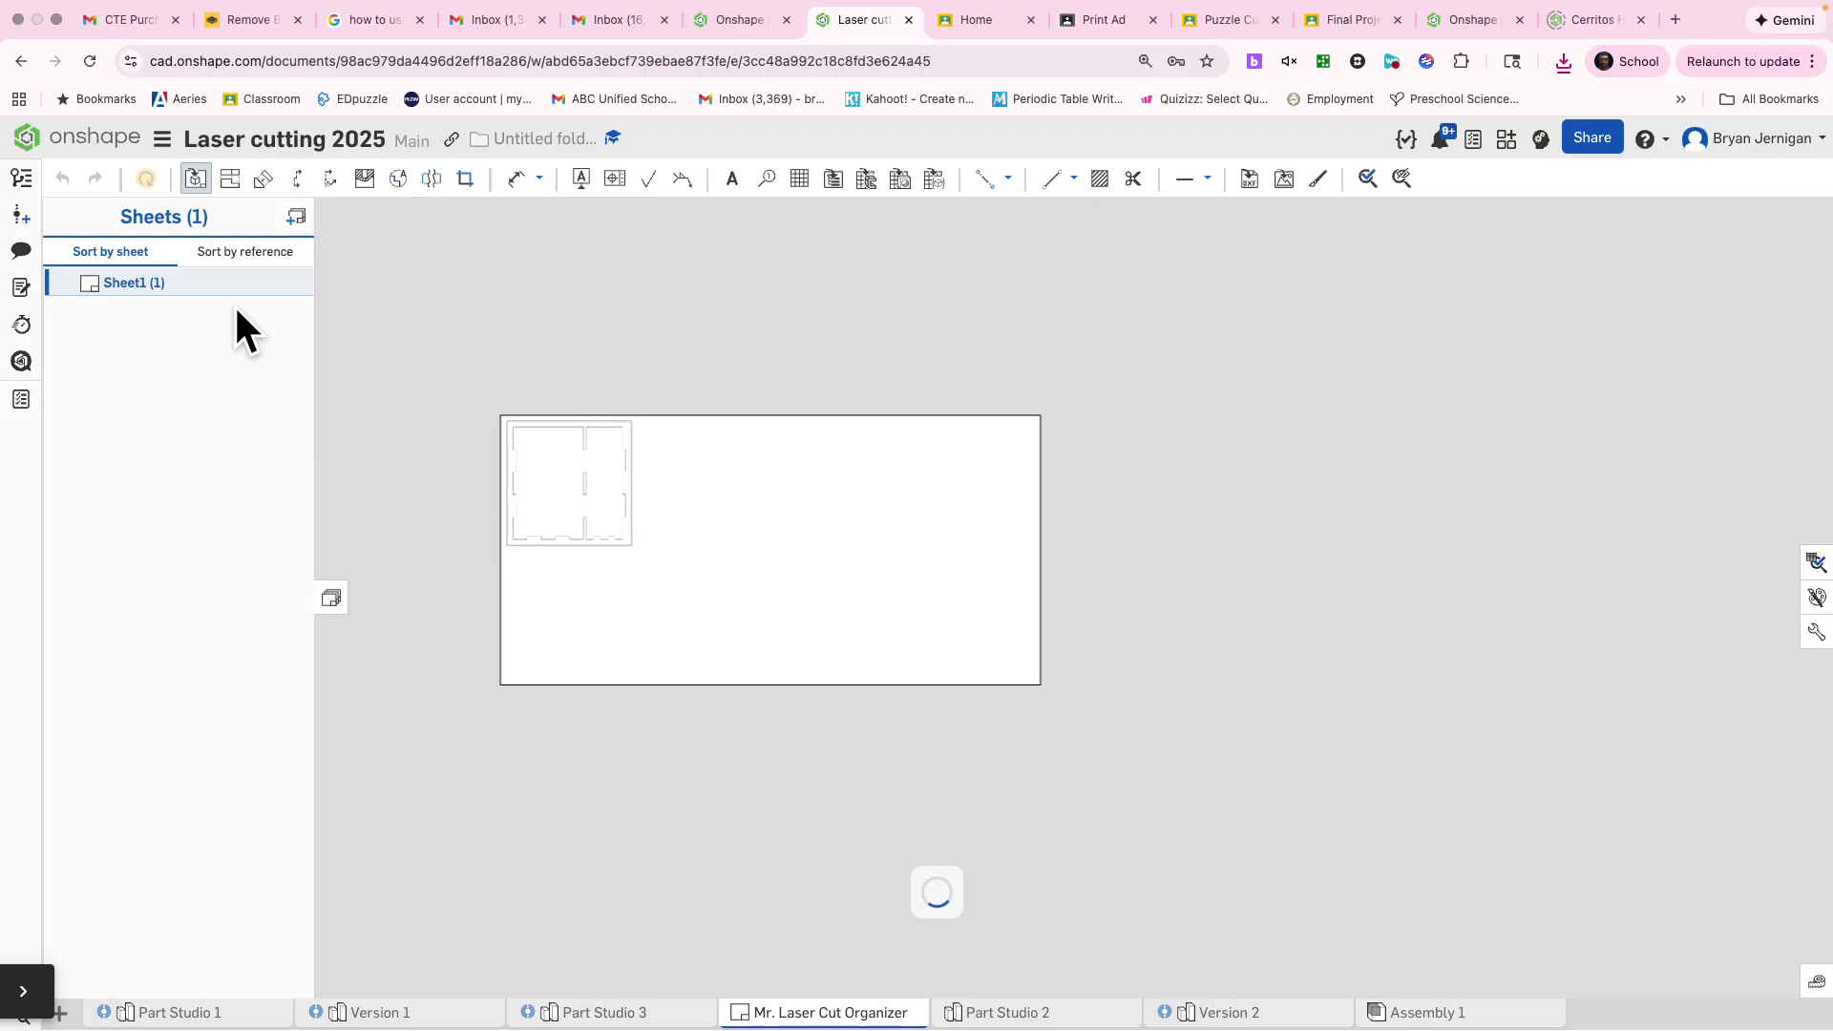
Insert the Bottom part from Part Studio 3 as a 1:1 Top view just right of the Back panel, without projected views
{"action": "left_click", "coordinate": [197, 179]}
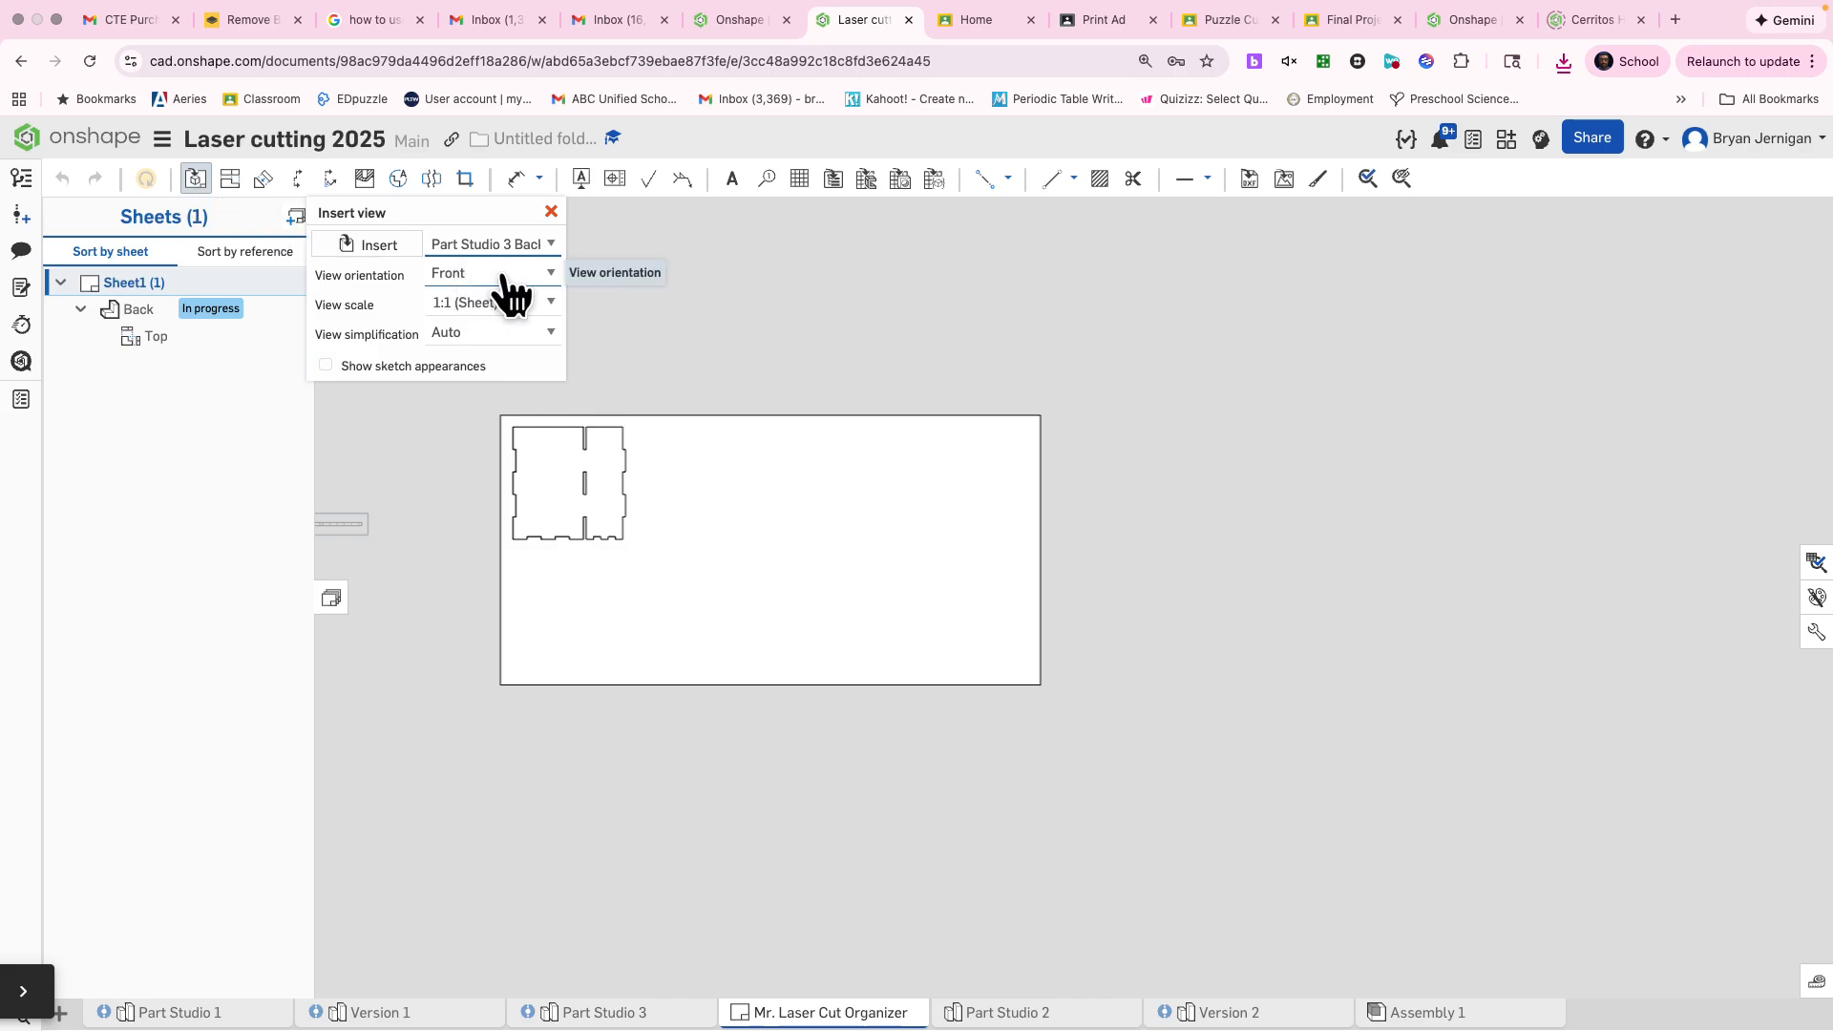
{"action": "left_click", "coordinate": [491, 245]}
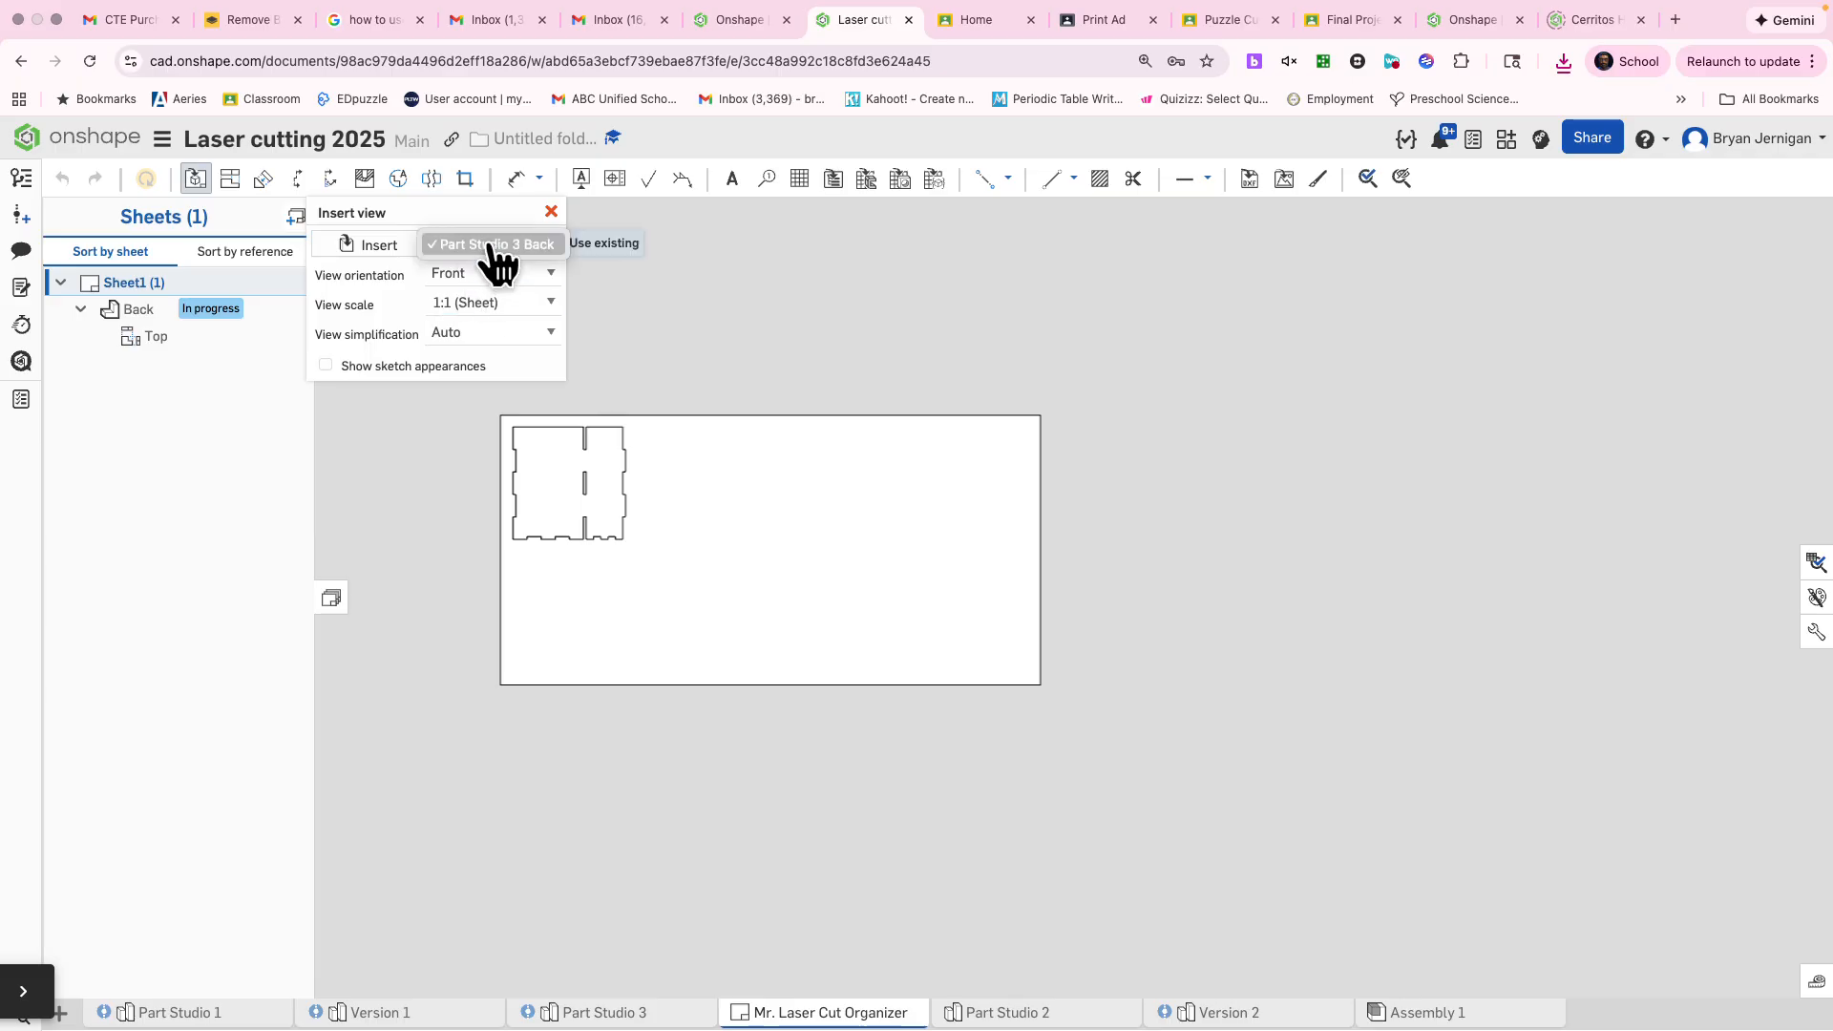
{"action": "left_click", "coordinate": [492, 250]}
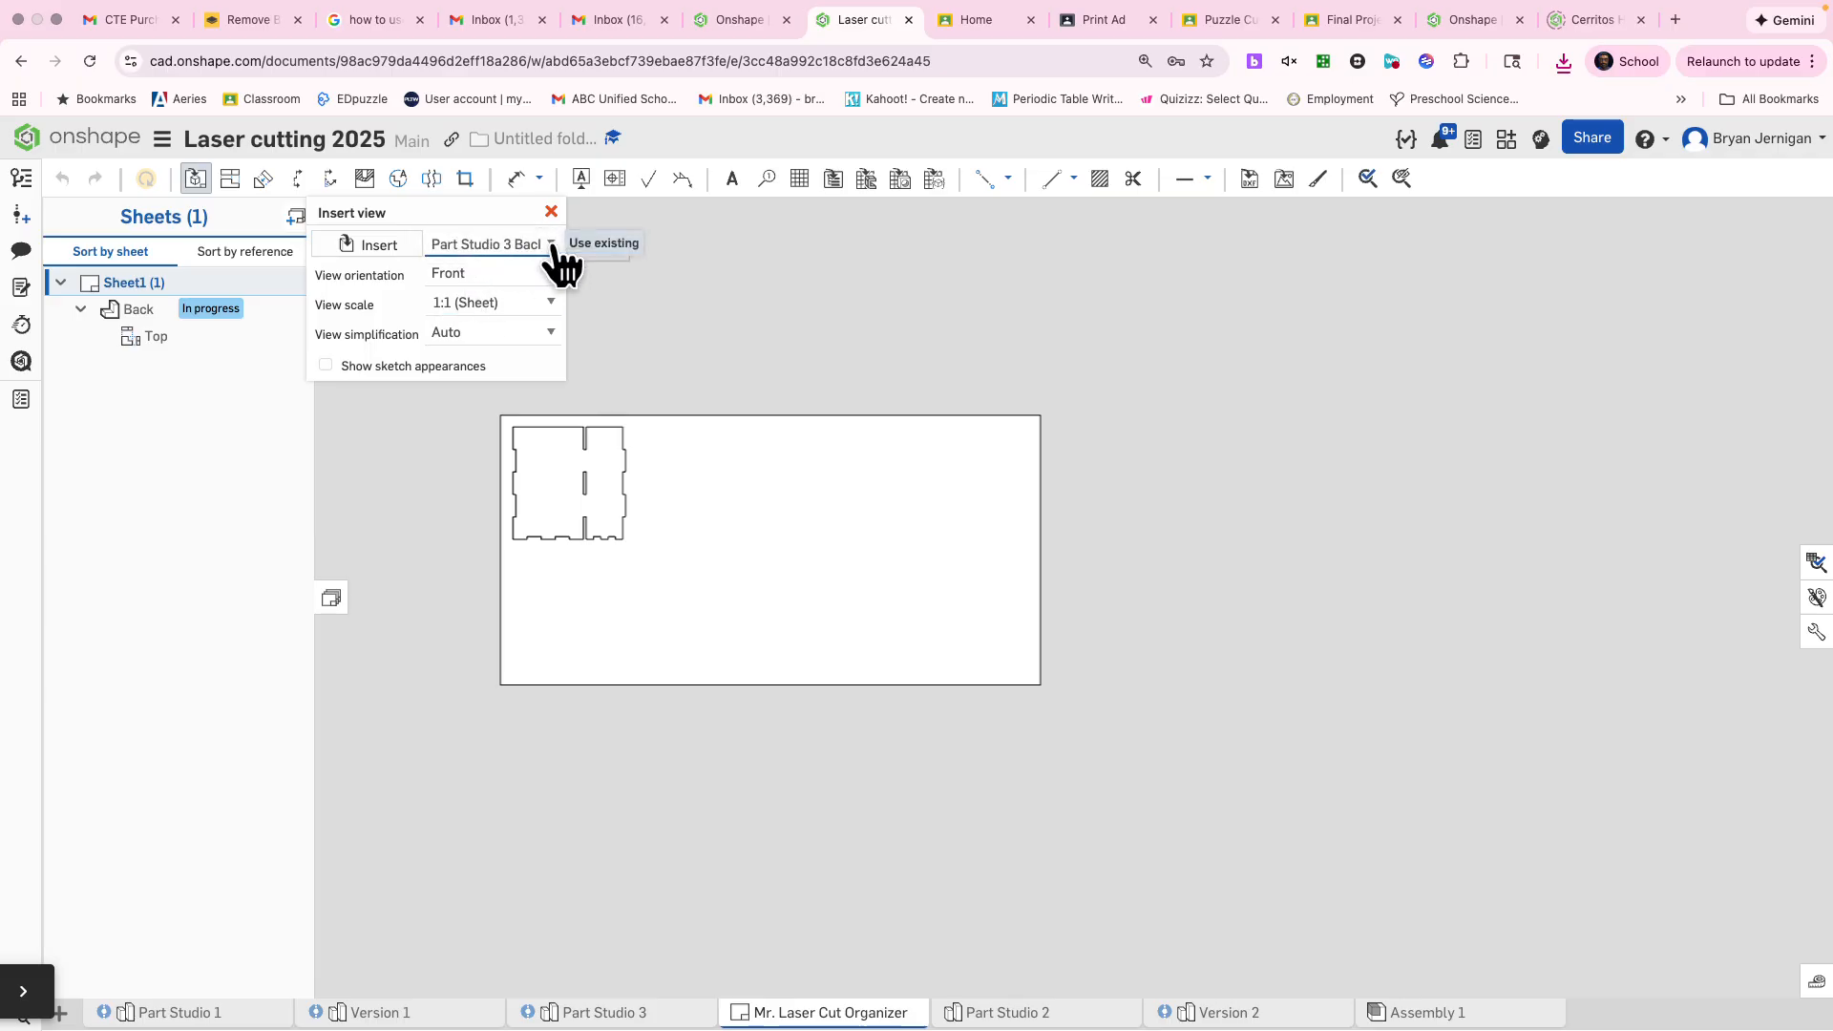
{"action": "left_click", "coordinate": [362, 247]}
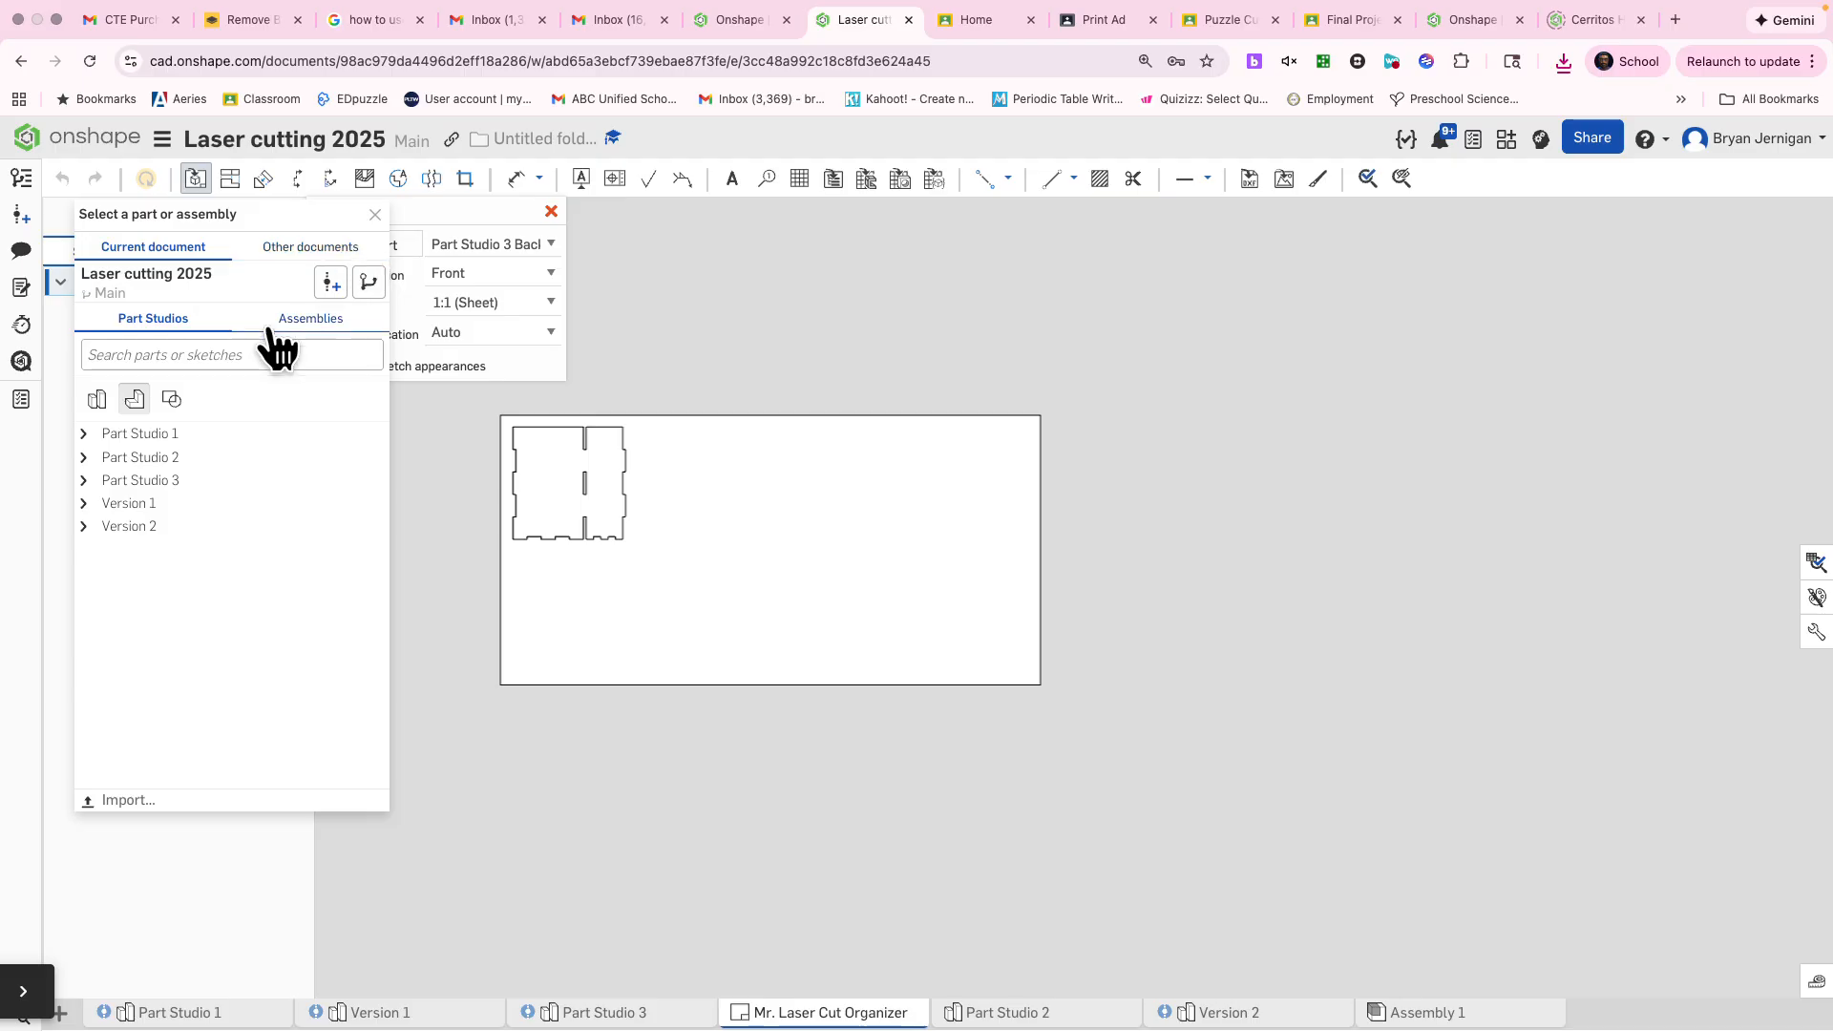
{"action": "left_click", "coordinate": [93, 479]}
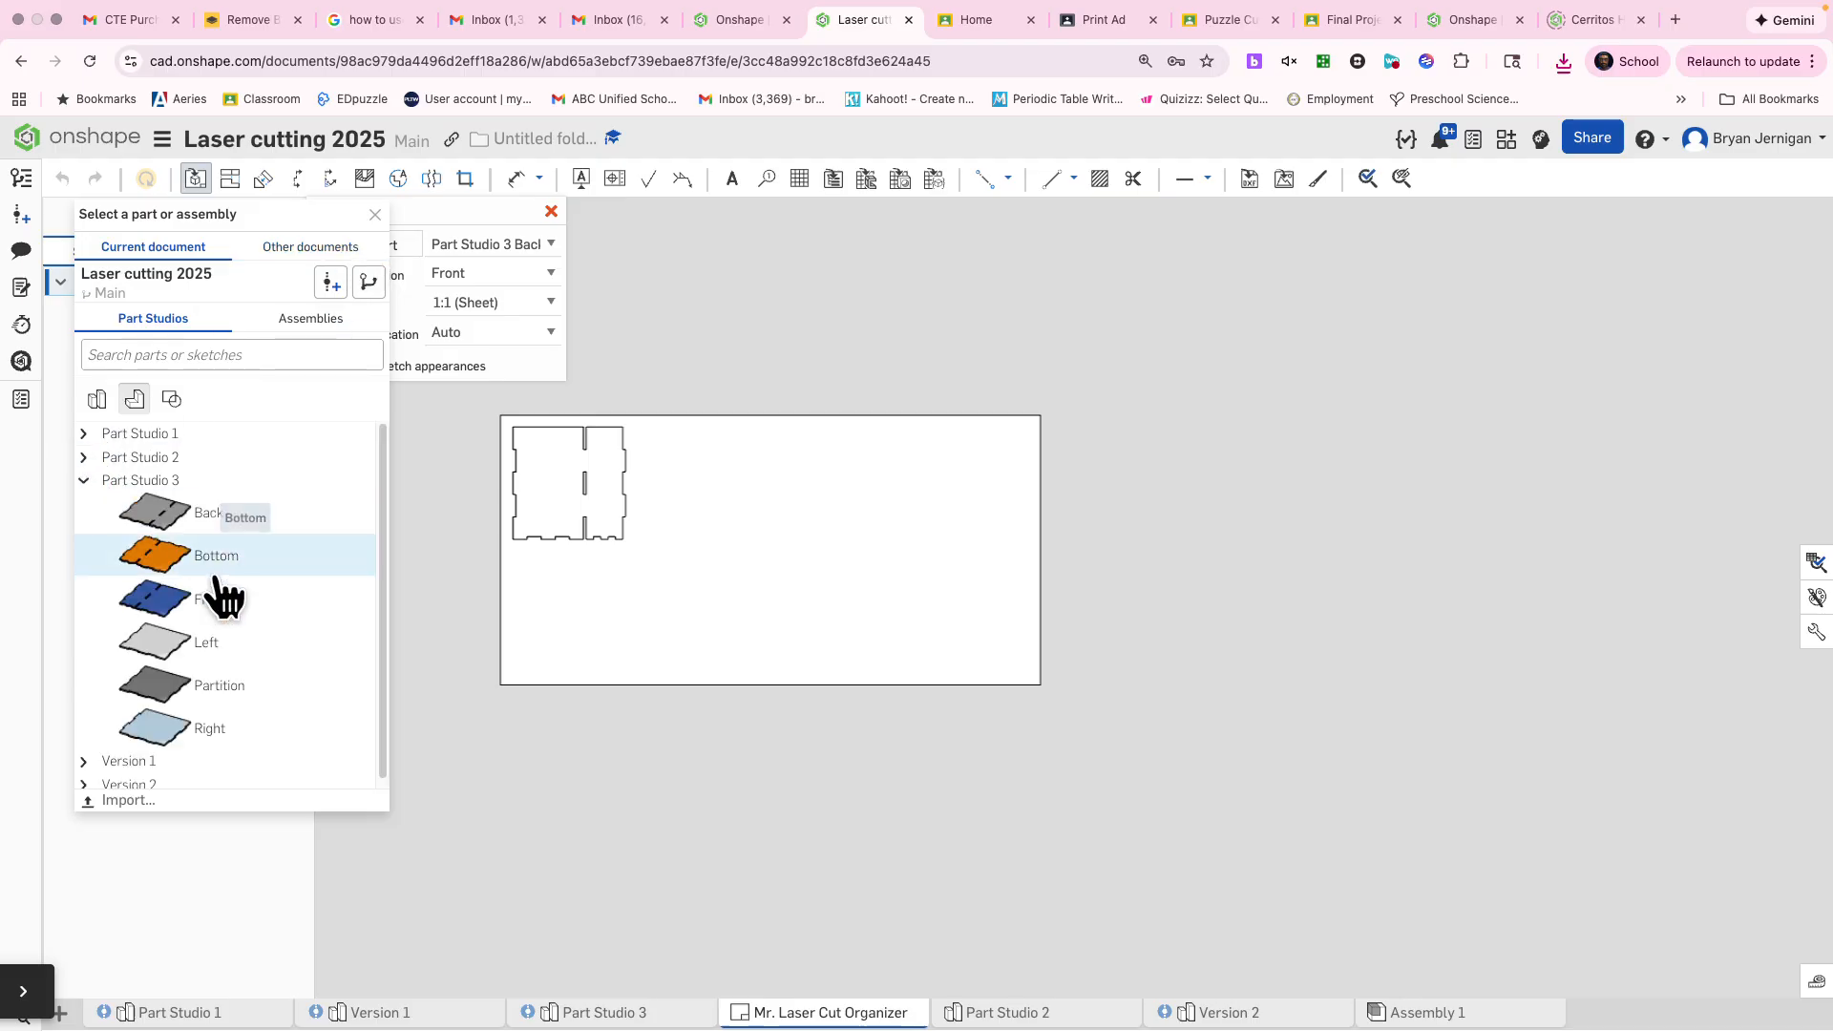
{"action": "left_click", "coordinate": [239, 545]}
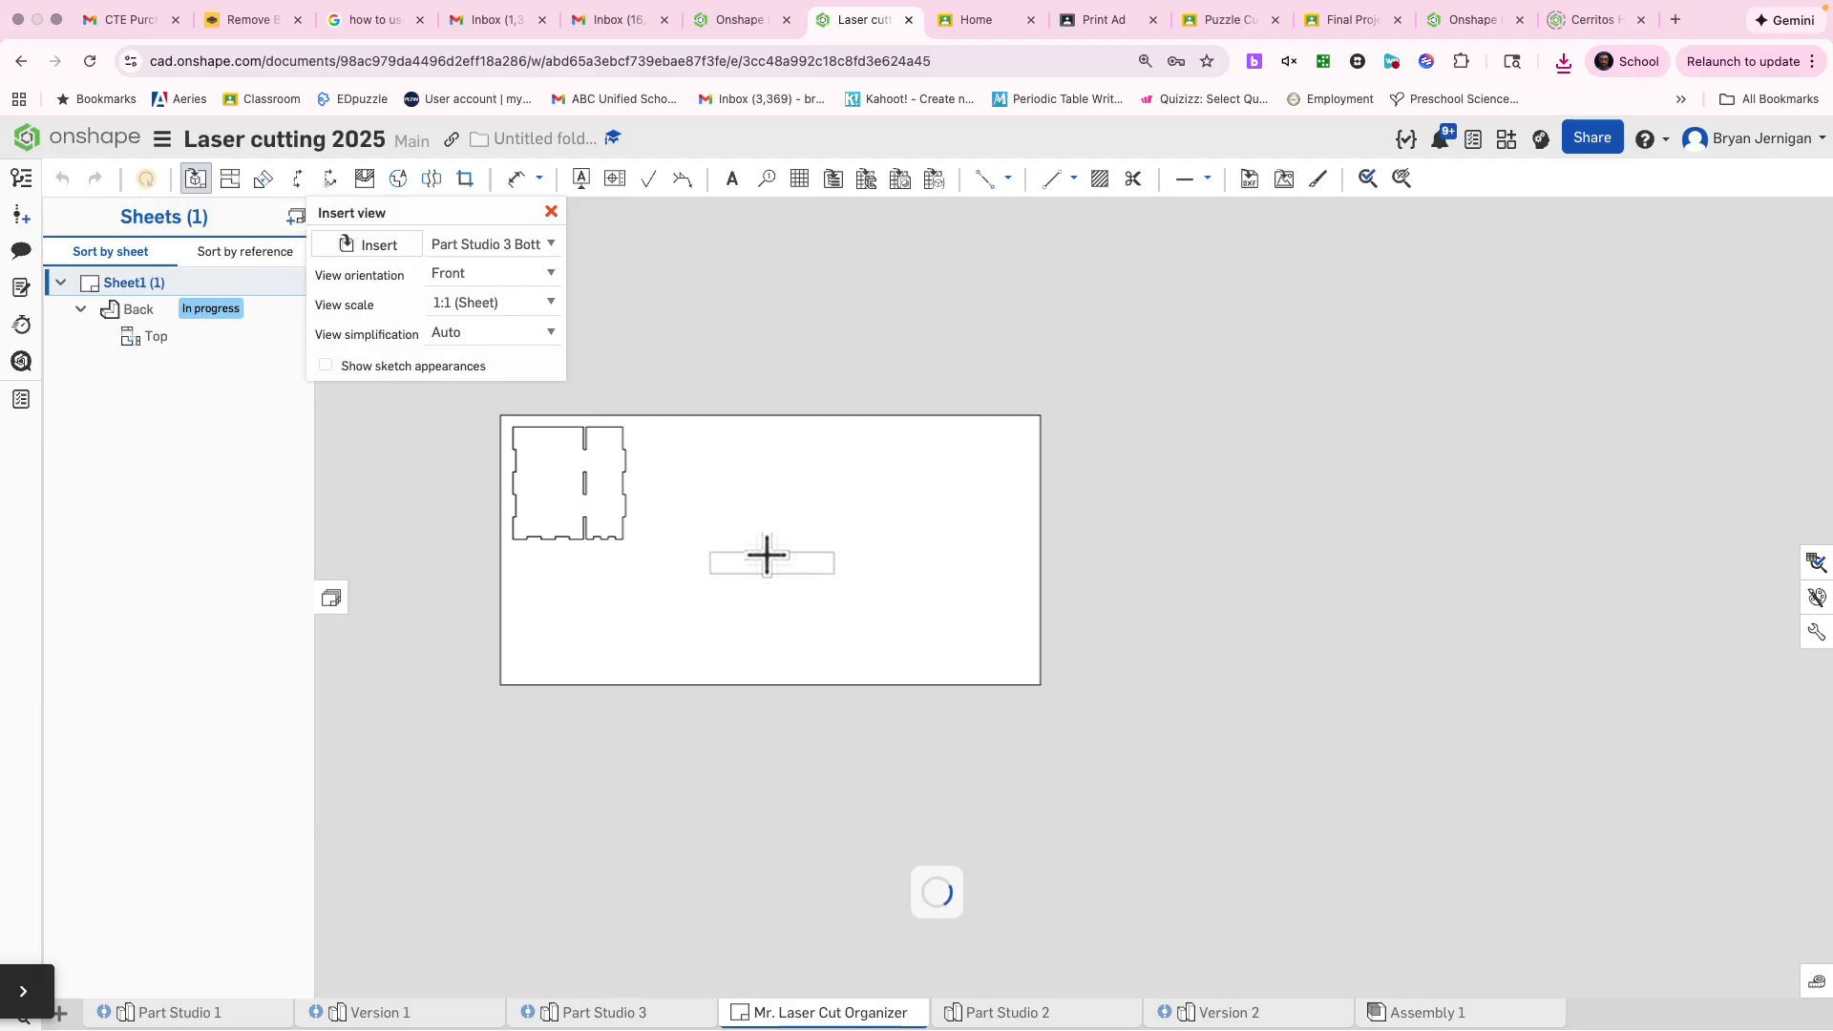
{"action": "left_click", "coordinate": [518, 277]}
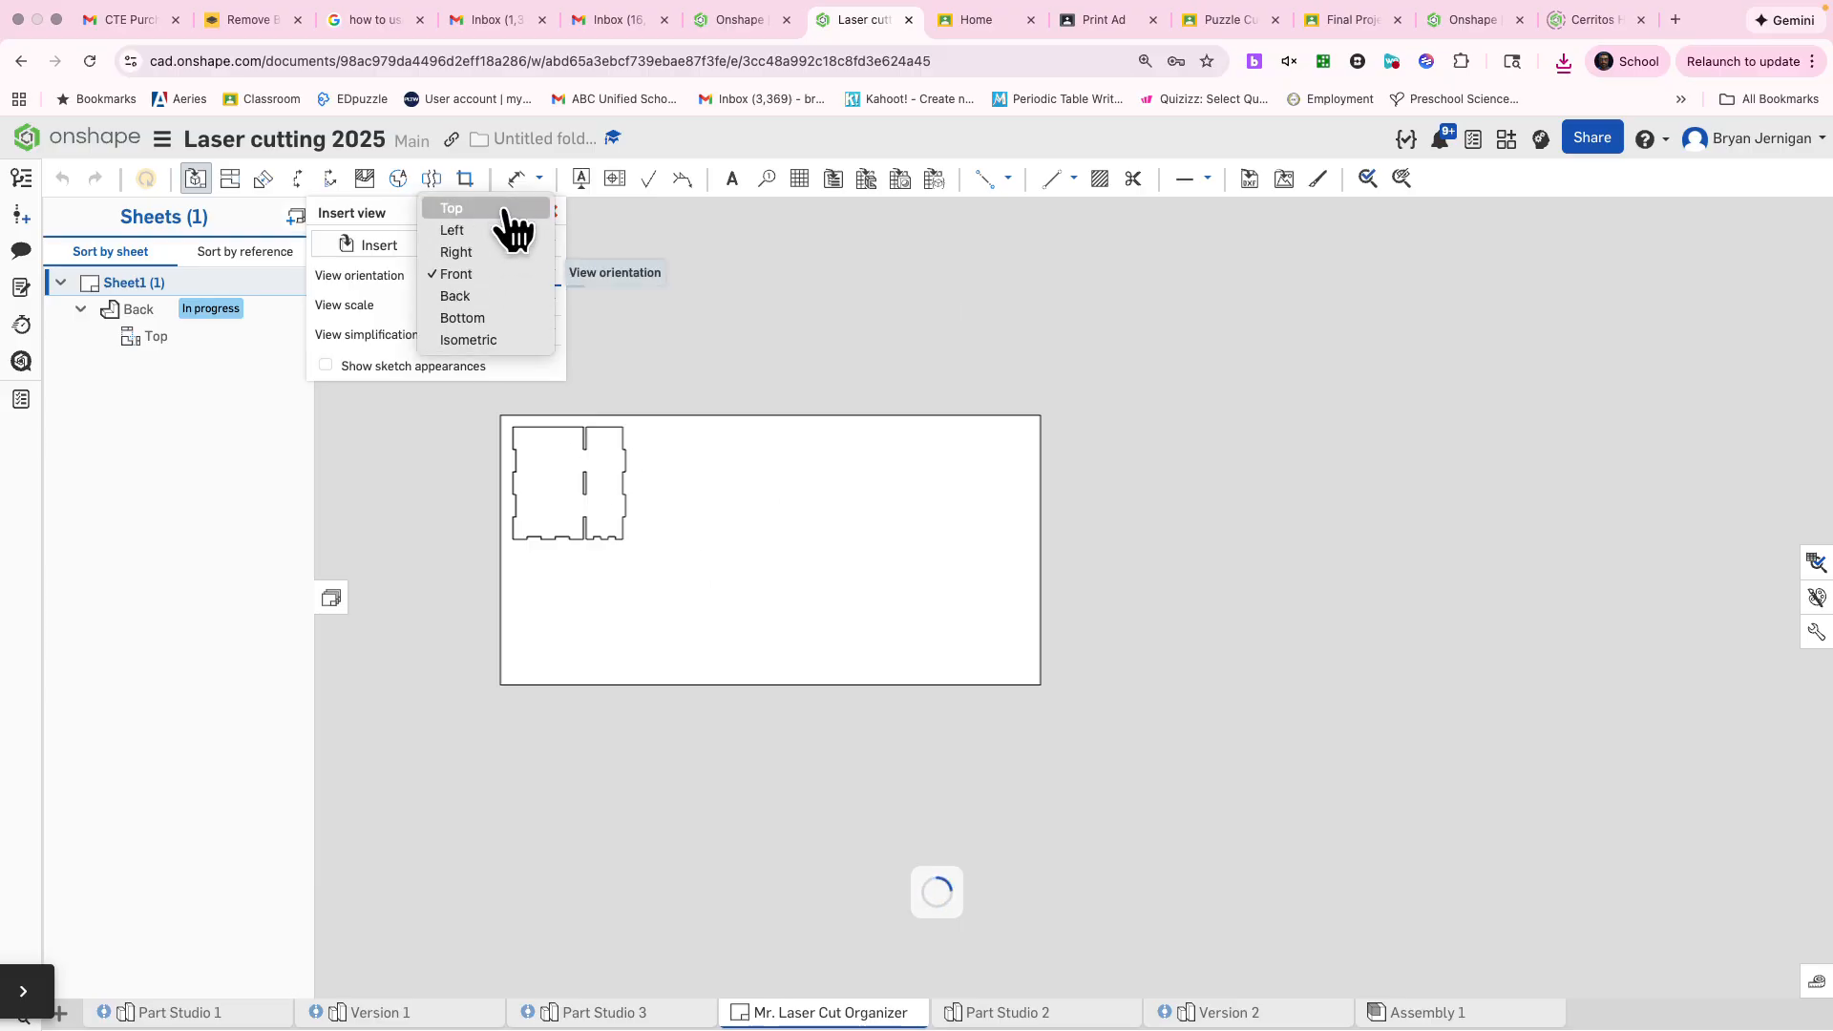
{"action": "left_click", "coordinate": [500, 210]}
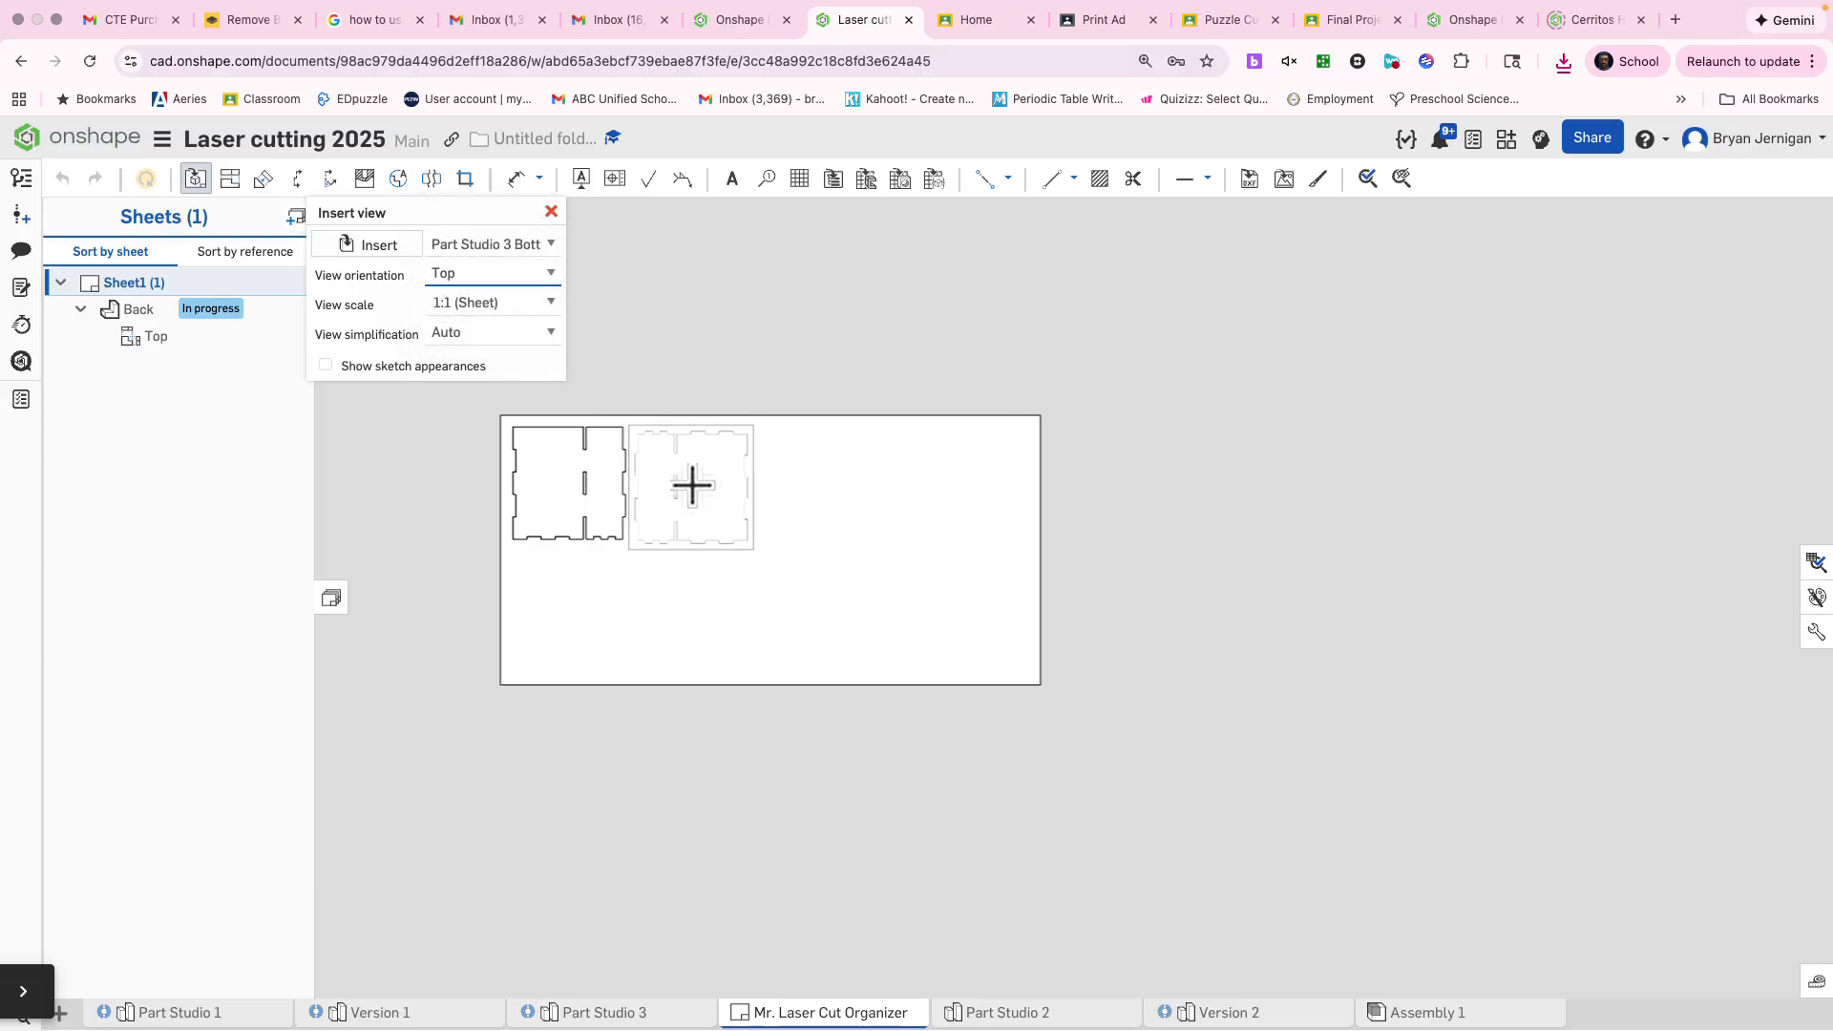
{"action": "left_click", "coordinate": [692, 484]}
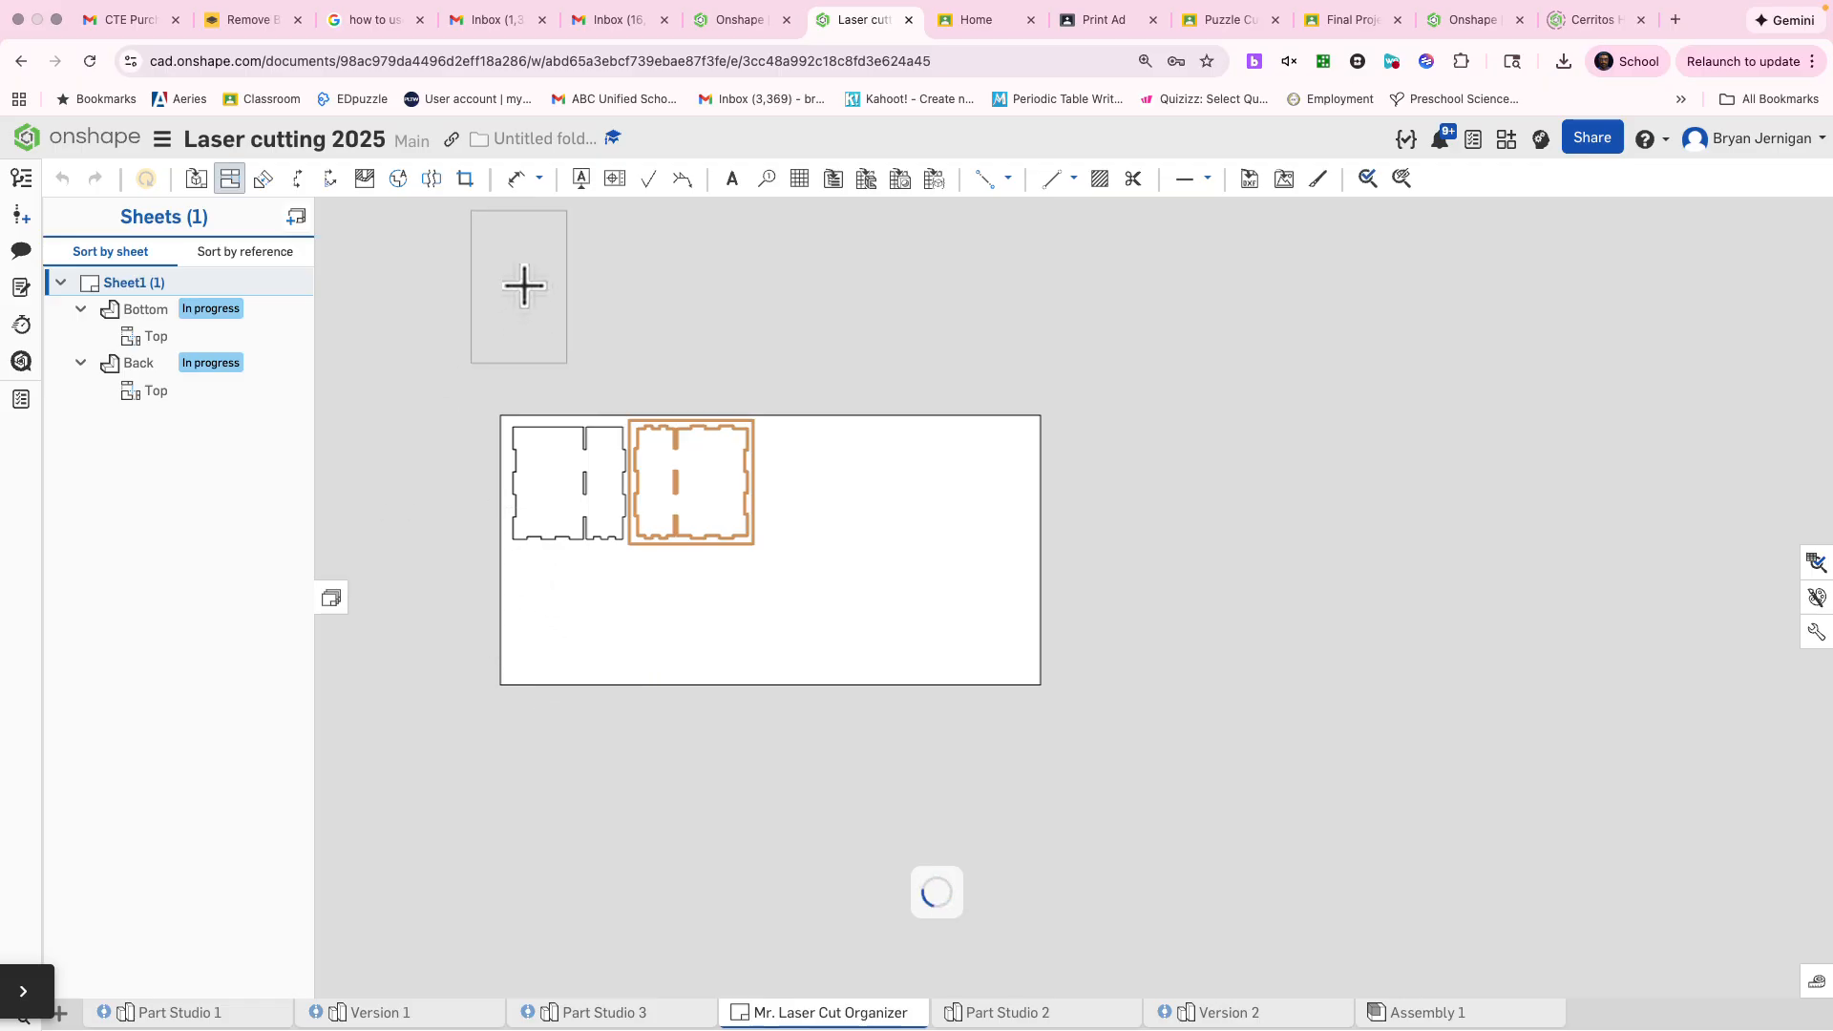
{"action": "key", "text": "Escape"}
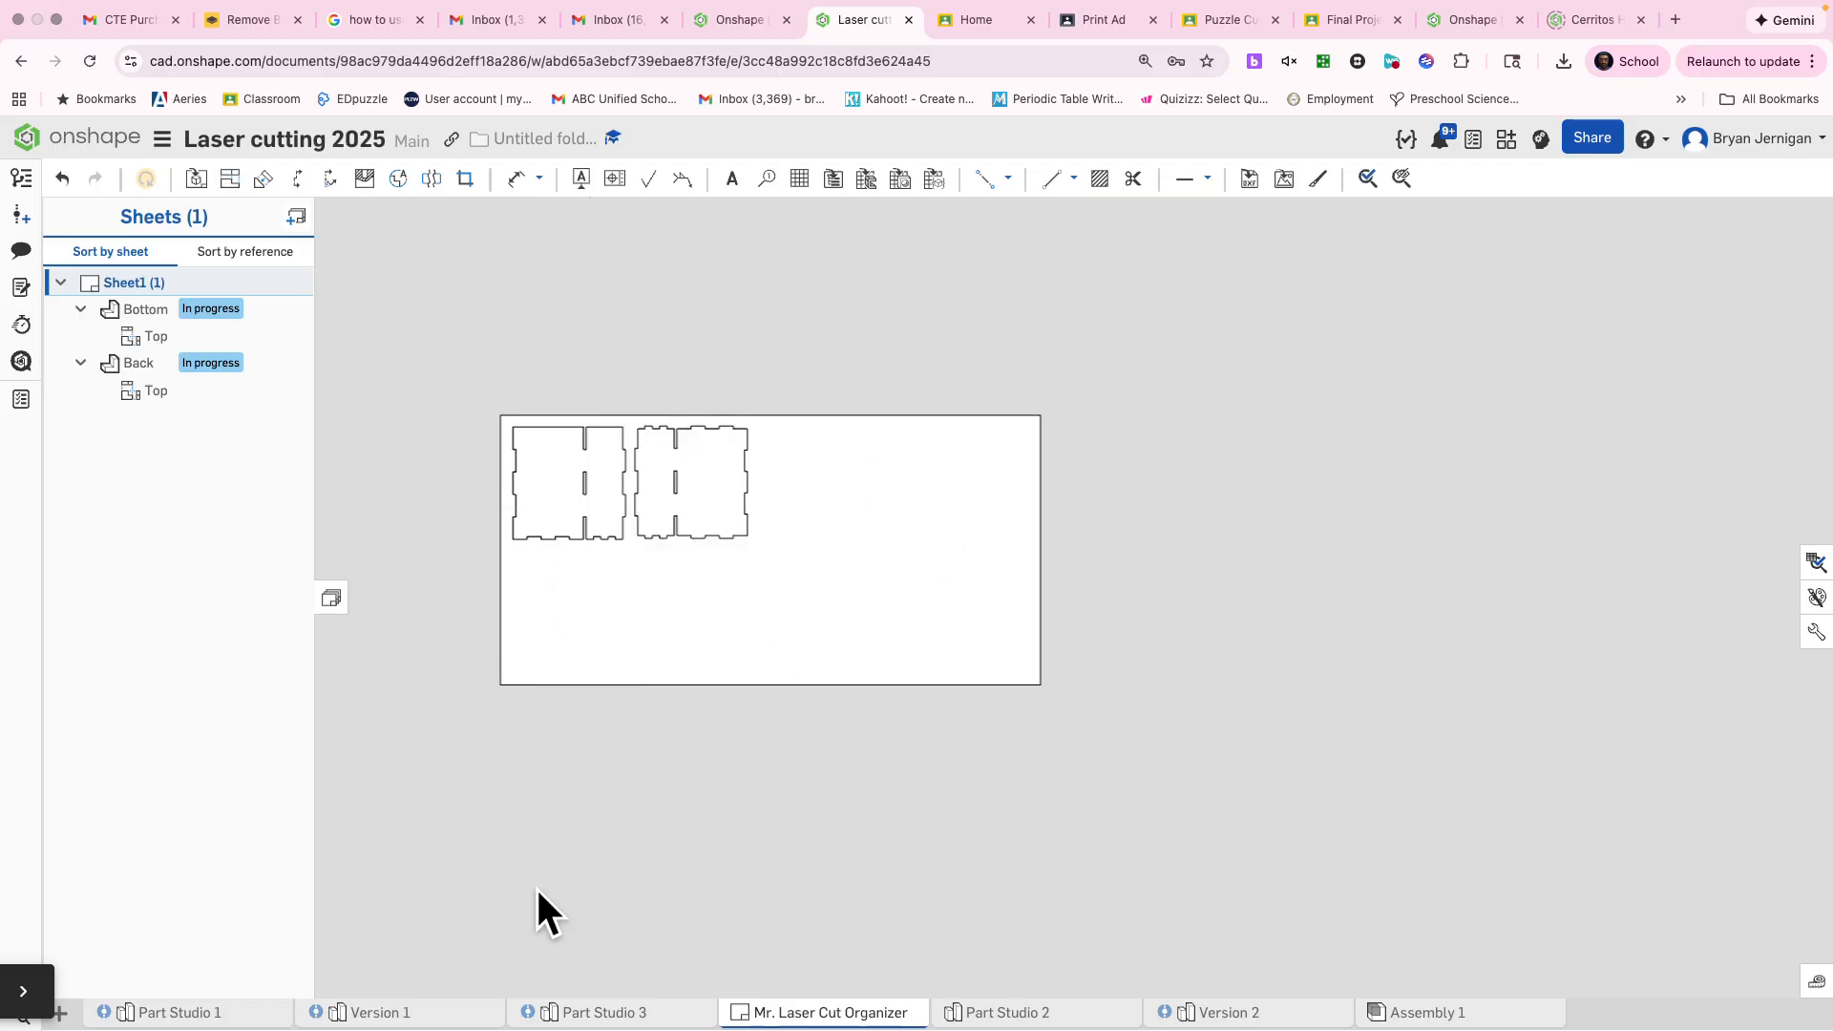
Delete the Auto Layout 1 feature from Part Studio 3
{"action": "left_click", "coordinate": [604, 1014]}
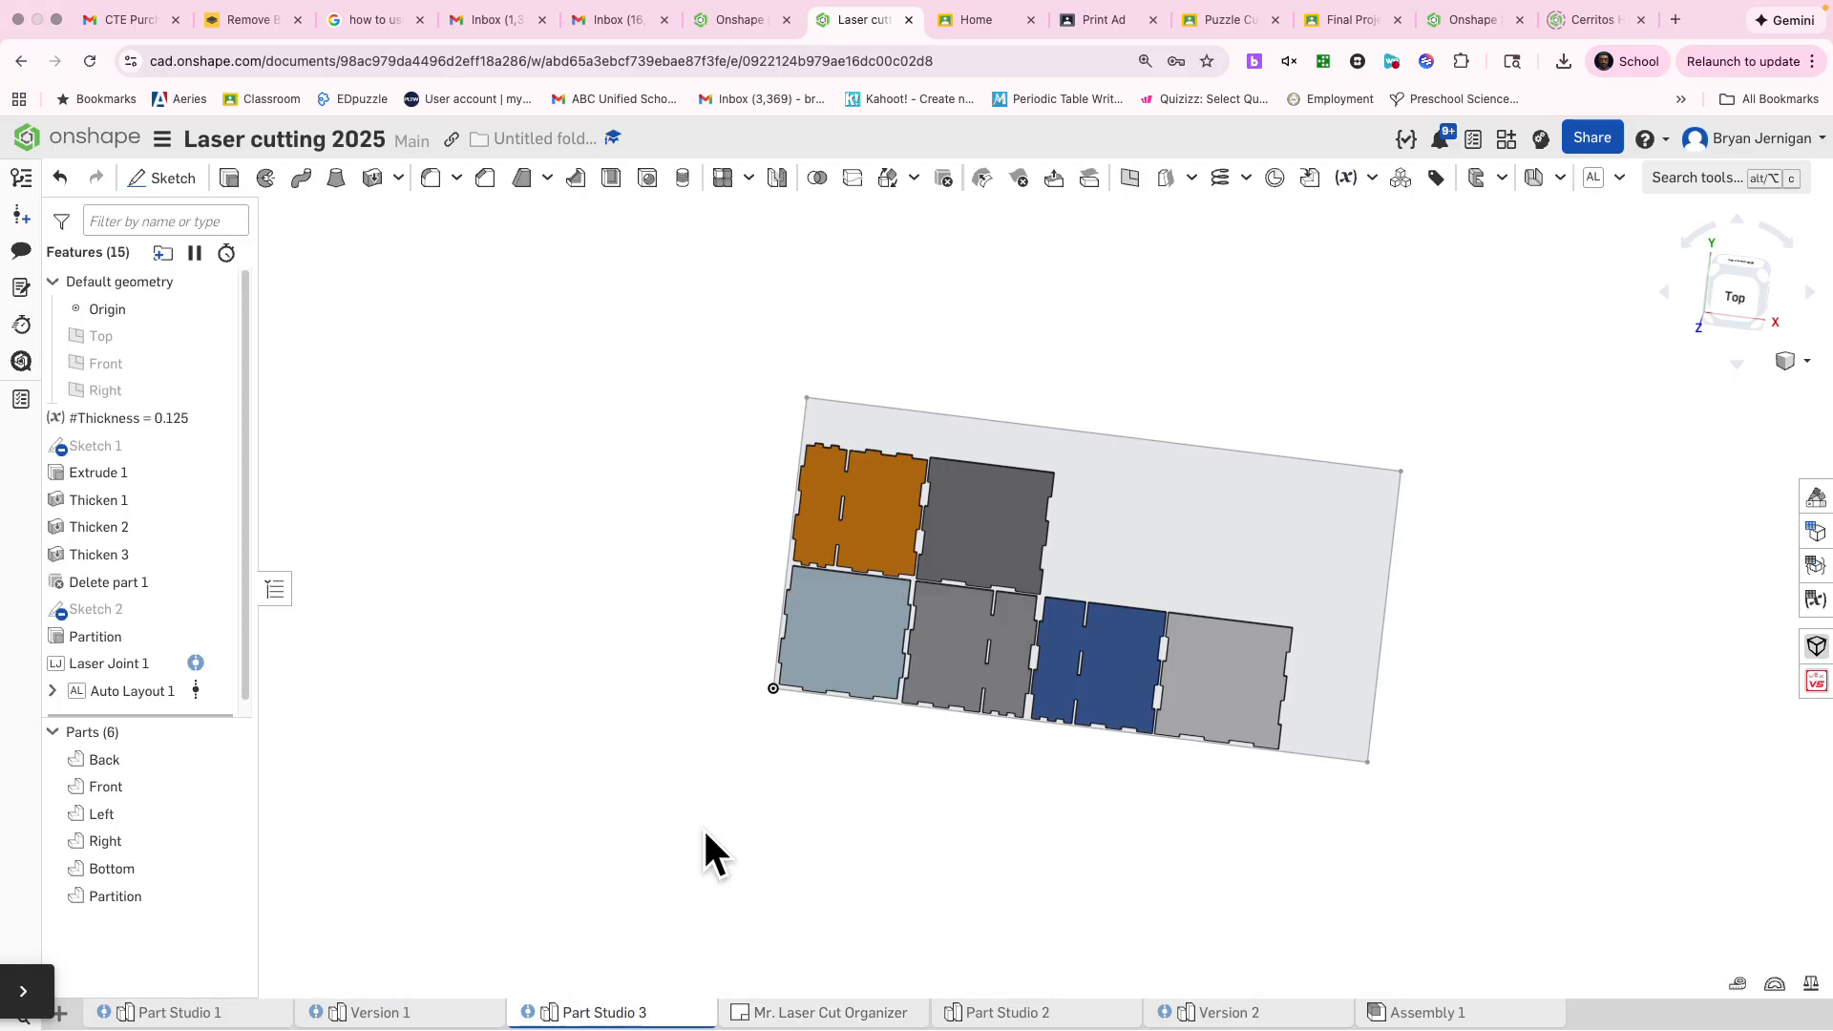
{"action": "right_click", "coordinate": [145, 697]}
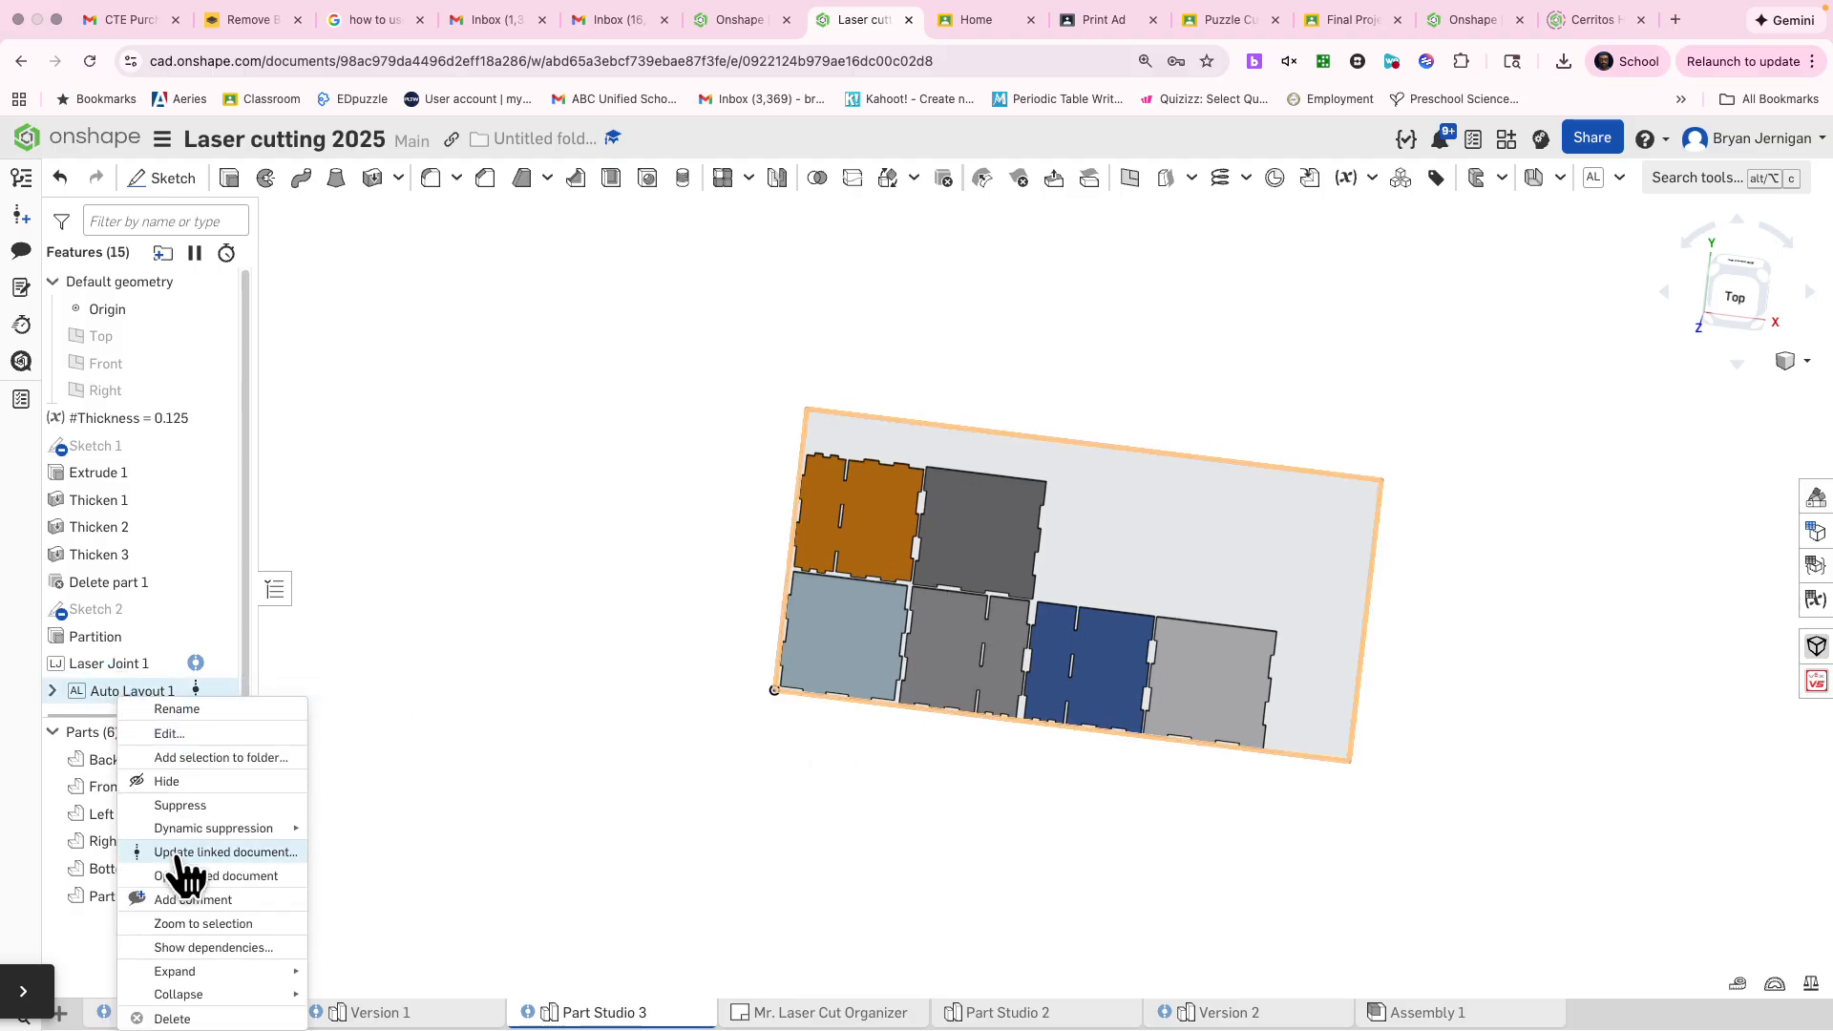
{"action": "left_click", "coordinate": [191, 1017]}
{"action": "left_click", "coordinate": [523, 817]}
Thicken the top edge face of the box's Right panel by 5 in as a new part
{"action": "mouse_move", "coordinate": [634, 752]}
{"action": "right_mouse_down"}
{"action": "mouse_move", "coordinate": [697, 701]}
{"action": "mouse_move", "coordinate": [625, 567]}
{"action": "mouse_move", "coordinate": [667, 758]}
{"action": "right_mouse_up"}
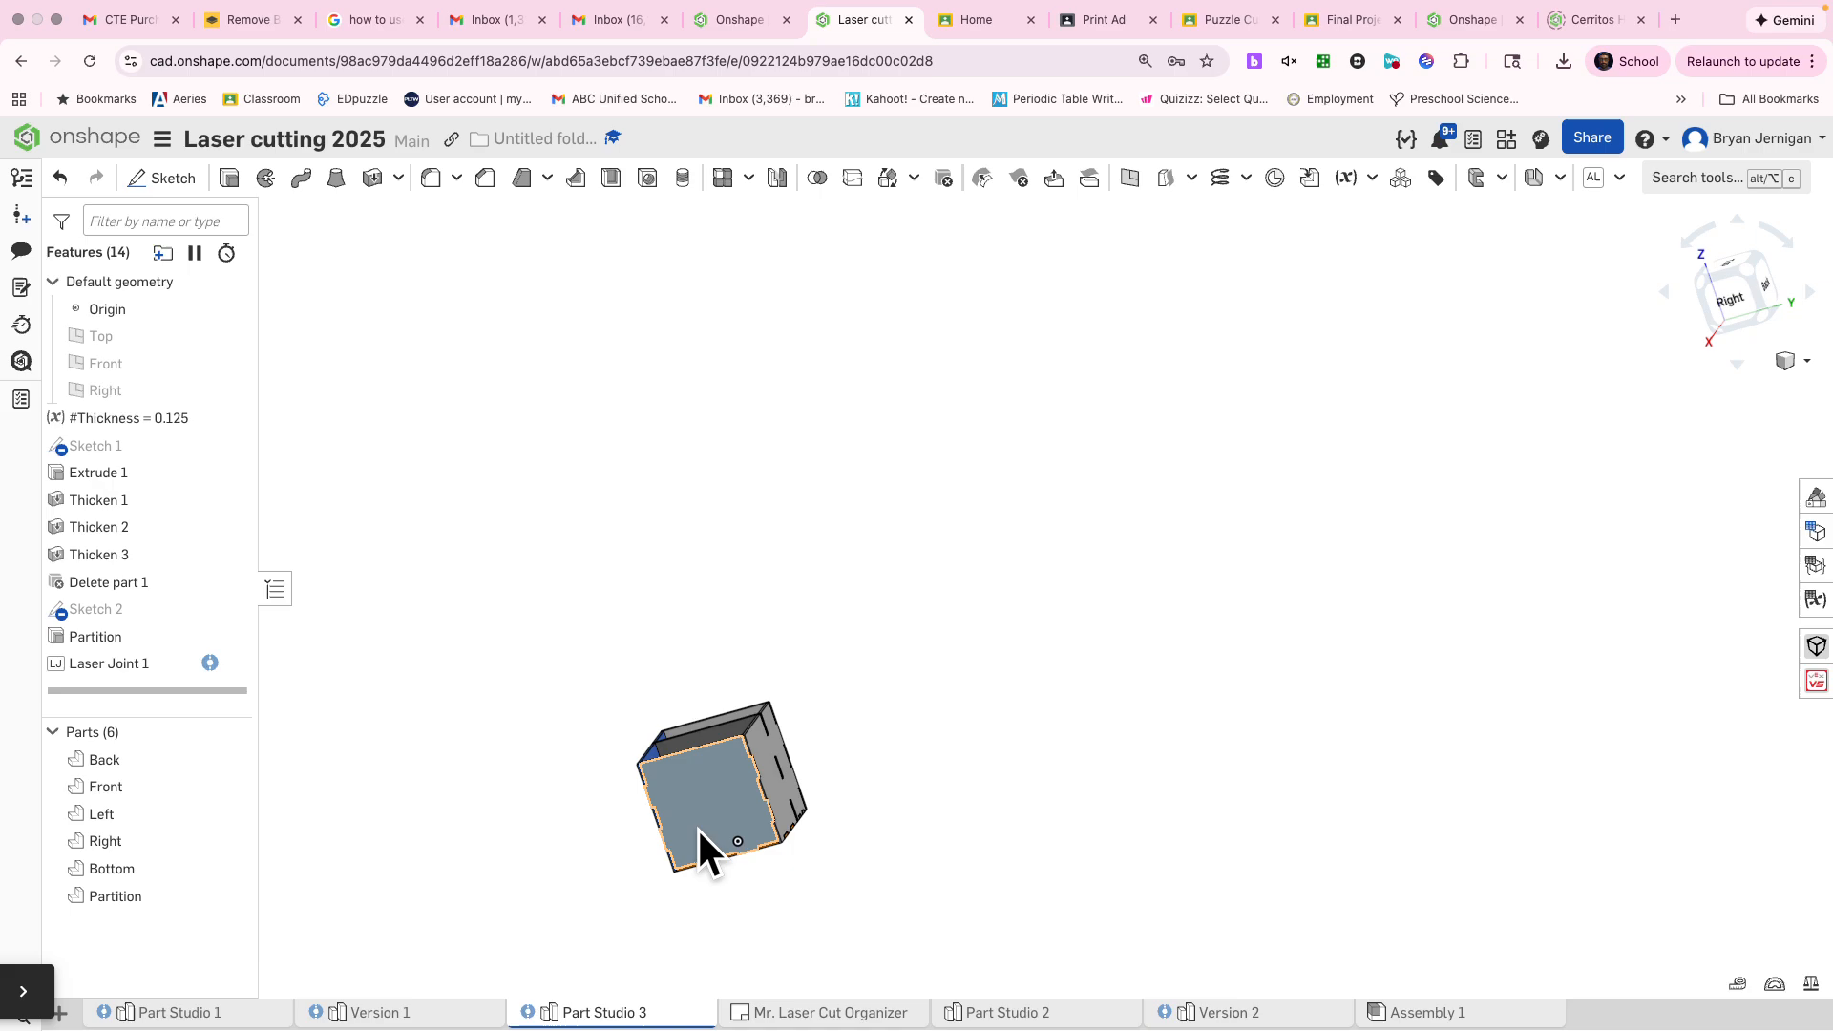
{"action": "scroll", "coordinate": [712, 830], "scroll_direction": "up", "scroll_amount": 5}
{"action": "right_click_drag", "start_coordinate": [672, 777], "coordinate": [454, 516]}
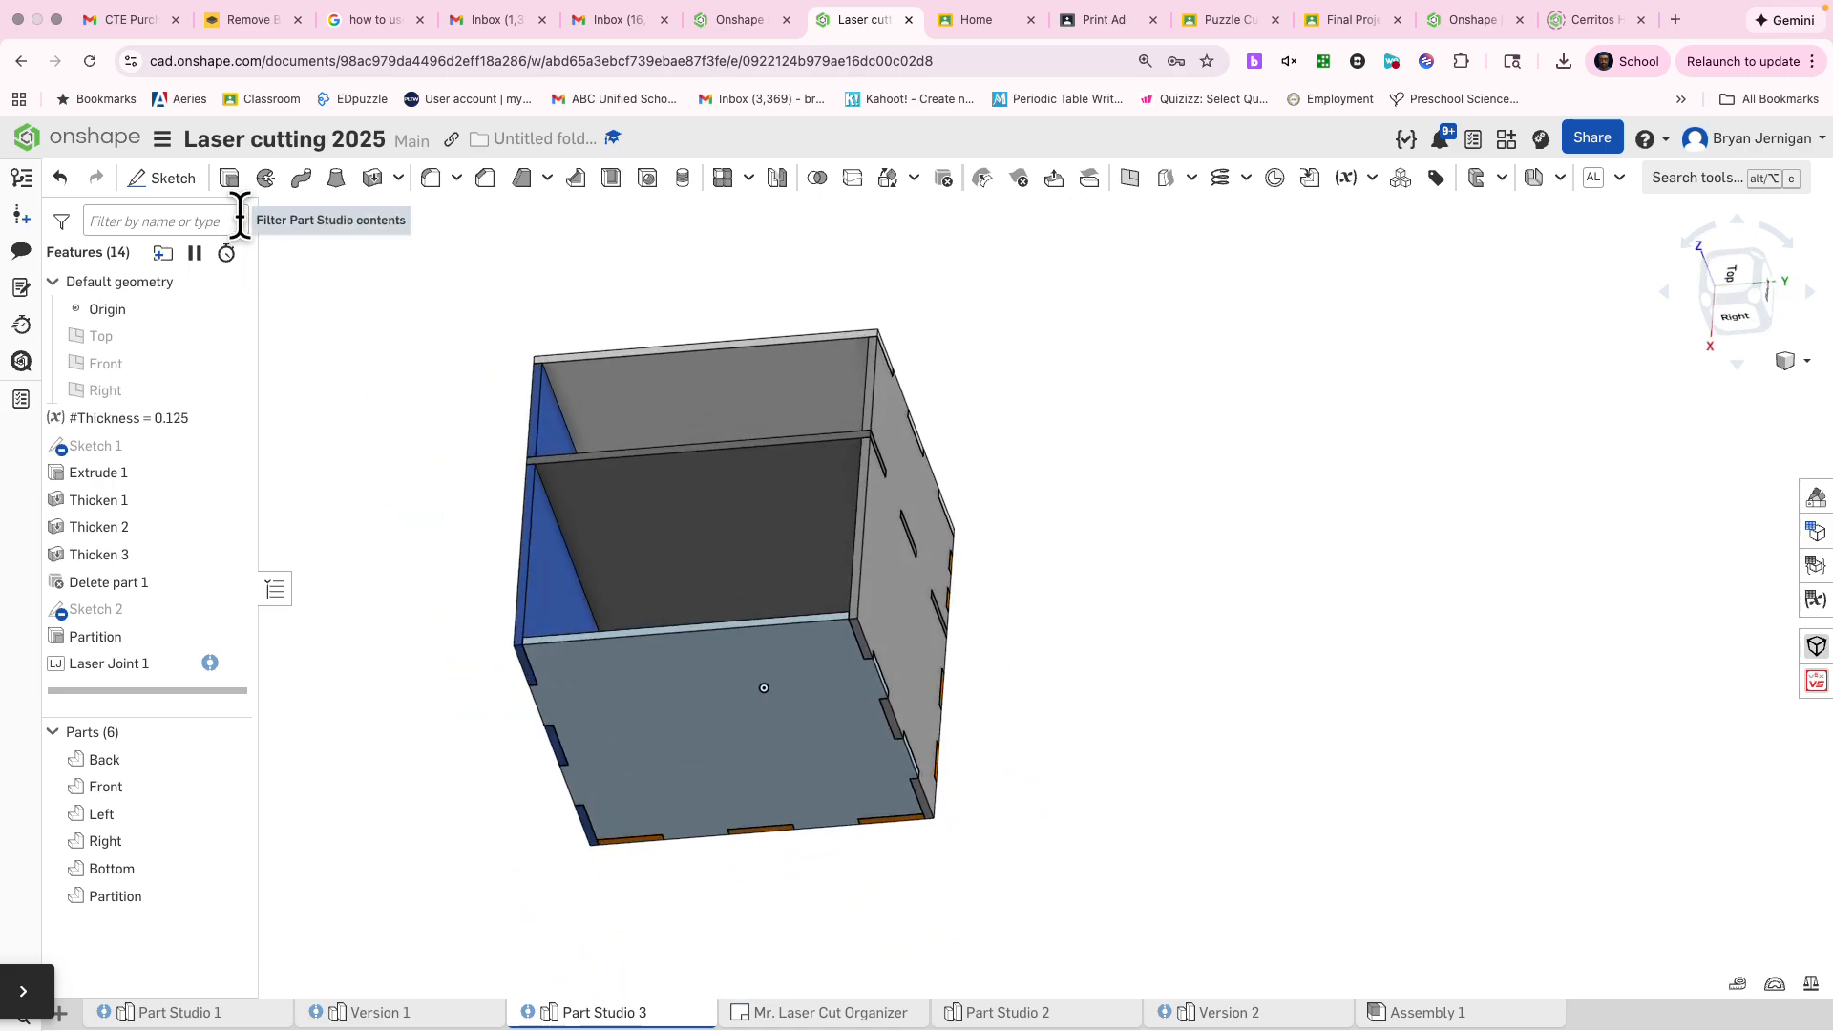
{"action": "left_click", "coordinate": [378, 181]}
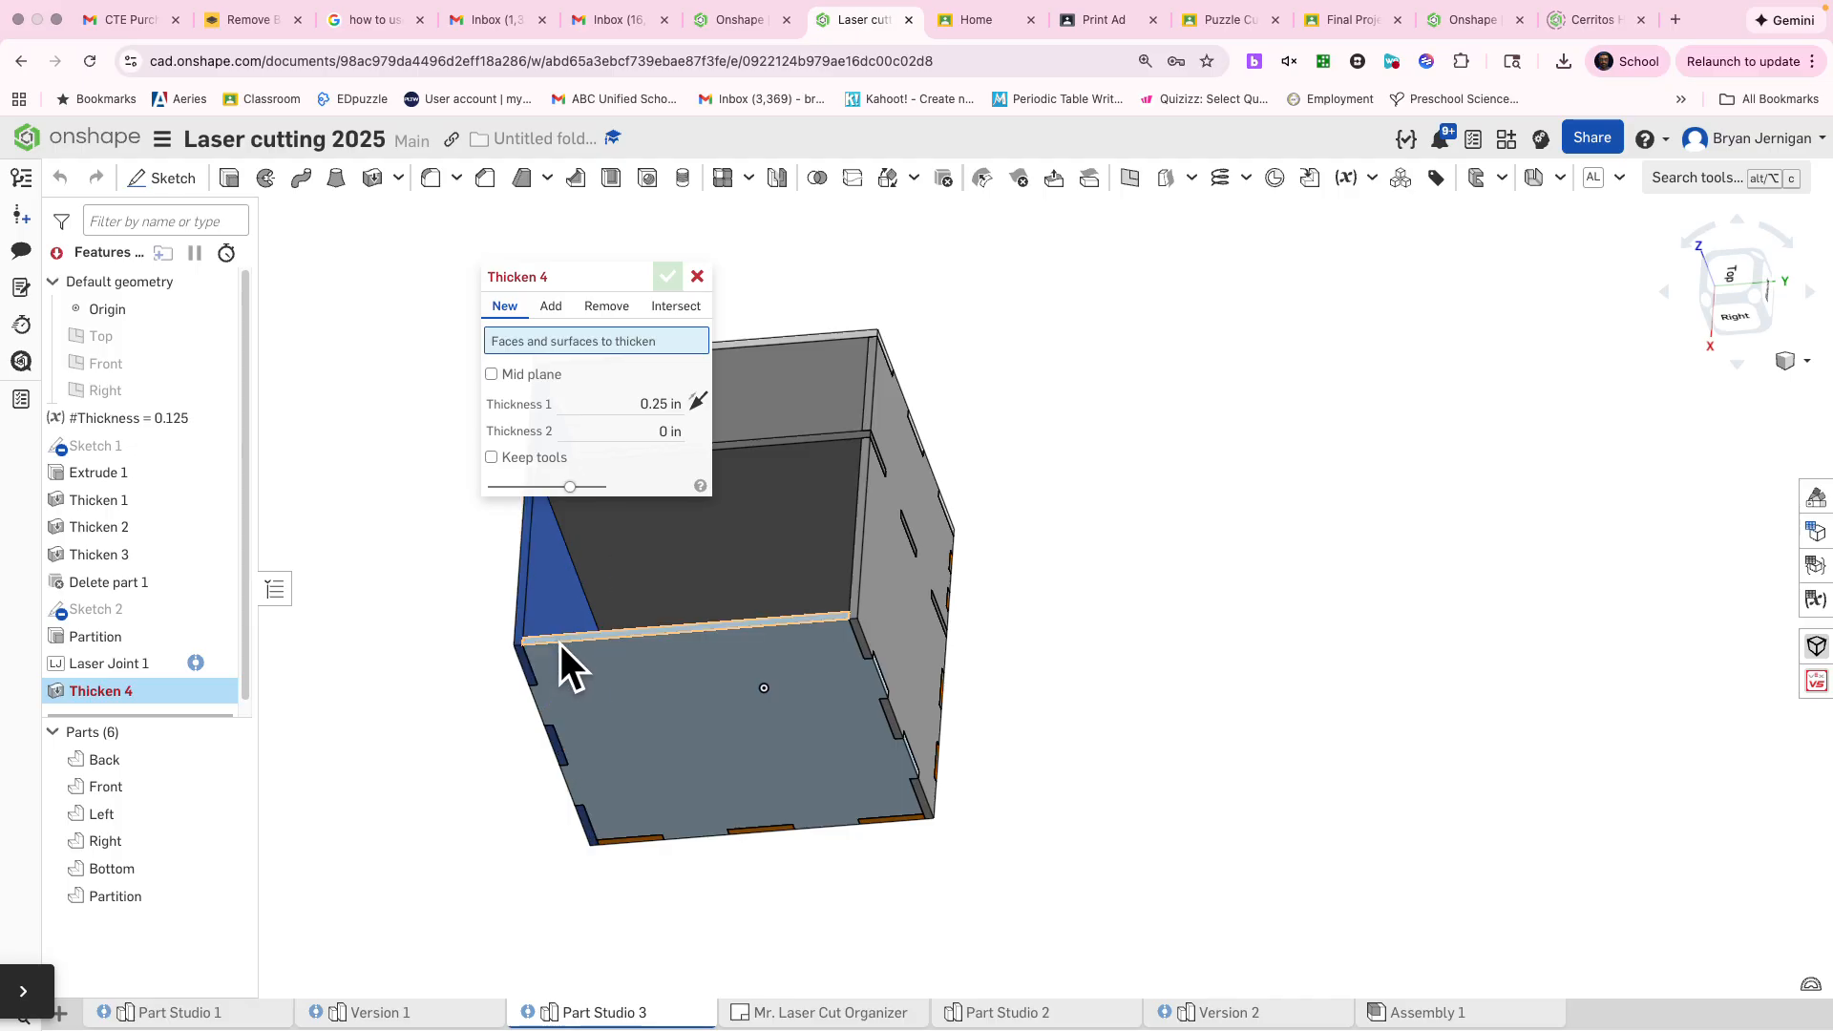
{"action": "left_click", "coordinate": [560, 645]}
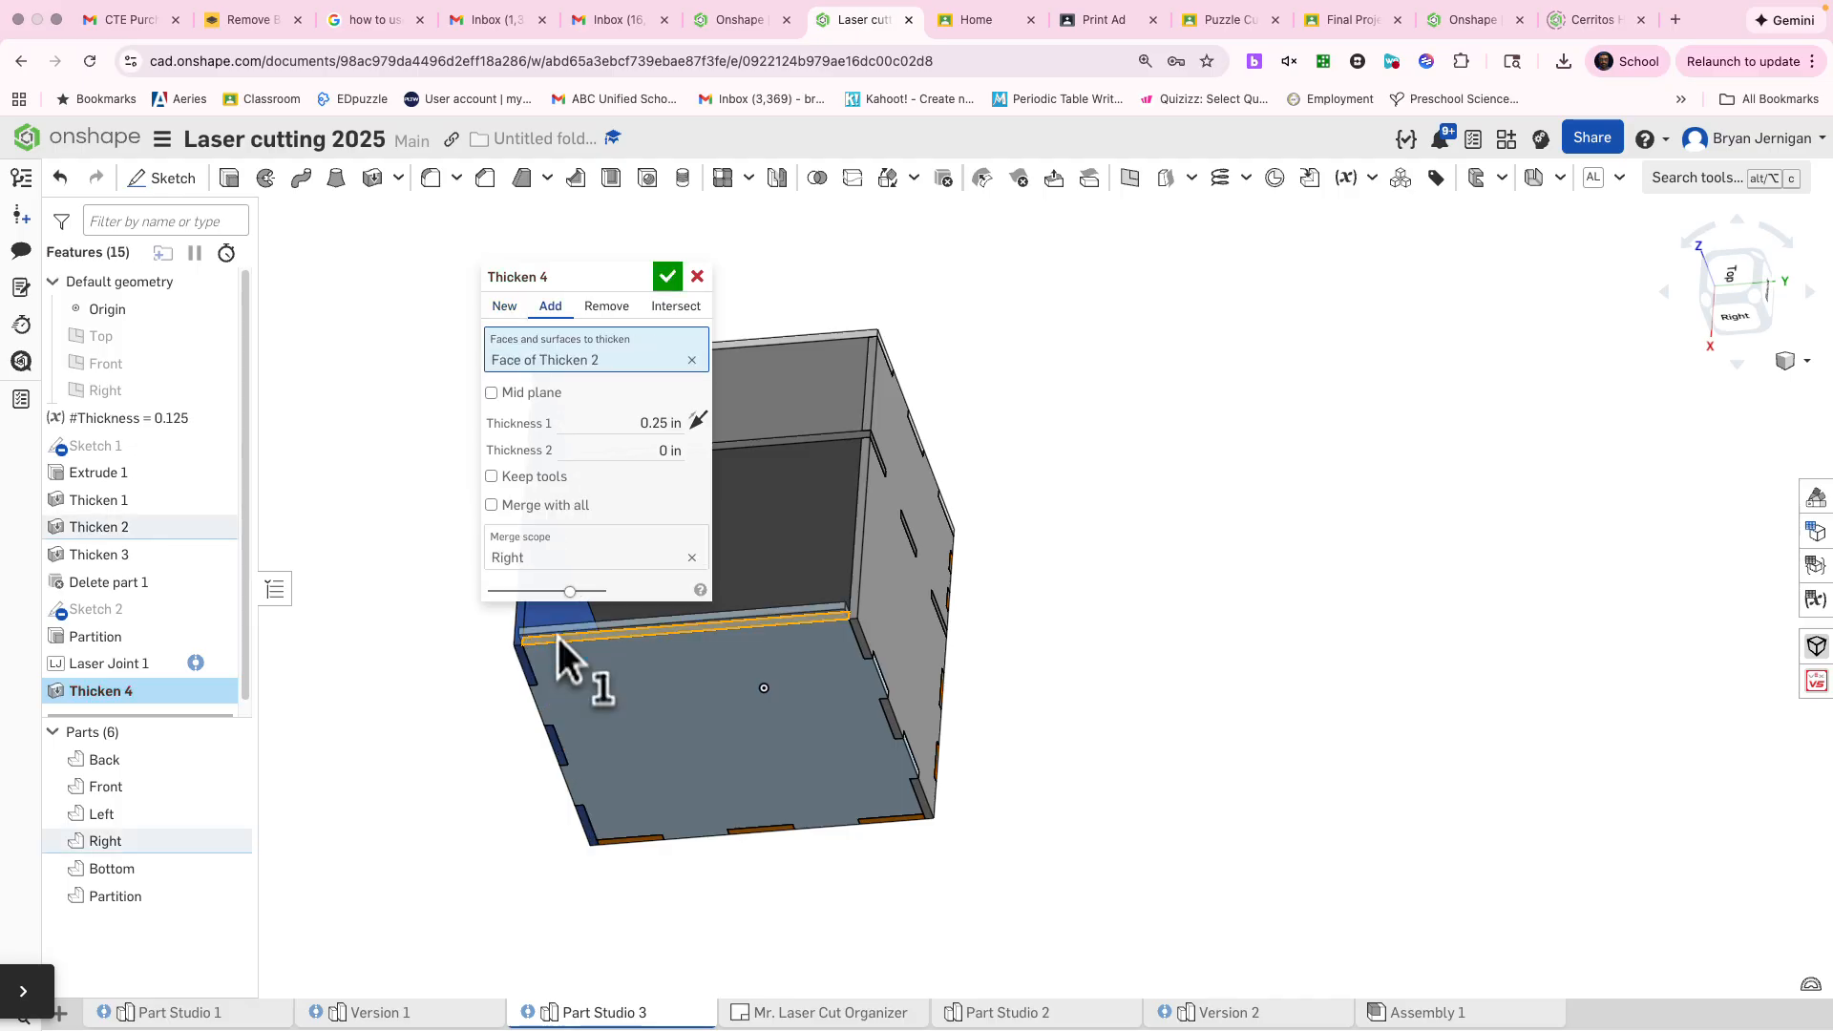
{"action": "left_click", "coordinate": [506, 306]}
{"action": "left_click", "coordinate": [619, 421]}
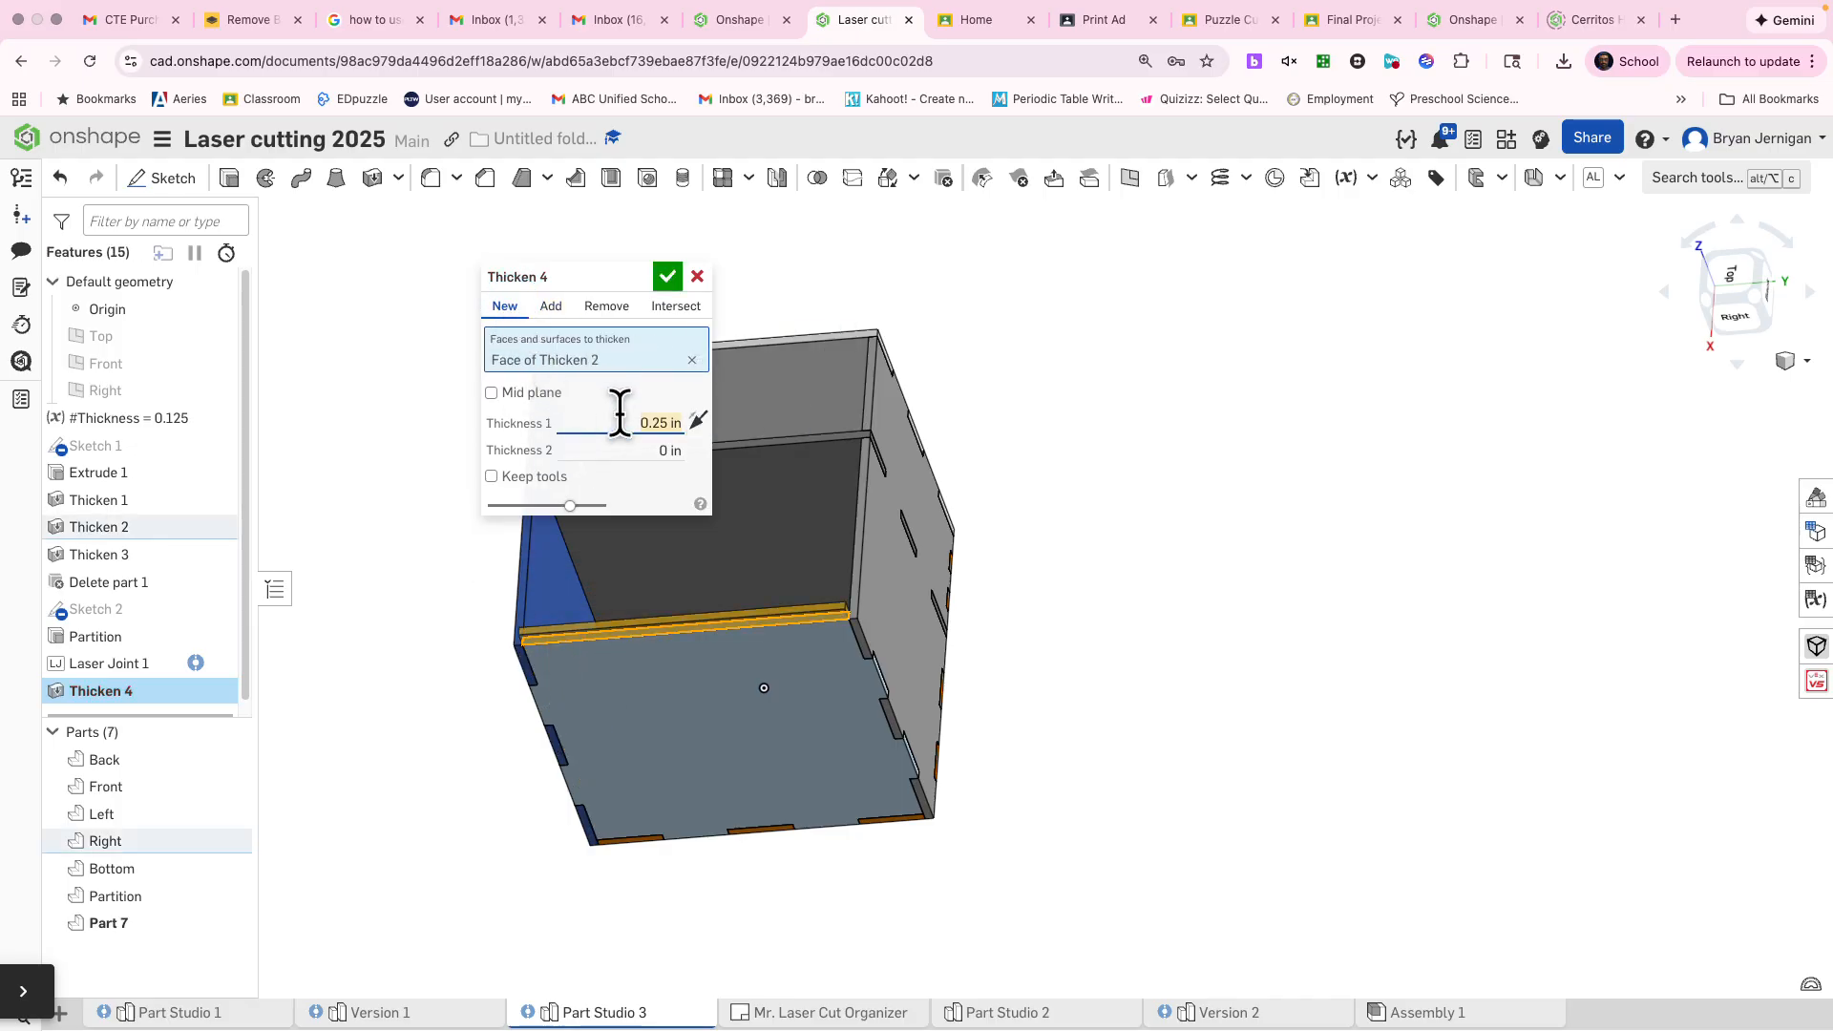
{"action": "type", "text": "5"}
{"action": "key", "text": "Return"}
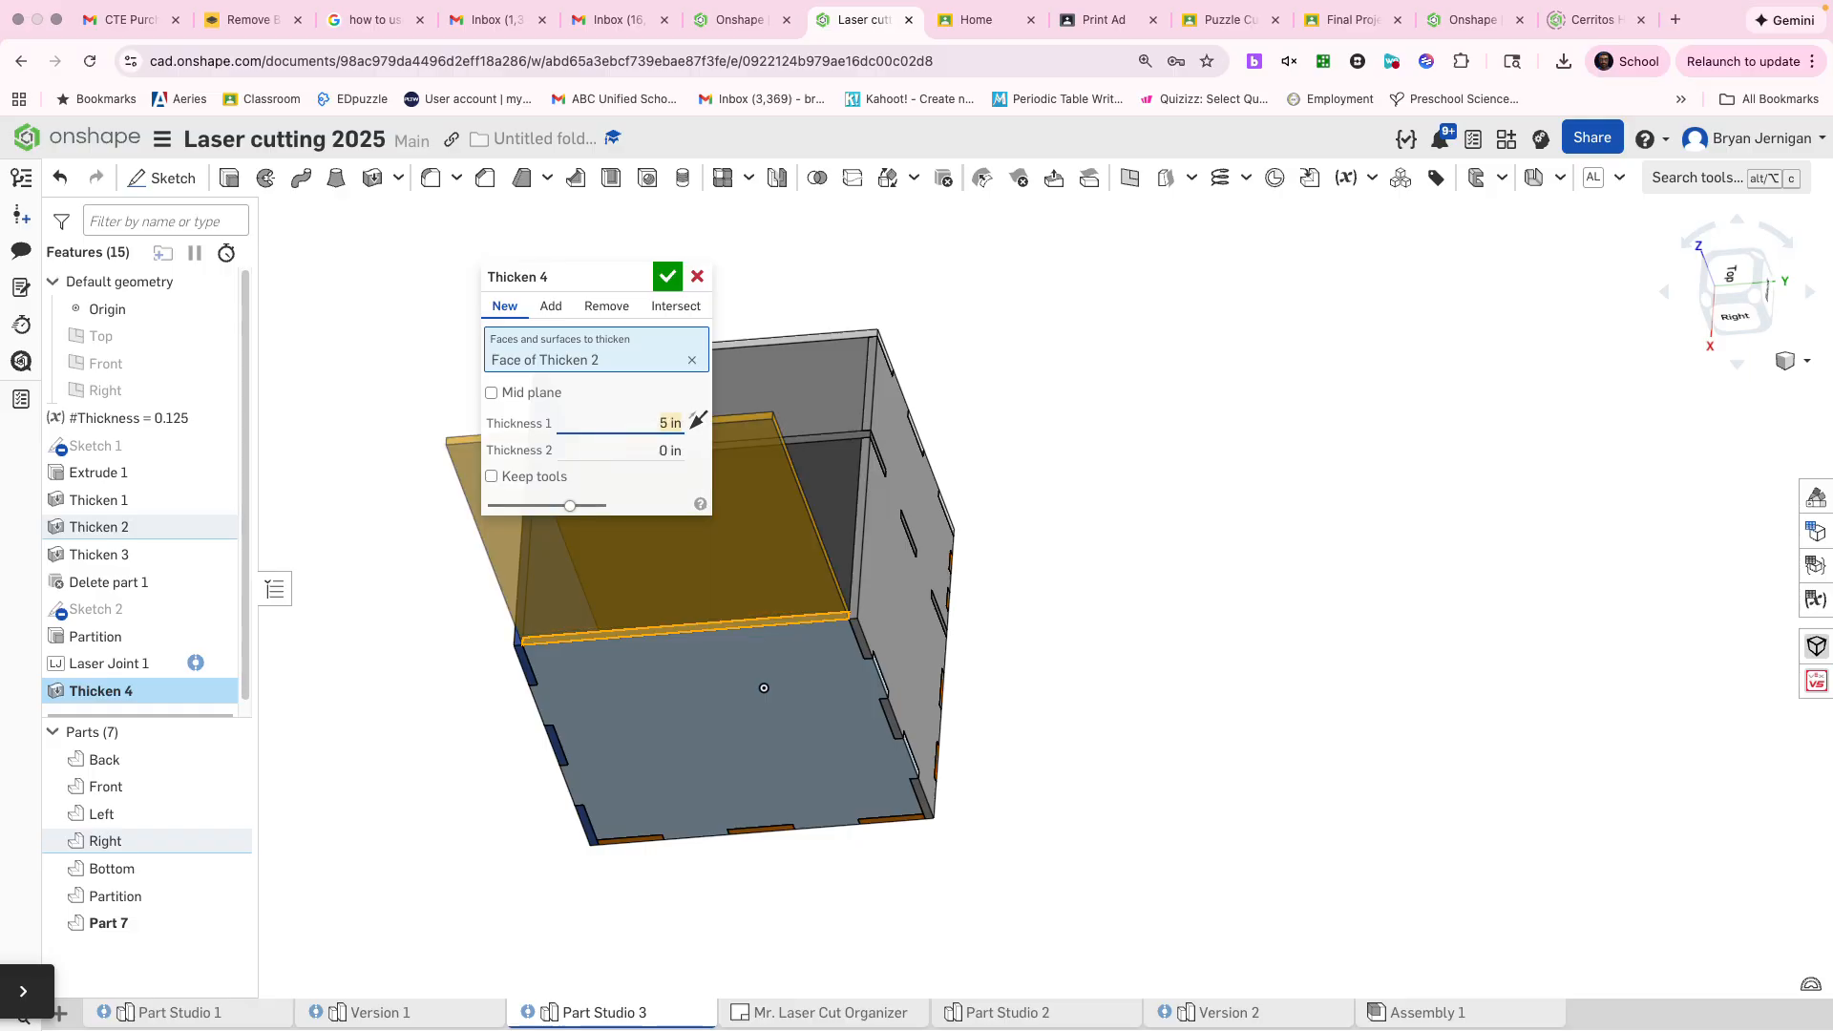
{"action": "left_click", "coordinate": [682, 278]}
Union the 5 in upward extension with the Right panel using Boolean, without keeping the tool parts
{"action": "right_click_drag", "start_coordinate": [688, 311], "coordinate": [434, 613]}
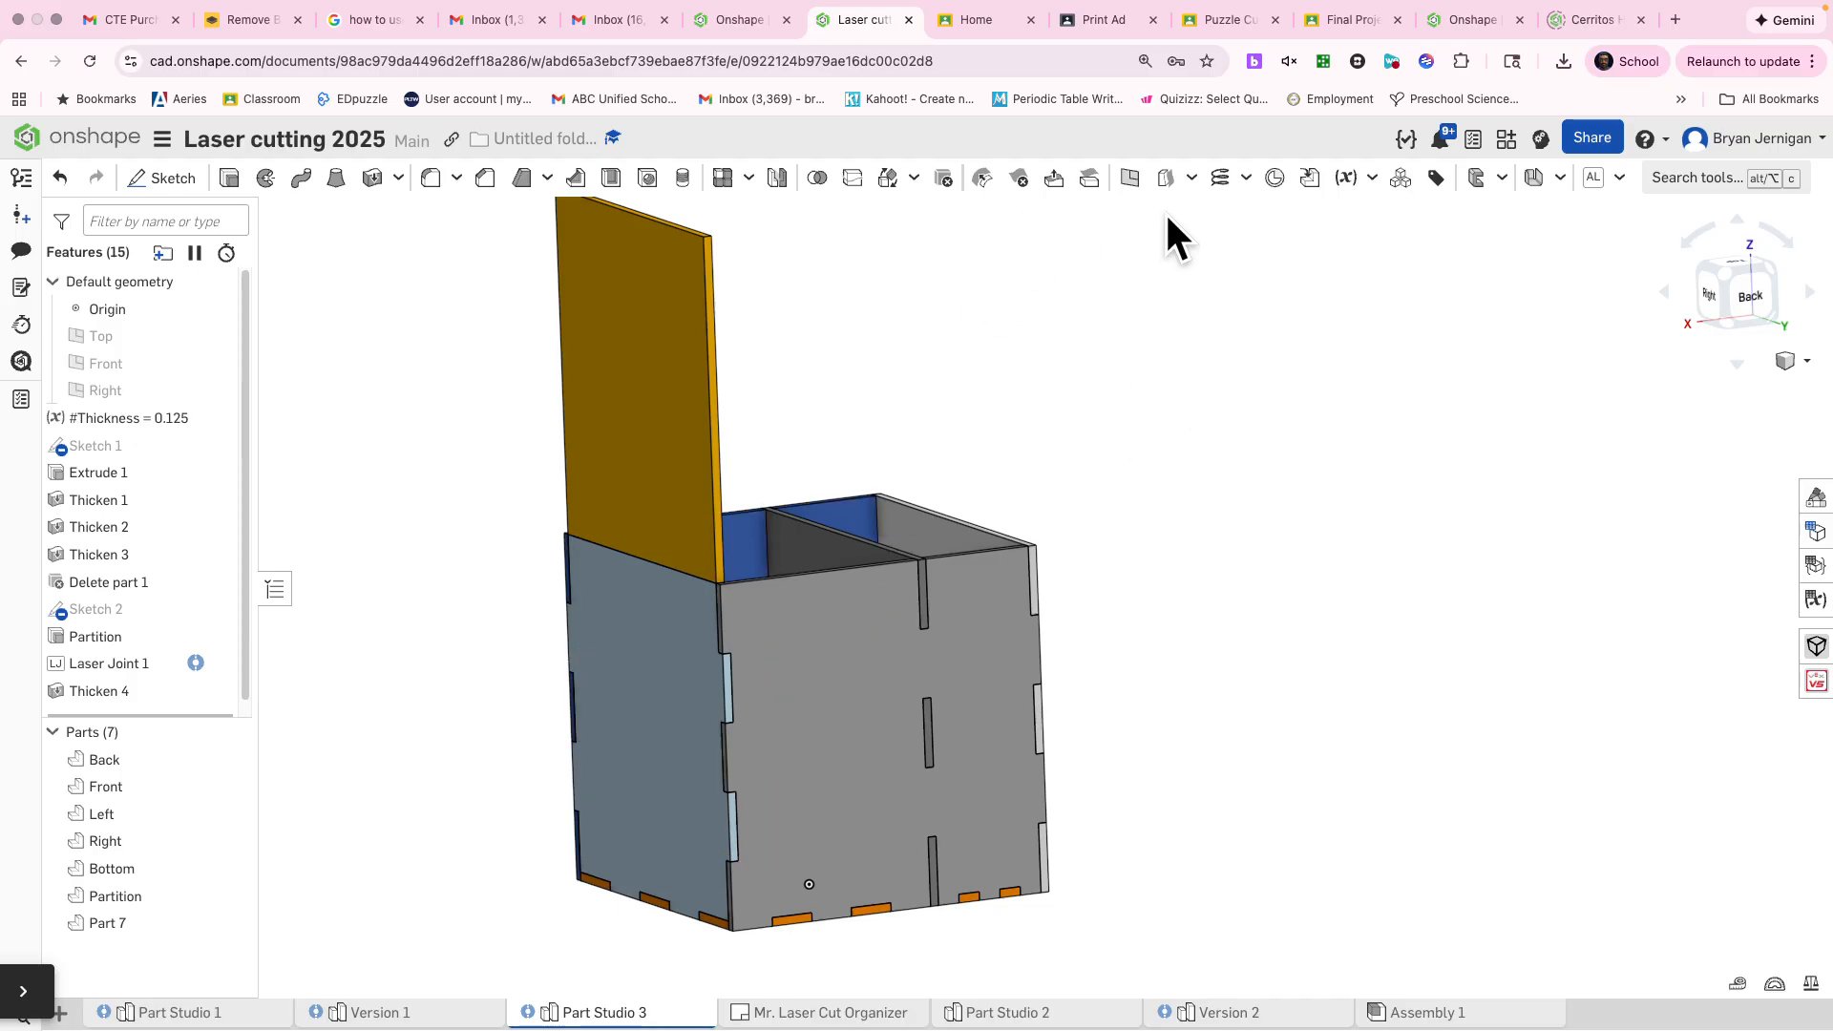
{"action": "left_click", "coordinate": [818, 180]}
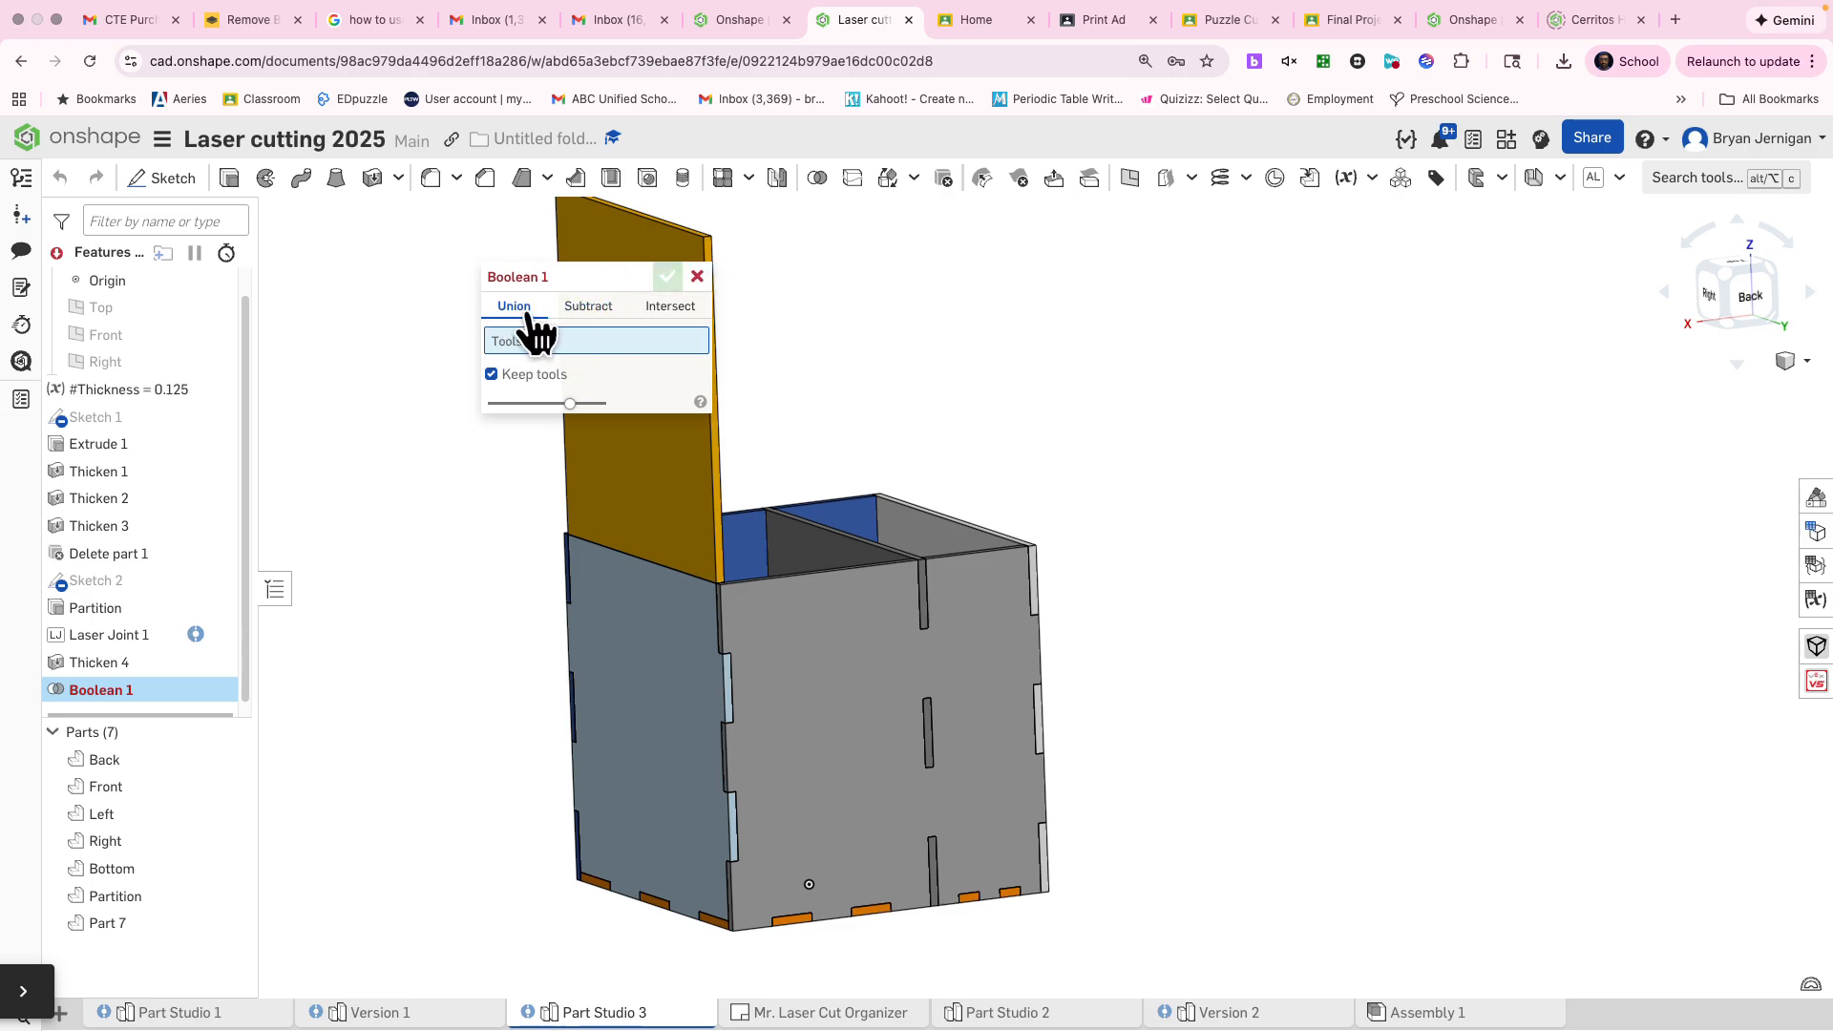
{"action": "left_click", "coordinate": [616, 485]}
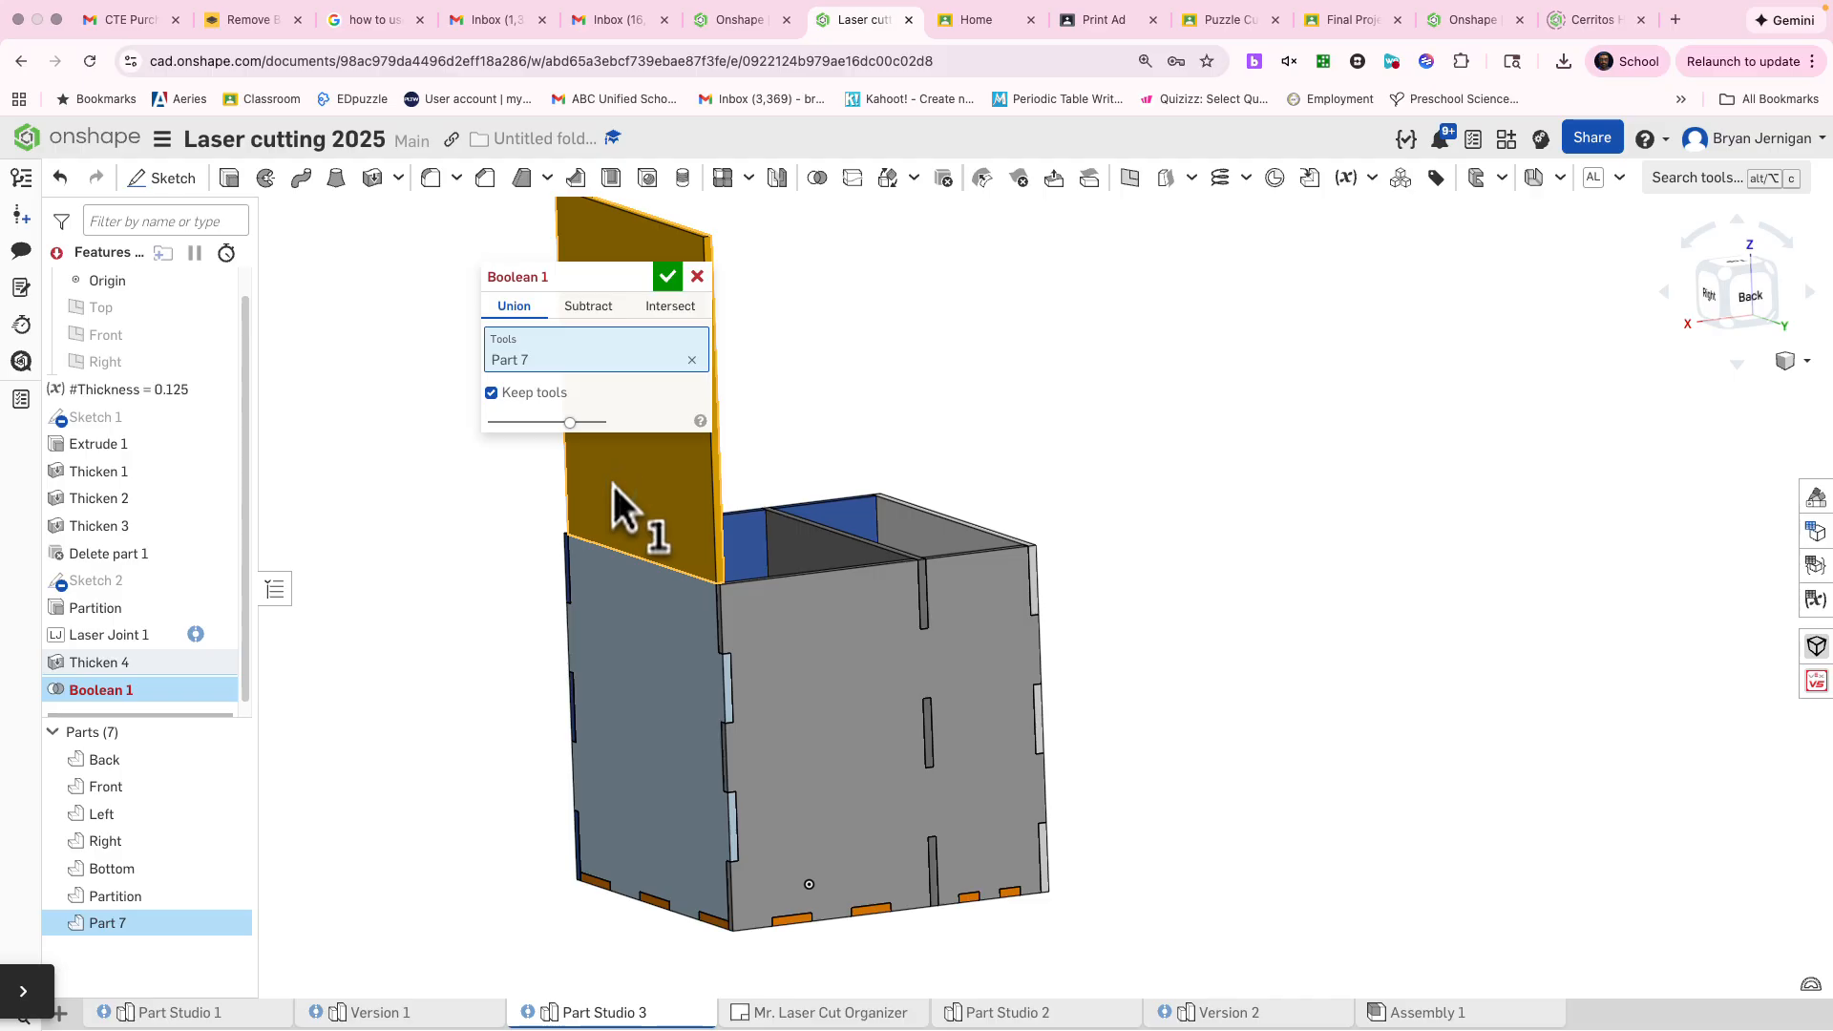
{"action": "left_click", "coordinate": [601, 630]}
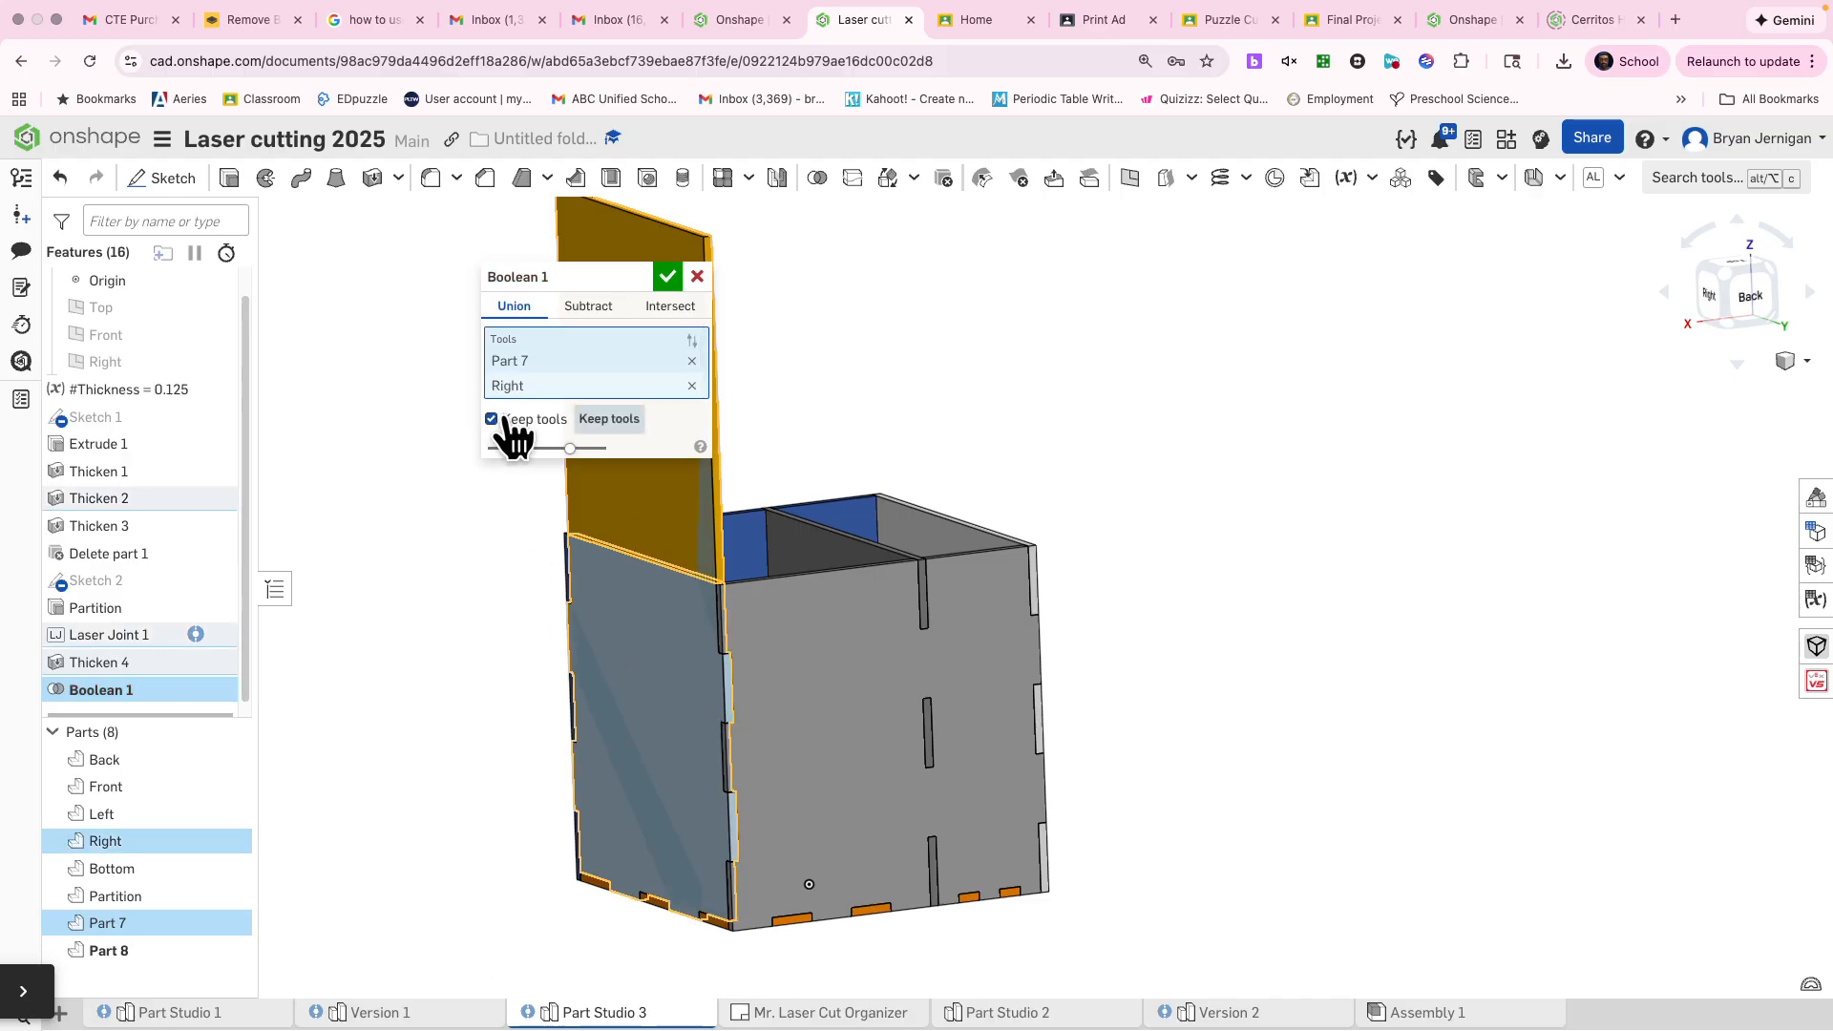
{"action": "left_click", "coordinate": [667, 277]}
{"action": "mouse_move", "coordinate": [698, 741]}
{"action": "right_mouse_down"}
{"action": "mouse_move", "coordinate": [714, 688]}
{"action": "mouse_move", "coordinate": [865, 716]}
{"action": "mouse_move", "coordinate": [774, 703]}
{"action": "mouse_move", "coordinate": [672, 758]}
{"action": "mouse_move", "coordinate": [845, 707]}
{"action": "mouse_move", "coordinate": [666, 732]}
{"action": "right_mouse_up"}
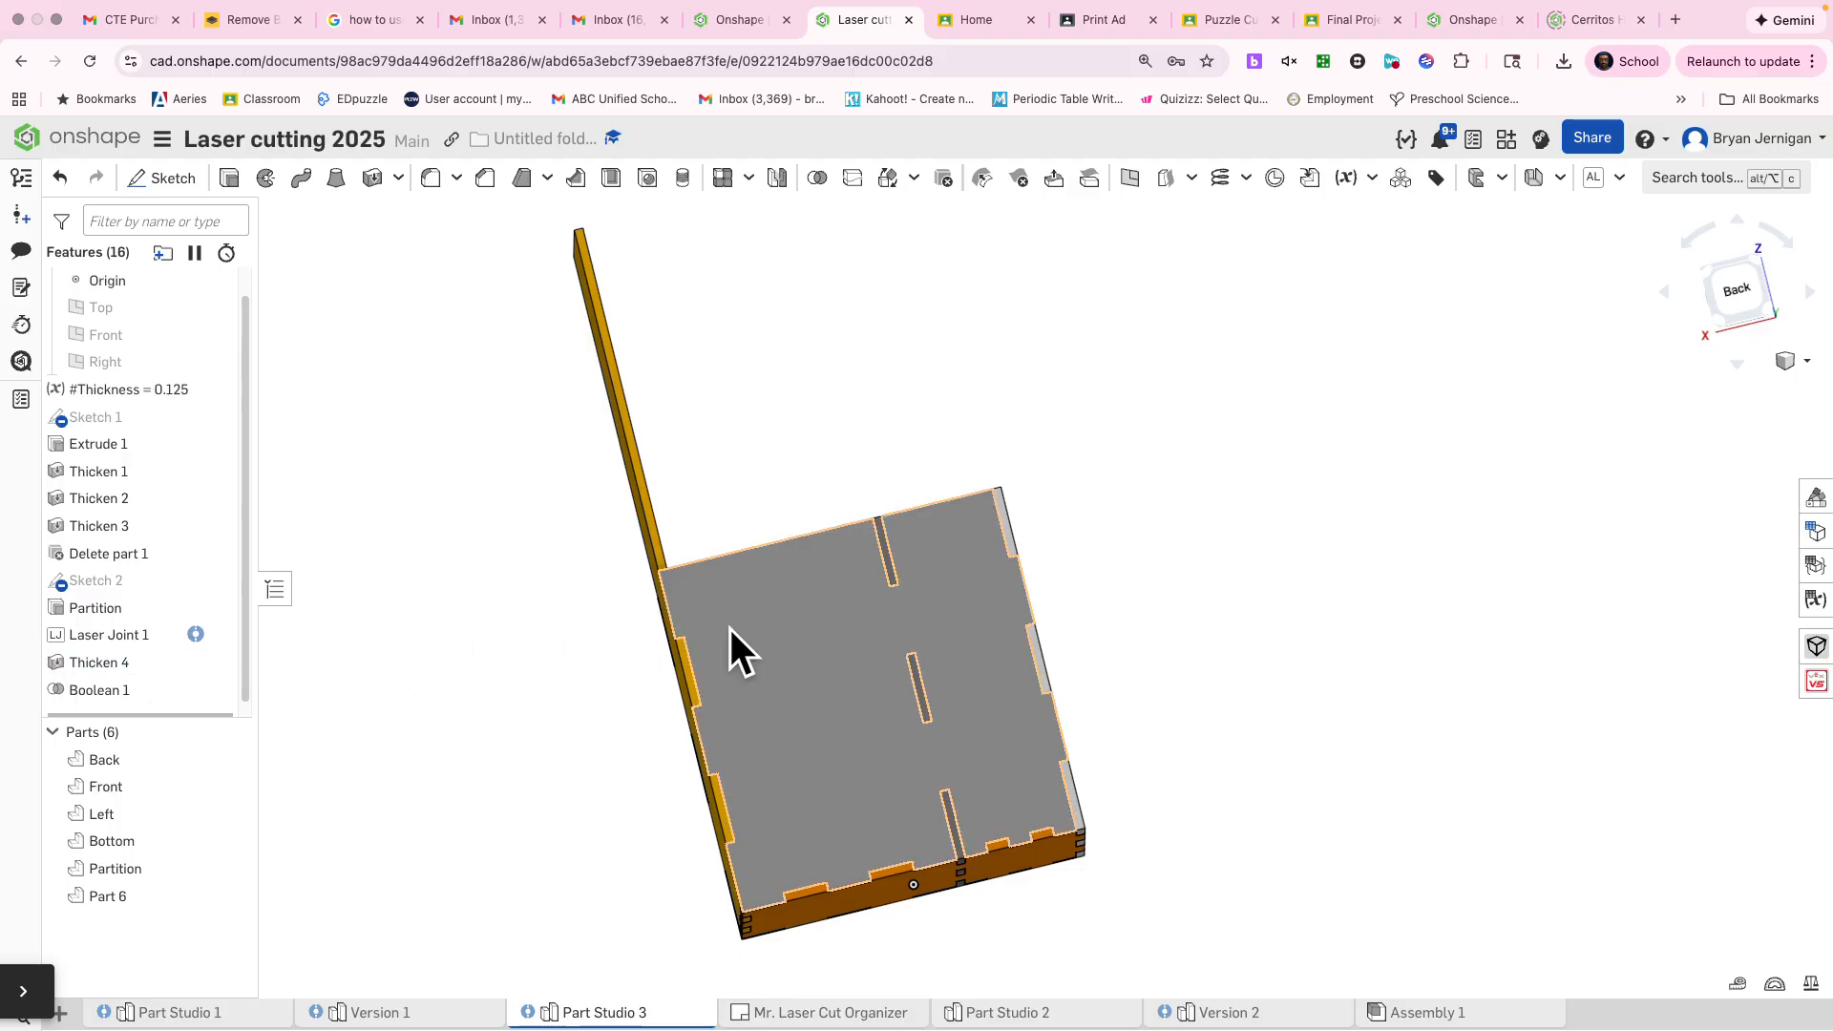
{"action": "right_click_drag", "start_coordinate": [1289, 335], "coordinate": [1207, 399]}
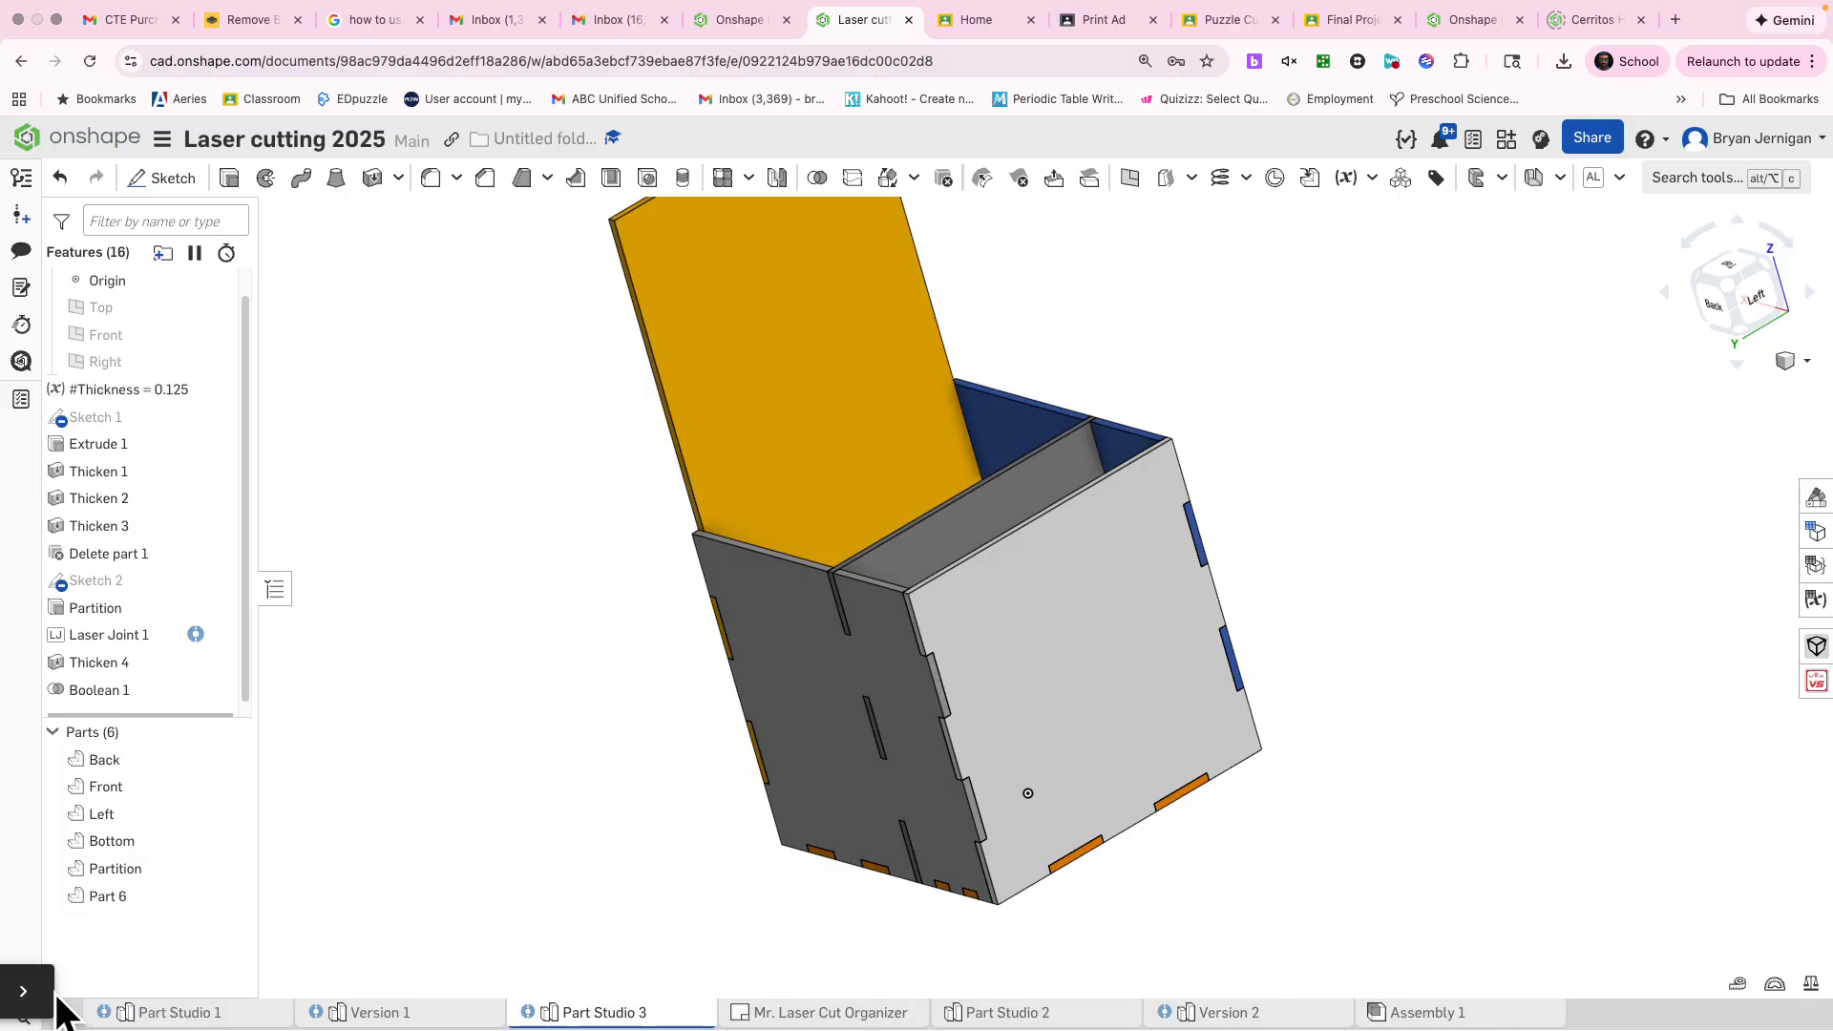
{"action": "left_click", "coordinate": [27, 993]}
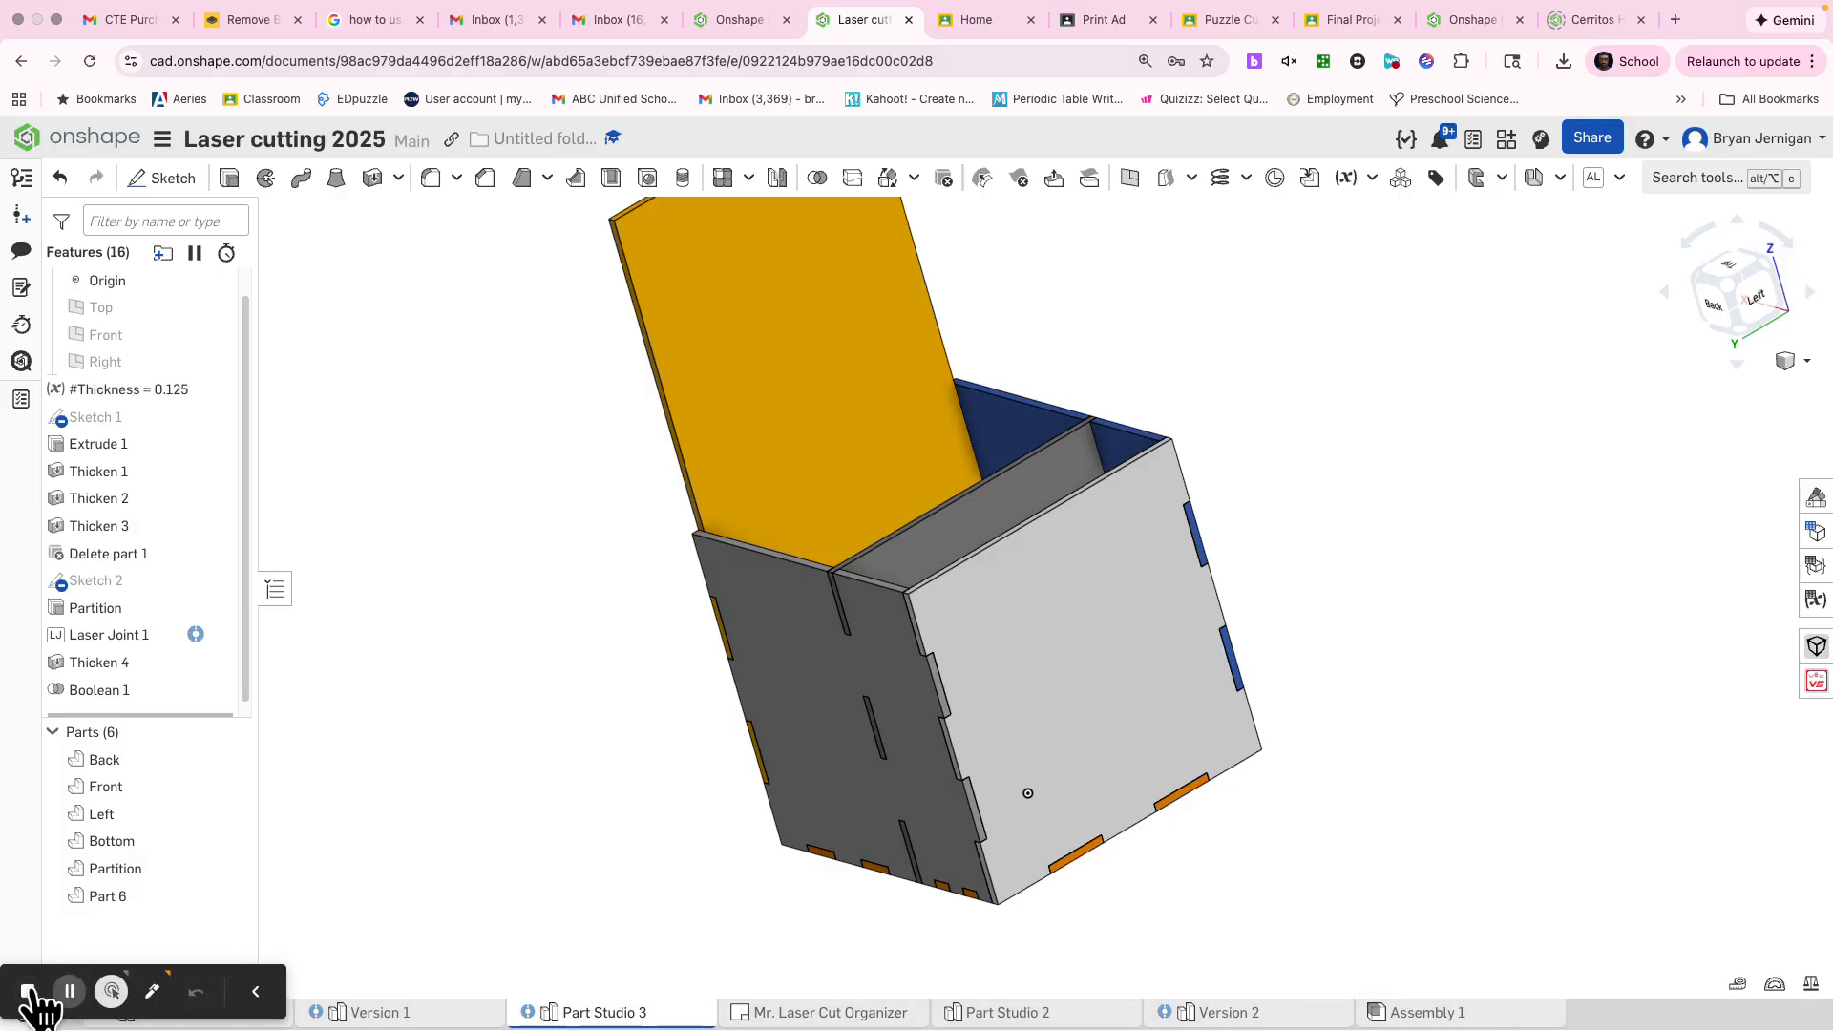